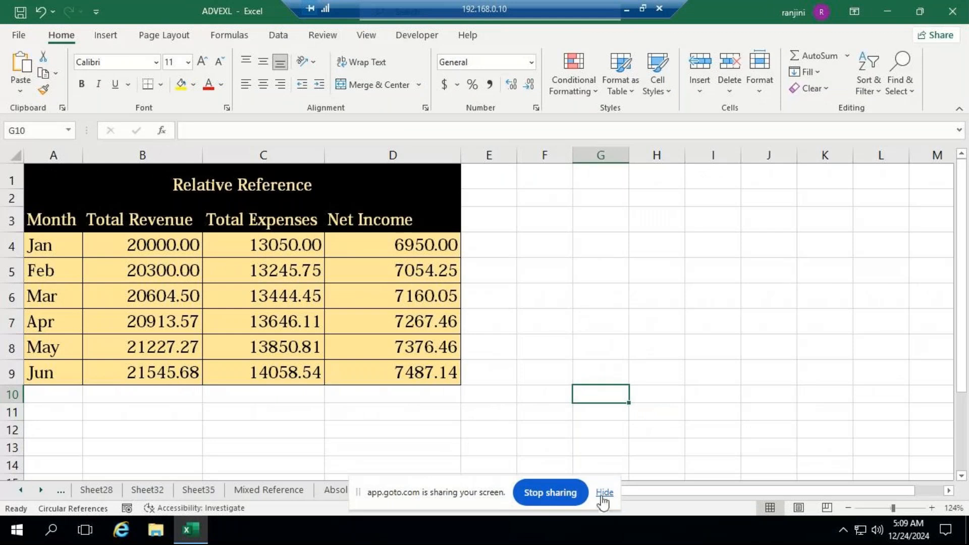
# Dismiss the screen-sharing notice and bring up the review and protection commands for the Relative Reference sheet
pyautogui.click(604, 492)
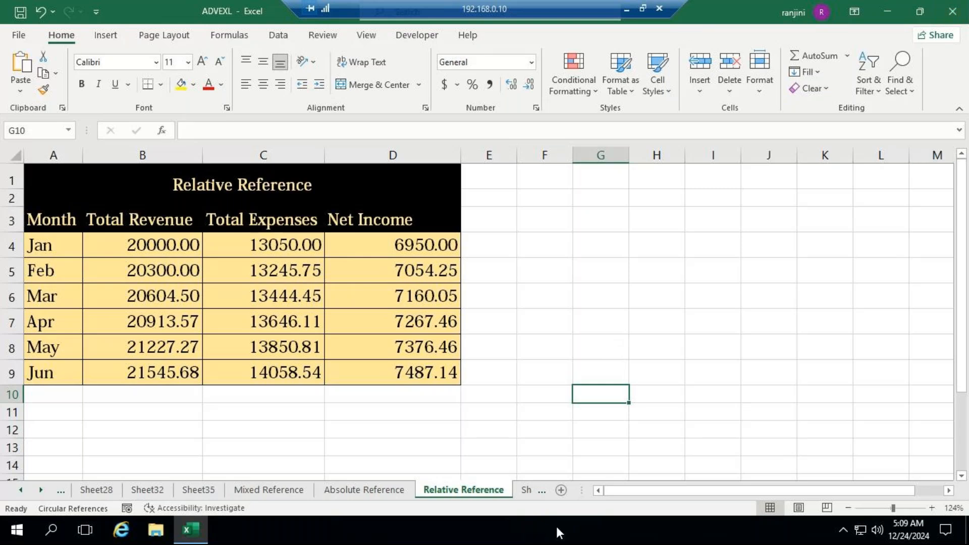
pyautogui.click(326, 34)
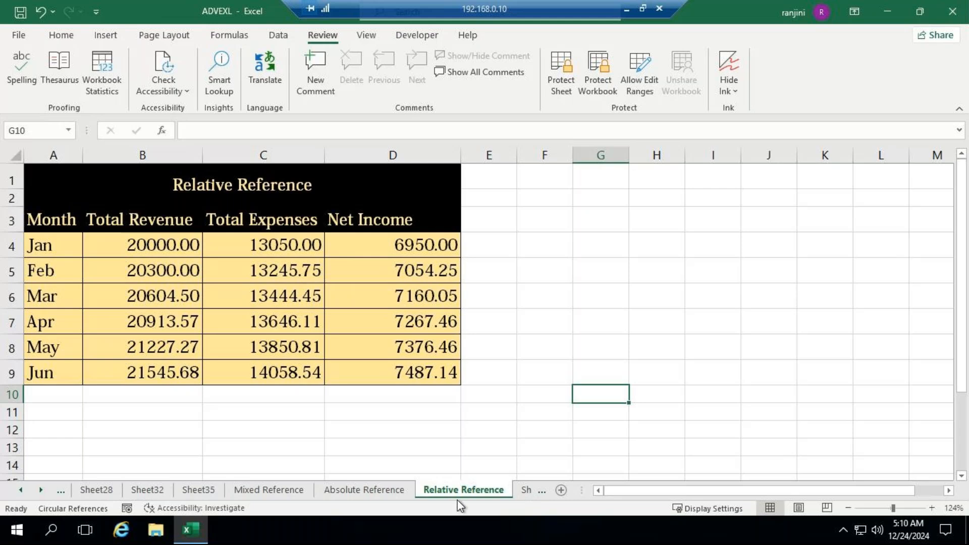
pyautogui.click(541, 409)
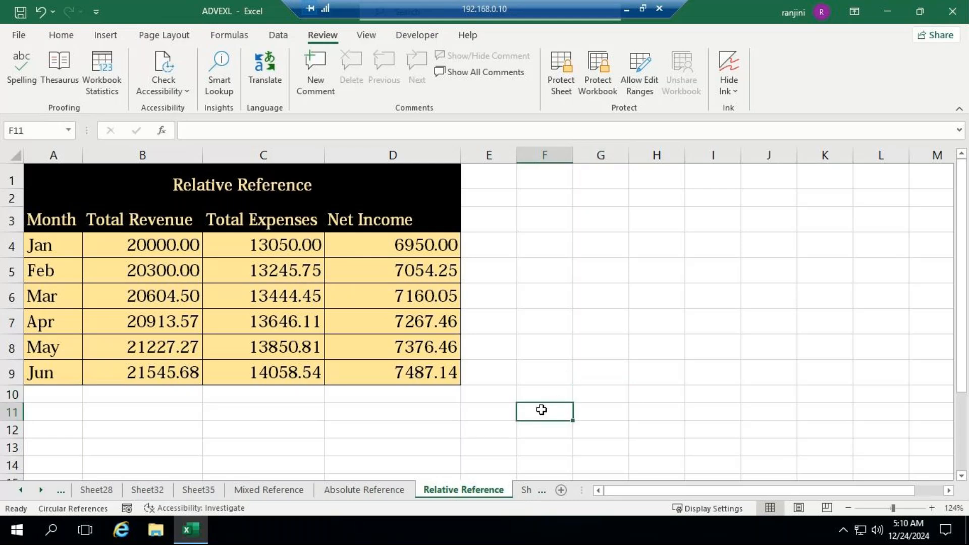
# Open a blank Notepad document and maximize its window
pyautogui.click(64, 538)
pyautogui.write('n')
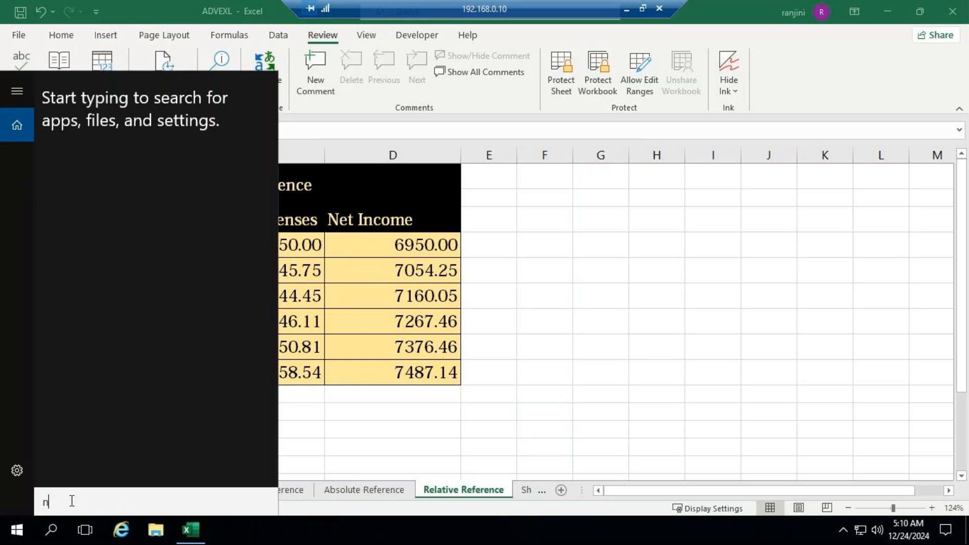
pyautogui.write('ote')
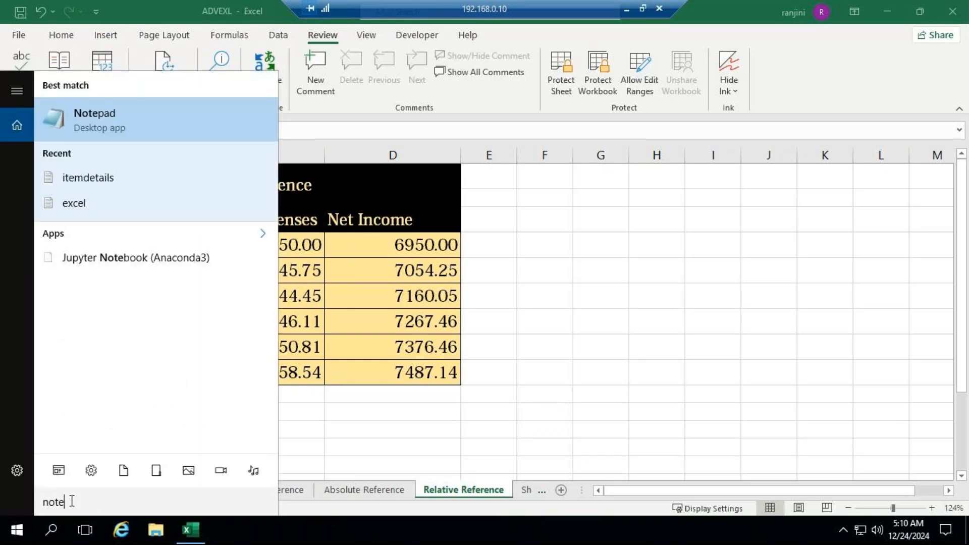
pyautogui.press('Return')
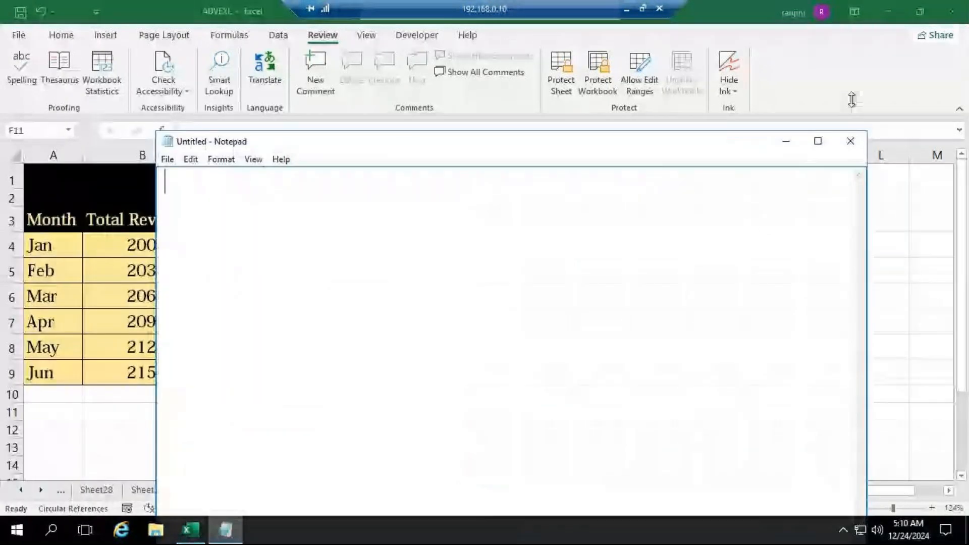
pyautogui.click(818, 141)
# Write the first note line "Protect Sheet - Each sheet can be protected by assigning a Password"
pyautogui.write('Pr')
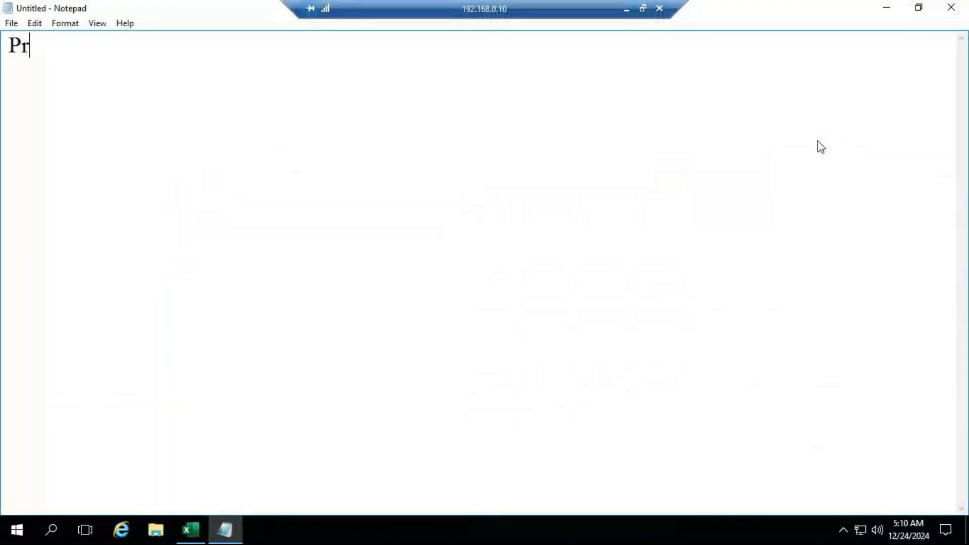
pyautogui.write('otect ')
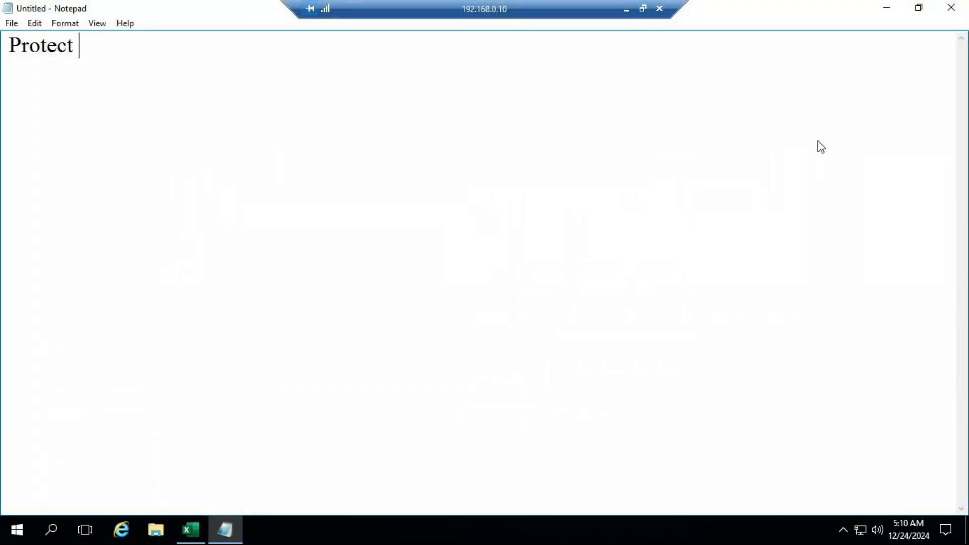
pyautogui.write('Sheet - Eac')
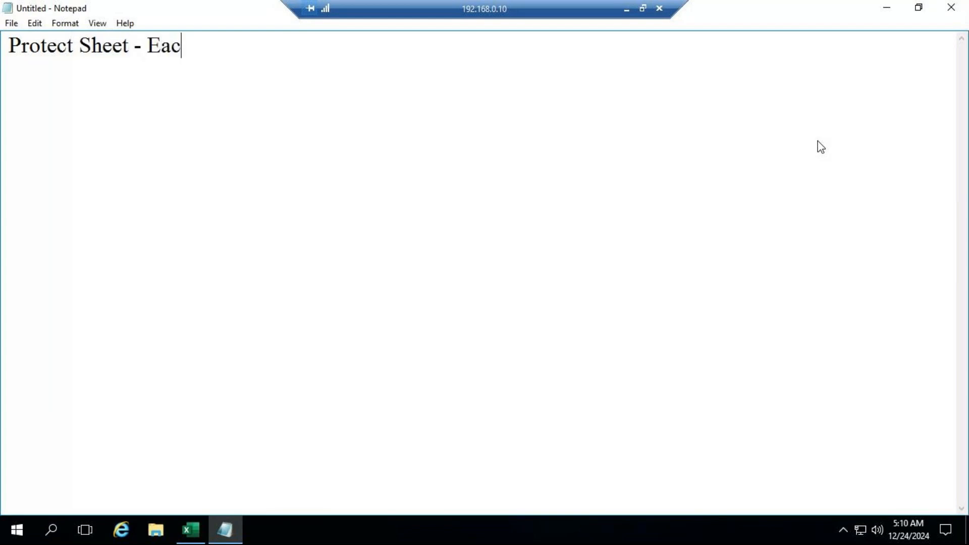
pyautogui.write('h shee')
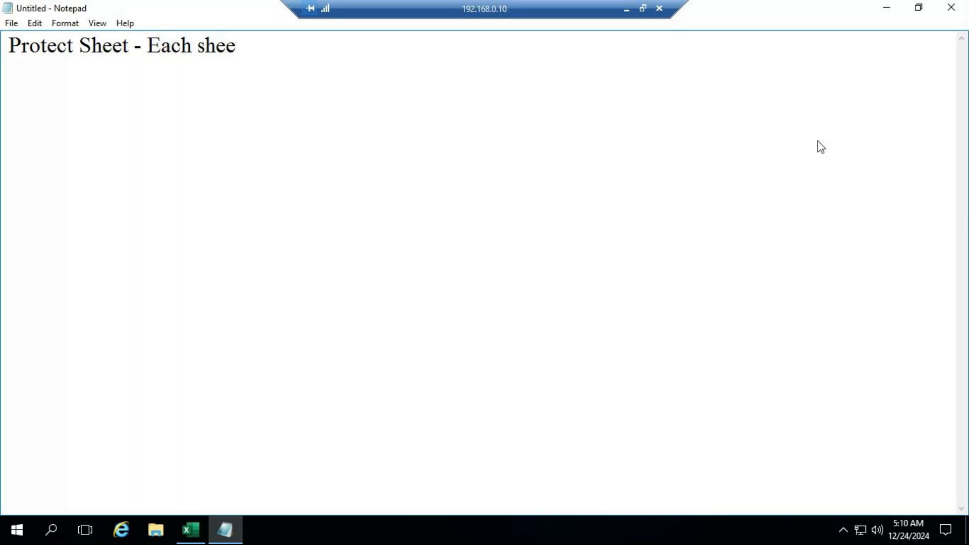
pyautogui.write('t can be protected by')
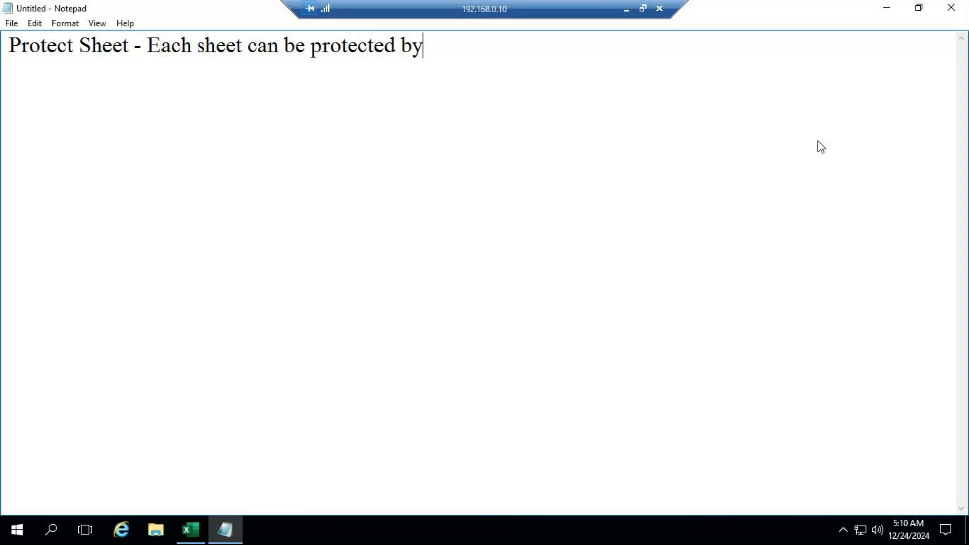
pyautogui.write(' assigning a Password')
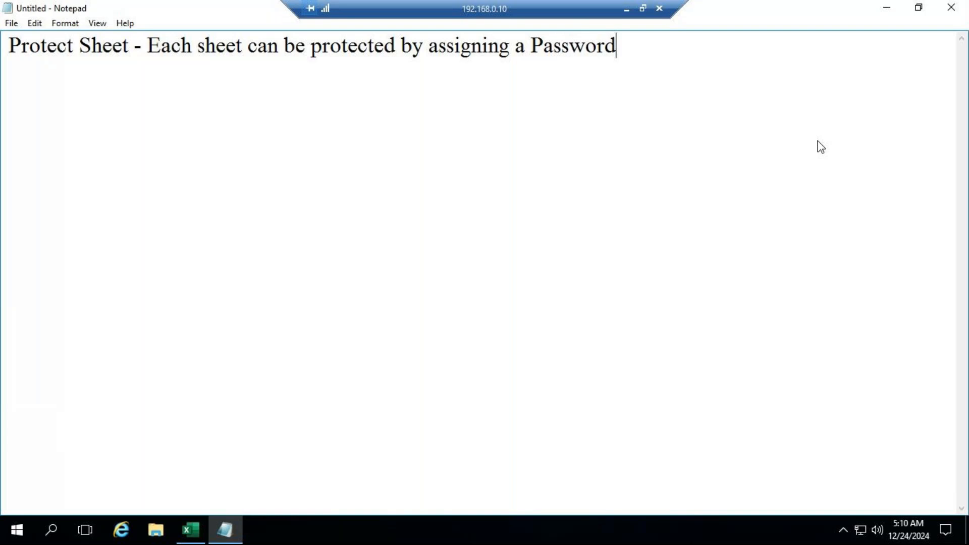
# Add a second note line reading "once sheet is protected it becomes readonly"
pyautogui.press('Return')
pyautogui.write('once shet')
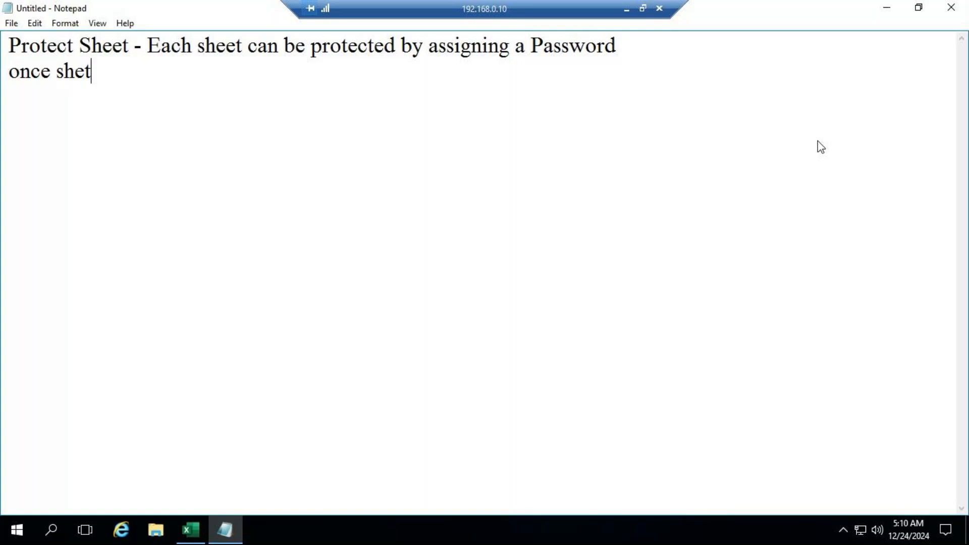
pyautogui.press('BackSpace')
pyautogui.write('et is protected it becomes readonly')
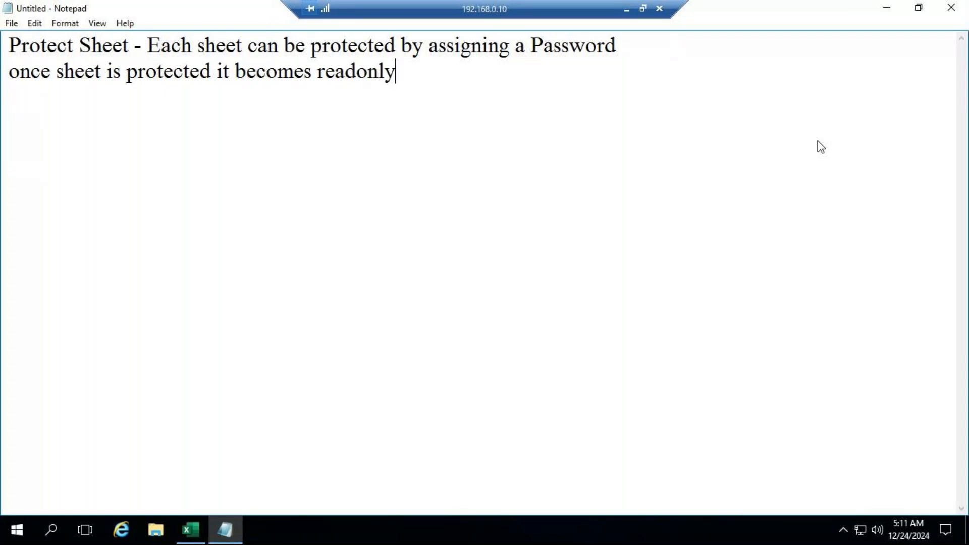
# Add a third note line reading "one drawback is"
pyautogui.press('Return')
pyautogui.write('but the')
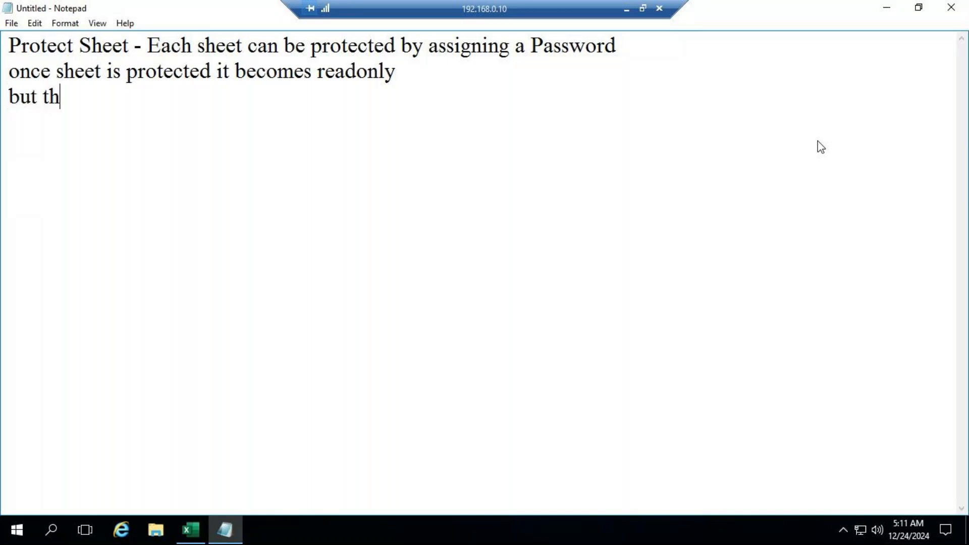
pyautogui.press('BackSpace')
pyautogui.press('BackSpace')
pyautogui.press('BackSpace')
pyautogui.press('BackSpace')
pyautogui.press('BackSpace')
pyautogui.press('BackSpace')
pyautogui.press('BackSpace')
pyautogui.write('one drawback ')
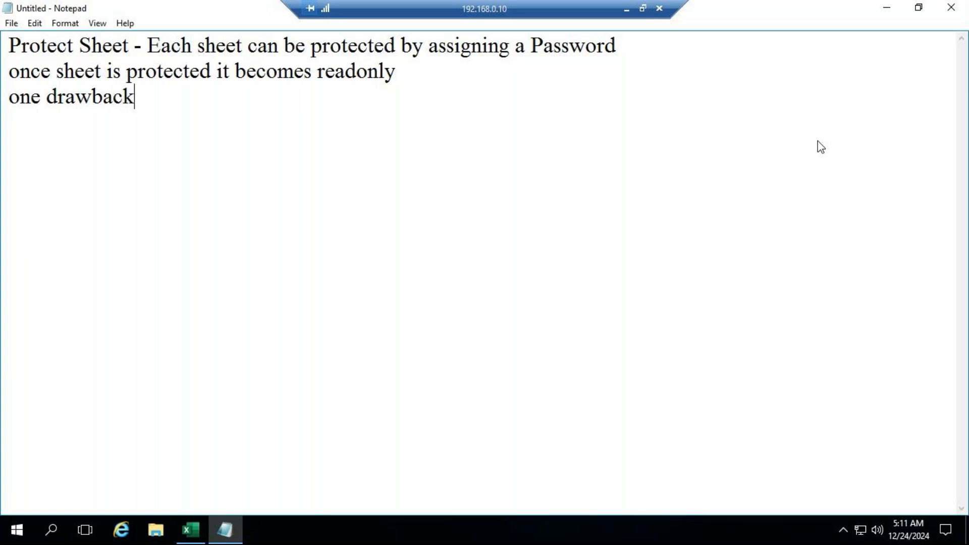
pyautogui.write('is')
# Add a fourth note line reading "we are able to copy the content of protected sheet to another sheet(s)"
pyautogui.press('Return')
pyautogui.write('we ')
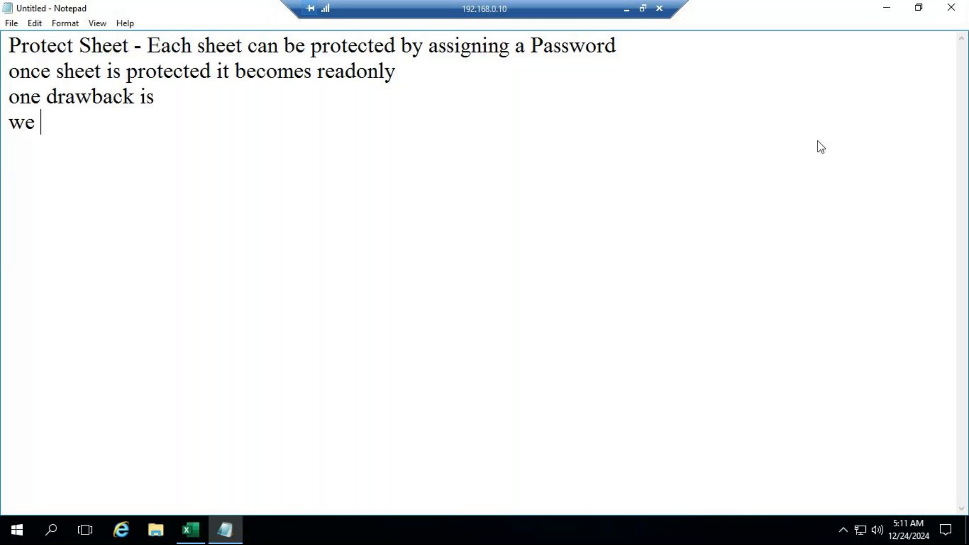
pyautogui.write('are bal')
pyautogui.press('BackSpace')
pyautogui.press('BackSpace')
pyautogui.press('BackSpace')
pyautogui.press('BackSpace')
pyautogui.write('a')
pyautogui.press('BackSpace')
pyautogui.write('able')
pyautogui.press('BackSpace')
pyautogui.write('le ')
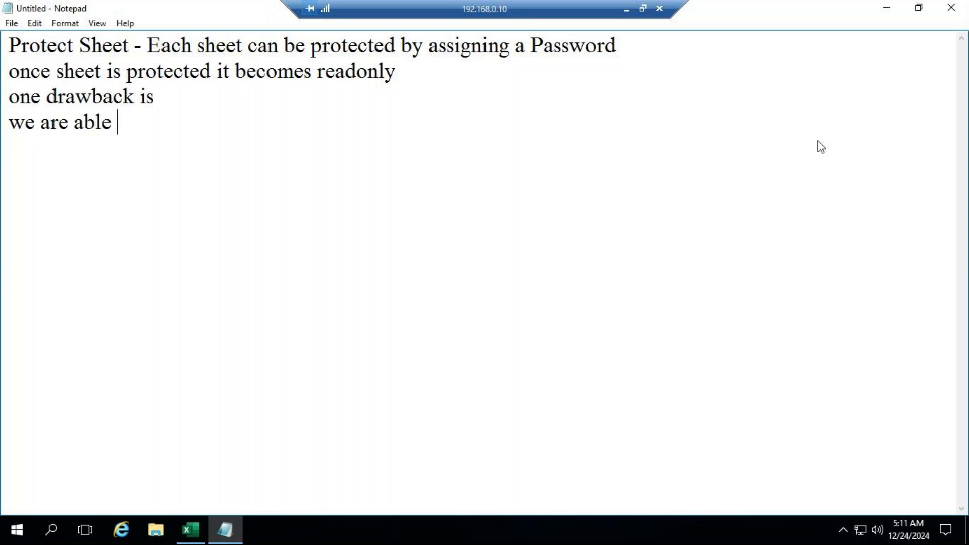
pyautogui.write('to copy')
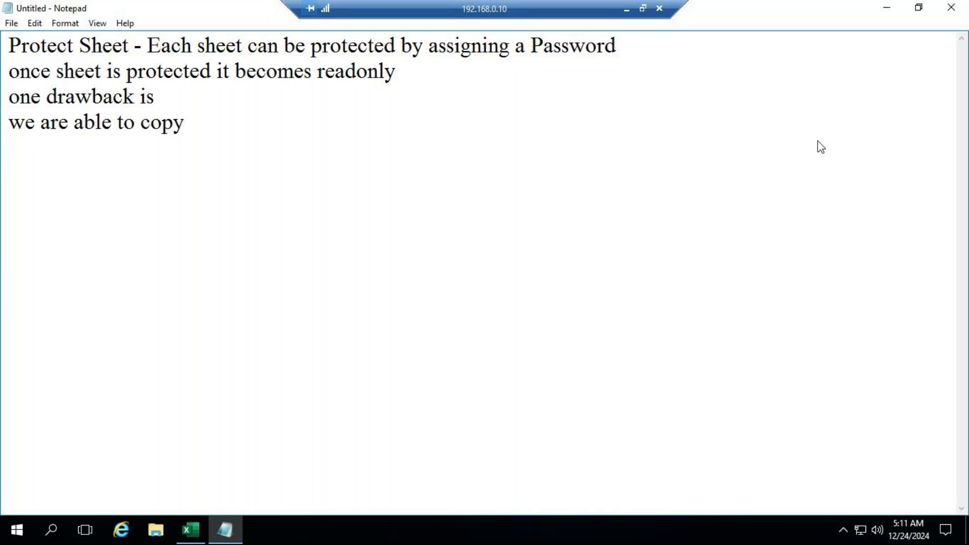
pyautogui.write(' the contenct')
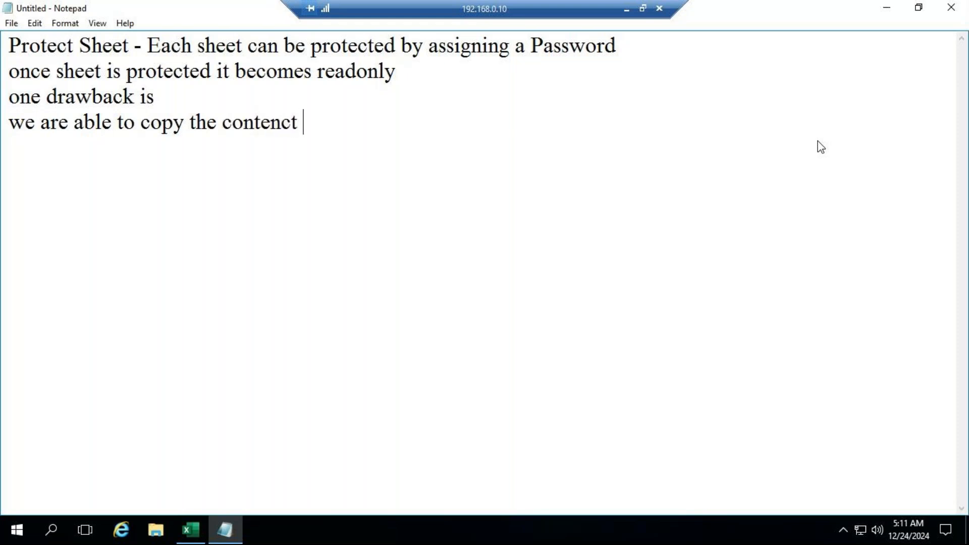
pyautogui.press('BackSpace')
pyautogui.press('BackSpace')
pyautogui.press('BackSpace')
pyautogui.press('BackSpace')
pyautogui.write('nt of p')
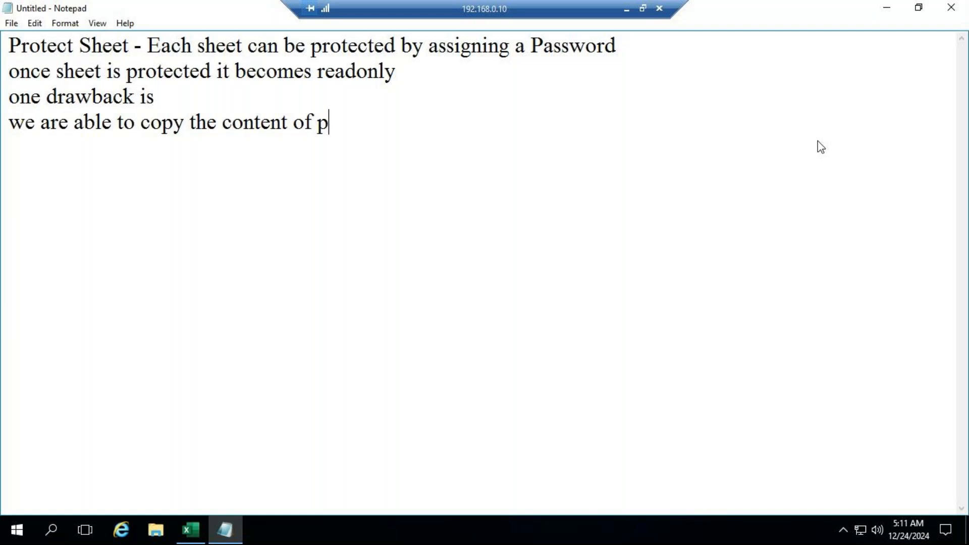
pyautogui.write('rotect')
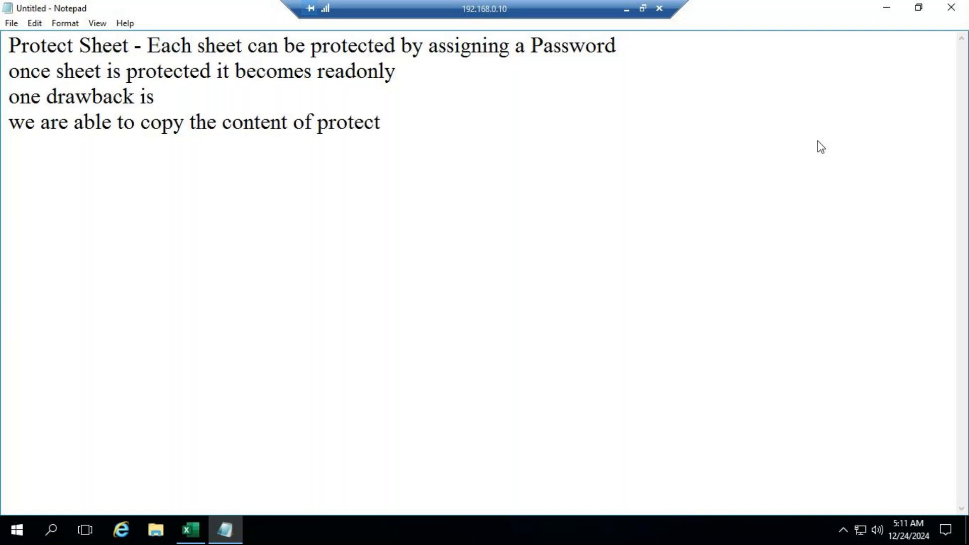
pyautogui.write('ed shee')
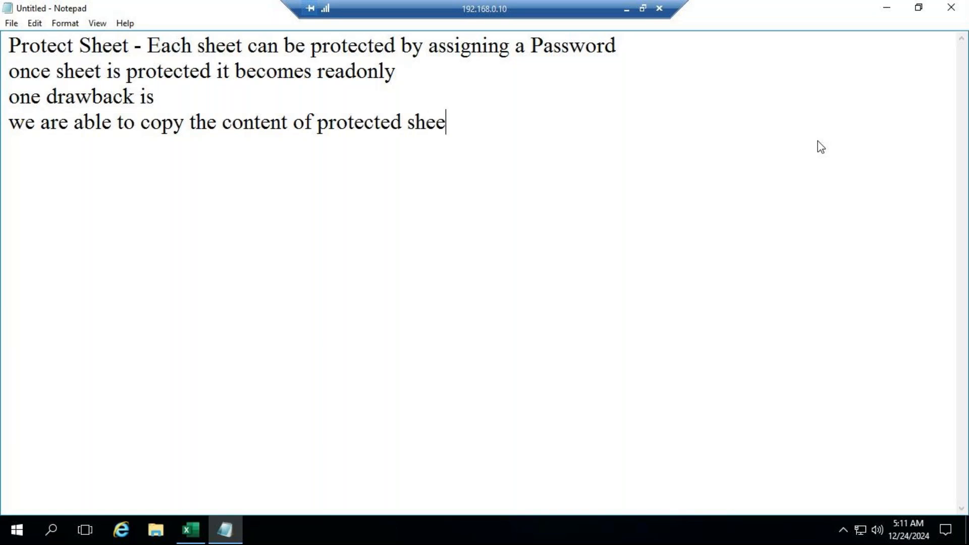
pyautogui.write('t to a')
pyautogui.write('n')
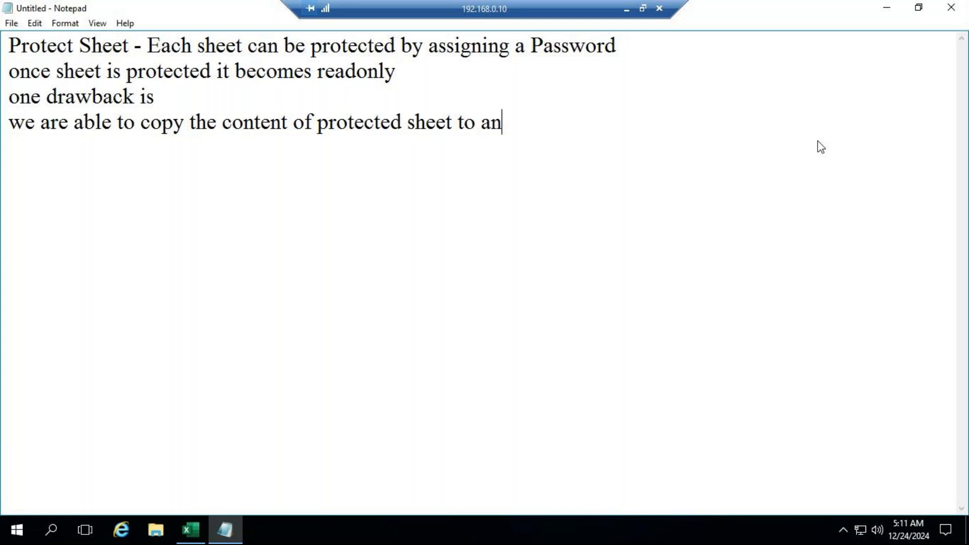
pyautogui.write('other sheet')
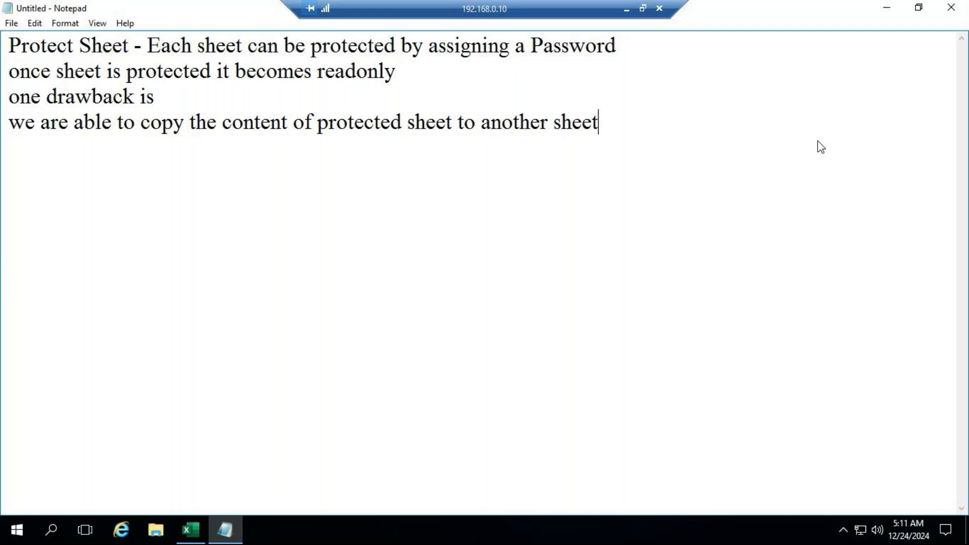
pyautogui.write('(s)')
# Append "we cannot edit the content" after "readonly" on the second note line
pyautogui.click(405, 73)
pyautogui.write('we ')
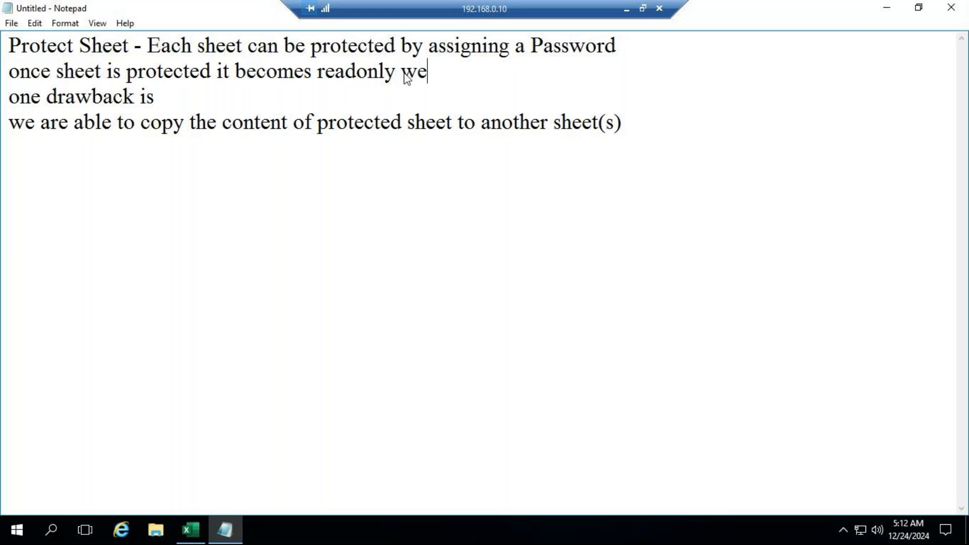
pyautogui.write('cannot')
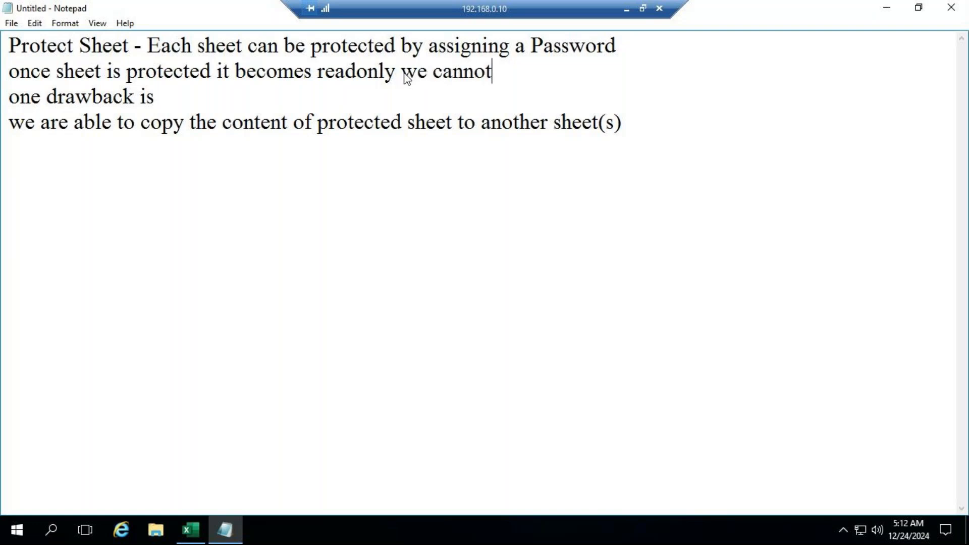
pyautogui.write(' edit ')
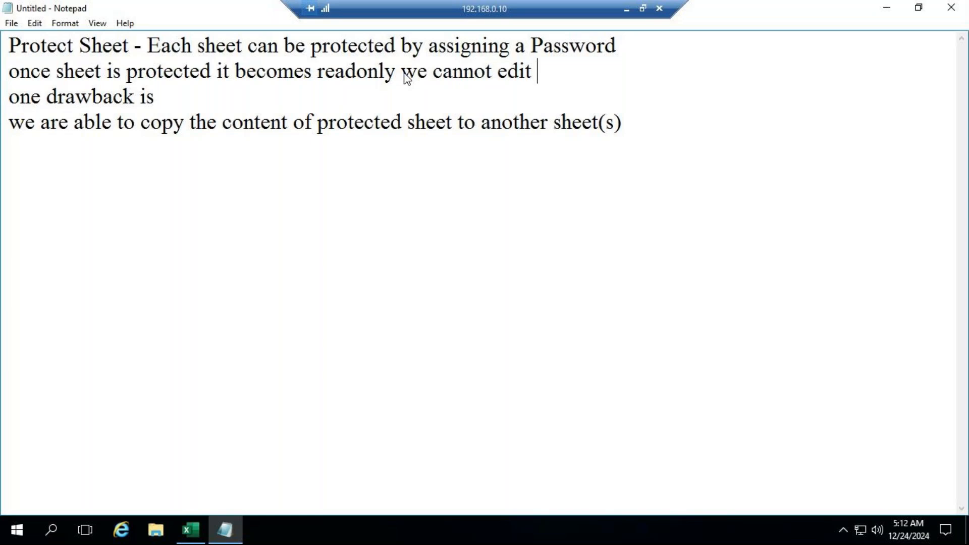
pyautogui.write('the content')
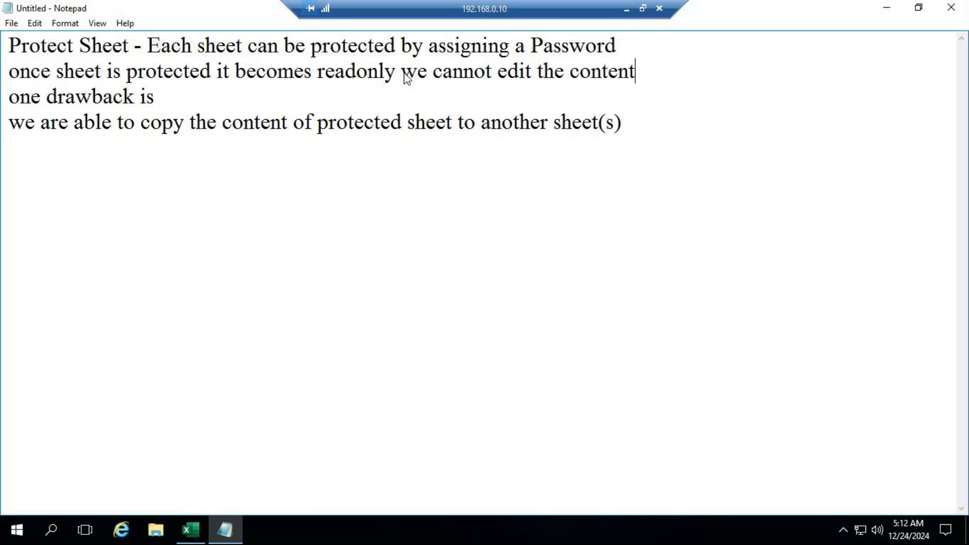
# Insert a comma after "readonly" and add a blank line above "one drawback is"
pyautogui.click(398, 71)
pyautogui.write(',')
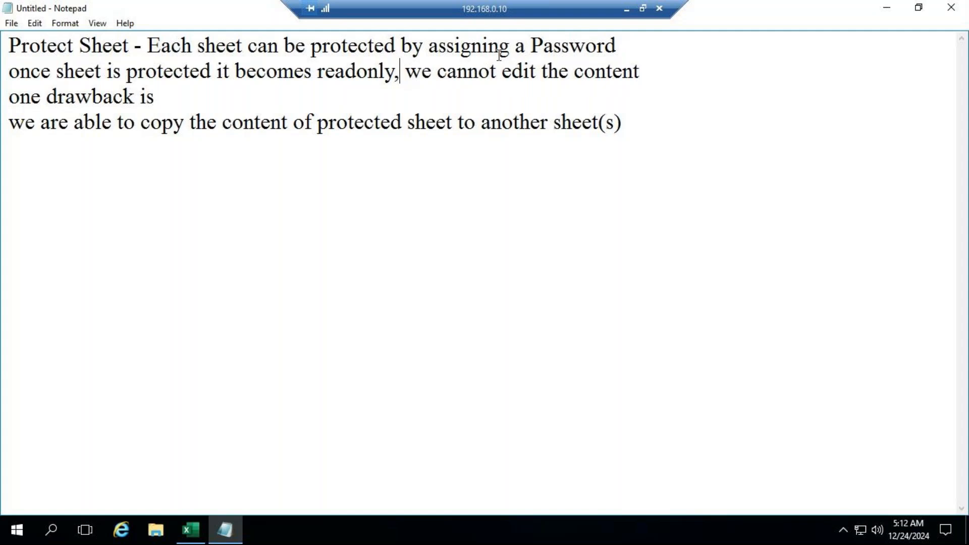
pyautogui.click(649, 71)
pyautogui.press('Return')
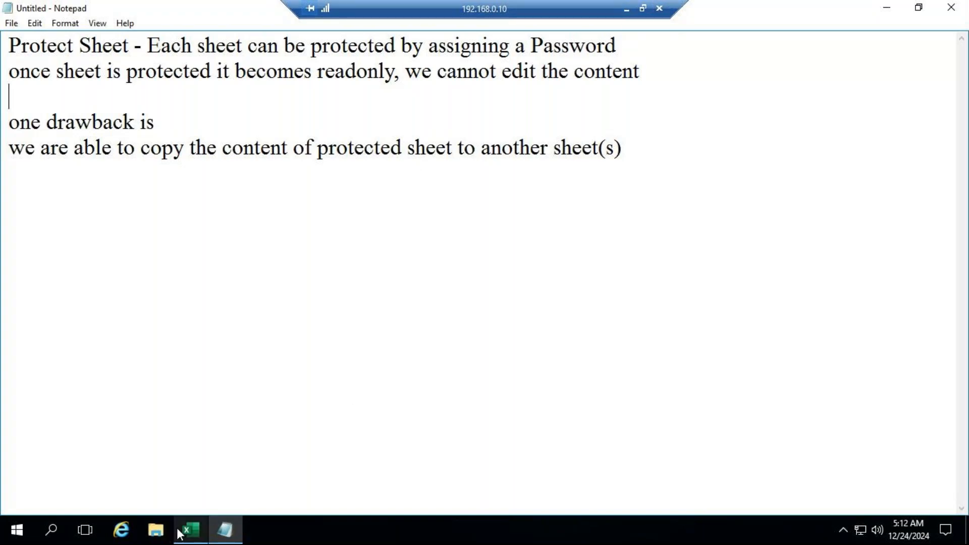
# Switch to Excel and protect the Relative Reference sheet, entering and re-entering the unprotect password and keeping the default permissions
pyautogui.click(192, 530)
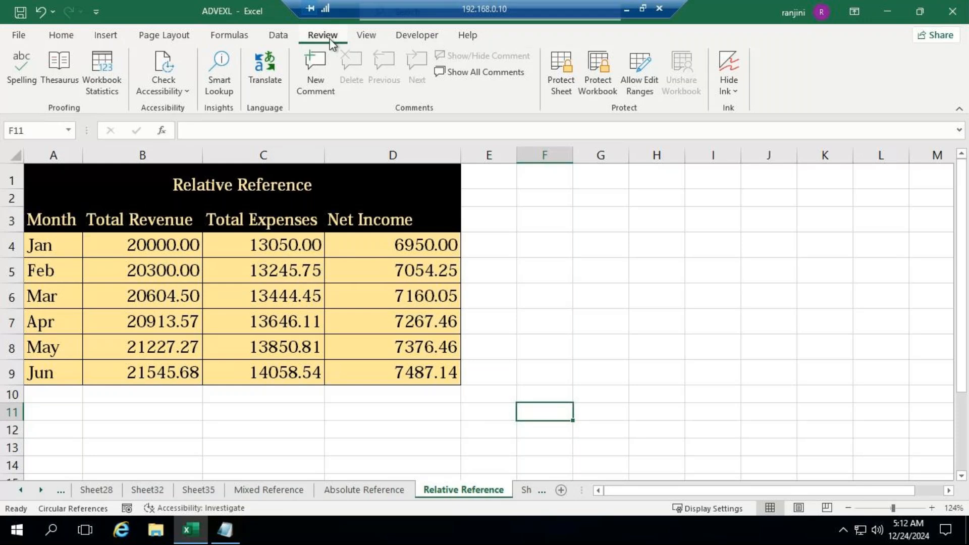
pyautogui.click(574, 86)
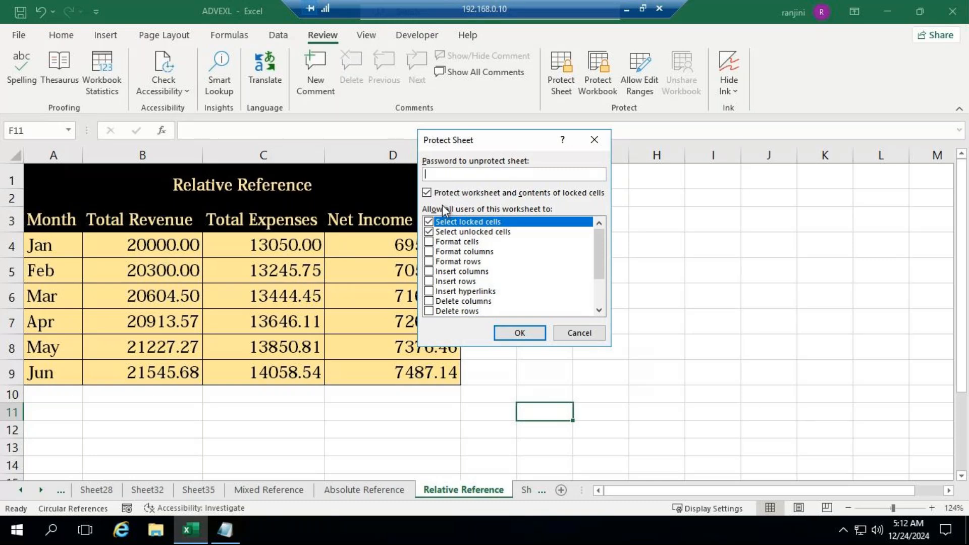
pyautogui.write('123')
pyautogui.click(505, 338)
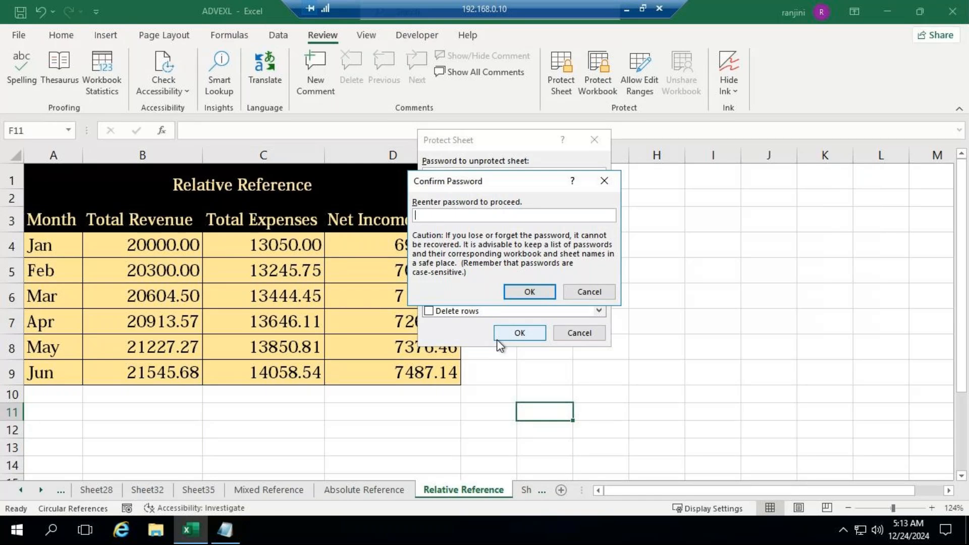
pyautogui.write('123')
pyautogui.click(514, 291)
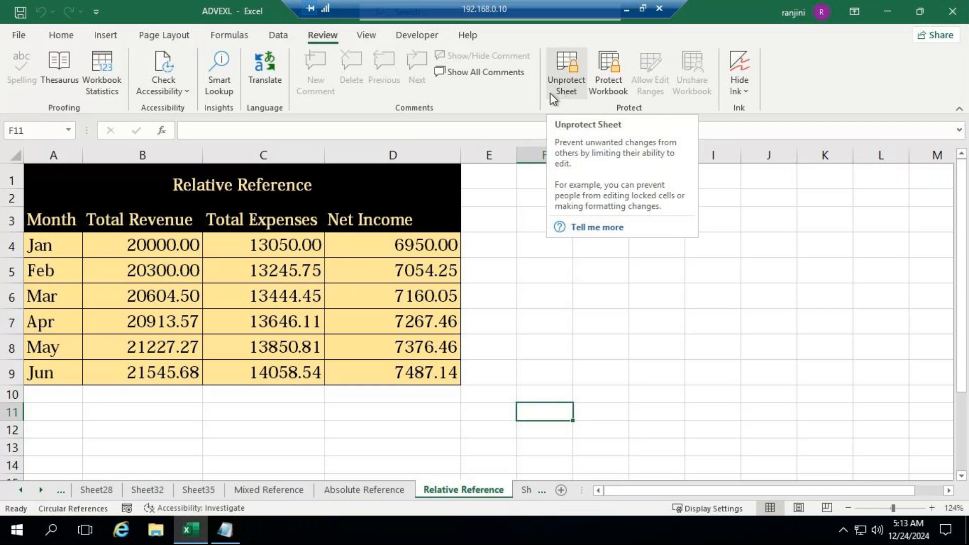
# Try to edit the January Net Income cell D4 on the protected Relative Reference sheet and dismiss the warning
pyautogui.click(398, 244)
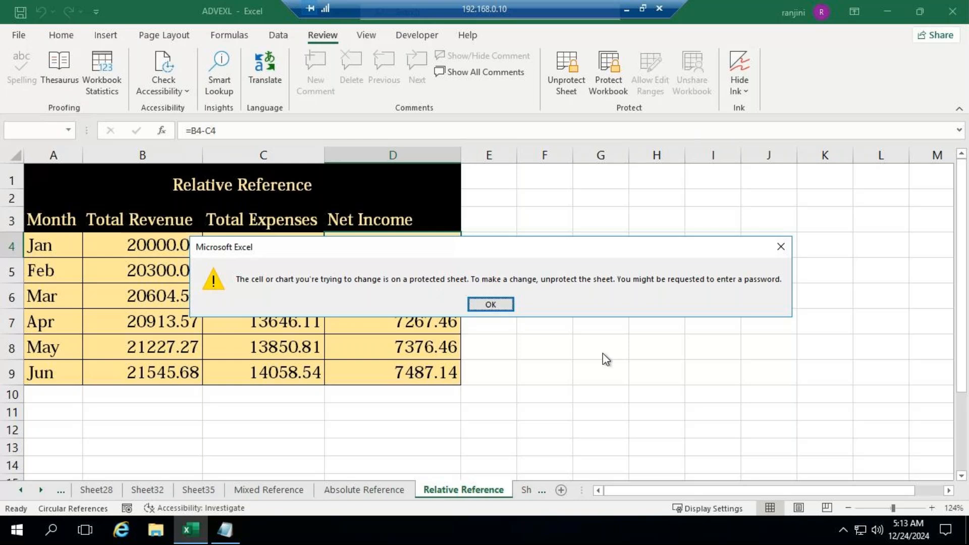
pyautogui.click(490, 305)
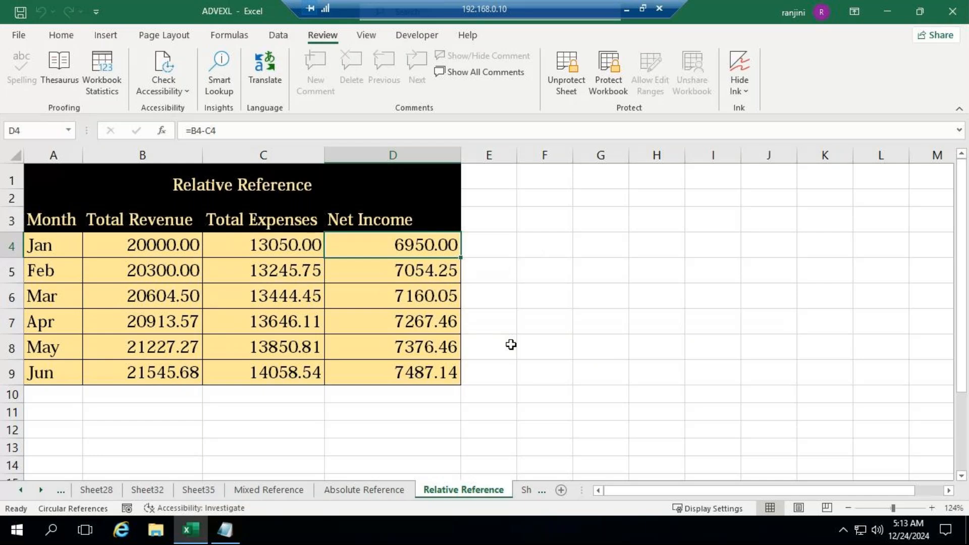
# Test editing on the unprotected Absolute Reference sheet by entering sample text in cell H9, and discard the entry
pyautogui.click(340, 492)
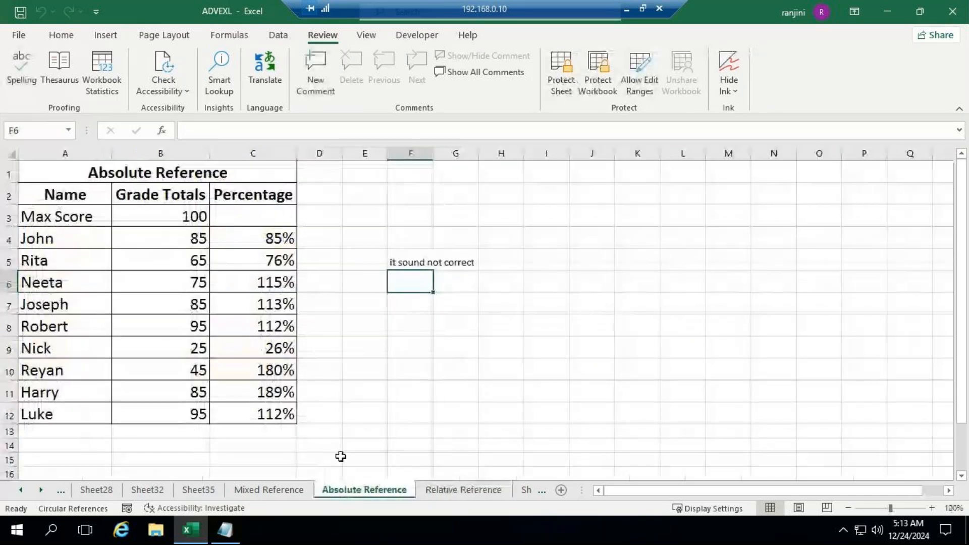
pyautogui.click(488, 346)
pyautogui.write('dffd')
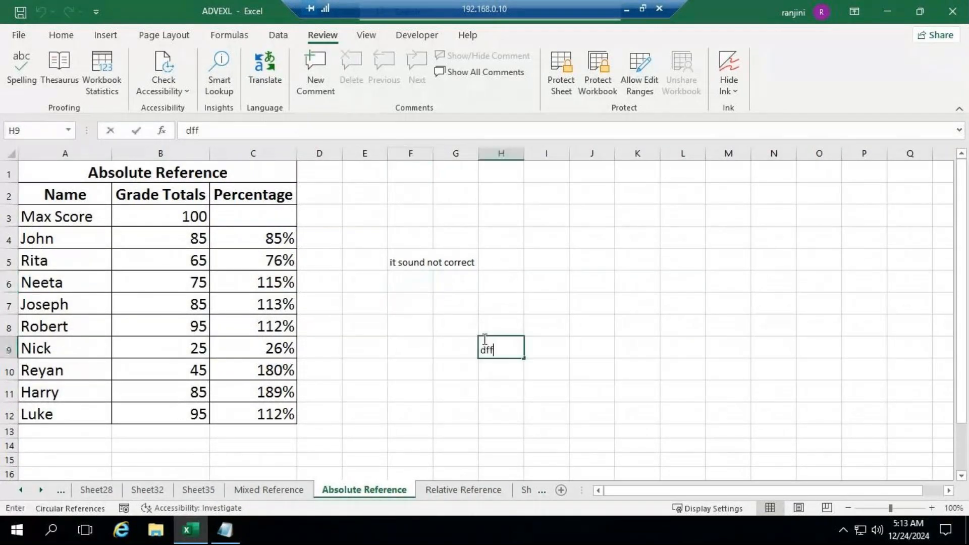
pyautogui.press('BackSpace')
pyautogui.press('BackSpace')
pyautogui.press('BackSpace')
pyautogui.press('BackSpace')
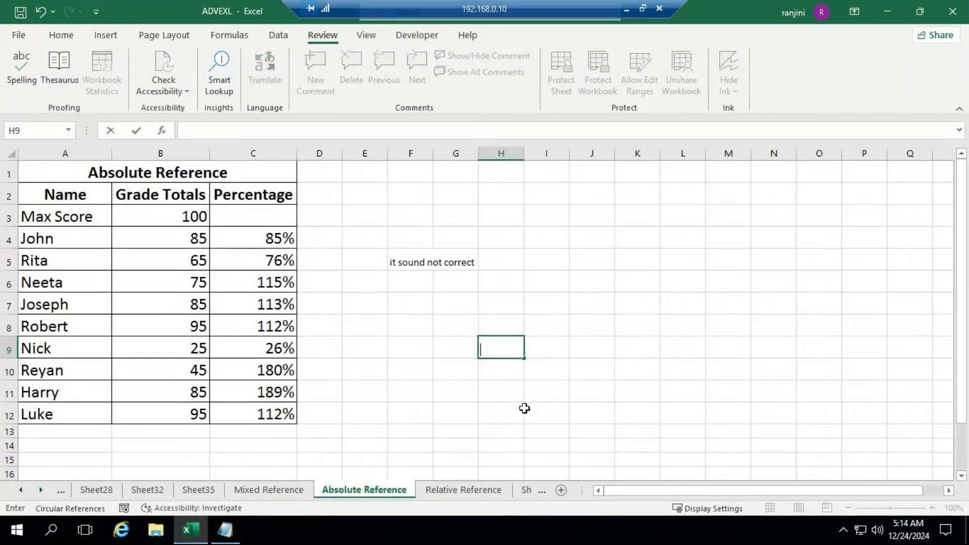
pyautogui.press('Escape')
# Copy the table A1:D9 from the protected Relative Reference sheet into a new blank workbook and AutoFit its column widths
pyautogui.click(464, 490)
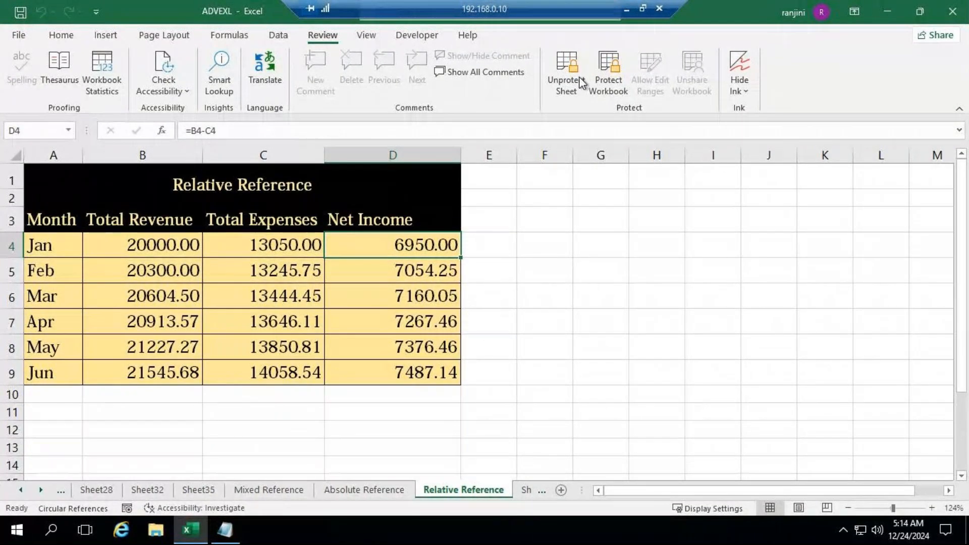
pyautogui.moveTo(37, 177); pyautogui.dragTo(316, 368)
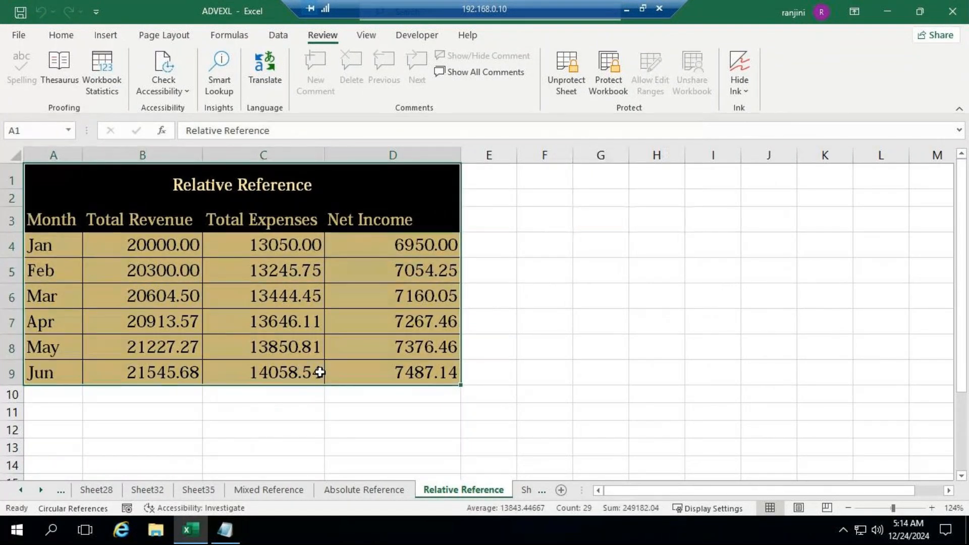
pyautogui.hotkey('ctrl', 'c')
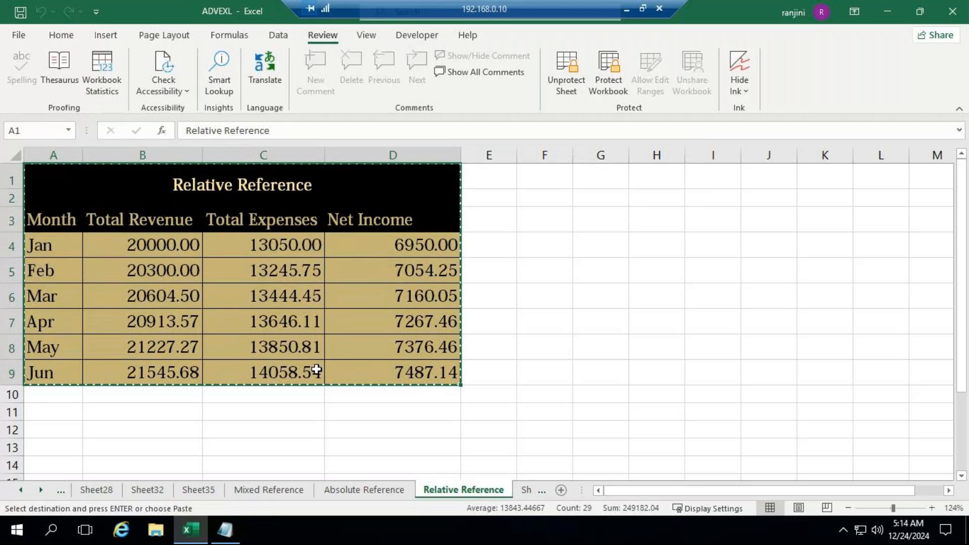
pyautogui.click(22, 36)
pyautogui.click(232, 189)
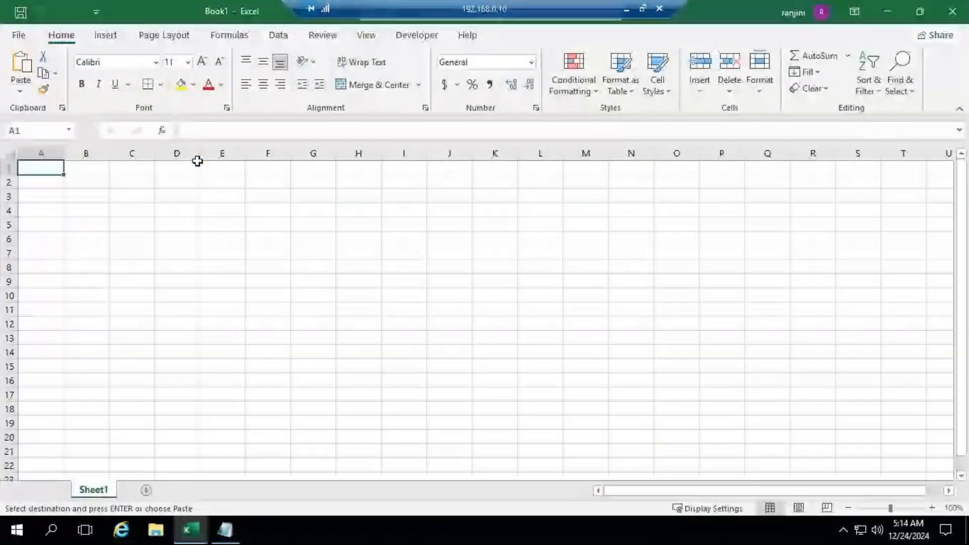
pyautogui.hotkey('ctrl', 'v')
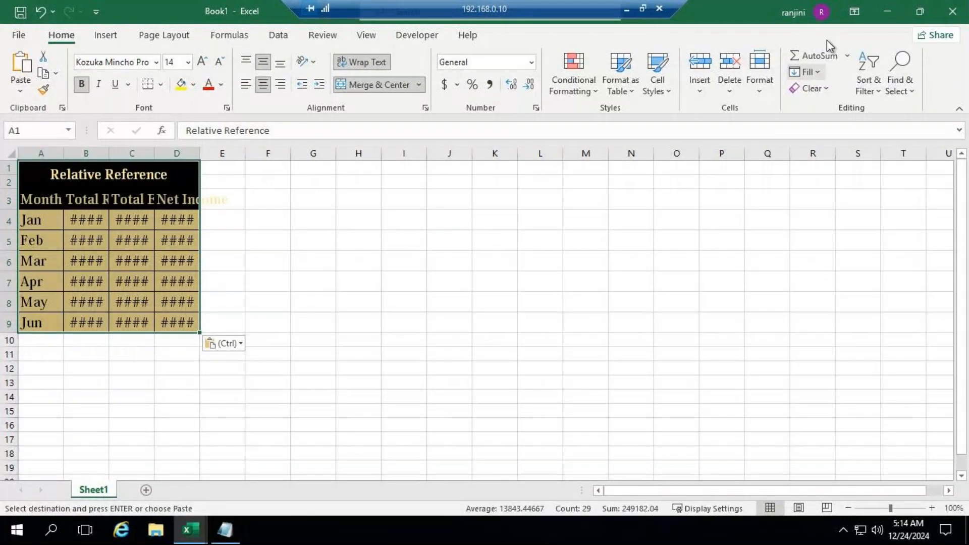
pyautogui.click(759, 87)
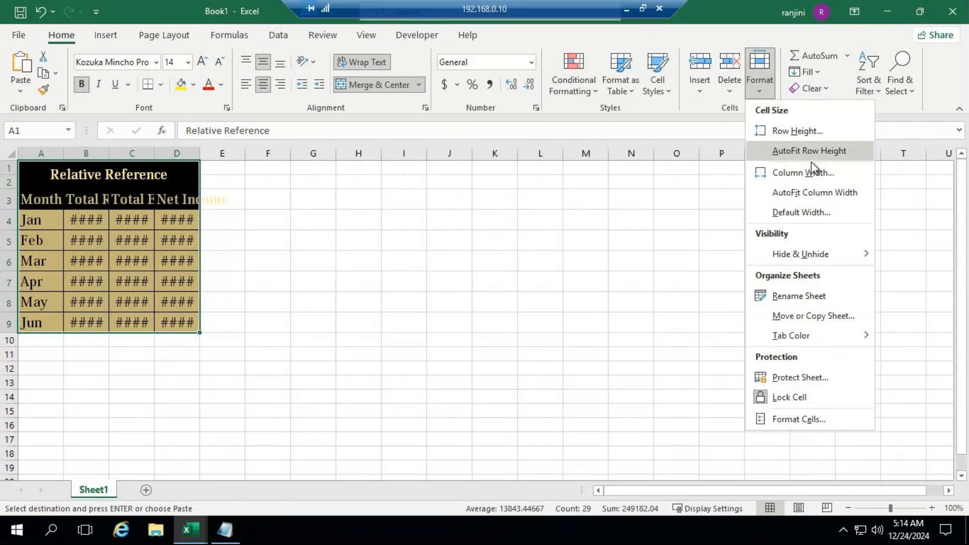
pyautogui.click(810, 193)
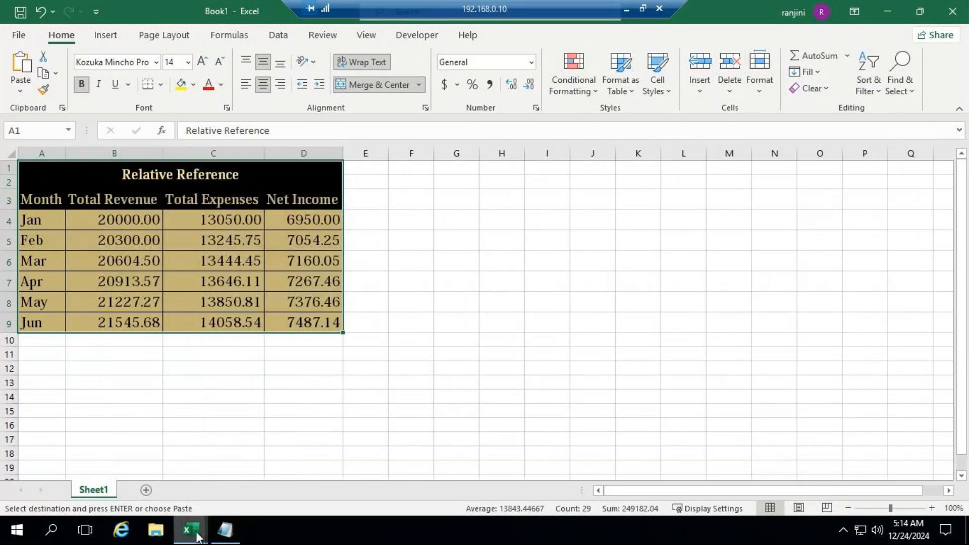
# Return to the ADVEXL workbook and unprotect the Relative Reference sheet by entering the sheet password
pyautogui.moveTo(197, 536)
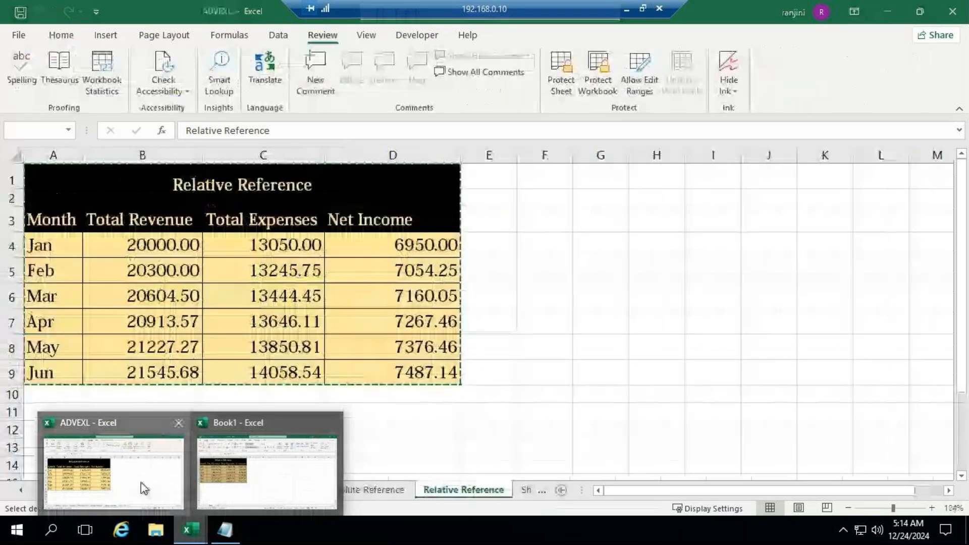
pyautogui.click(143, 488)
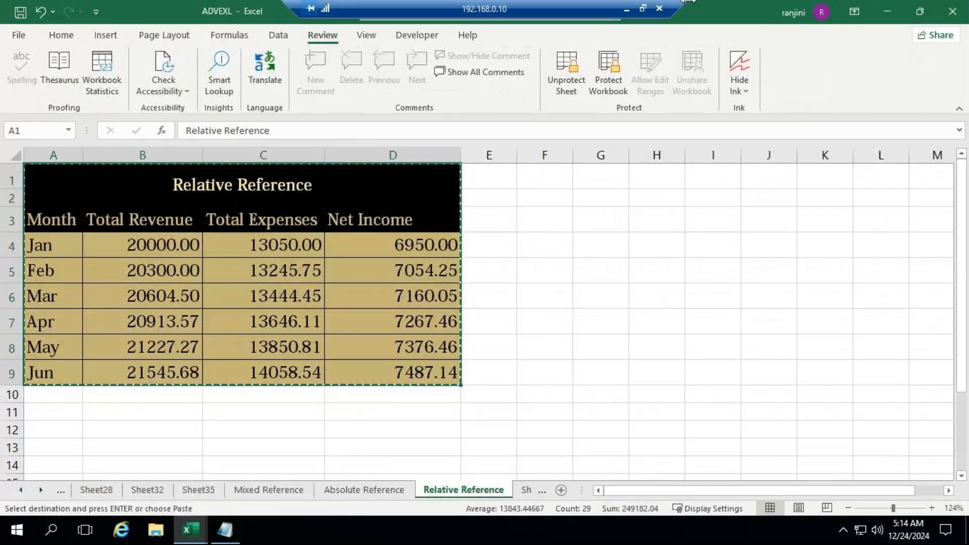
pyautogui.click(575, 89)
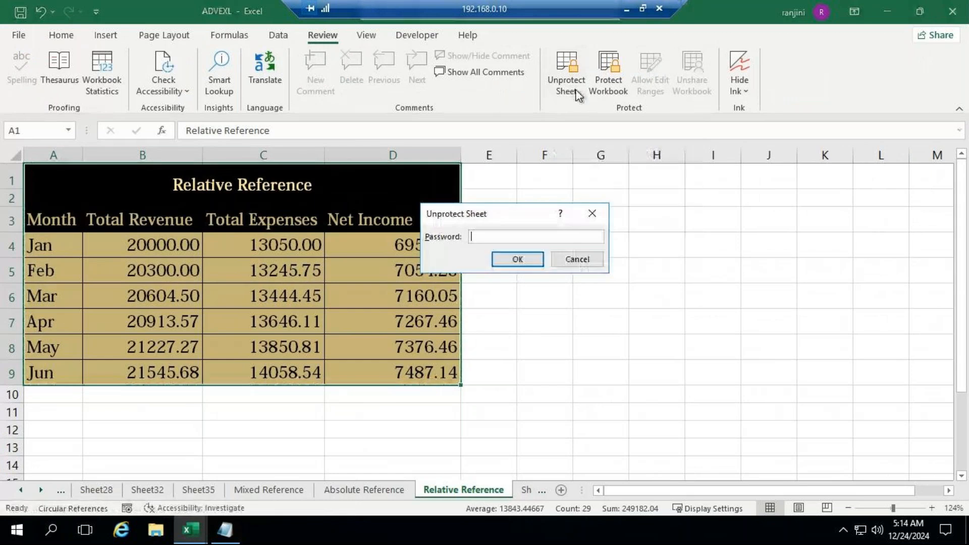
pyautogui.write('123')
pyautogui.click(518, 259)
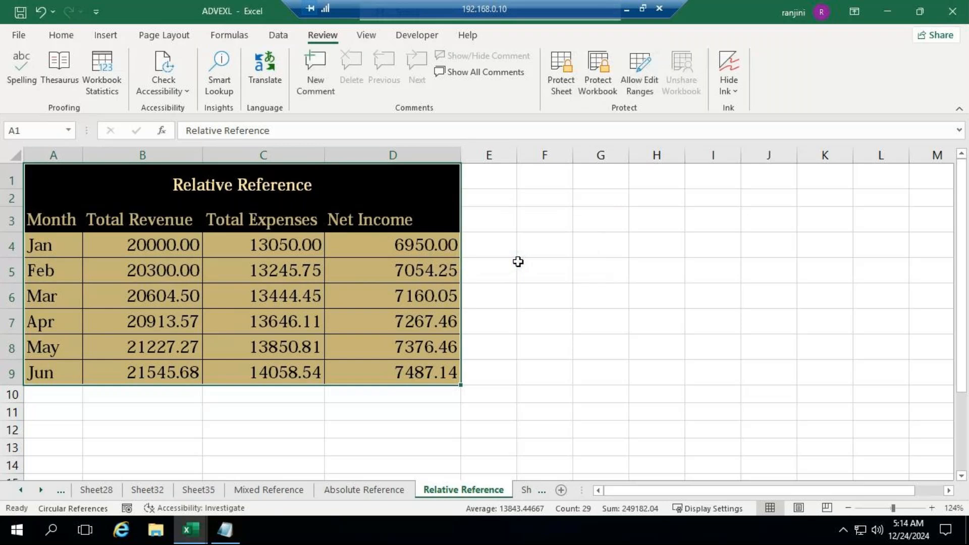
# Test editing on the unprotected Relative Reference sheet by entering "dgff" in cell F6, and clear the text again
pyautogui.click(523, 296)
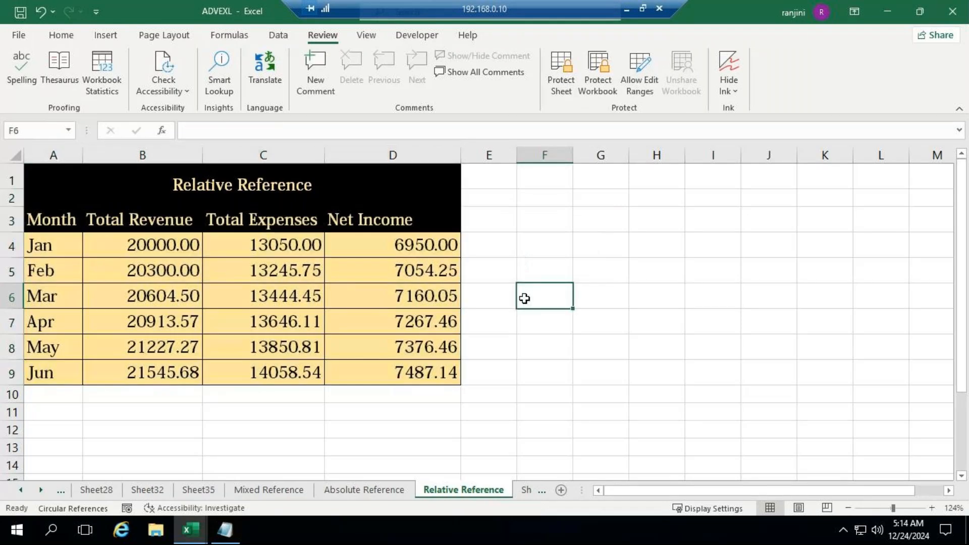
pyautogui.write('dgff')
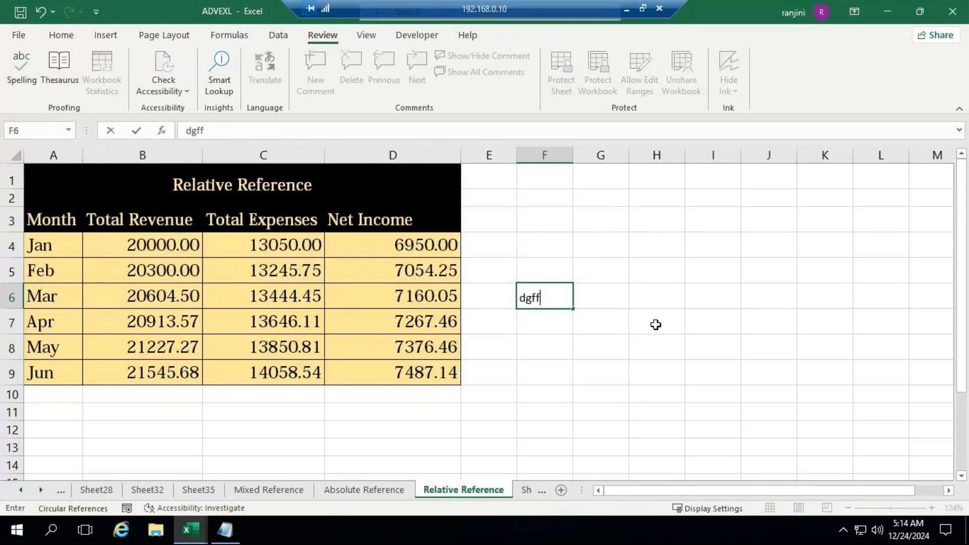
pyautogui.press('BackSpace')
pyautogui.press('BackSpace')
pyautogui.press('BackSpace')
pyautogui.press('BackSpace')
pyautogui.click(624, 361)
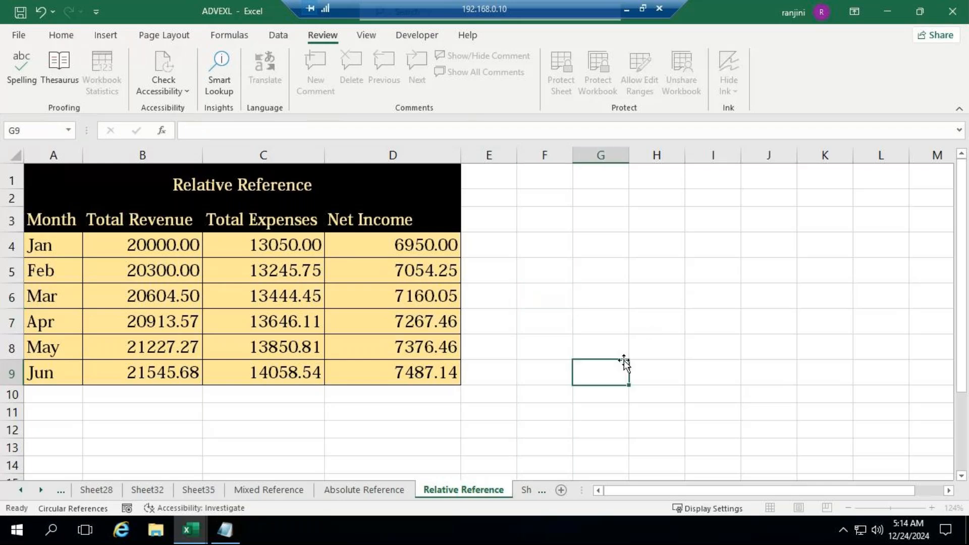
pyautogui.click(626, 9)
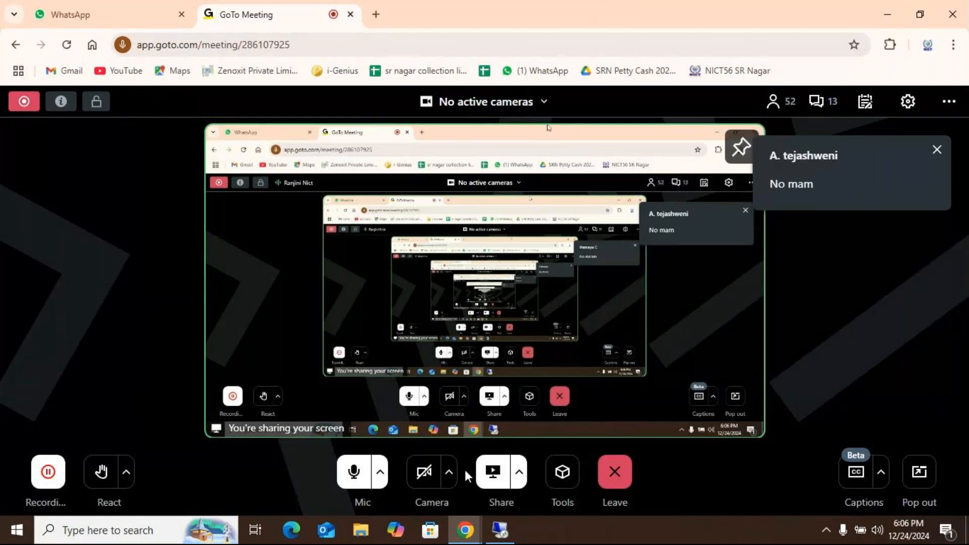
pyautogui.click(500, 530)
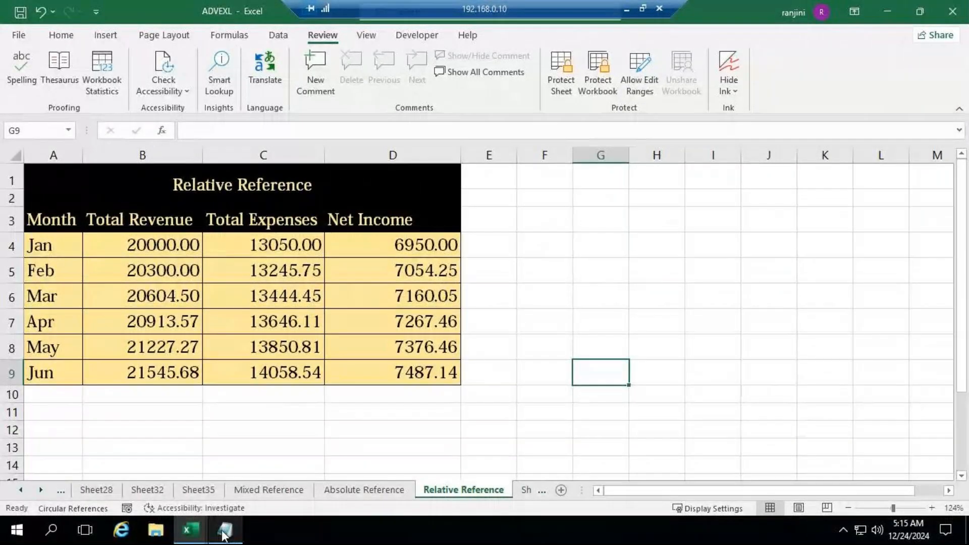
# Switch to Notepad and add the heading "Protect Workbook" below the existing notes, with a blank line before and after it
pyautogui.click(224, 529)
pyautogui.click(706, 157)
pyautogui.press('Return')
pyautogui.press('Return')
pyautogui.write('Protect Workbook')
pyautogui.press('Return')
pyautogui.press('Return')
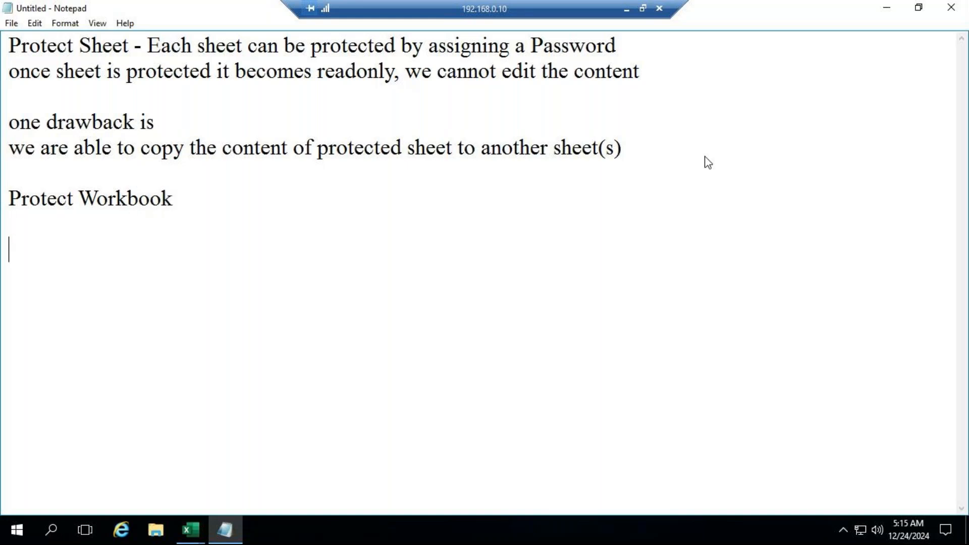
# Write the note line "Before Protecting the workbook check how many sheets are present in the workbook" under the Protect Workbook heading
pyautogui.write('Before ')
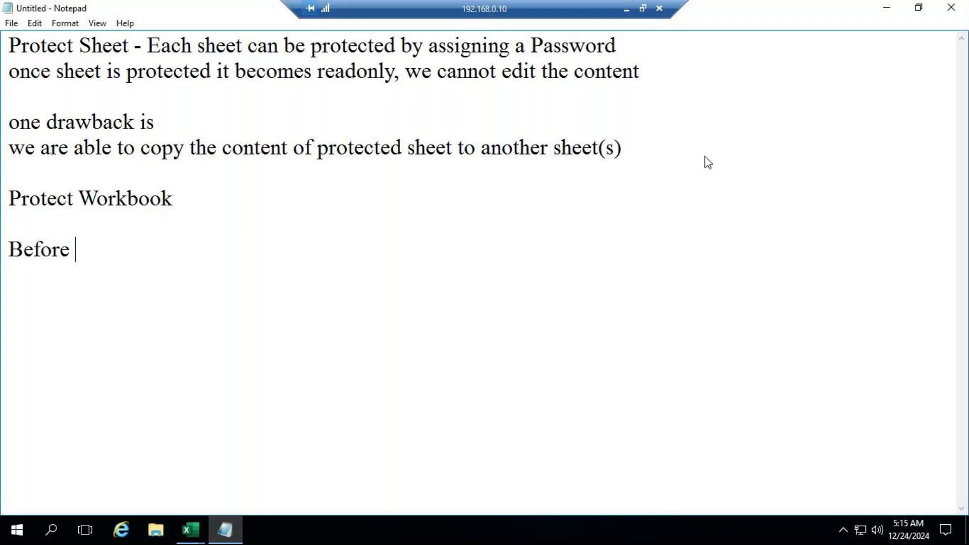
pyautogui.write('Protecting the c')
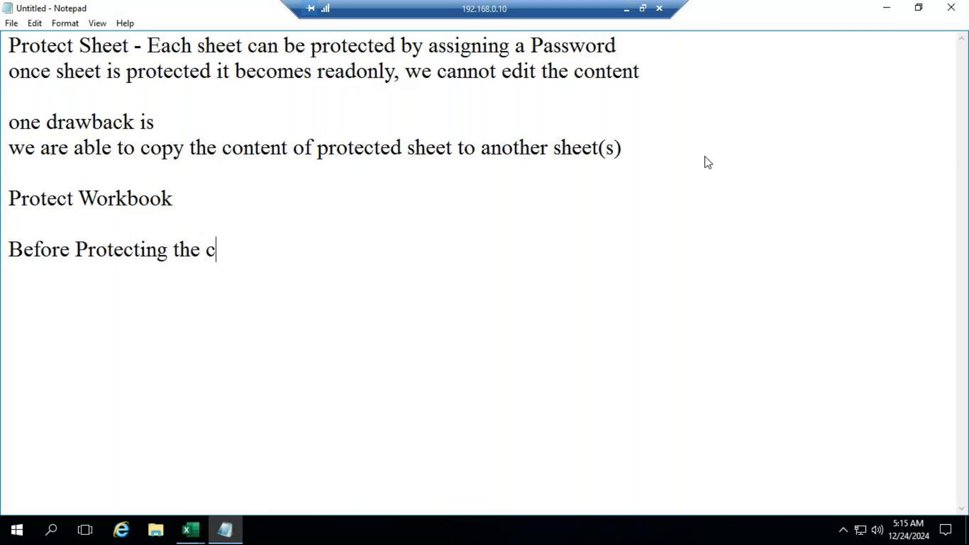
pyautogui.press('BackSpace')
pyautogui.write('workbook check how many sheets are present in ')
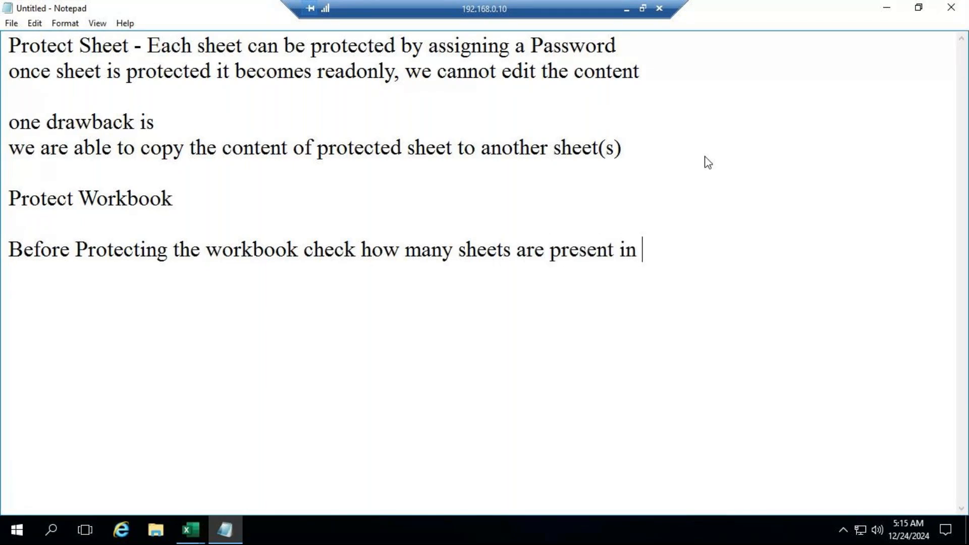
pyautogui.write('the workbo')
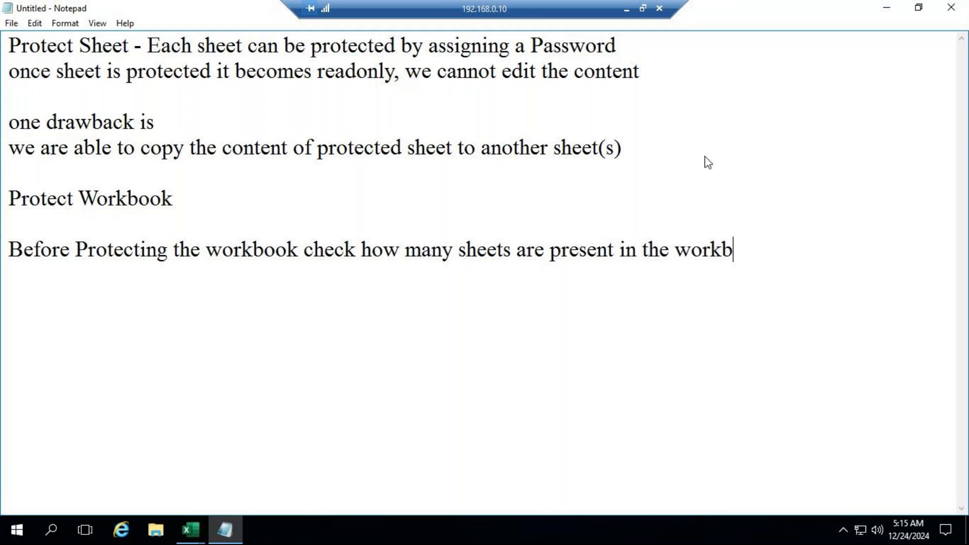
pyautogui.write('ok')
# Start a new note line reading "asume 3 sheets are present"
pyautogui.press('Return')
pyautogui.write('sume ')
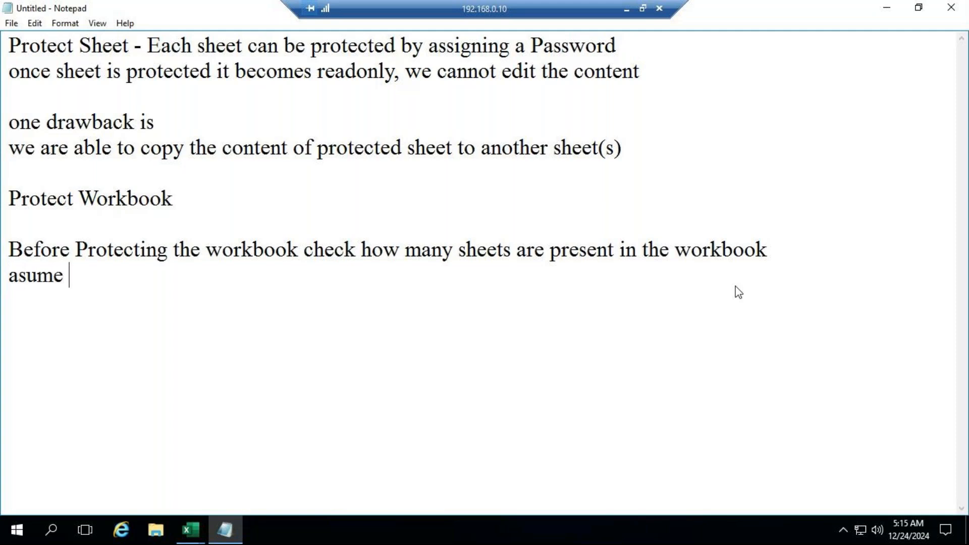
pyautogui.write('3 sheets are ')
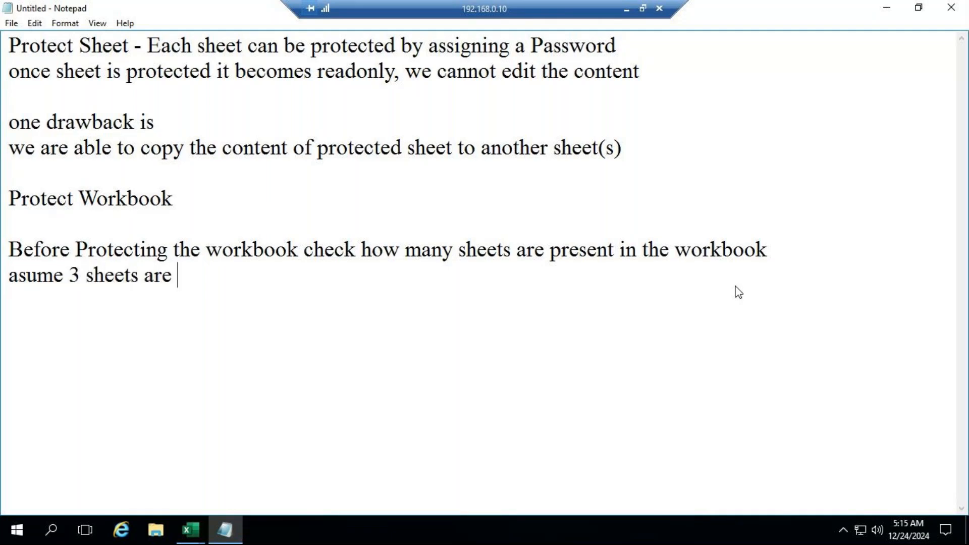
pyautogui.write('presejt')
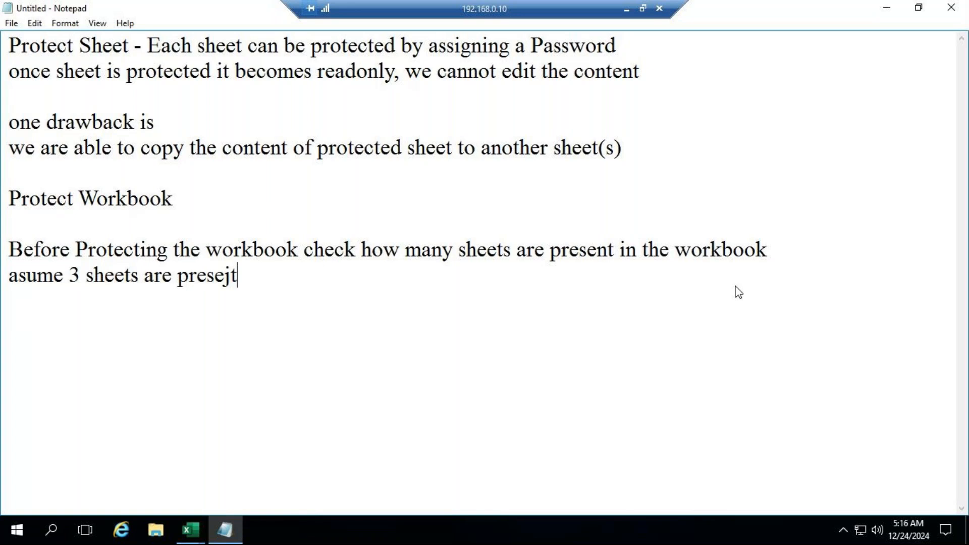
pyautogui.press('BackSpace')
pyautogui.press('BackSpace')
pyautogui.write('nt we are able to')
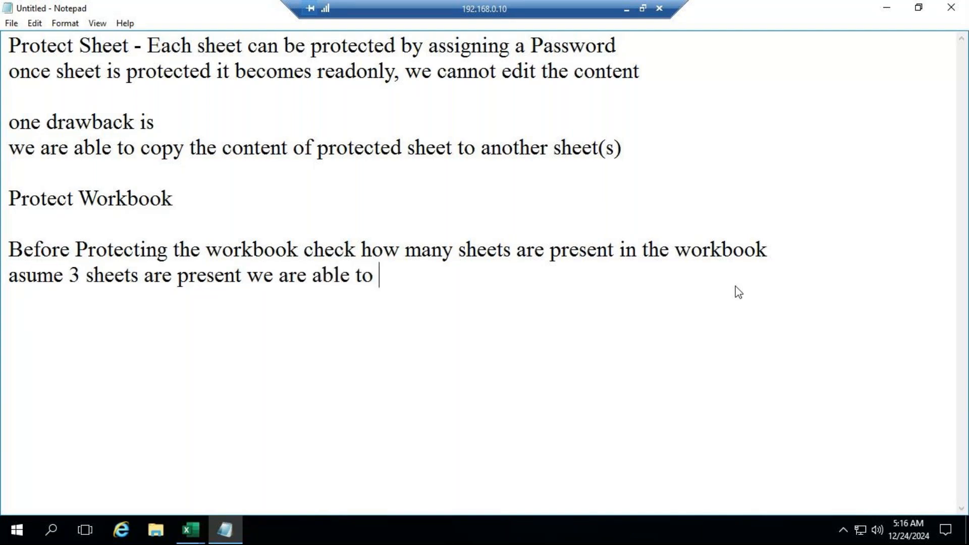
pyautogui.write(' make any ')
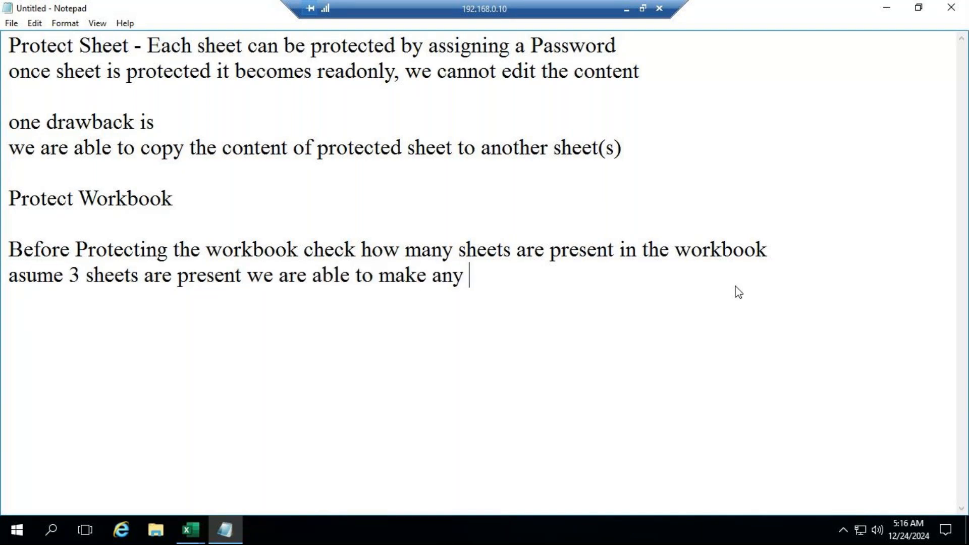
pyautogui.write('chane')
# Continue the same note line with "we are able to make any changes to these three sheets"
pyautogui.press('BackSpace')
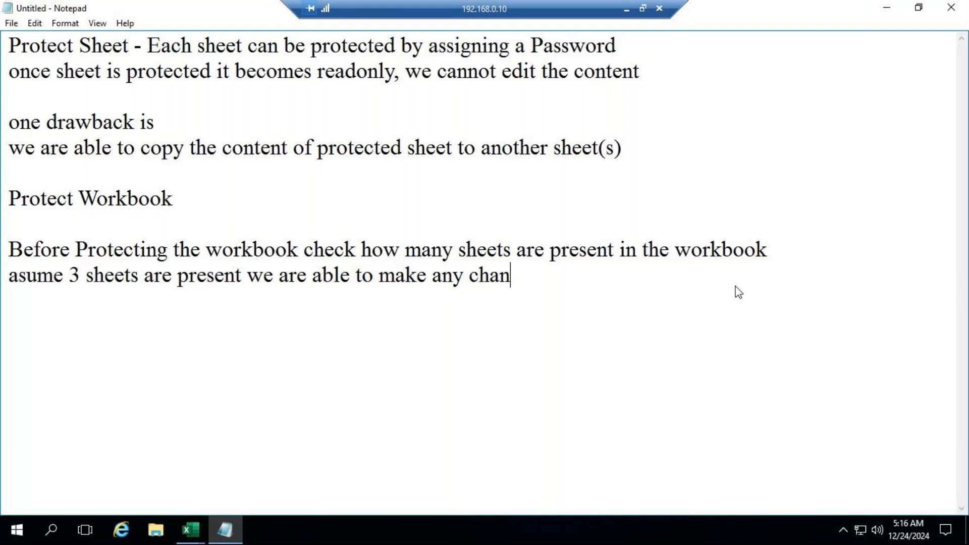
pyautogui.write('ges to t')
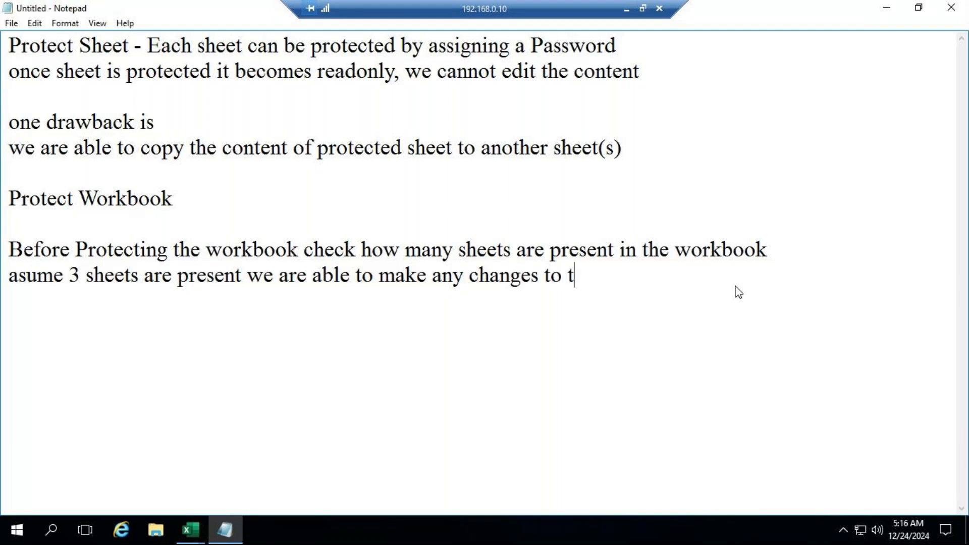
pyautogui.press('BackSpace')
pyautogui.write('these t')
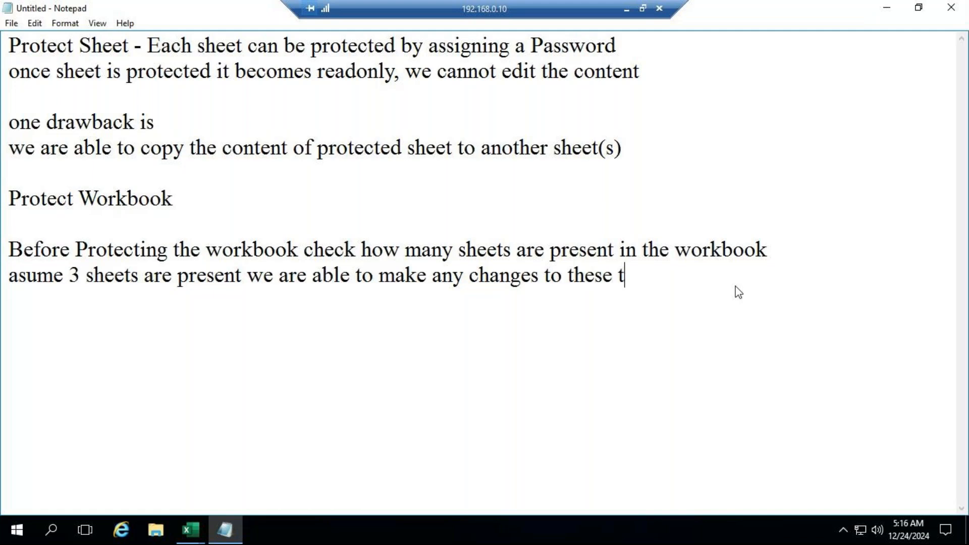
pyautogui.write('hhre')
pyautogui.press('BackSpace')
pyautogui.press('BackSpace')
pyautogui.press('BackSpace')
pyautogui.write('e')
pyautogui.press('BackSpace')
pyautogui.write('ree sheets')
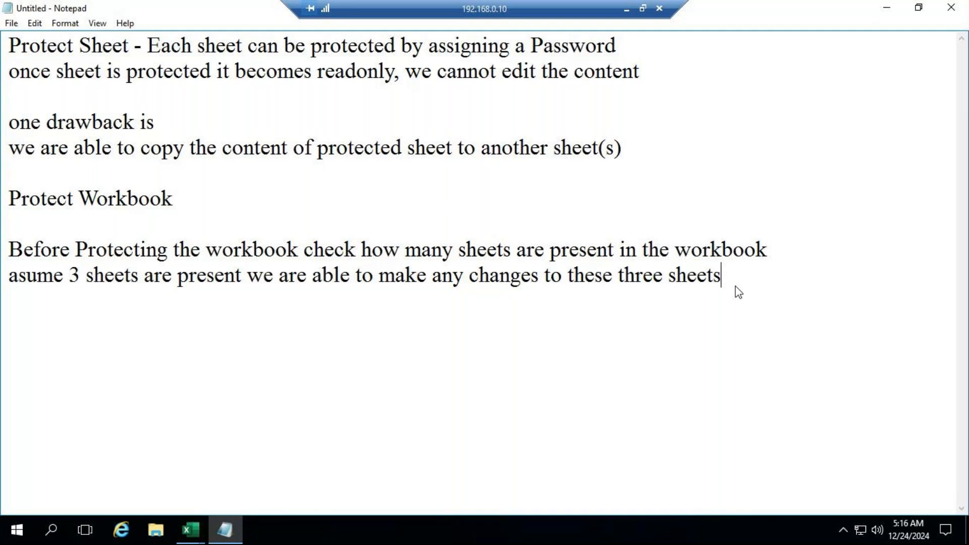
# Start a new note line reading "we can't add new sheet" under the line about the three sheets
pyautogui.press('Return')
pyautogui.write("we can't add an")
pyautogui.press('BackSpace')
pyautogui.press('BackSpace')
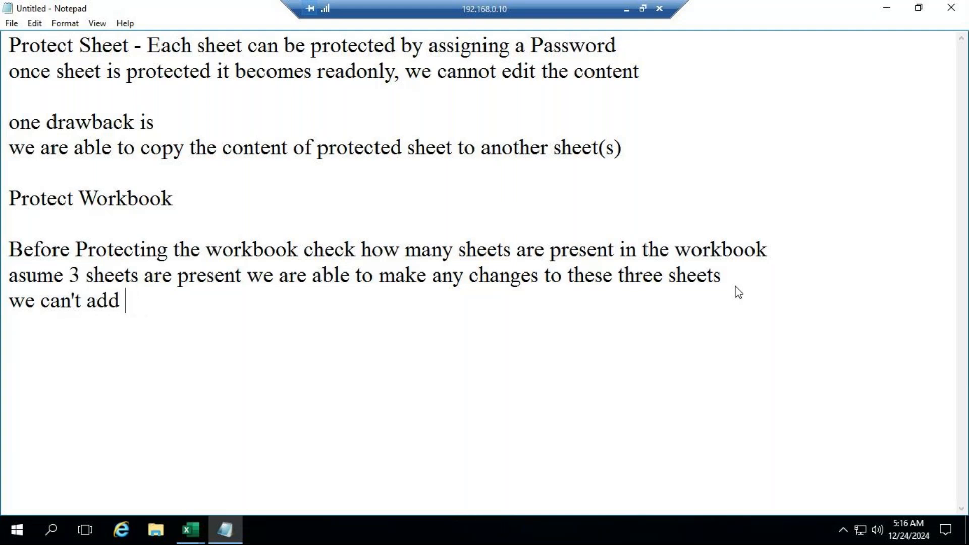
pyautogui.write('new sheet ')
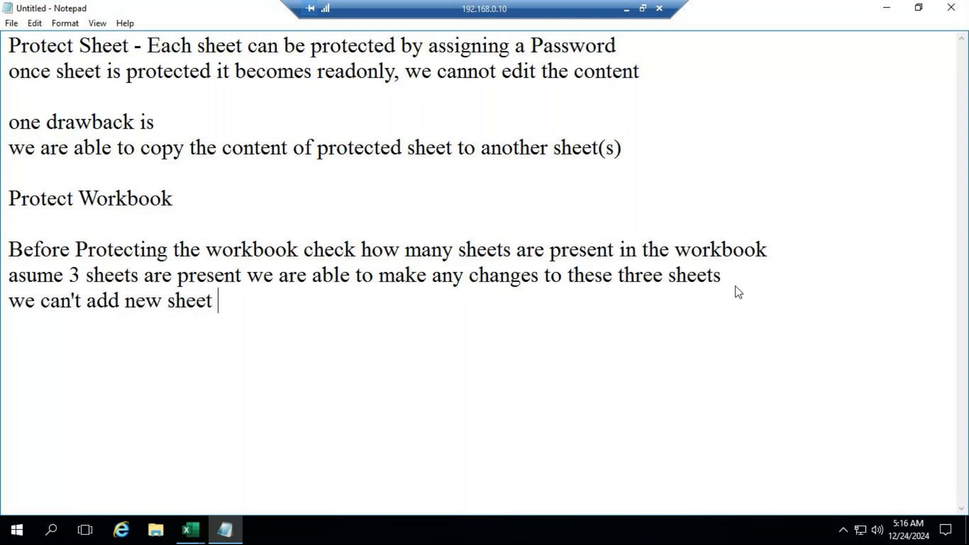
pyautogui.write('e')
# Continue the same note line with "we can't delete sheet"
pyautogui.press('BackSpace')
pyautogui.write("we can't d")
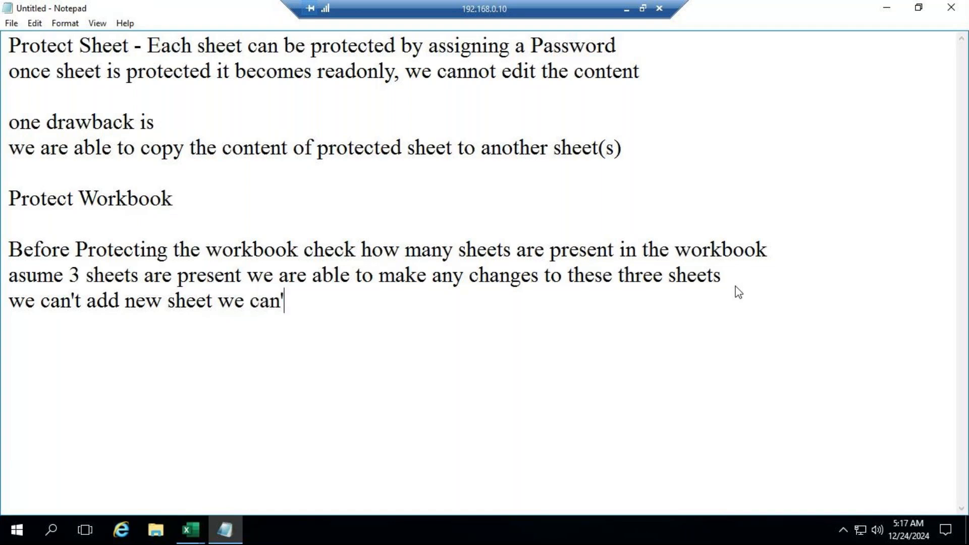
pyautogui.write('elete sh')
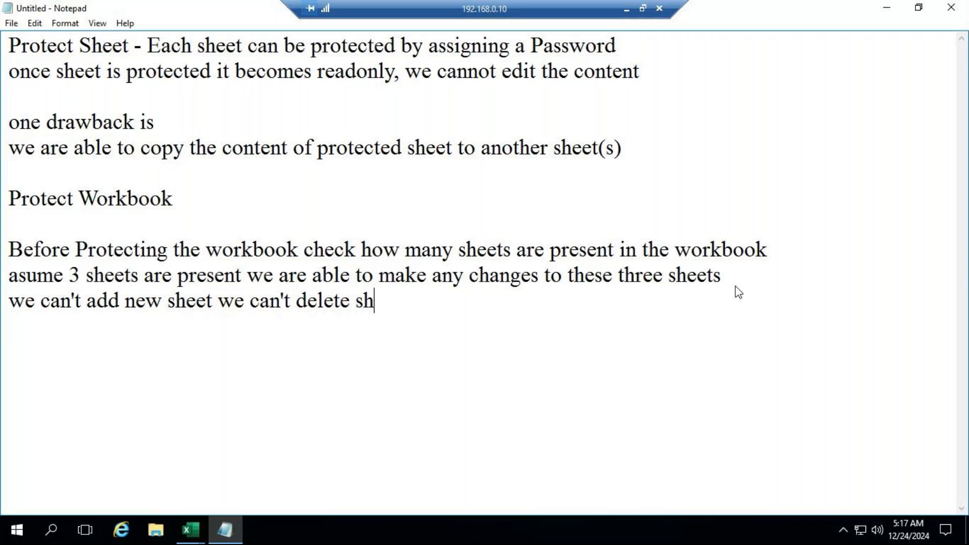
pyautogui.write('eet')
# Break the line so that "add new sheet" and "we can't delete sheet" each stand on their own line
pyautogui.click(214, 303)
pyautogui.click(87, 299)
pyautogui.press('Return')
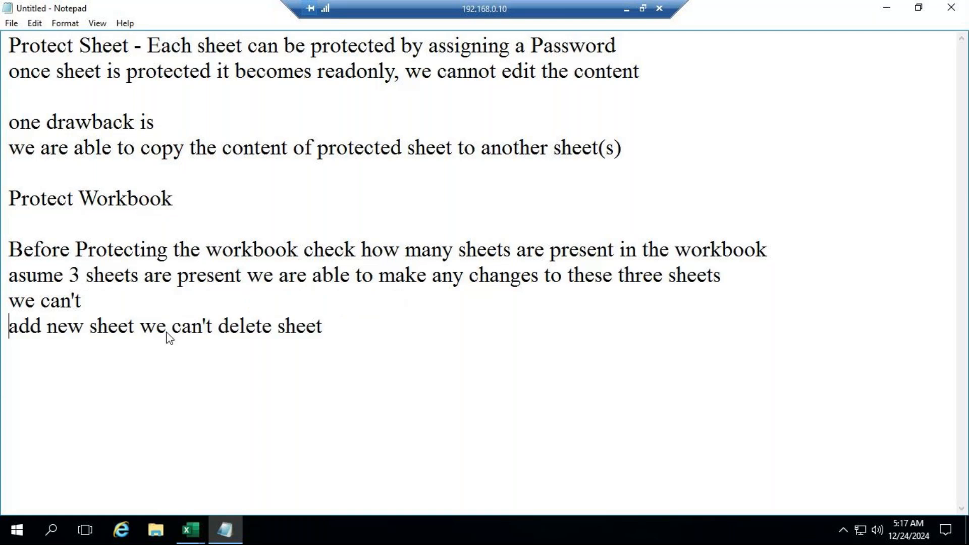
pyautogui.click(105, 302)
pyautogui.click(142, 326)
pyautogui.press('Return')
pyautogui.click(3, 325)
pyautogui.hotkey('ctrl', 'shift', 'Right')
pyautogui.hotkey('ctrl', 'shift', 'Right')
pyautogui.hotkey('ctrl', 'shift', 'Right')
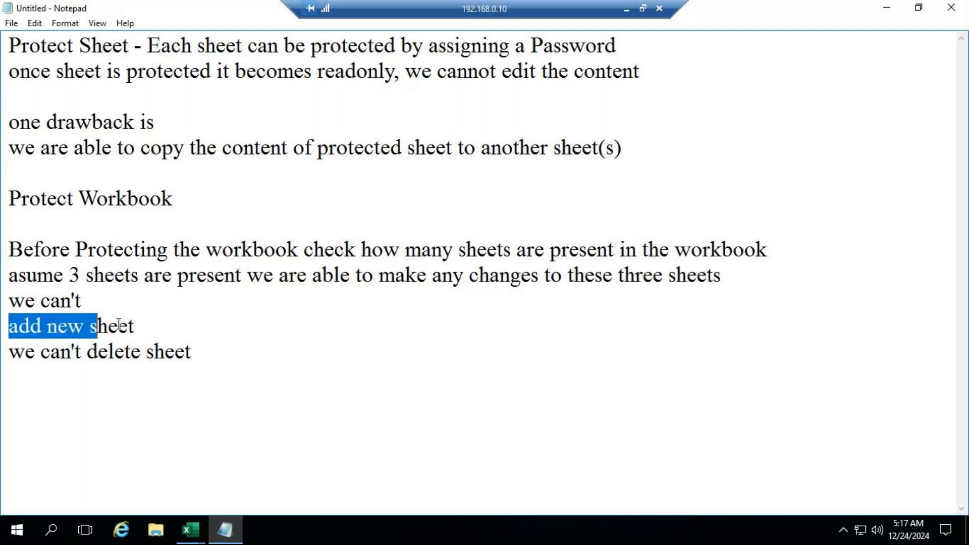
pyautogui.click(11, 329)
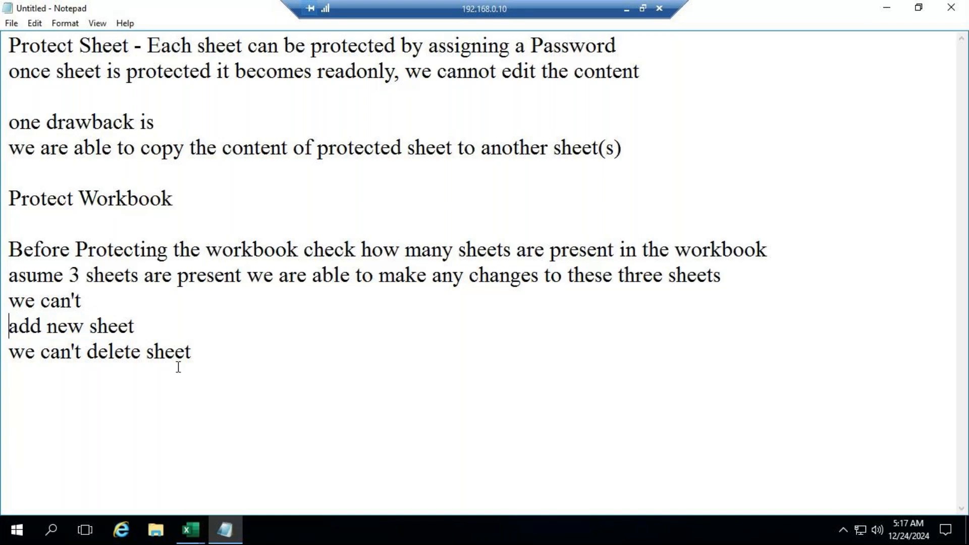
# Add the note line "we can't rename sheet" below the delete sheet line
pyautogui.click(214, 354)
pyautogui.press('Return')
pyautogui.write('we can')
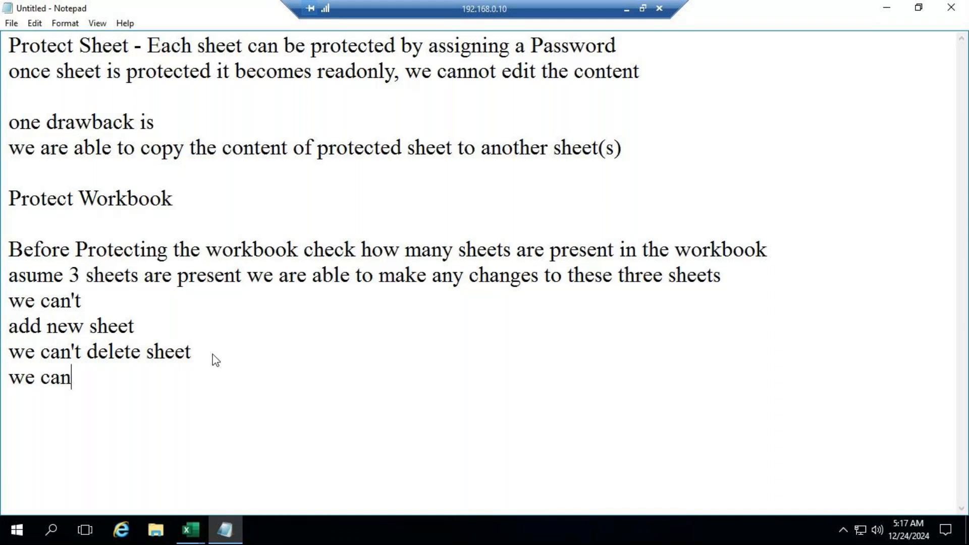
pyautogui.write("'t rename shee")
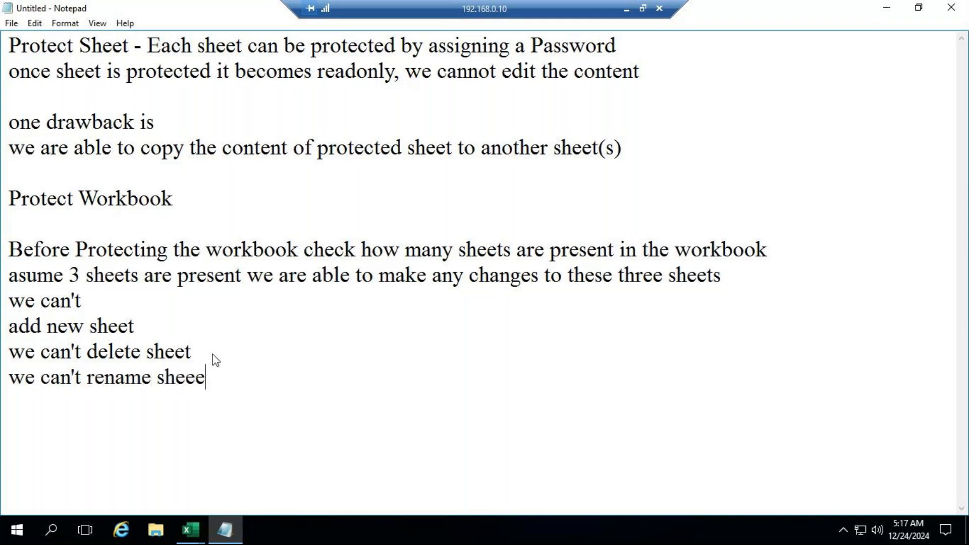
pyautogui.write('t')
# Add the note line "we can't move or copy sheet" below the rename sheet line
pyautogui.press('Return')
pyautogui.write('we can')
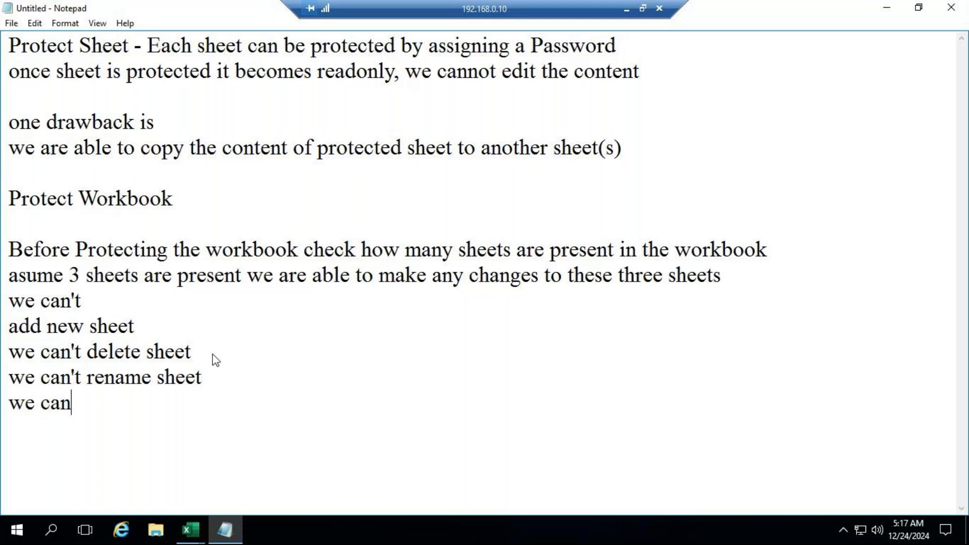
pyautogui.write("'t move or ch")
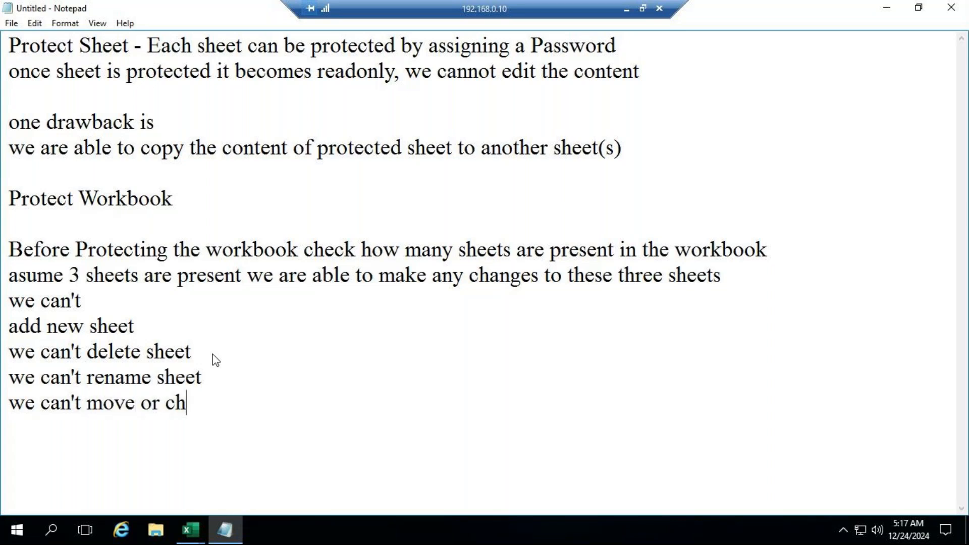
pyautogui.press('BackSpace')
pyautogui.write('opy sheet')
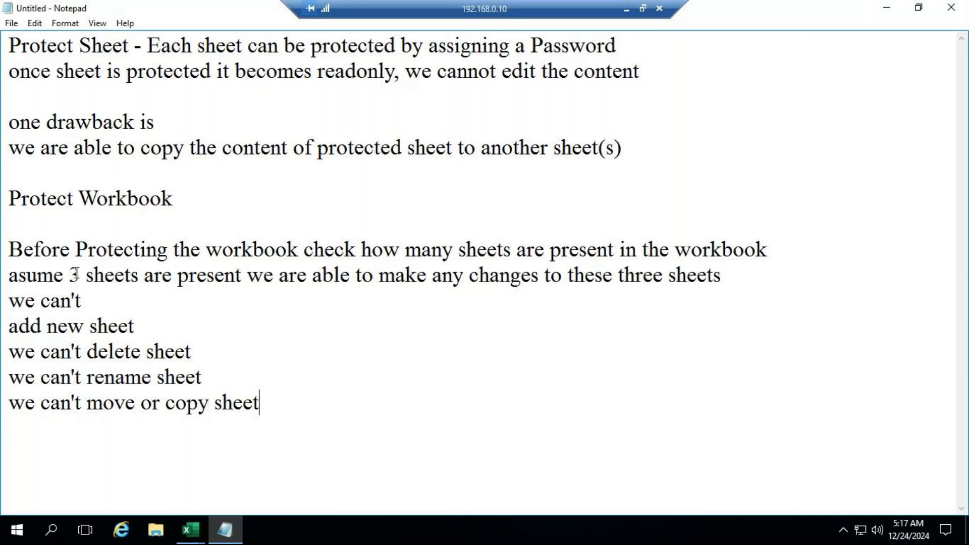
# Move "add new sheet" back up behind the lone "we can't" and remove the leftover empty line
pyautogui.moveTo(9, 326); pyautogui.dragTo(143, 317)
pyautogui.hotkey('ctrl', 'c')
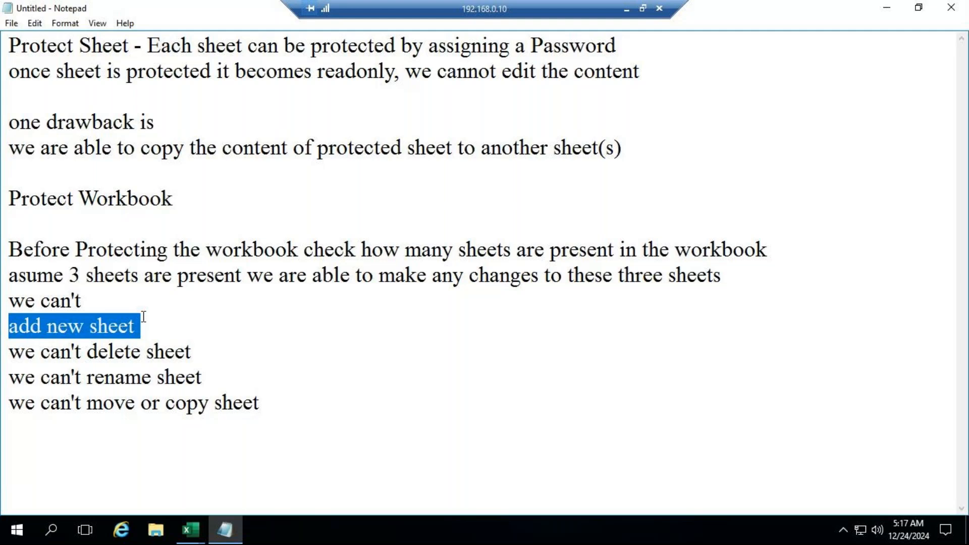
pyautogui.press('BackSpace')
pyautogui.click(141, 305)
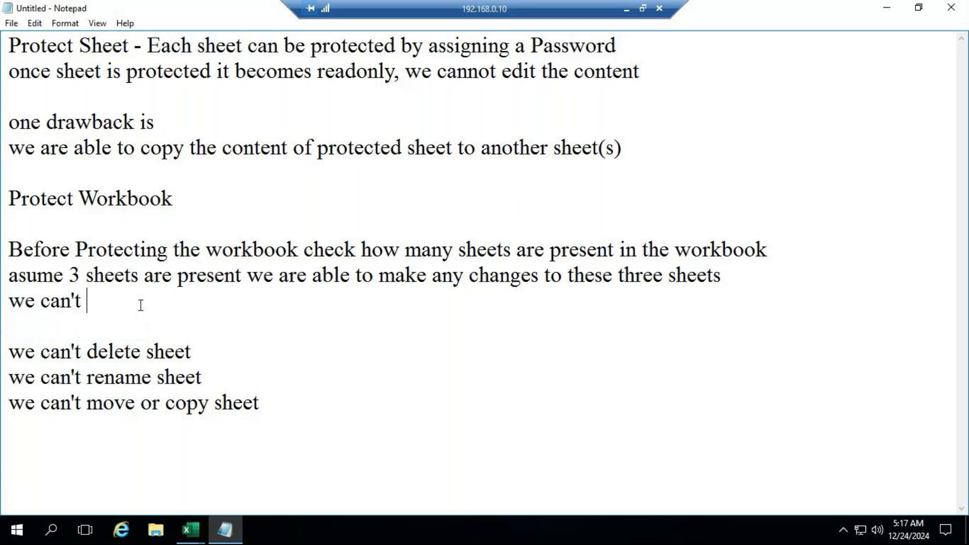
pyautogui.hotkey('ctrl', 'v')
pyautogui.click(70, 321)
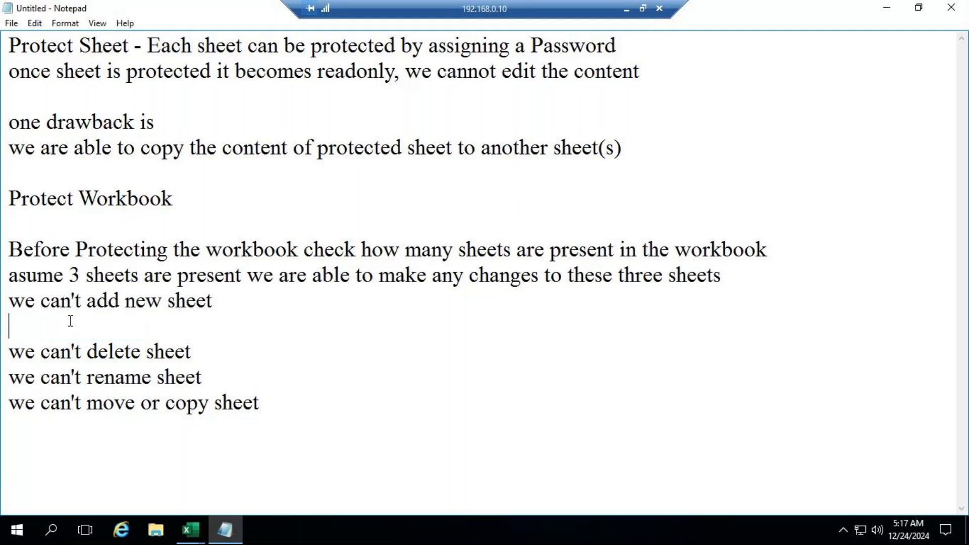
pyautogui.press('Delete')
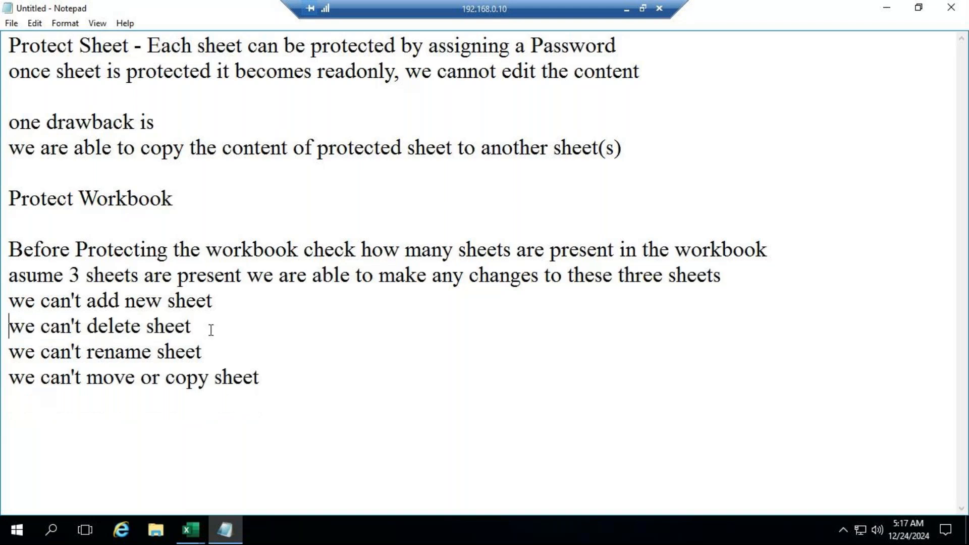
# Check the GoTo Meeting window, return to the remote desktop and switch to the Book1 workbook in Excel
pyautogui.click(625, 10)
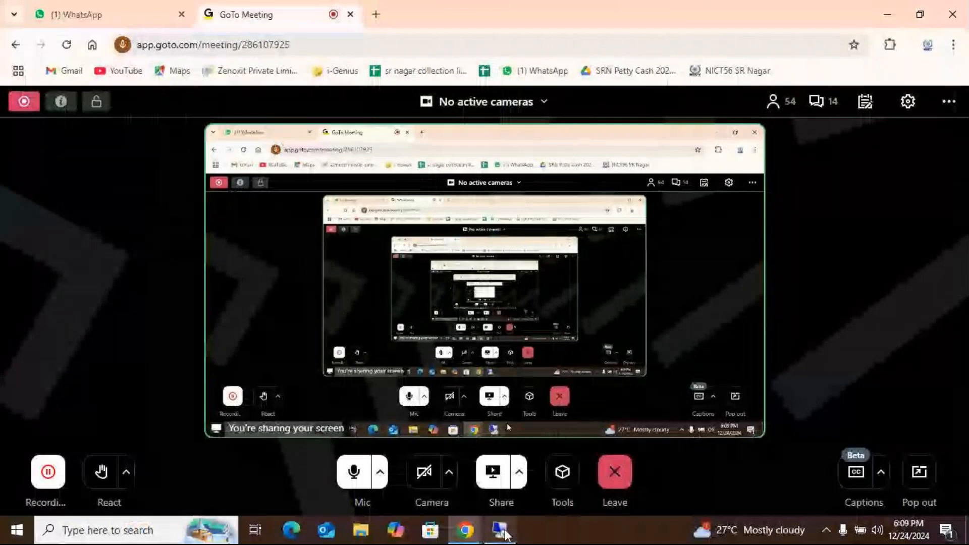
pyautogui.click(500, 530)
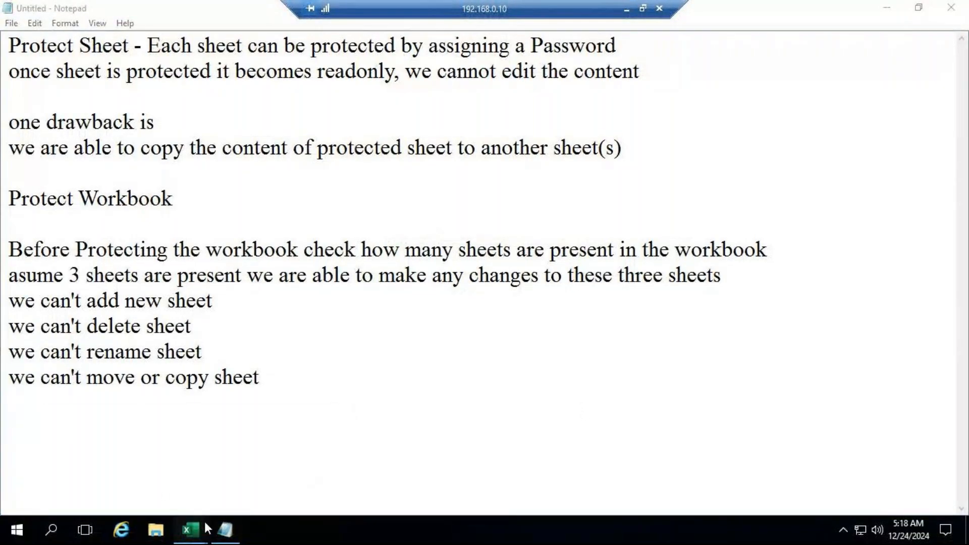
pyautogui.moveTo(204, 525)
pyautogui.click(264, 450)
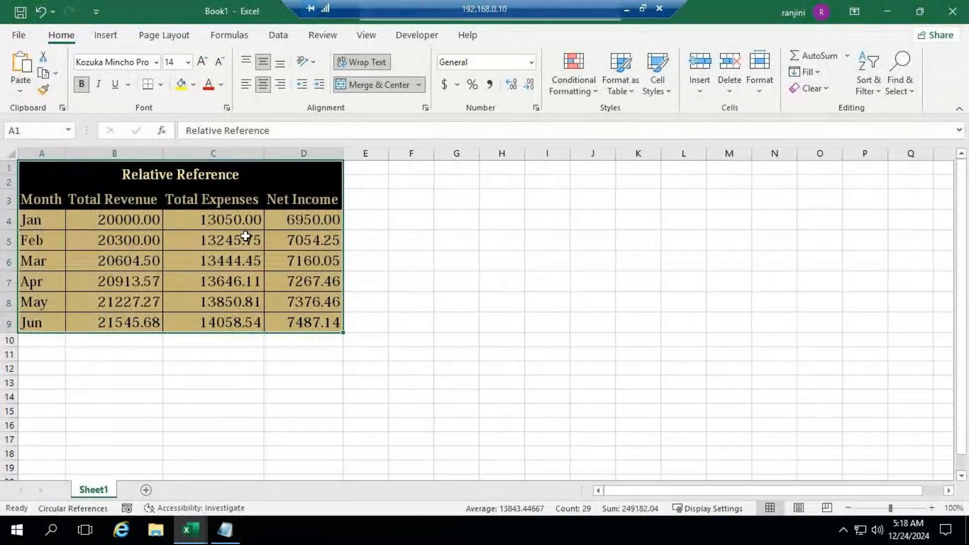
# Add a second worksheet with "name" in A1, and view the Relative Reference table on Sheet1 again
pyautogui.click(147, 489)
pyautogui.write('name')
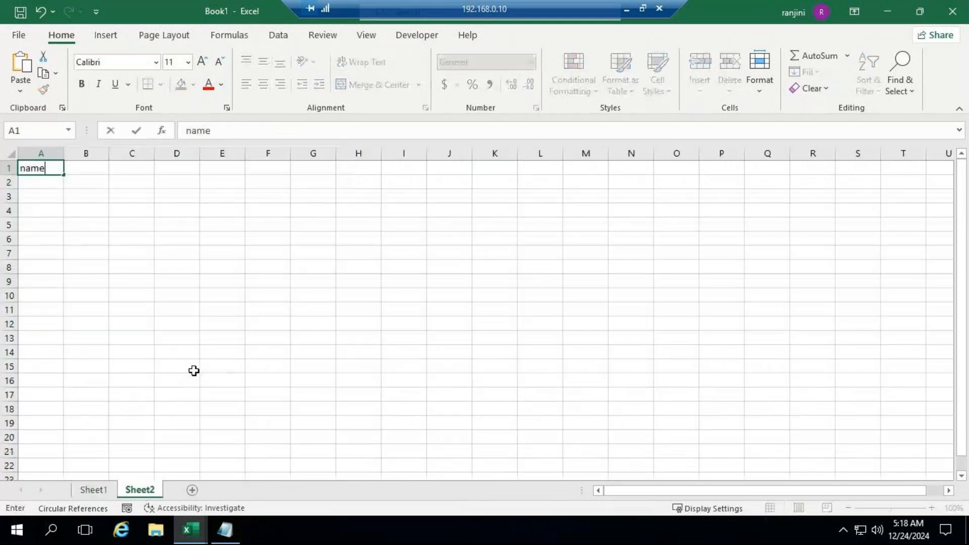
pyautogui.press('Return')
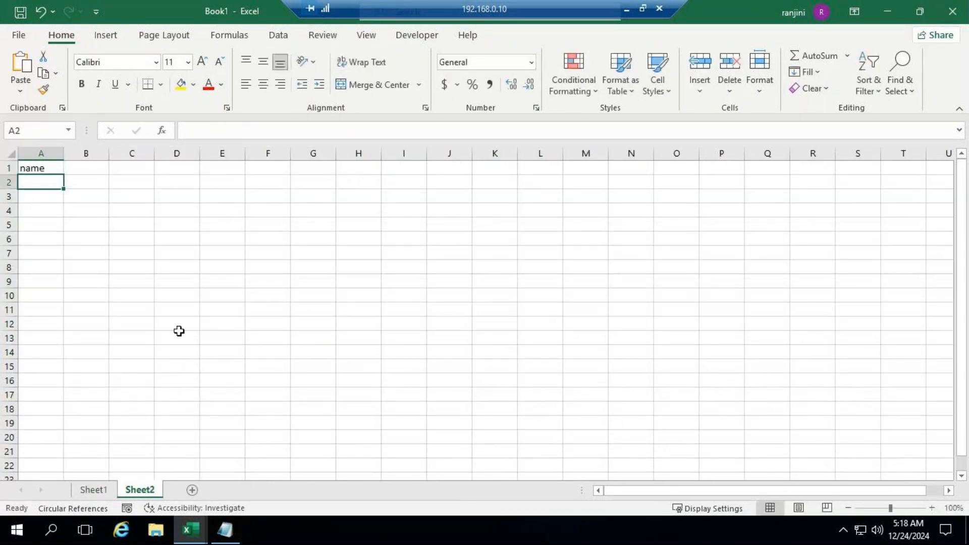
pyautogui.click(94, 490)
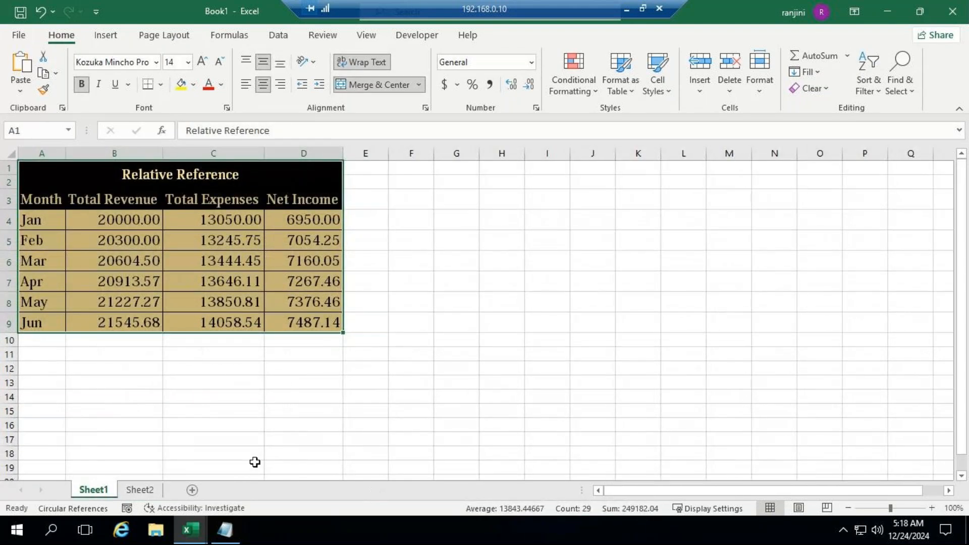
# Enter a, b, c, d and e in cells A2 to A6 of Sheet2
pyautogui.click(152, 489)
pyautogui.write('a')
pyautogui.press('Return')
pyautogui.write('b')
pyautogui.press('Return')
pyautogui.write('c')
pyautogui.press('Return')
pyautogui.write('d')
pyautogui.press('Return')
pyautogui.write('e')
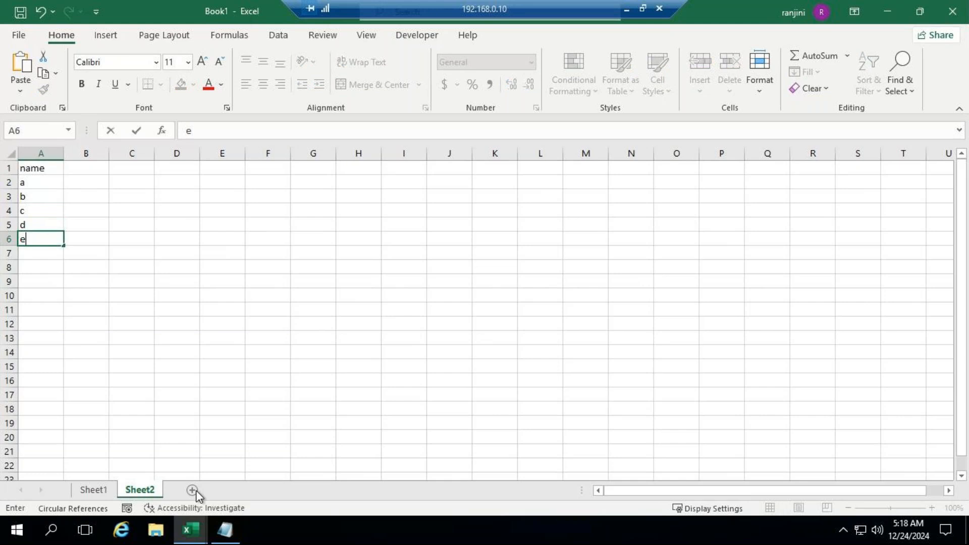
pyautogui.click(225, 410)
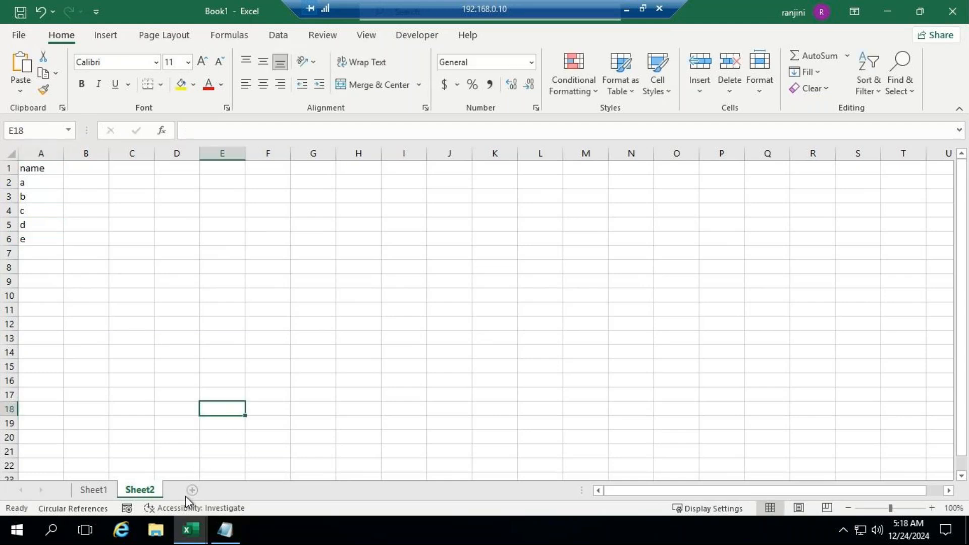
# Add a third worksheet with the heading "marks" in A1 and the values 45, 67, 89 and 45 below it
pyautogui.click(192, 490)
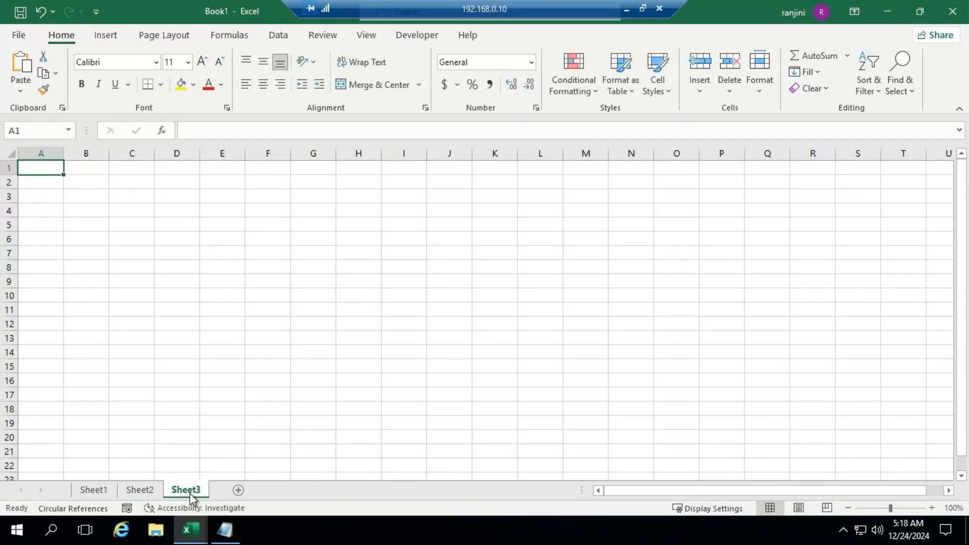
pyautogui.write('marks')
pyautogui.press('Return')
pyautogui.write('45')
pyautogui.press('Return')
pyautogui.write('67')
pyautogui.press('Return')
pyautogui.write('89')
pyautogui.press('Return')
pyautogui.write('45')
pyautogui.press('Return')
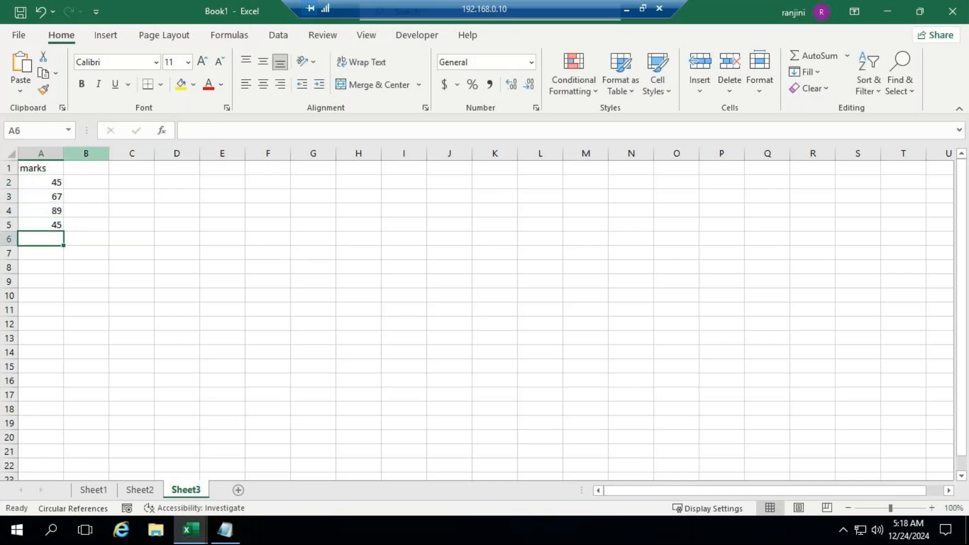
# Go back to Sheet1 and save the workbook in the Desktop folder as "dec 24 demofile"
pyautogui.click(111, 486)
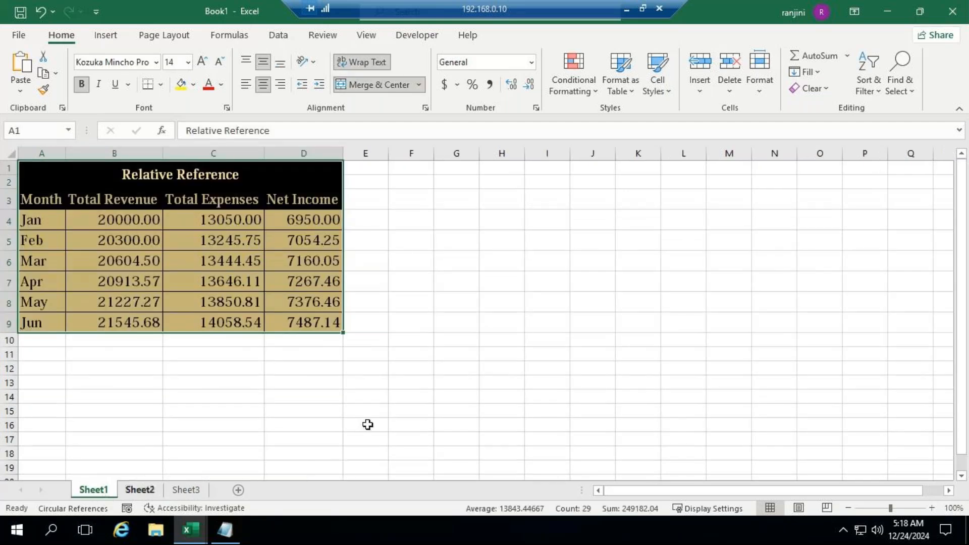
pyautogui.click(19, 35)
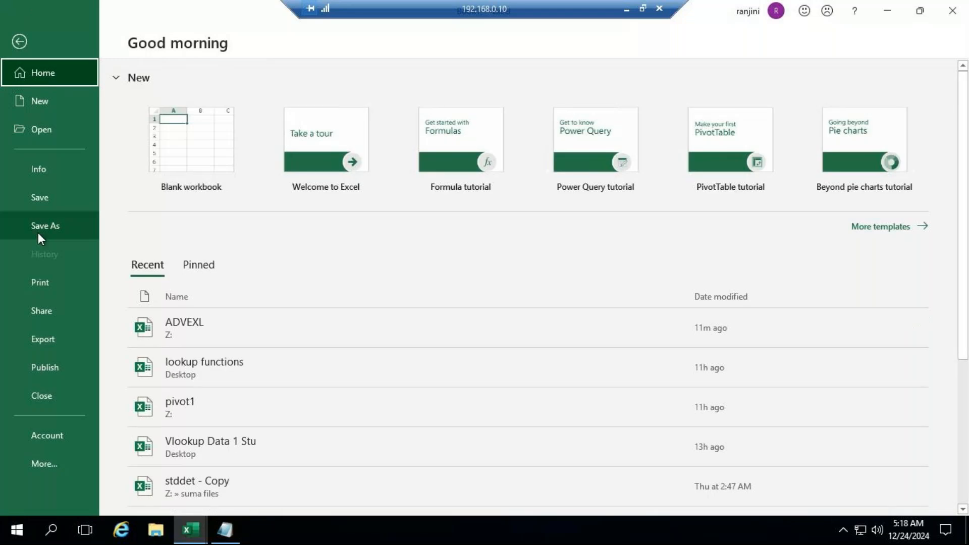
pyautogui.click(44, 201)
pyautogui.click(217, 247)
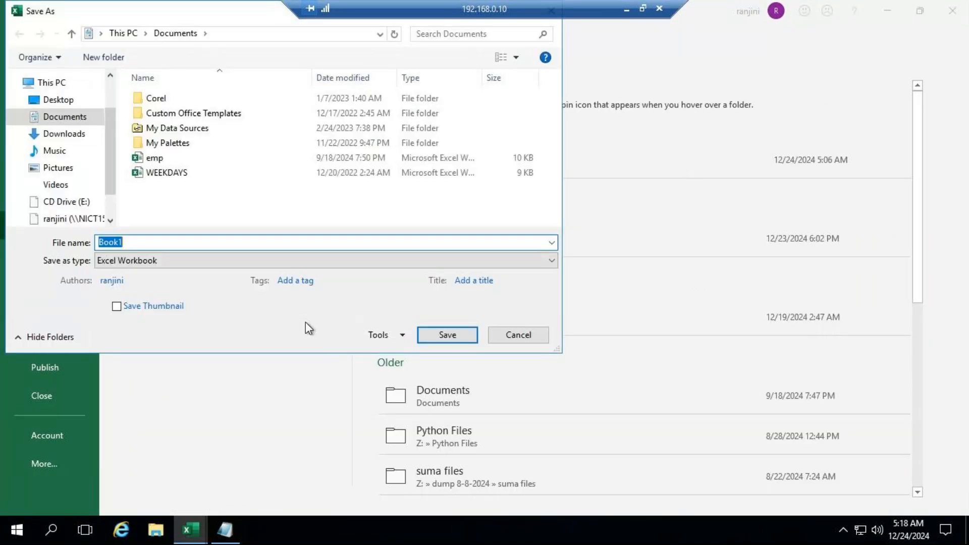
pyautogui.click(71, 99)
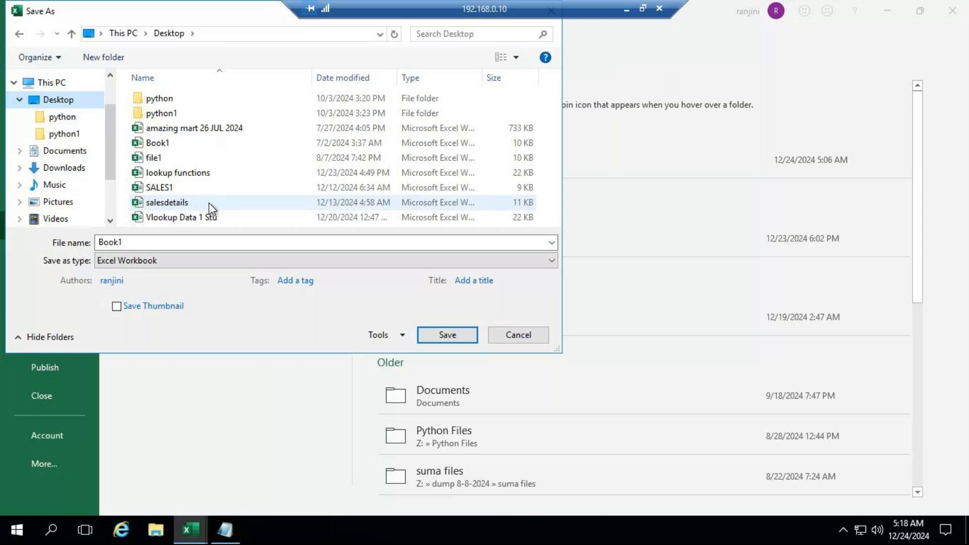
pyautogui.doubleClick(178, 243)
pyautogui.write('de')
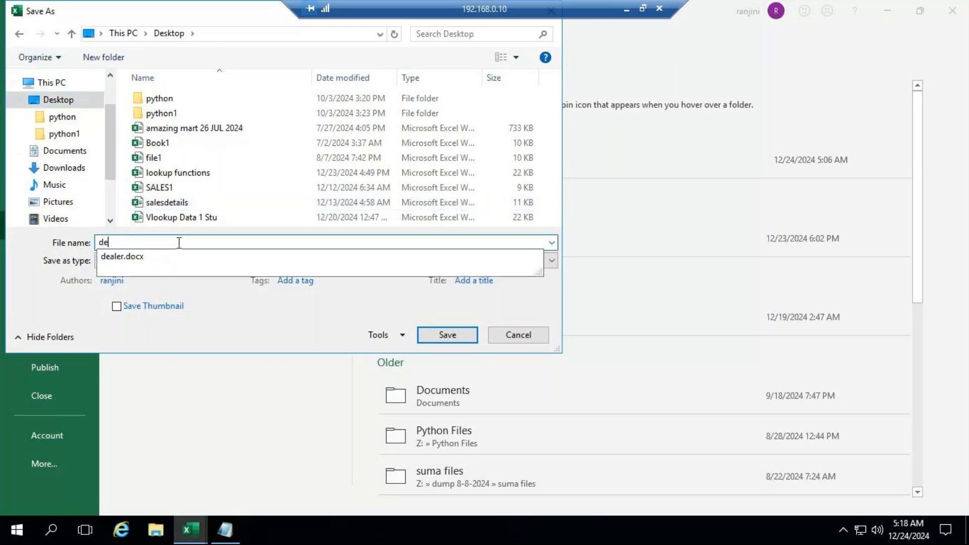
pyautogui.write('c 24 ')
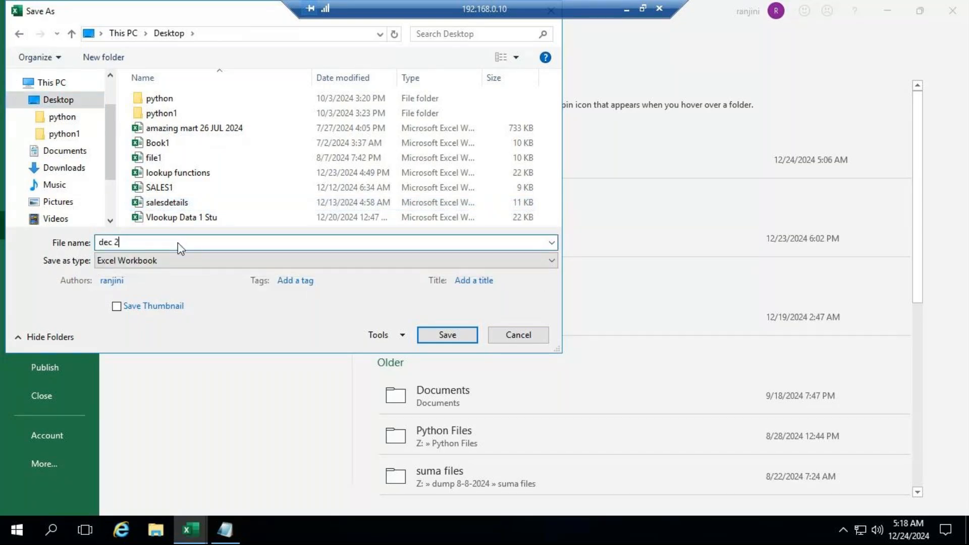
pyautogui.write('demo')
pyautogui.press('BackSpace')
pyautogui.write('file')
pyautogui.click(459, 339)
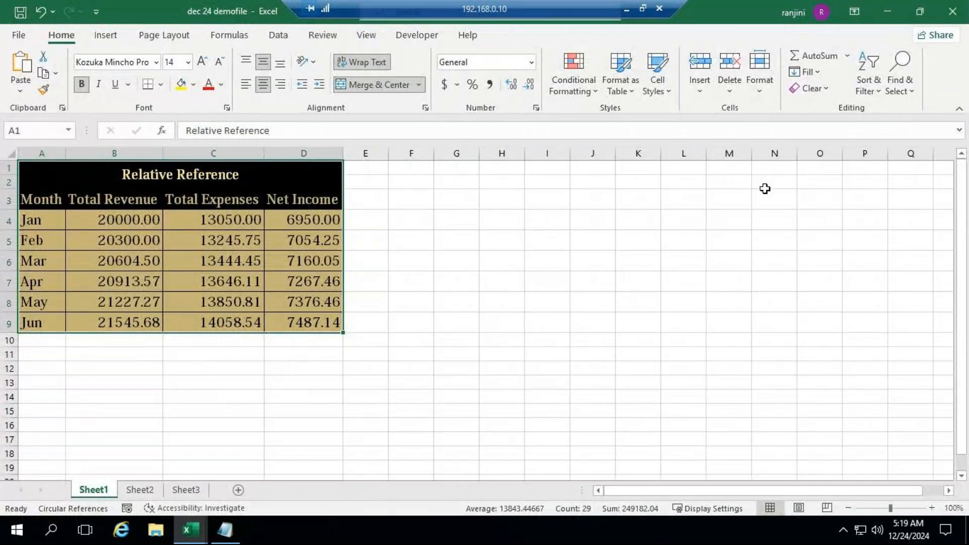
# Check the GoTo Meeting window for chat replies and return to the workbook on the remote desktop
pyautogui.click(627, 8)
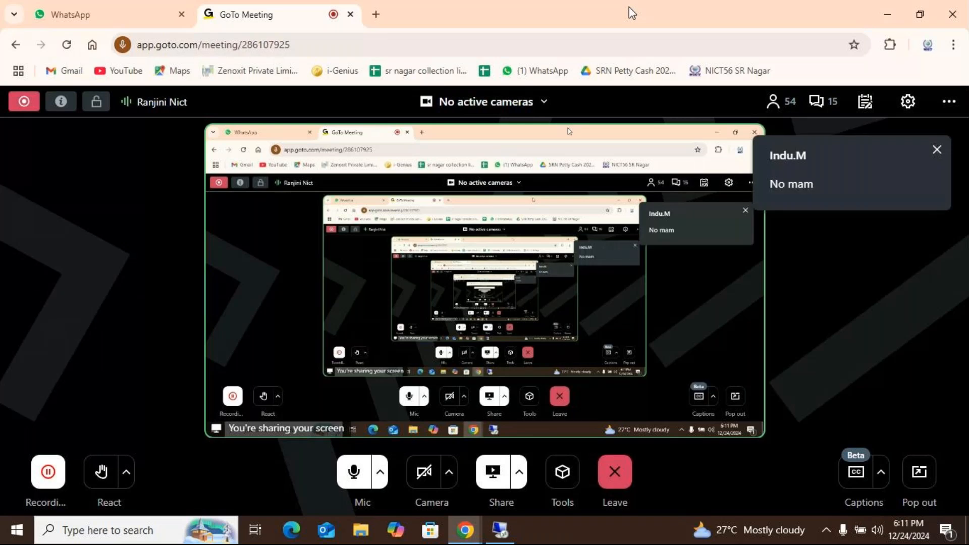
pyautogui.click(513, 529)
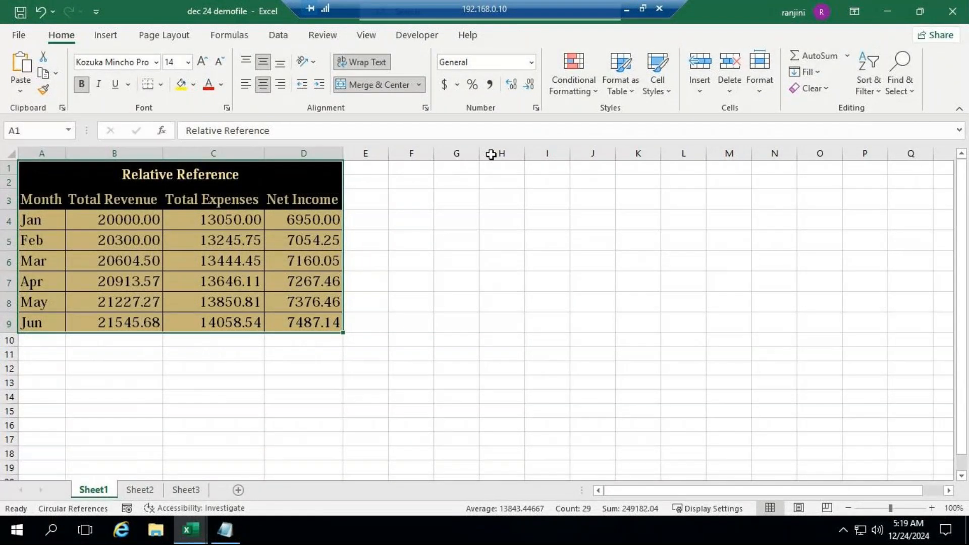
# Protect the structure of the workbook with a password, entering the password and confirming it
pyautogui.click(323, 36)
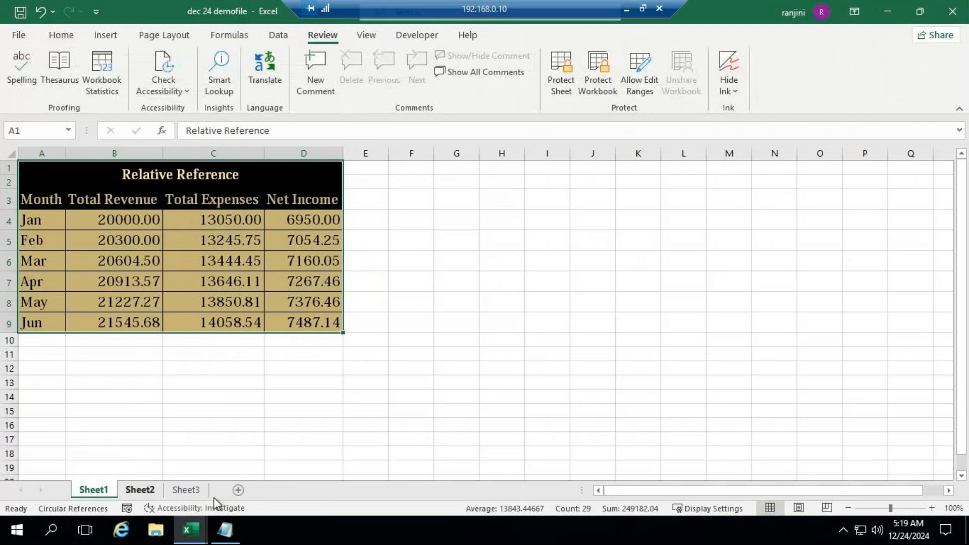
pyautogui.click(139, 490)
pyautogui.click(186, 490)
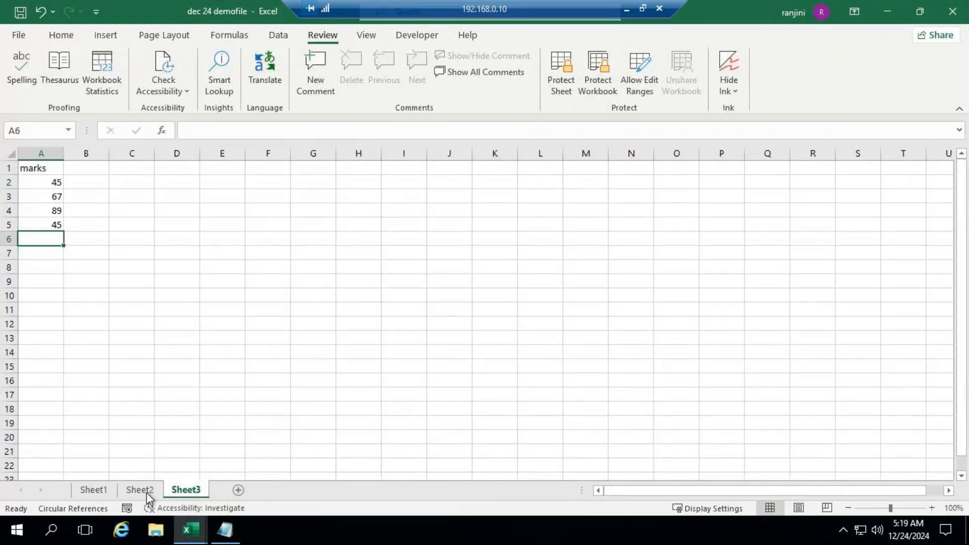
pyautogui.click(93, 490)
pyautogui.hotkey('ctrl', 'a')
pyautogui.click(597, 75)
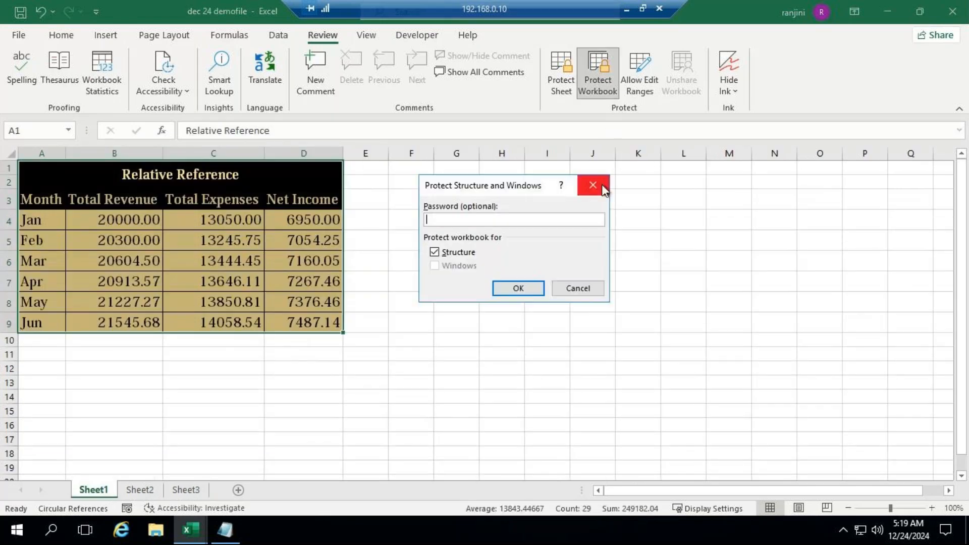
pyautogui.write('123')
pyautogui.click(521, 287)
pyautogui.write('123')
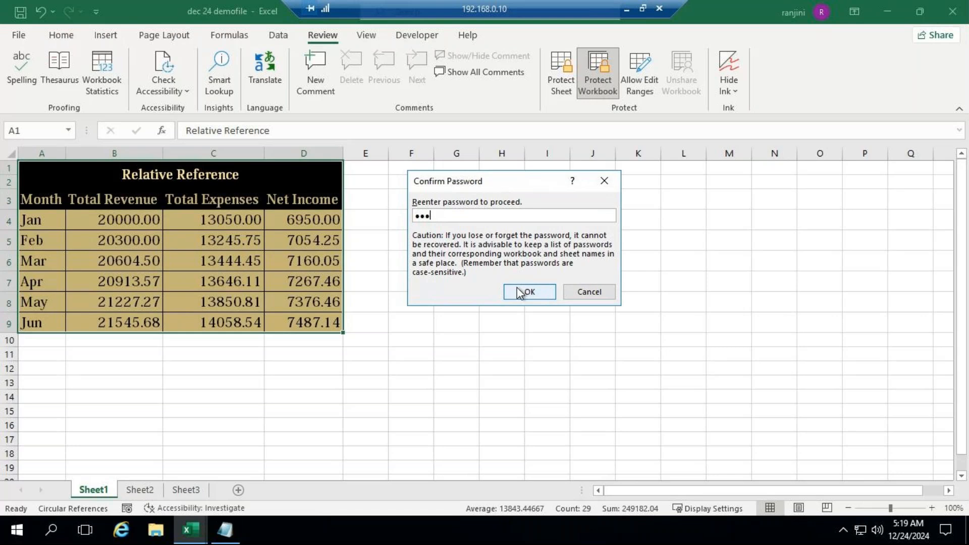
pyautogui.click(520, 291)
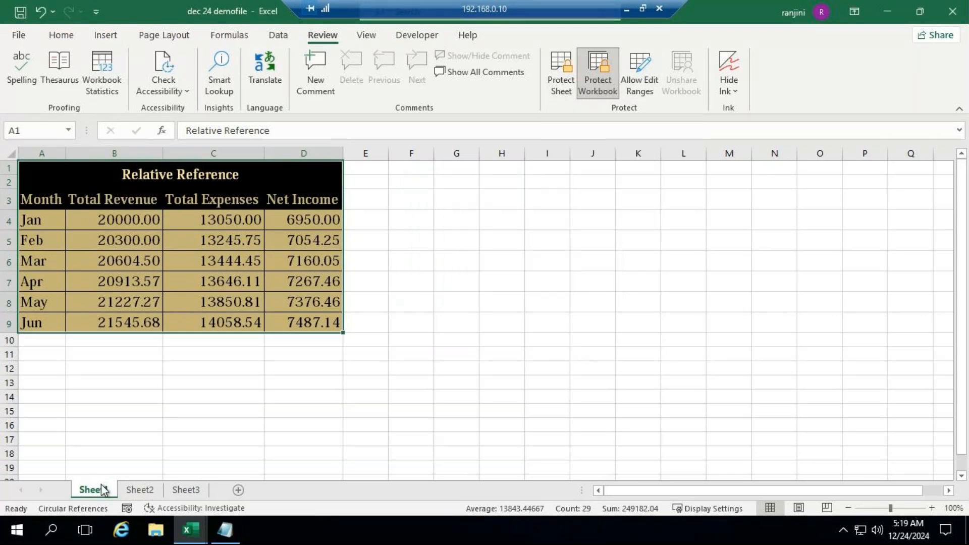
# Enter f and g in cells A7 and A8 of Sheet2
pyautogui.click(140, 490)
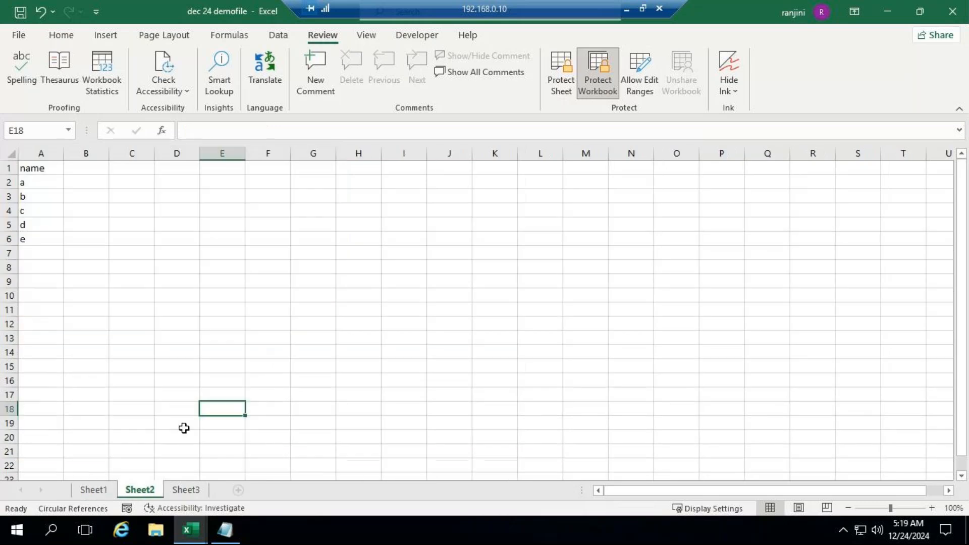
pyautogui.click(21, 254)
pyautogui.write('f')
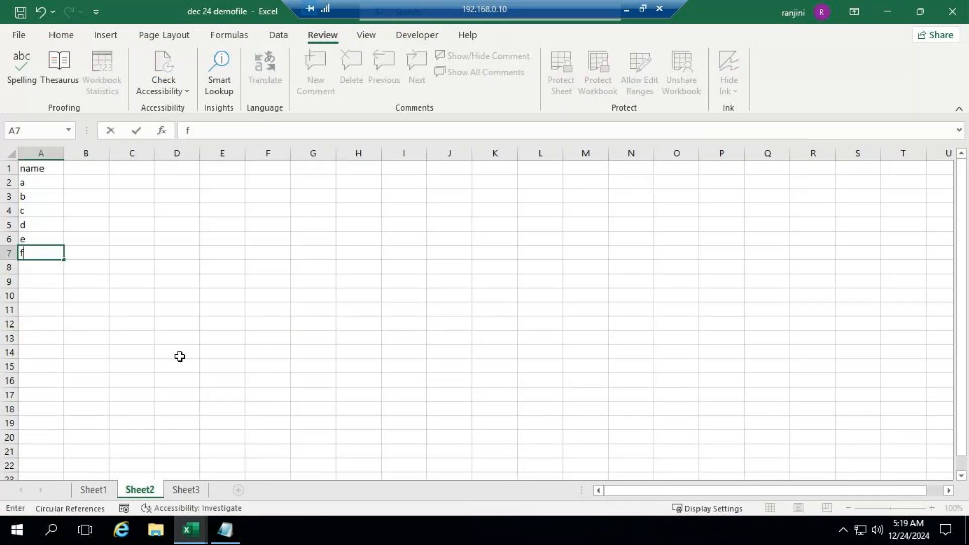
pyautogui.press('Return')
pyautogui.write('g')
pyautogui.press('Return')
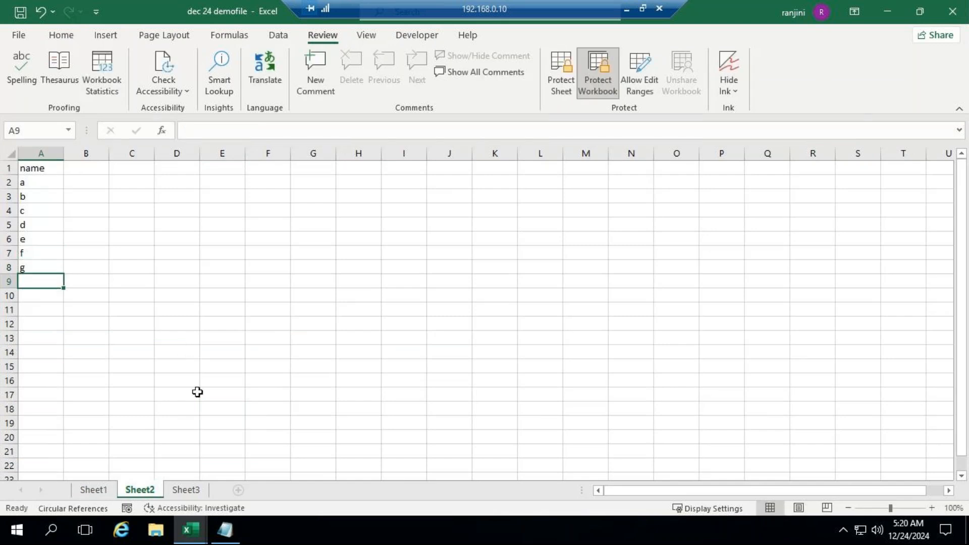
# In Sheet3, enter 56, 885 and 456 in cells A6 to A8 and change A3 to 55
pyautogui.click(183, 491)
pyautogui.press('F2')
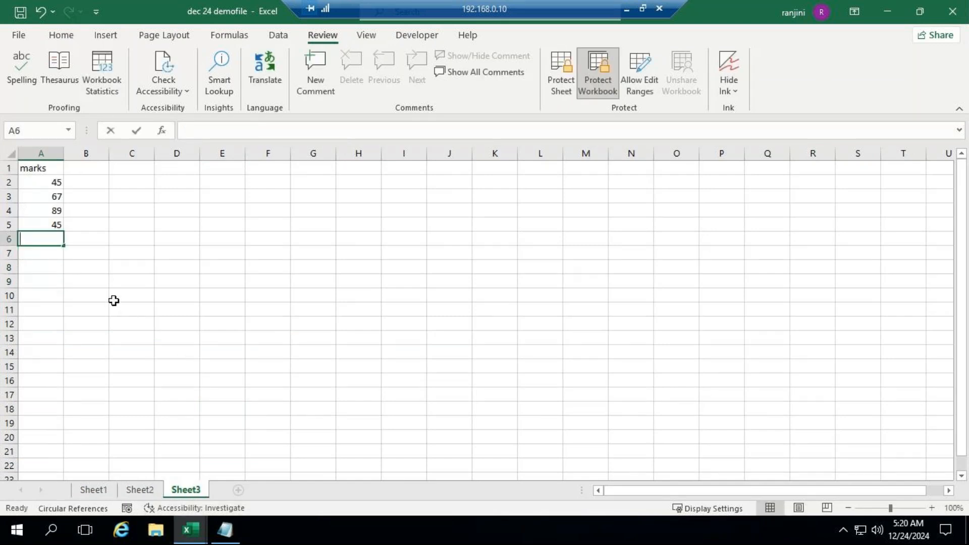
pyautogui.write('56')
pyautogui.click(38, 263)
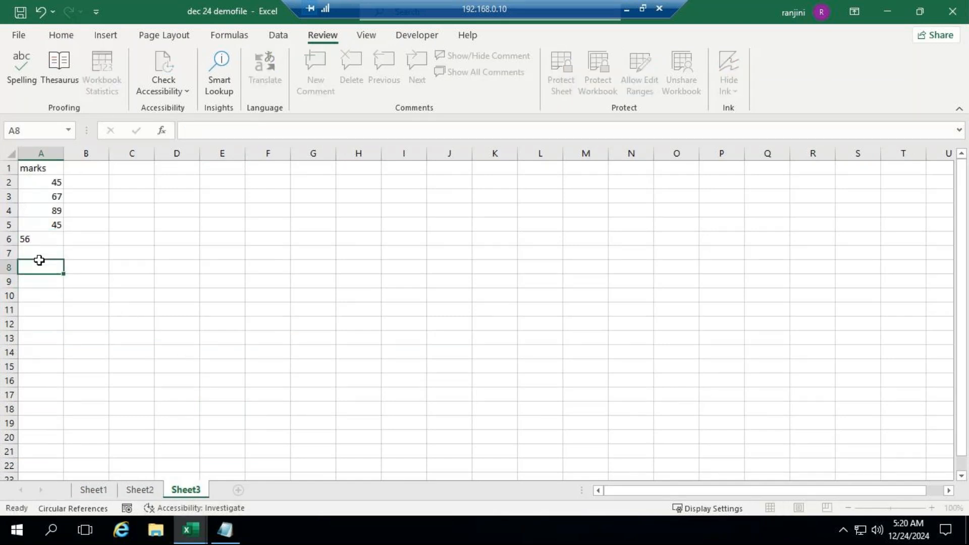
pyautogui.click(56, 195)
pyautogui.write('55')
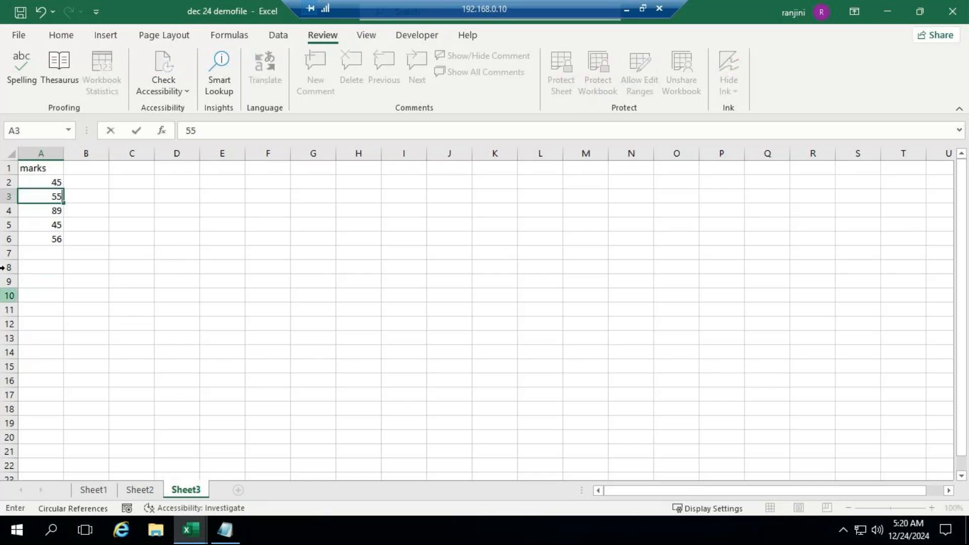
pyautogui.click(46, 251)
pyautogui.write('885')
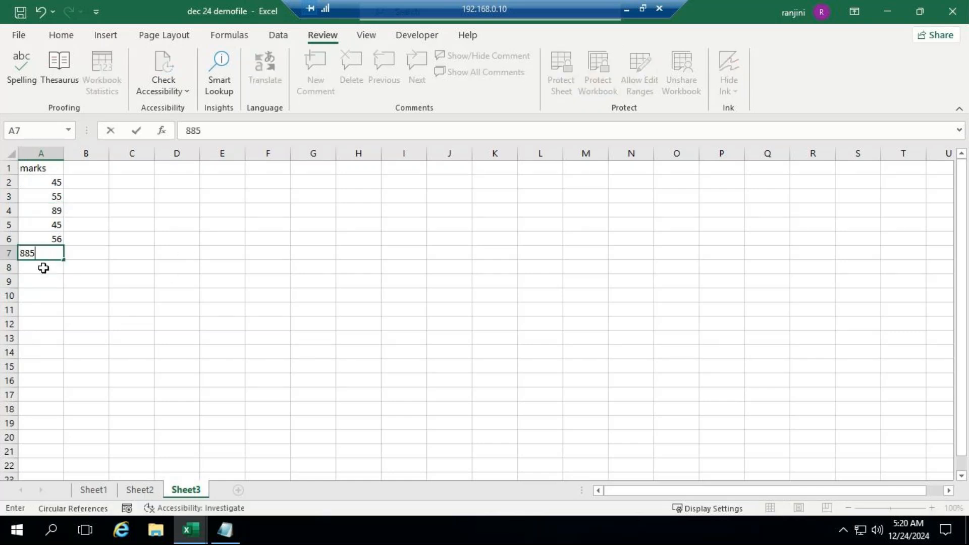
pyautogui.press('Return')
pyautogui.write('456')
pyautogui.click(60, 296)
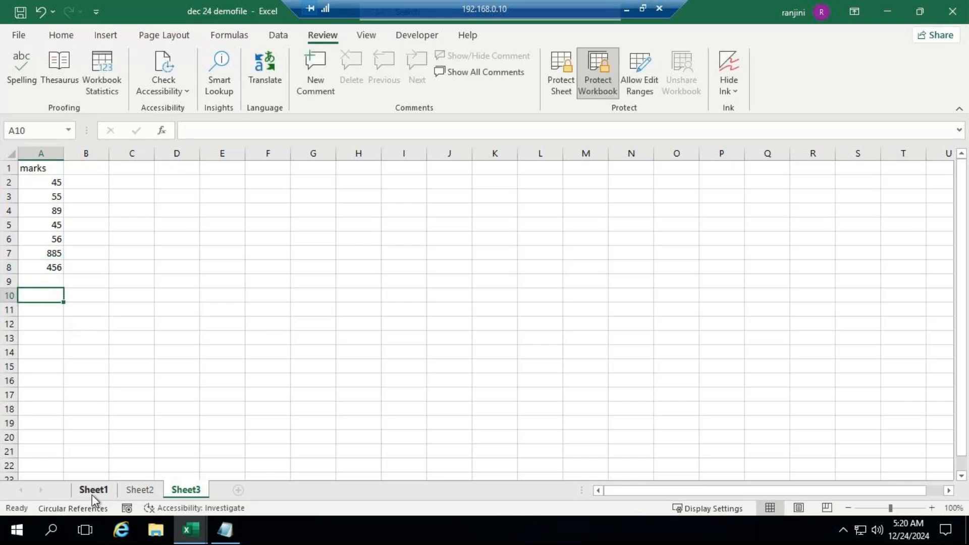
# Check which sheet commands are available for Sheet3 in the protected workbook and switch to the Notepad notes
pyautogui.rightClick(202, 491)
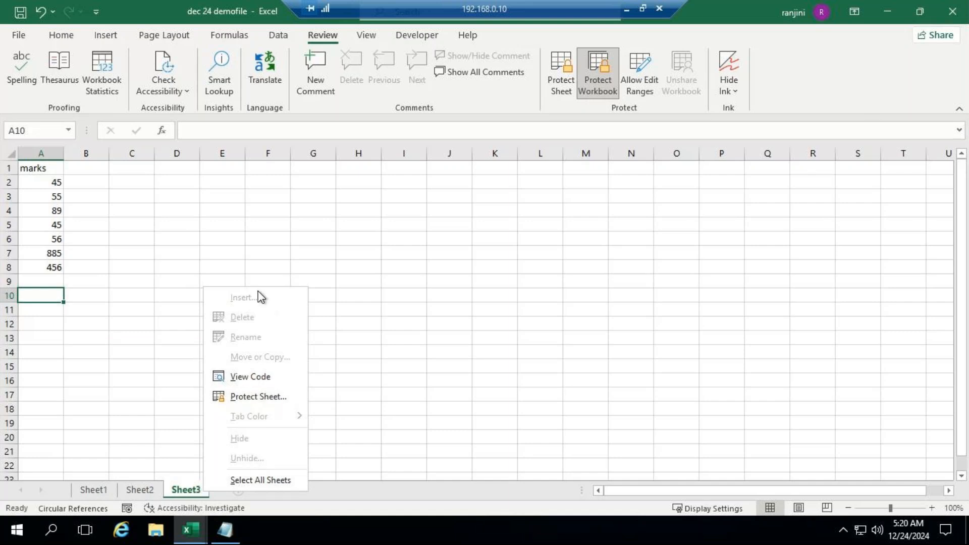
pyautogui.click(228, 536)
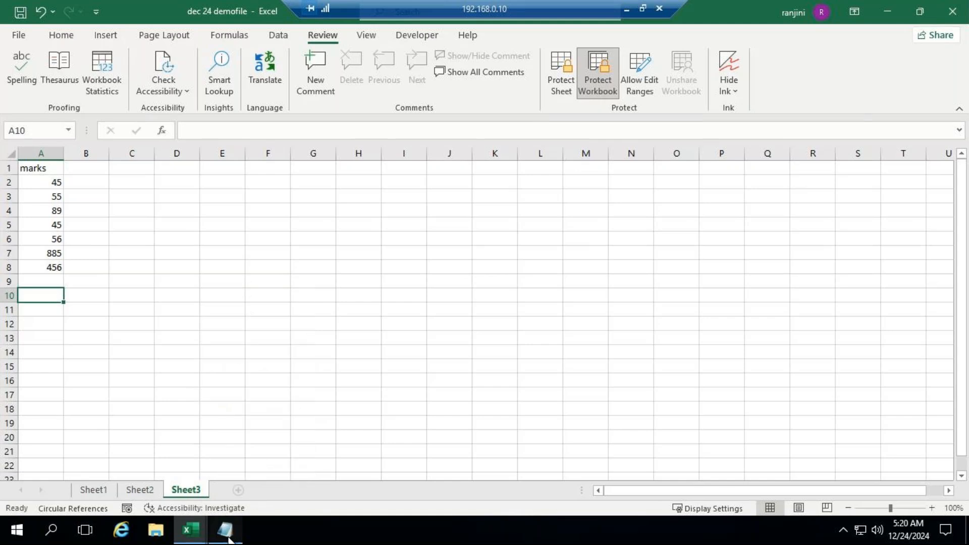
pyautogui.click(228, 536)
pyautogui.click(207, 439)
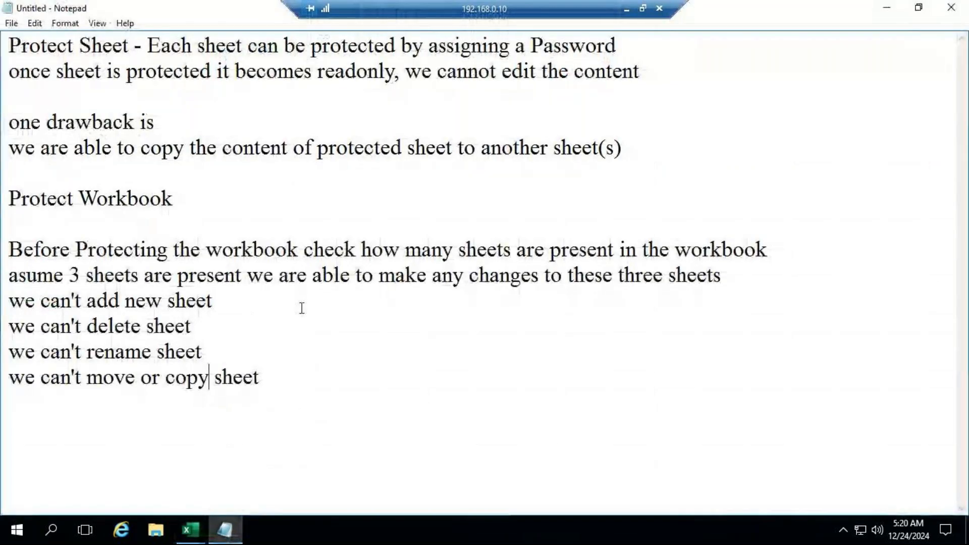
# Add a separate closing paragraph to the notes: "if workbook is potected right click on sheet tab few options are inactive"
pyautogui.click(290, 383)
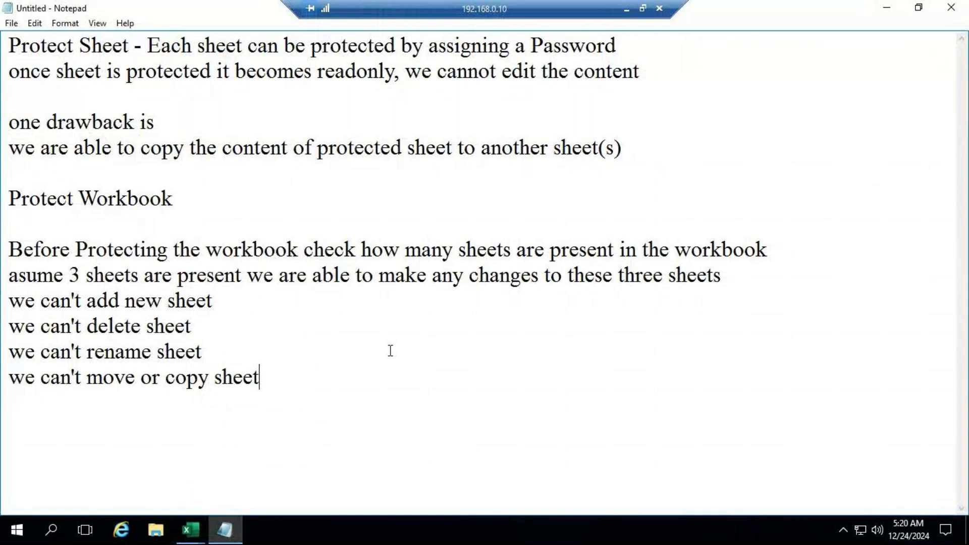
pyautogui.press('Return')
pyautogui.press('Return')
pyautogui.write('if work')
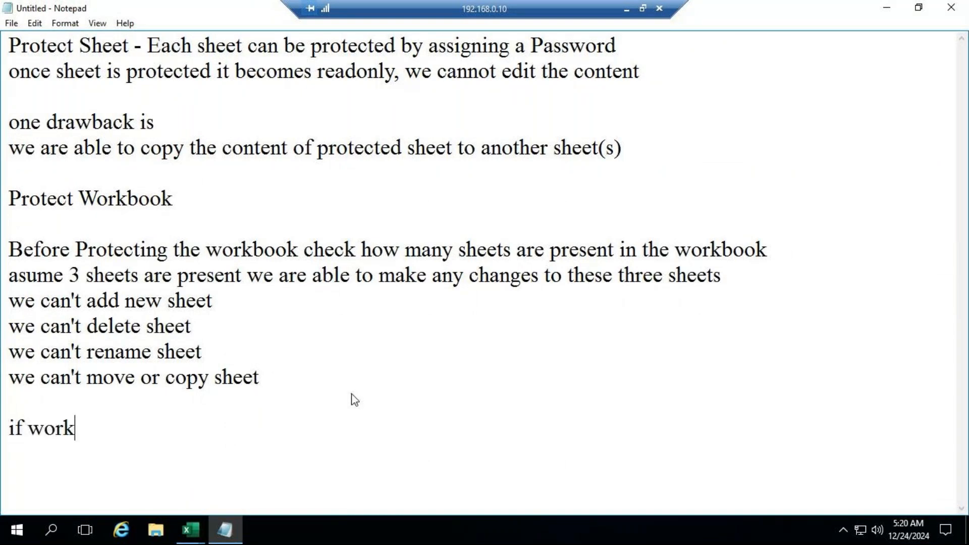
pyautogui.write('book is po')
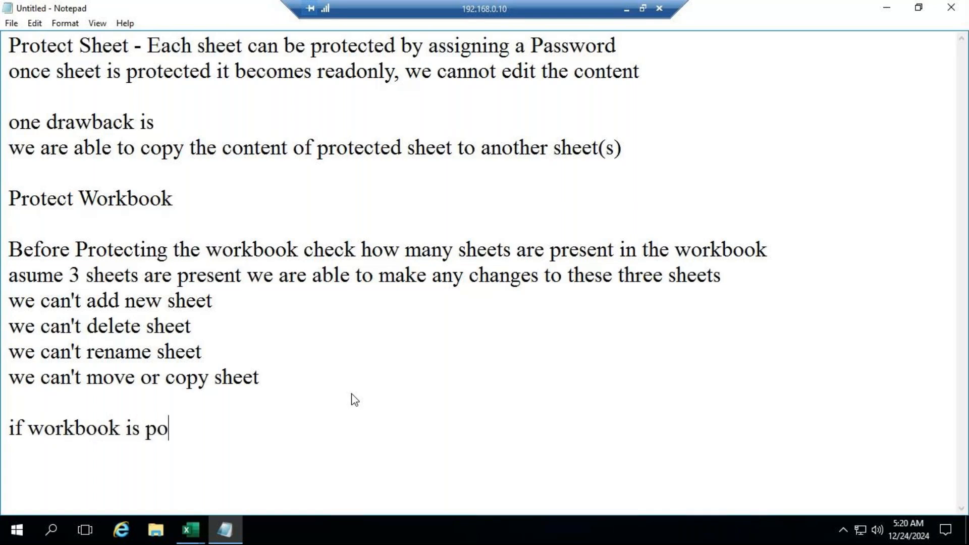
pyautogui.write('tected right click o')
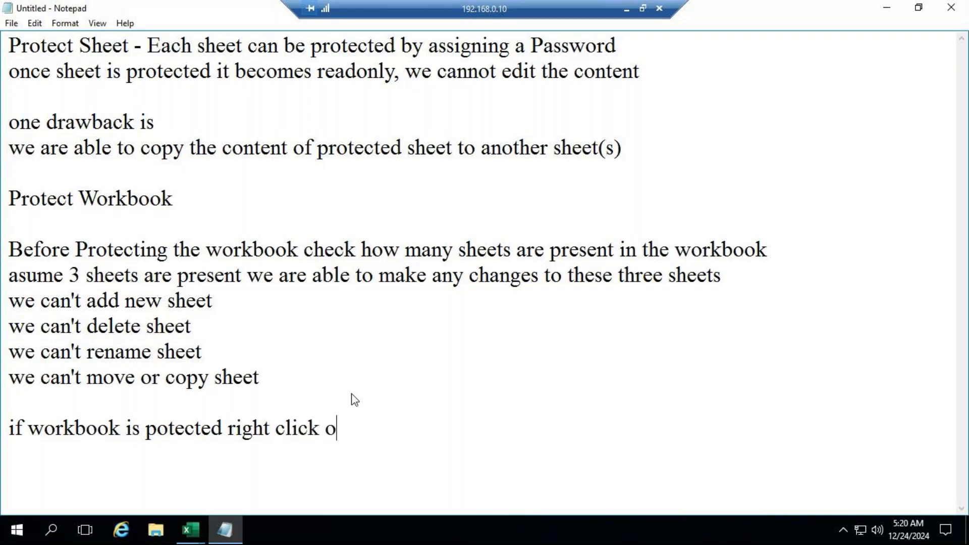
pyautogui.press('BackSpace')
pyautogui.write('n sheet ')
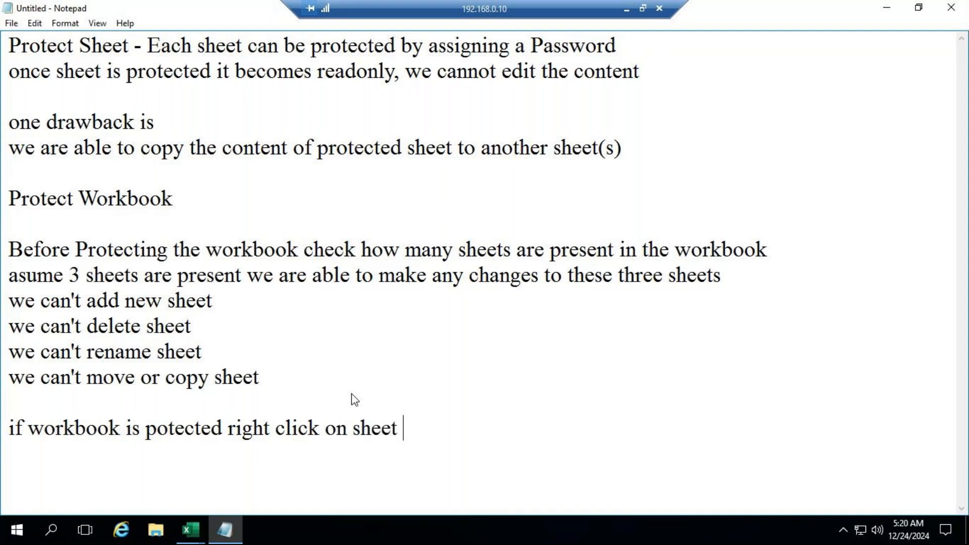
pyautogui.write('tab ')
pyautogui.write('all')
pyautogui.press('BackSpace')
pyautogui.press('BackSpace')
pyautogui.press('BackSpace')
pyautogui.press('BackSpace')
pyautogui.write('few options are inactive')
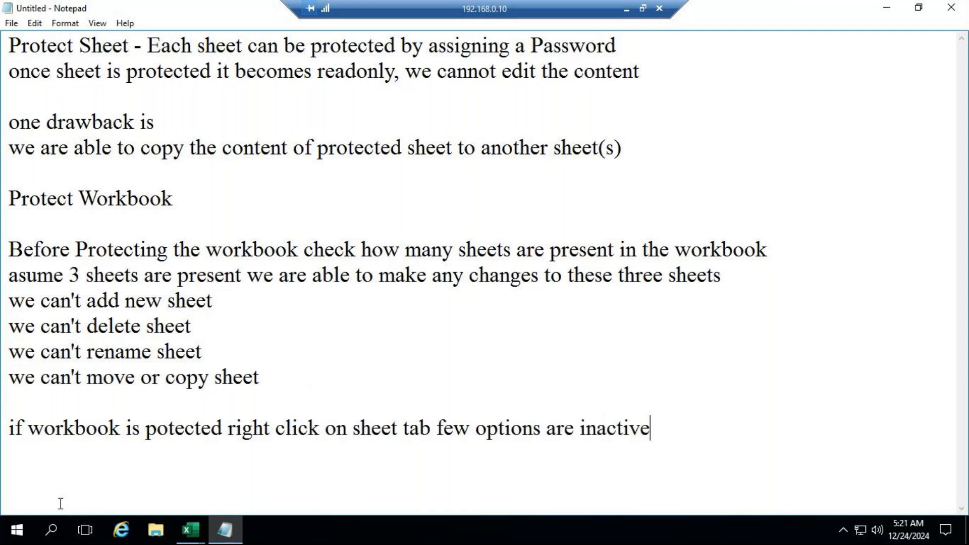
# Switch back to the "dec 24 demofile" workbook in Excel and examine the sheet commands available for Sheet3
pyautogui.click(190, 530)
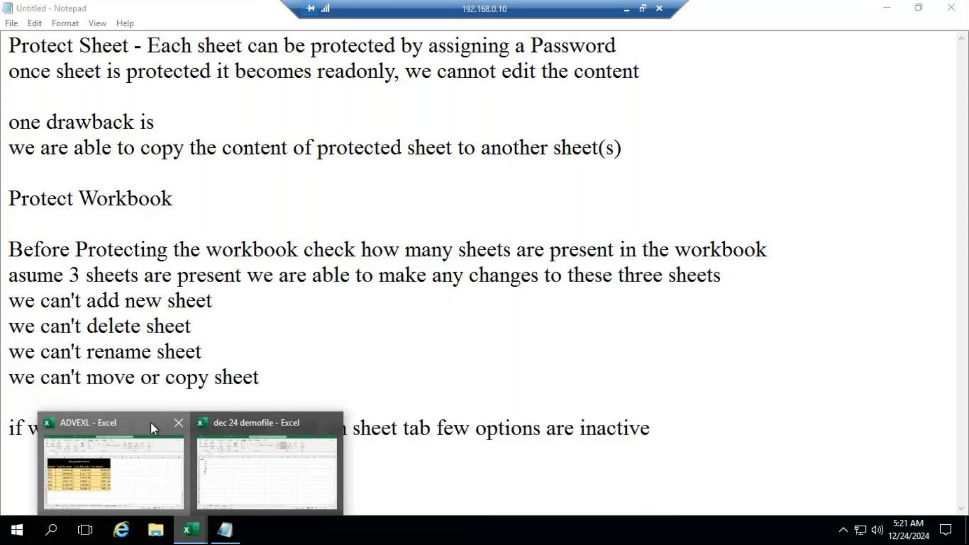
pyautogui.click(150, 422)
pyautogui.moveTo(190, 530)
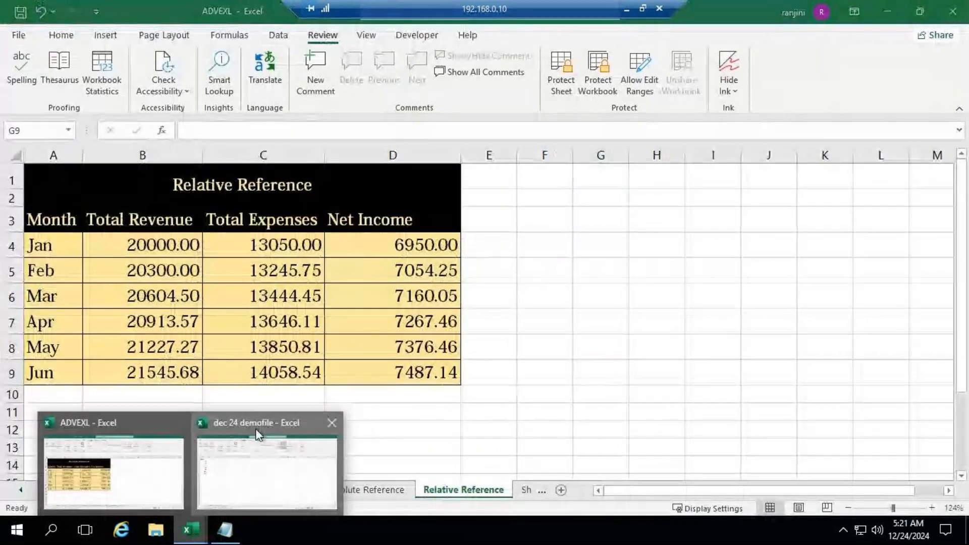
pyautogui.click(258, 434)
pyautogui.rightClick(192, 488)
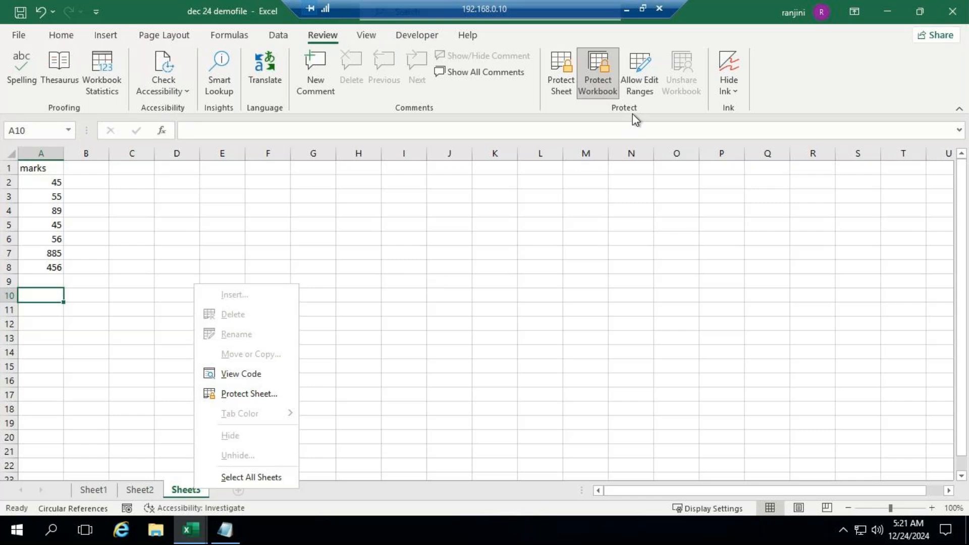
# Unprotect the workbook by entering the workbook password
pyautogui.click(601, 92)
pyautogui.write('123')
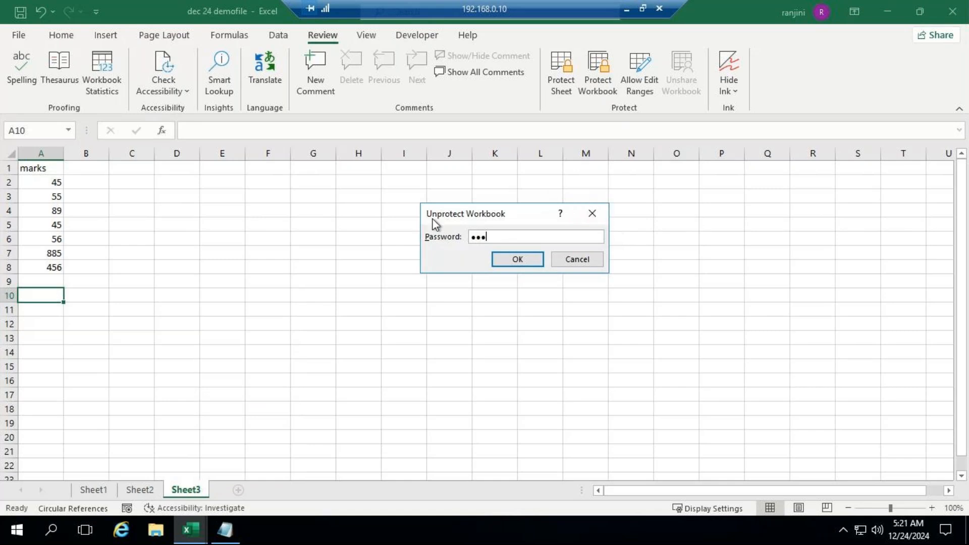
pyautogui.click(530, 262)
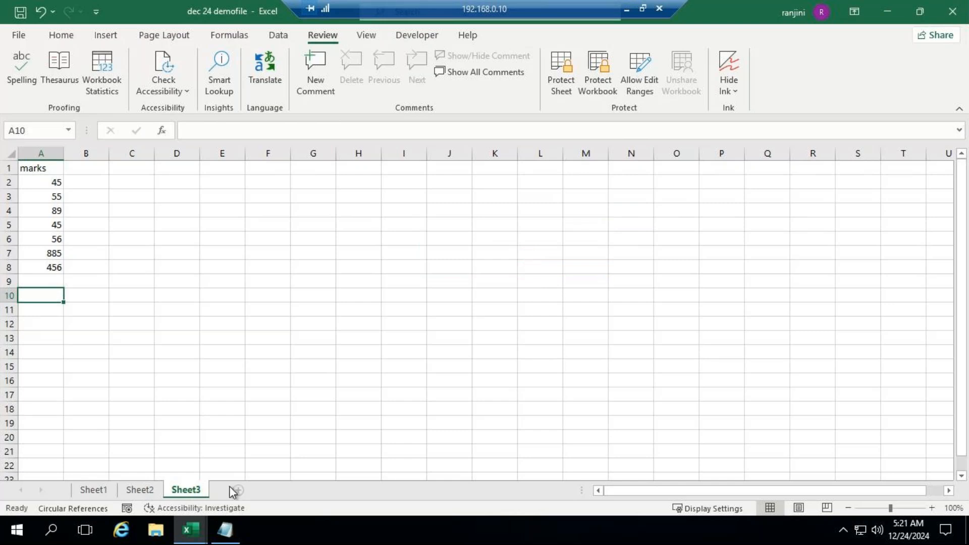
# Insert a blank worksheet and move it behind Sheet3, to the end of the workbook
pyautogui.rightClick(182, 488)
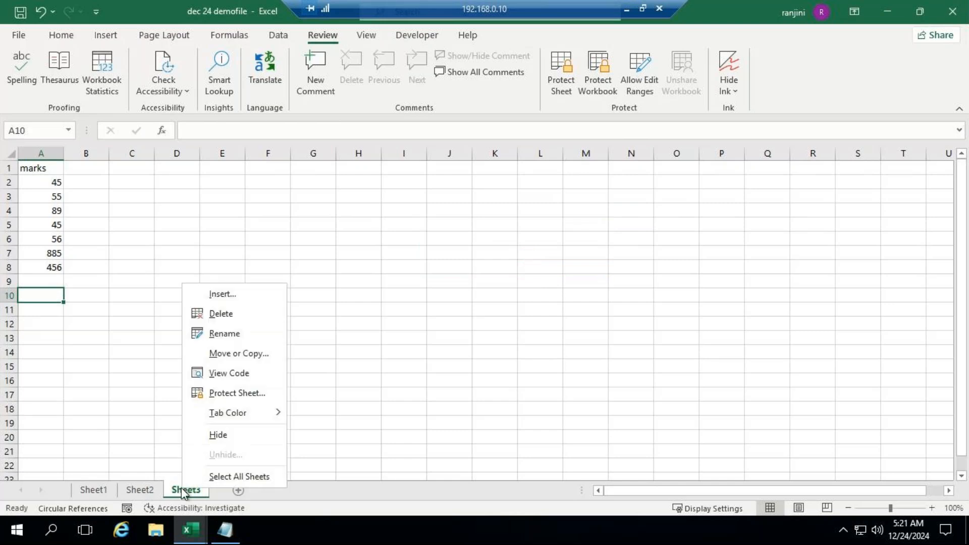
pyautogui.click(244, 297)
pyautogui.click(348, 407)
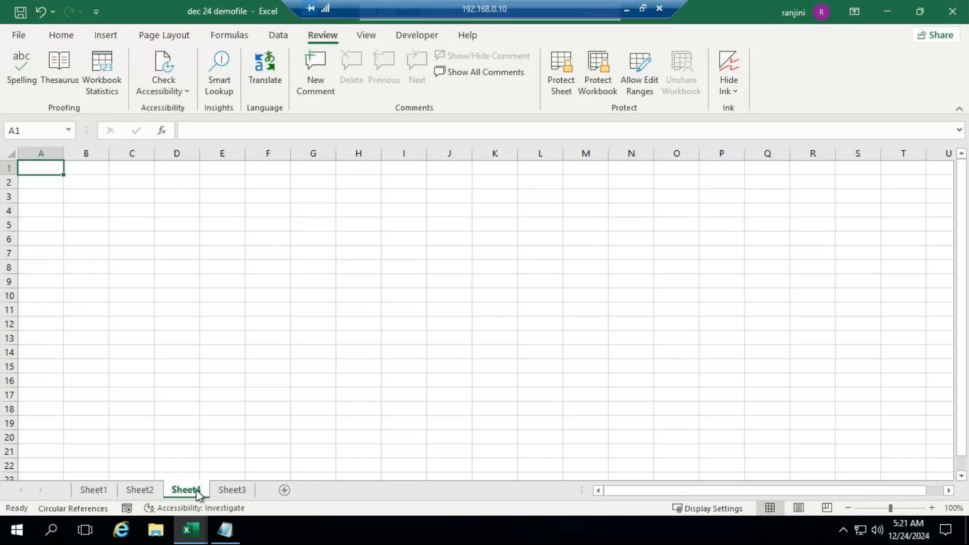
pyautogui.moveTo(196, 489)
pyautogui.mouseDown()
pyautogui.moveTo(216, 472)
pyautogui.moveTo(268, 492)
pyautogui.moveTo(170, 467)
pyautogui.moveTo(87, 496)
pyautogui.moveTo(119, 471)
pyautogui.moveTo(263, 492)
pyautogui.mouseUp()
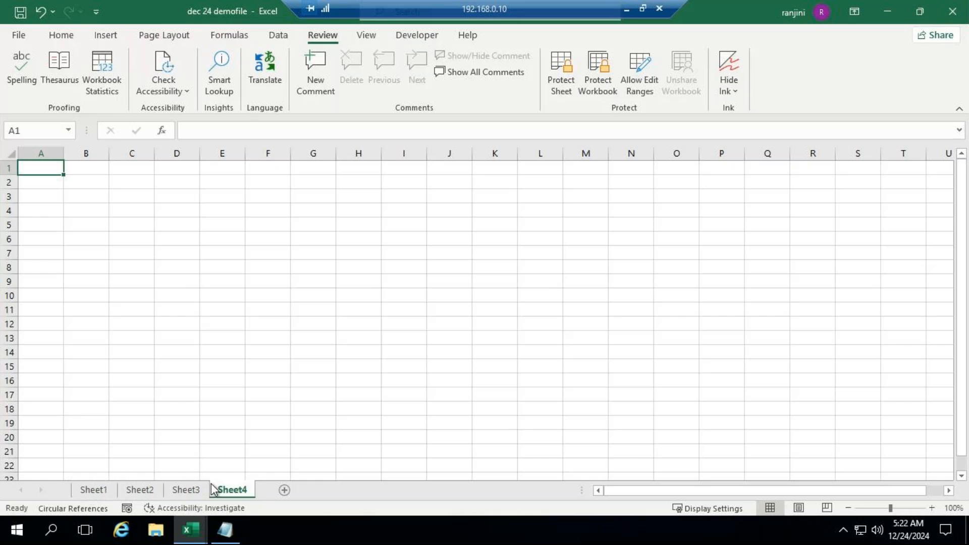
# Rename Sheet1 as "details"
pyautogui.click(95, 489)
pyautogui.rightClick(95, 489)
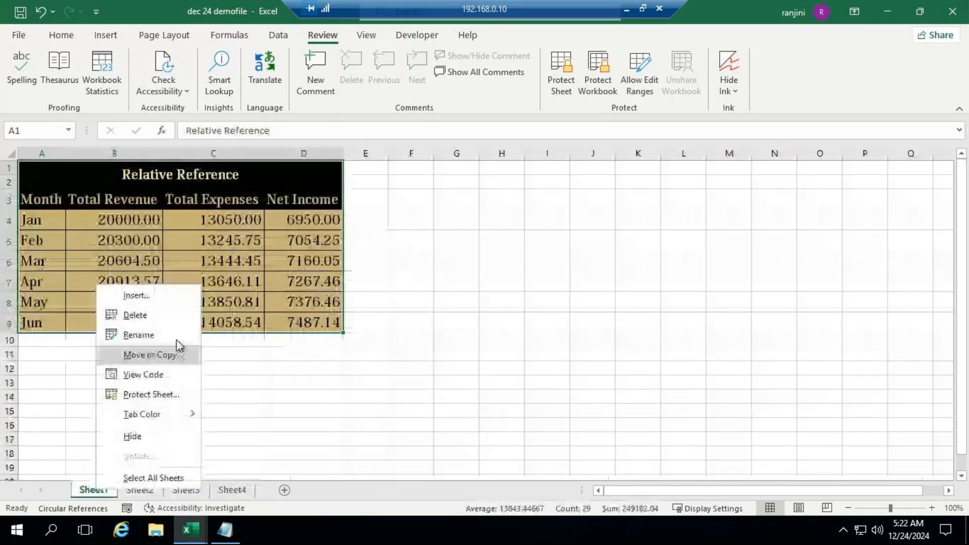
pyautogui.click(159, 335)
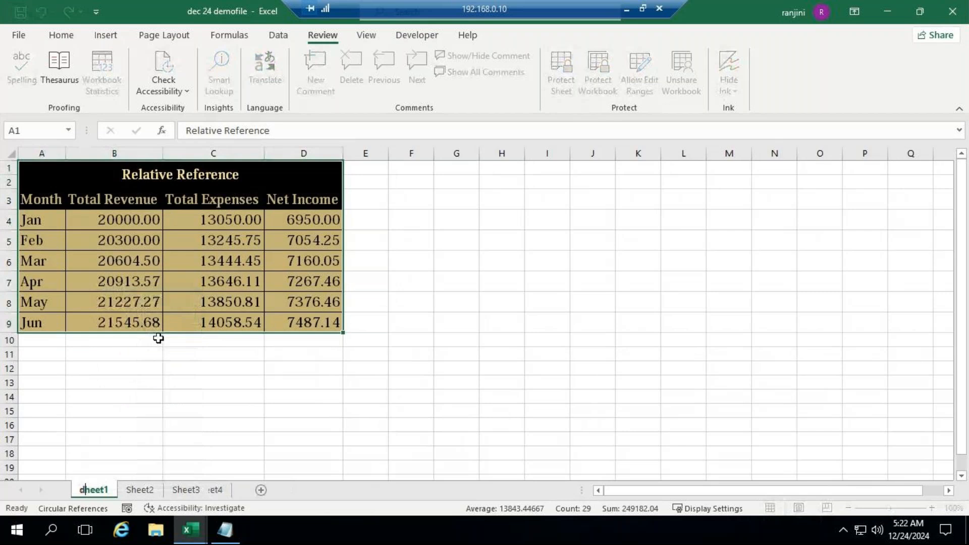
pyautogui.write('det')
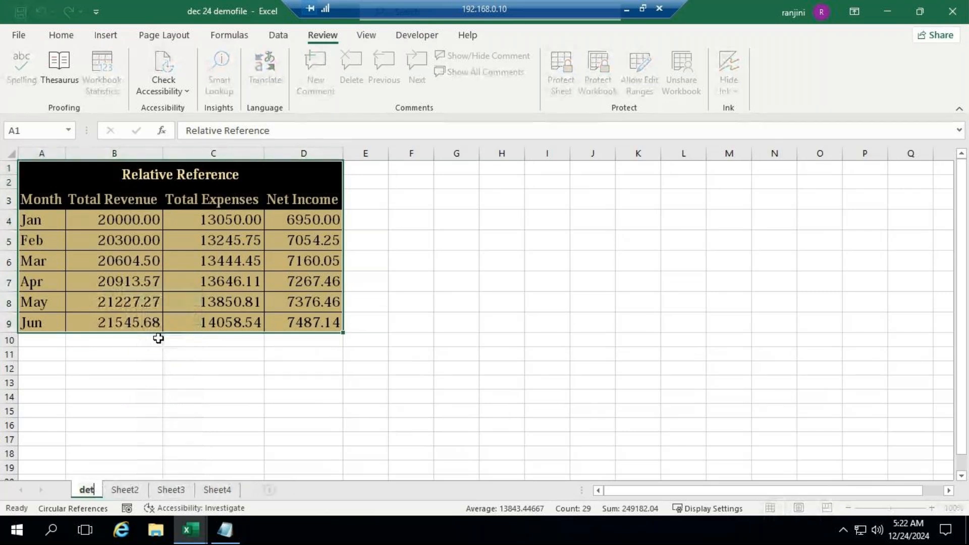
pyautogui.write('ails')
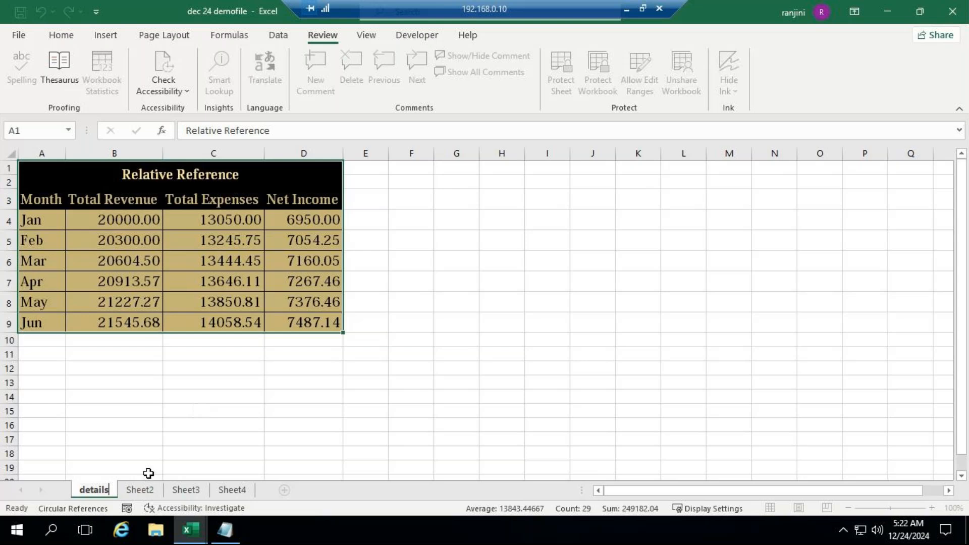
pyautogui.click(165, 442)
# Rename the "details" sheet as "Sheet1"
pyautogui.rightClick(107, 493)
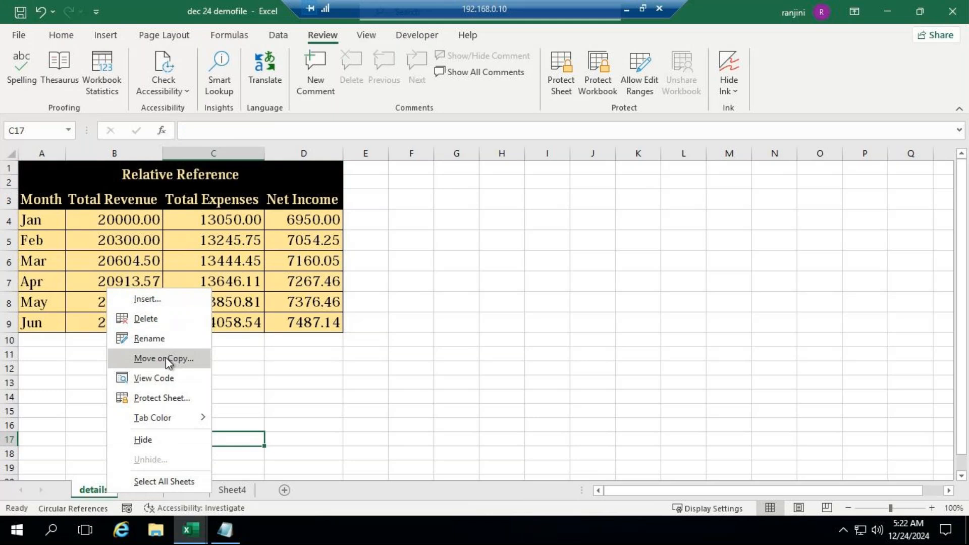
pyautogui.click(393, 514)
pyautogui.moveTo(104, 494)
pyautogui.mouseDown()
pyautogui.moveTo(125, 469)
pyautogui.moveTo(159, 467)
pyautogui.moveTo(240, 468)
pyautogui.moveTo(265, 491)
pyautogui.moveTo(122, 460)
pyautogui.moveTo(91, 492)
pyautogui.moveTo(102, 492)
pyautogui.mouseUp()
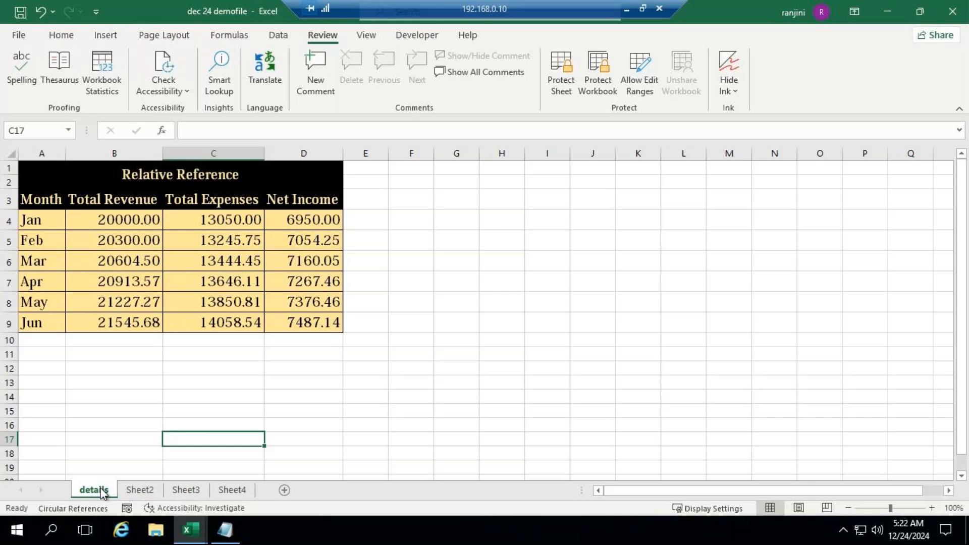
pyautogui.rightClick(102, 492)
pyautogui.click(138, 332)
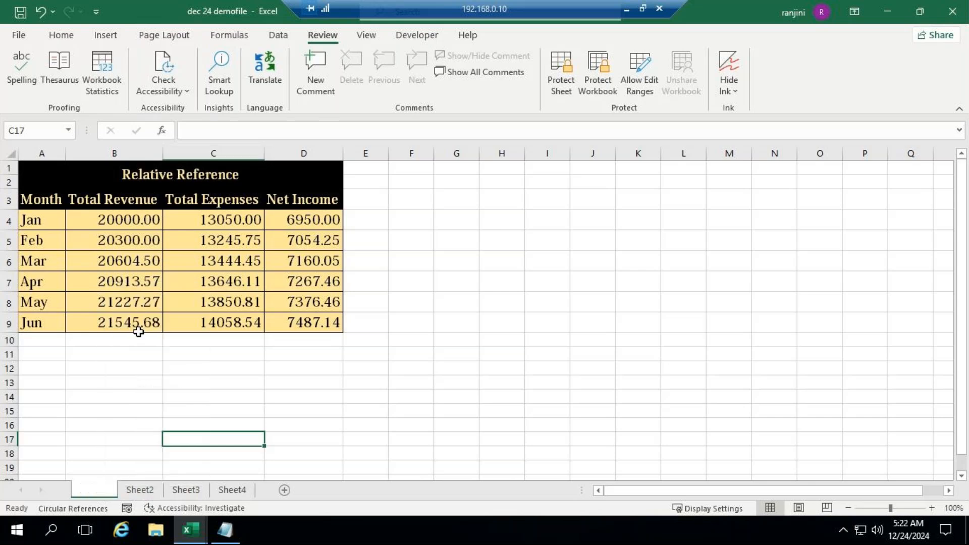
pyautogui.write('Sheet1')
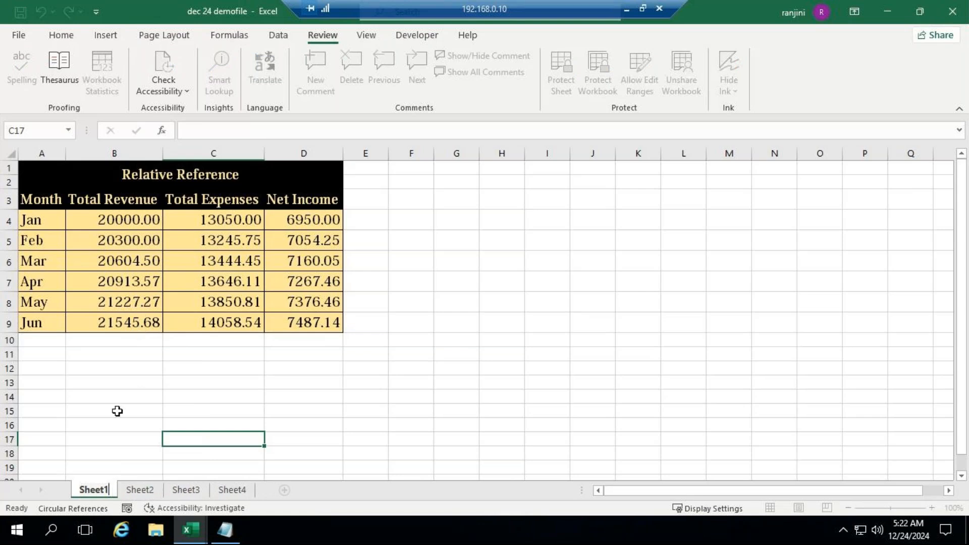
pyautogui.click(191, 409)
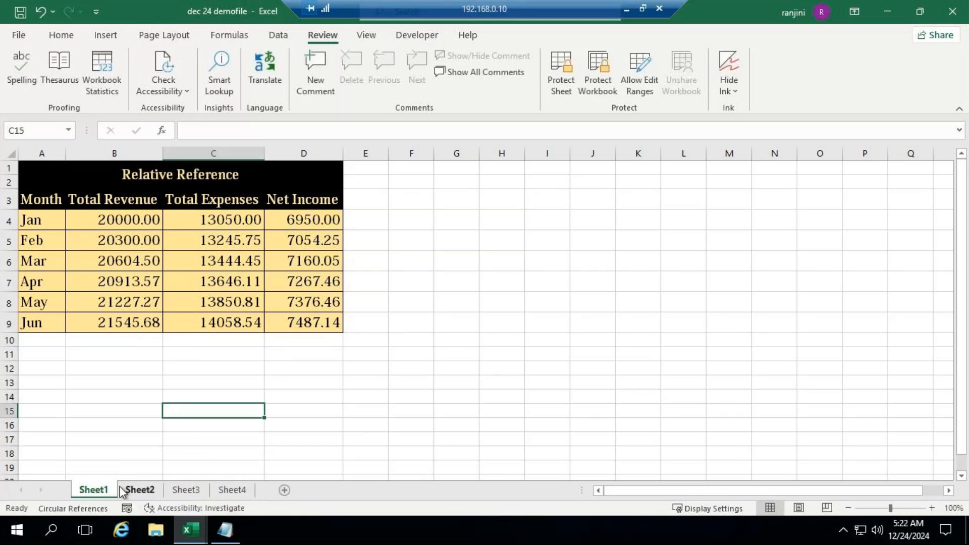
# Move Sheet1 to the end of the workbook and return it to its place before Sheet2
pyautogui.click(127, 489)
pyautogui.rightClick(104, 490)
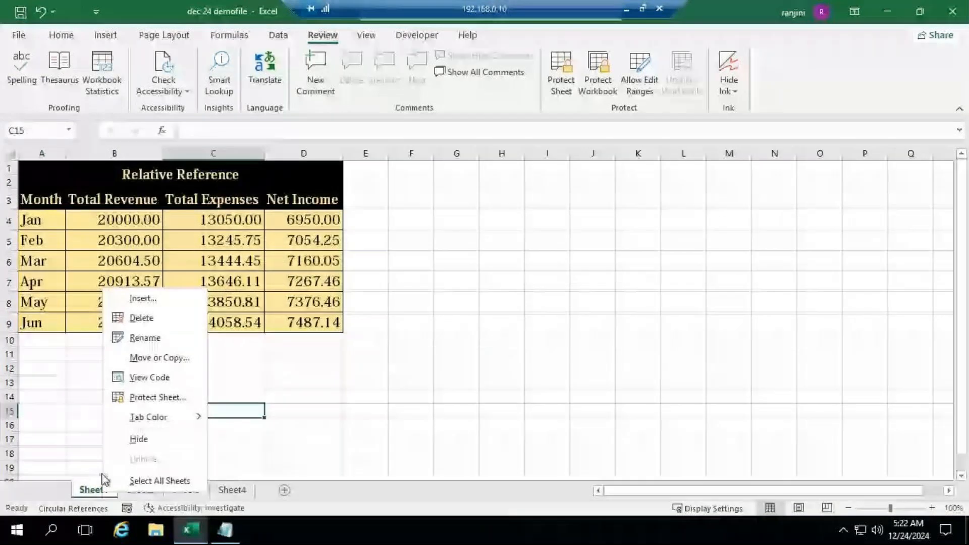
pyautogui.click(146, 360)
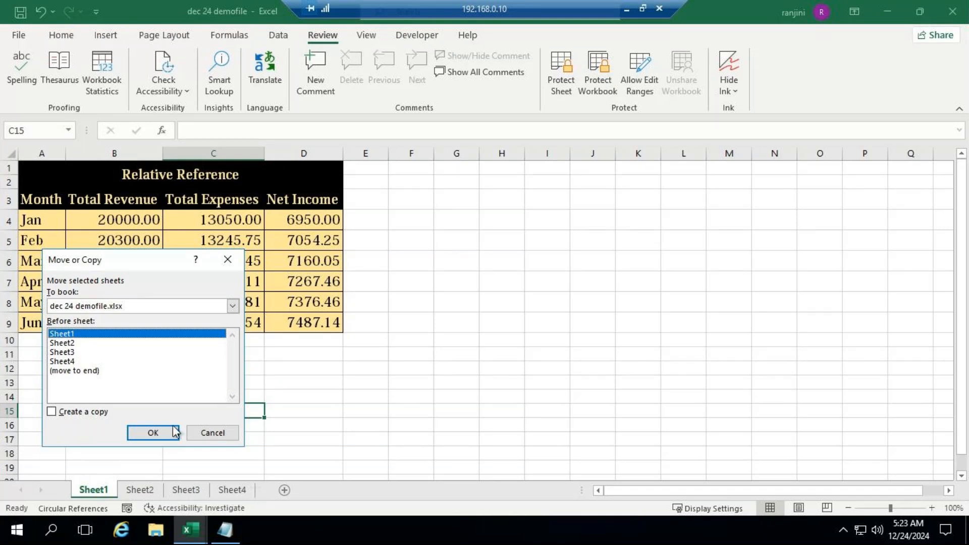
pyautogui.click(97, 370)
pyautogui.click(154, 434)
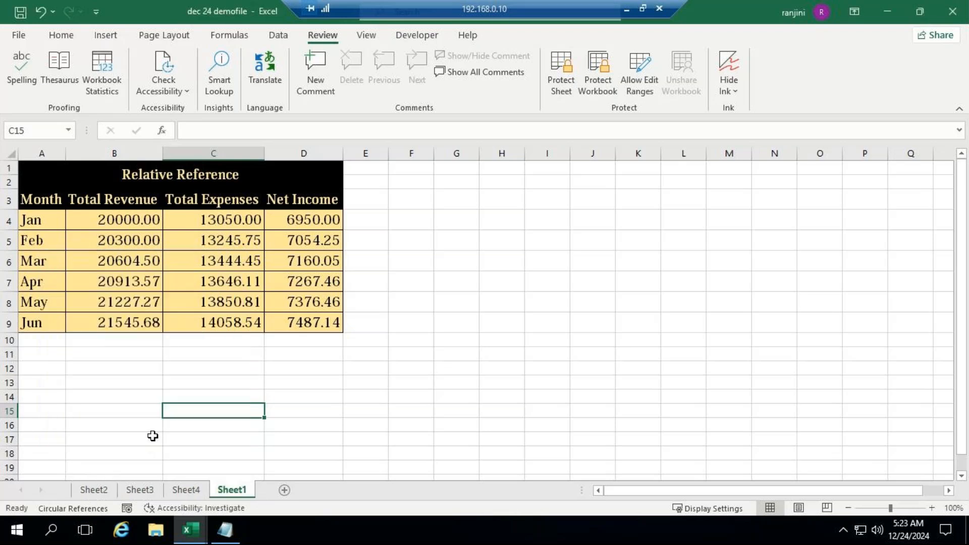
pyautogui.rightClick(238, 489)
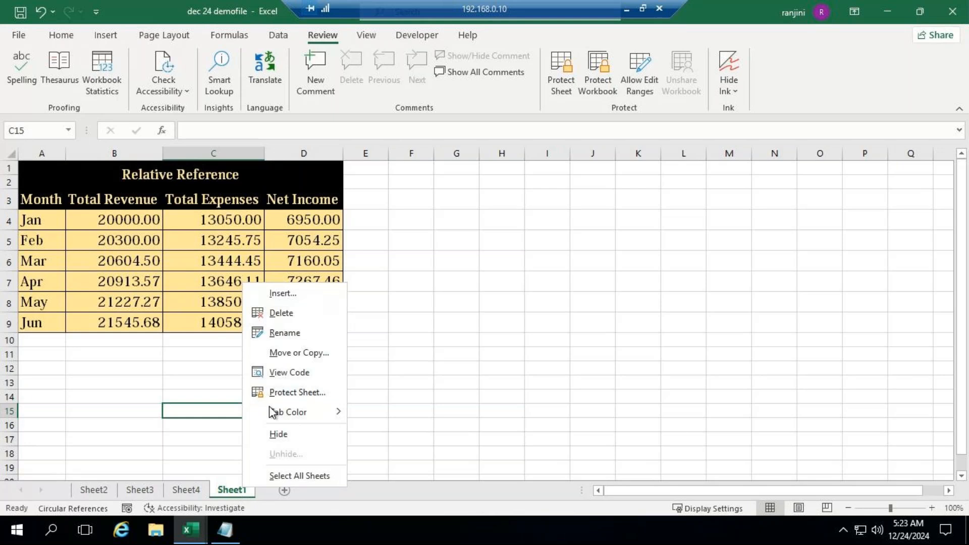
pyautogui.click(298, 353)
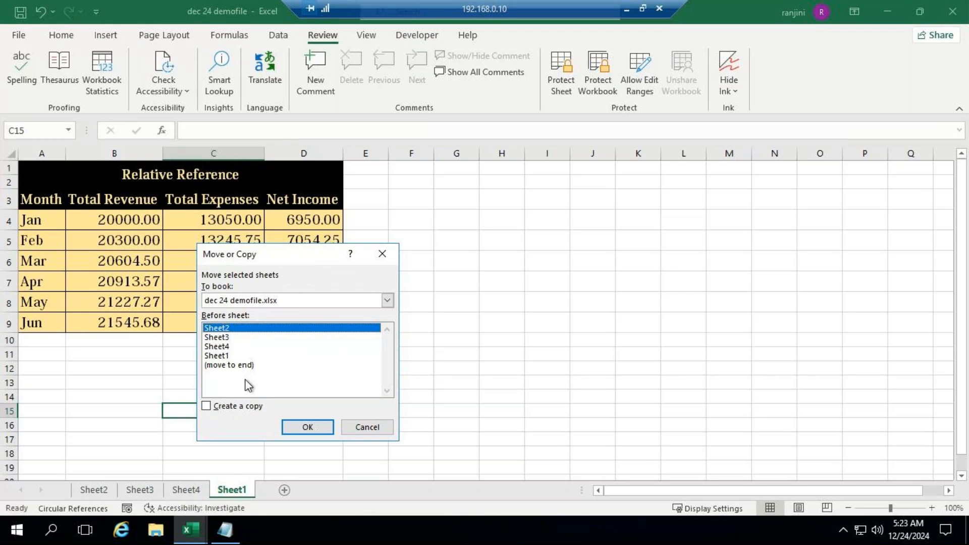
pyautogui.click(299, 424)
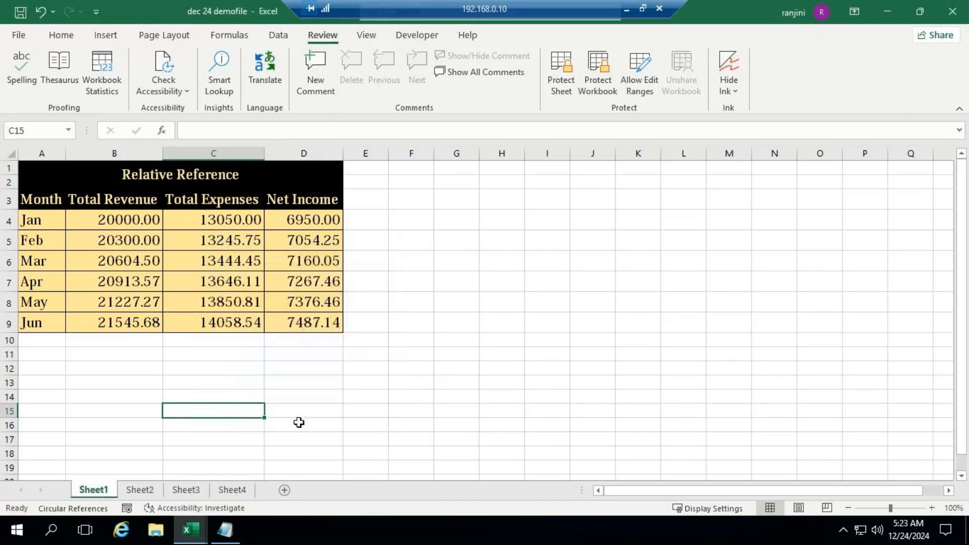
# Switch to the GoTo Meeting window to read the participants' chat replies, and return to the Excel workbook
pyautogui.click(629, 9)
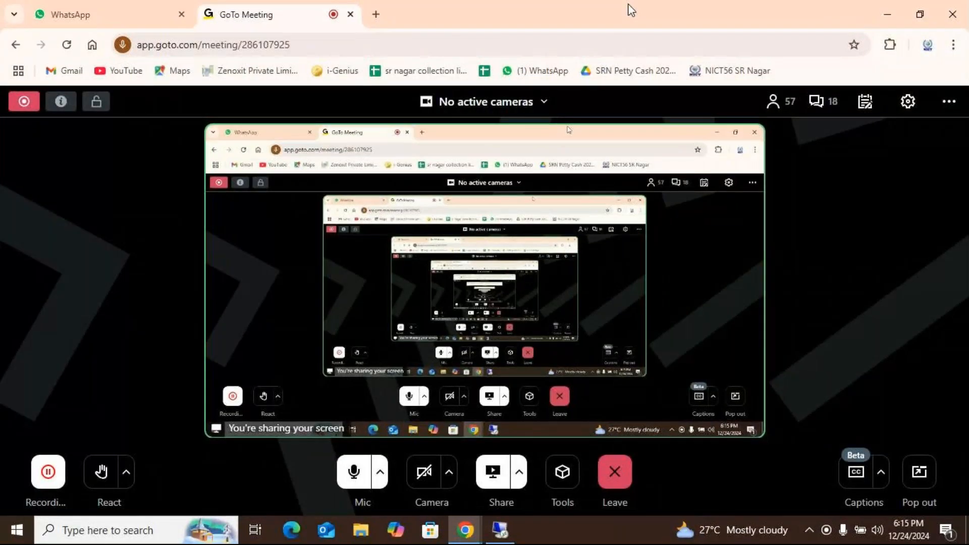
pyautogui.click(499, 528)
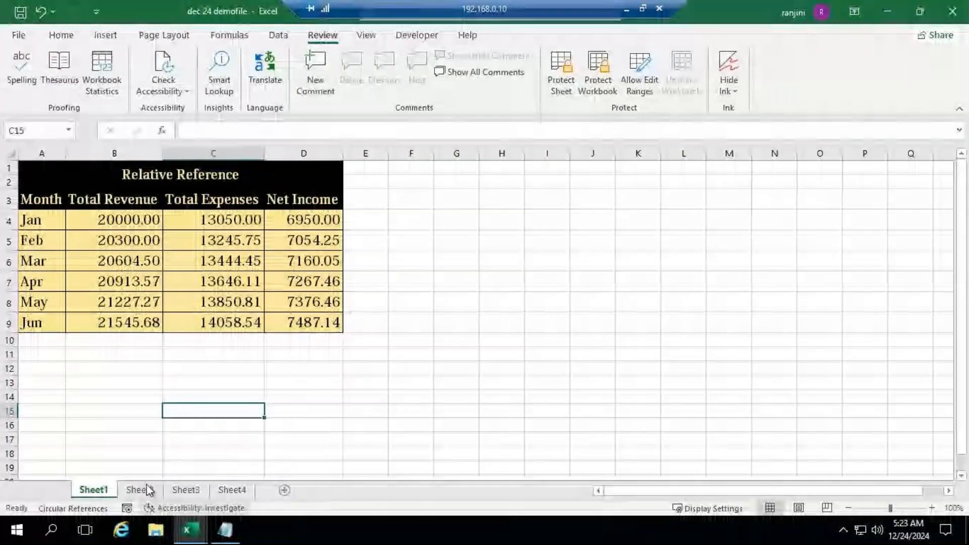
# Insert a blank worksheet before Sheet4 and reposition it, first behind Sheet4 and finally in front of Sheet1
pyautogui.rightClick(226, 489)
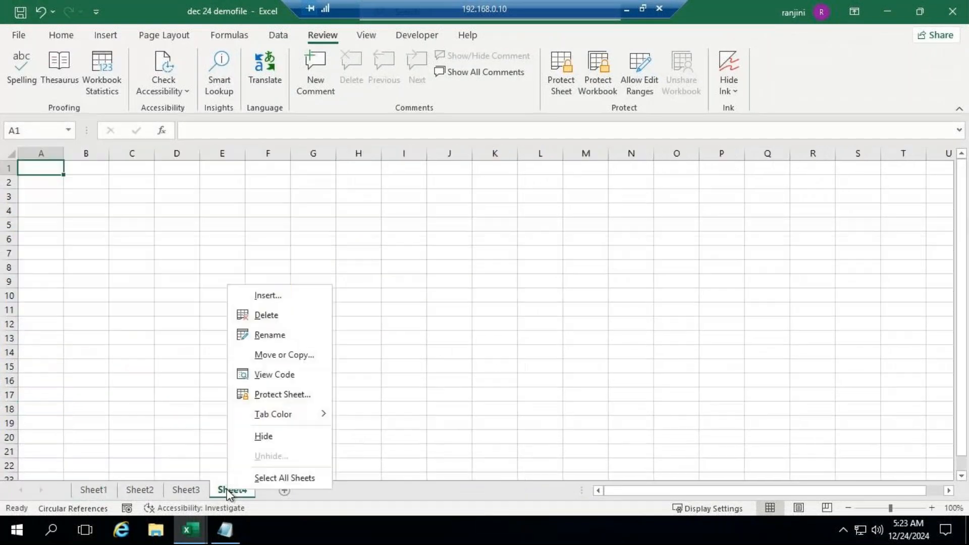
pyautogui.click(267, 298)
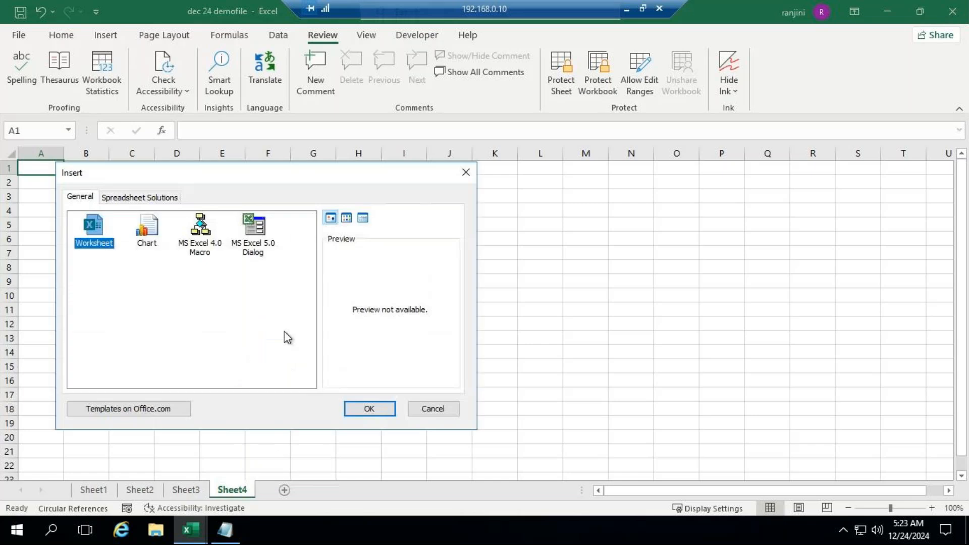
pyautogui.click(370, 409)
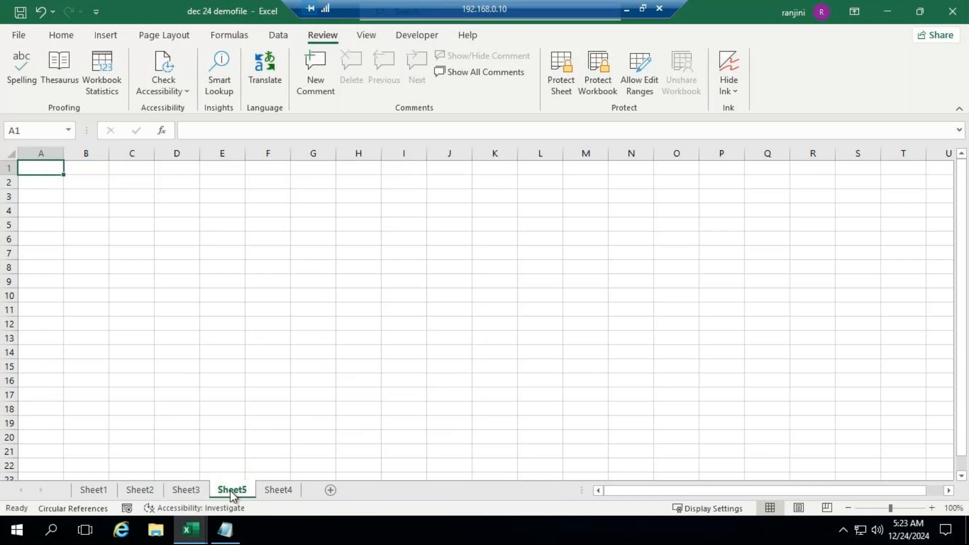
pyautogui.moveTo(230, 490)
pyautogui.mouseDown()
pyautogui.moveTo(277, 467)
pyautogui.moveTo(311, 488)
pyautogui.mouseUp()
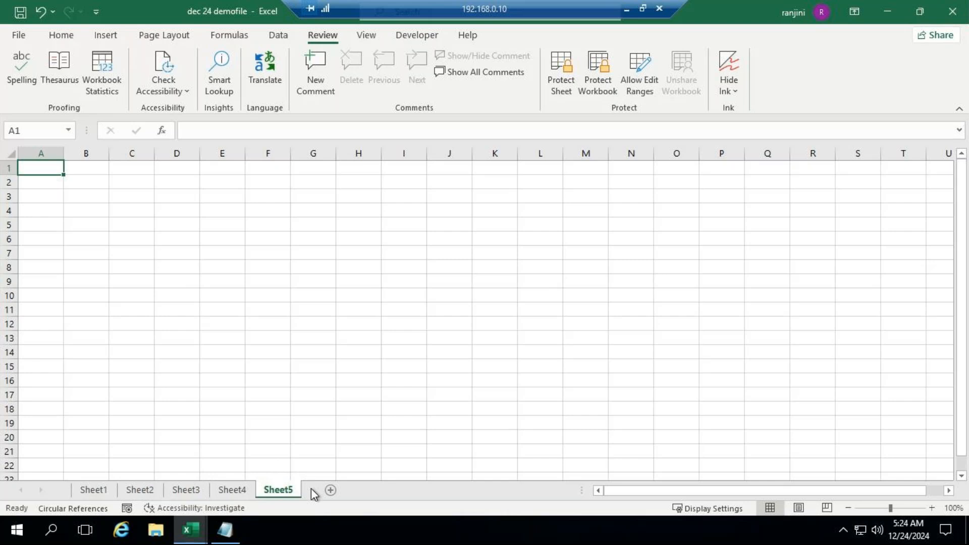
pyautogui.moveTo(287, 489)
pyautogui.mouseDown()
pyautogui.moveTo(190, 434)
pyautogui.moveTo(123, 450)
pyautogui.moveTo(83, 482)
pyautogui.moveTo(92, 495)
pyautogui.mouseUp()
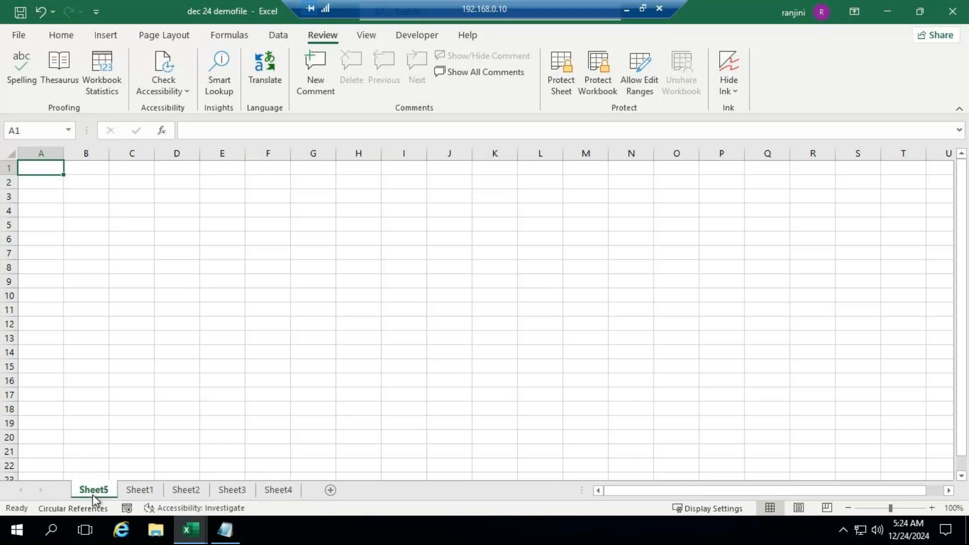
# Check the chat in the GoTo Meeting window, return to the Excel workbook and move Sheet5 behind Sheet4
pyautogui.click(626, 8)
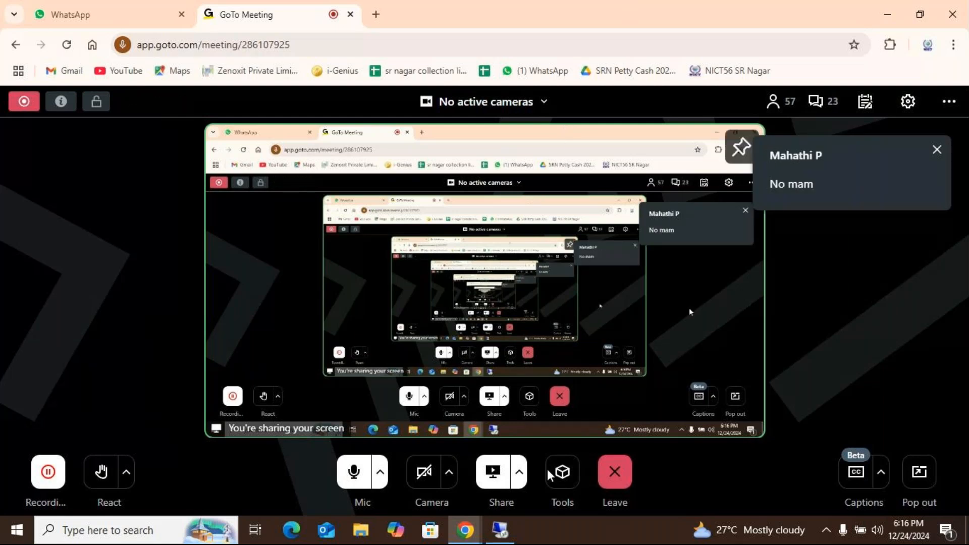
pyautogui.click(507, 530)
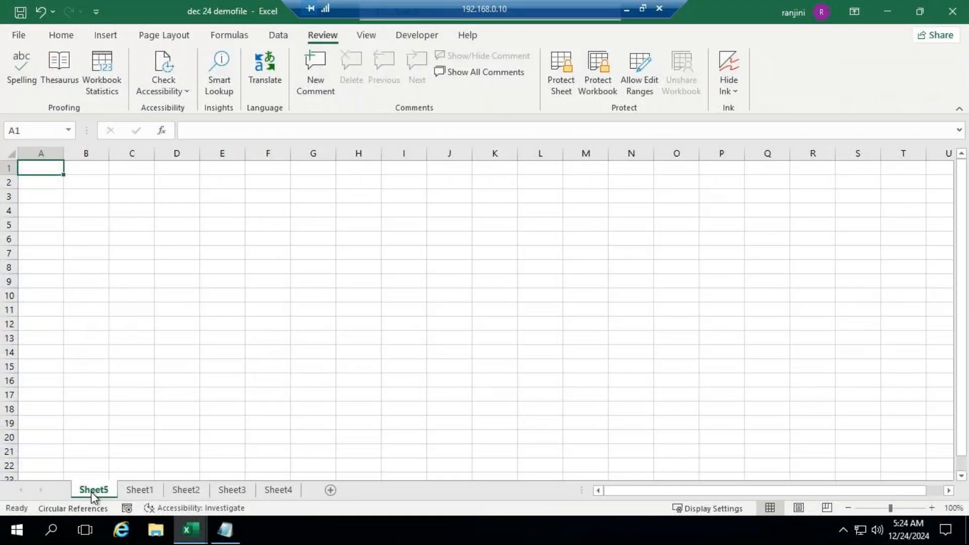
pyautogui.moveTo(91, 492)
pyautogui.mouseDown()
pyautogui.moveTo(313, 484)
pyautogui.moveTo(316, 493)
pyautogui.mouseUp()
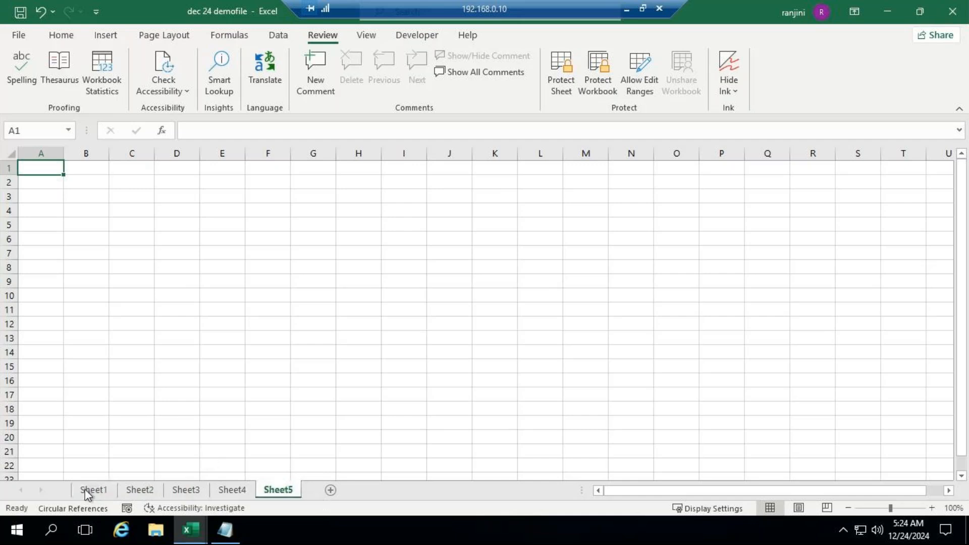
# Move Sheet1 behind Sheet5 using the Move or Copy command's "(move to end)" option
pyautogui.click(110, 488)
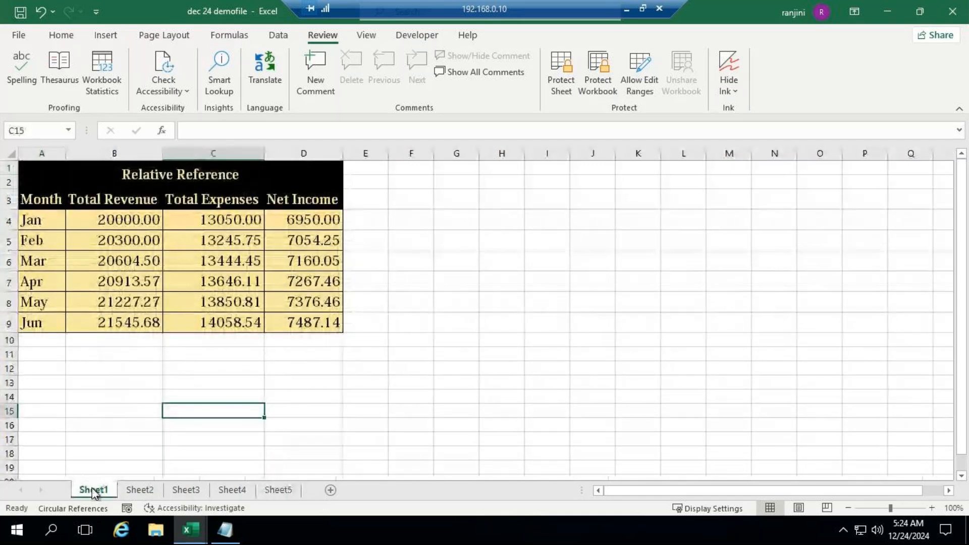
pyautogui.rightClick(93, 491)
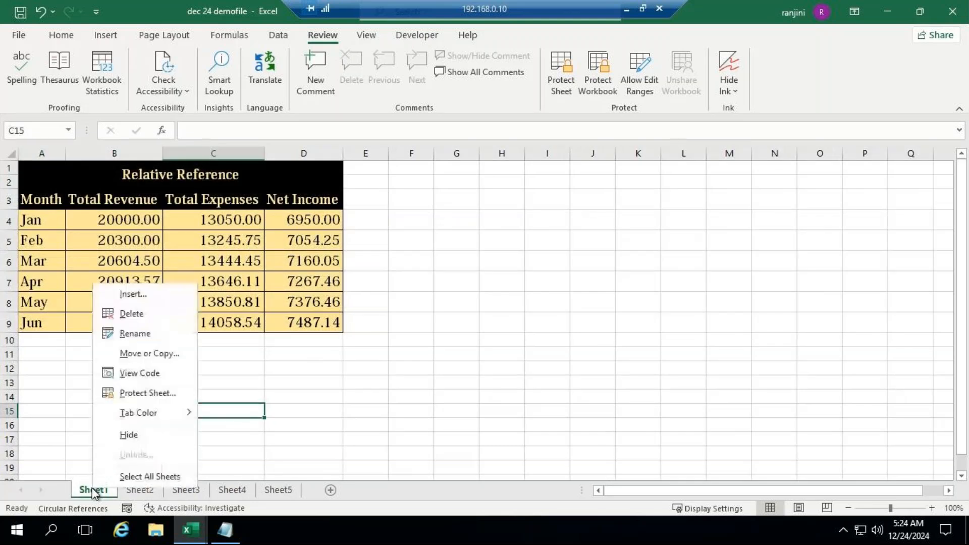
pyautogui.click(143, 358)
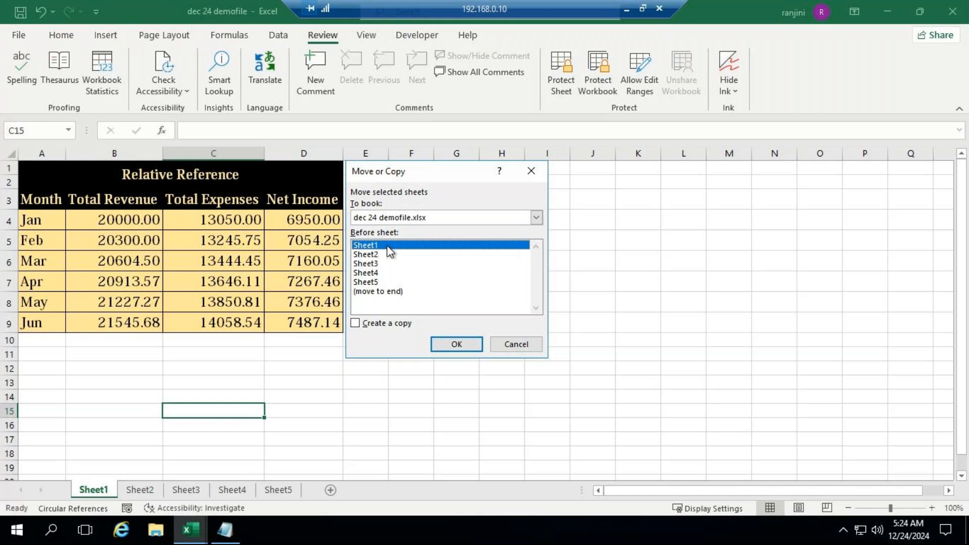
pyautogui.click(381, 292)
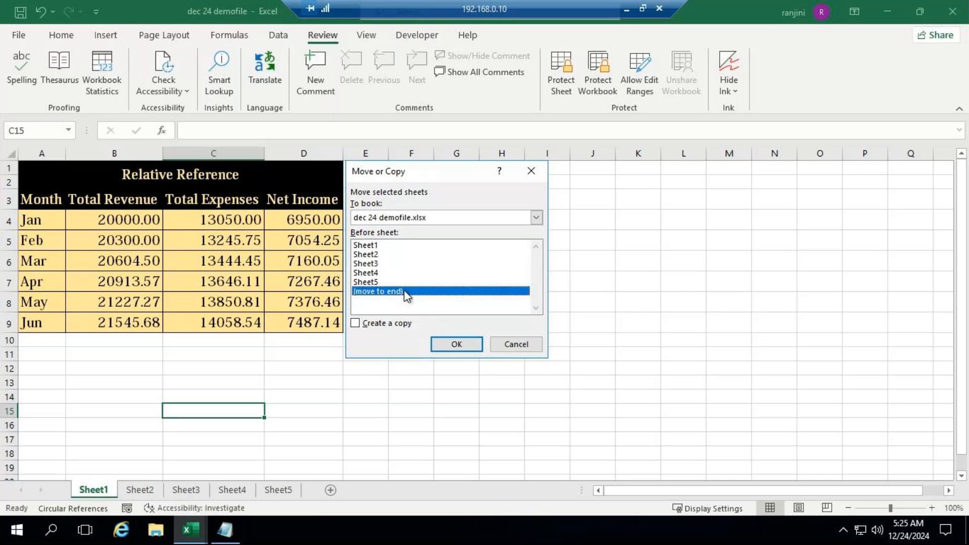
pyautogui.click(457, 344)
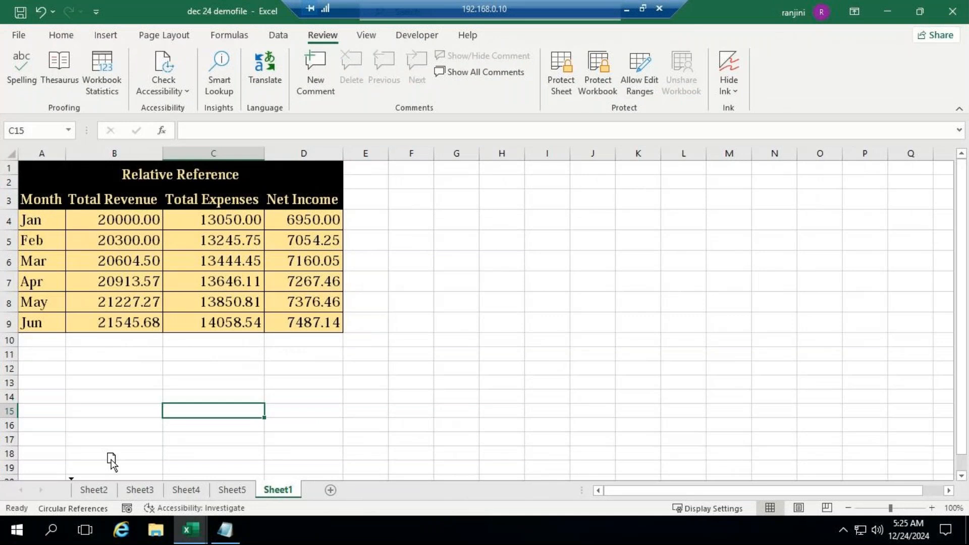
# Repeat the Move or Copy demonstration by sending Sheet1 to the end and returning it before Sheet2
pyautogui.rightClick(98, 489)
pyautogui.click(166, 359)
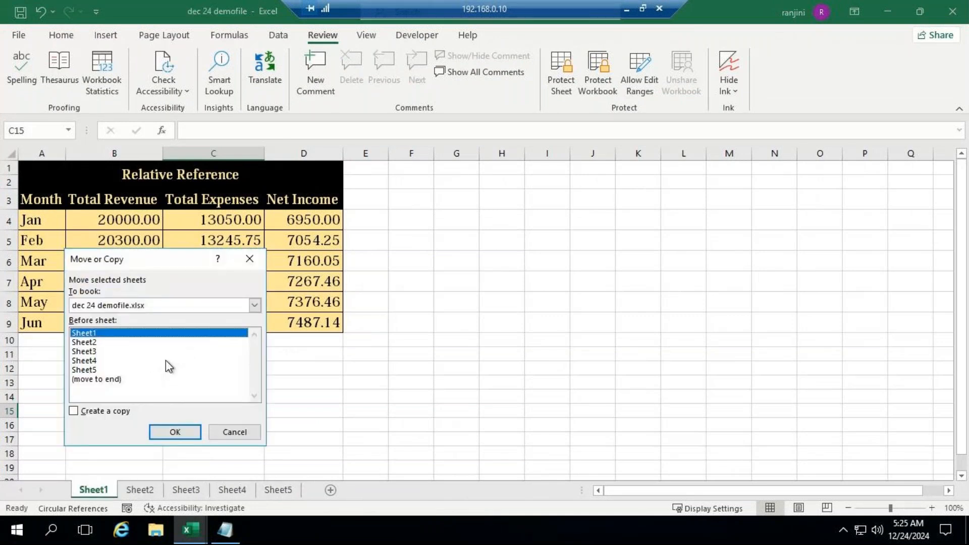
pyautogui.click(123, 379)
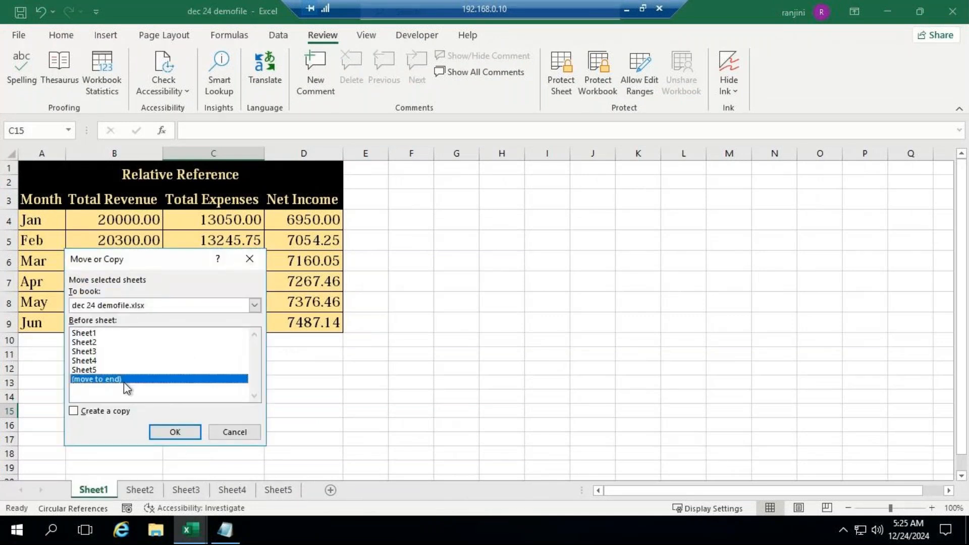
pyautogui.click(175, 432)
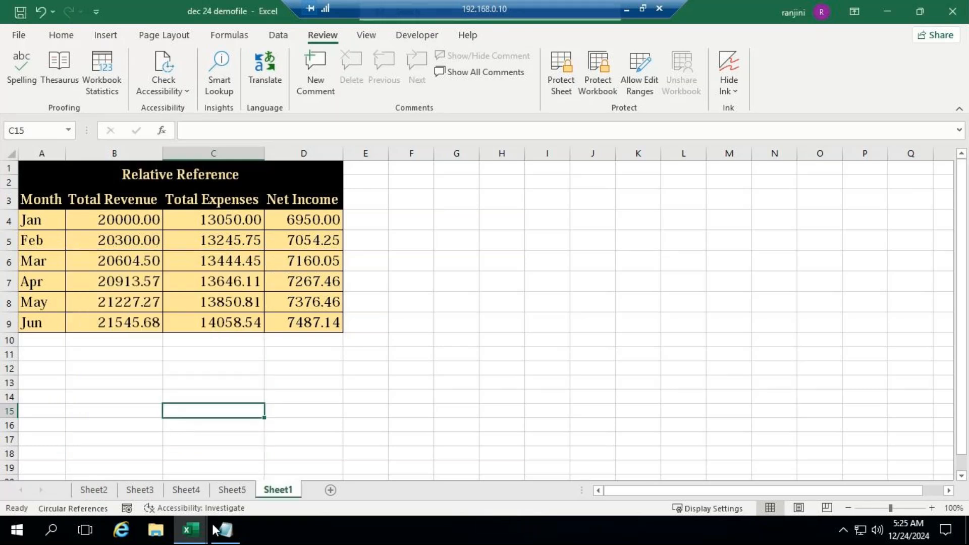
pyautogui.rightClick(271, 492)
pyautogui.click(325, 348)
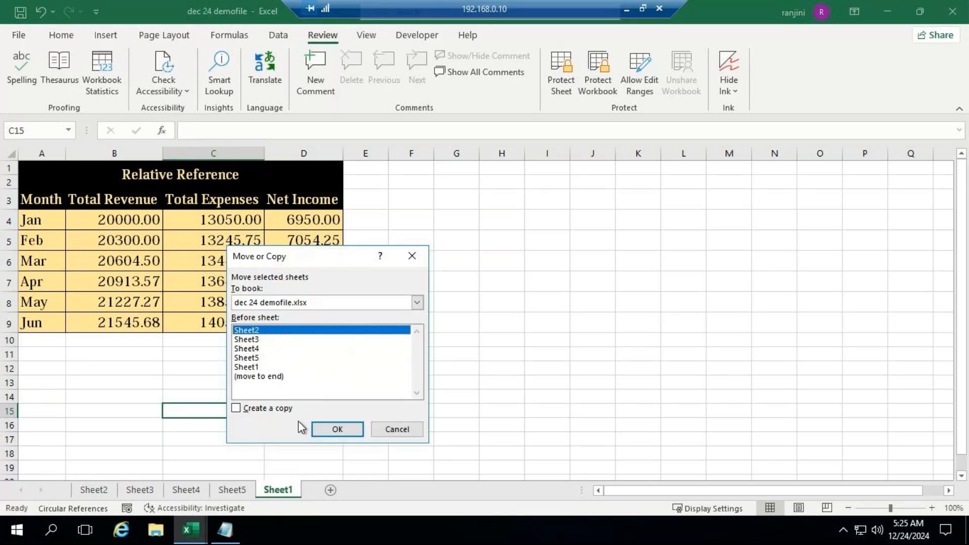
pyautogui.click(330, 429)
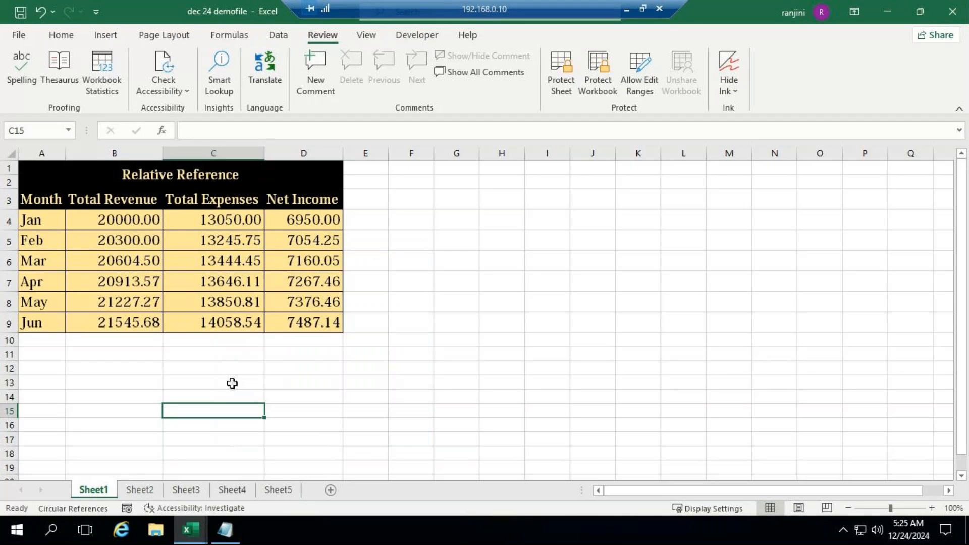
# Move Sheet1 out of dec 24 demofile into a new workbook using Move or Copy
pyautogui.rightClick(101, 492)
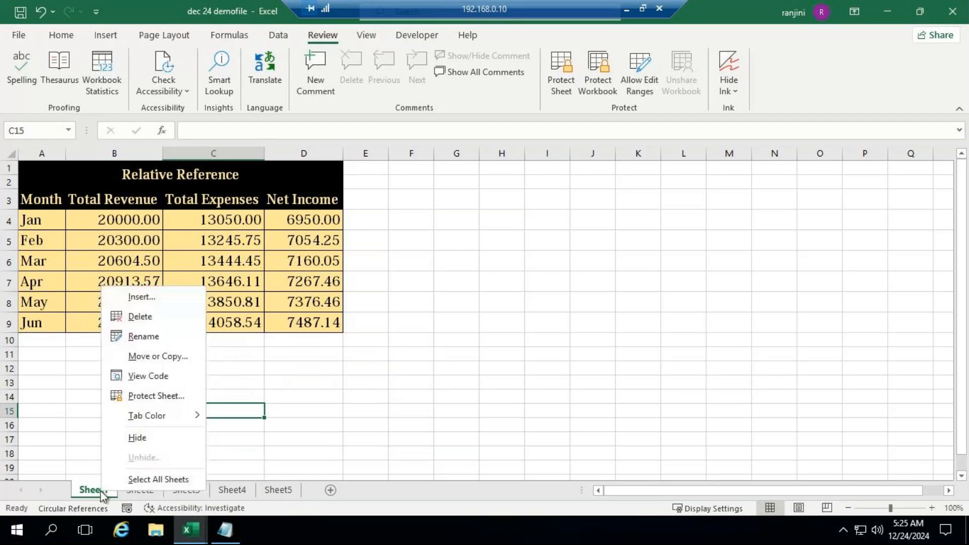
pyautogui.click(153, 359)
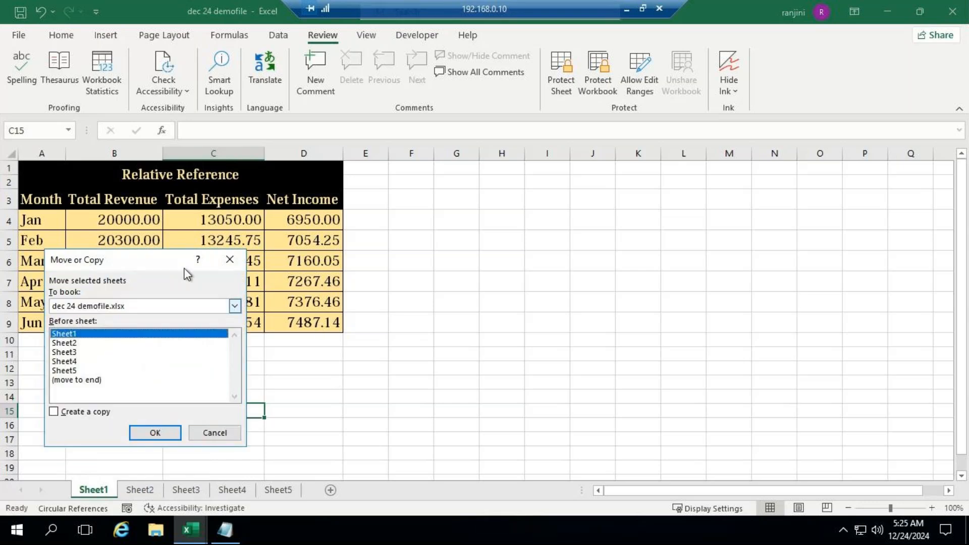
pyautogui.moveTo(173, 264); pyautogui.dragTo(542, 257)
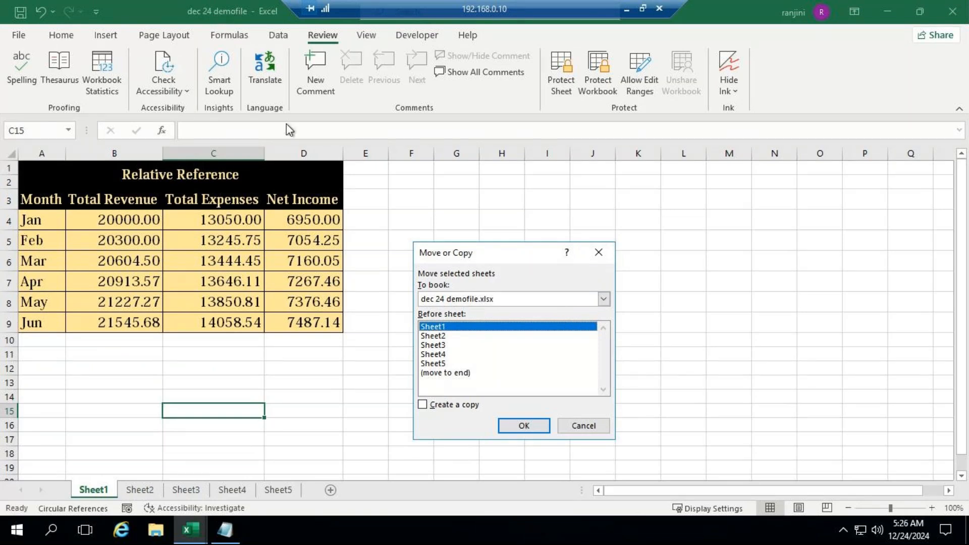
pyautogui.click(464, 302)
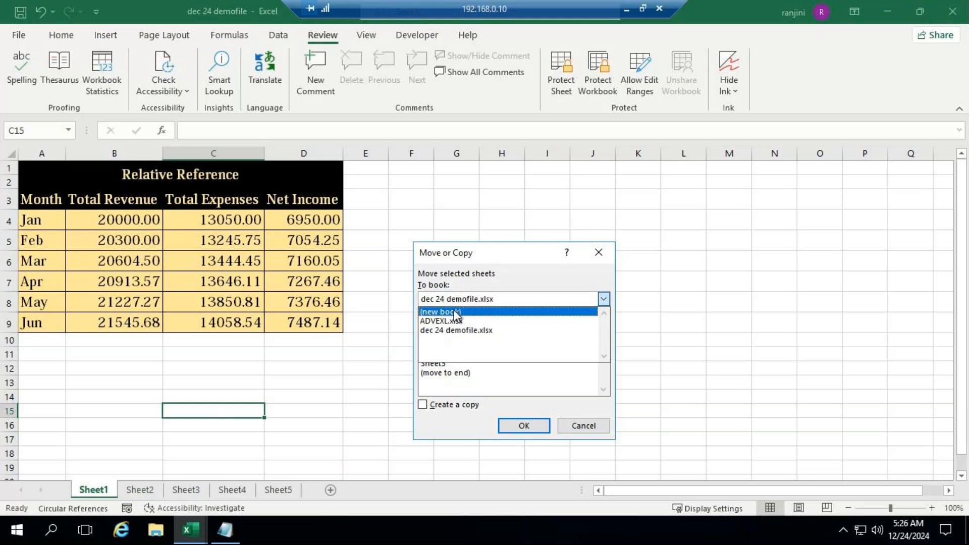
pyautogui.click(568, 300)
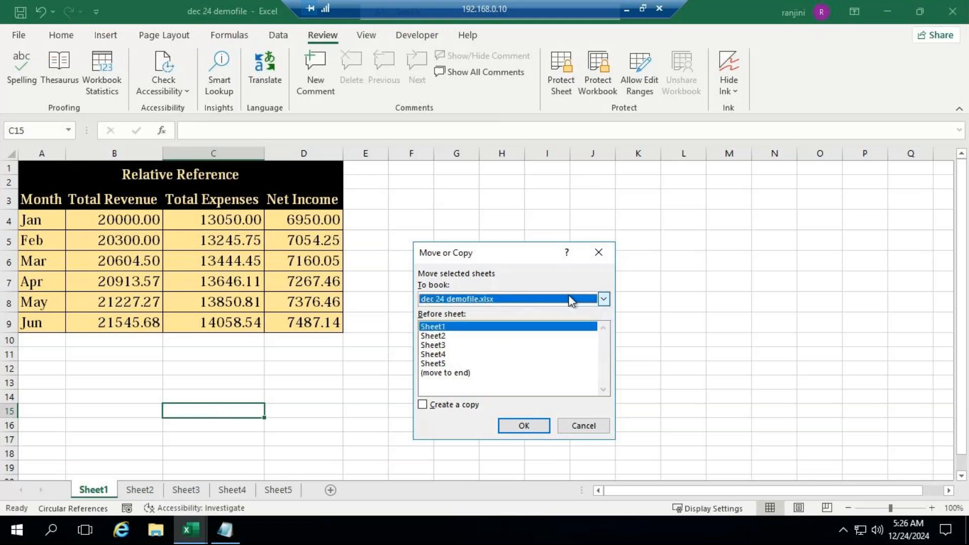
pyautogui.click(604, 300)
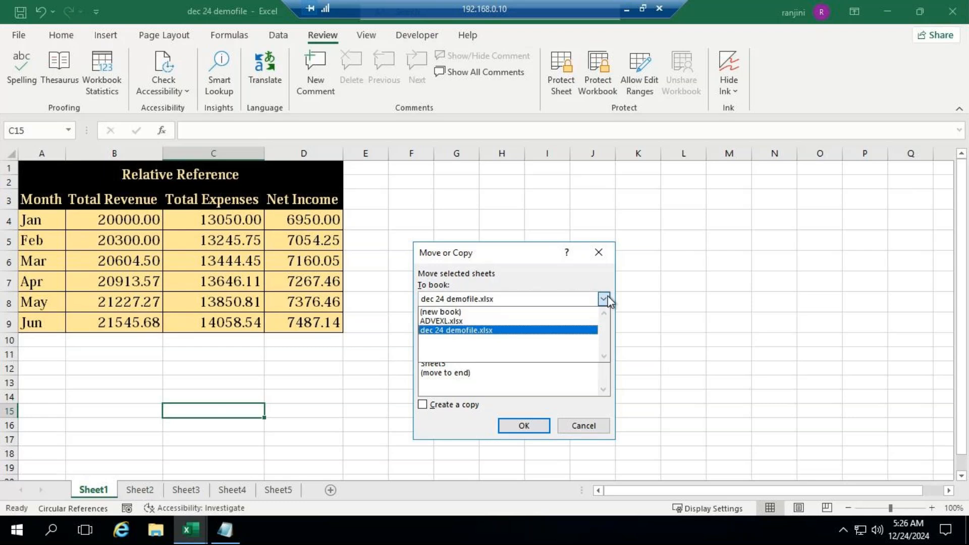
pyautogui.click(461, 312)
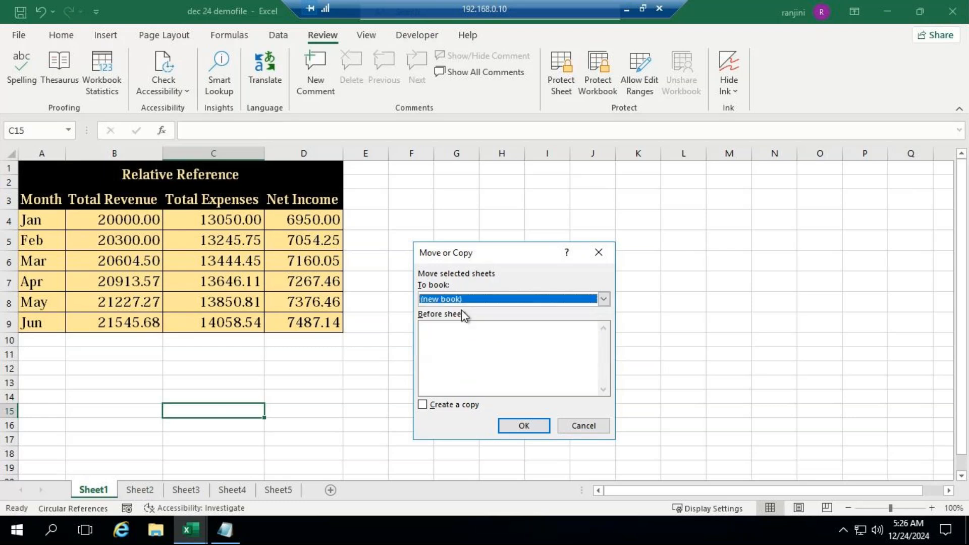
pyautogui.click(525, 427)
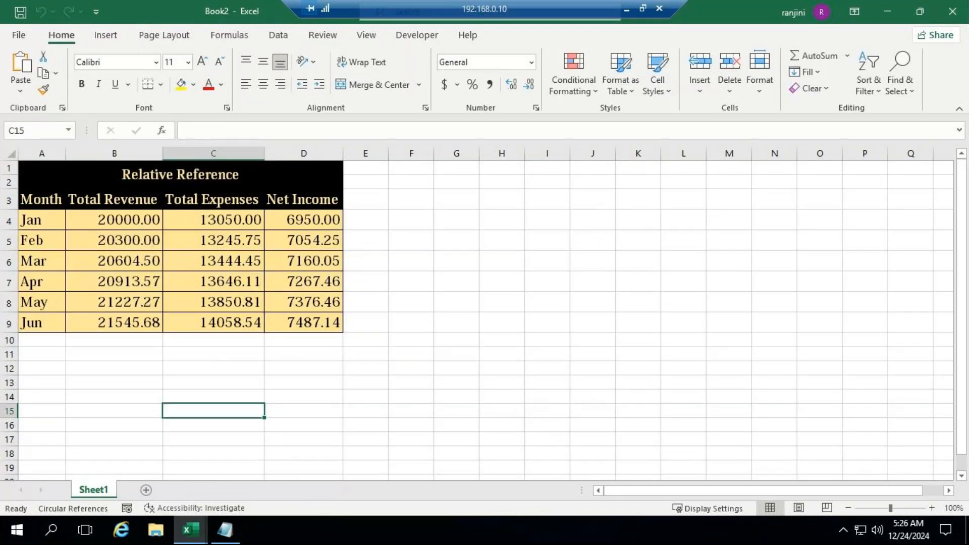
# Examine the remaining sheets in dec 24 demofile and return to the Book2 workbook
pyautogui.moveTo(194, 538)
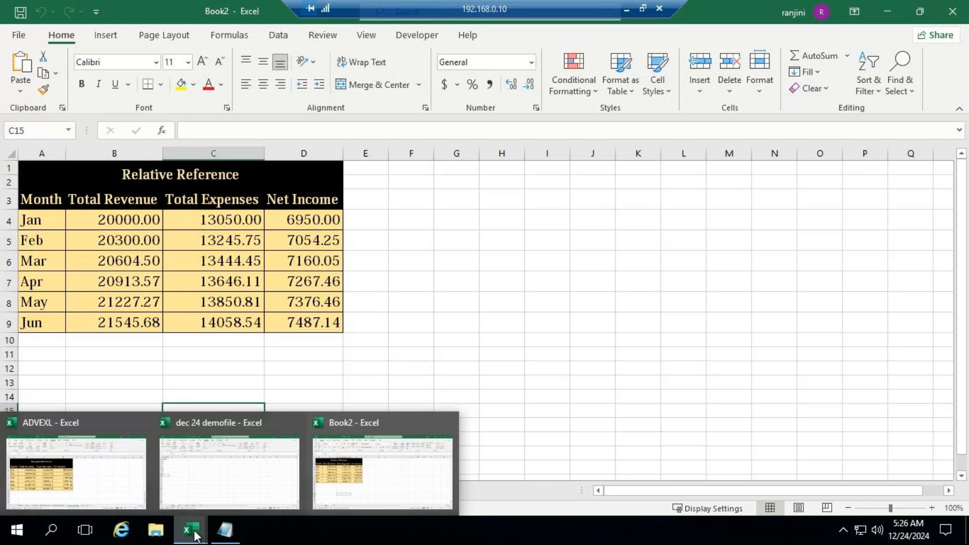
pyautogui.click(217, 474)
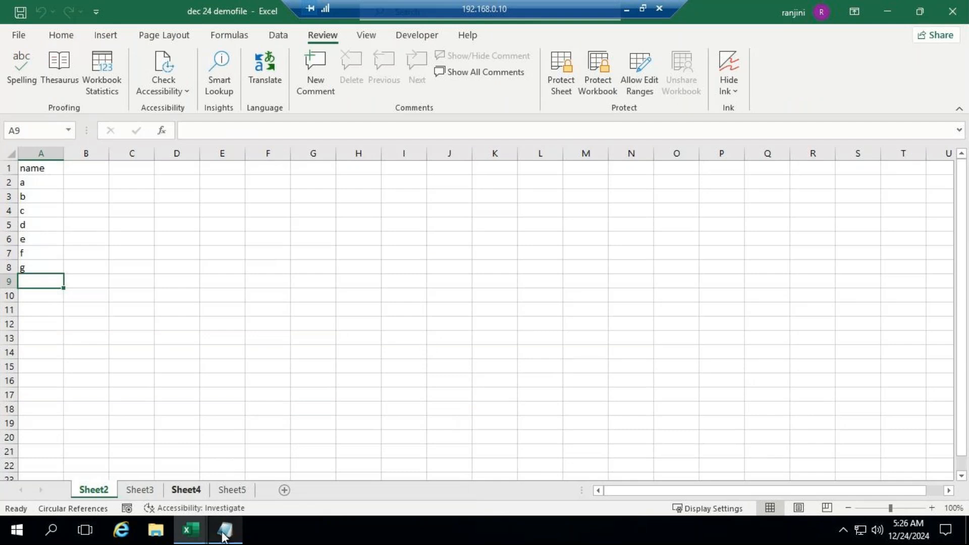
pyautogui.moveTo(196, 529)
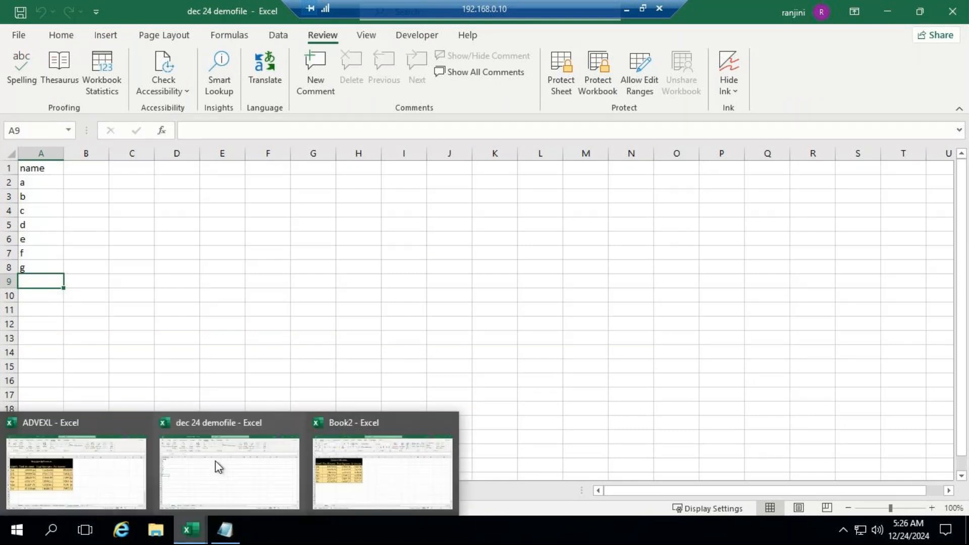
pyautogui.click(349, 418)
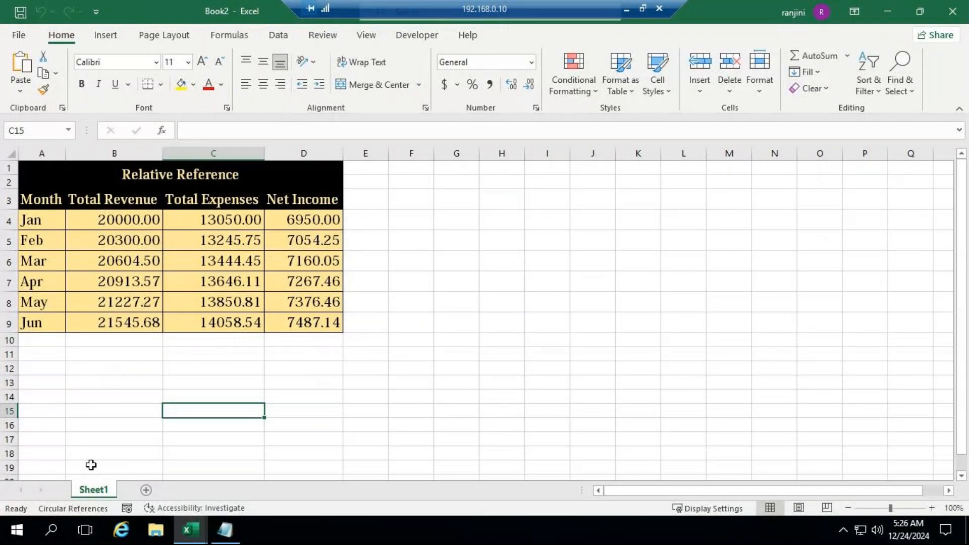
# Move Sheet1 from Book2 to dec 24 demofile.xlsx, placing it before Sheet2
pyautogui.rightClick(100, 493)
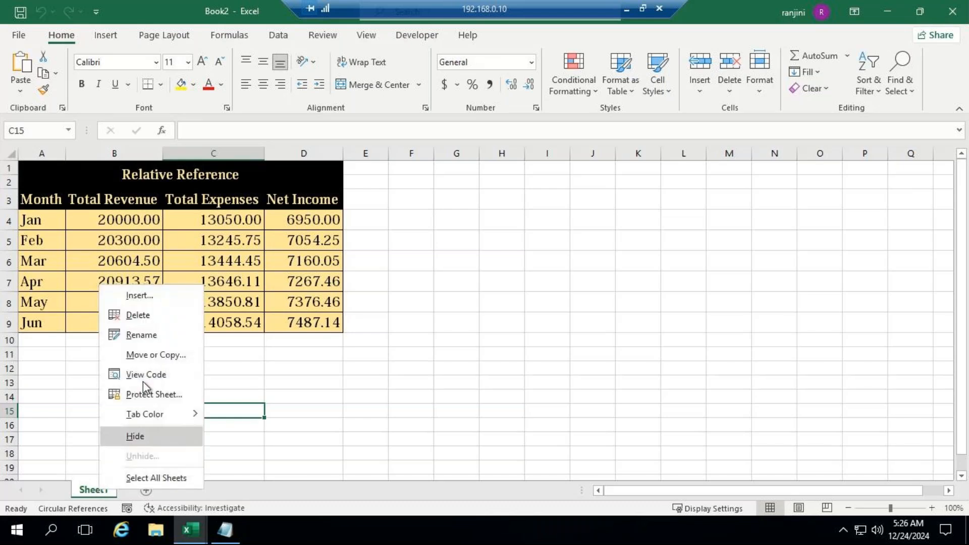
pyautogui.click(145, 353)
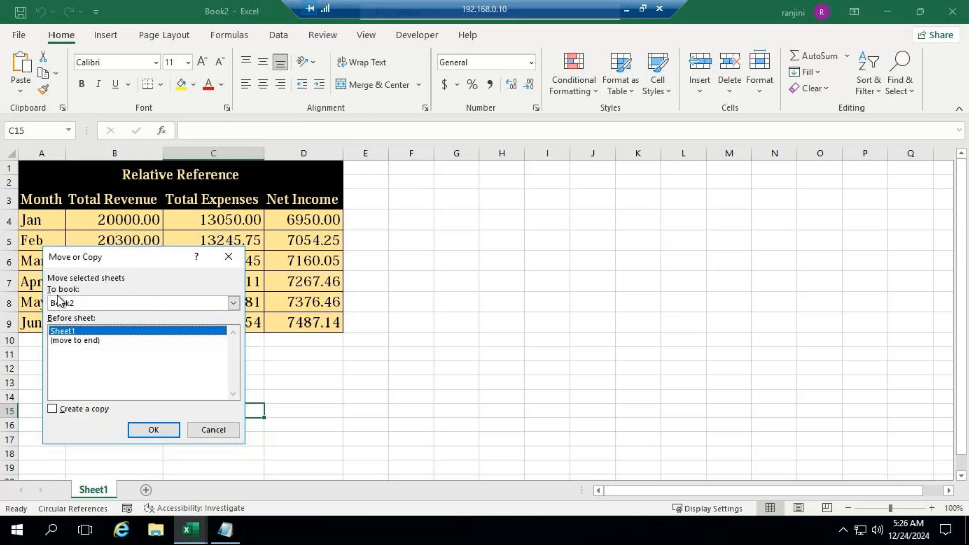
pyautogui.click(233, 302)
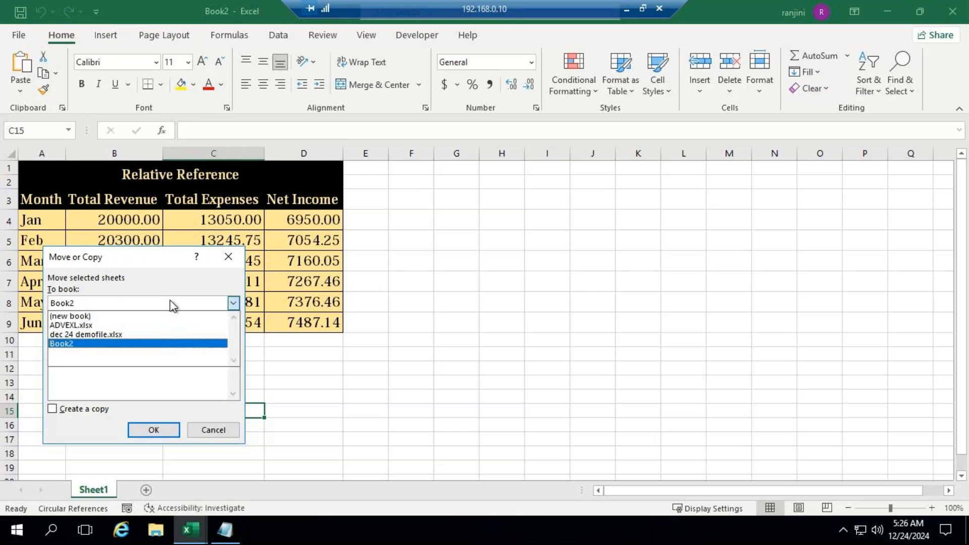
pyautogui.click(125, 334)
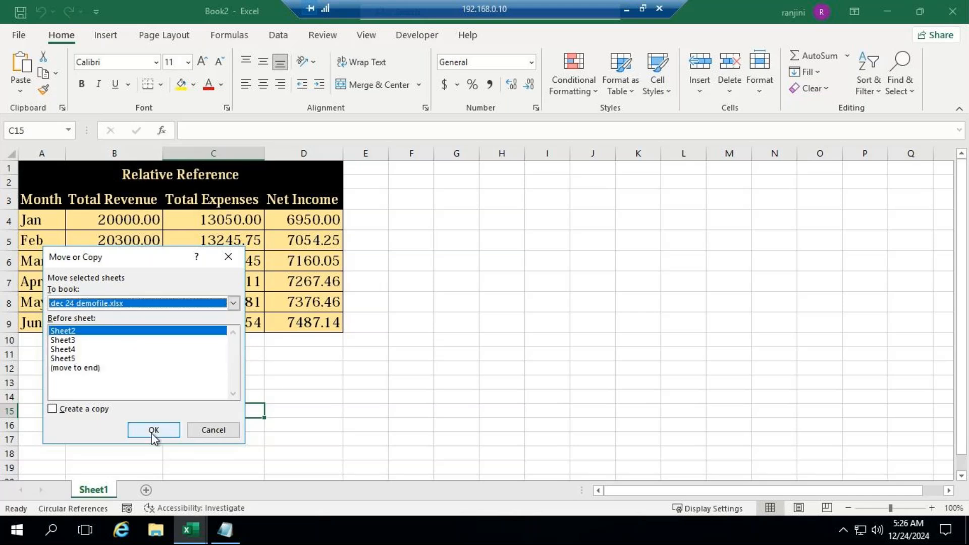
pyautogui.click(154, 430)
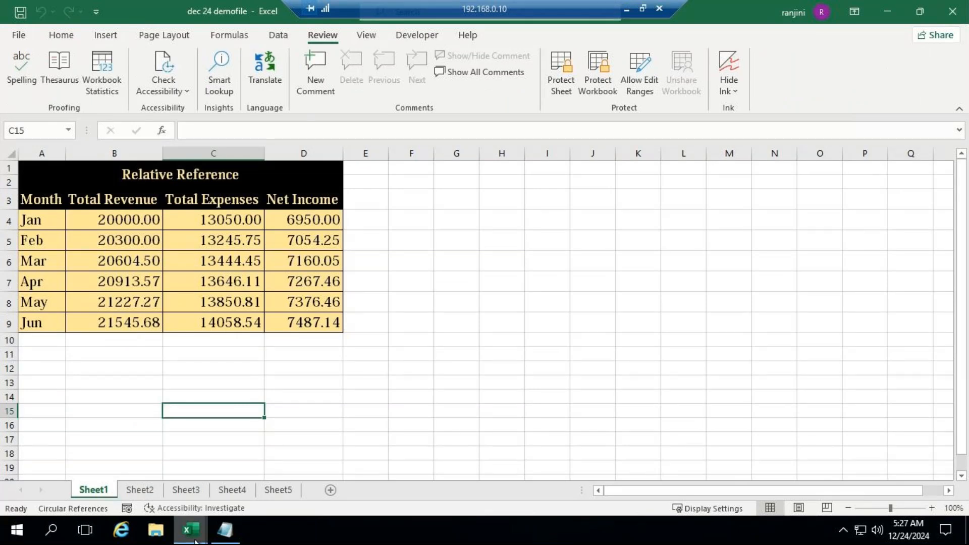
# Check which workbooks are open, look at the replies in the GoTo Meeting window and return to the Excel workbook
pyautogui.moveTo(196, 533)
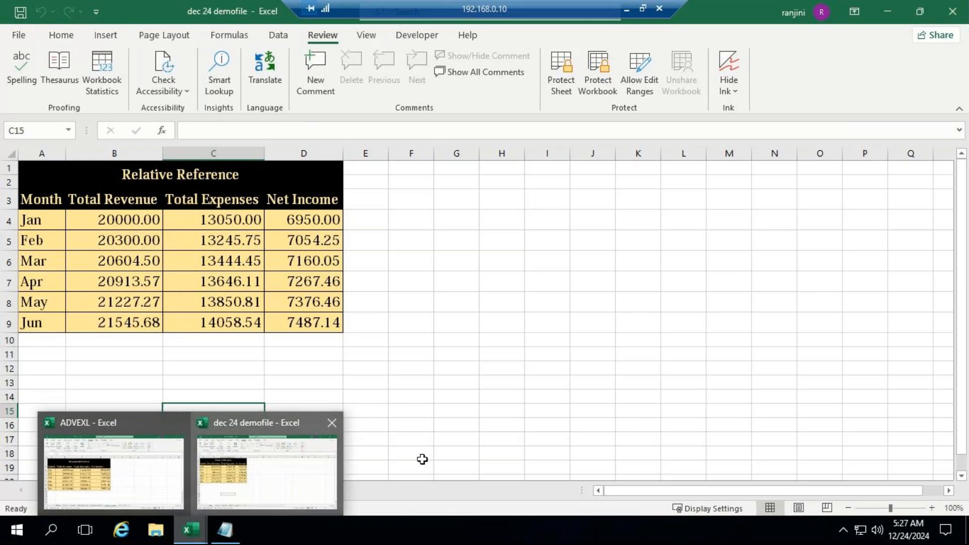
pyautogui.click(567, 308)
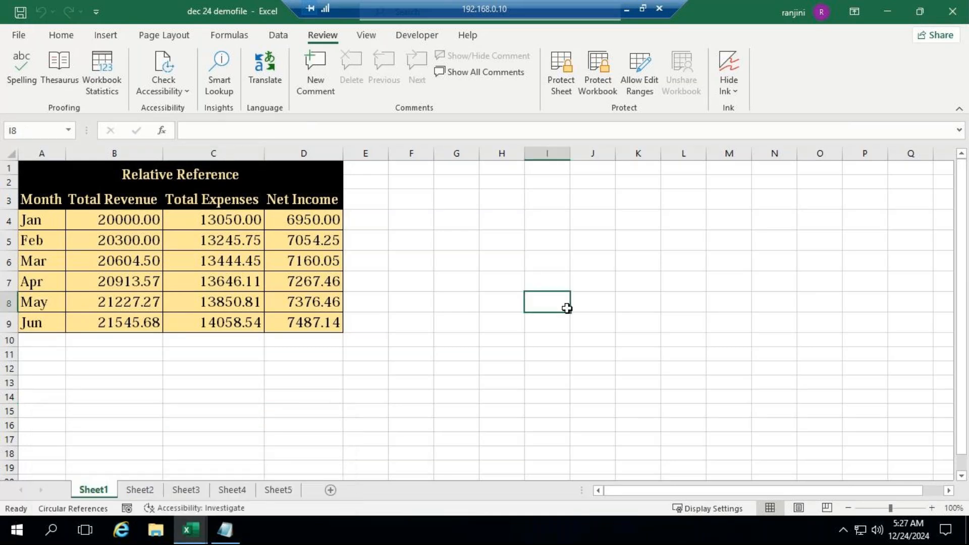
pyautogui.click(627, 8)
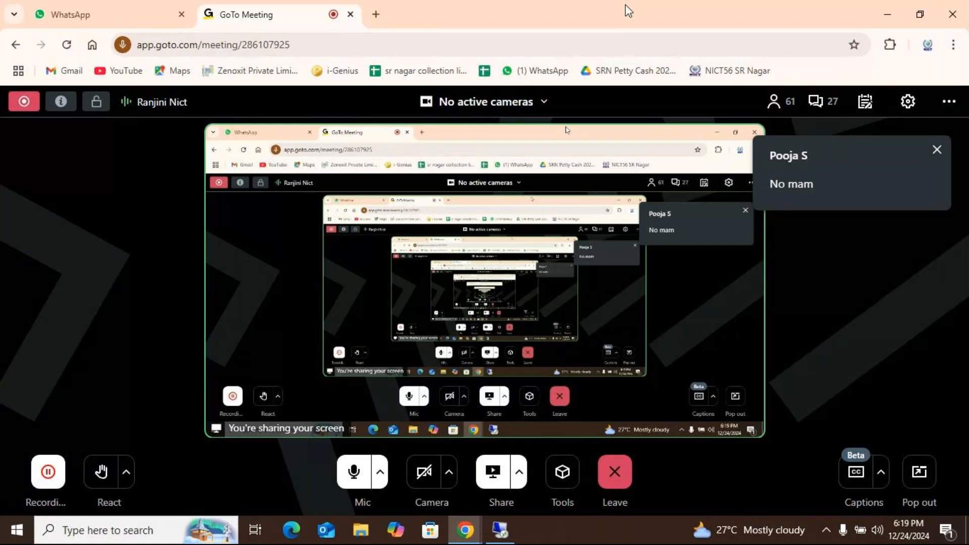
pyautogui.click(492, 533)
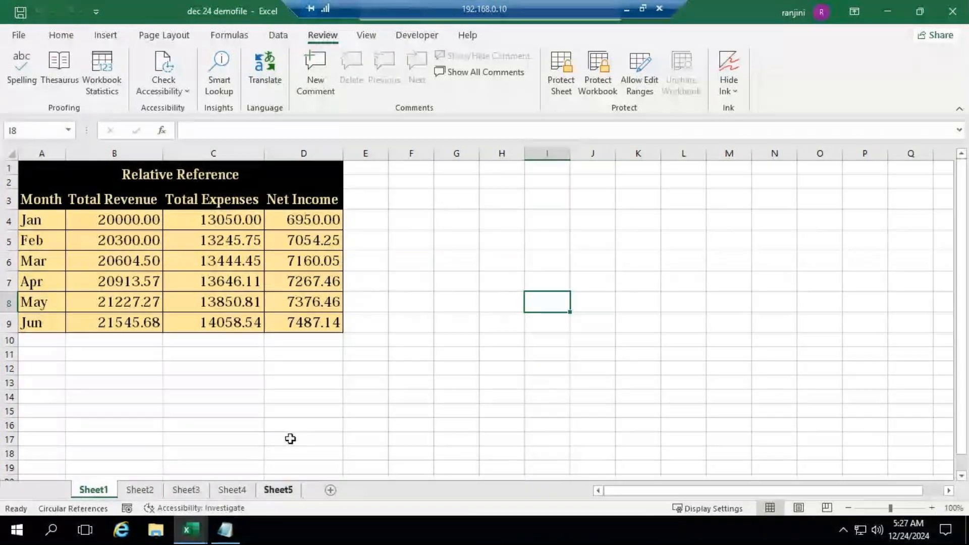
pyautogui.rightClick(93, 489)
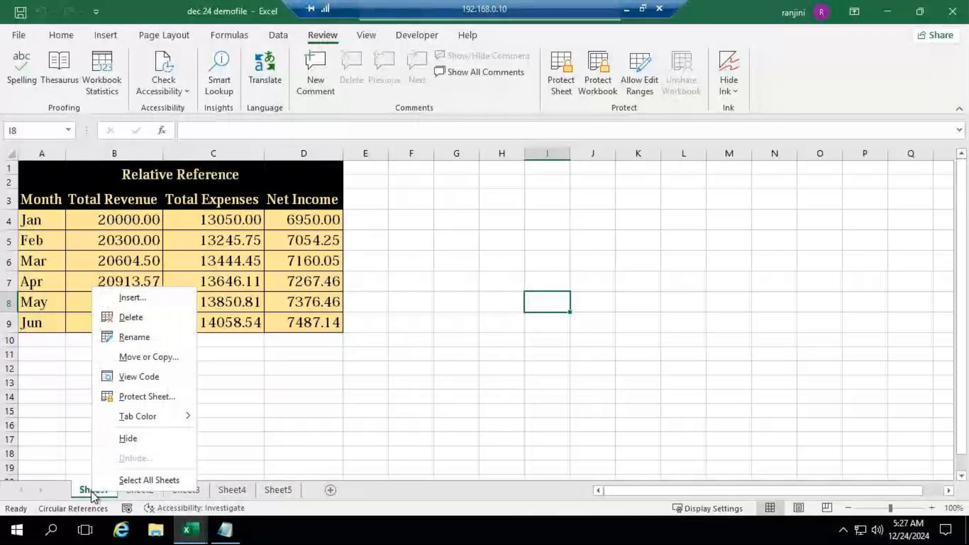
pyautogui.click(166, 353)
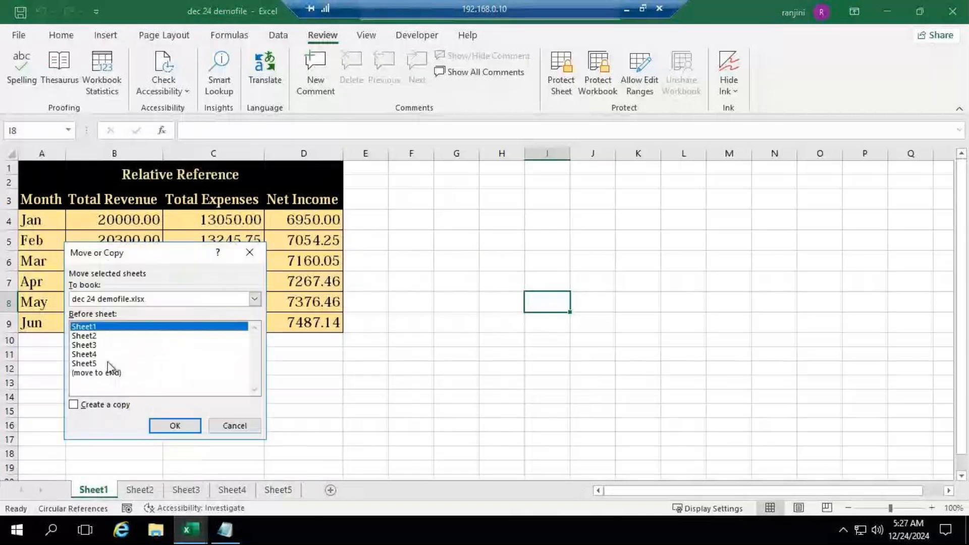
pyautogui.click(73, 404)
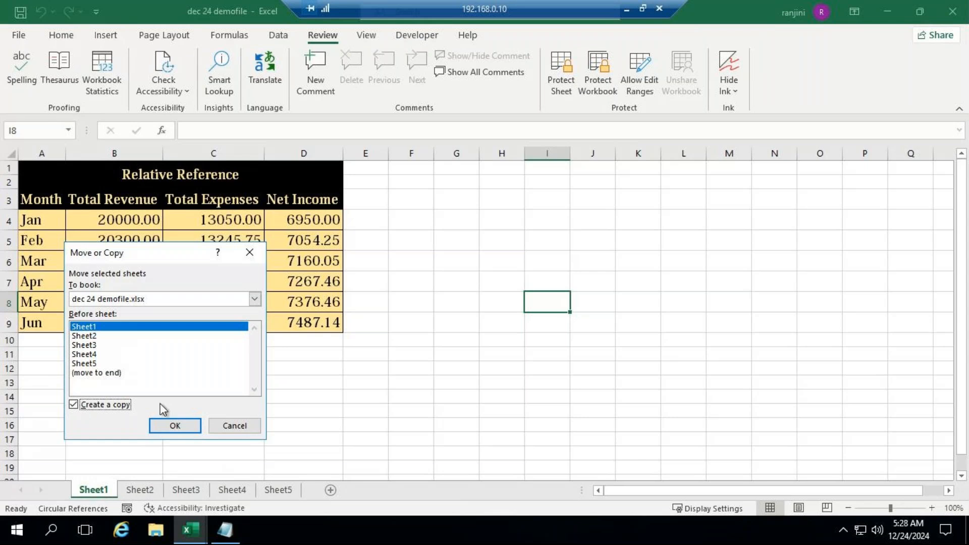
pyautogui.click(235, 426)
# Create a copy of Sheet1 in front of the original within the same workbook and compare the two sheets
pyautogui.rightClick(93, 484)
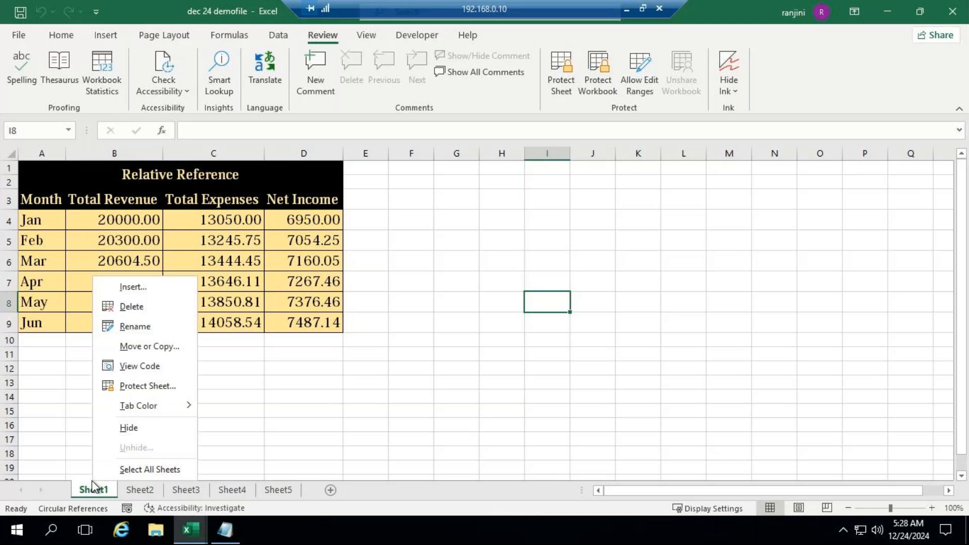
pyautogui.click(142, 347)
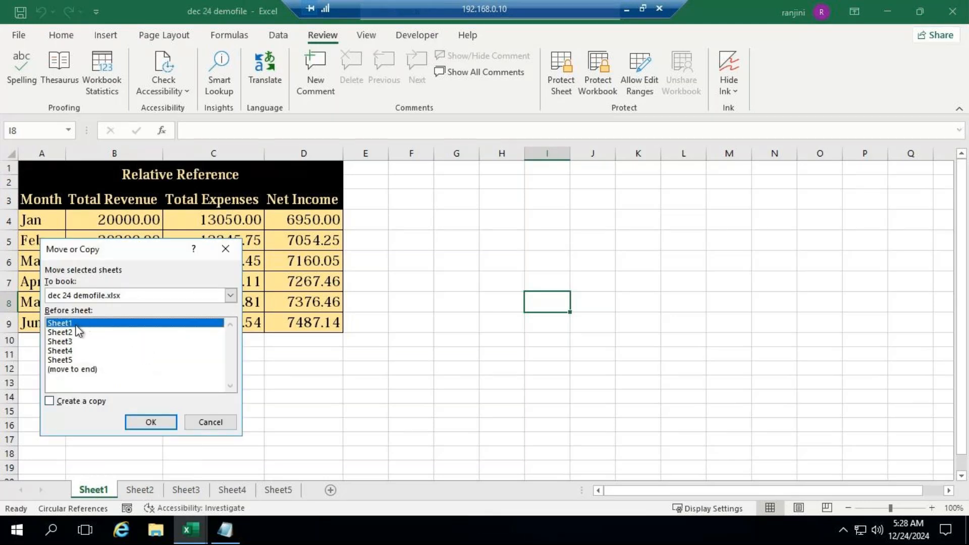
pyautogui.click(52, 401)
pyautogui.click(154, 422)
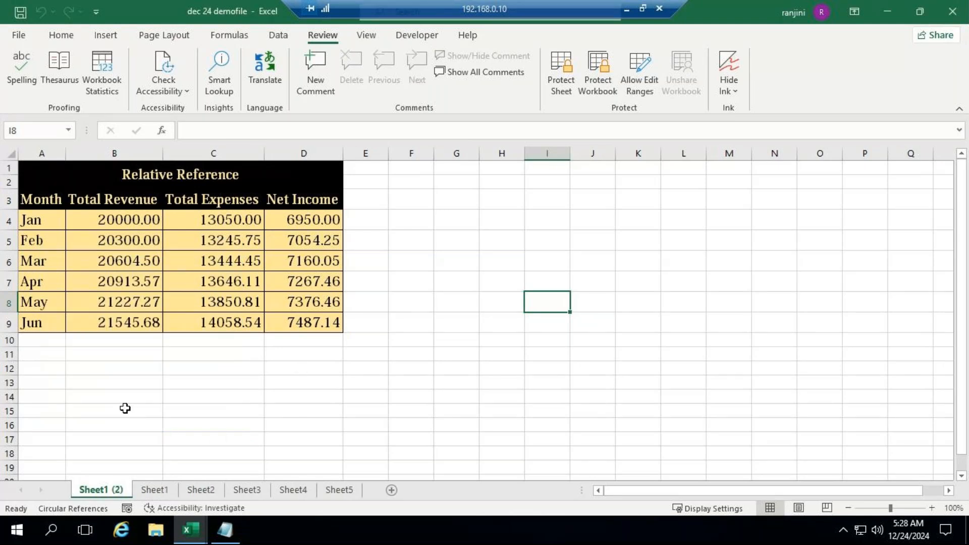
pyautogui.click(155, 492)
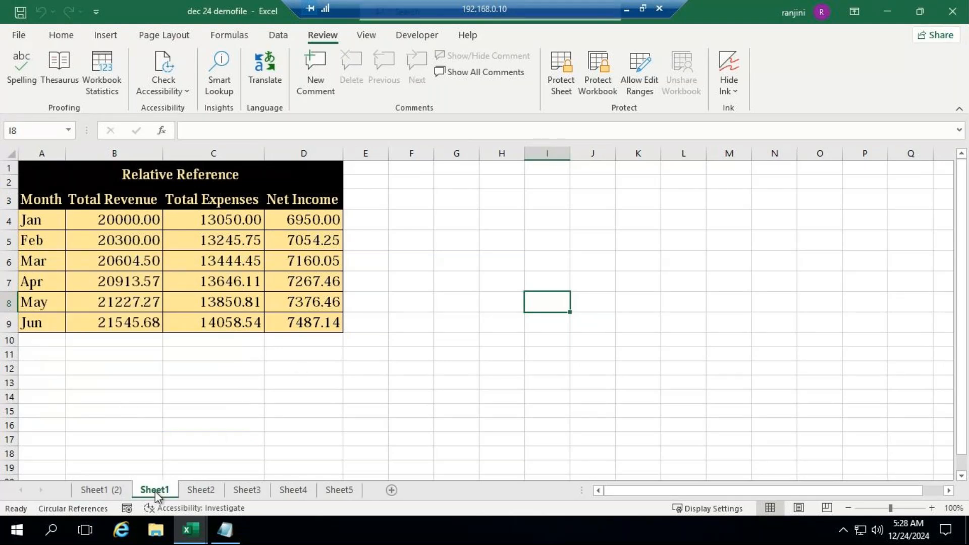
pyautogui.click(95, 492)
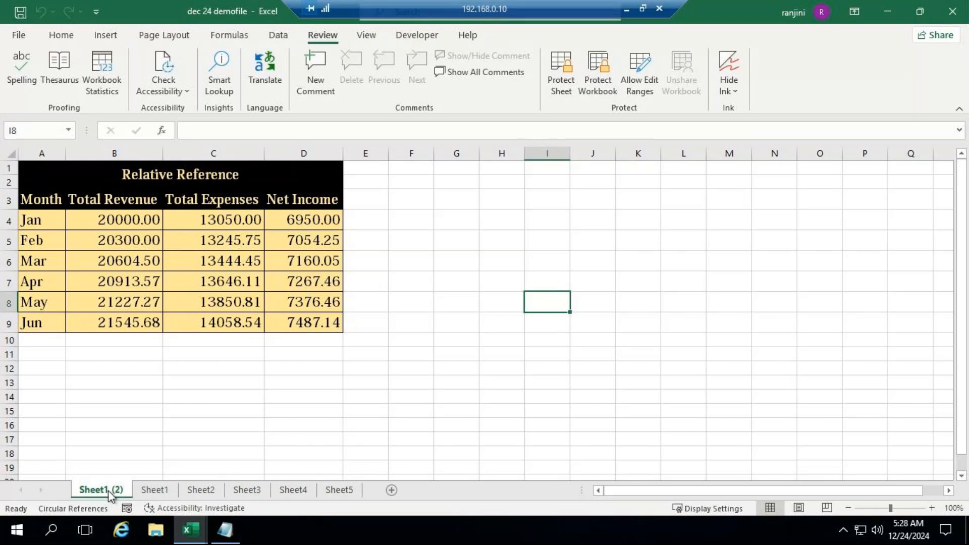
# Rename the duplicated sheet as "Copy of Sheet1"
pyautogui.rightClick(108, 489)
pyautogui.click(162, 336)
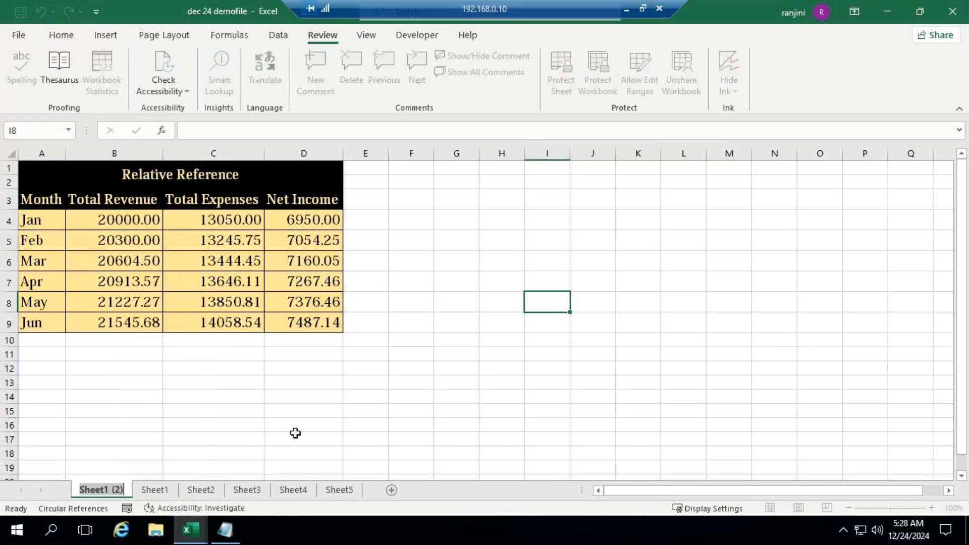
pyautogui.write('Cop')
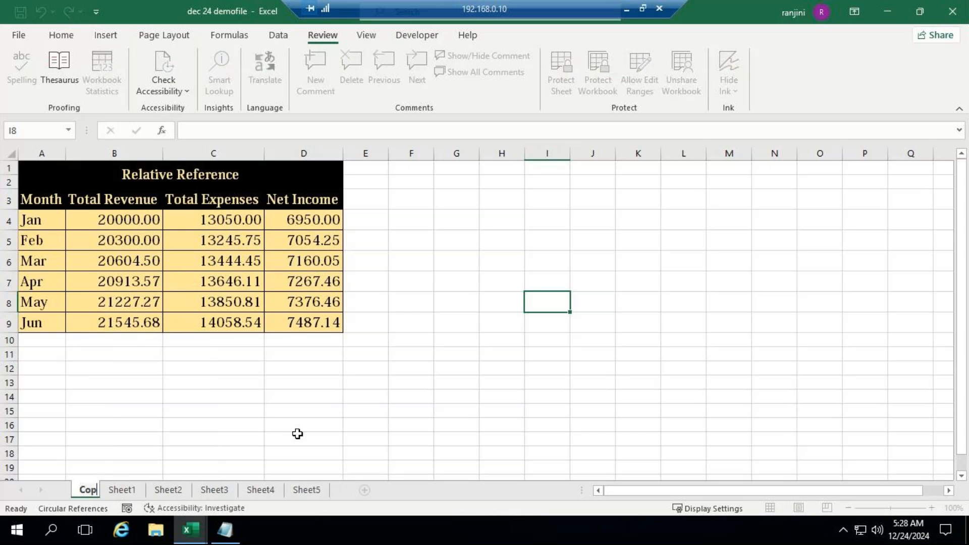
pyautogui.write('y of S')
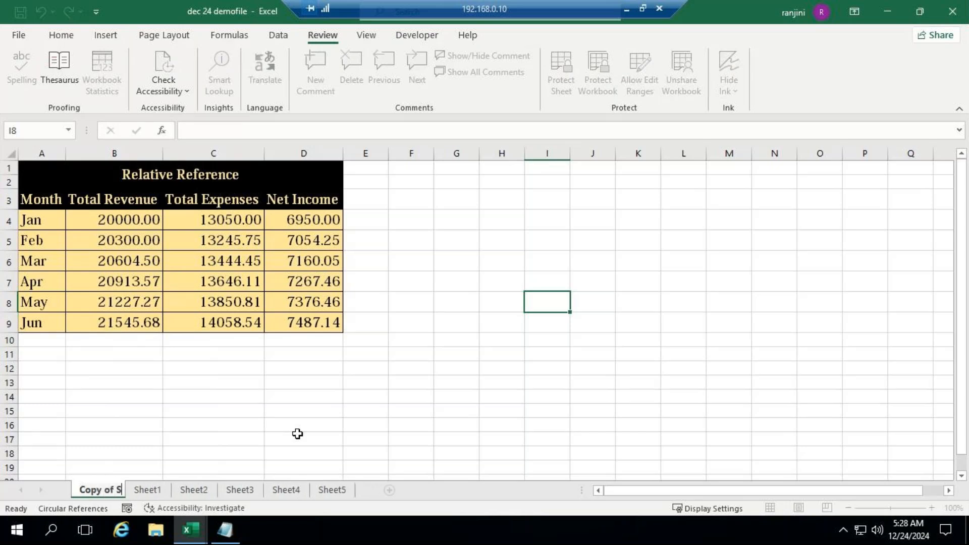
pyautogui.write('heet1')
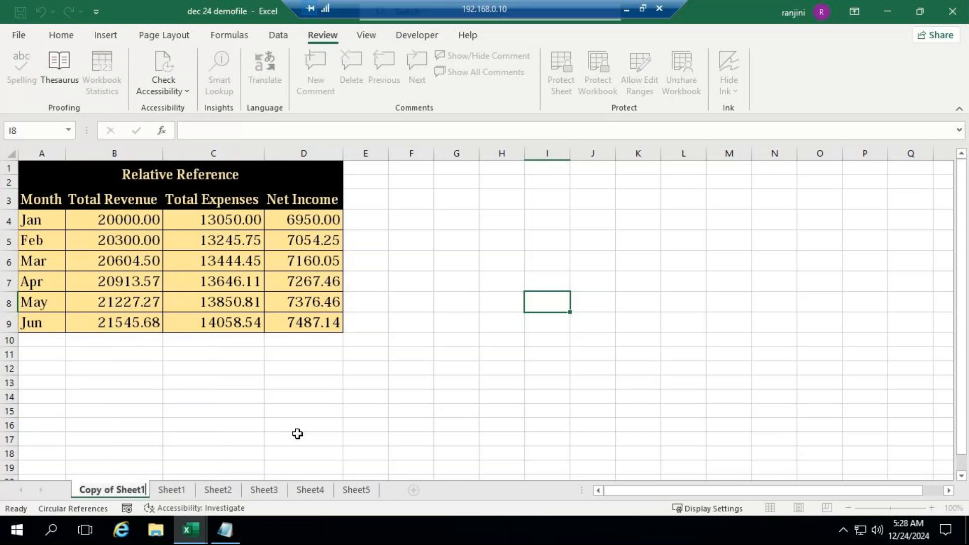
pyautogui.click(319, 411)
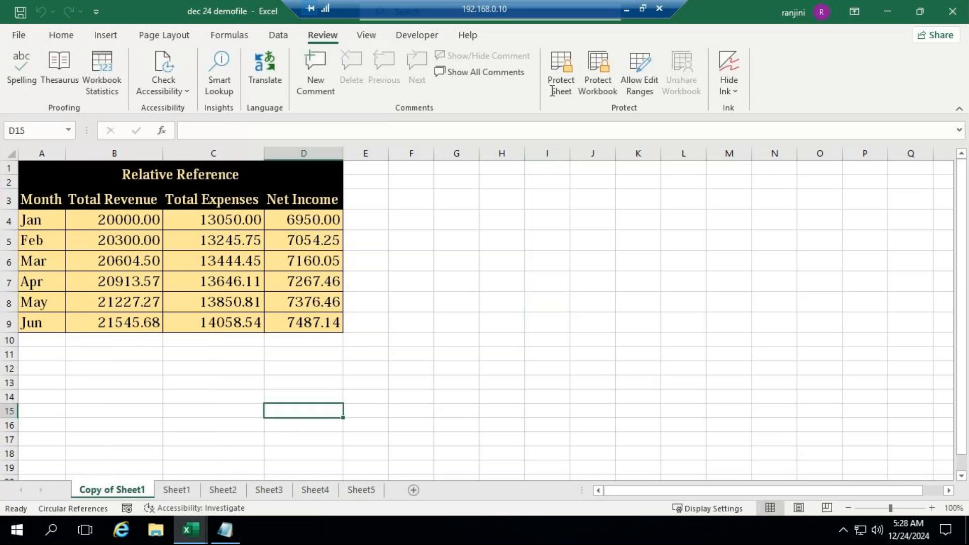
# Check the replies in the GoTo Meeting window and return to the Excel workbook
pyautogui.click(623, 8)
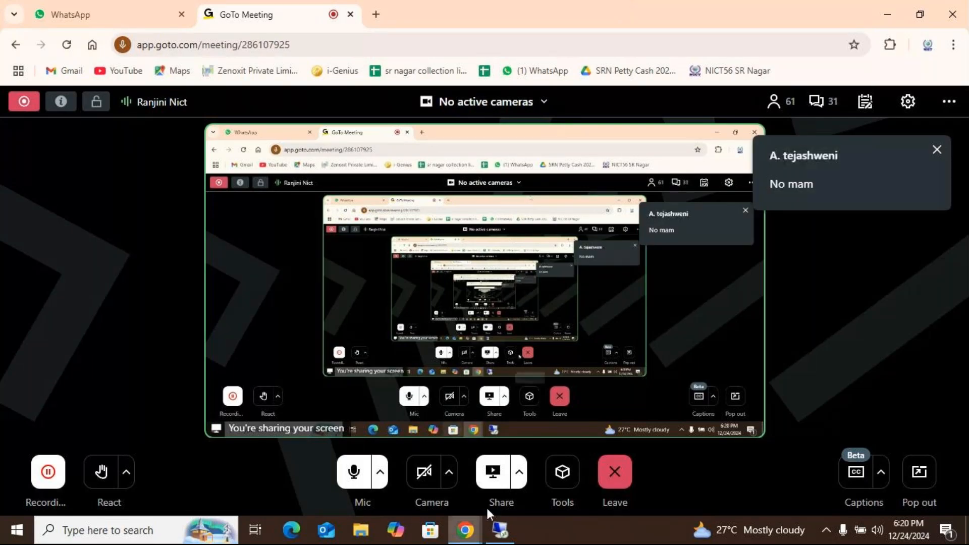
pyautogui.click(502, 531)
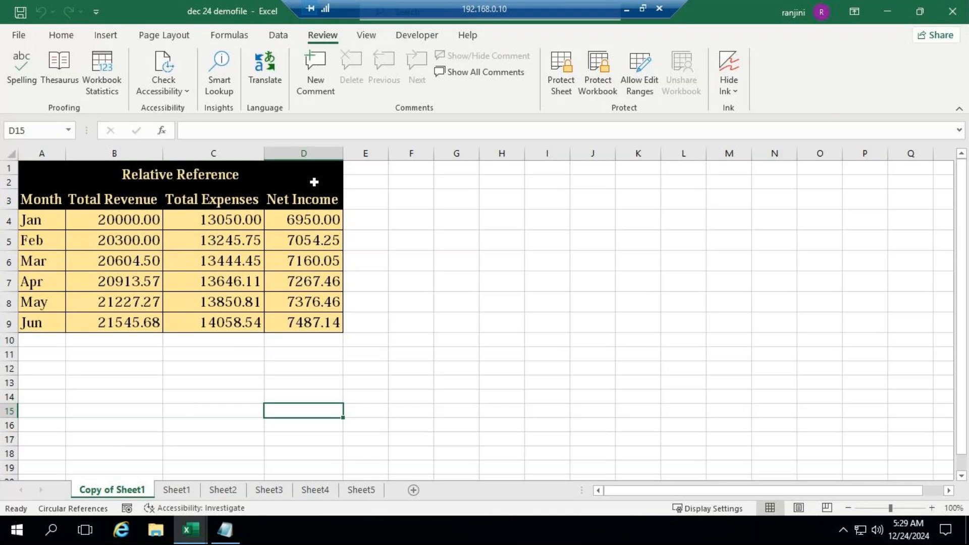
# Copy the "Copy of Sheet1" sheet into a new workbook, keeping the original in dec 24 demofile.xlsx
pyautogui.rightClick(114, 494)
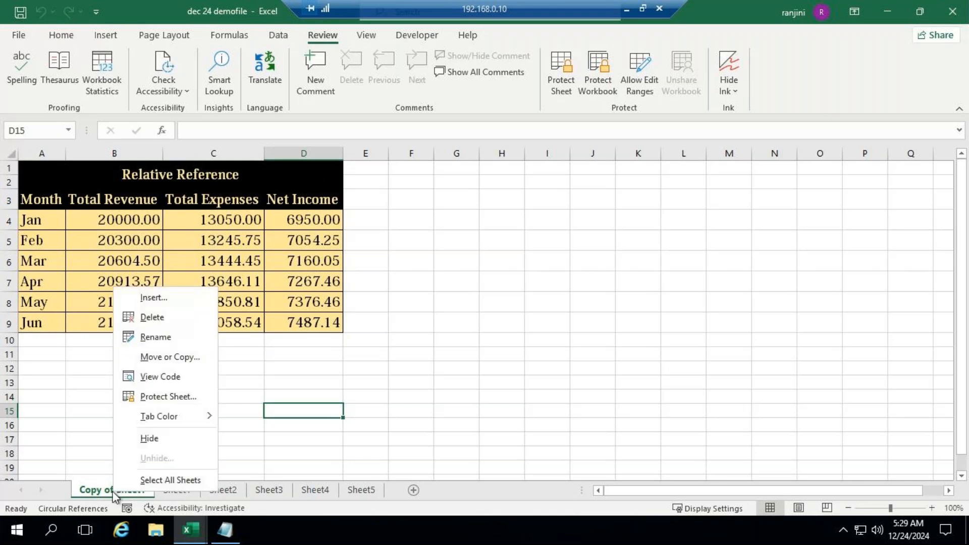
pyautogui.click(170, 357)
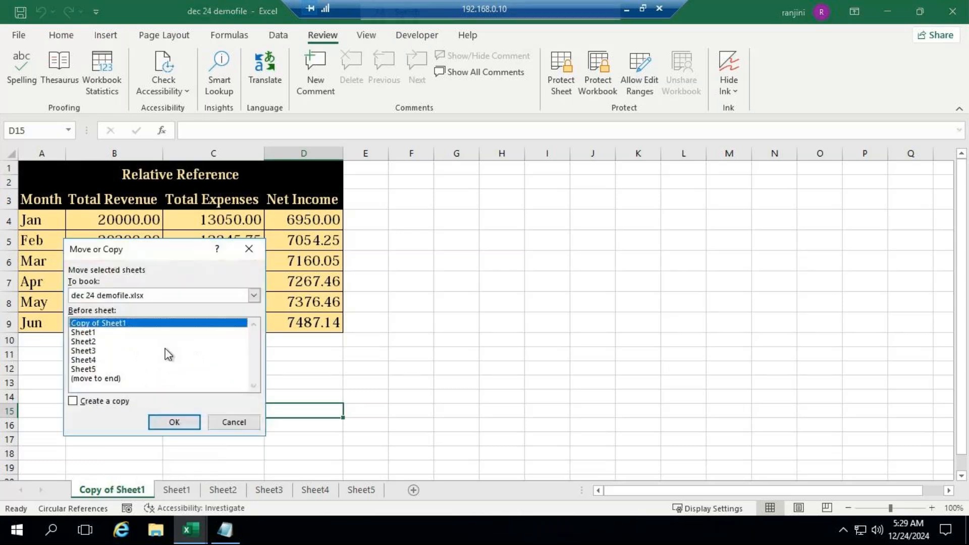
pyautogui.click(253, 296)
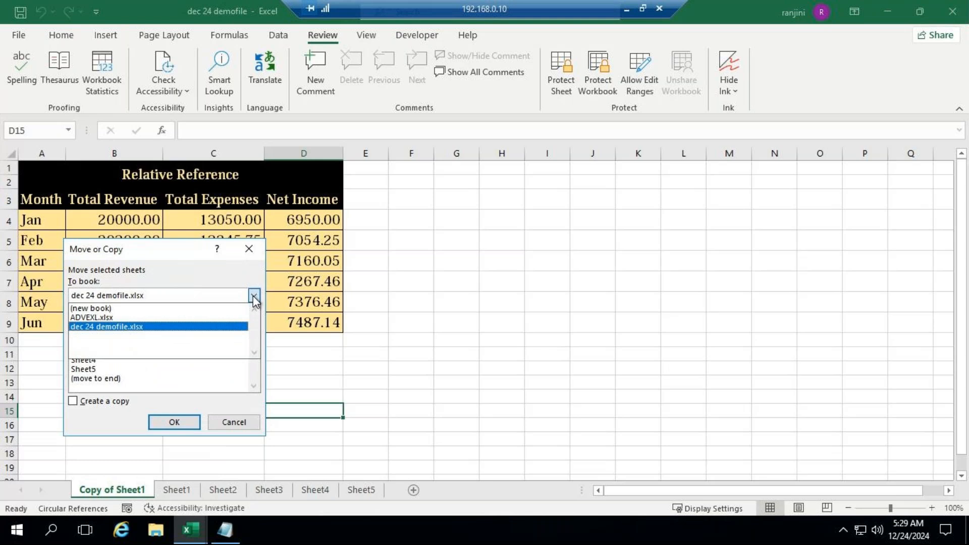
pyautogui.click(137, 308)
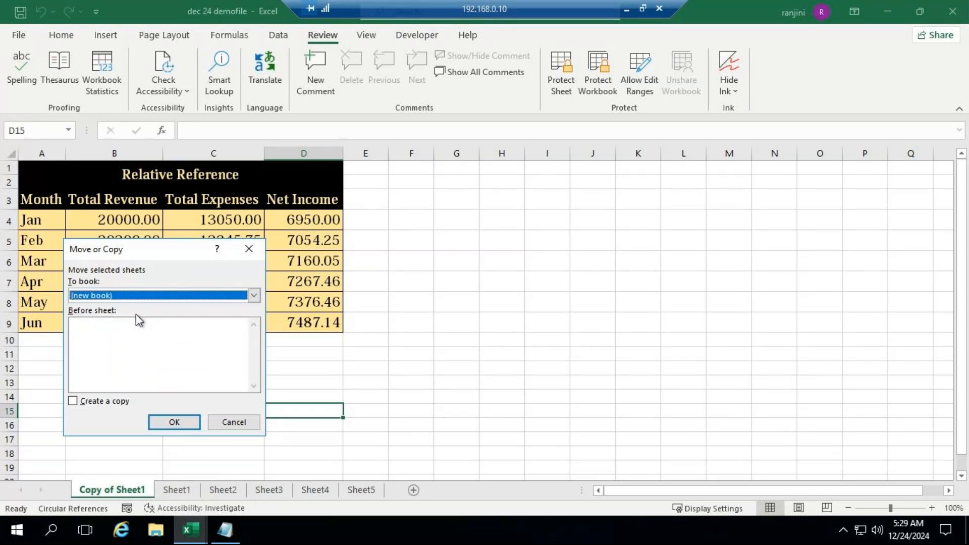
pyautogui.moveTo(193, 259); pyautogui.dragTo(647, 241)
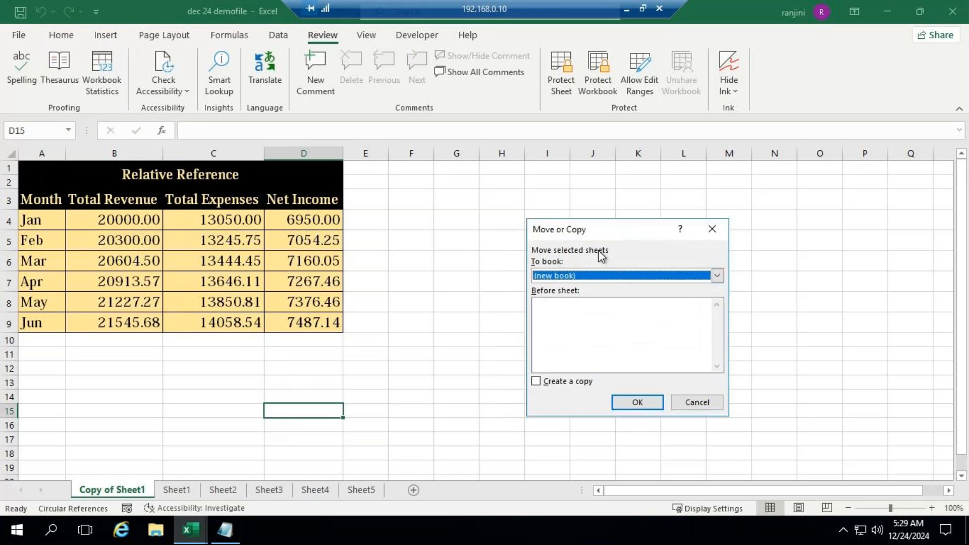
pyautogui.click(536, 382)
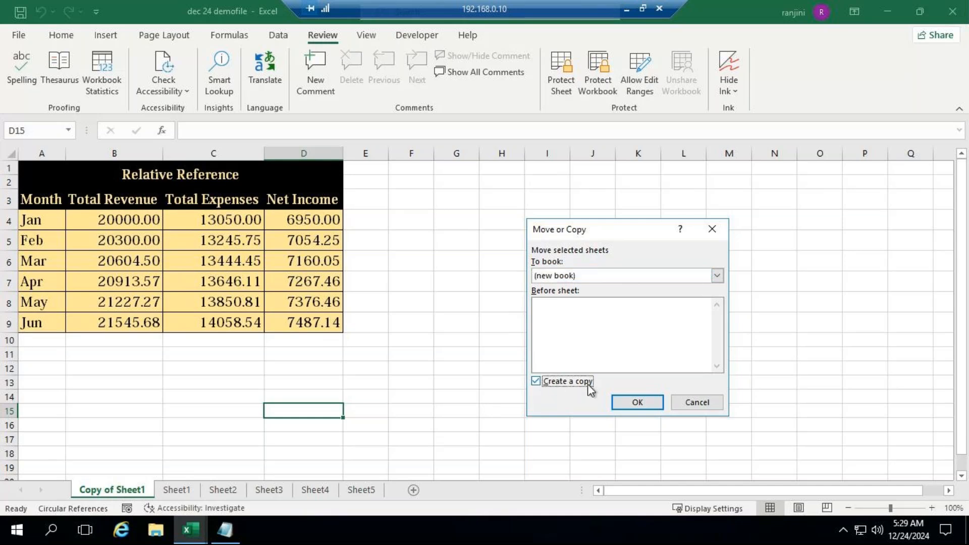
pyautogui.click(569, 382)
pyautogui.click(568, 275)
pyautogui.click(566, 310)
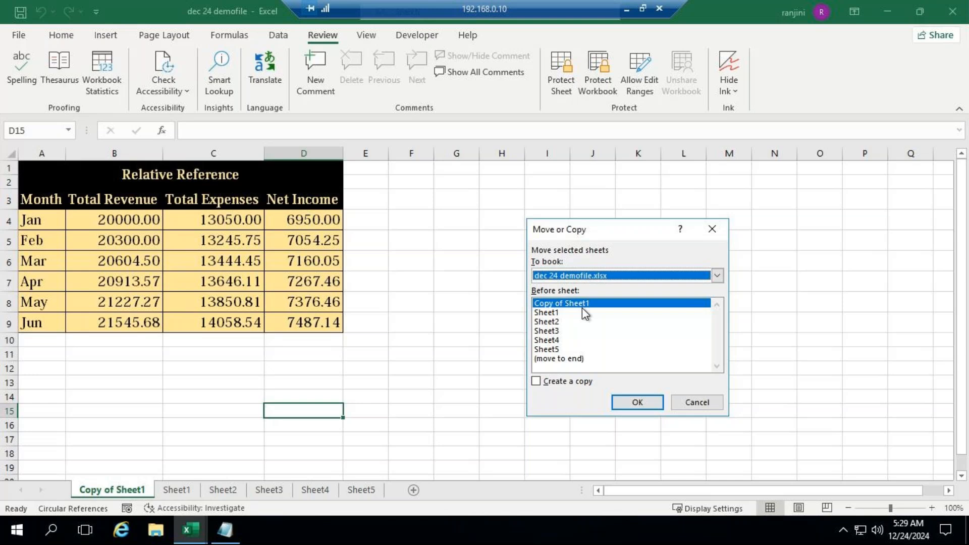
pyautogui.click(536, 381)
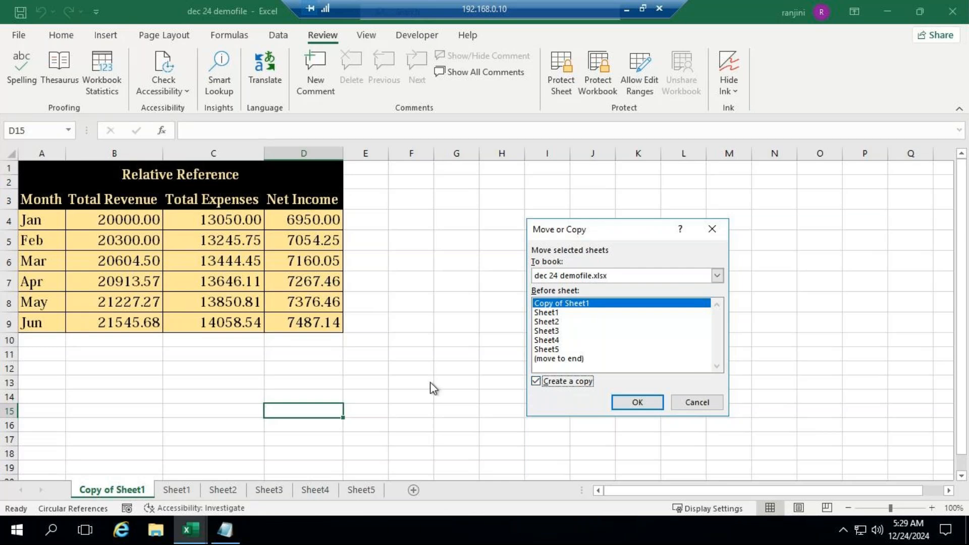
pyautogui.click(718, 274)
pyautogui.click(595, 288)
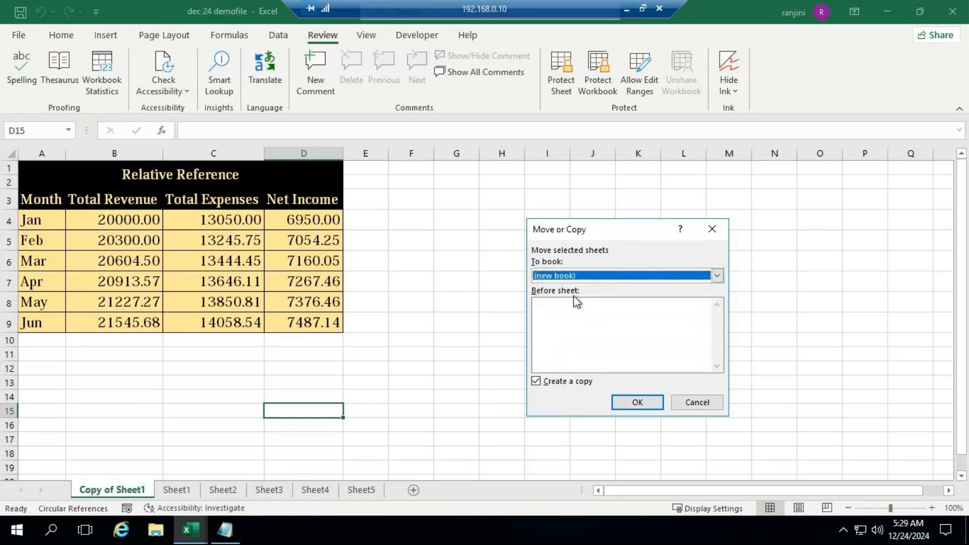
pyautogui.click(636, 403)
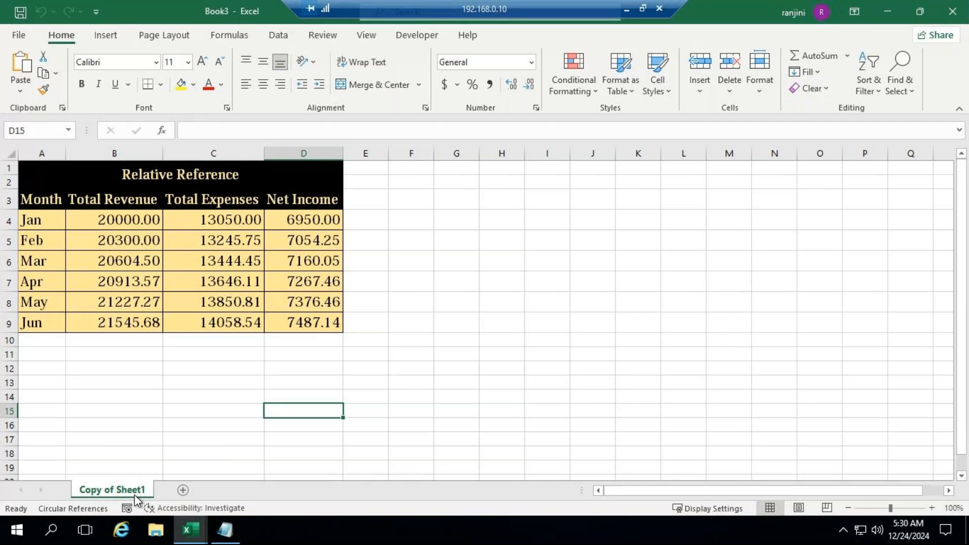
# Switch back to the dec 24 demofile workbook, look at the replies in the GoTo Meeting window and return to Excel
pyautogui.moveTo(190, 529)
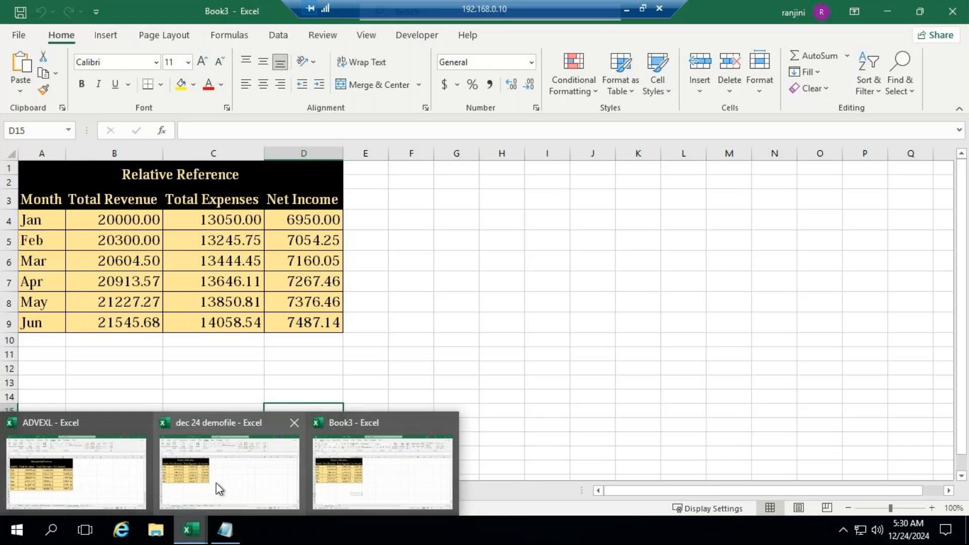
pyautogui.click(225, 426)
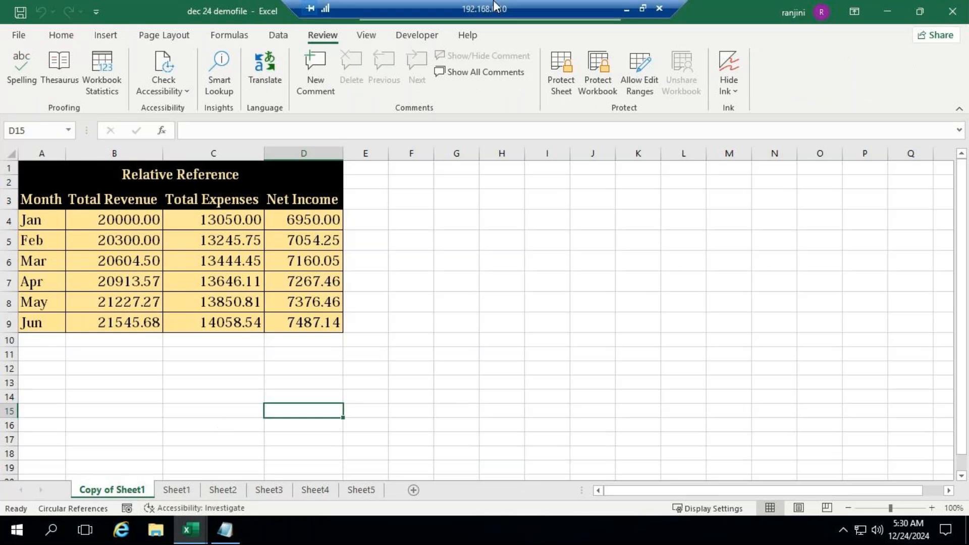
pyautogui.click(626, 10)
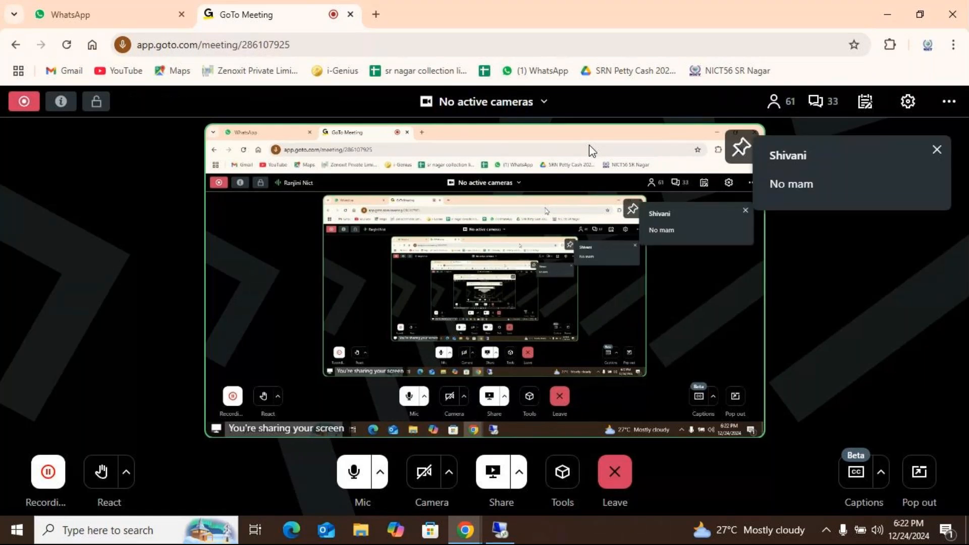
pyautogui.click(500, 530)
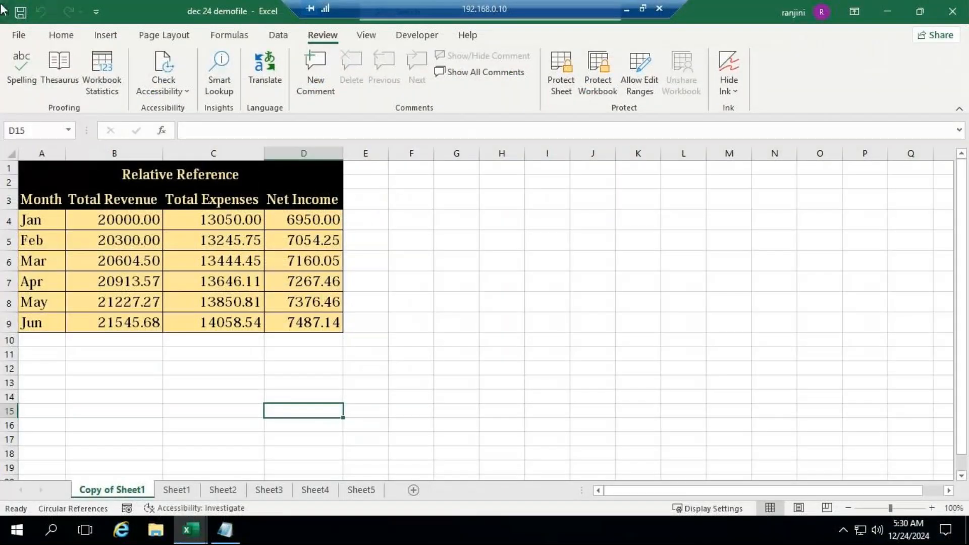
# Switch to the Book3 workbook and close it without saving
pyautogui.moveTo(191, 529)
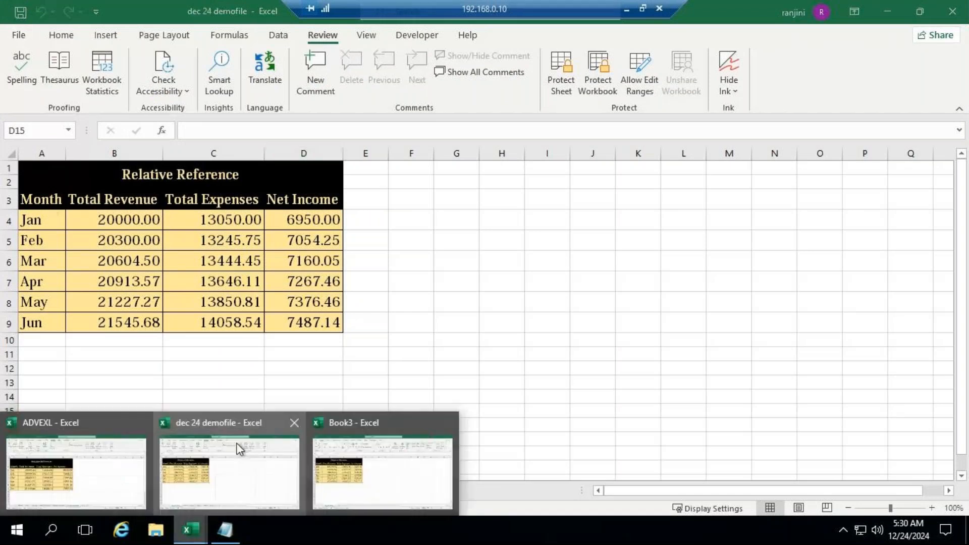
pyautogui.click(297, 418)
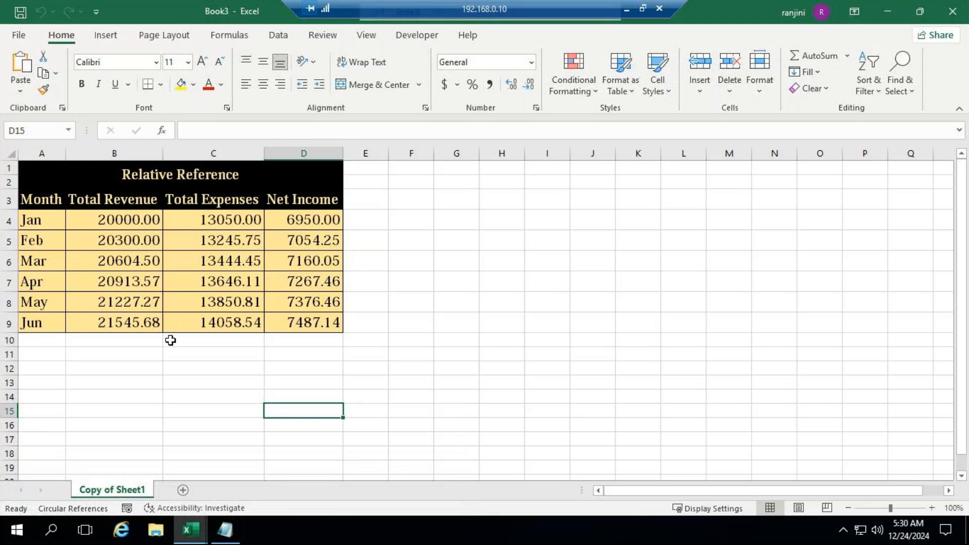
pyautogui.click(941, 18)
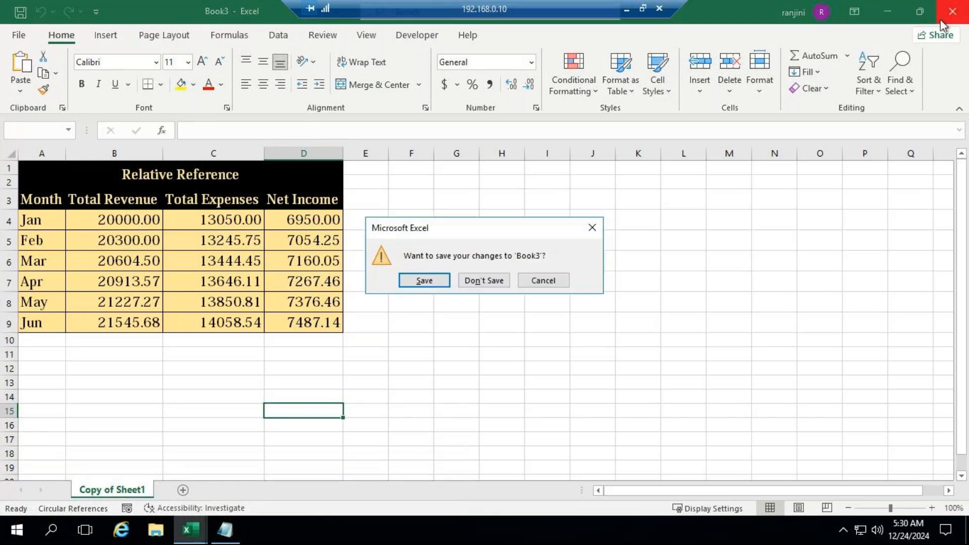
pyautogui.click(494, 281)
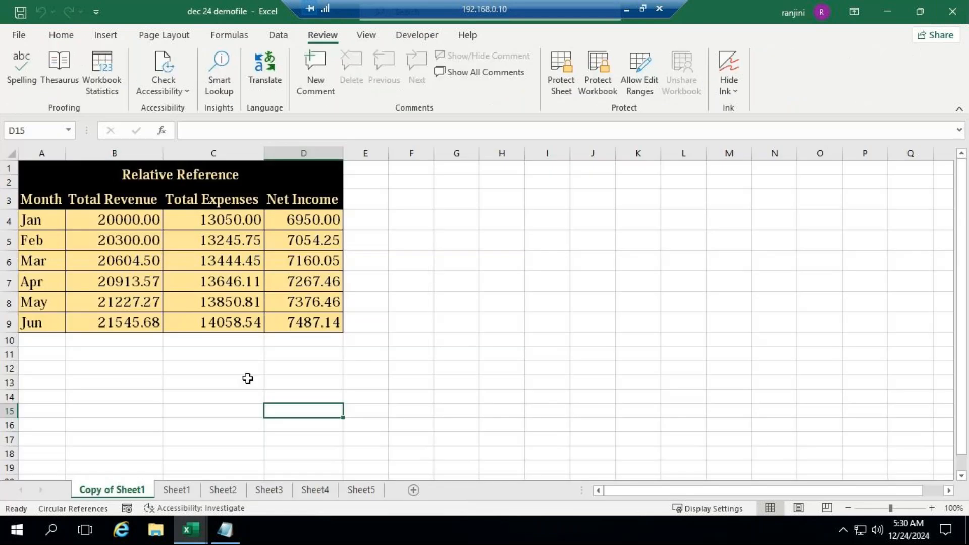
# Hide the "Copy of Sheet1" sheet in dec 24 demofile and unhide it again
pyautogui.rightClick(130, 489)
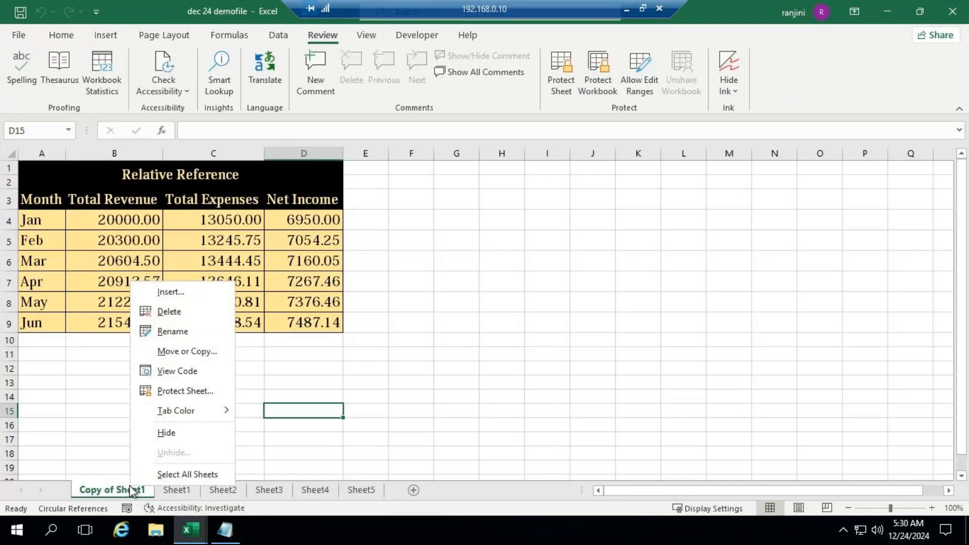
pyautogui.click(166, 432)
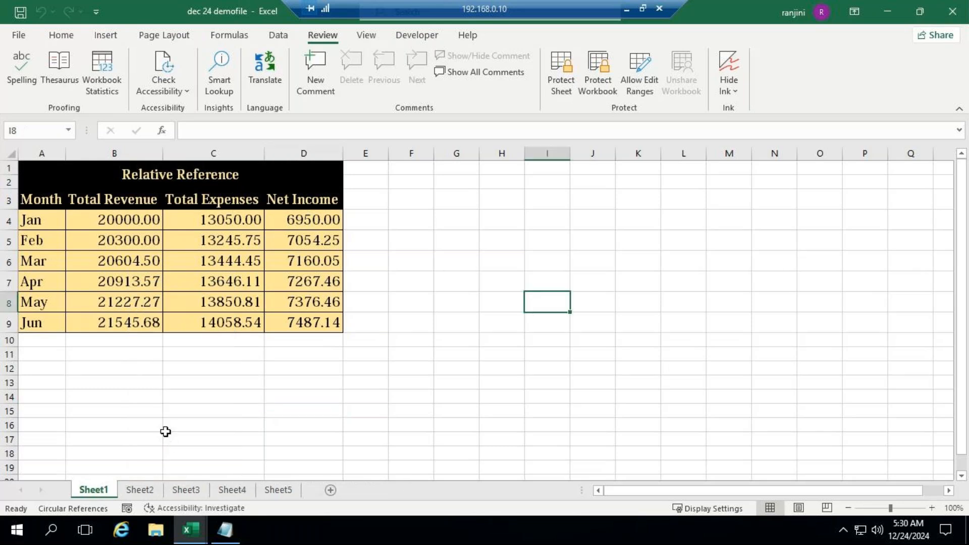
pyautogui.rightClick(96, 491)
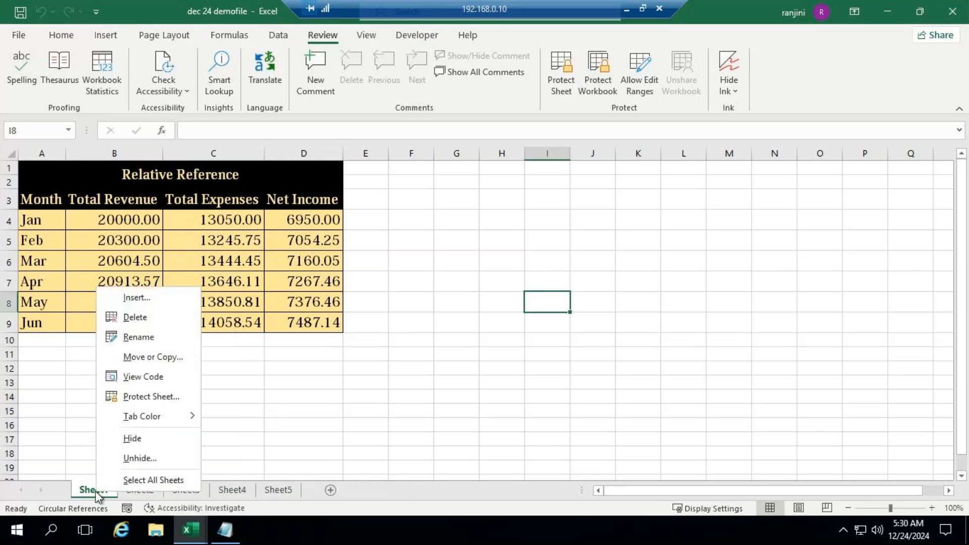
pyautogui.click(155, 458)
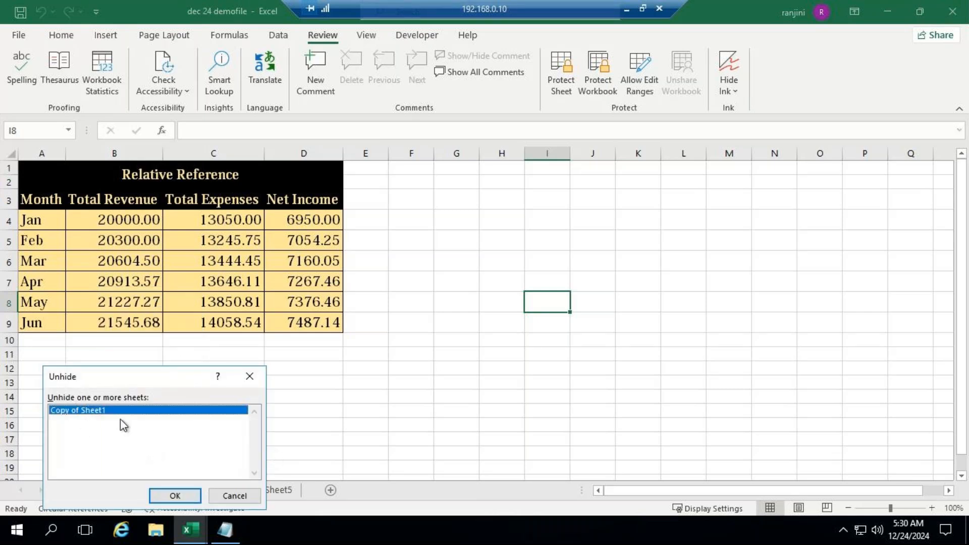
pyautogui.click(190, 498)
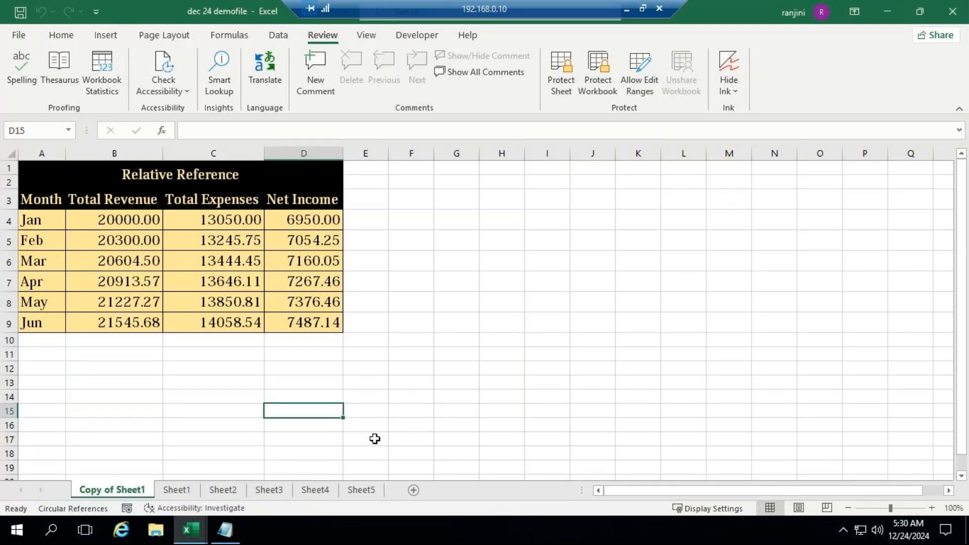
# Look at the replies in the GoTo Meeting window, return briefly to the workbook and bring the meeting back into view
pyautogui.click(627, 10)
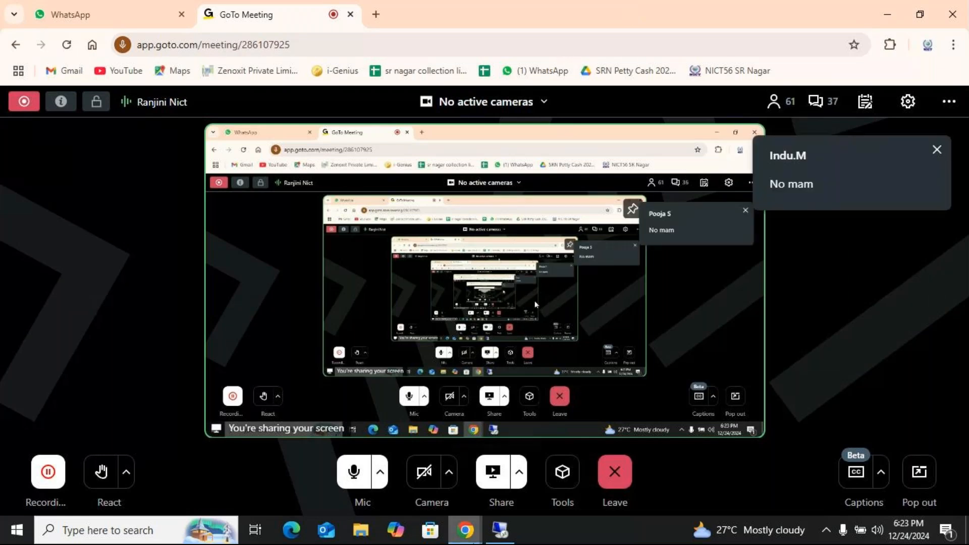
pyautogui.click(513, 531)
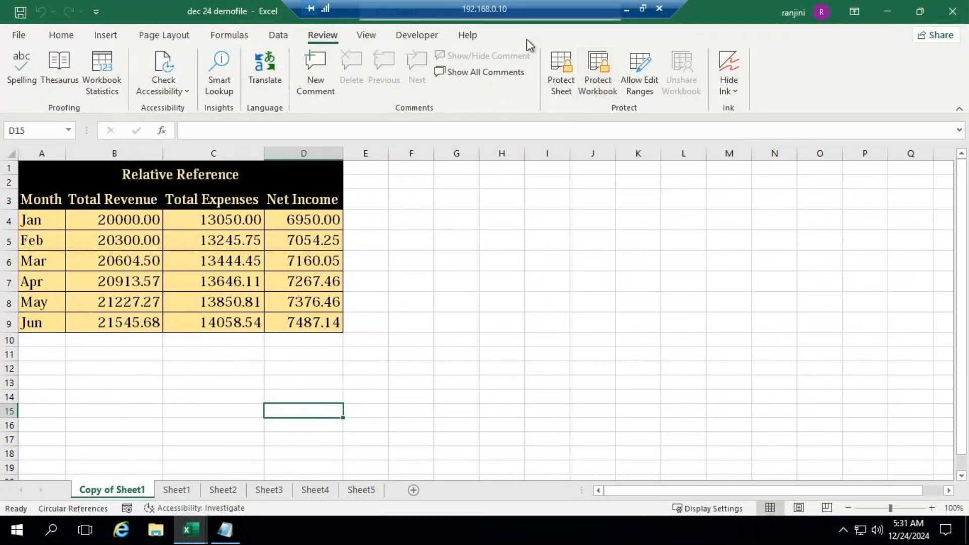
pyautogui.click(627, 10)
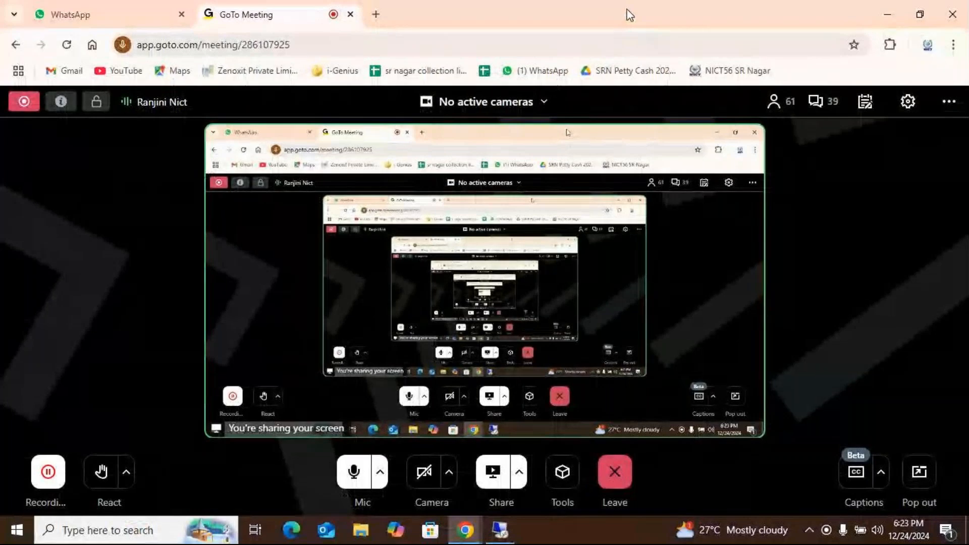
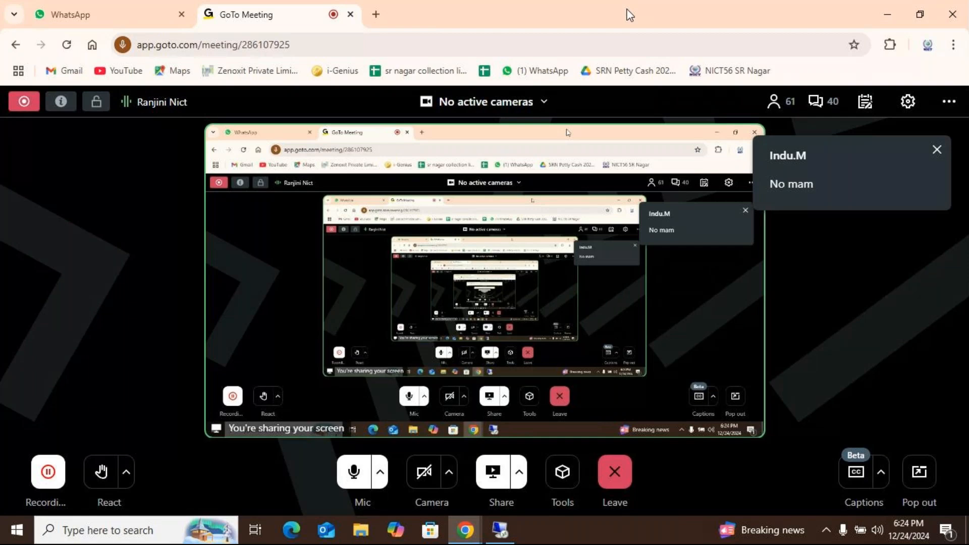
# Return to the dec 24 demofile workbook, switch to Sheet1, and close the workbook without saving the changes
pyautogui.click(500, 530)
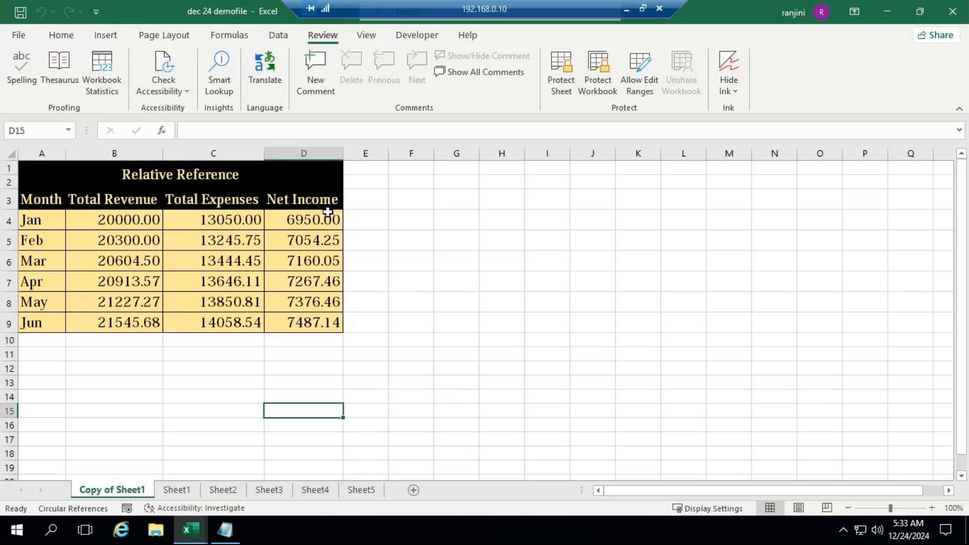
pyautogui.click(188, 492)
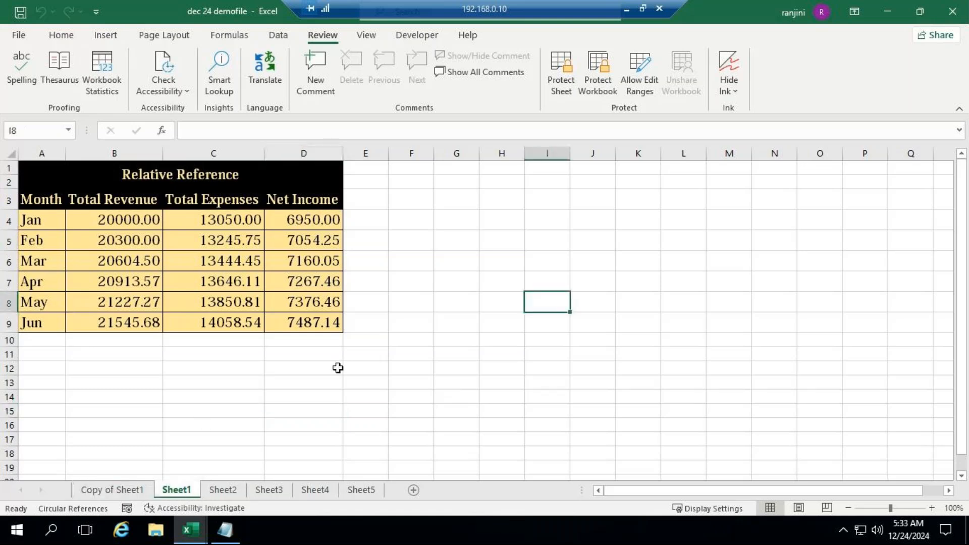
pyautogui.click(360, 367)
pyautogui.hotkey('alt', 'F4')
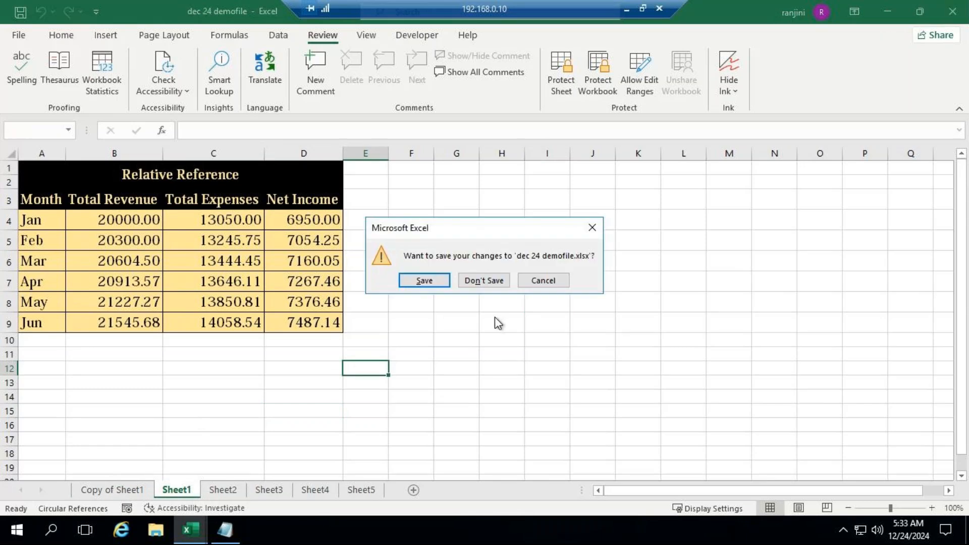
pyautogui.click(493, 284)
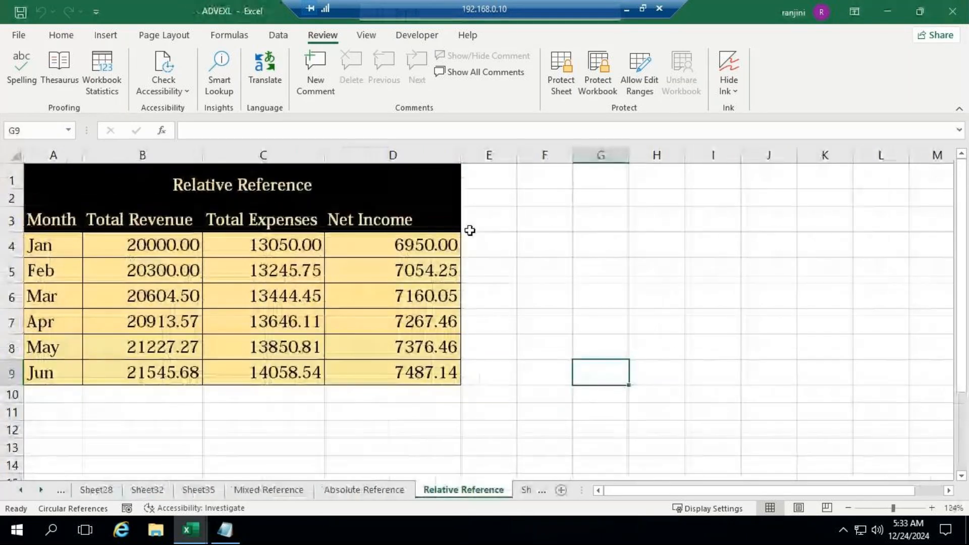
# Copy the table range A3:D9 from ADVEXL's Relative Reference sheet and paste it at A1 of a new blank workbook
pyautogui.click(635, 225)
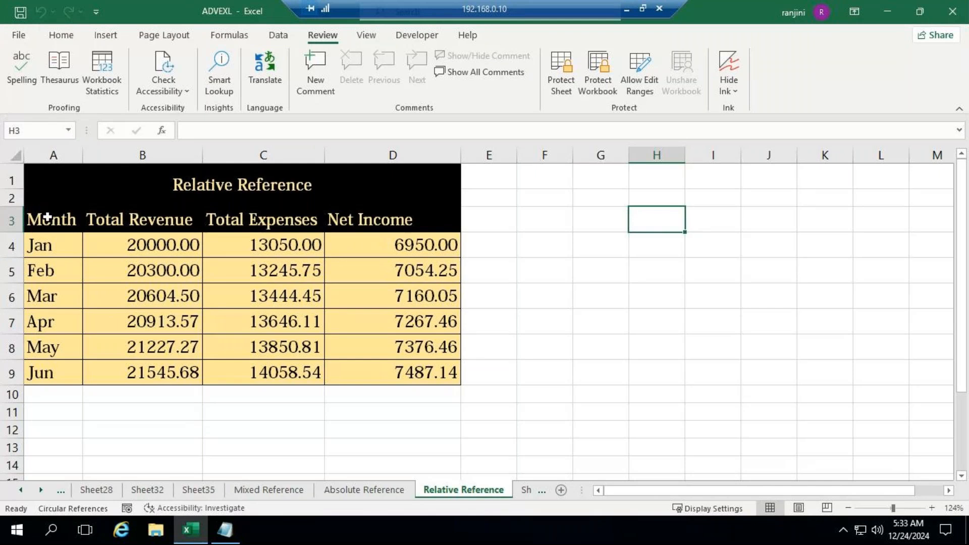
pyautogui.moveTo(47, 218); pyautogui.dragTo(415, 372)
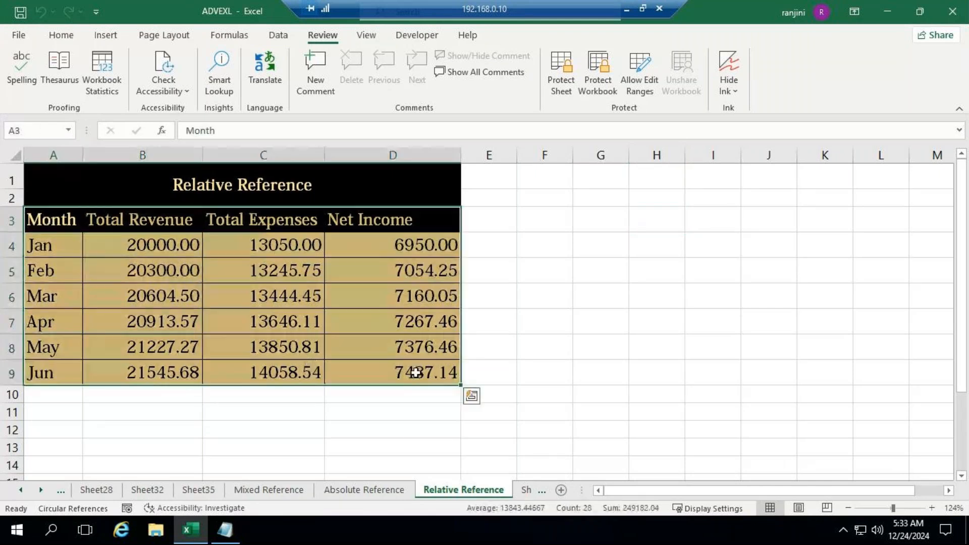
pyautogui.hotkey('ctrl', 'c')
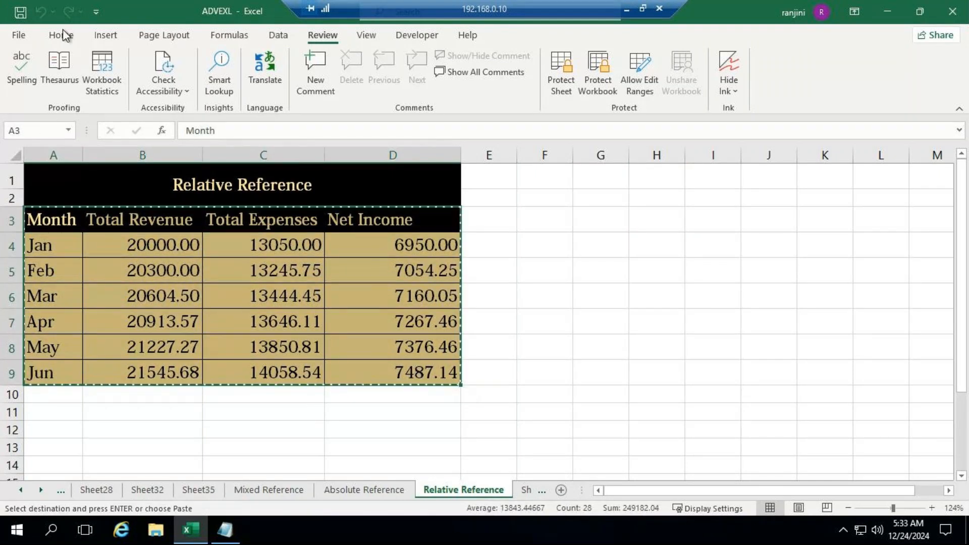
pyautogui.click(18, 37)
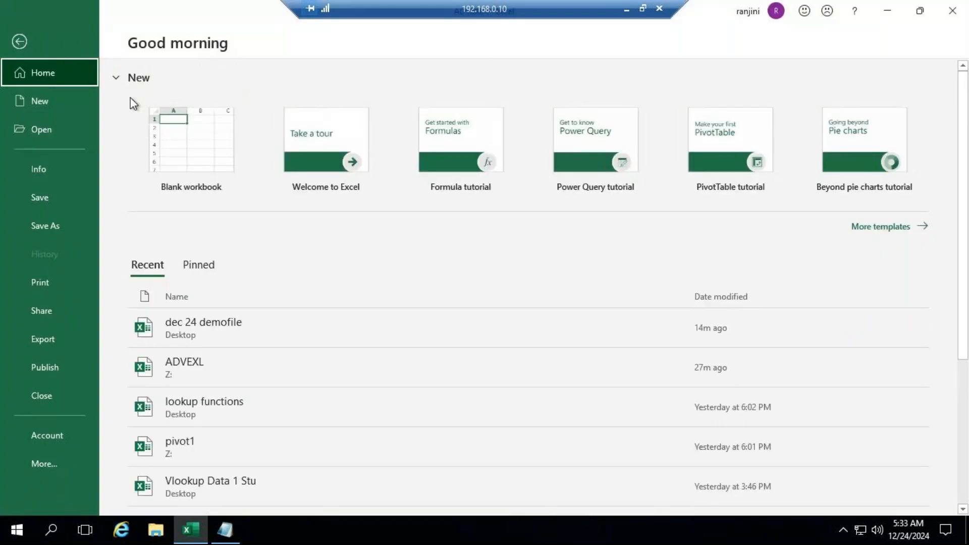
pyautogui.click(189, 144)
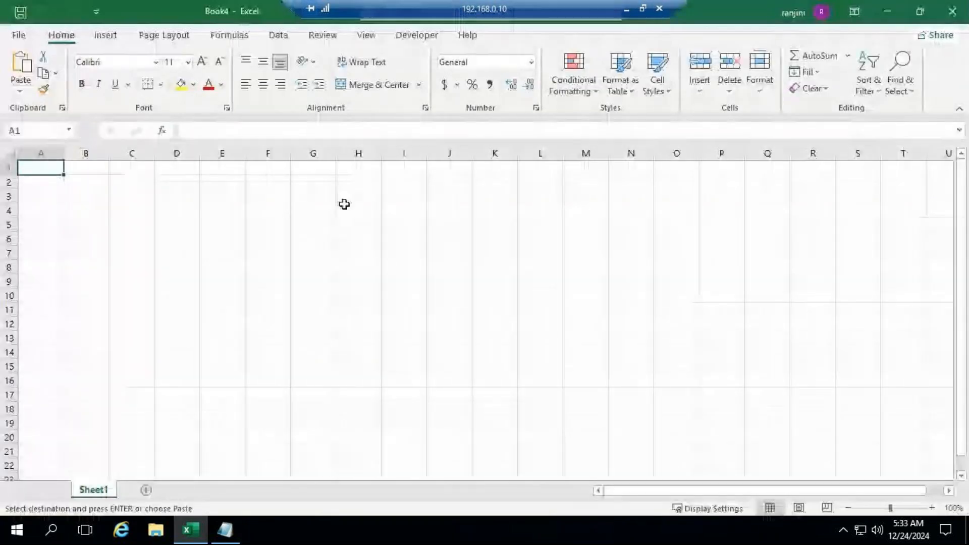
pyautogui.hotkey('ctrl', 'v')
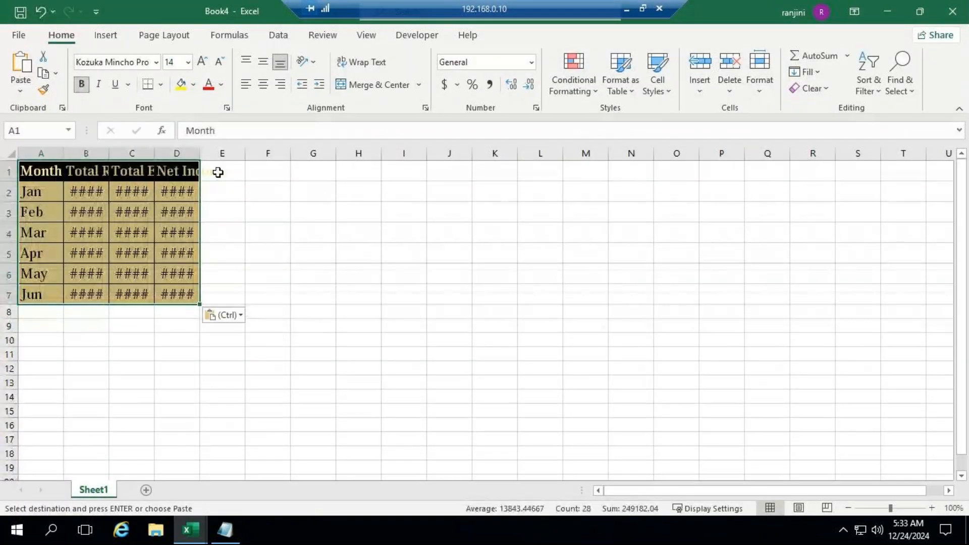
# AutoFit the column widths of the pasted table in columns A to D
pyautogui.click(736, 96)
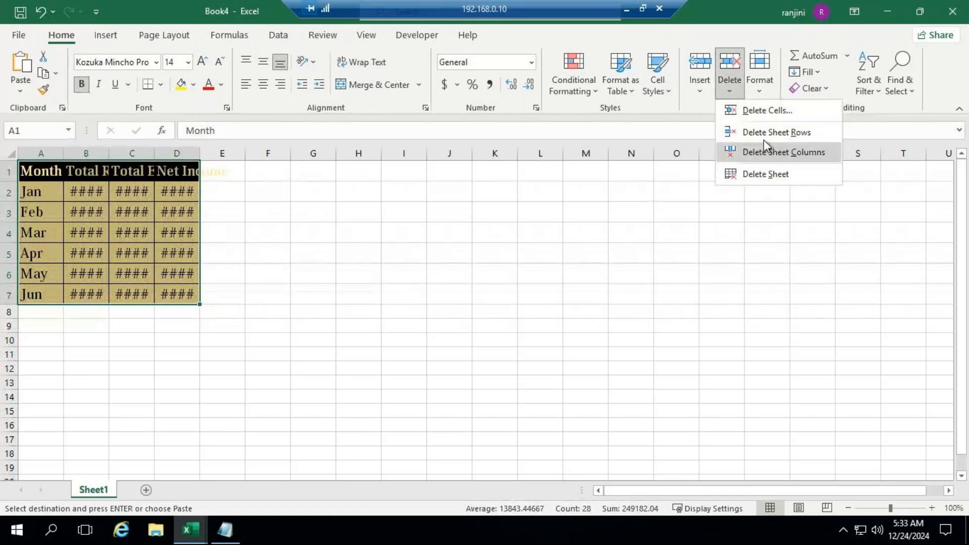
pyautogui.click(761, 86)
pyautogui.click(760, 86)
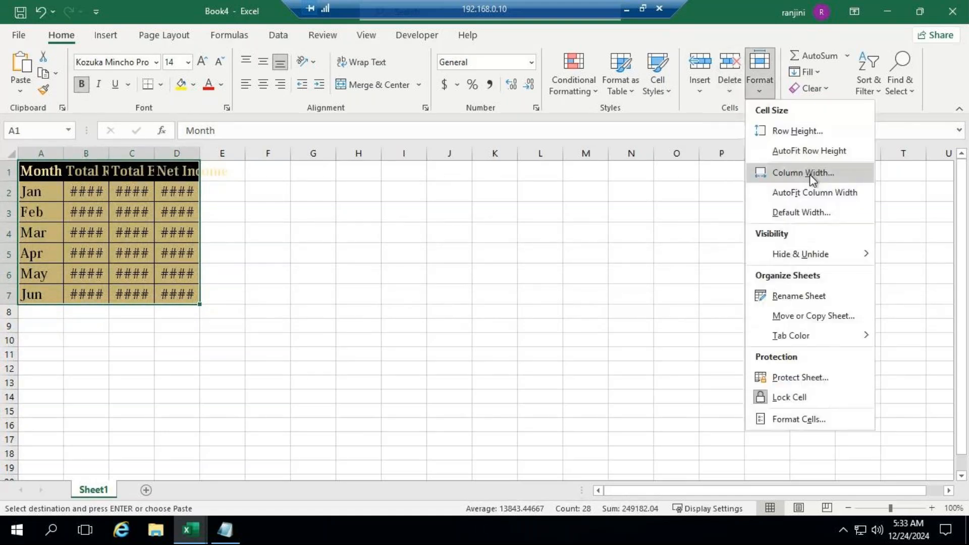
pyautogui.click(808, 191)
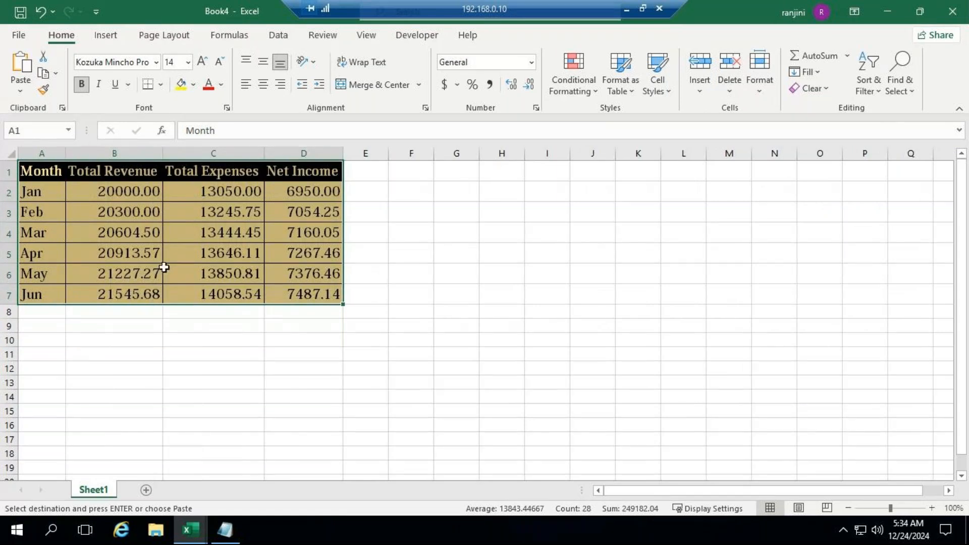
pyautogui.click(897, 506)
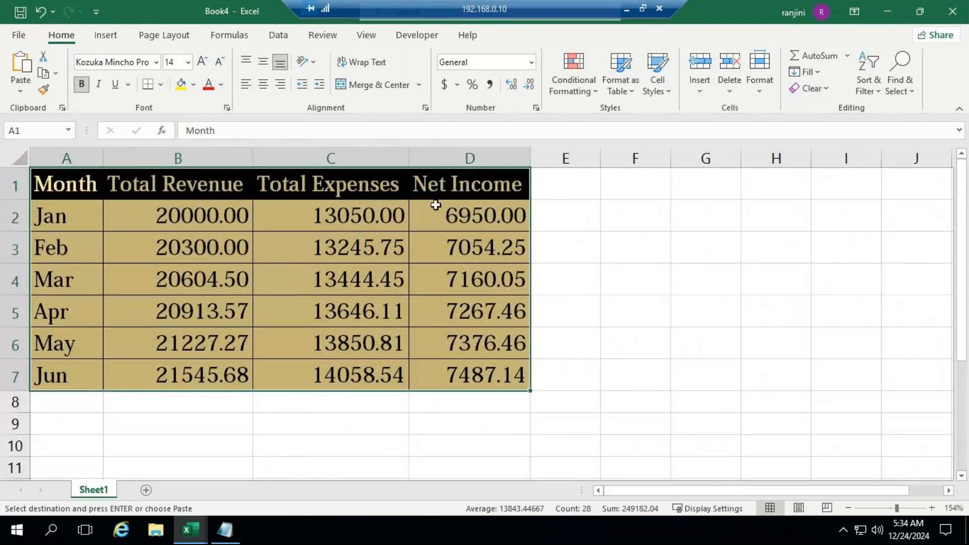
# Clear the Net Income values in D2:D7 and select cell D2
pyautogui.moveTo(479, 218); pyautogui.dragTo(487, 389)
pyautogui.press('Delete')
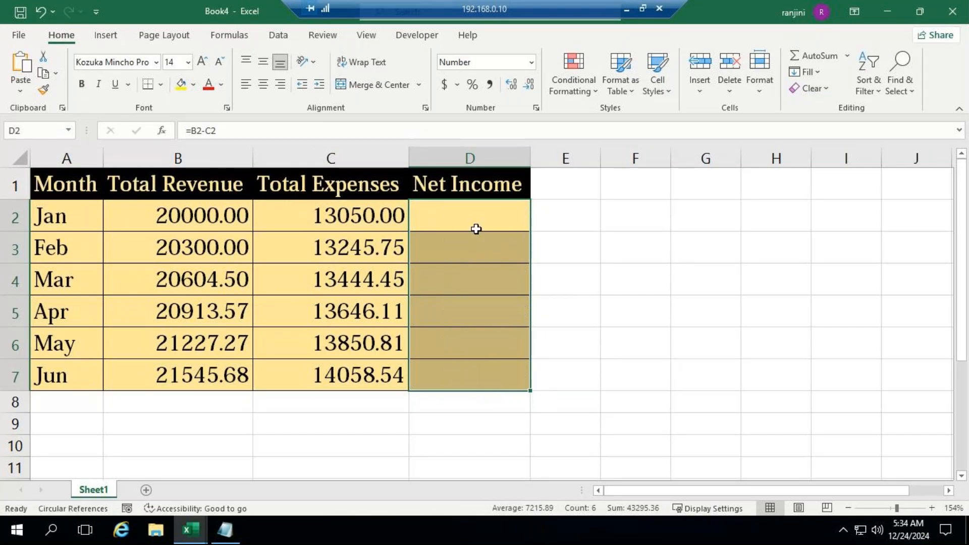
pyautogui.click(476, 229)
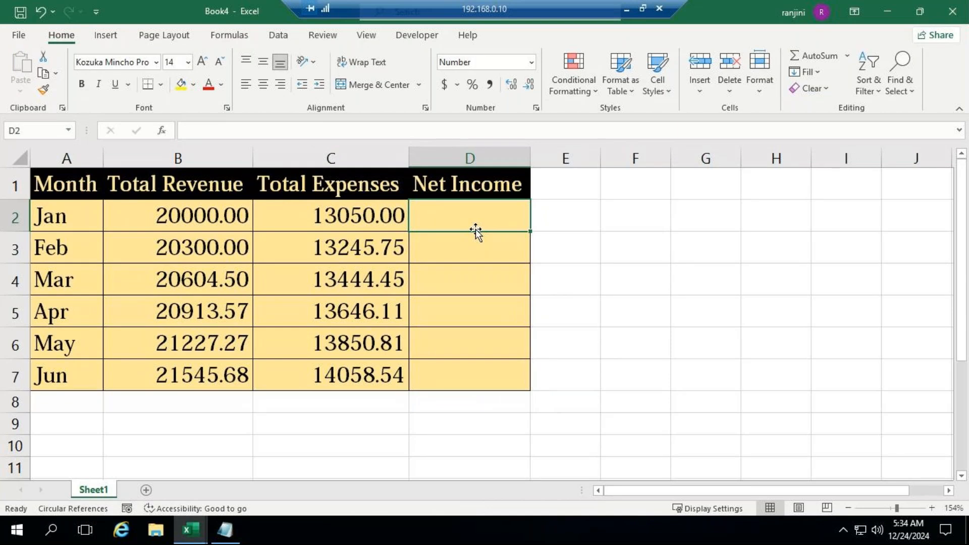
# Look at the participants' replies in the GoTo Meeting window and return to the new workbook
pyautogui.click(628, 10)
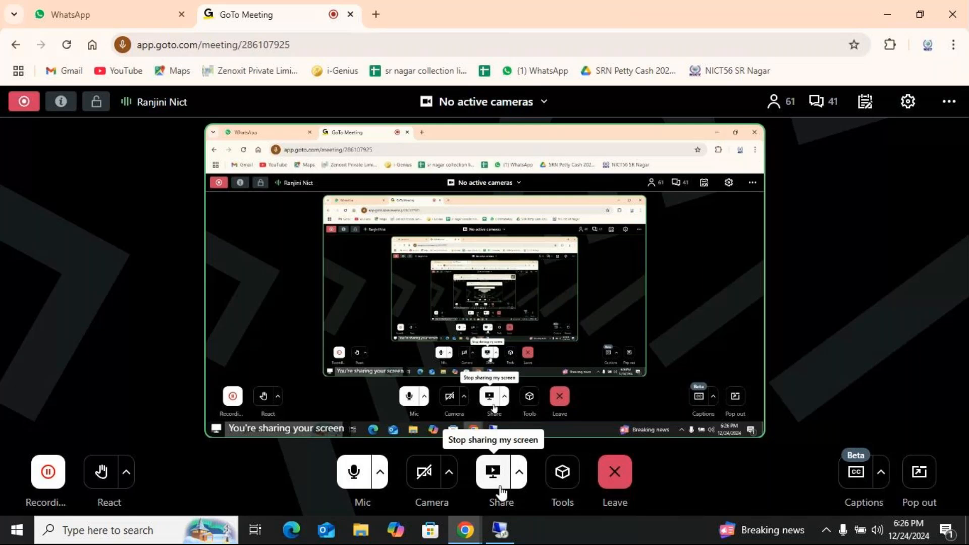
pyautogui.click(508, 533)
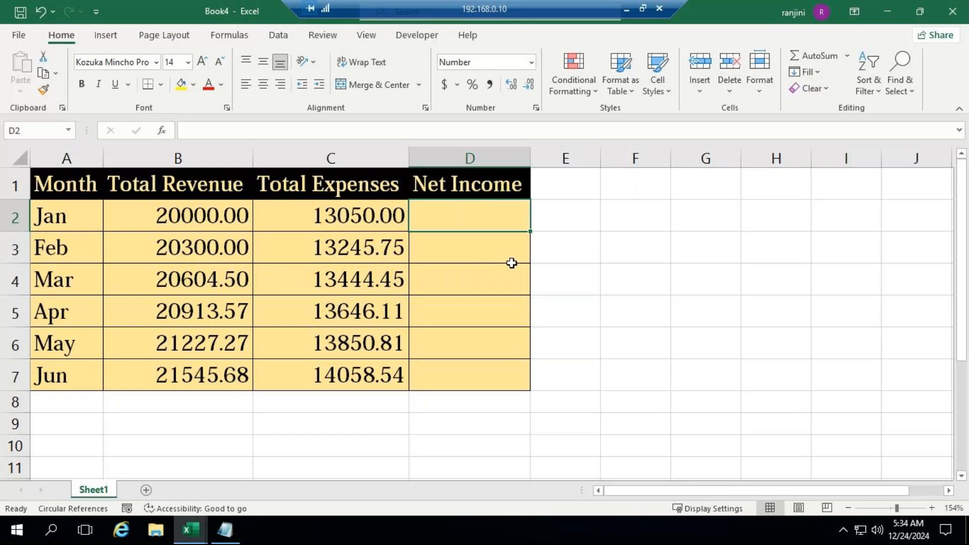
pyautogui.click(626, 9)
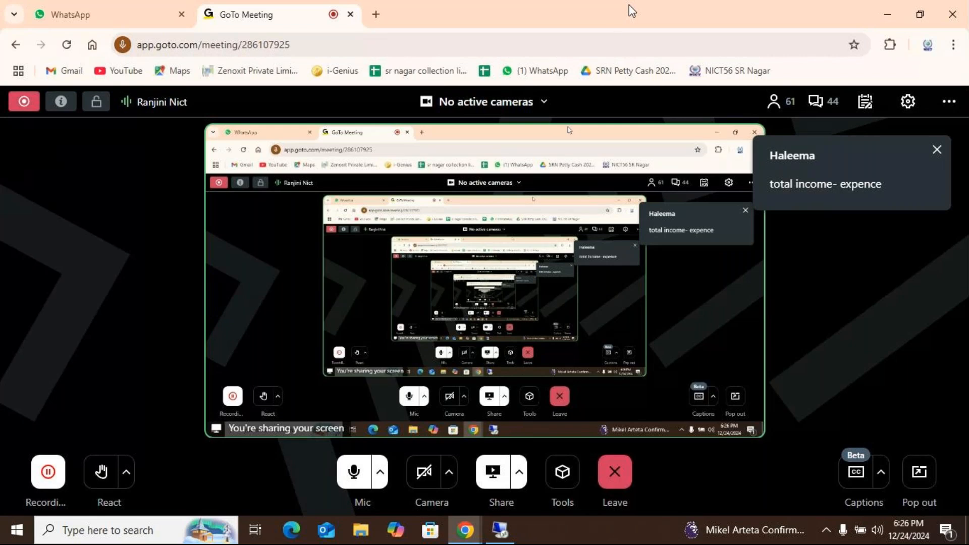
pyautogui.click(500, 528)
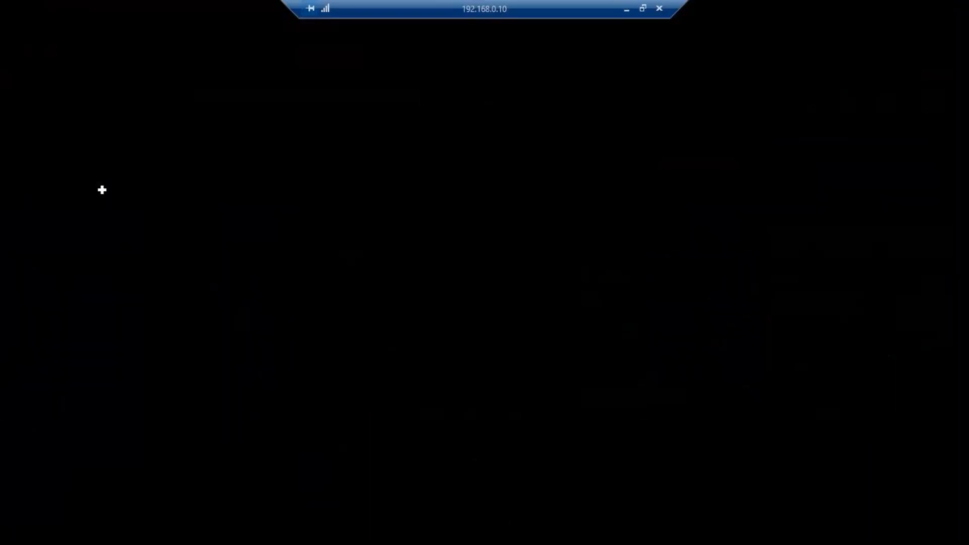
pyautogui.click(628, 8)
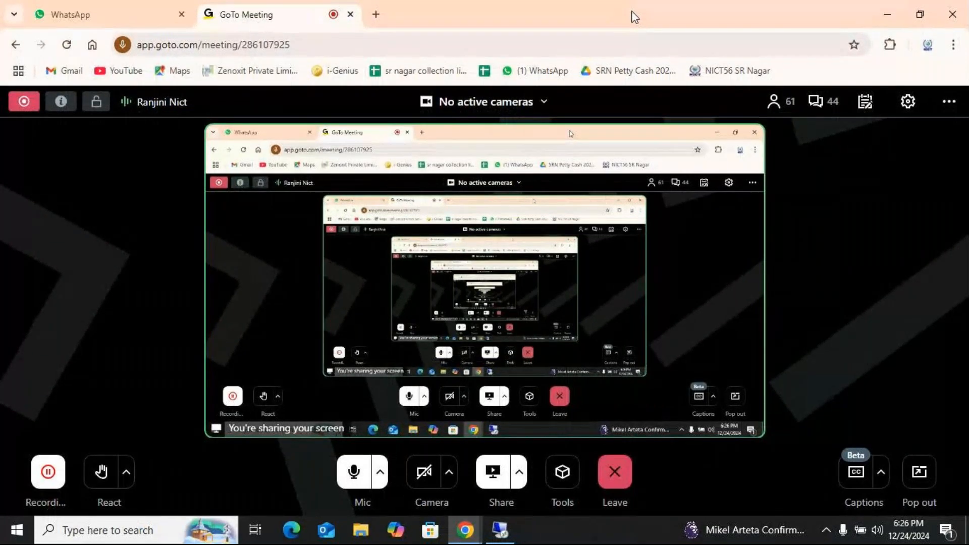
pyautogui.moveTo(499, 530)
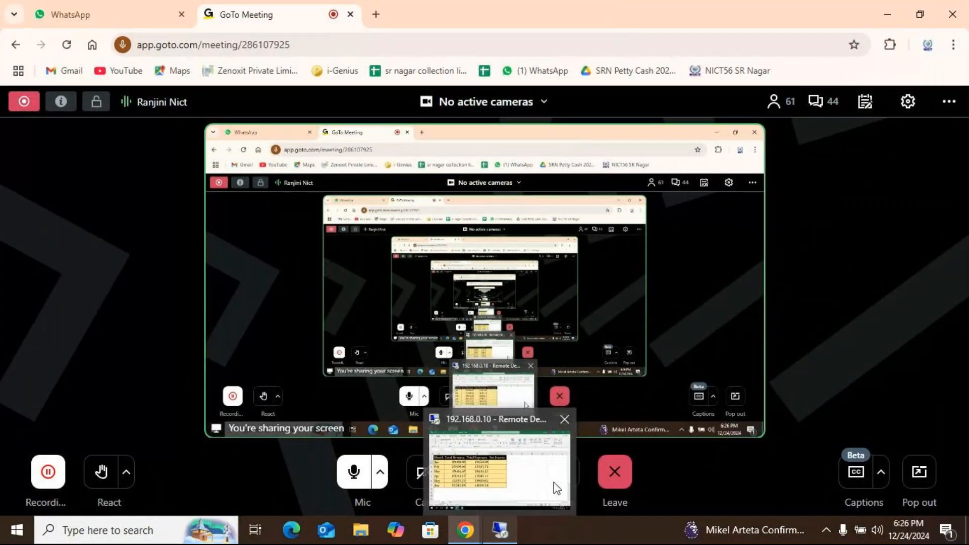
pyautogui.click(501, 538)
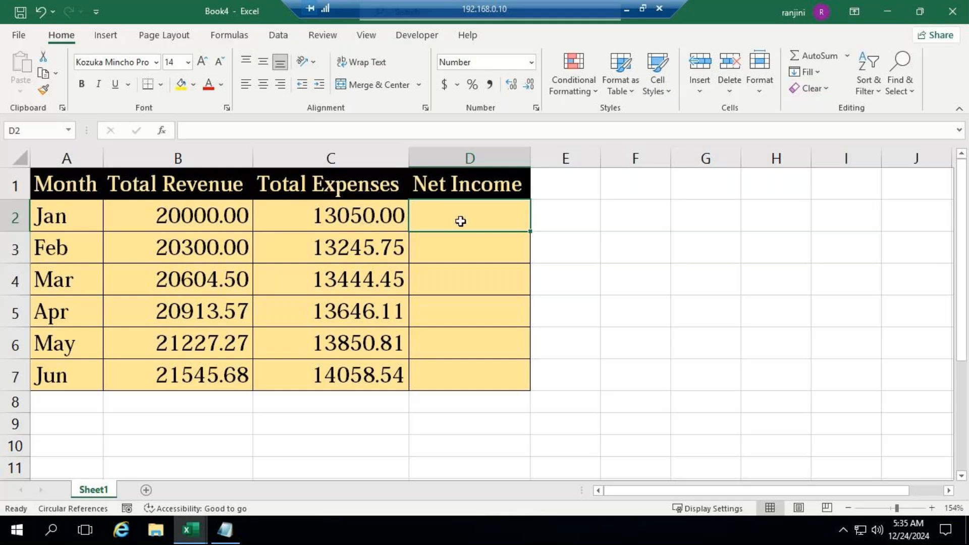
# Enter the formula =B2-C2 in D2 and fill it down the Net Income column to D7
pyautogui.write('=')
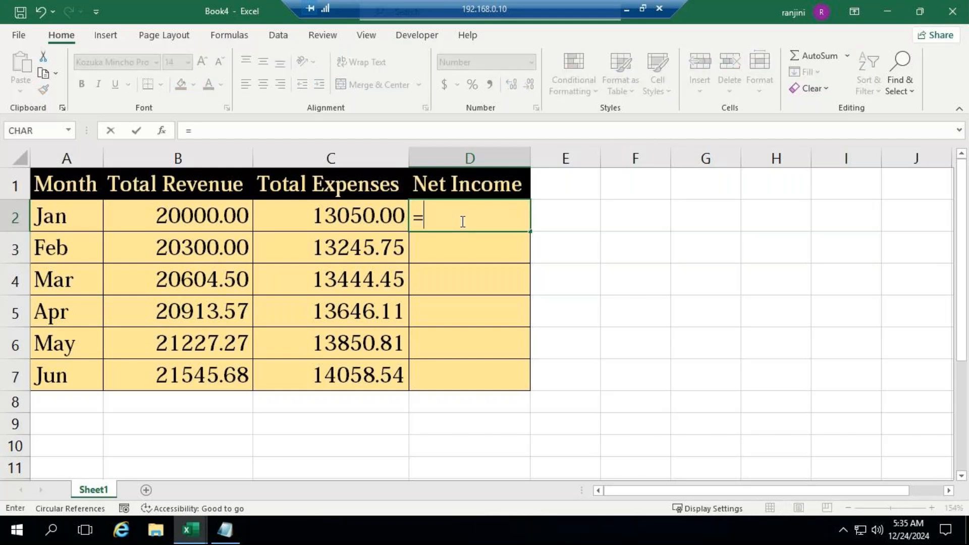
pyautogui.write('b')
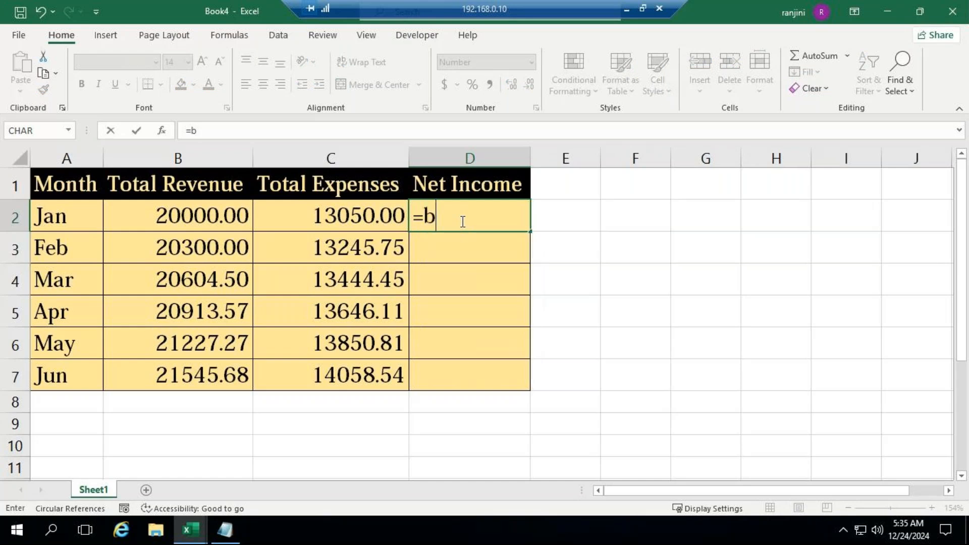
pyautogui.write('2-')
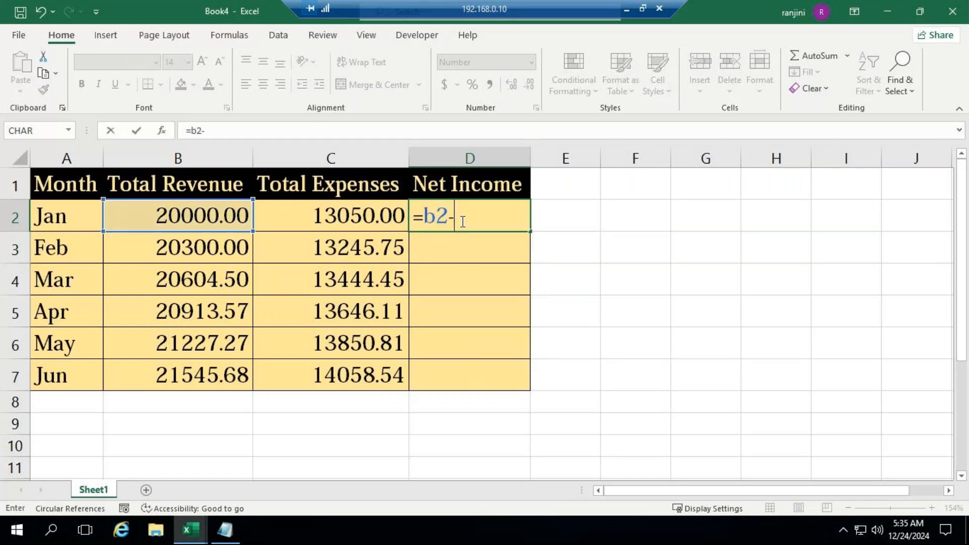
pyautogui.press('Left')
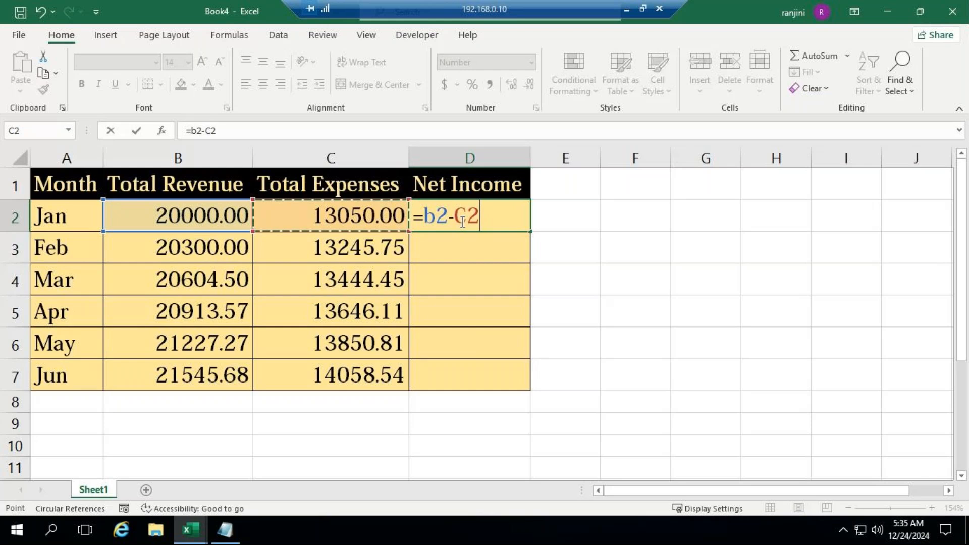
pyautogui.hotkey('ctrl', 'Return')
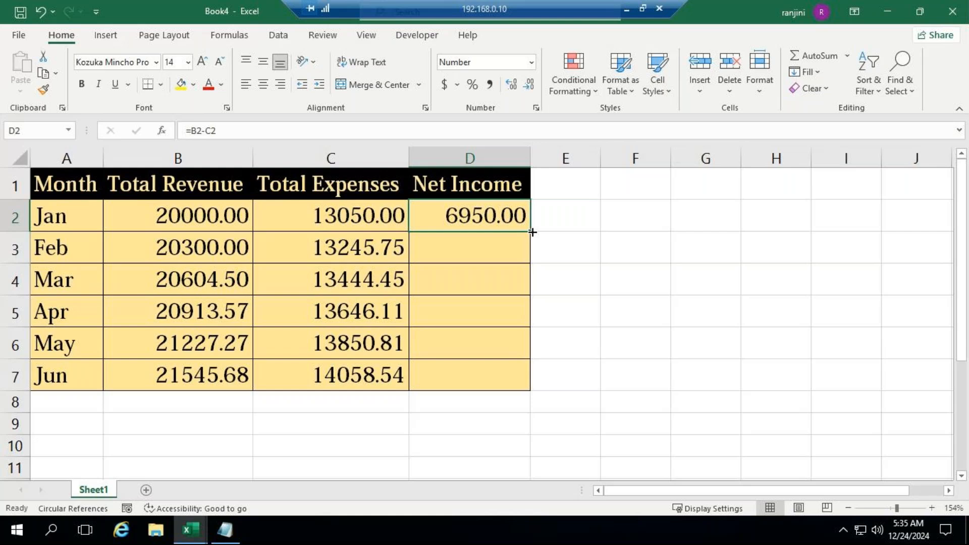
pyautogui.doubleClick(531, 232)
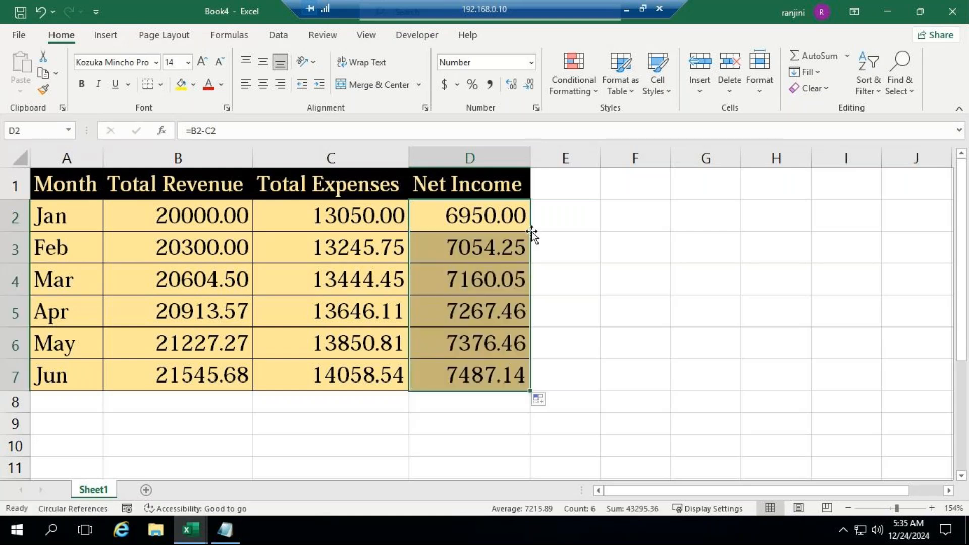
# Examine the filled formulas in the Net Income cells D3, D4, D5 and D7
pyautogui.click(450, 248)
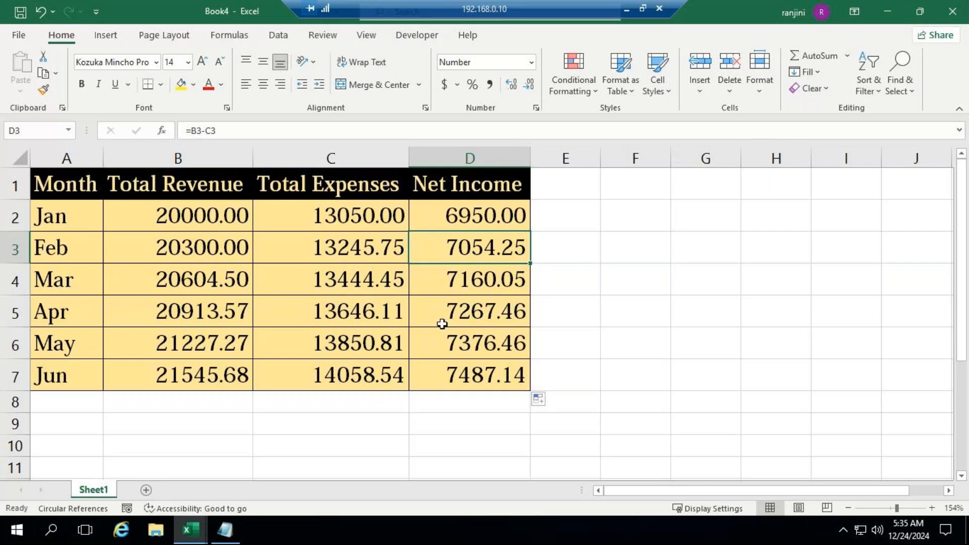
pyautogui.click(453, 279)
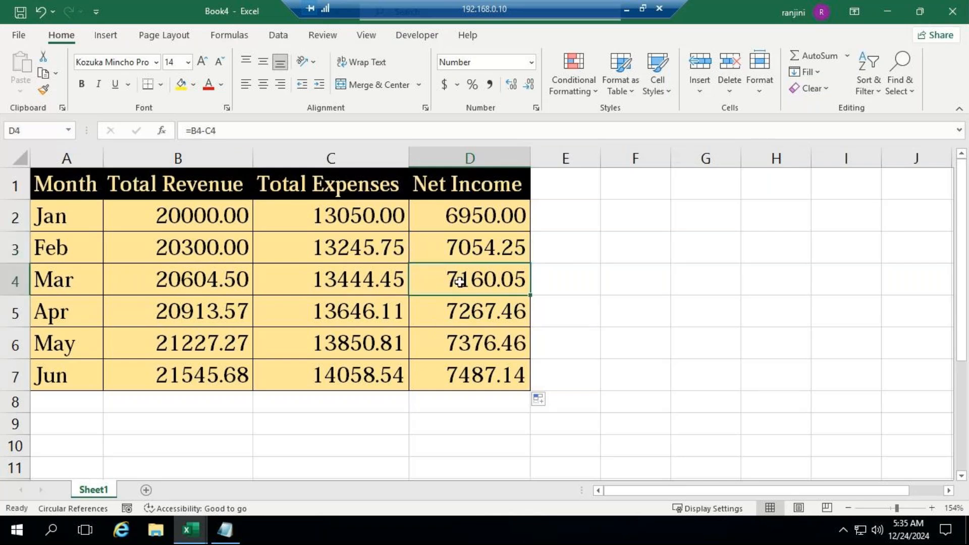
pyautogui.click(463, 311)
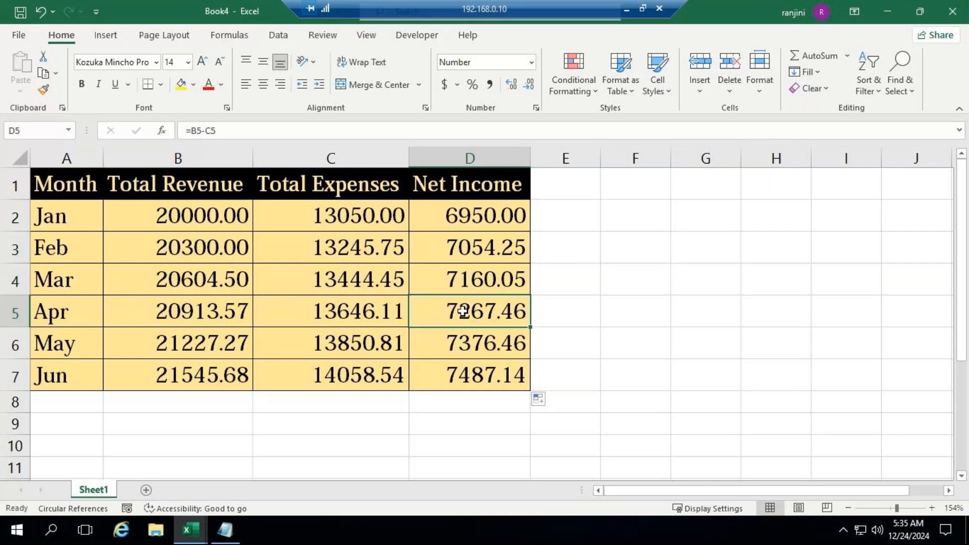
pyautogui.click(472, 375)
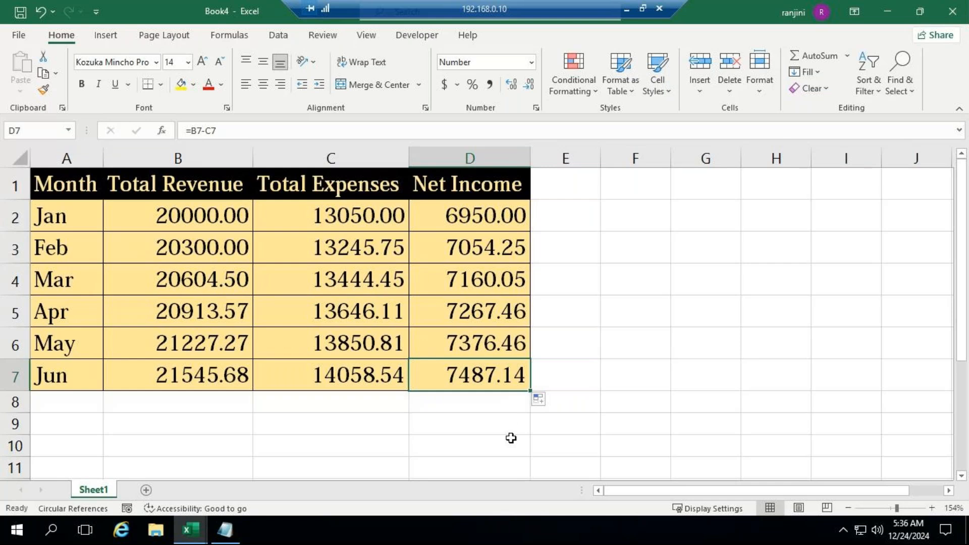
# Delete the Net Income formulas from D2:D7 and reselect the January cell
pyautogui.click(492, 215)
pyautogui.moveTo(492, 215); pyautogui.dragTo(514, 379)
pyautogui.press('Delete')
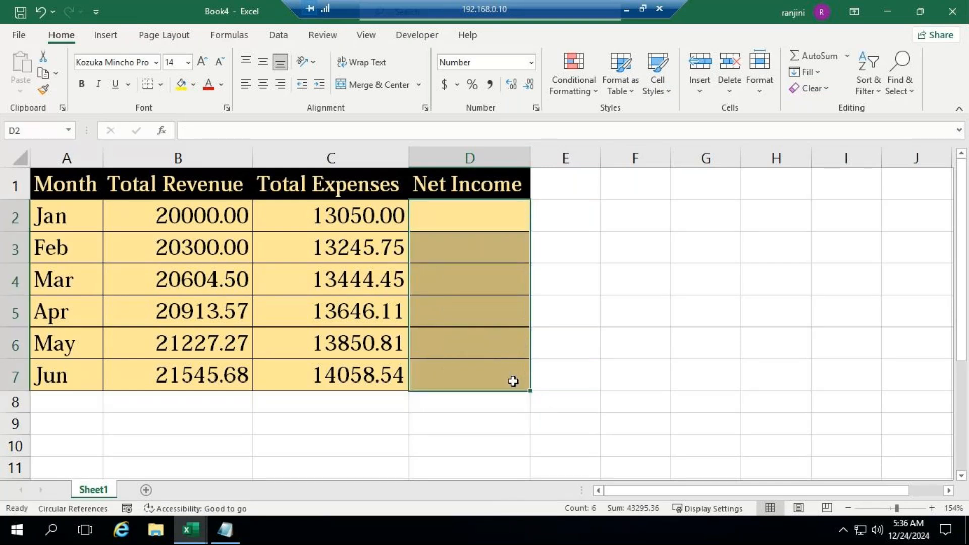
pyautogui.click(487, 221)
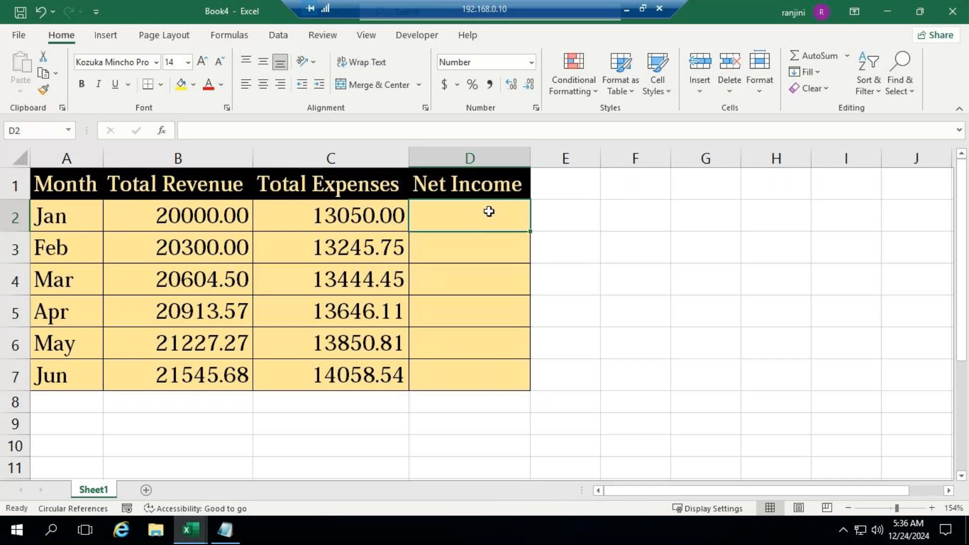
pyautogui.click(634, 232)
pyautogui.moveTo(499, 217); pyautogui.dragTo(470, 384)
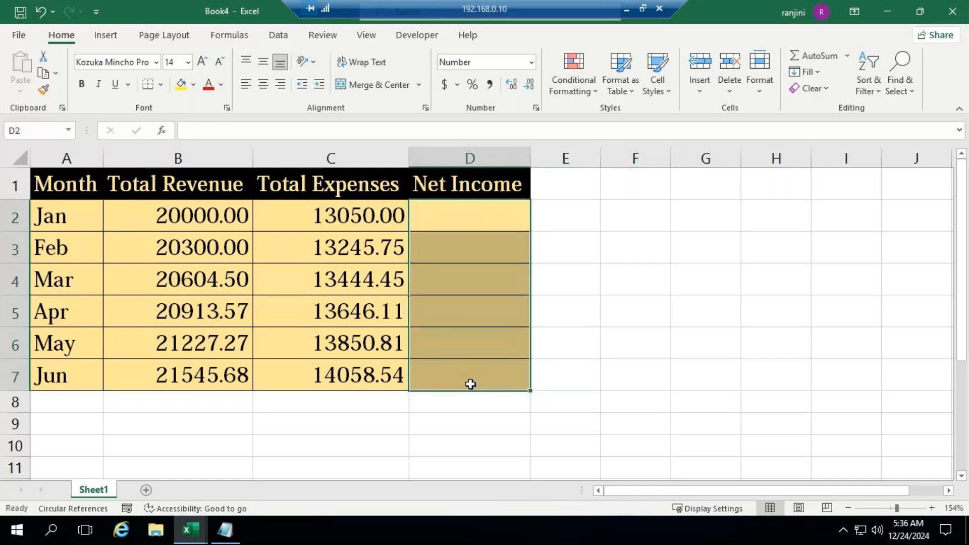
pyautogui.click(441, 213)
pyautogui.moveTo(439, 218); pyautogui.dragTo(449, 379)
pyautogui.write('=')
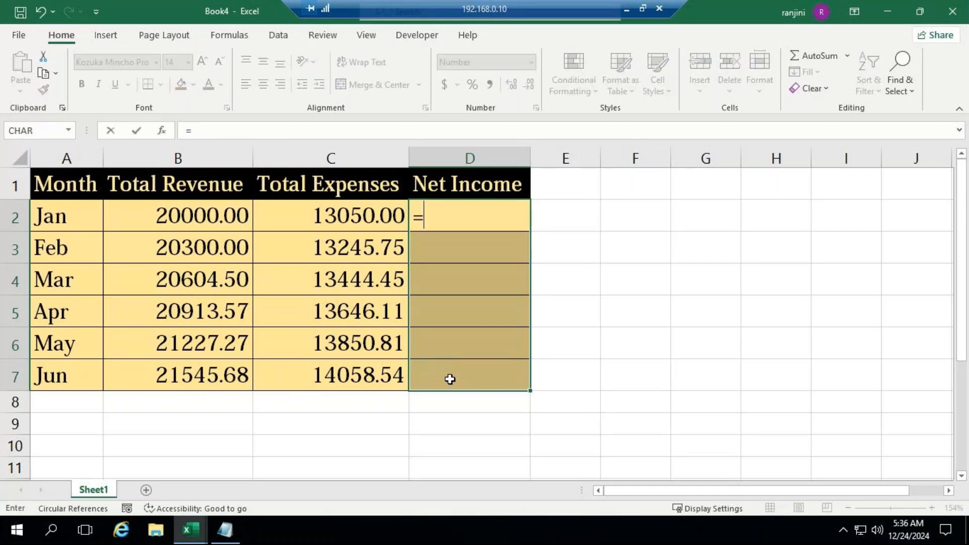
pyautogui.press('Escape')
pyautogui.click(619, 292)
pyautogui.moveTo(505, 217); pyautogui.dragTo(491, 372)
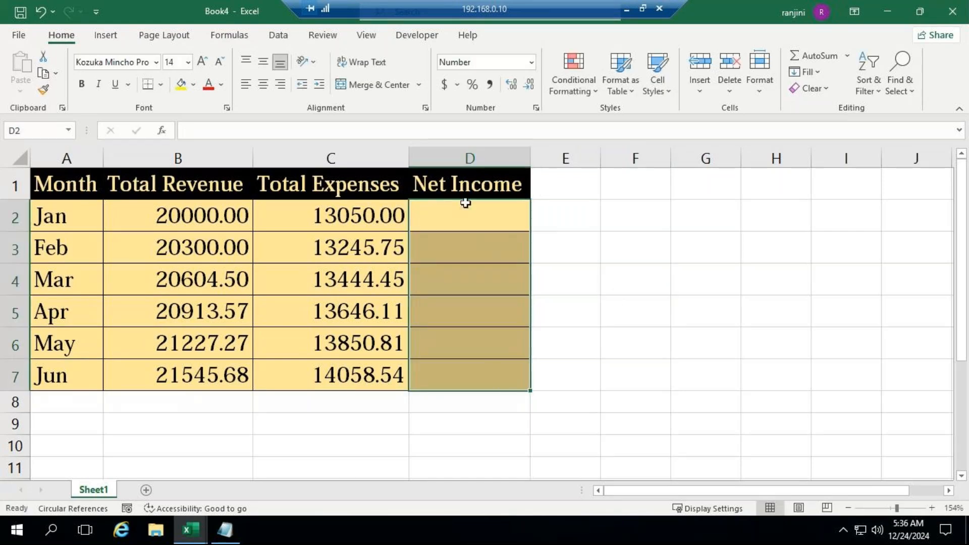
pyautogui.click(659, 235)
# Enter the formula =B2-C2 into all the Net Income cells D2:D7 at once
pyautogui.moveTo(473, 207); pyautogui.dragTo(487, 378)
pyautogui.write('=')
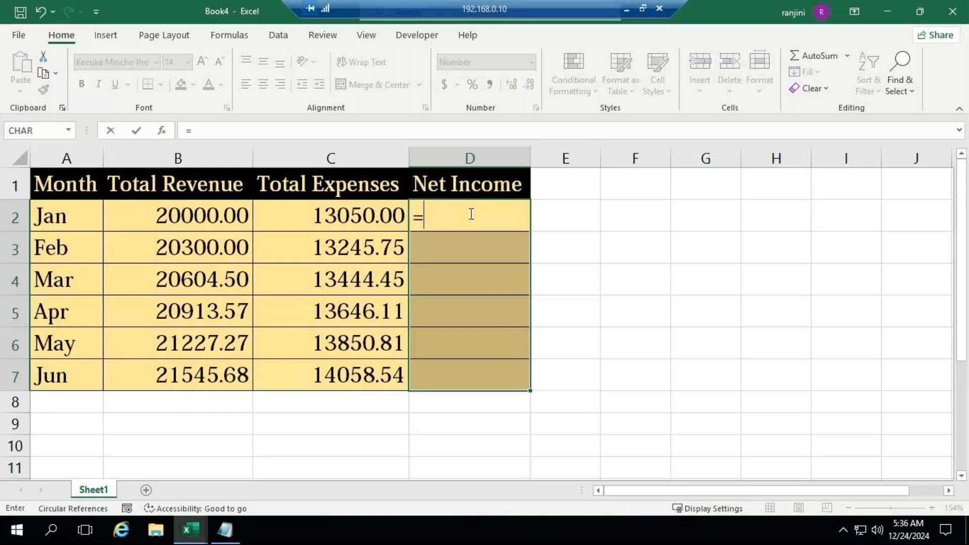
pyautogui.press('Left')
pyautogui.press('Left')
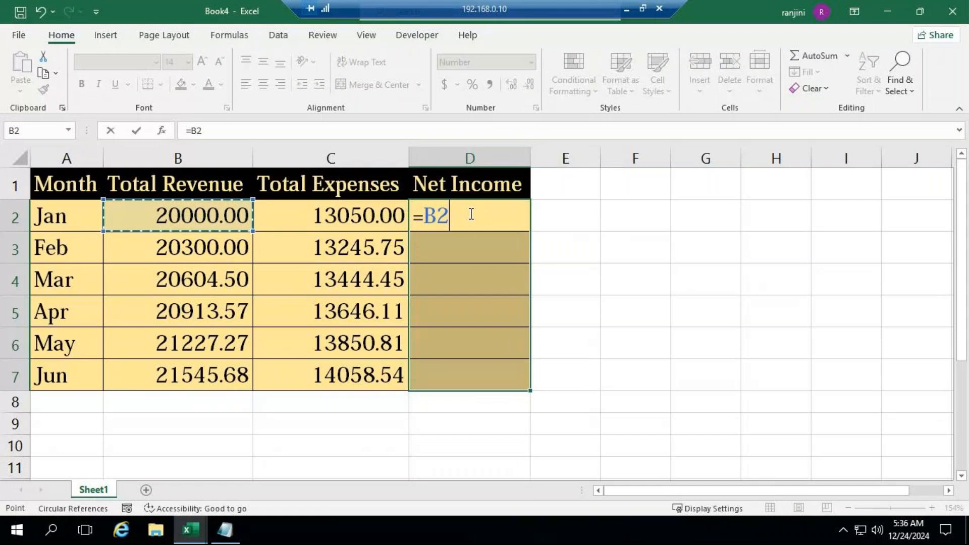
pyautogui.write('-')
pyautogui.press('Left')
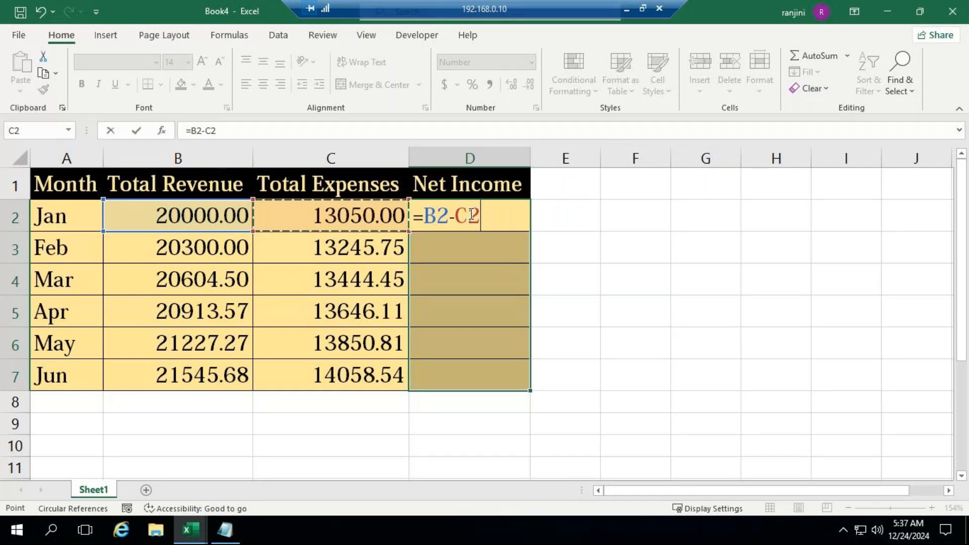
pyautogui.hotkey('ctrl', 'Return')
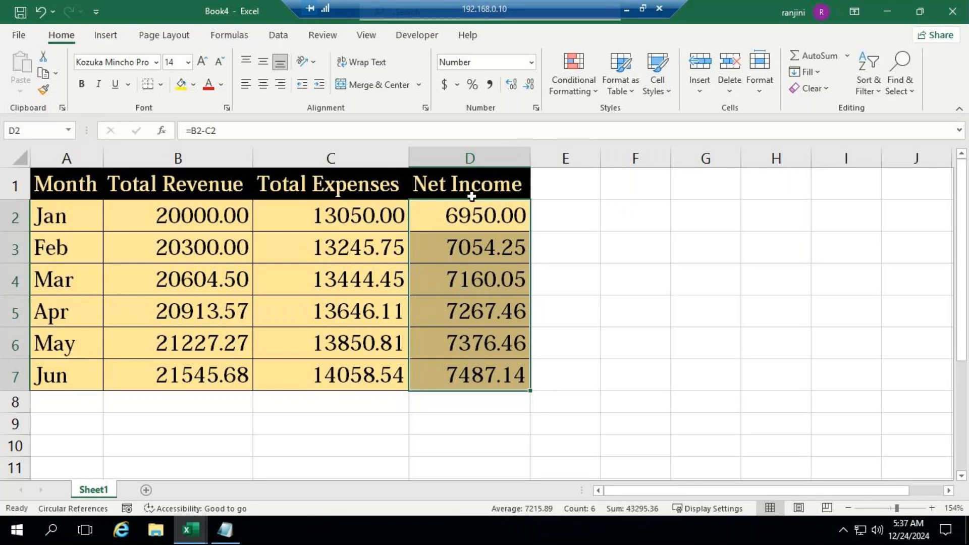
# Examine the Net Income formulas in D3, D4, D5 and D2, and check the GoTo Meeting window for participants' replies
pyautogui.click(459, 247)
pyautogui.click(459, 281)
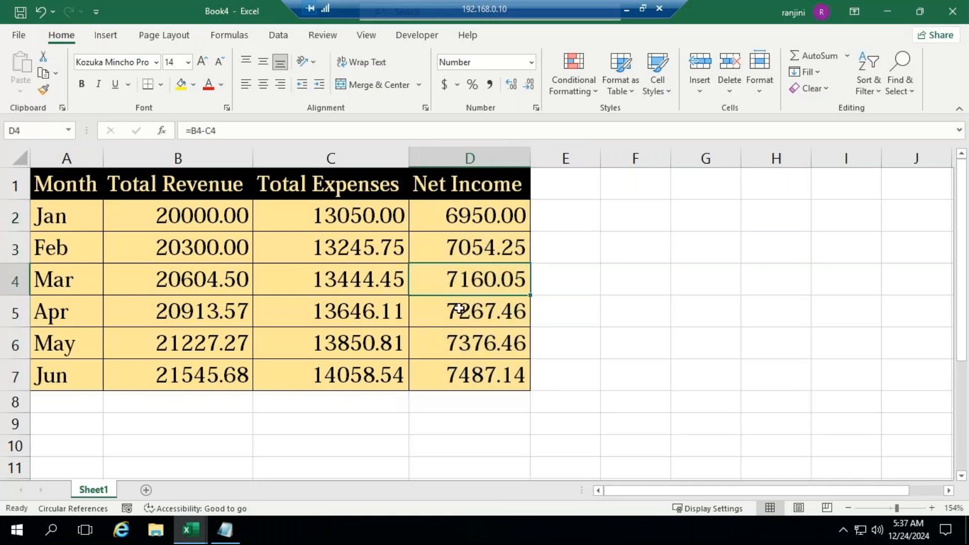
pyautogui.click(459, 308)
pyautogui.click(465, 223)
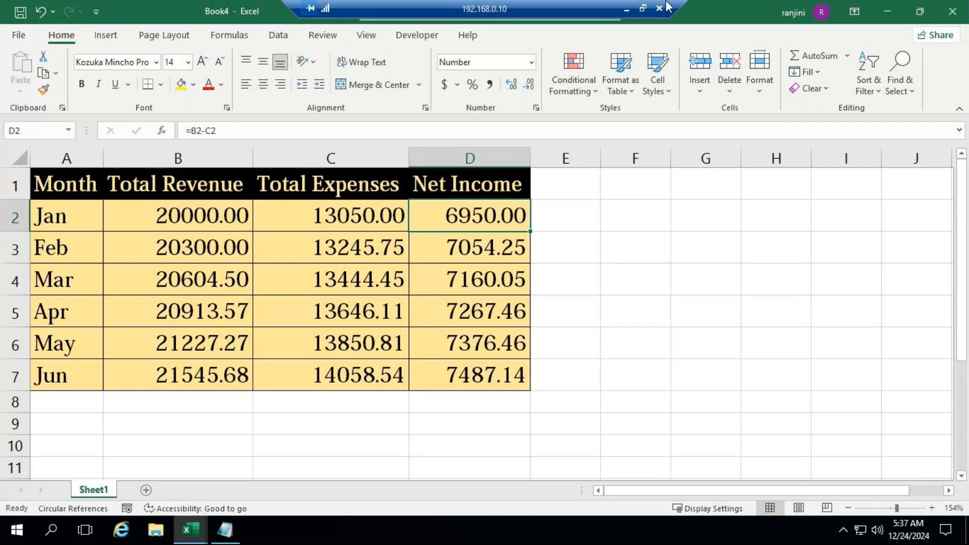
pyautogui.click(627, 9)
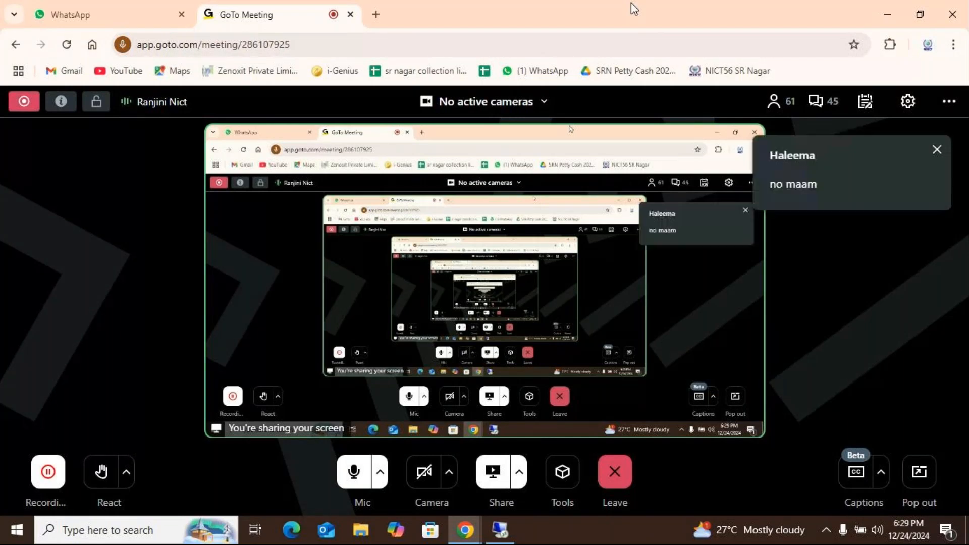
pyautogui.click(493, 533)
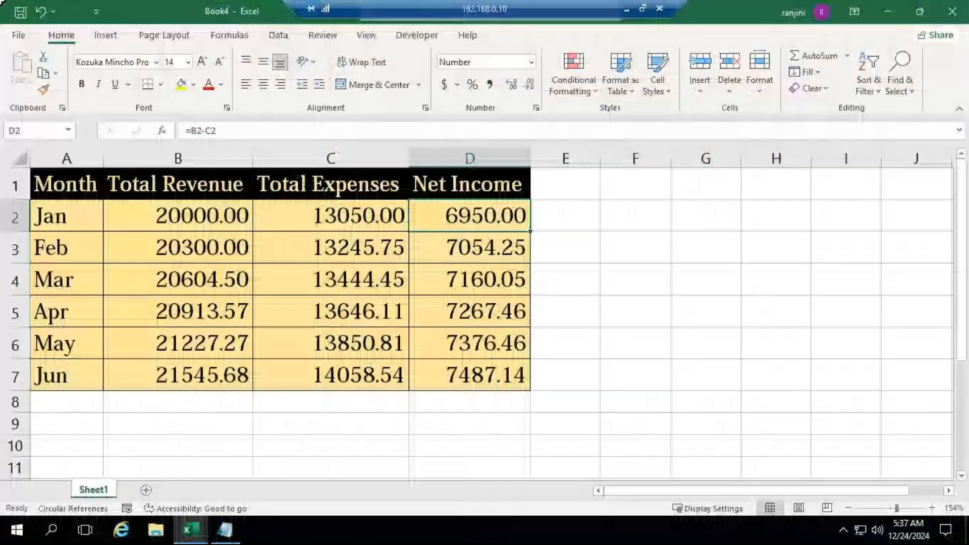
# Insert a sheet row above the table header and enter the title "Relative Reference" in A1
pyautogui.click(79, 185)
pyautogui.click(703, 91)
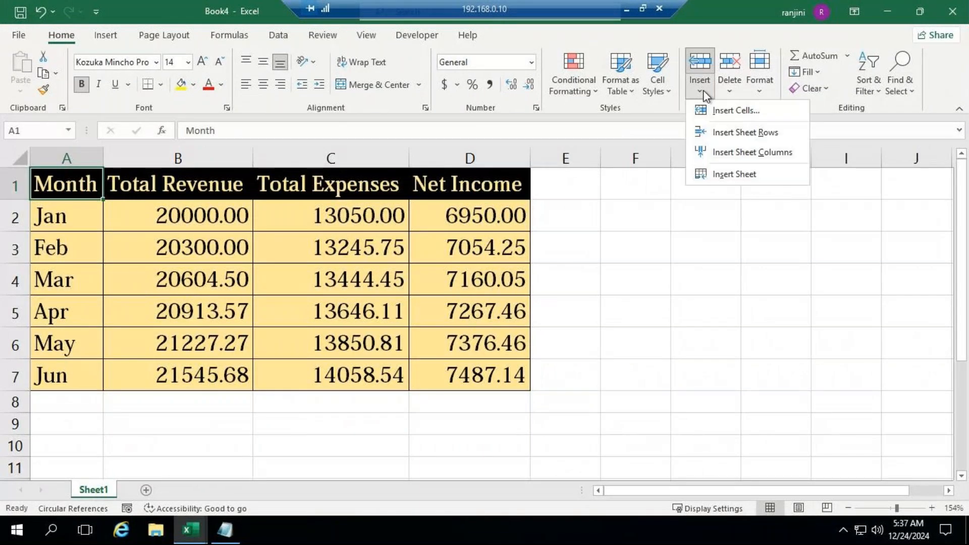
pyautogui.click(745, 132)
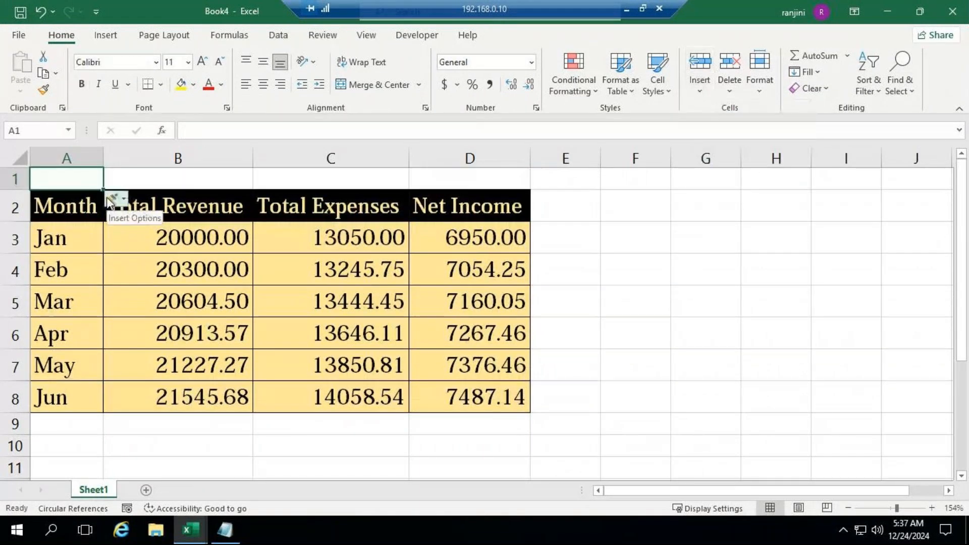
pyautogui.write('Relative ')
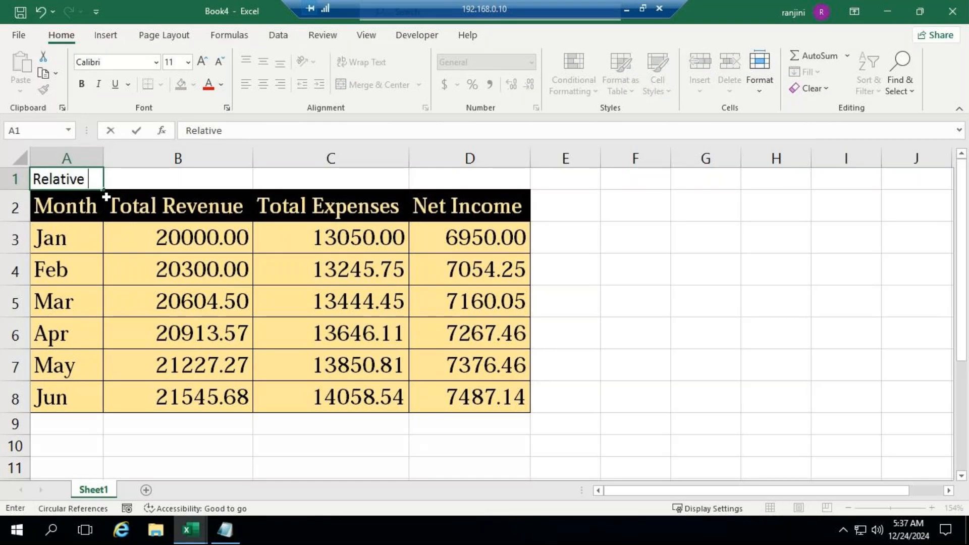
pyautogui.write('Reference')
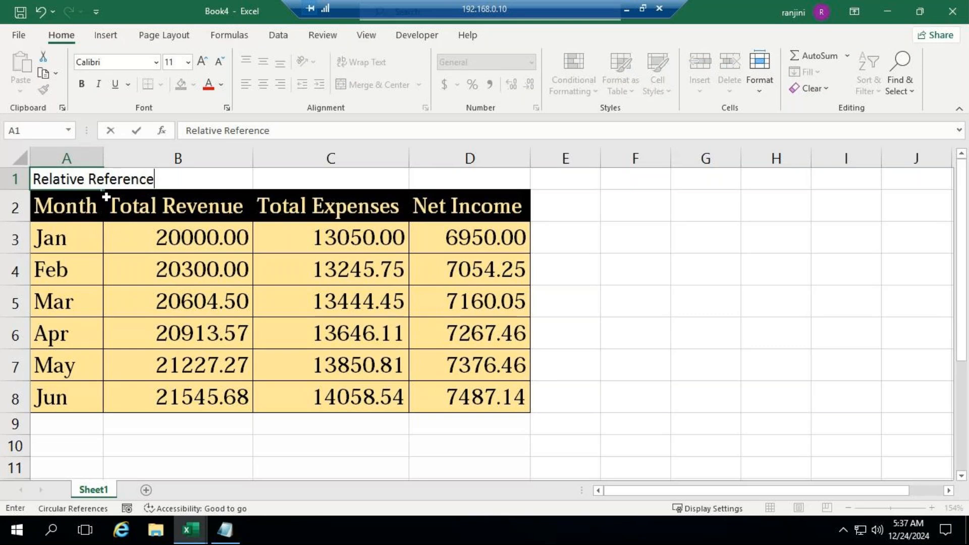
pyautogui.hotkey('ctrl', 'Return')
# Merge and center the title across A1:D1 and give it the formatting of the Month header with Format Painter, keeping it merged and centered
pyautogui.moveTo(56, 174); pyautogui.dragTo(484, 177)
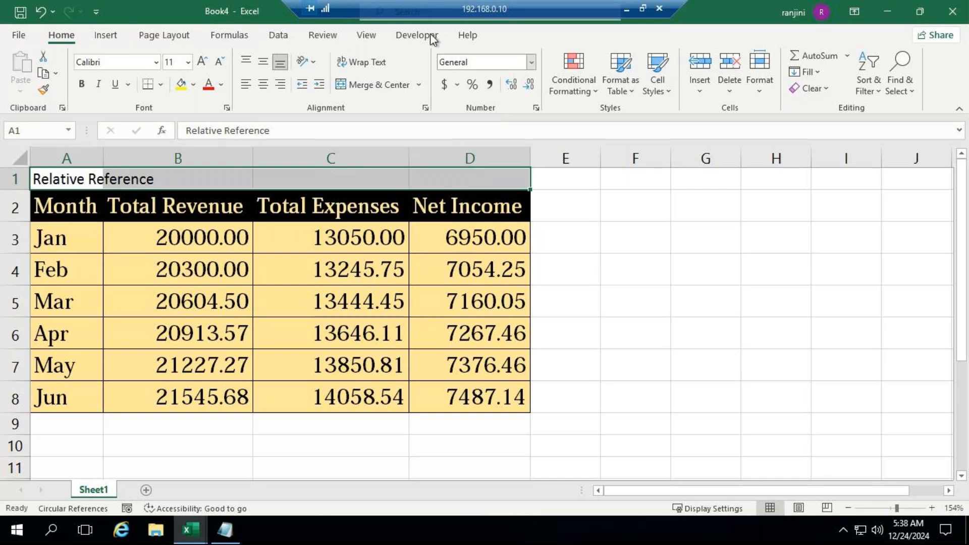
pyautogui.click(368, 80)
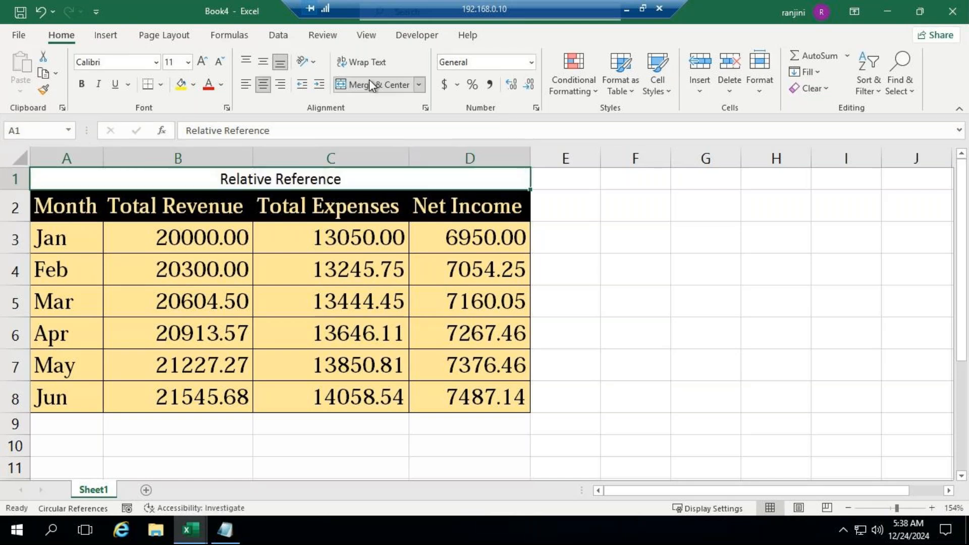
pyautogui.click(63, 217)
pyautogui.click(43, 90)
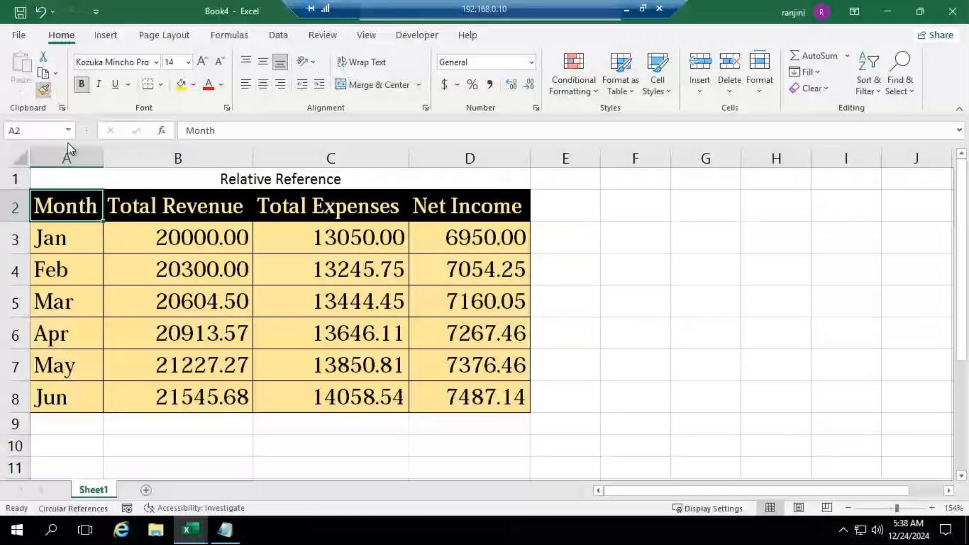
pyautogui.click(80, 177)
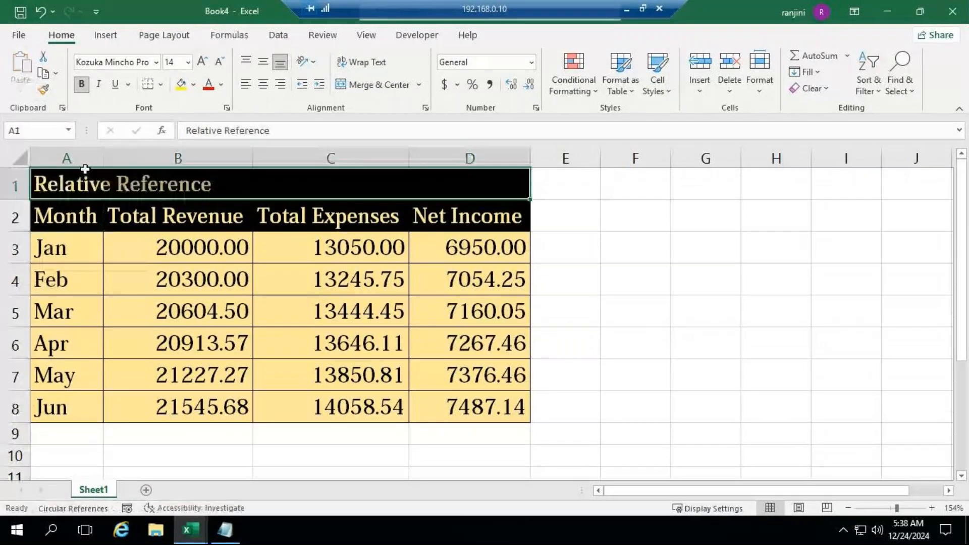
pyautogui.click(380, 80)
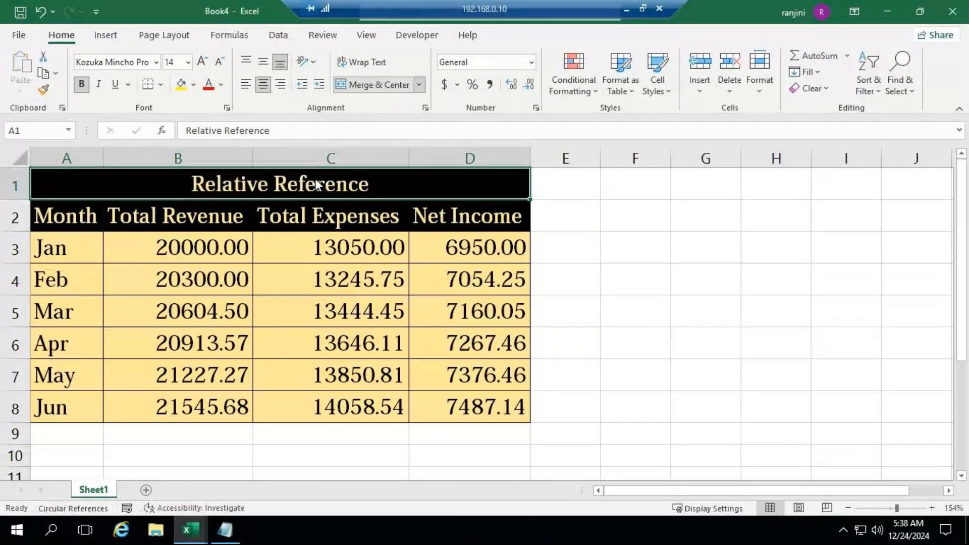
# Deselect the title, check the GoTo Meeting window for participants' replies, and return to the workbook
pyautogui.click(616, 236)
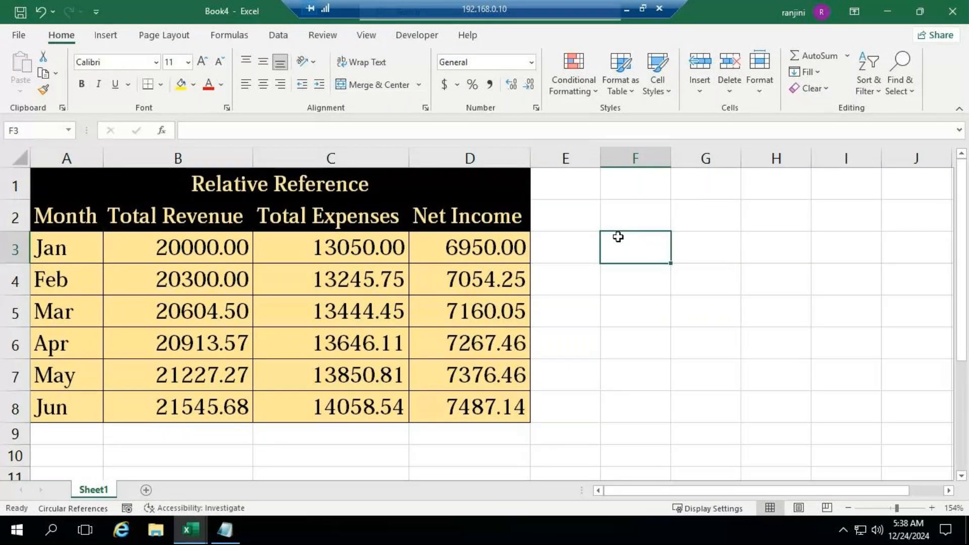
pyautogui.click(624, 8)
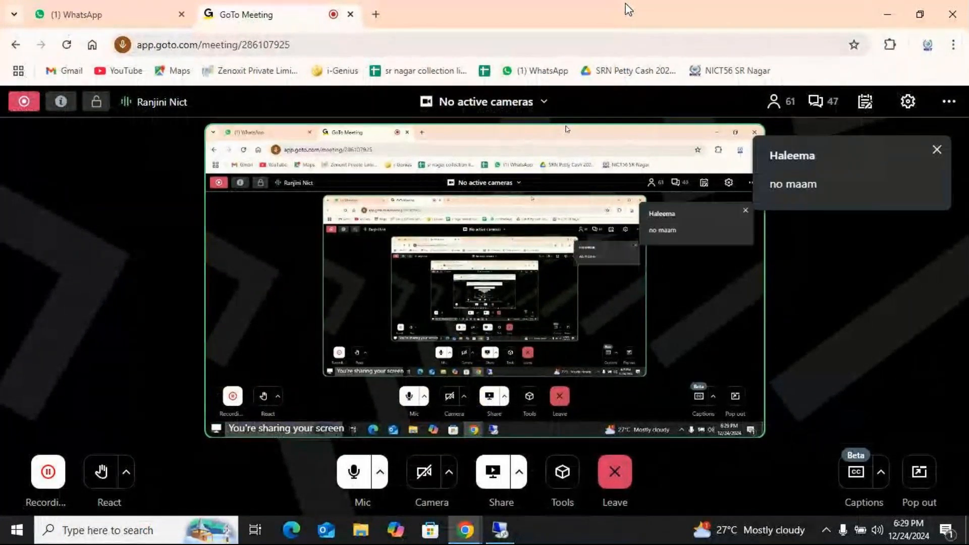
pyautogui.click(500, 530)
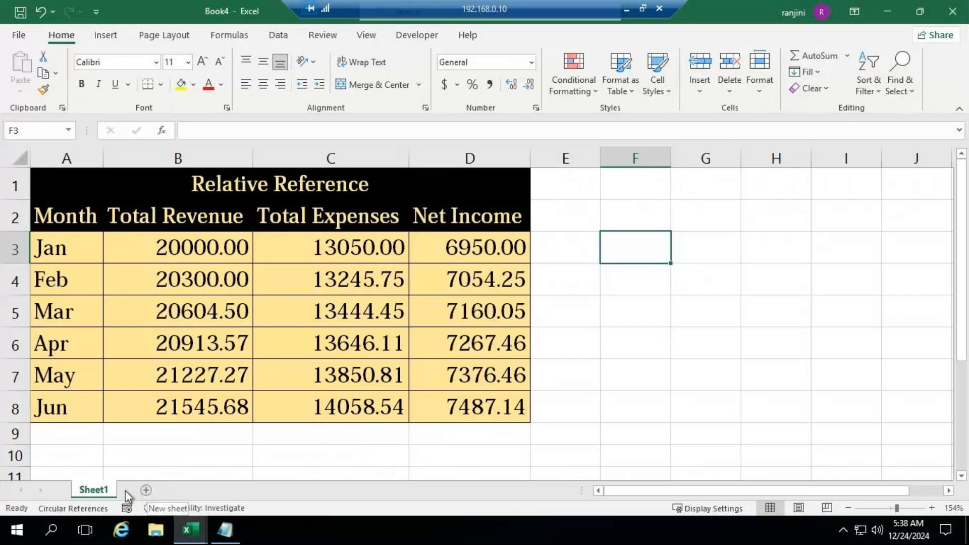
pyautogui.rightClick(88, 490)
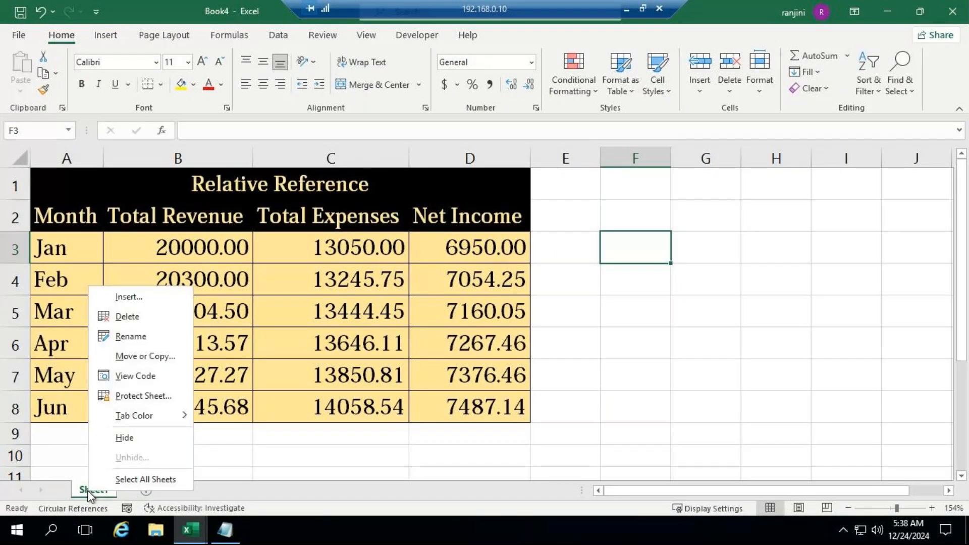
pyautogui.click(226, 467)
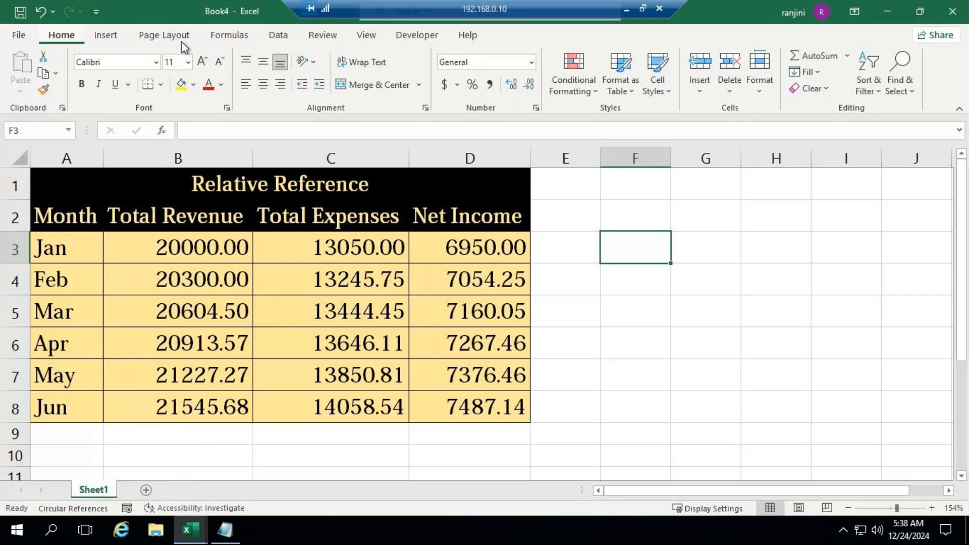
pyautogui.click(698, 91)
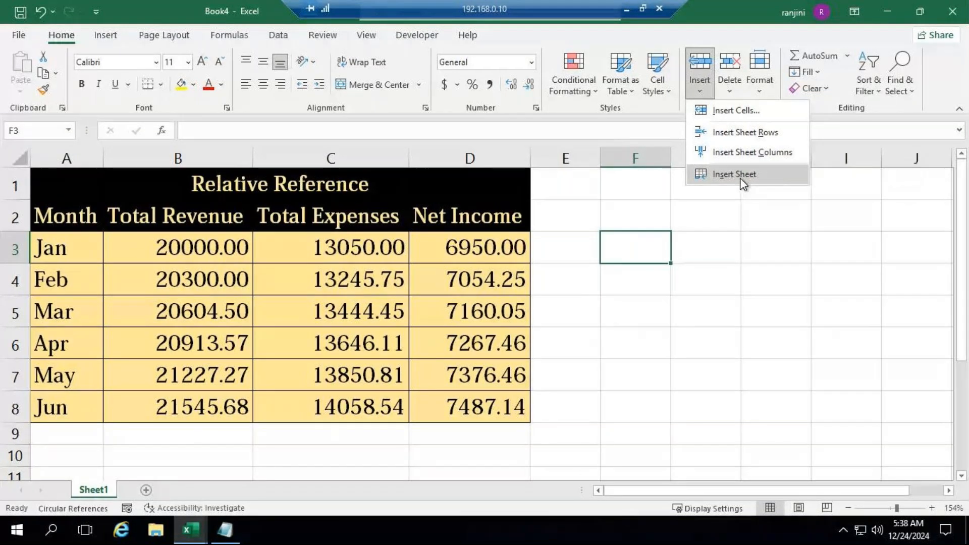
pyautogui.click(104, 493)
pyautogui.rightClick(103, 494)
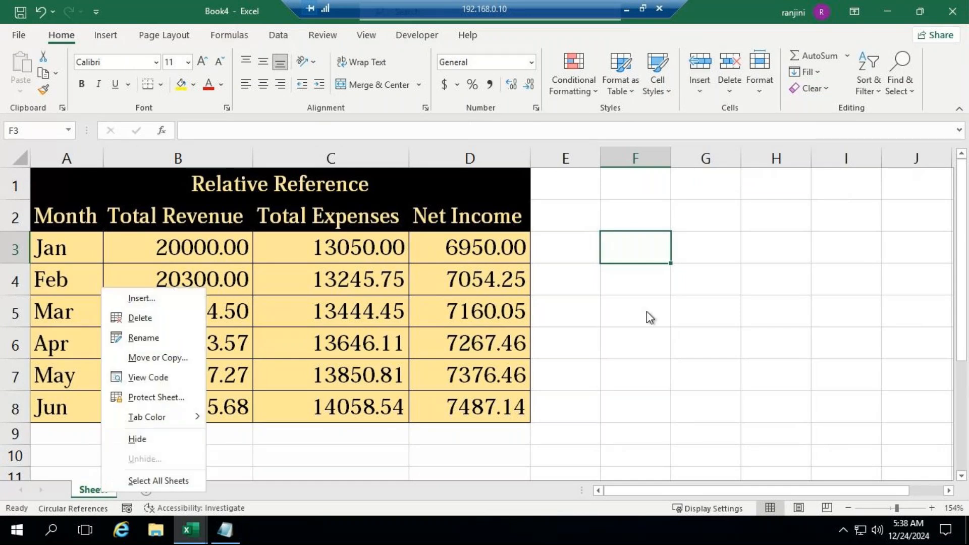
pyautogui.click(643, 293)
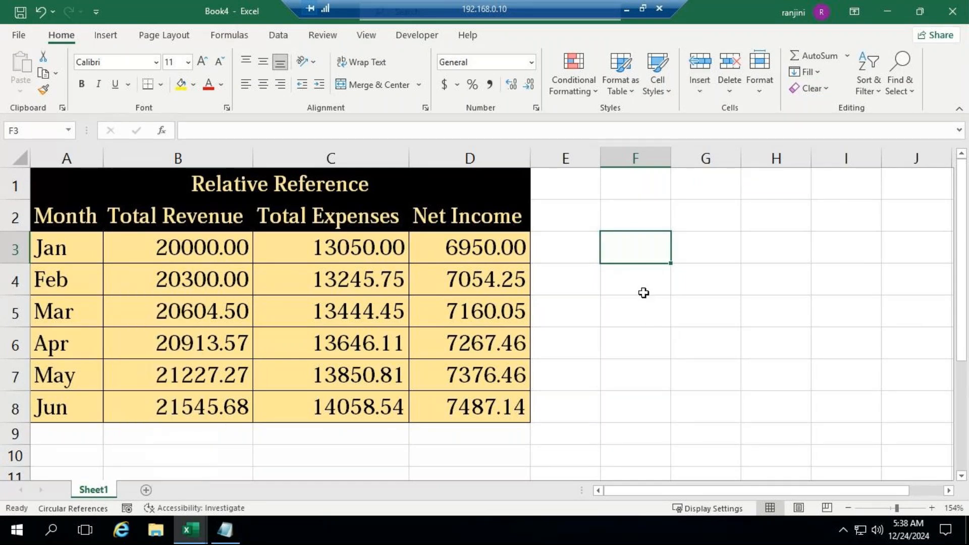
# Add a new worksheet to Book4 and switch to the Absolute Reference sheet in the ADVEXL workbook
pyautogui.click(146, 491)
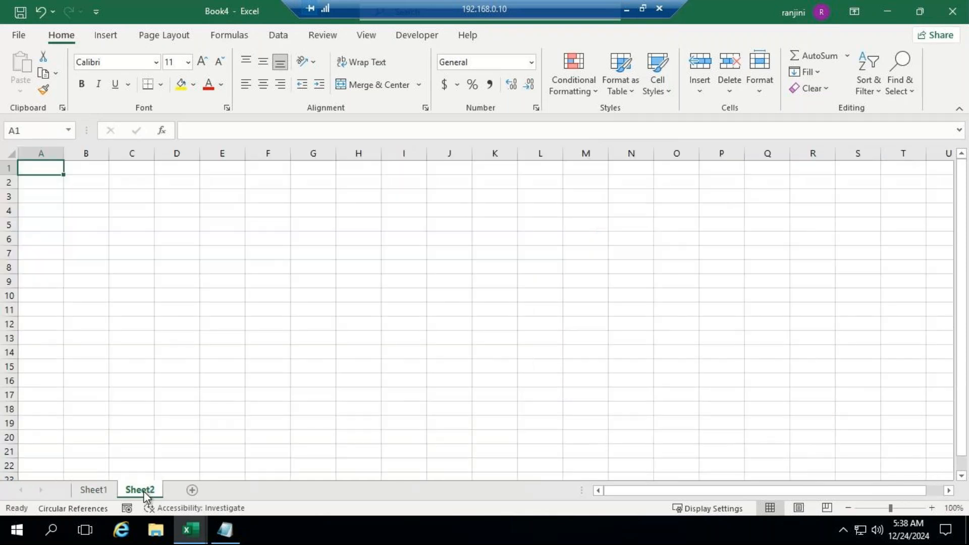
pyautogui.moveTo(200, 536)
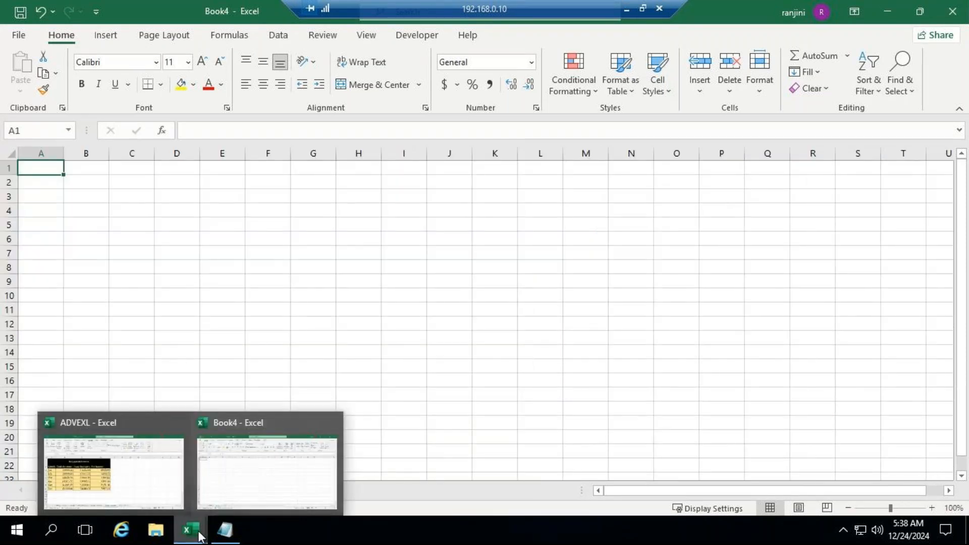
pyautogui.click(165, 491)
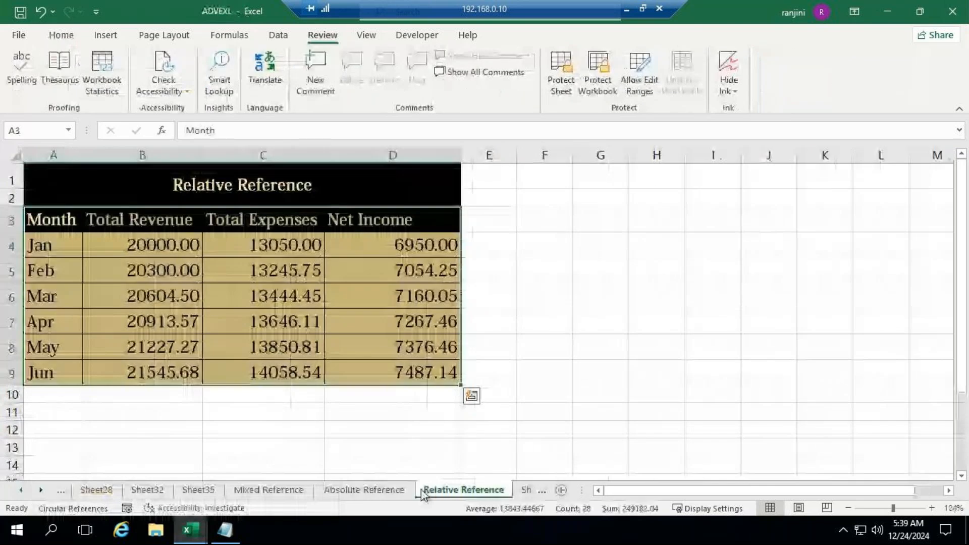
pyautogui.click(363, 490)
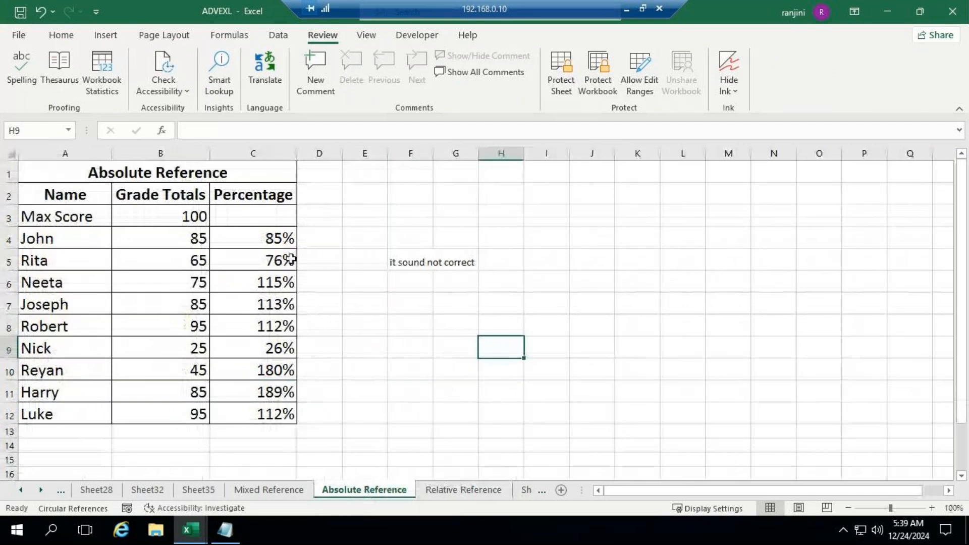
# Copy the Absolute Reference table A1:C12 and return to the new empty sheet in Book4
pyautogui.moveTo(63, 174); pyautogui.dragTo(229, 420)
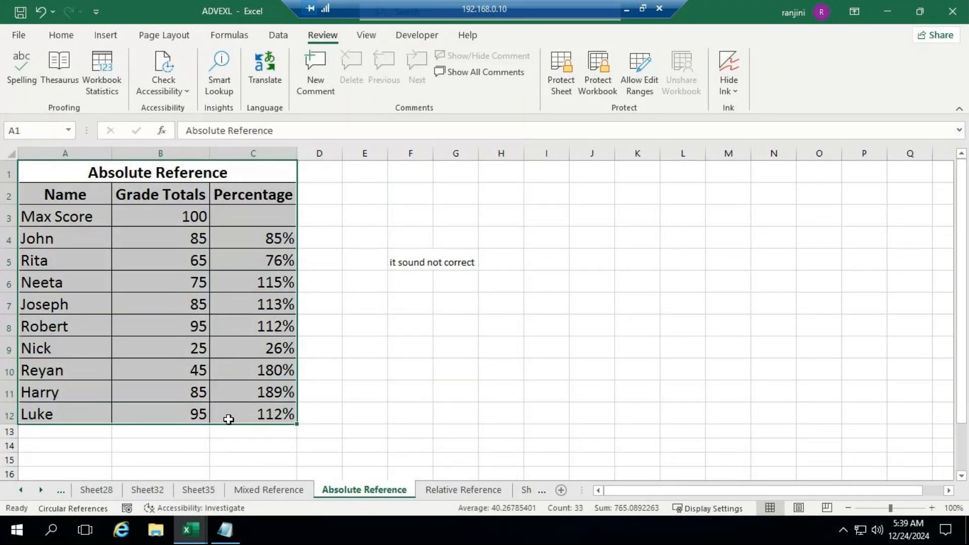
pyautogui.hotkey('ctrl', 'c')
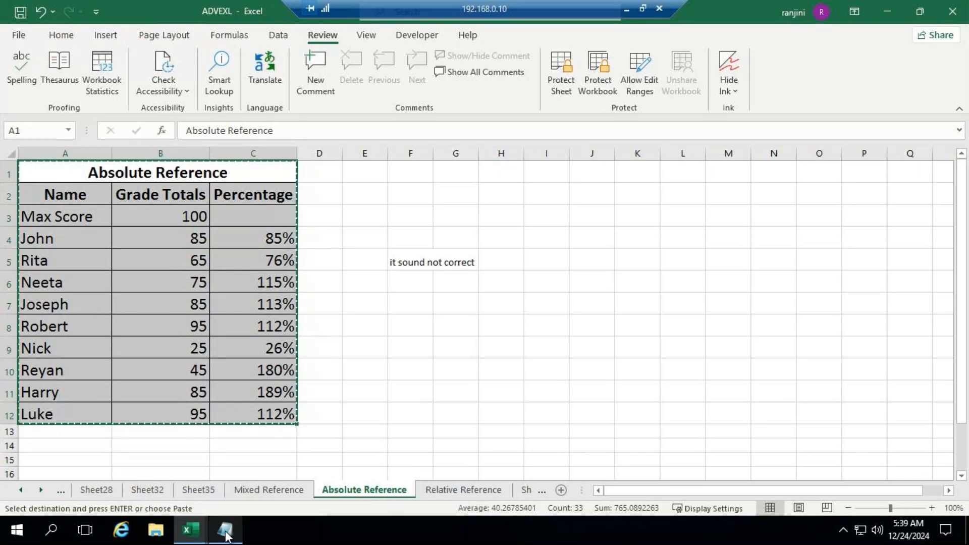
pyautogui.moveTo(191, 530)
pyautogui.click(274, 420)
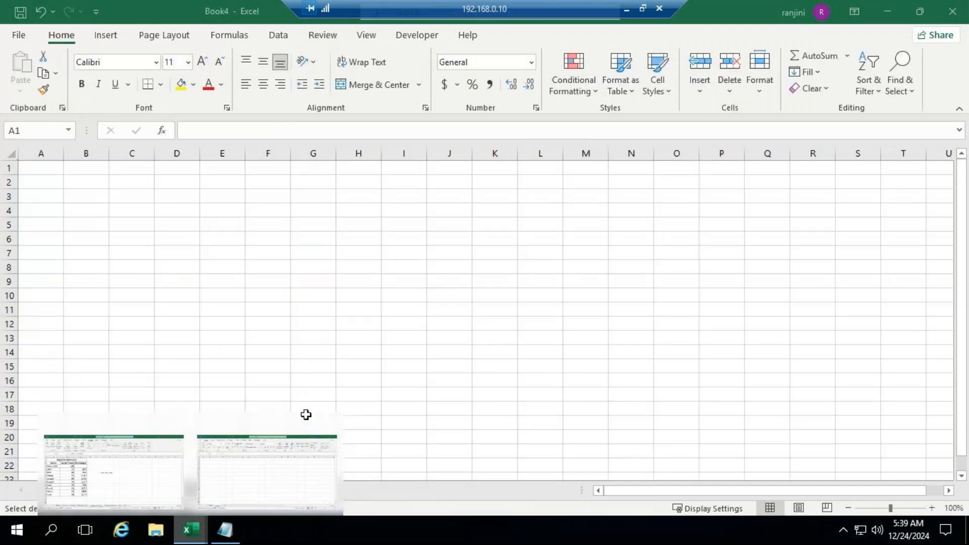
# Paste the copied Absolute Reference table at A1 of the new Book4 sheet and AutoFit its column widths
pyautogui.hotkey('ctrl', 'v')
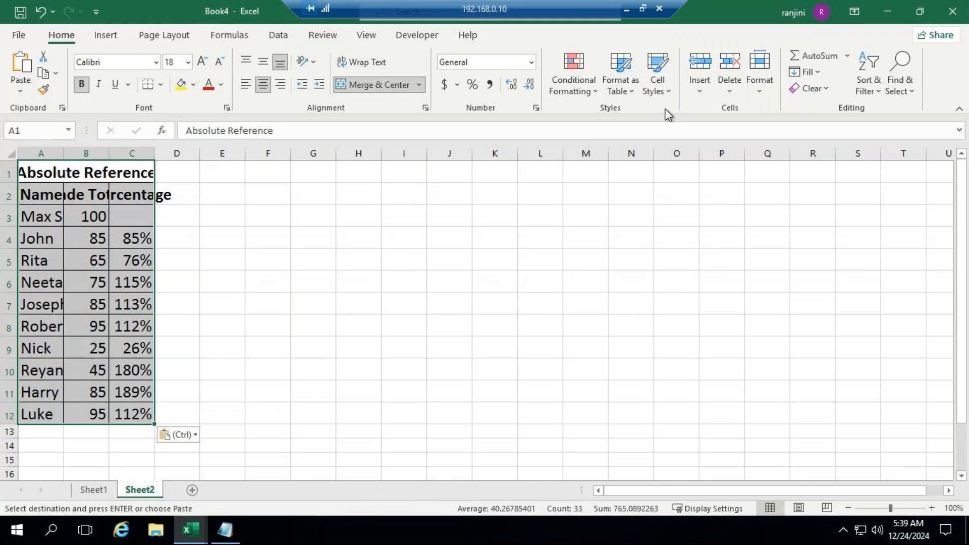
pyautogui.click(762, 96)
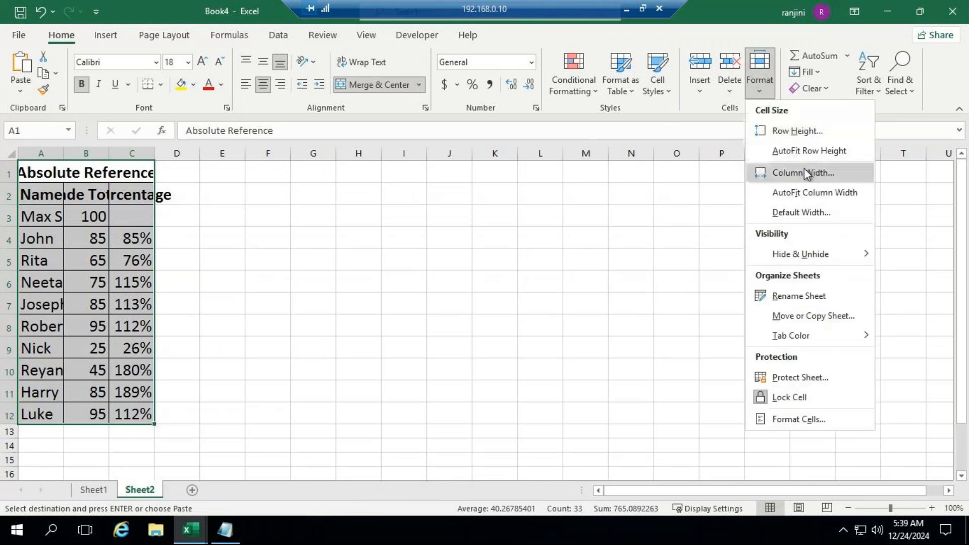
pyautogui.click(810, 192)
# Clear the percentages in C4:C12 and enter the formula =B4/B3 in C4
pyautogui.moveTo(259, 234); pyautogui.dragTo(273, 423)
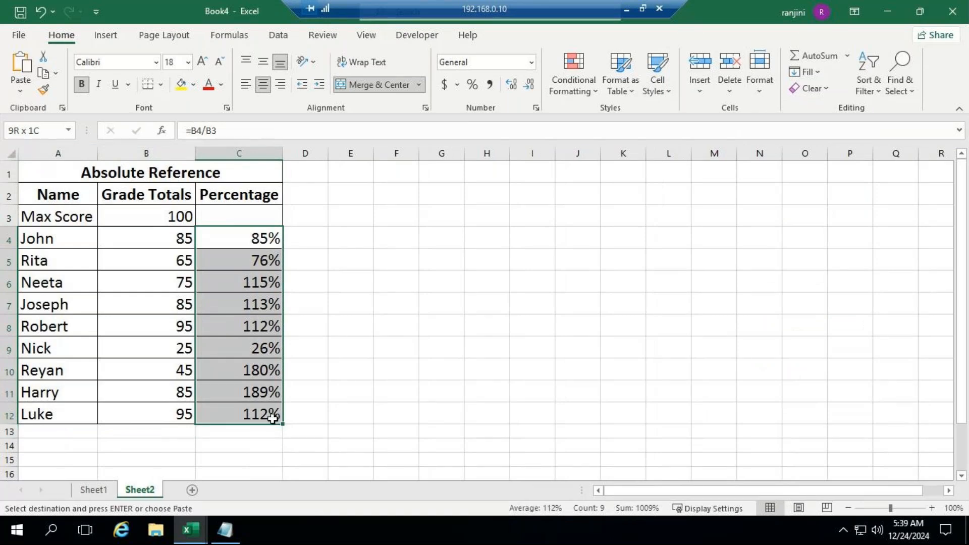
pyautogui.press('Delete')
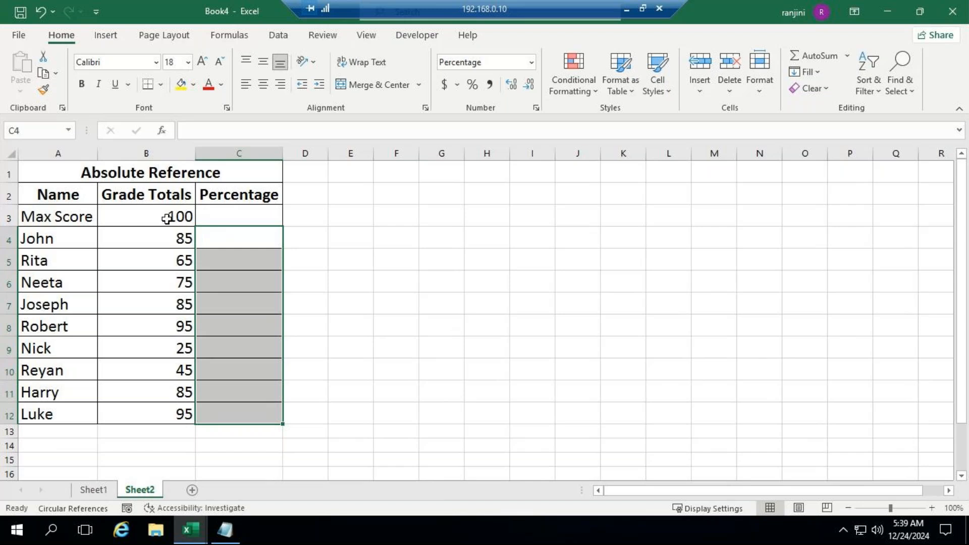
pyautogui.click(234, 241)
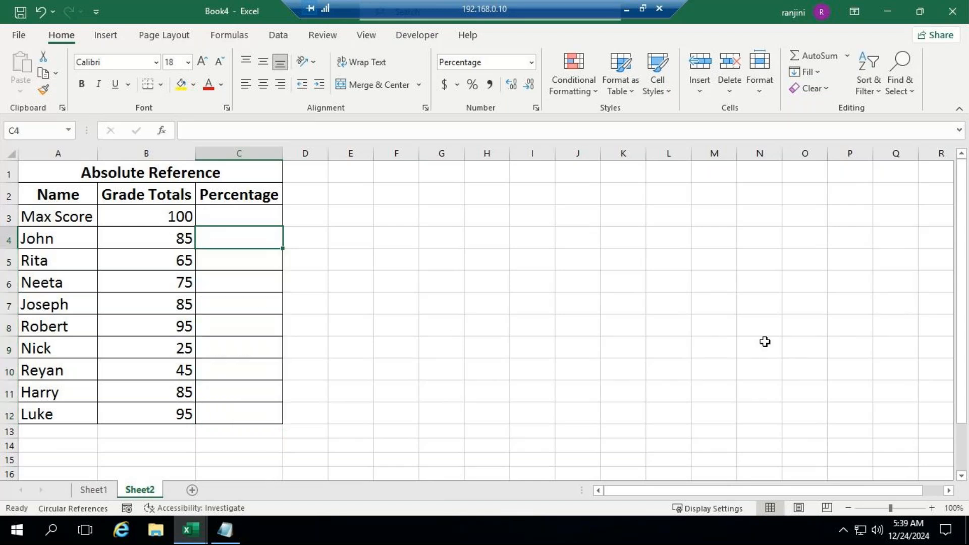
pyautogui.write('=')
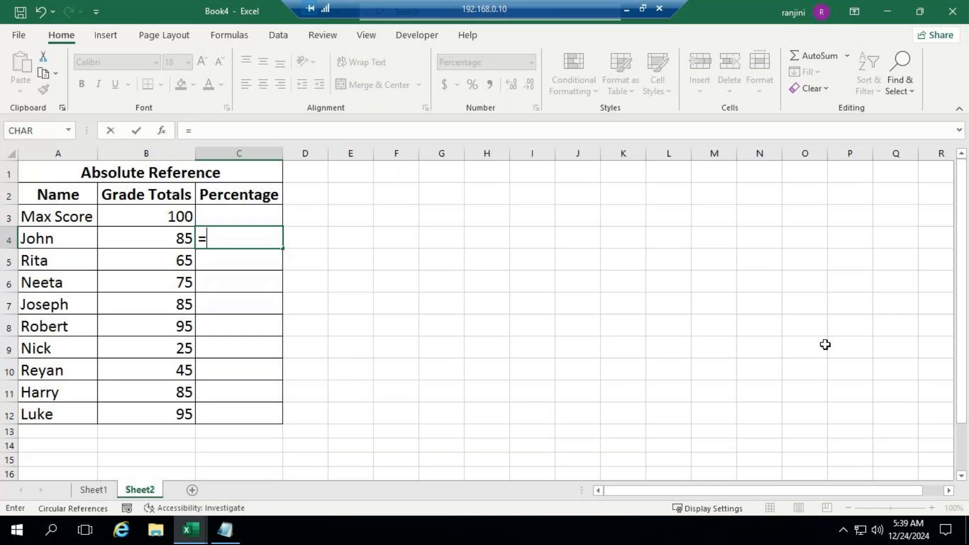
pyautogui.press('Left')
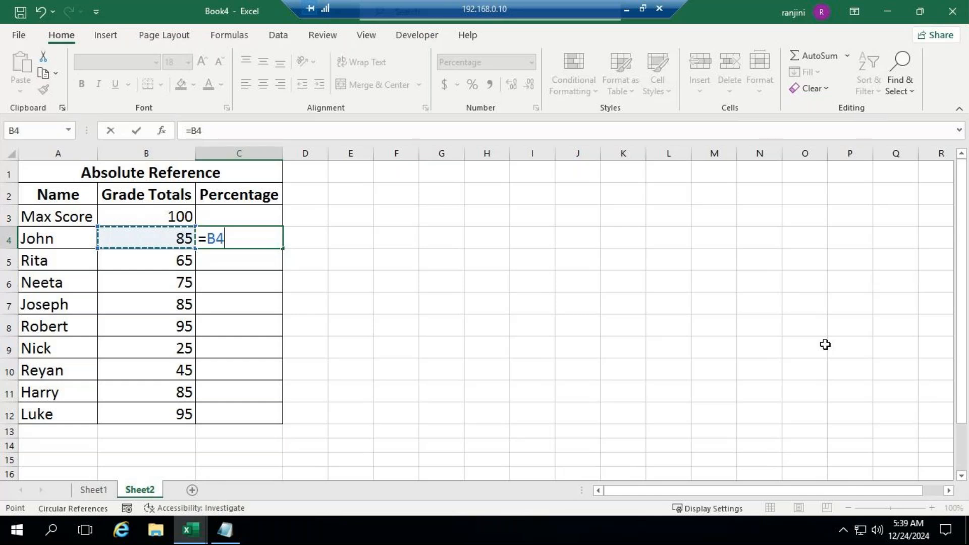
pyautogui.write('/')
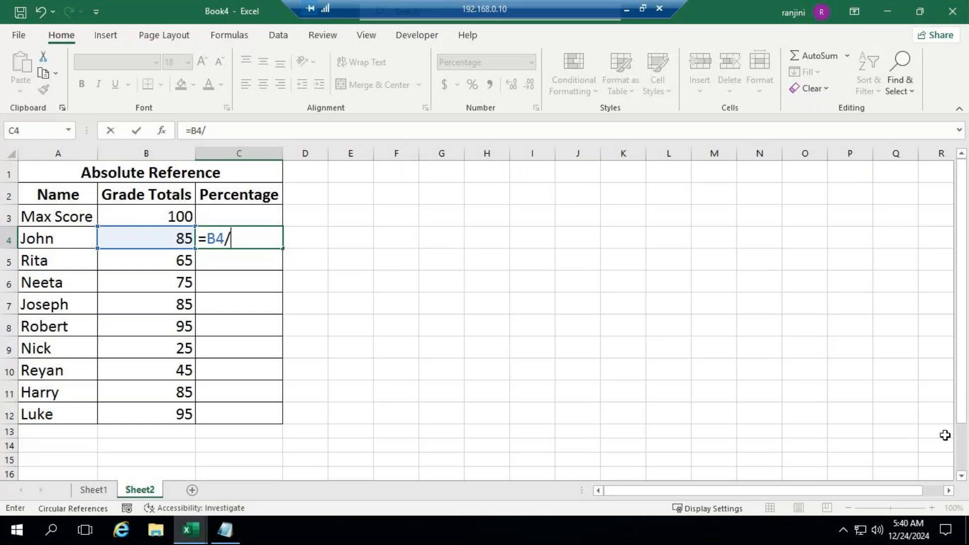
pyautogui.write('b3')
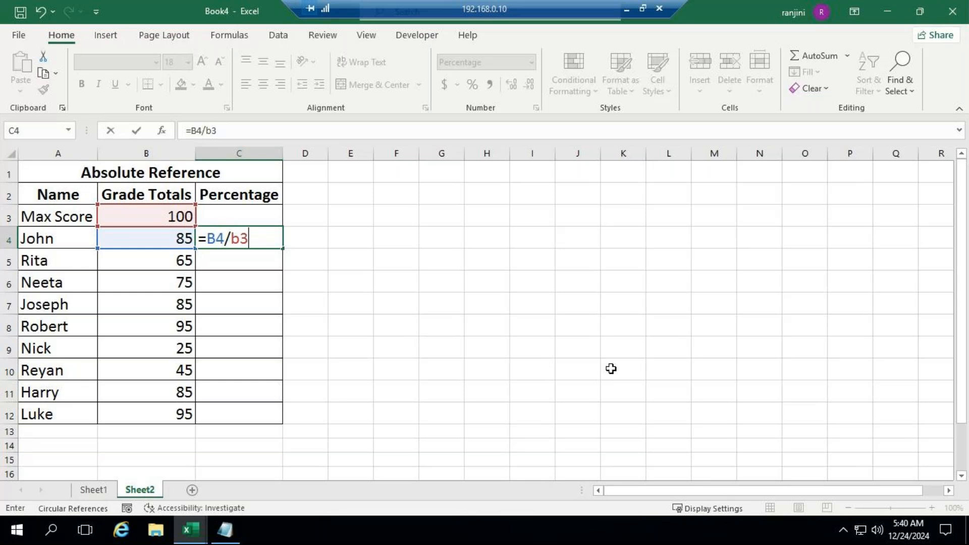
pyautogui.press('Return')
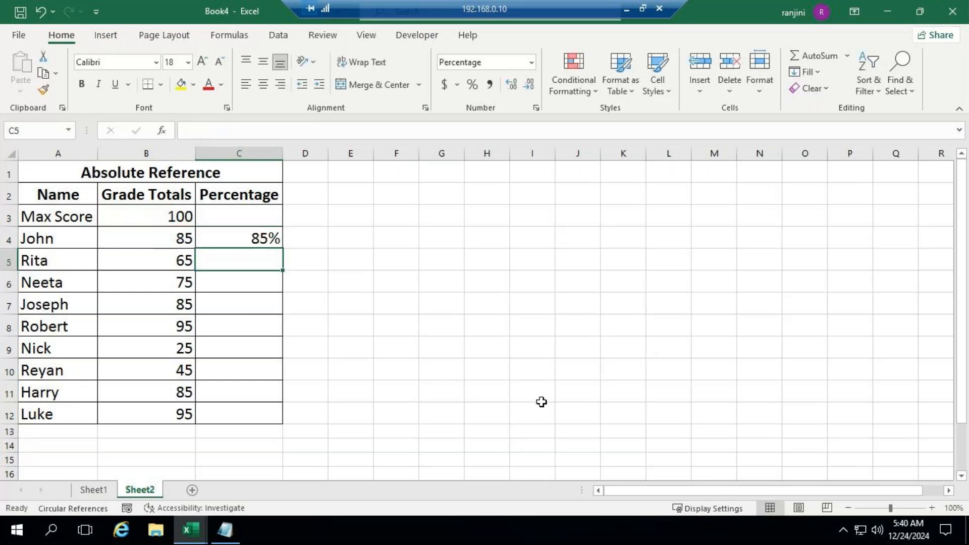
# Fill the C4 formula down to C12 and inspect the cell references in C5 and C6
pyautogui.click(238, 239)
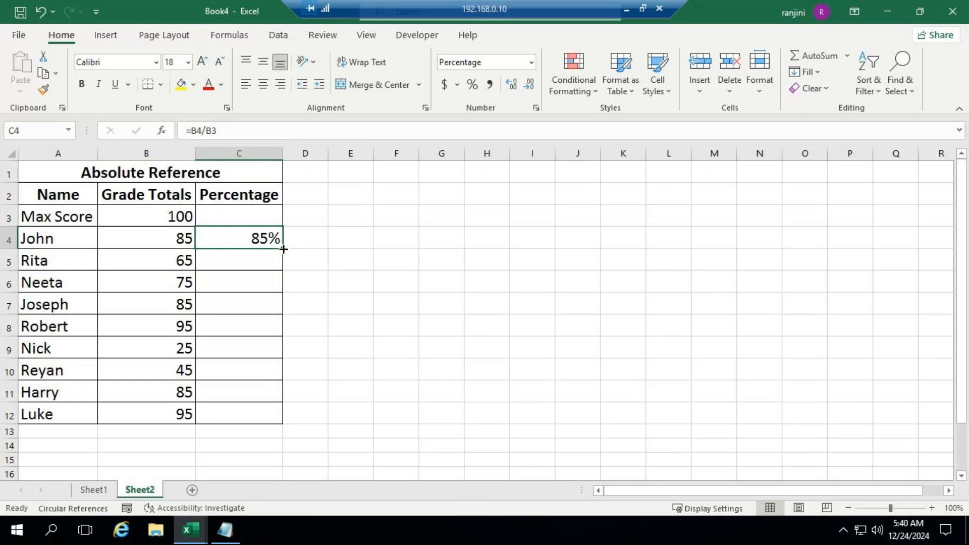
pyautogui.moveTo(283, 249); pyautogui.dragTo(280, 423)
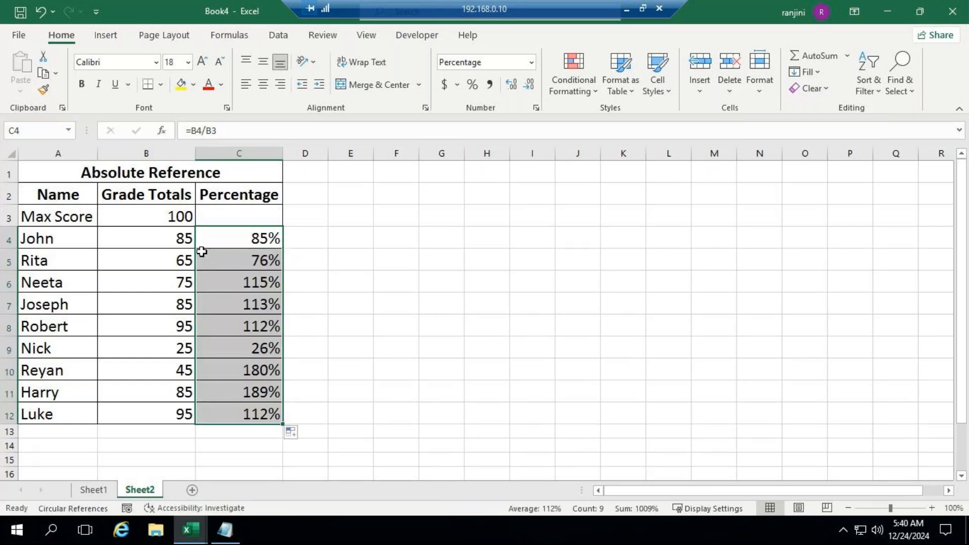
pyautogui.click(242, 259)
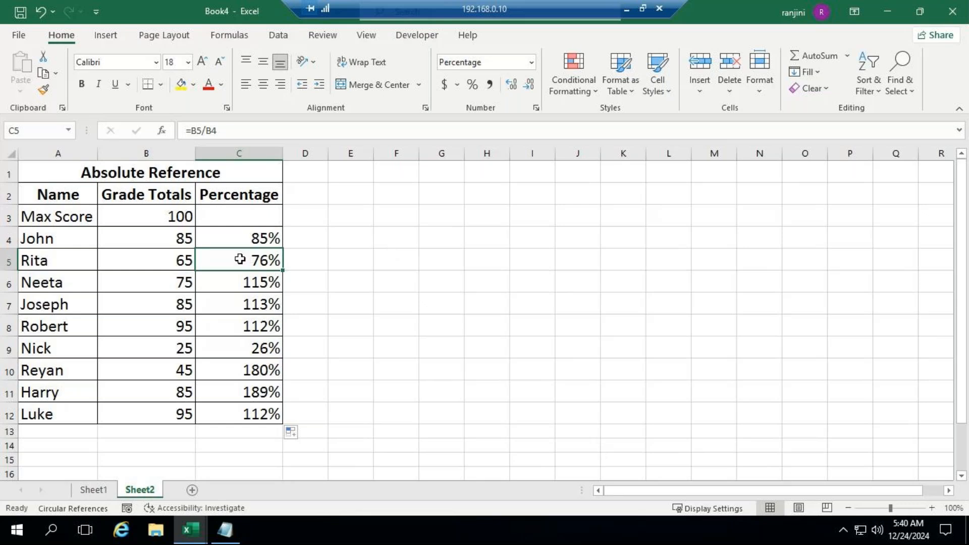
pyautogui.doubleClick(240, 259)
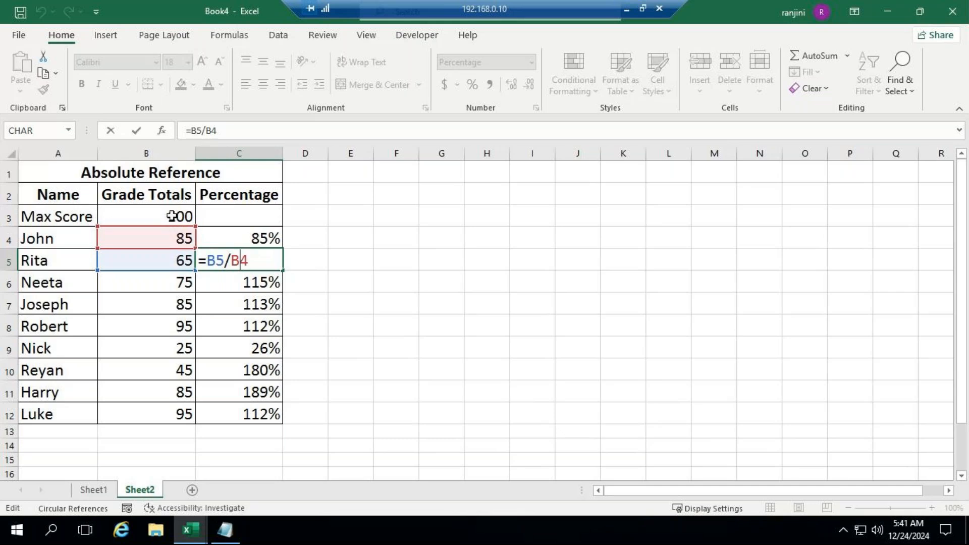
pyautogui.click(237, 281)
pyautogui.doubleClick(237, 281)
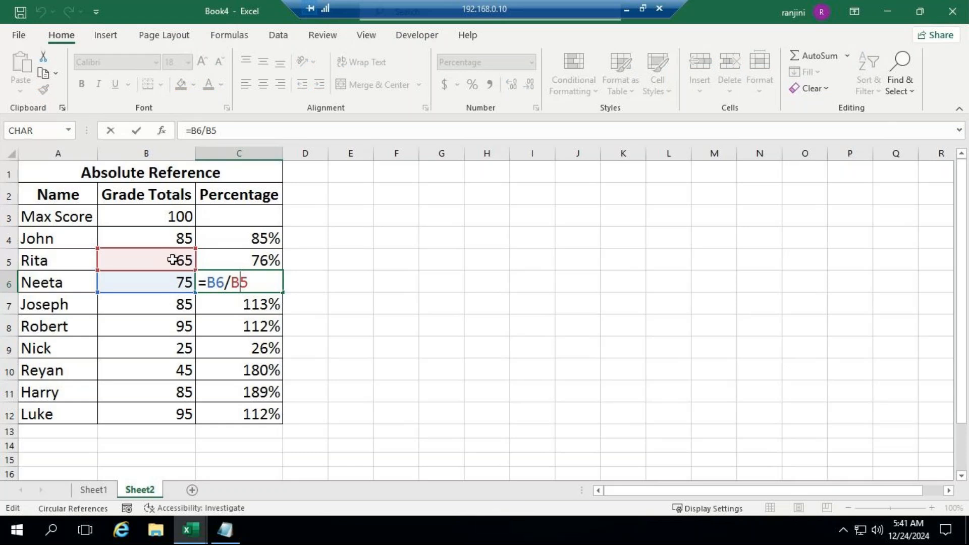
pyautogui.click(342, 283)
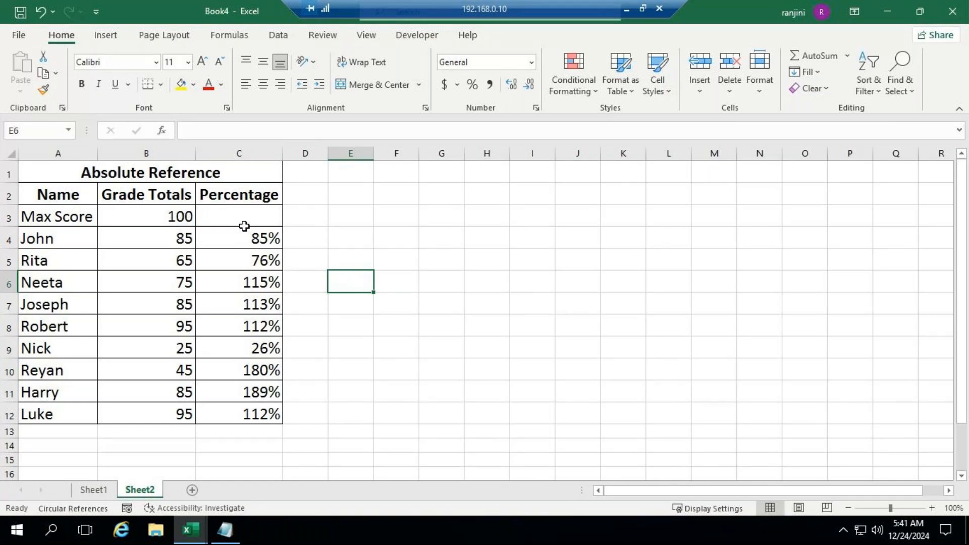
# Make the Max Score reference absolute in C4 with =B4/$B$3 and fill the formula down to C12
pyautogui.click(242, 242)
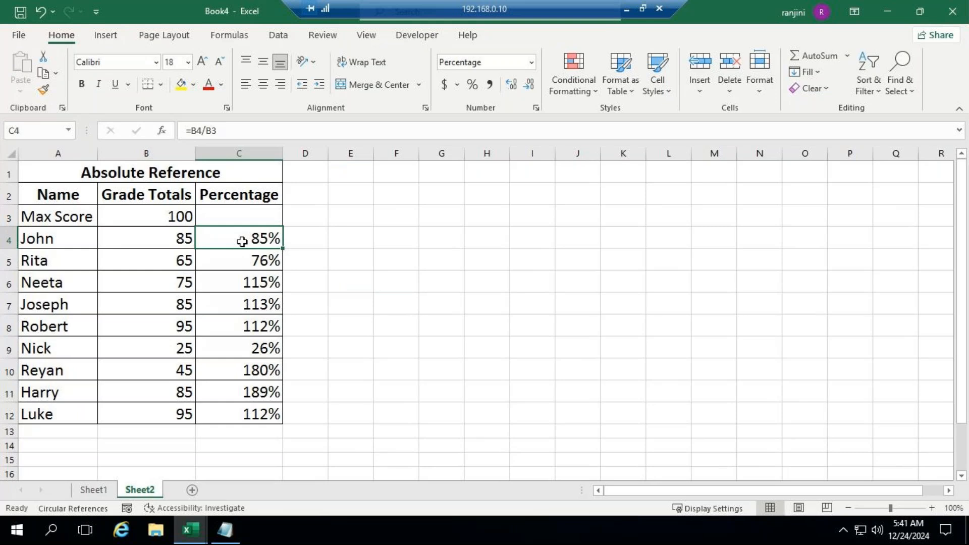
pyautogui.click(206, 131)
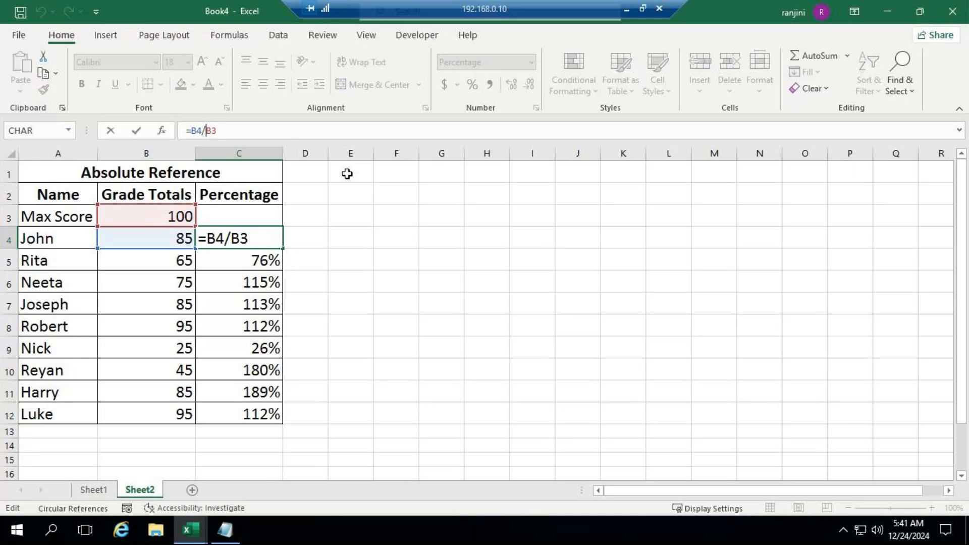
pyautogui.click(255, 132)
pyautogui.press('F4')
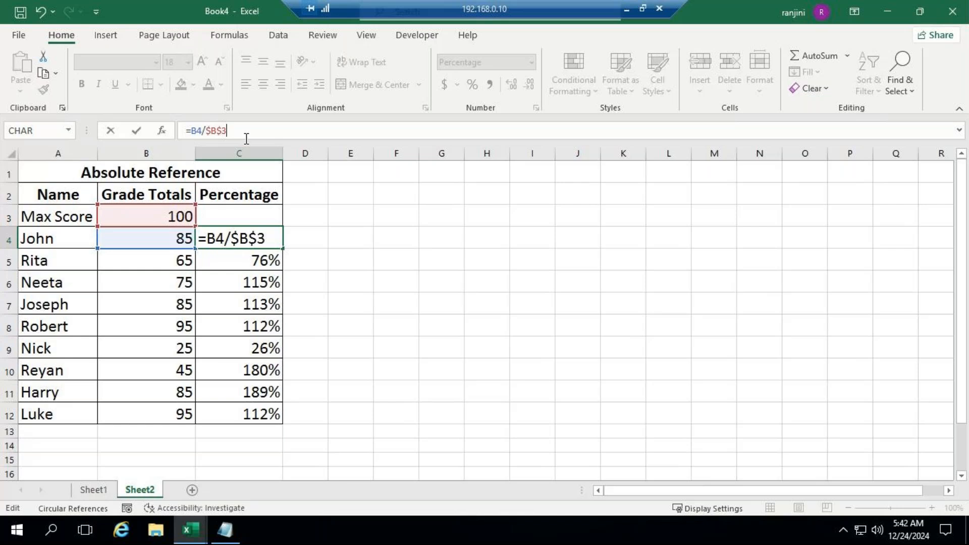
pyautogui.press('Return')
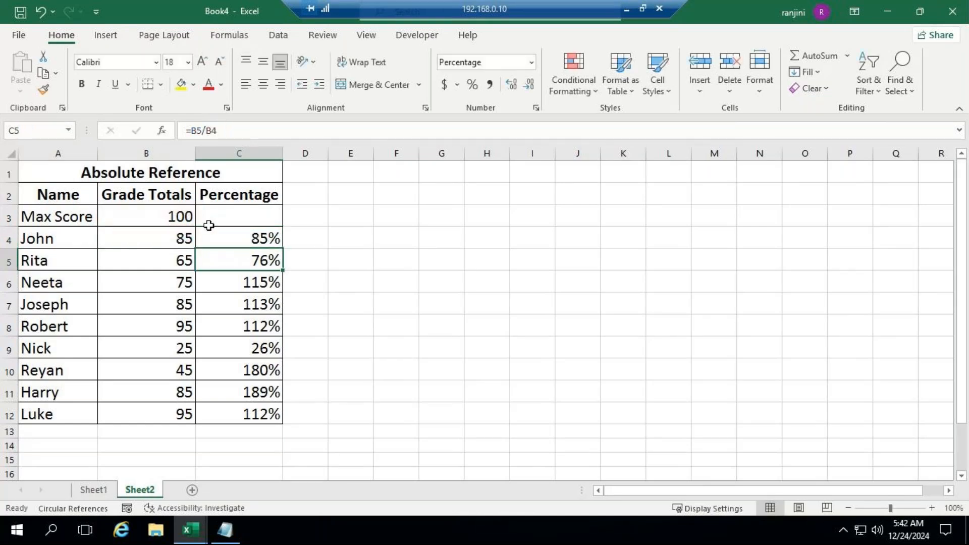
pyautogui.click(241, 235)
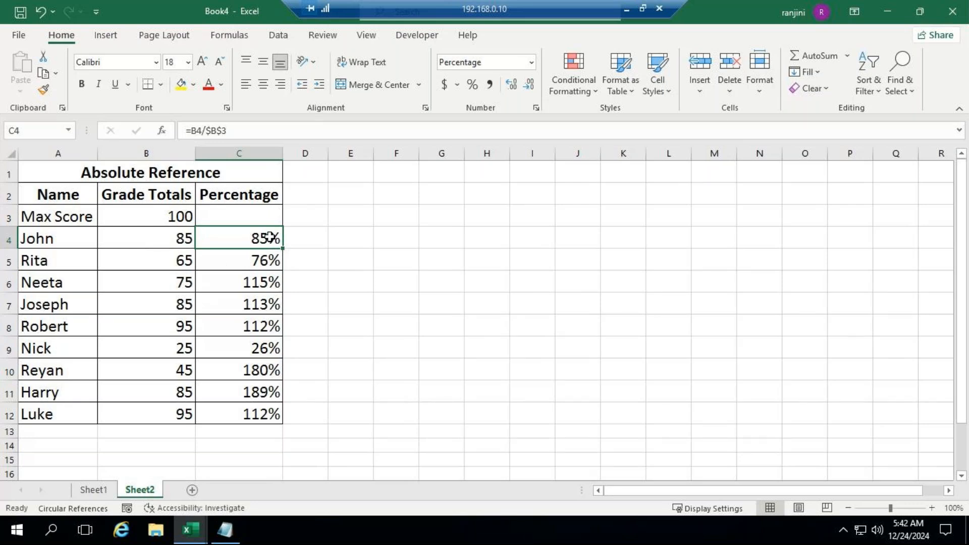
pyautogui.moveTo(282, 249); pyautogui.dragTo(281, 419)
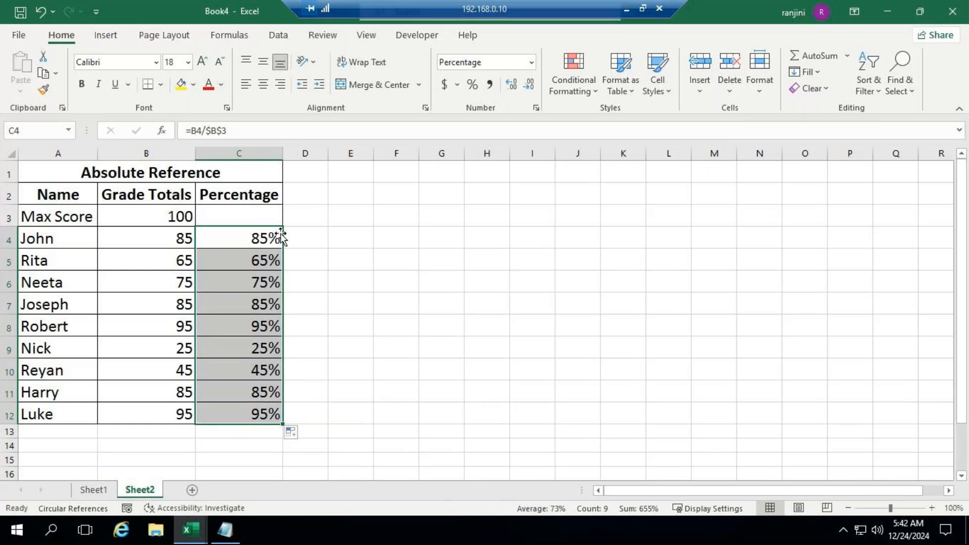
# Review the Max Score cell and the C4 formula, and check the GoTo Meeting window for participants' replies before returning to the workbook
pyautogui.click(138, 218)
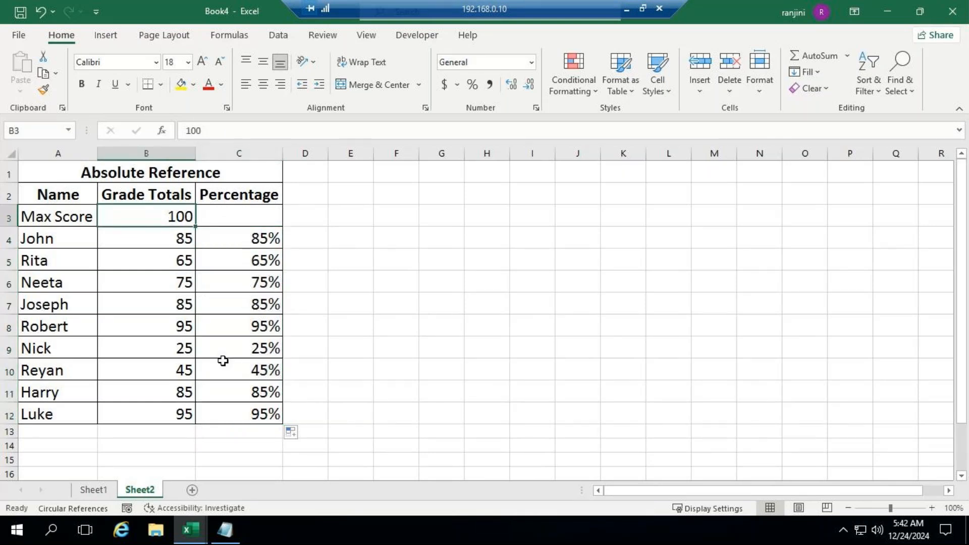
pyautogui.click(251, 238)
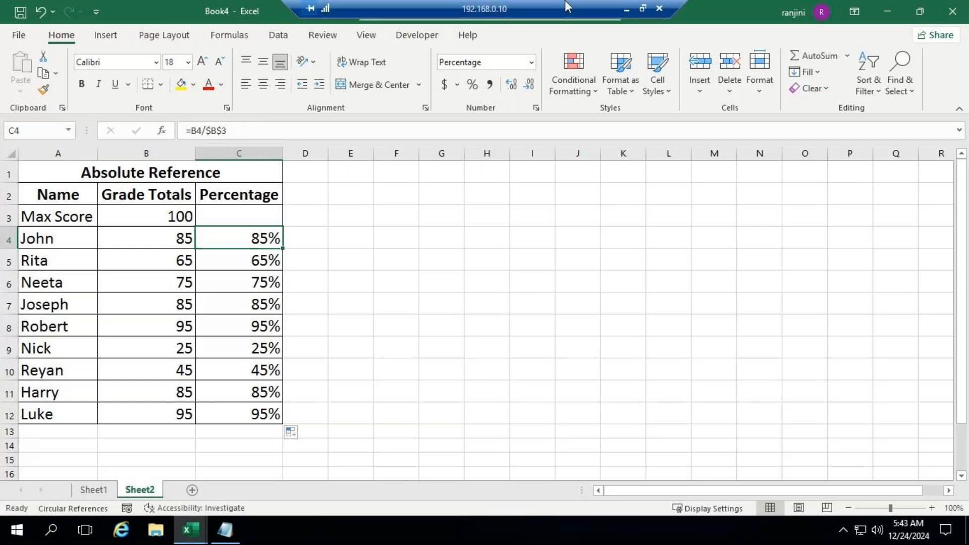
pyautogui.click(627, 9)
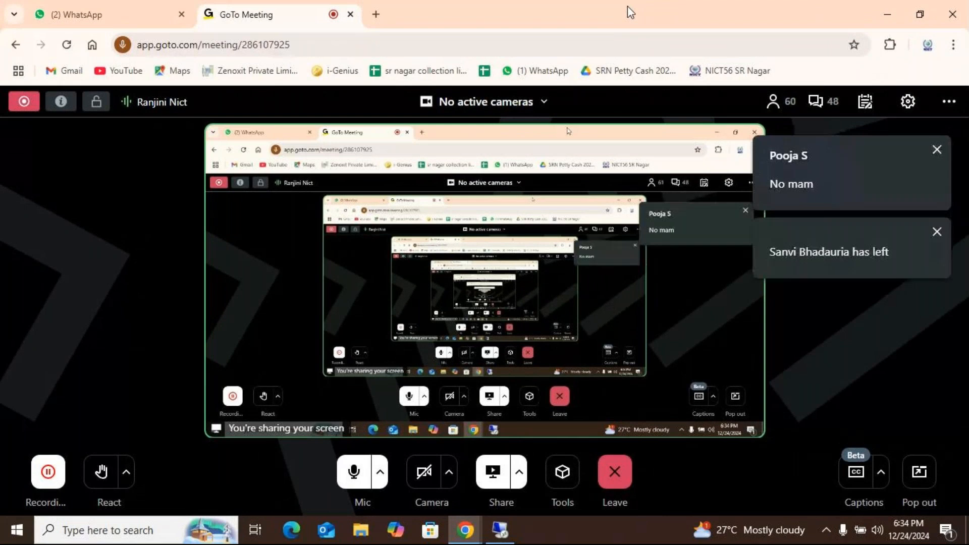
pyautogui.click(500, 529)
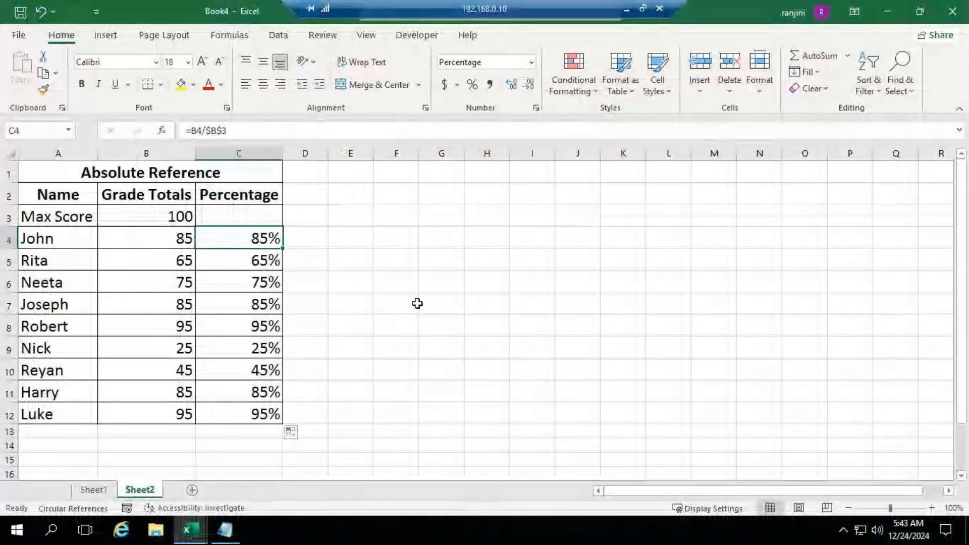
pyautogui.click(414, 281)
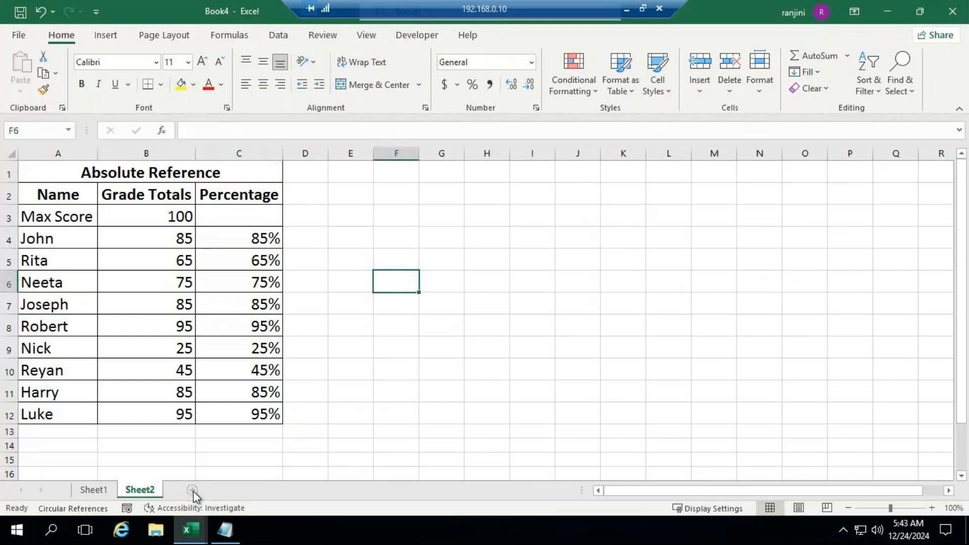
# Add a new worksheet to Book4 and switch to the Mixed Reference sheet in the ADVEXL workbook
pyautogui.click(192, 491)
pyautogui.moveTo(190, 528)
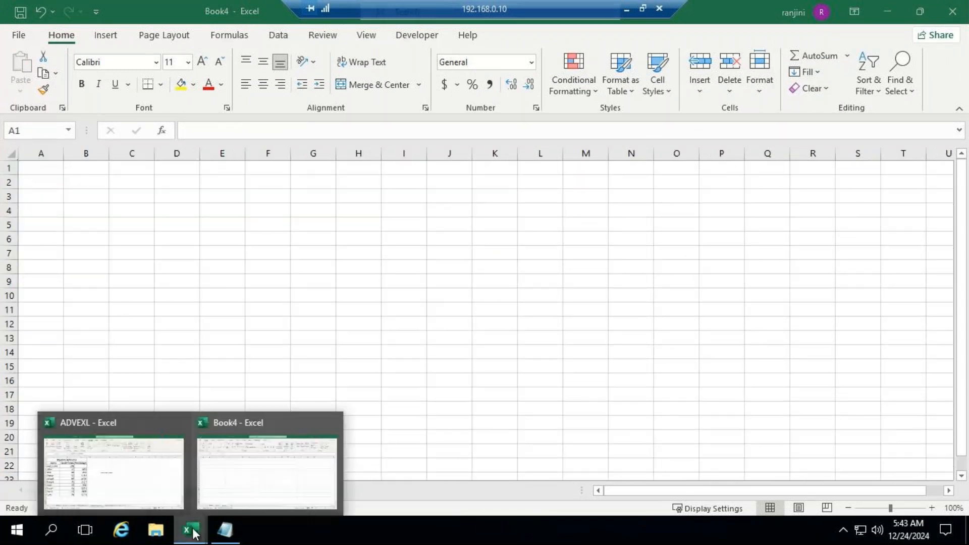
pyautogui.click(127, 423)
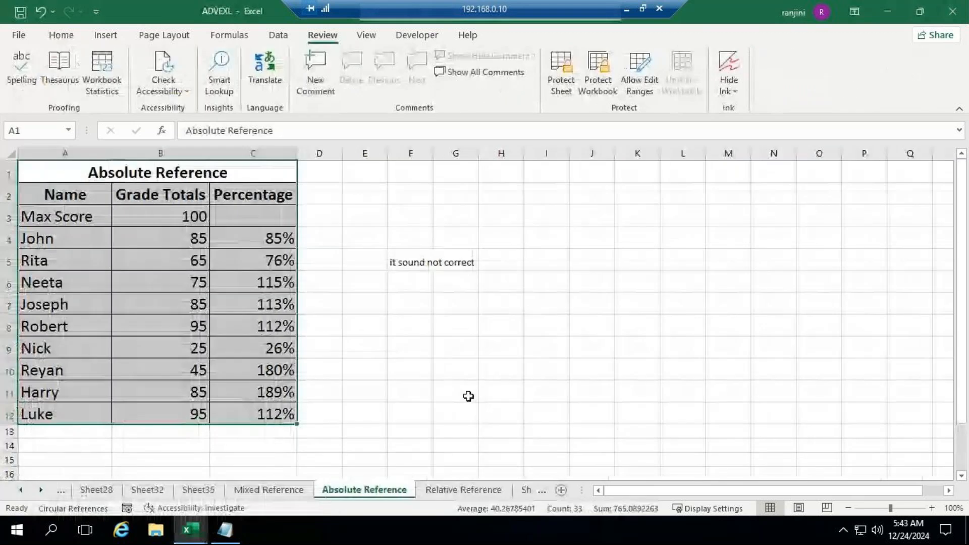
pyautogui.click(286, 490)
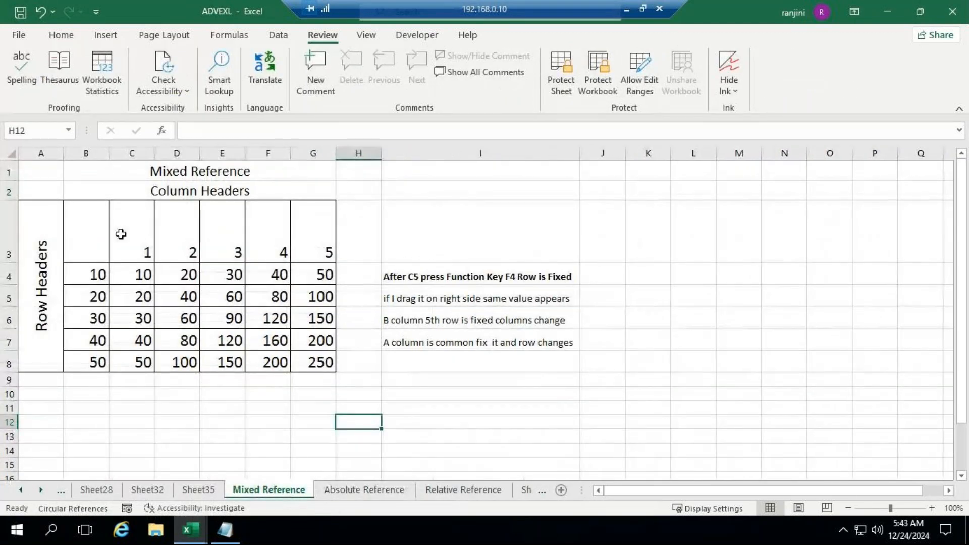
# Copy the Mixed Reference grid B3:G8 and paste it at A1 of the new empty sheet in Book4
pyautogui.click(79, 240)
pyautogui.moveTo(80, 240); pyautogui.dragTo(323, 372)
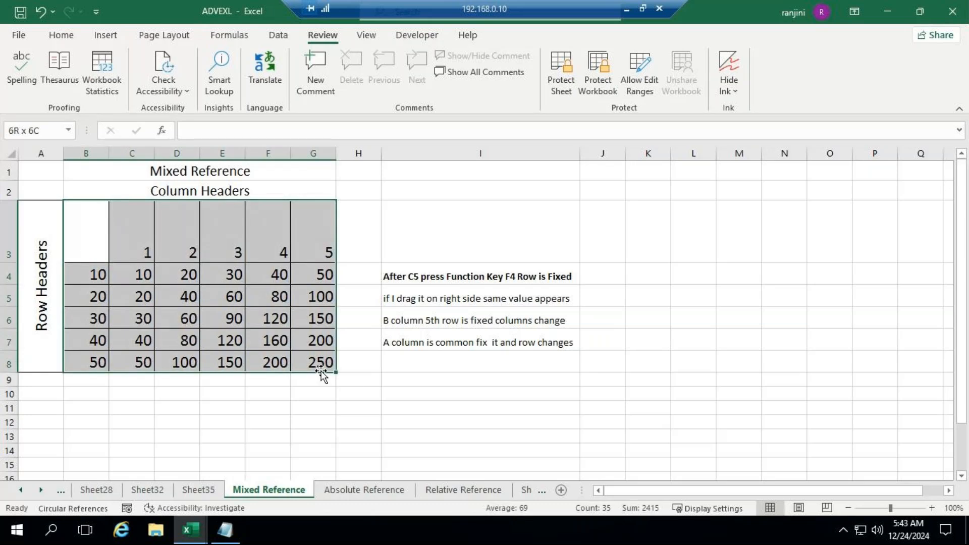
pyautogui.hotkey('ctrl', 'c')
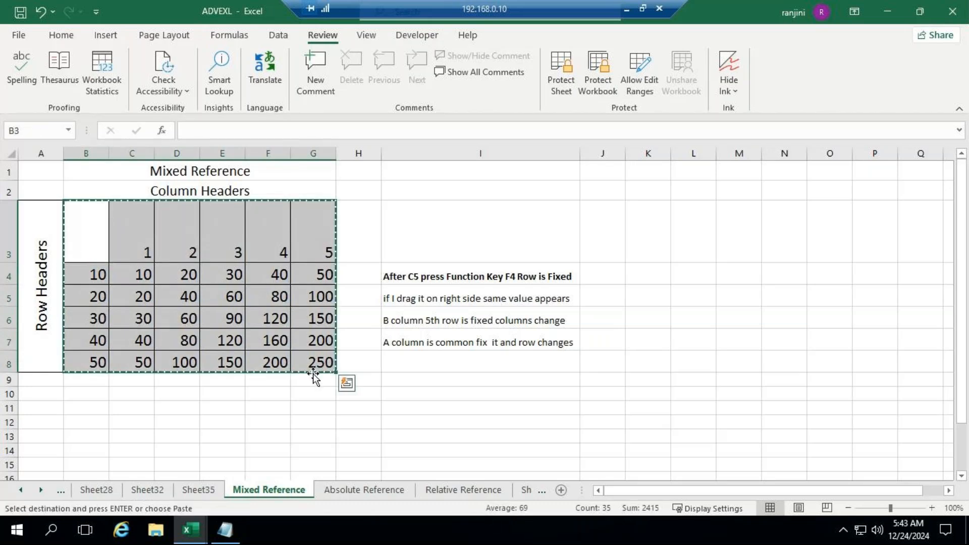
pyautogui.moveTo(190, 530)
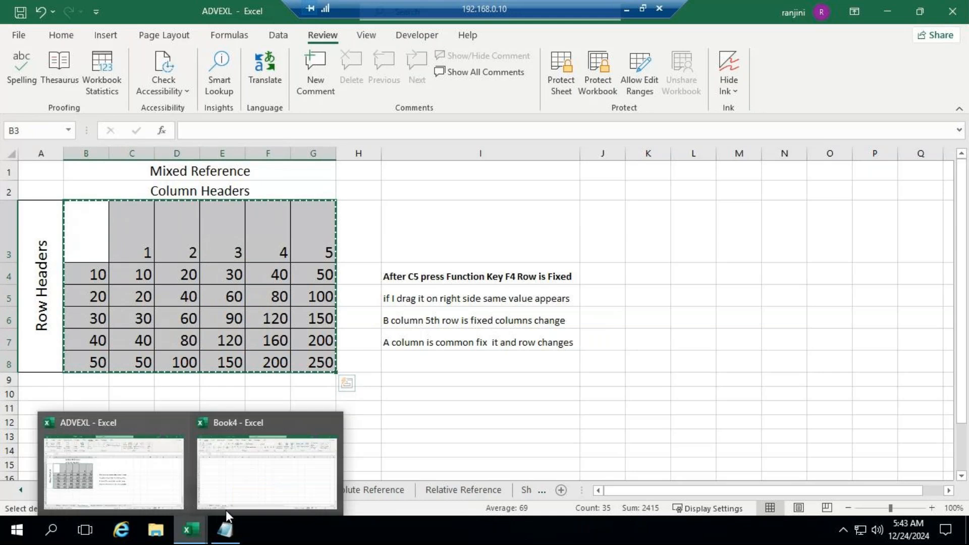
pyautogui.click(265, 423)
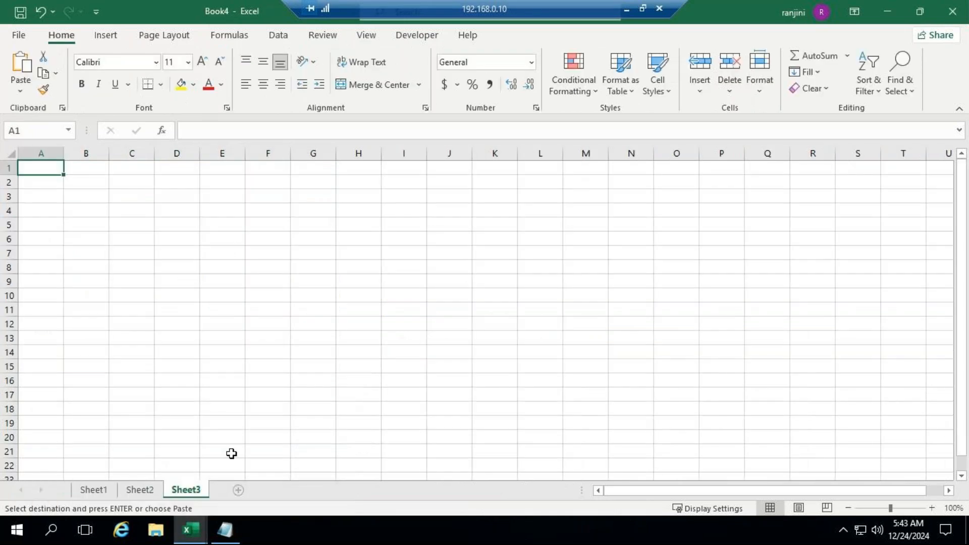
pyautogui.hotkey('ctrl', 'v')
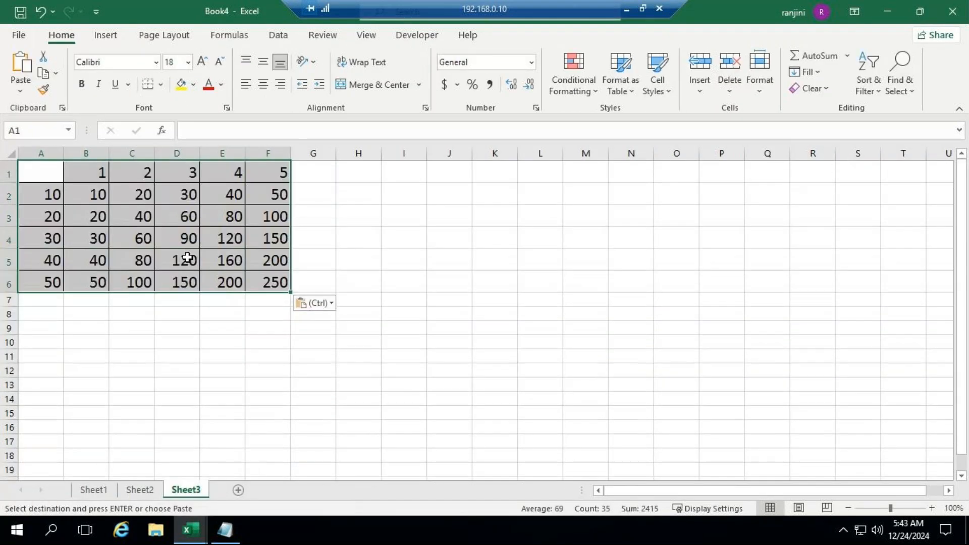
# Clear the copied formulas from the grid's inner range B2:F6 on the new sheet
pyautogui.moveTo(96, 196); pyautogui.dragTo(277, 284)
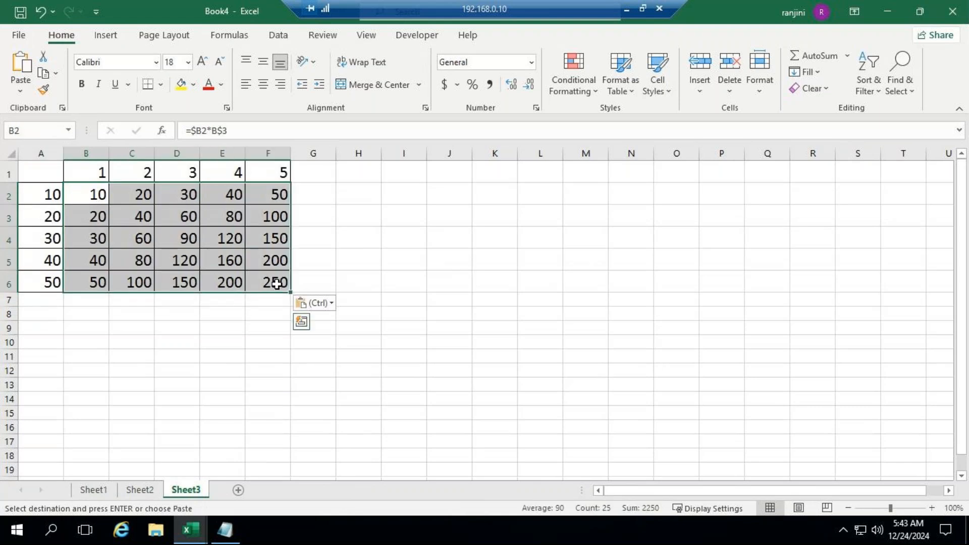
pyautogui.press('Escape')
pyautogui.press('Delete')
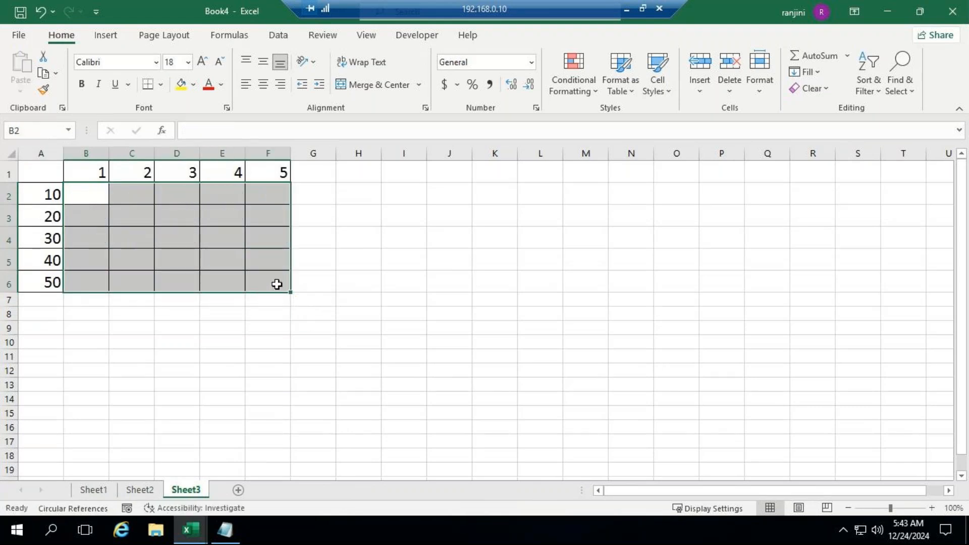
pyautogui.click(898, 509)
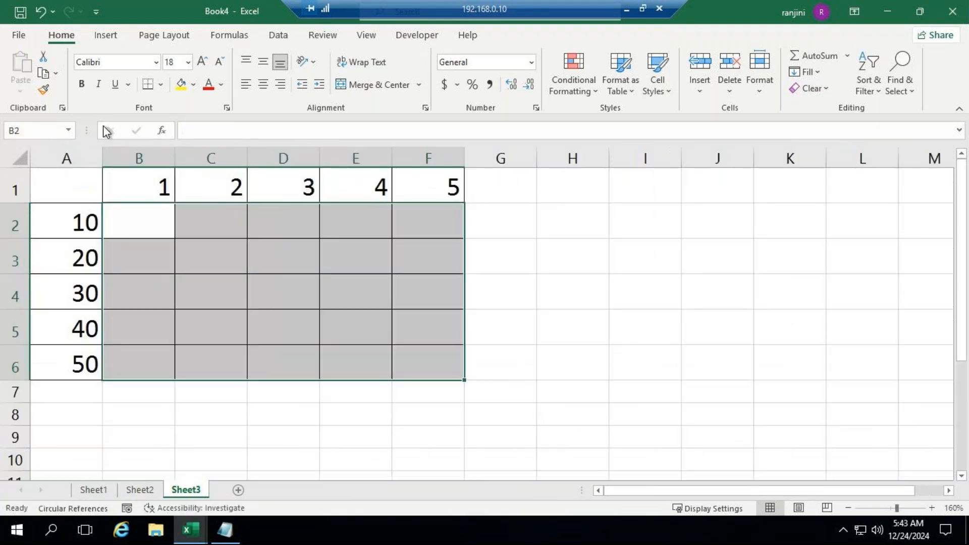
# Enter the relative formula =A2*B1 in cell B2 to multiply the row header by the column header
pyautogui.click(121, 223)
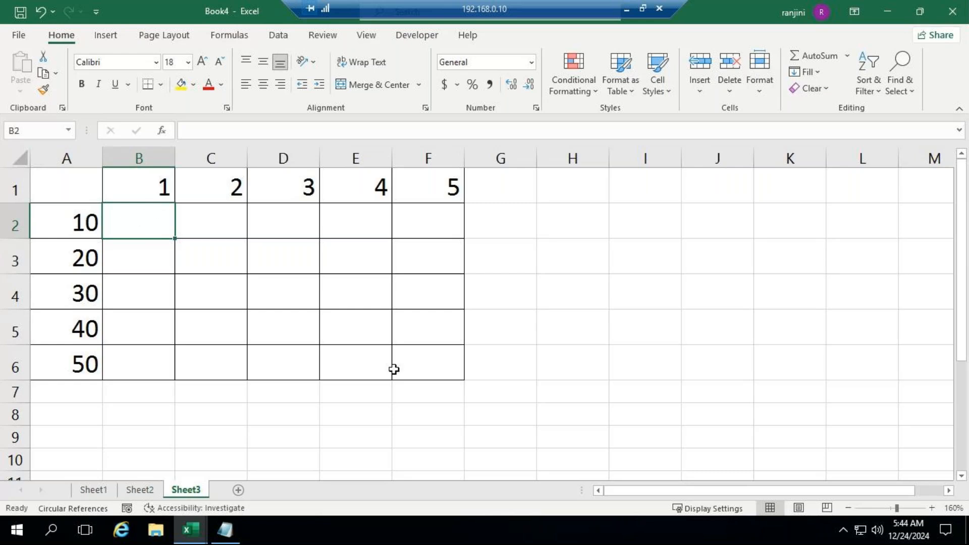
pyautogui.write('=')
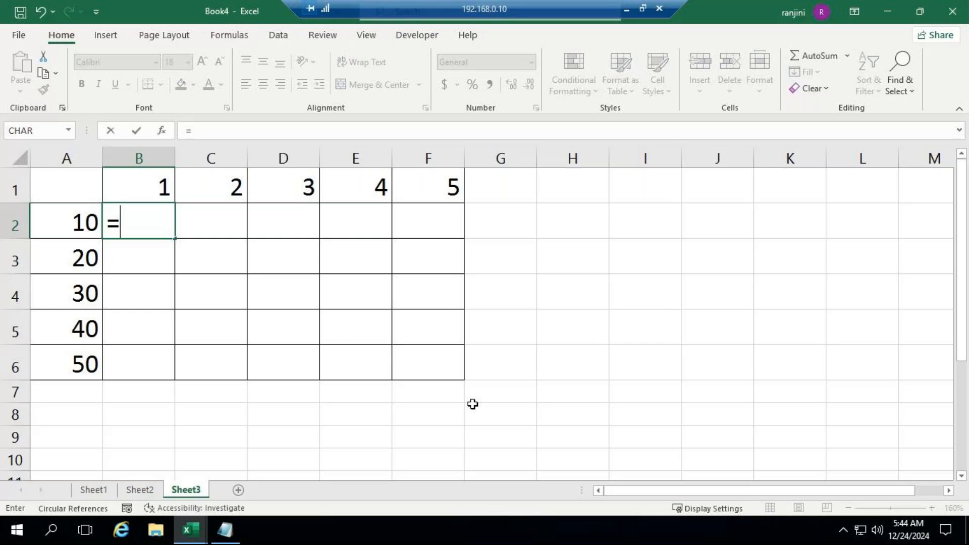
pyautogui.click(50, 220)
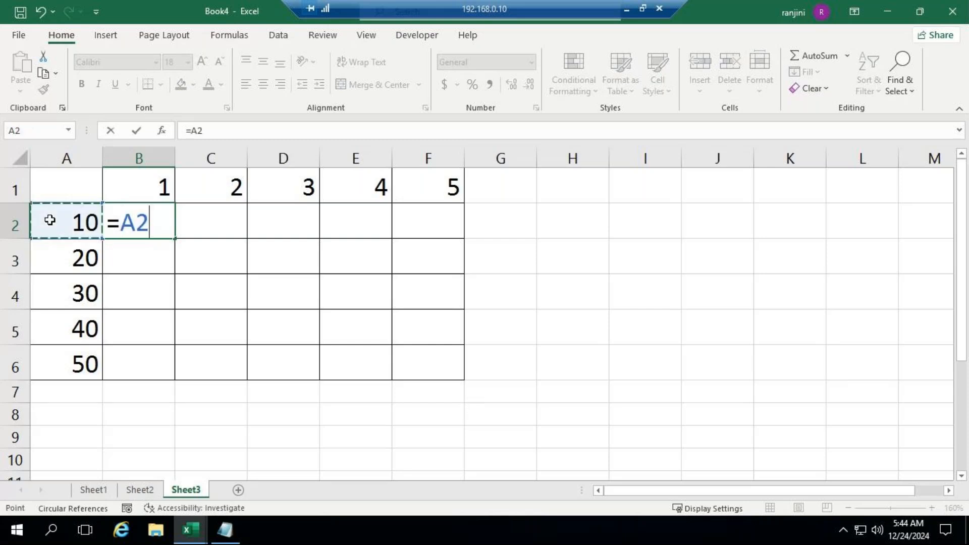
pyautogui.write('*')
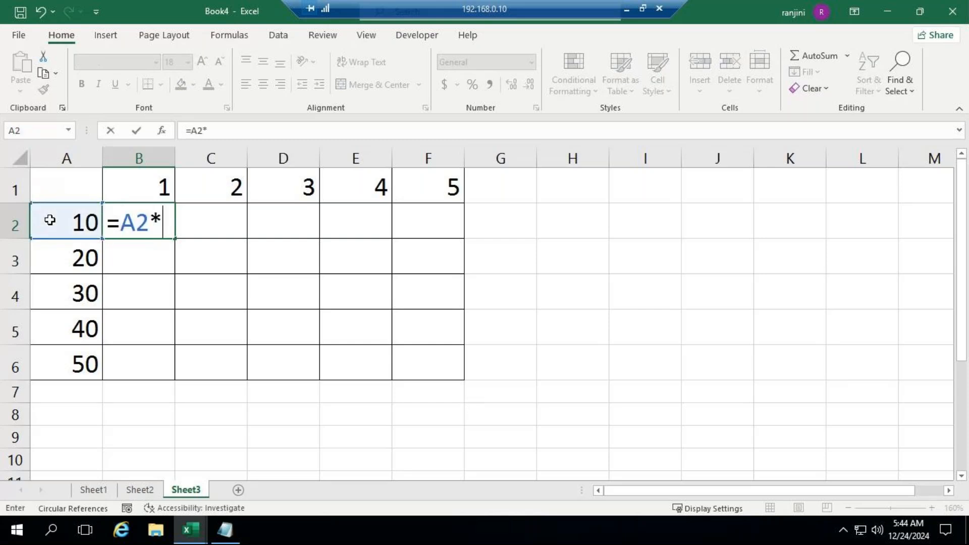
pyautogui.click(136, 185)
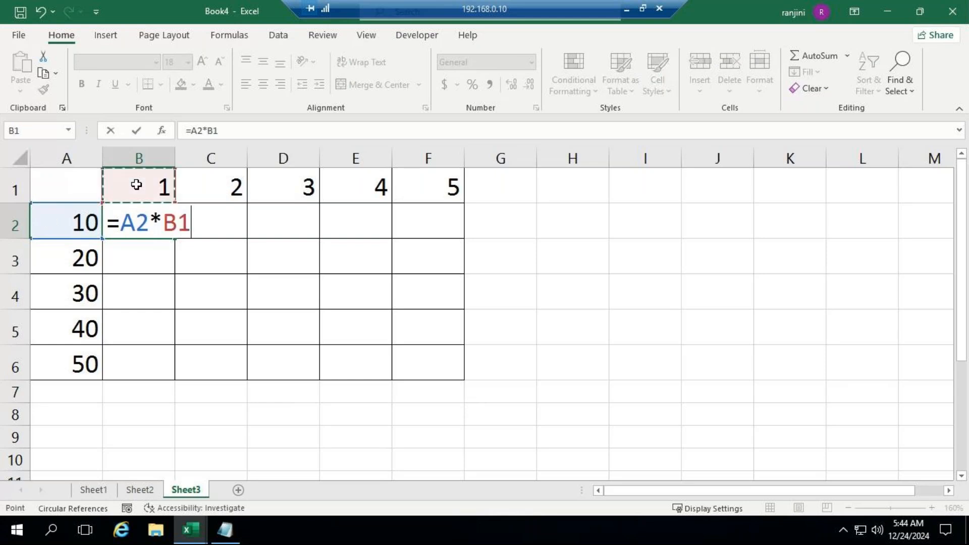
pyautogui.press('Return')
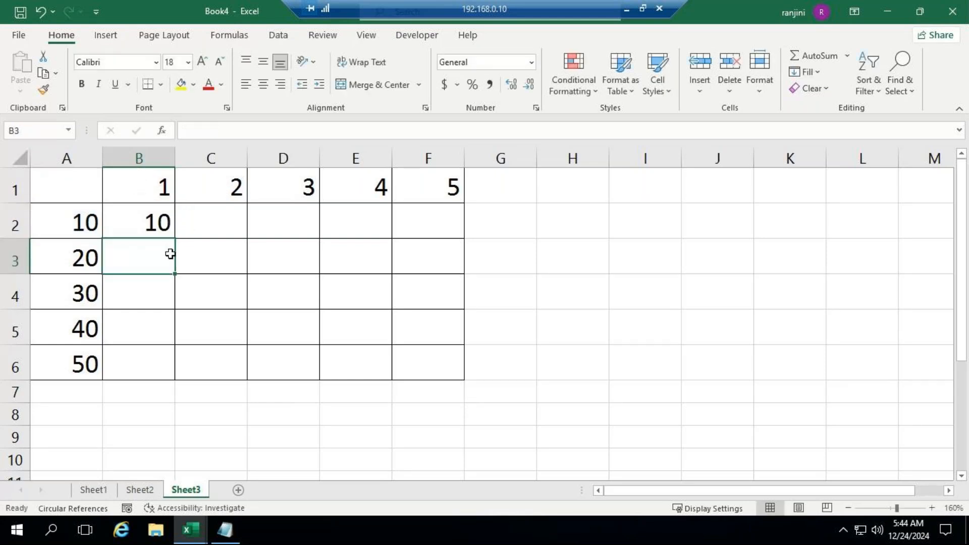
# Fill the B2 formula down to B6 and autofit the width of column B
pyautogui.click(172, 232)
pyautogui.moveTo(174, 238); pyautogui.dragTo(177, 372)
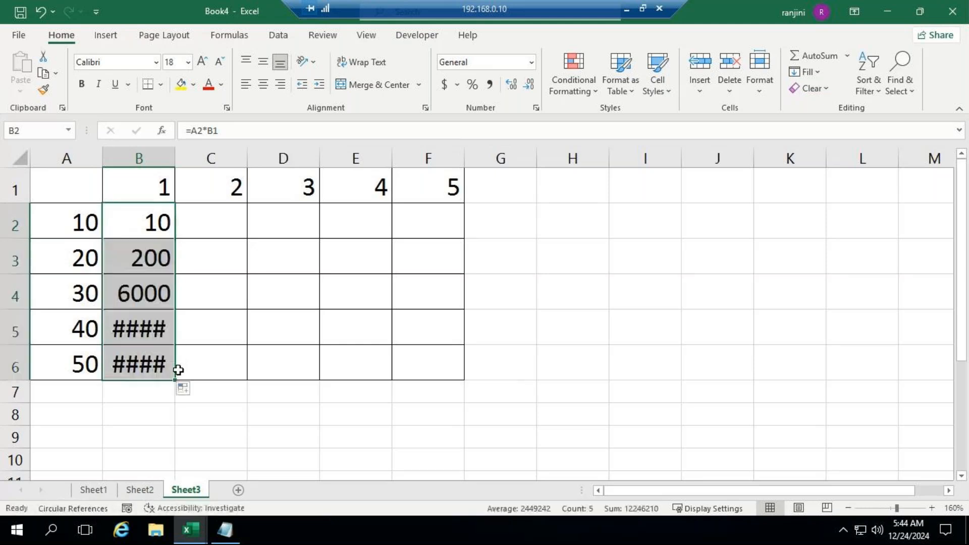
pyautogui.doubleClick(176, 158)
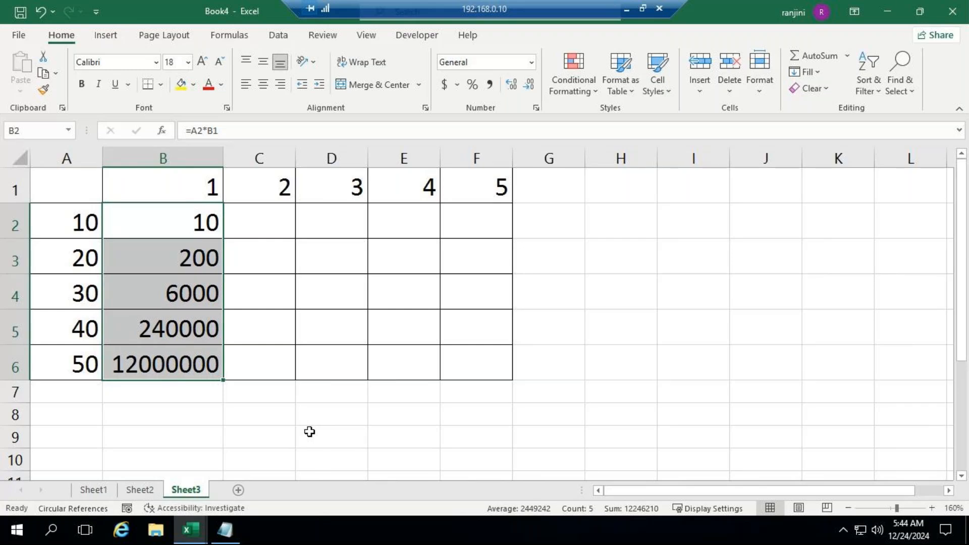
# Fill the B2 formula across to F2 and inspect the references of the copied formula in C2
pyautogui.click(188, 217)
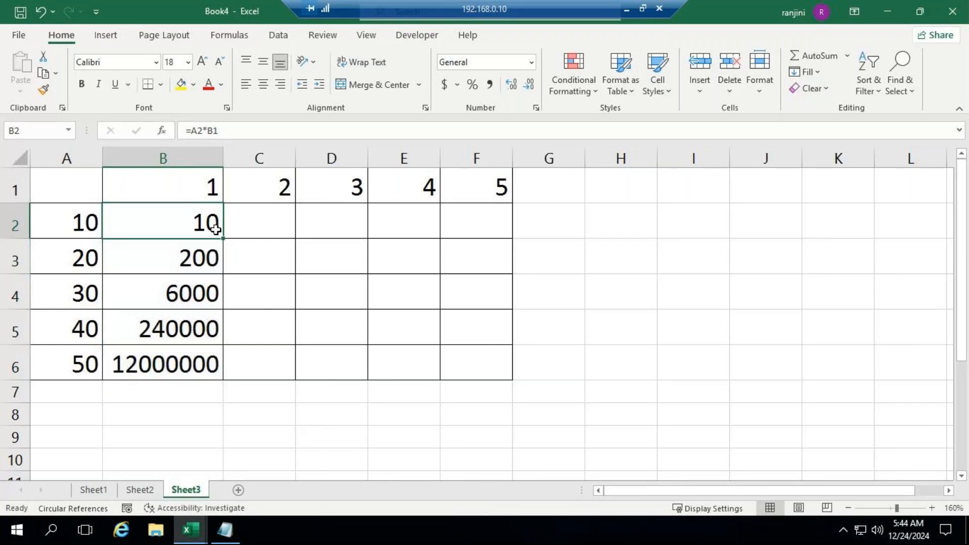
pyautogui.moveTo(222, 238); pyautogui.dragTo(515, 233)
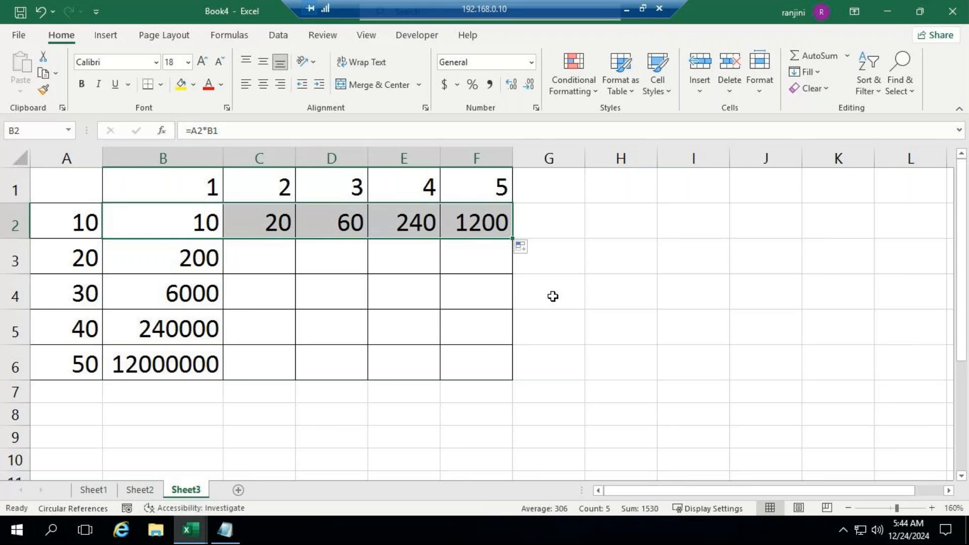
pyautogui.click(252, 222)
pyautogui.doubleClick(253, 221)
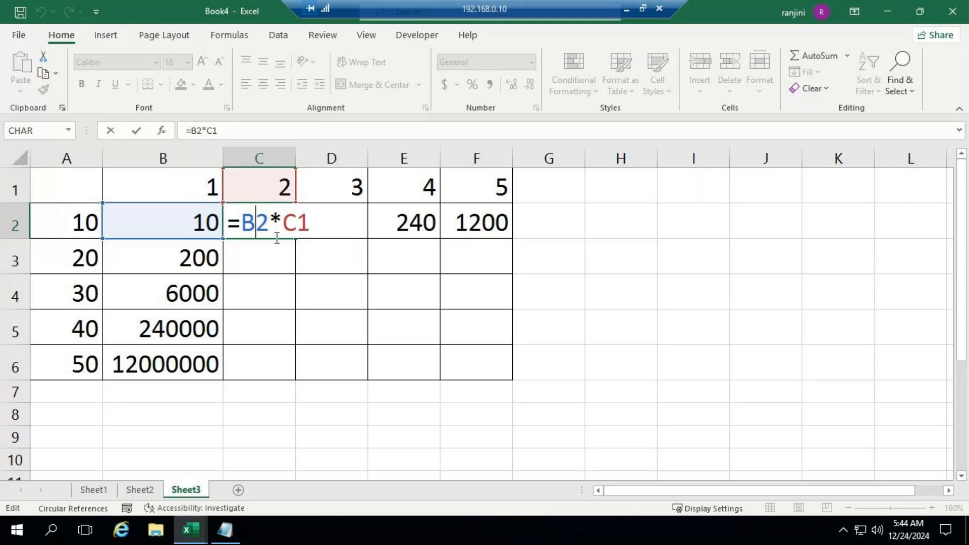
# Leave the C2 formula and clear all relative-reference results from B2:F6
pyautogui.click(238, 281)
pyautogui.moveTo(184, 212); pyautogui.dragTo(431, 372)
pyautogui.press('Delete')
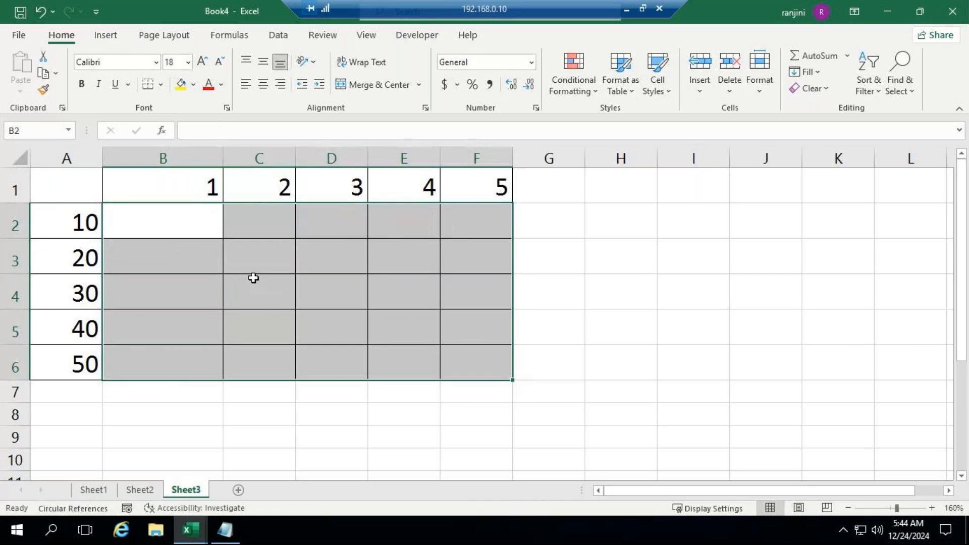
# Enter =$A2*B1 in cell B2, with only the column of the A2 reference locked
pyautogui.click(175, 229)
pyautogui.write('=')
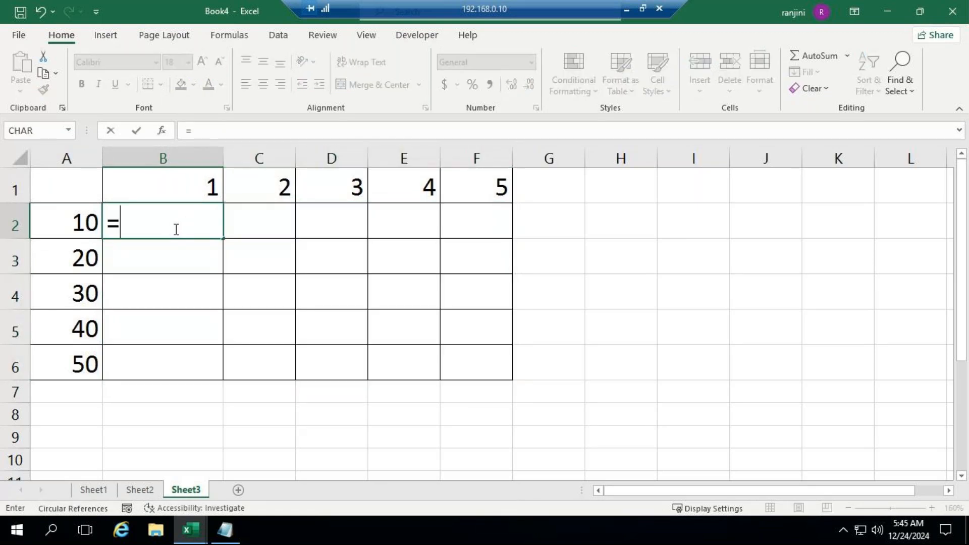
pyautogui.click(68, 227)
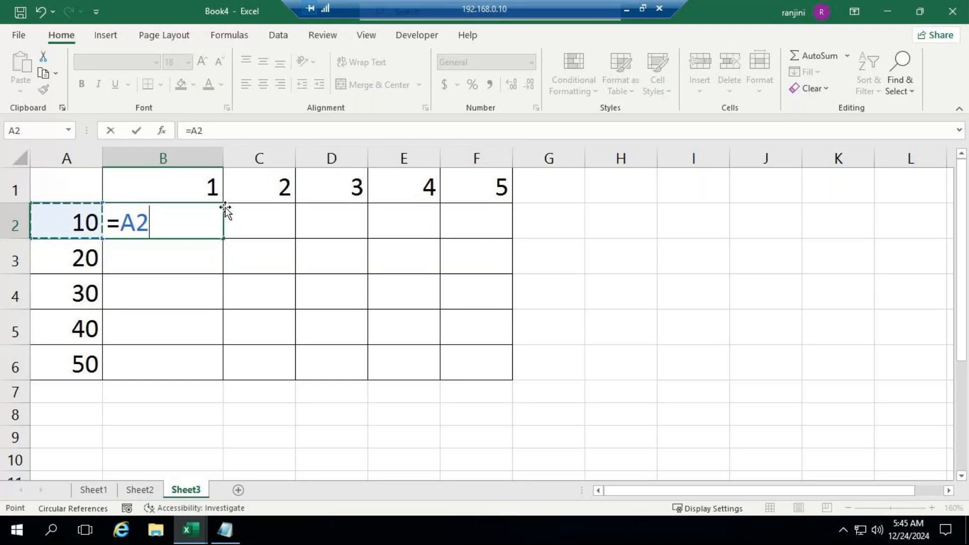
pyautogui.write('*')
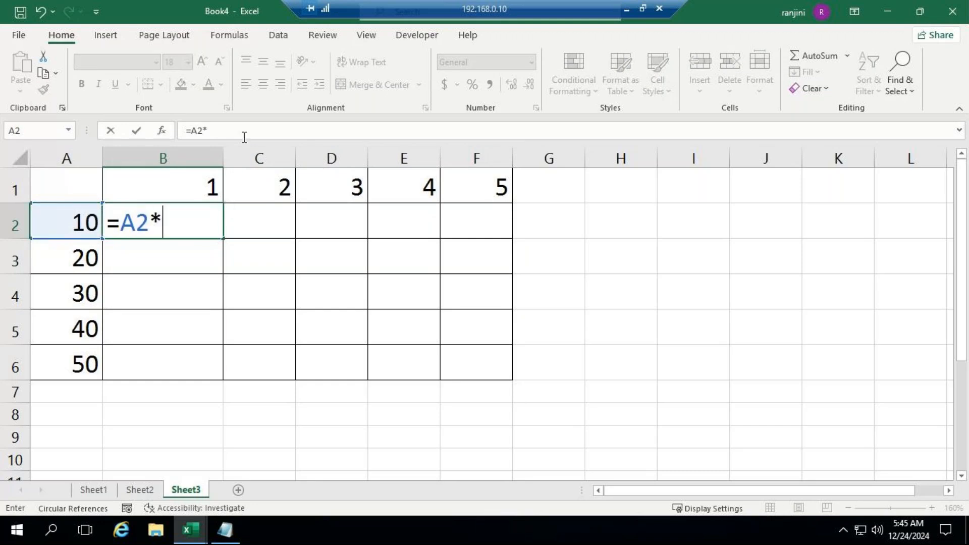
pyautogui.click(168, 183)
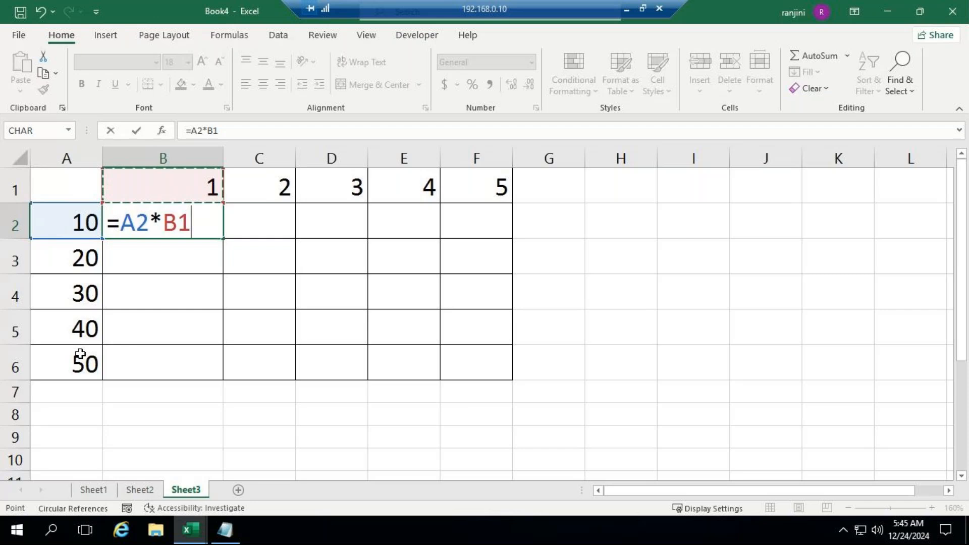
pyautogui.click(191, 130)
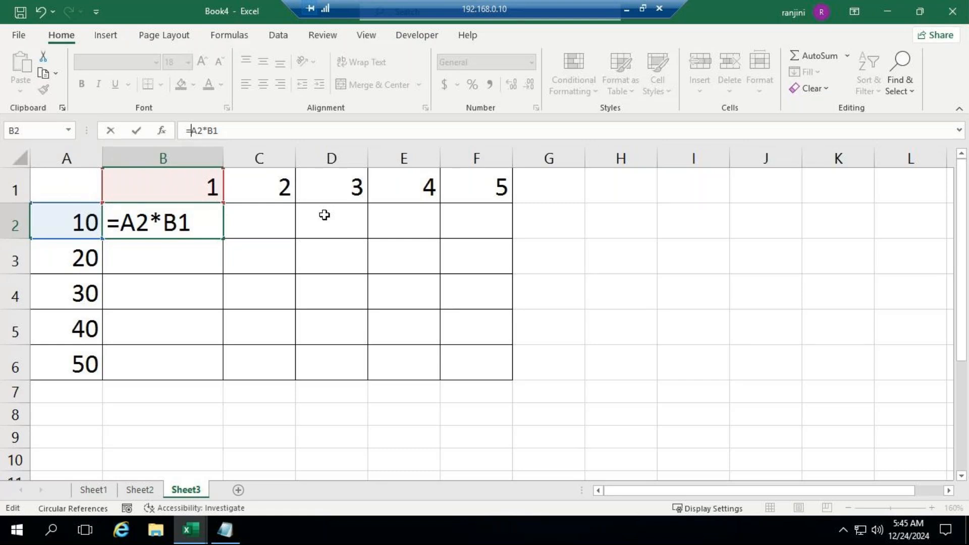
pyautogui.press('F4')
pyautogui.press('F4')
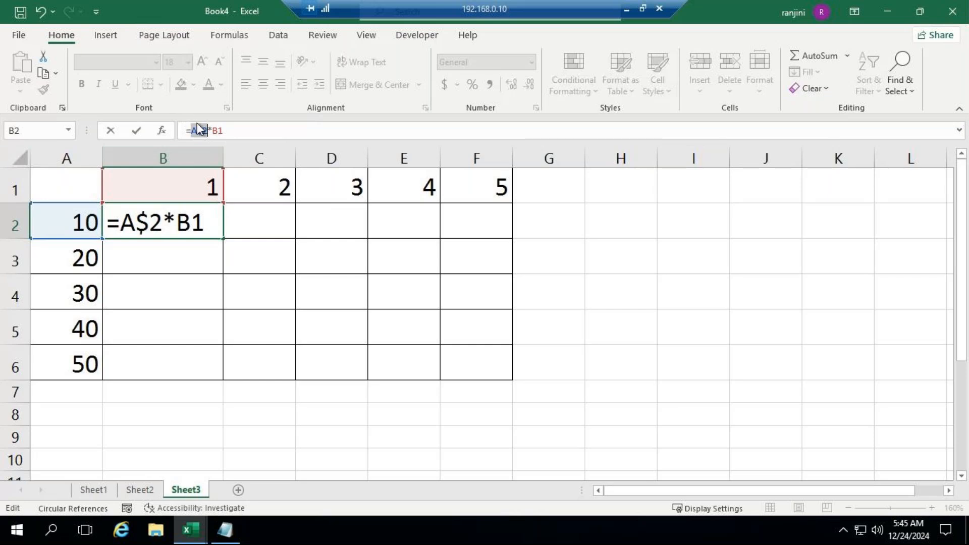
pyautogui.press('F4')
pyautogui.click(241, 128)
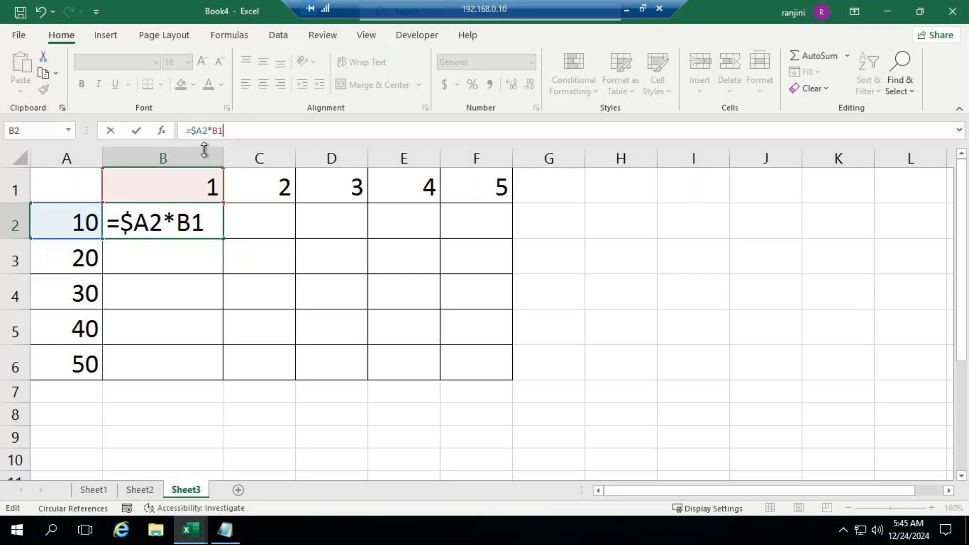
pyautogui.press('Return')
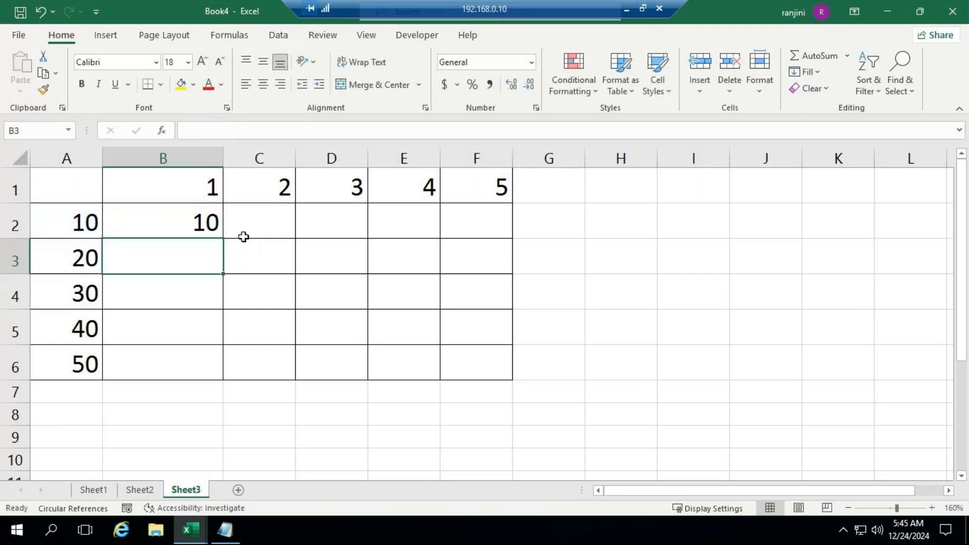
# Fill the =$A2*B1 formula from B2 down to B6 and across to F2
pyautogui.click(209, 221)
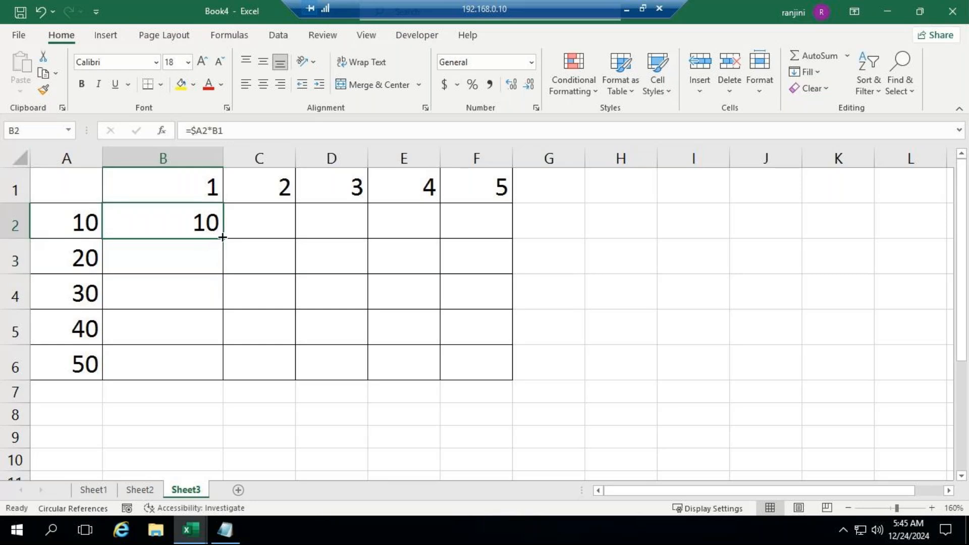
pyautogui.moveTo(222, 238); pyautogui.dragTo(216, 375)
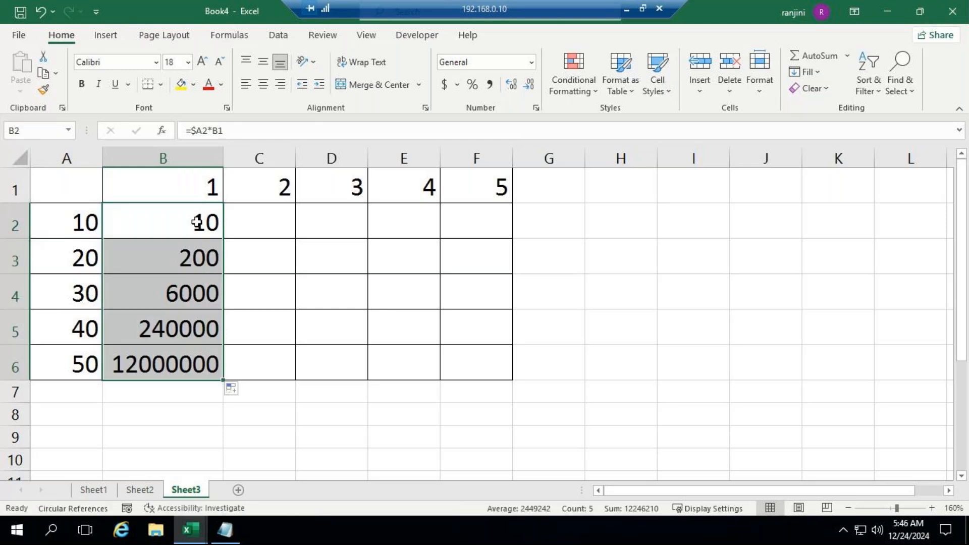
pyautogui.click(197, 222)
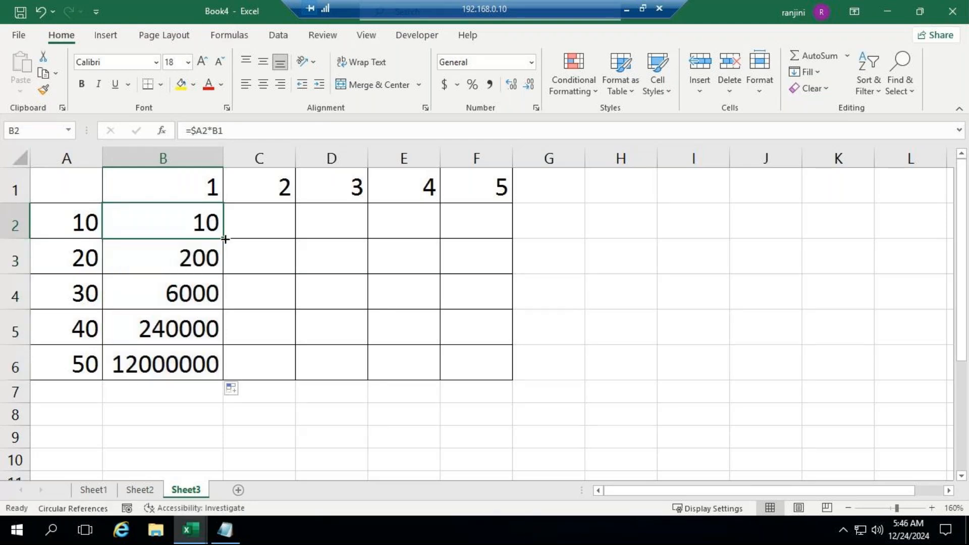
pyautogui.moveTo(223, 238); pyautogui.dragTo(500, 229)
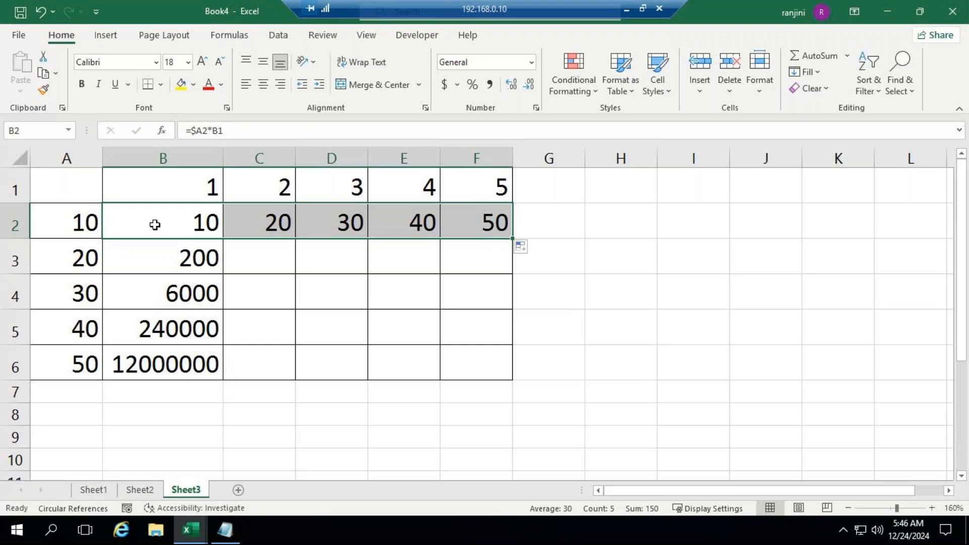
# Change the B2 formula to =A$2*B1 so the A2 reference locks its row instead of its column
pyautogui.click(196, 131)
pyautogui.press('BackSpace')
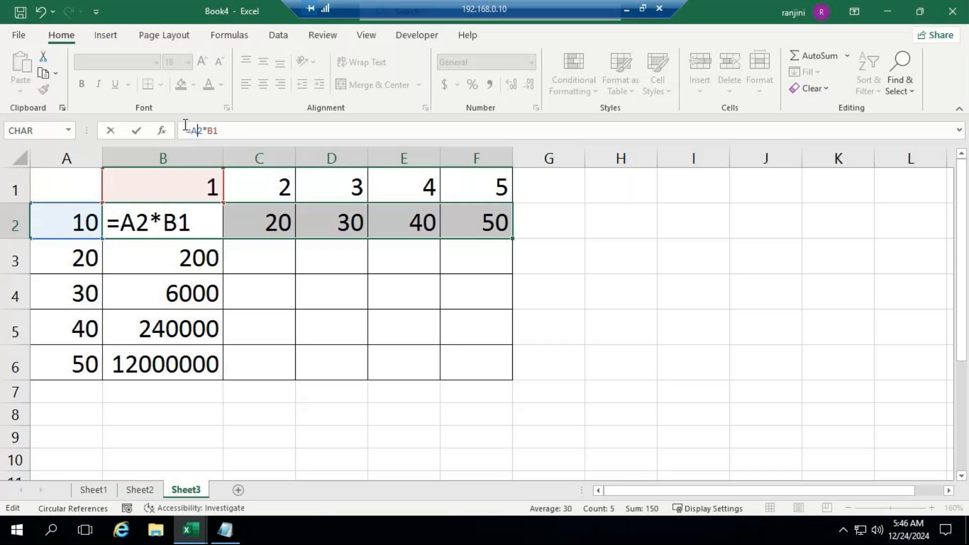
pyautogui.press('alt')
pyautogui.press('alt')
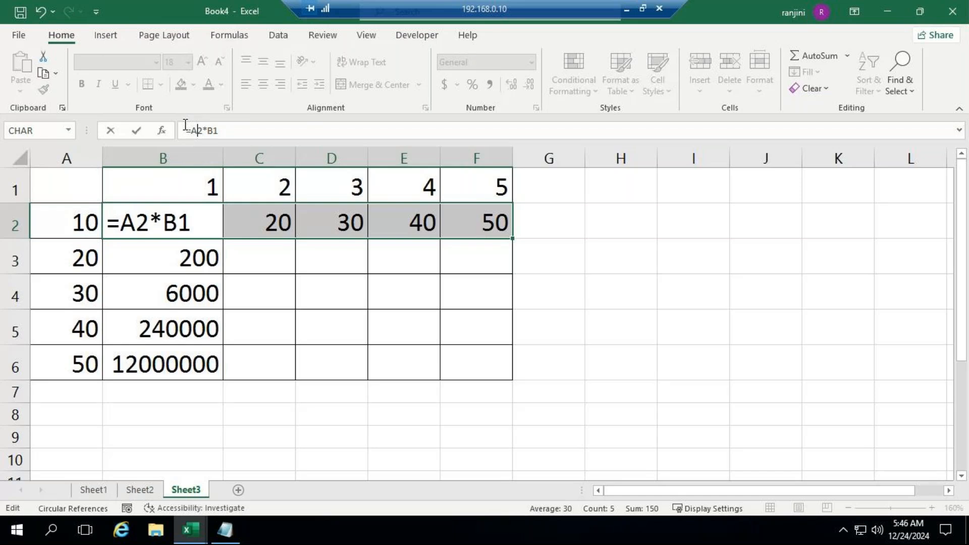
pyautogui.press('F4')
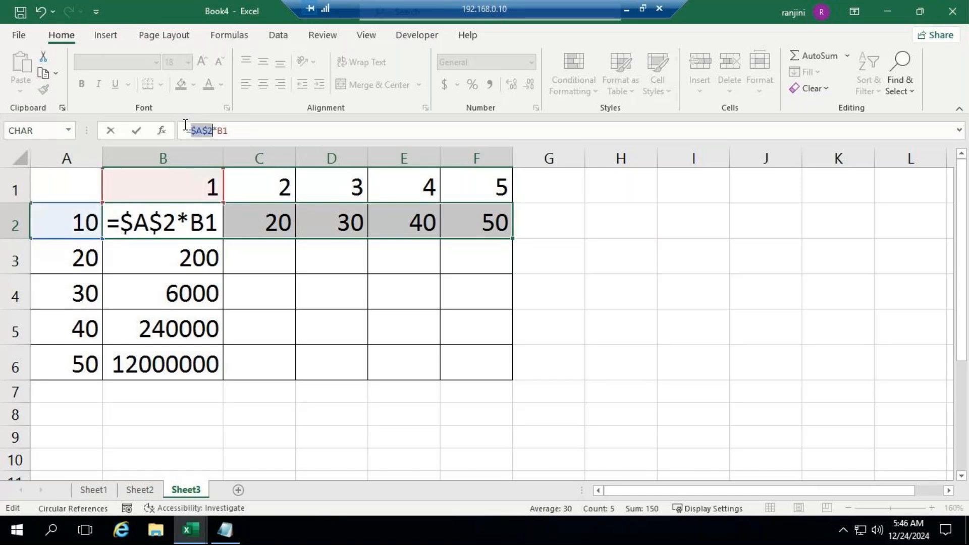
pyautogui.press('F4')
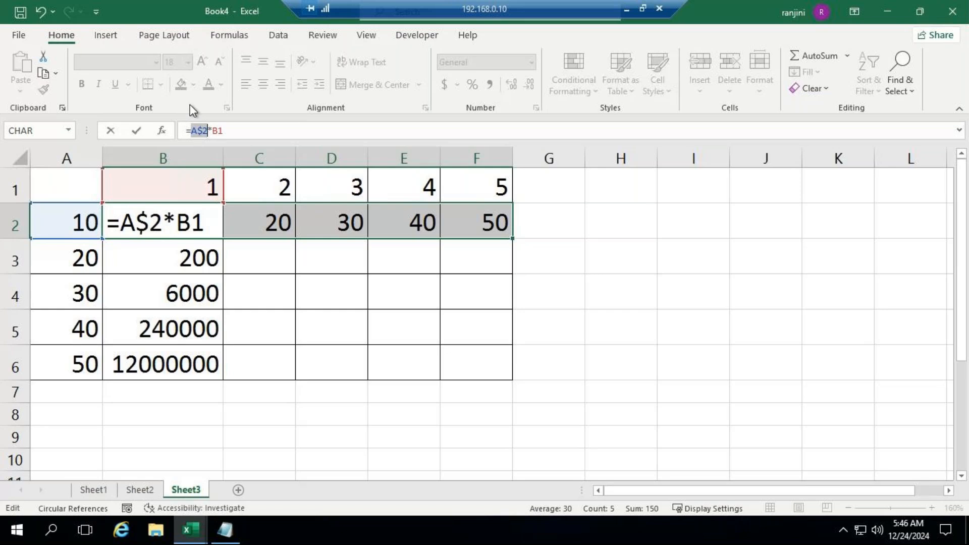
pyautogui.press('Return')
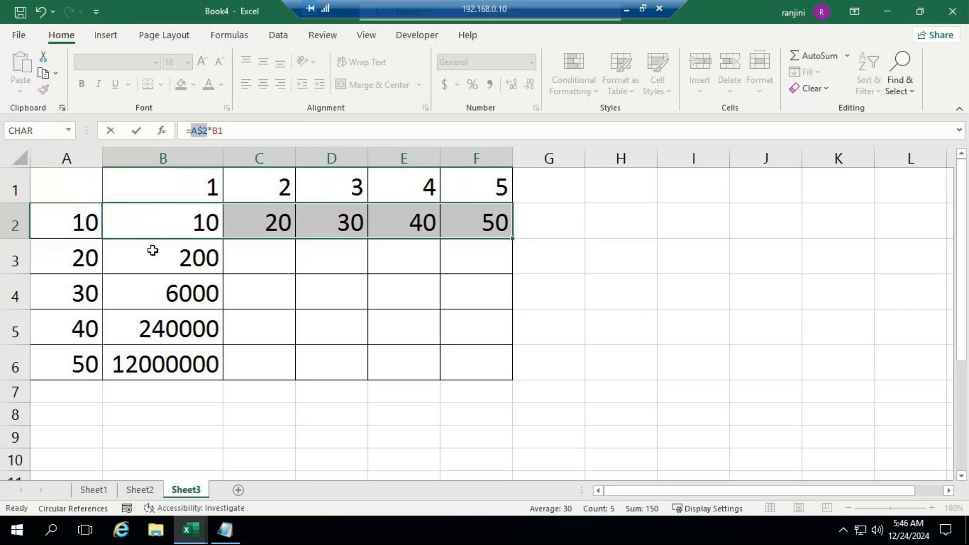
# Fill the =A$2*B1 formula from B2 down to B6 and reselect B2
pyautogui.click(205, 220)
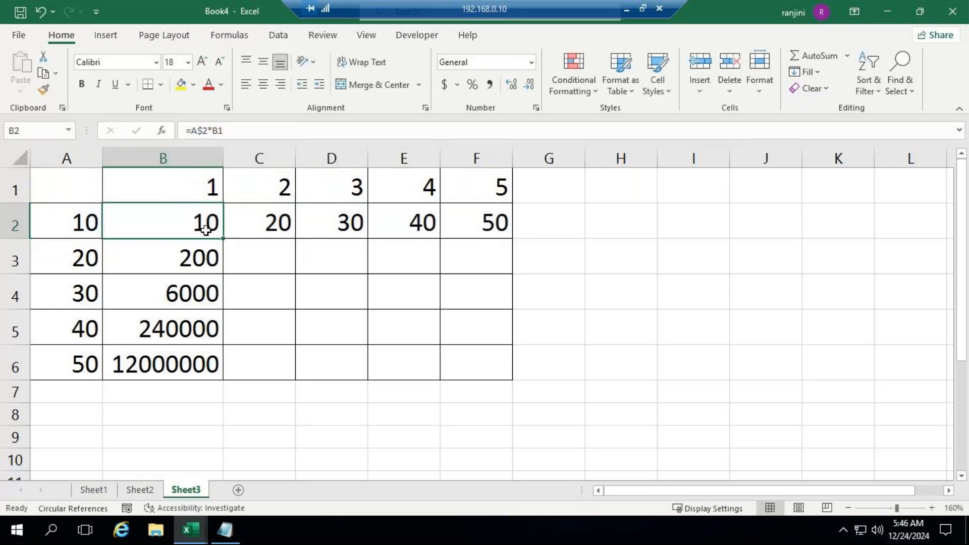
pyautogui.moveTo(223, 238); pyautogui.dragTo(217, 366)
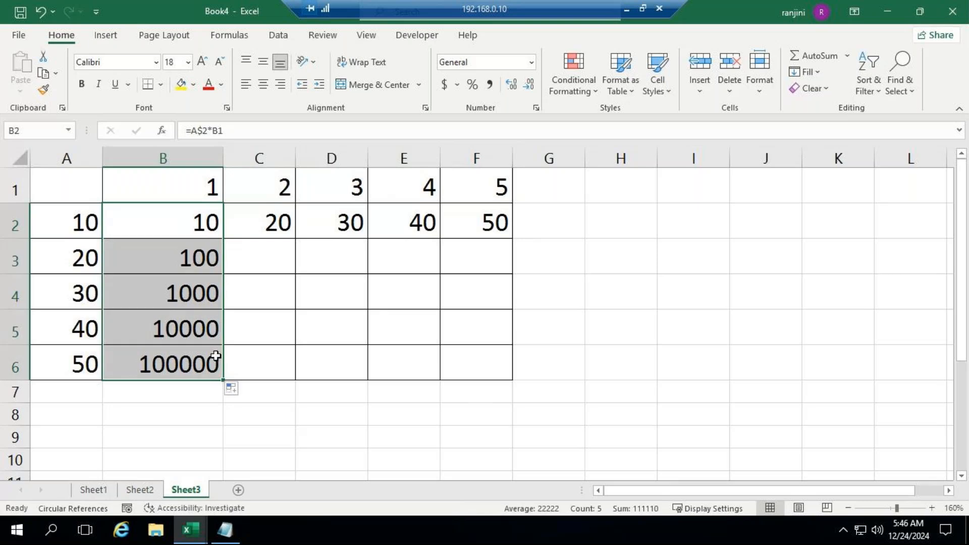
pyautogui.click(207, 222)
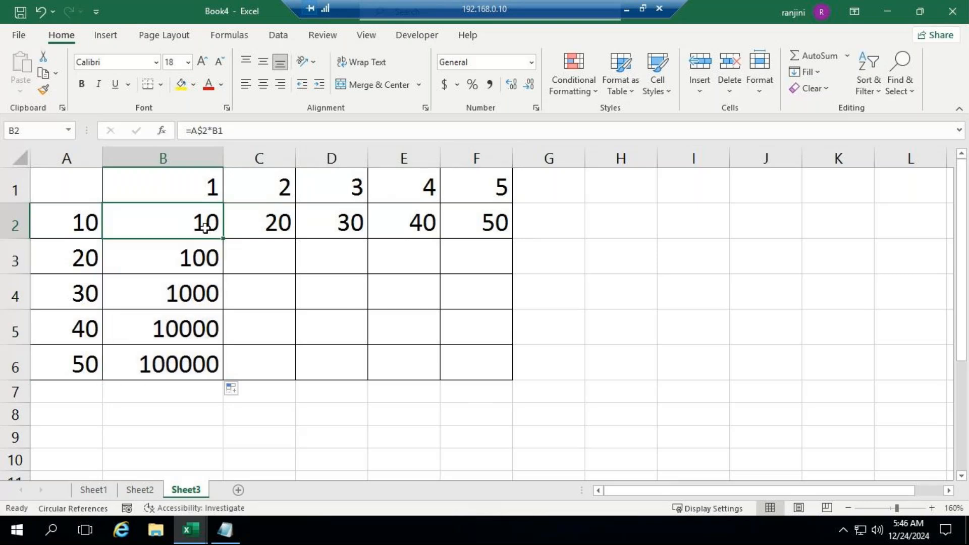
# Cycle the A2 reference in the B2 formula from relative through $A$2 to A$2
pyautogui.click(201, 130)
pyautogui.press('BackSpace')
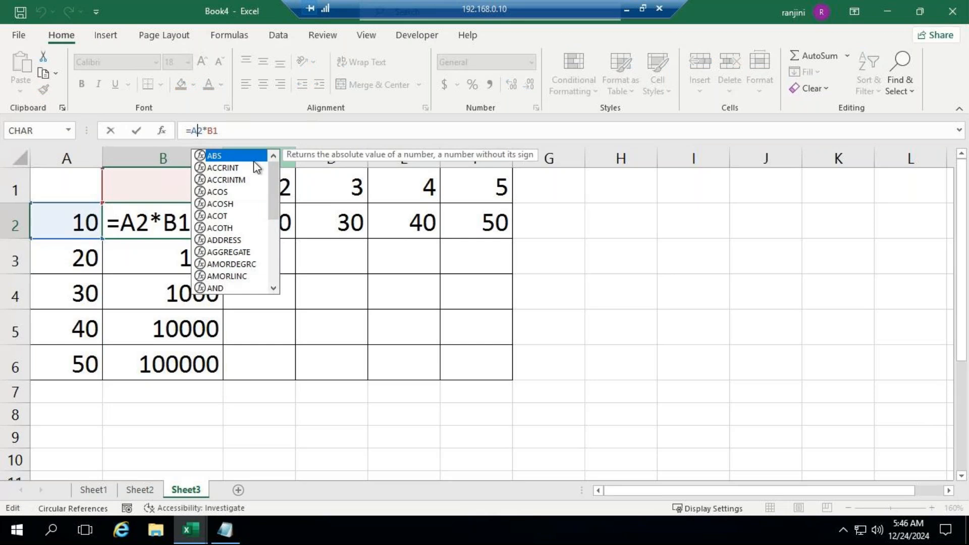
pyautogui.press('Left')
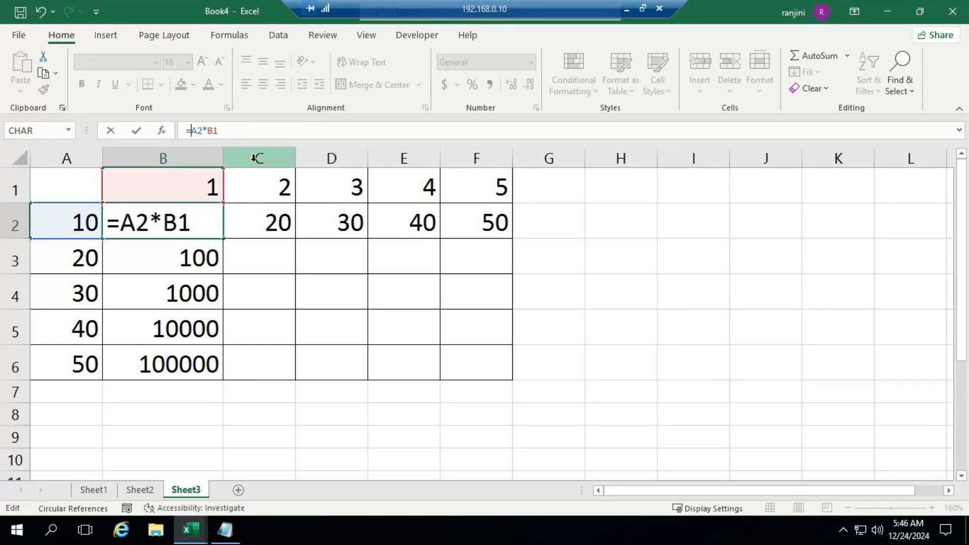
pyautogui.press('F4')
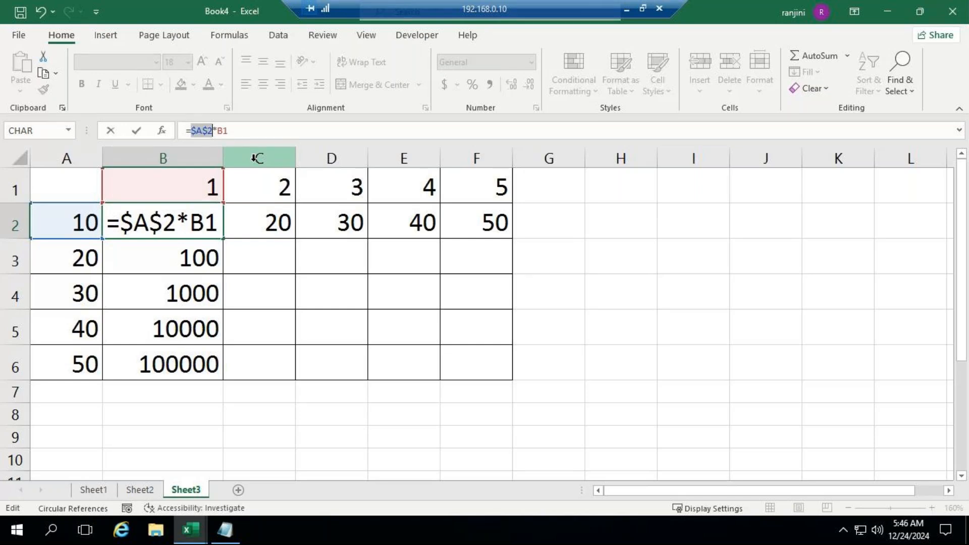
pyautogui.press('F5')
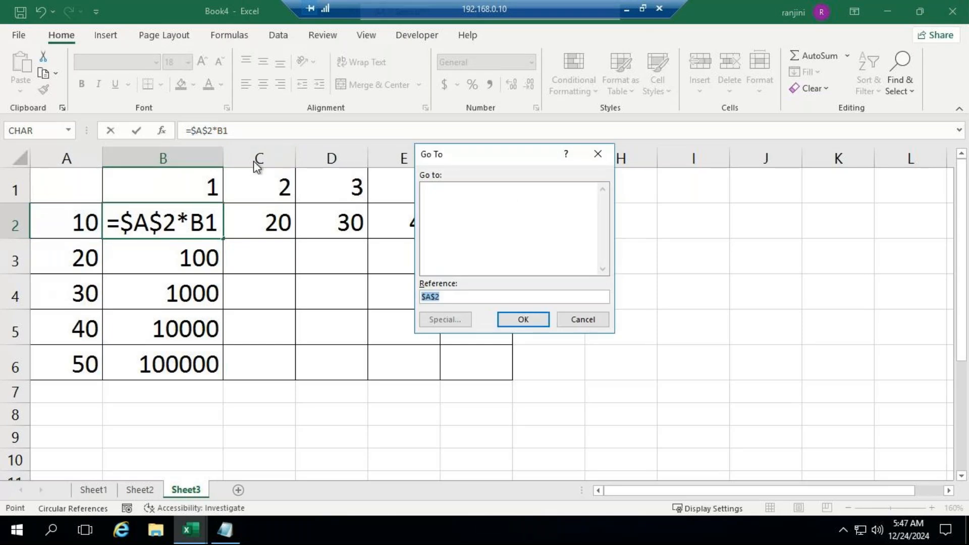
pyautogui.press('Return')
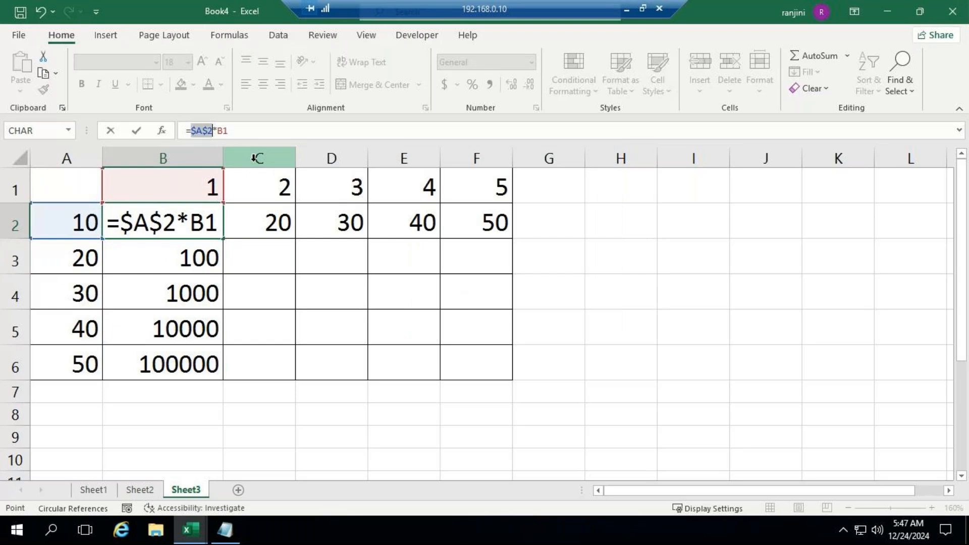
pyautogui.press('F4')
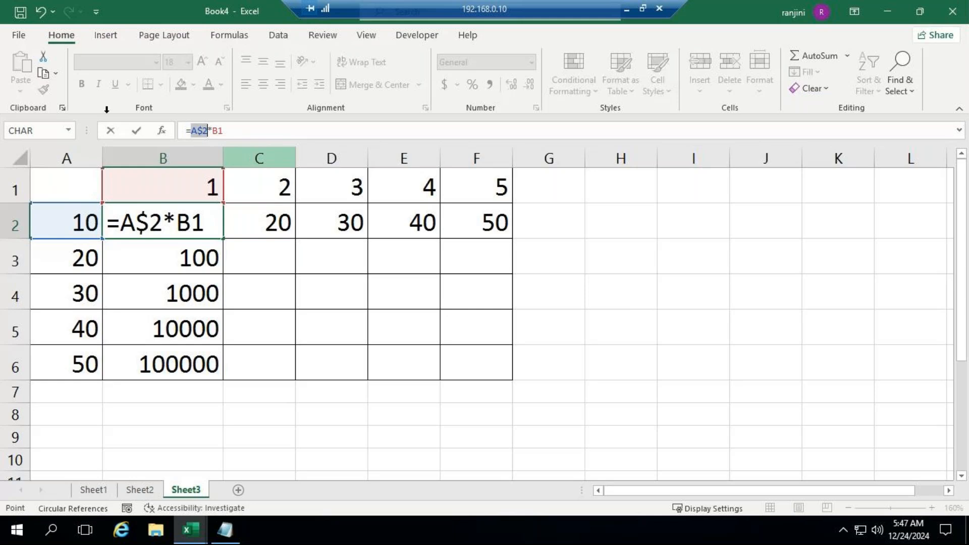
# Change the B2 formula to =$A2*B1 so the A2 reference locks its column instead of its row
pyautogui.click(142, 221)
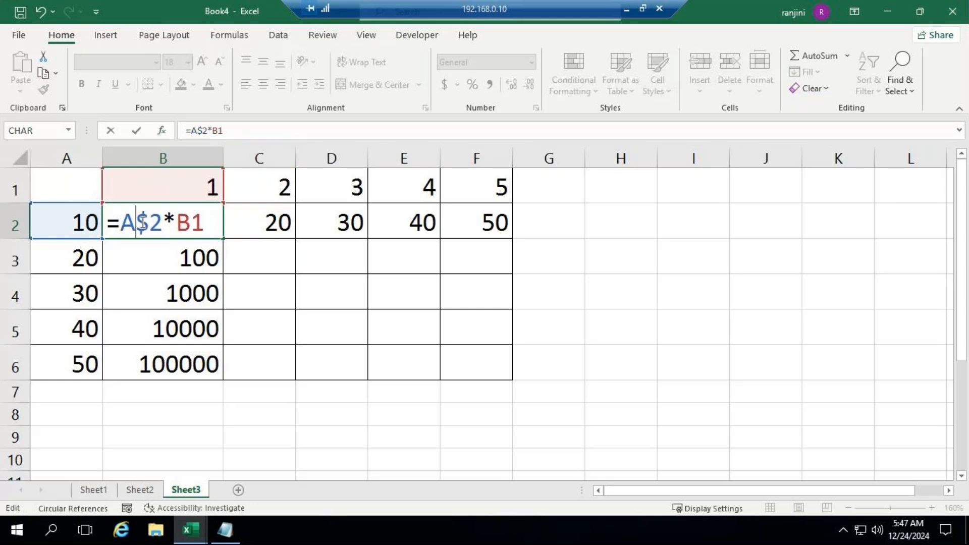
pyautogui.press('Delete')
pyautogui.press('Left')
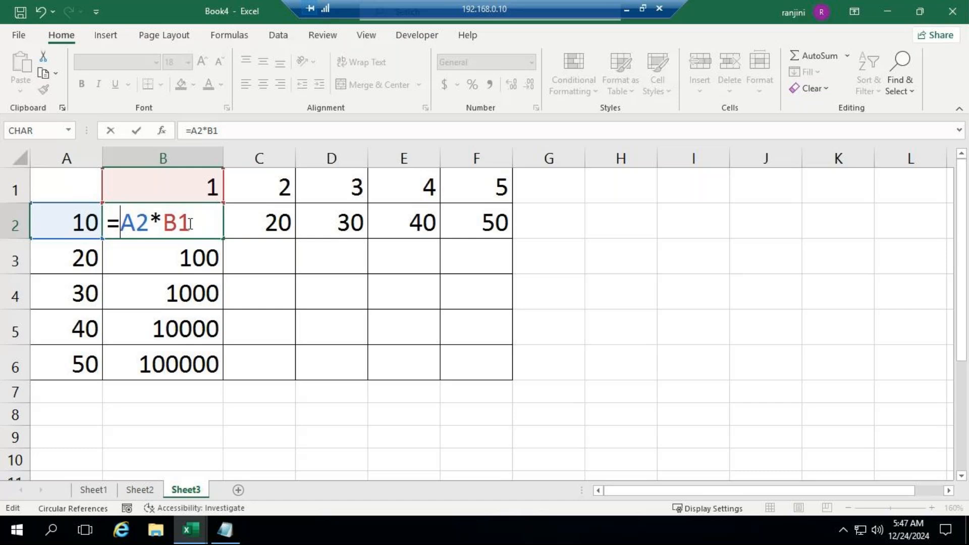
pyautogui.write('$')
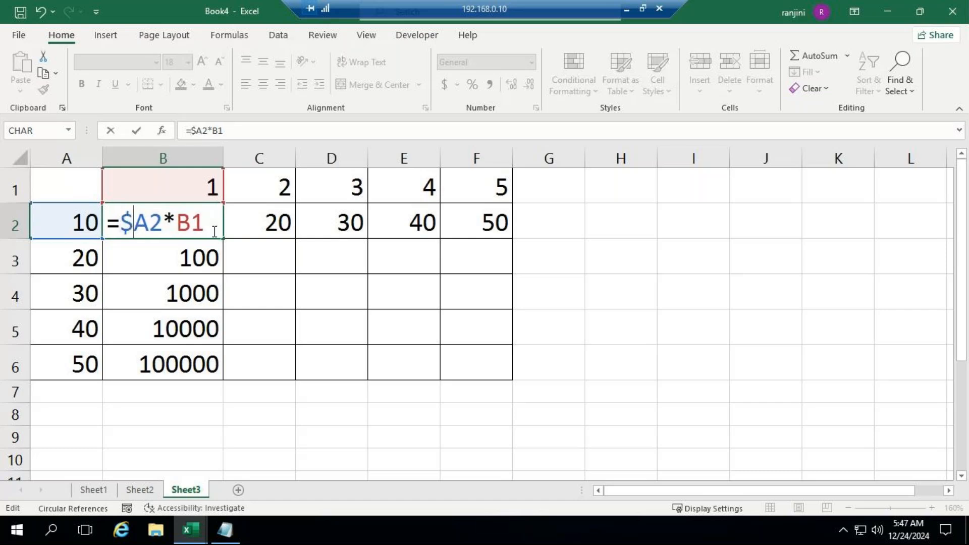
pyautogui.press('Return')
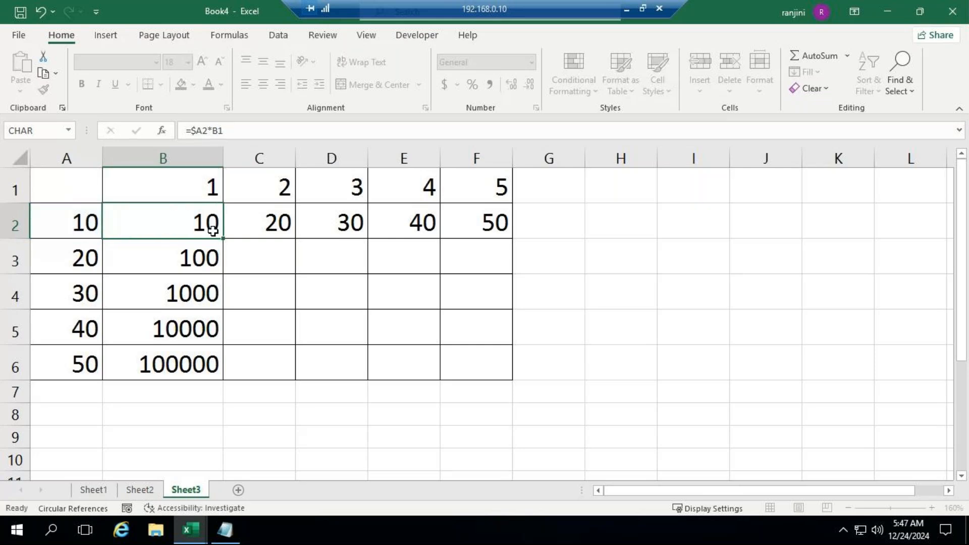
# Fill the =$A2*B1 formula from B2 down to B6 and across to F2
pyautogui.click(219, 233)
pyautogui.moveTo(220, 235); pyautogui.dragTo(225, 376)
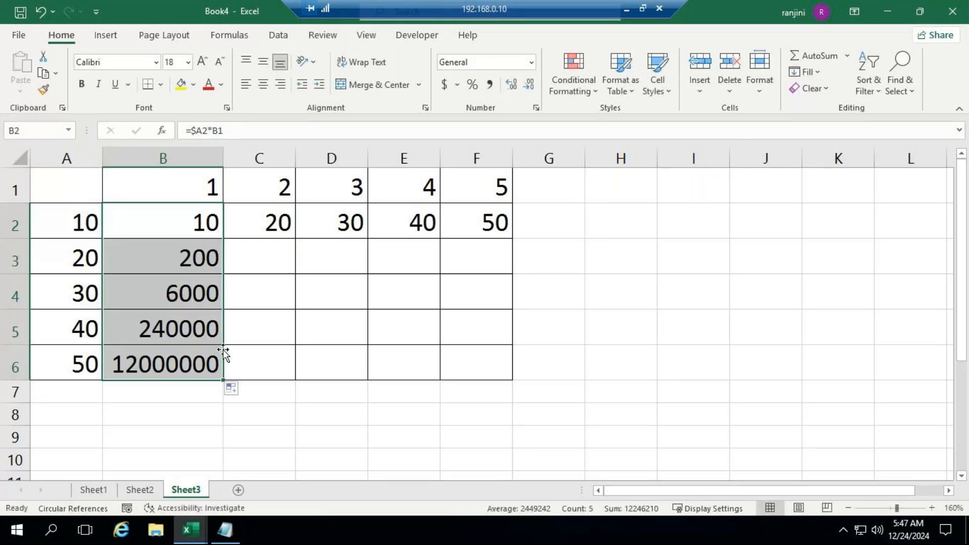
pyautogui.click(220, 229)
pyautogui.moveTo(224, 238); pyautogui.dragTo(491, 225)
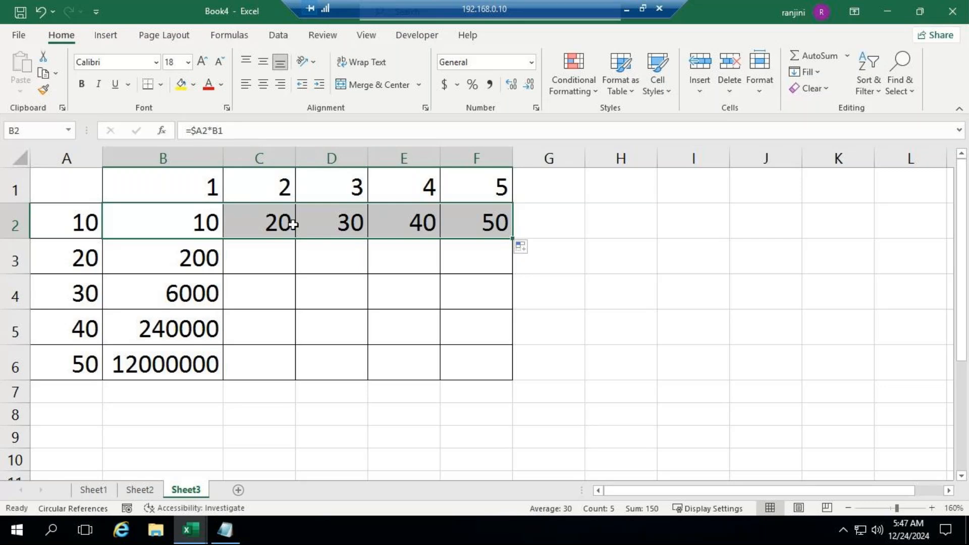
# Change the B2 formula to =$A2*B$1 so the B1 reference locks its row
pyautogui.click(215, 132)
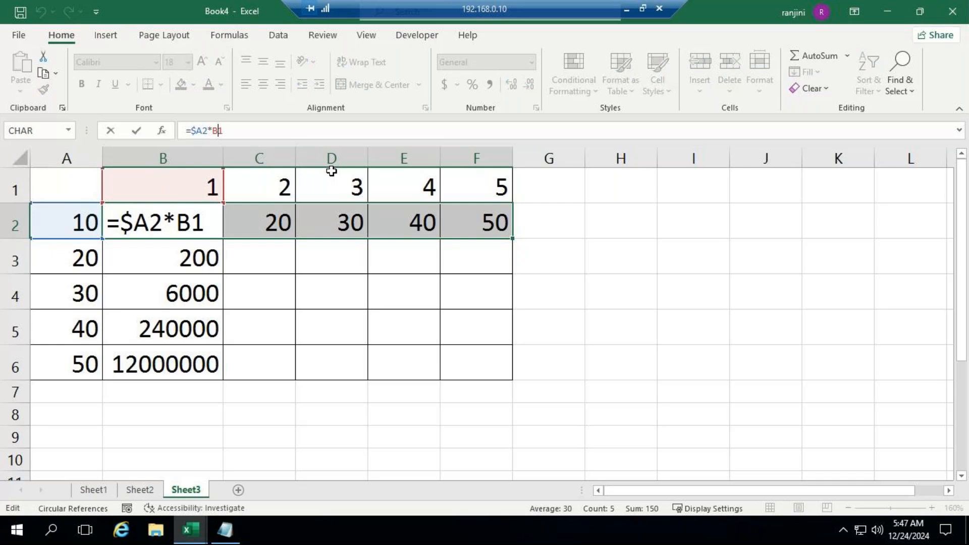
pyautogui.write('$')
pyautogui.press('Return')
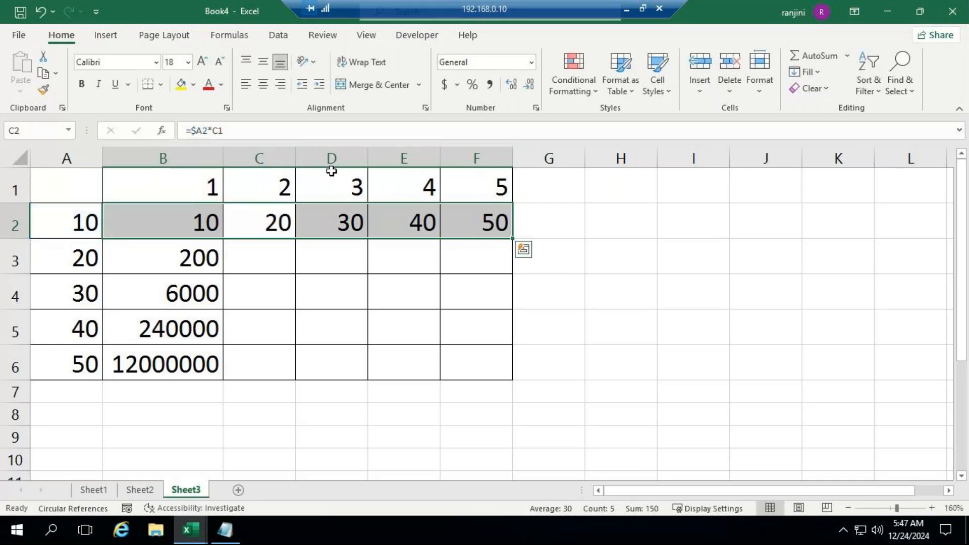
pyautogui.click(168, 214)
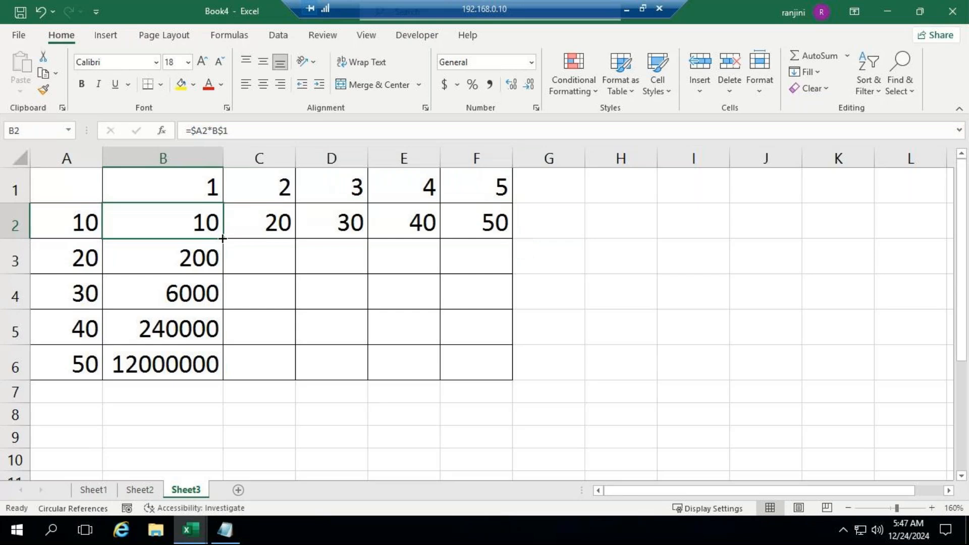
# Fill the =$A2*B$1 formula from B2 through the whole multiplication table B2:F6
pyautogui.moveTo(223, 239); pyautogui.dragTo(225, 248)
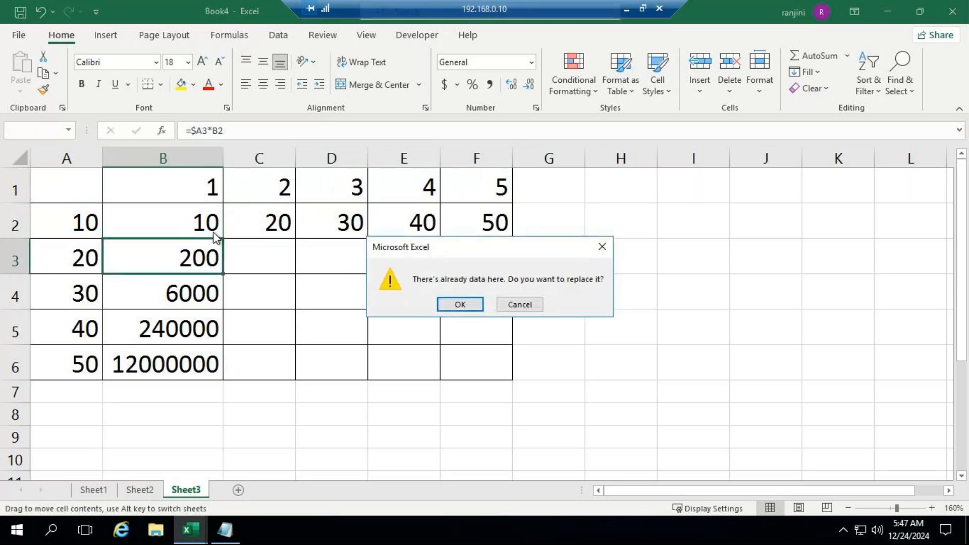
pyautogui.click(510, 304)
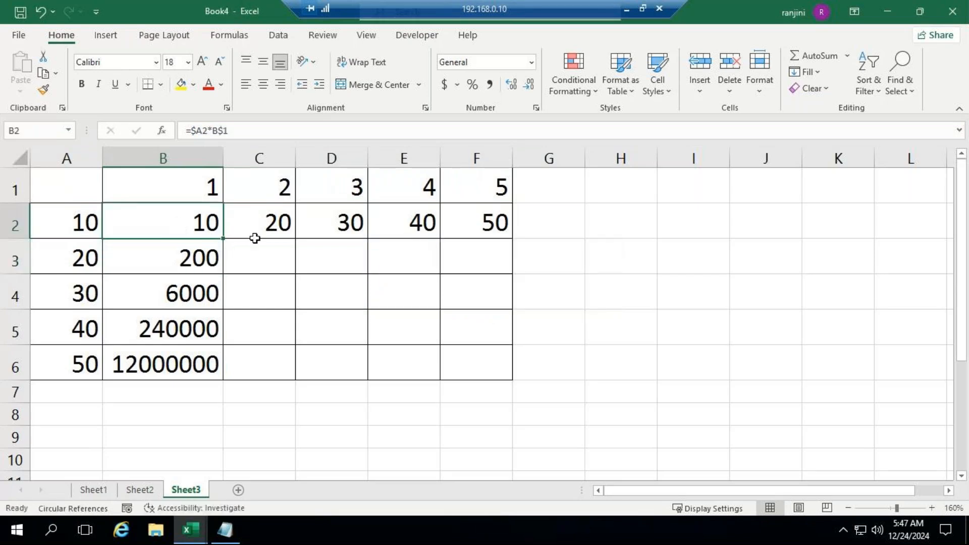
pyautogui.moveTo(223, 238); pyautogui.dragTo(508, 376)
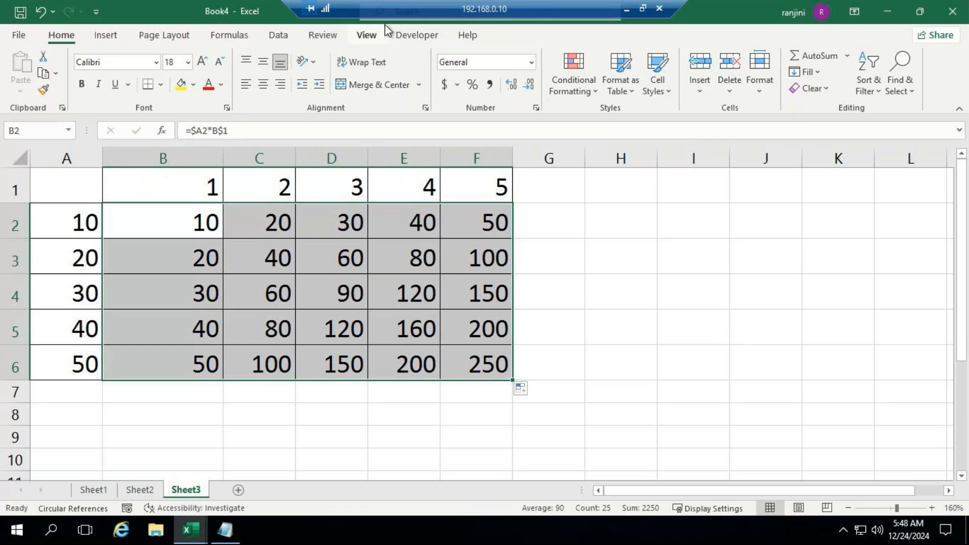
# Show the formulas in the cells to examine the filled mixed references, and switch back to displaying values
pyautogui.click(311, 38)
pyautogui.click(215, 36)
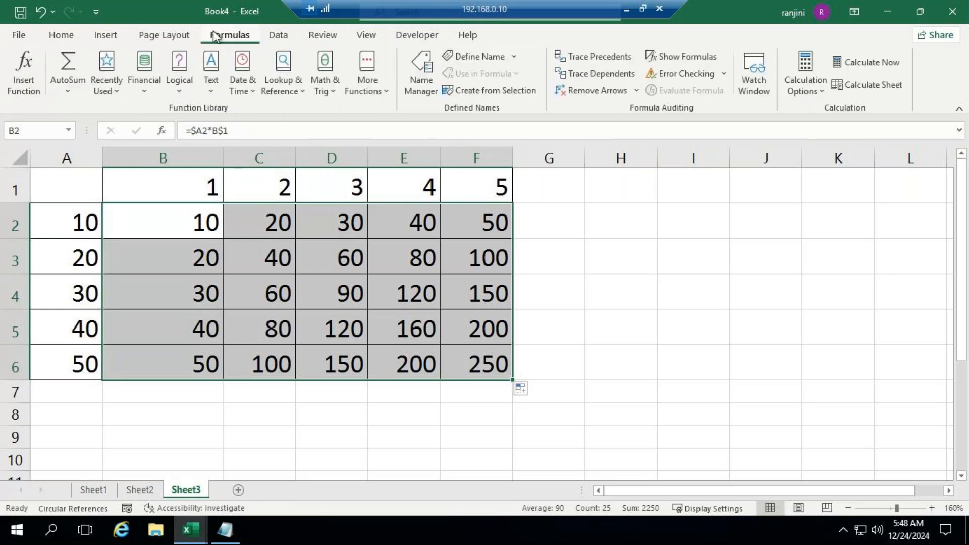
pyautogui.click(675, 58)
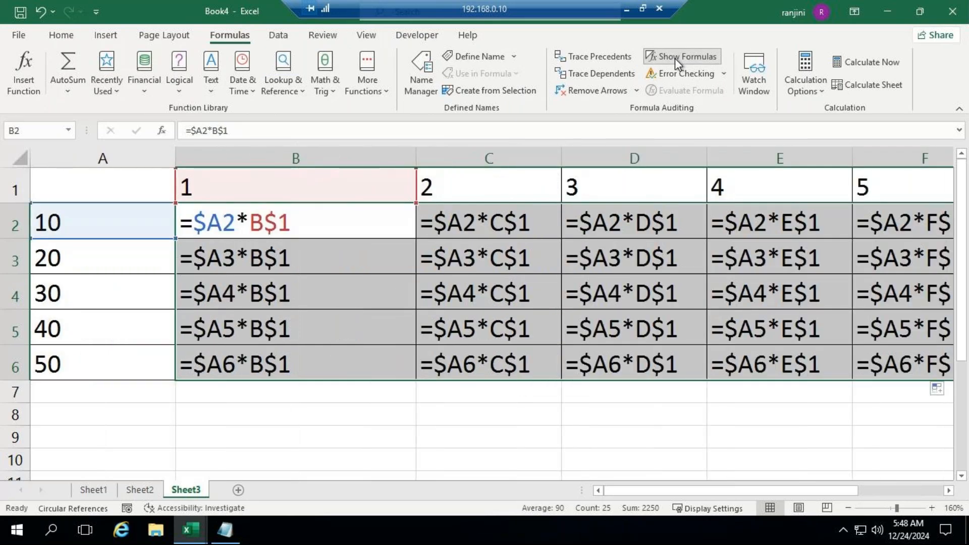
pyautogui.click(675, 59)
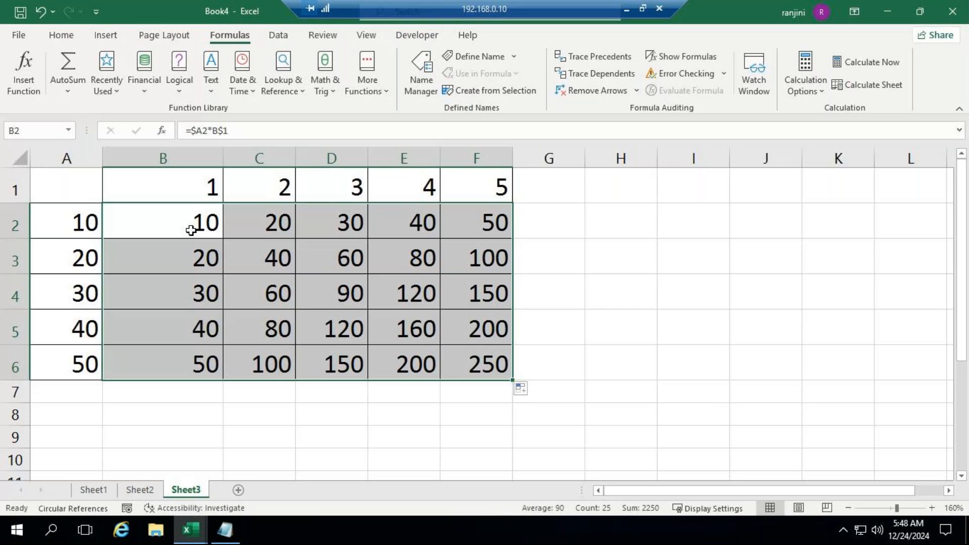
pyautogui.write('`')
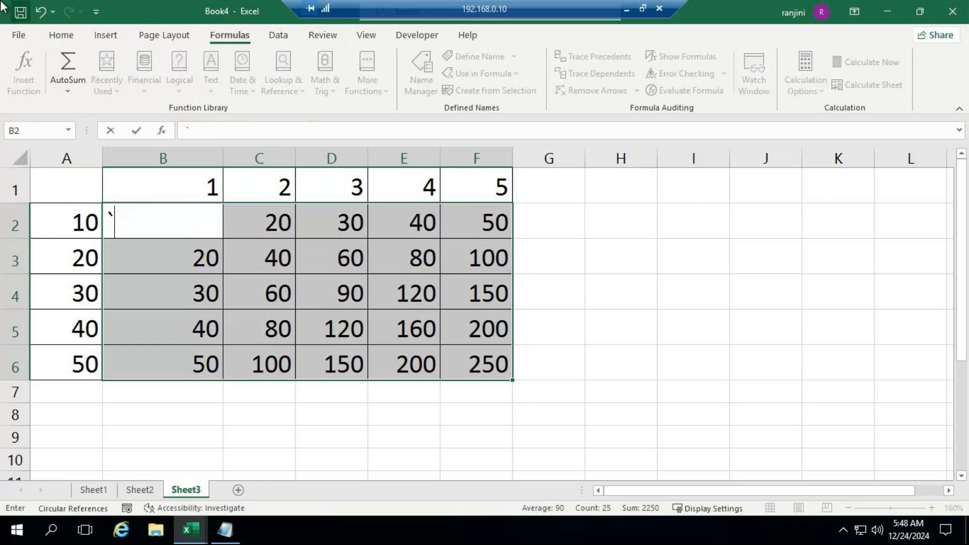
pyautogui.click(43, 17)
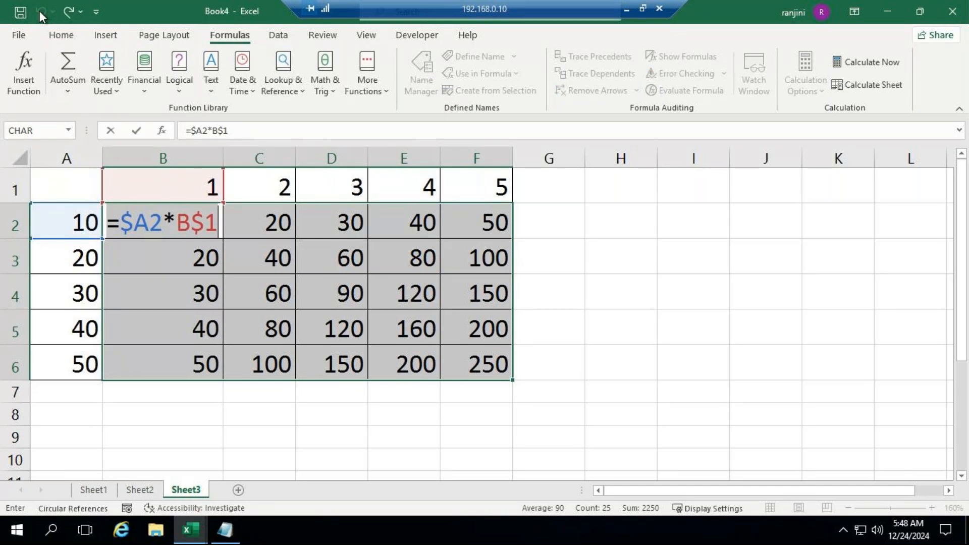
pyautogui.hotkey('ctrl', 'y')
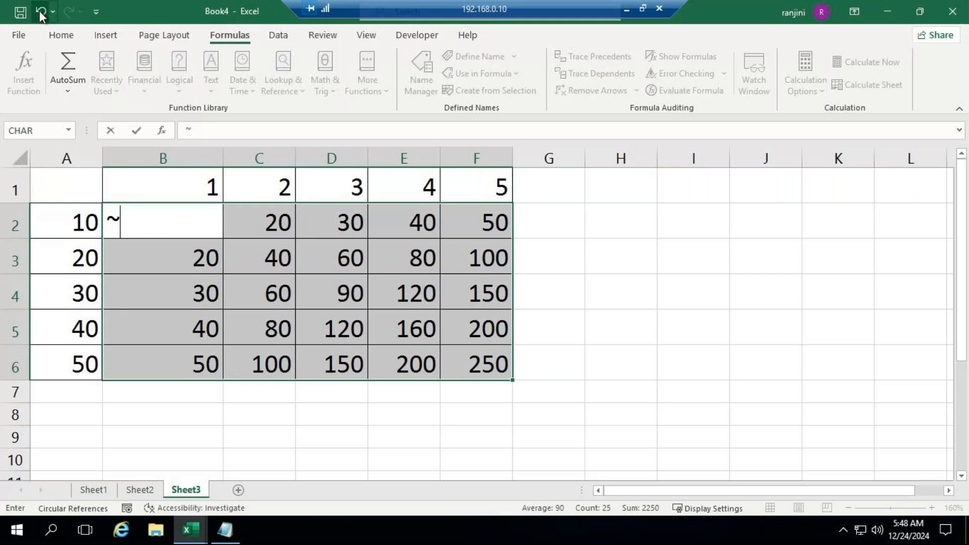
pyautogui.click(40, 11)
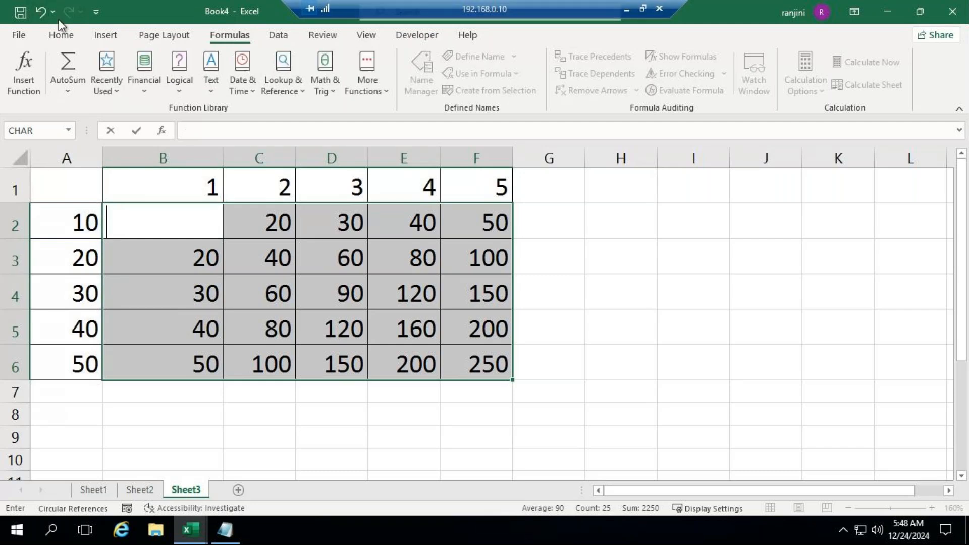
pyautogui.click(41, 13)
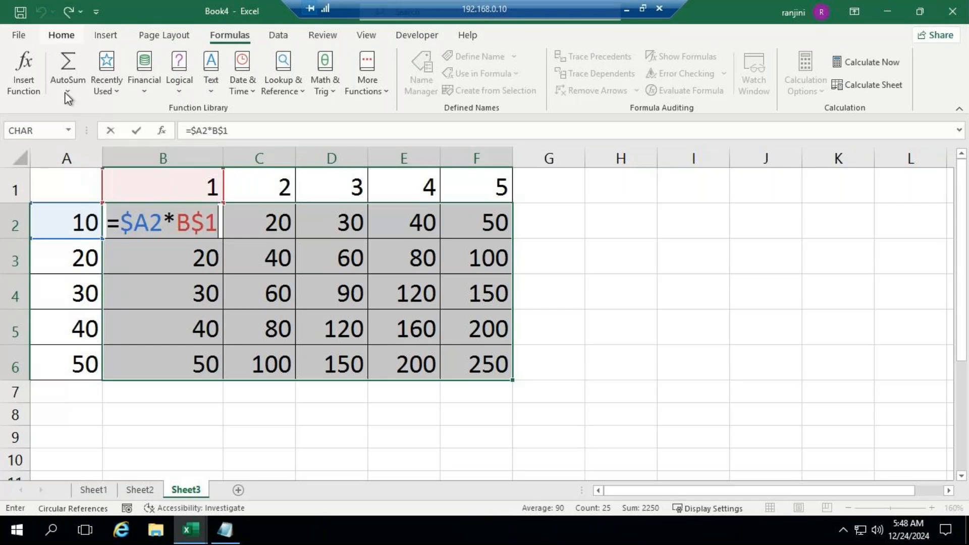
pyautogui.click(538, 255)
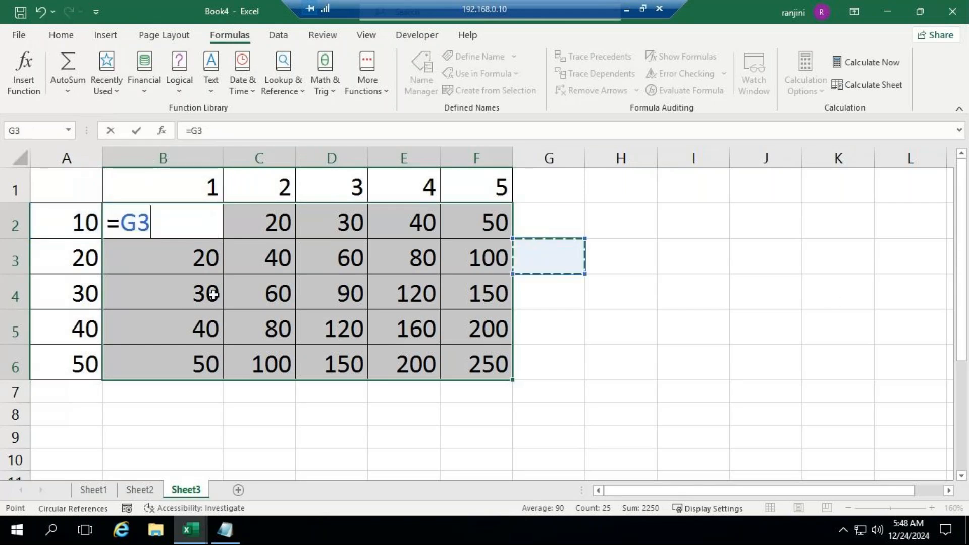
pyautogui.click(42, 11)
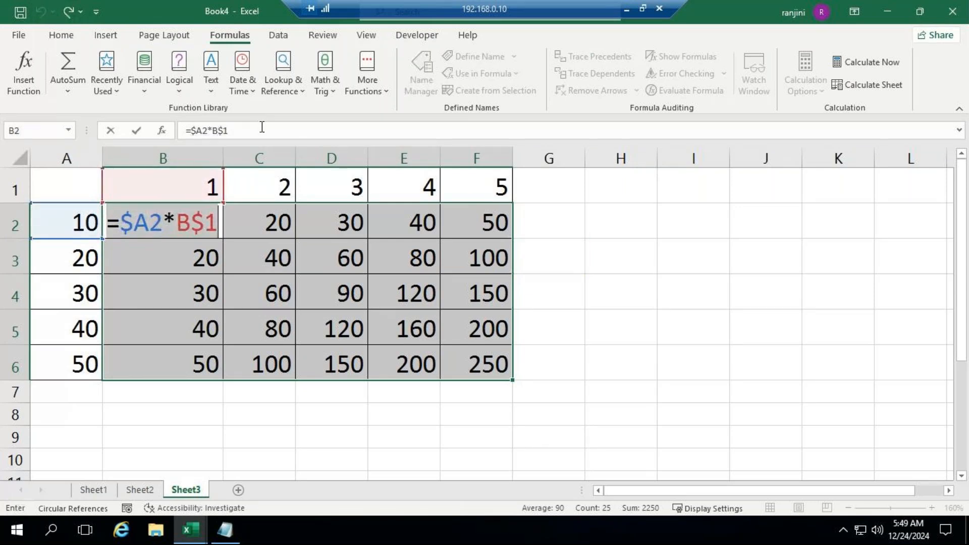
pyautogui.press('Return')
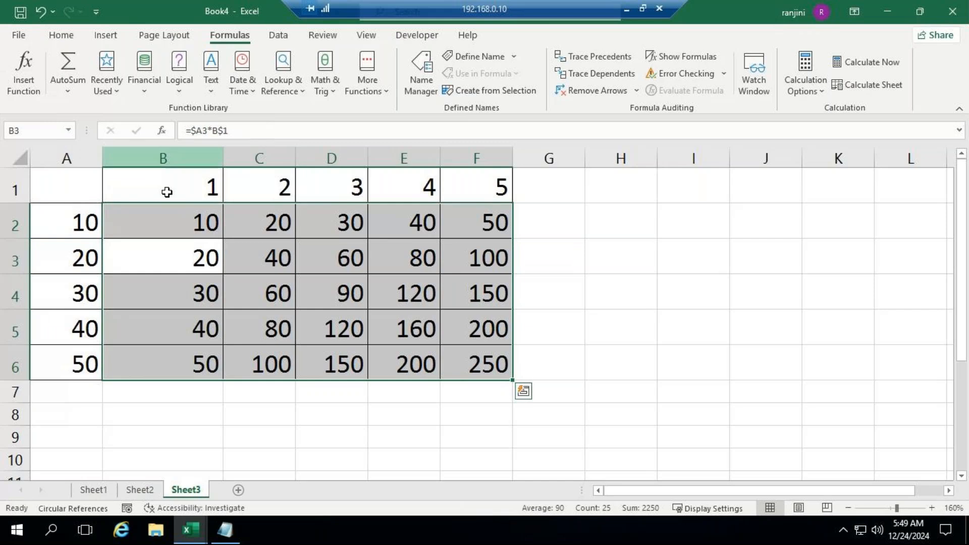
# Select B2 and toggle the sheet's formula display on and off again
pyautogui.click(187, 228)
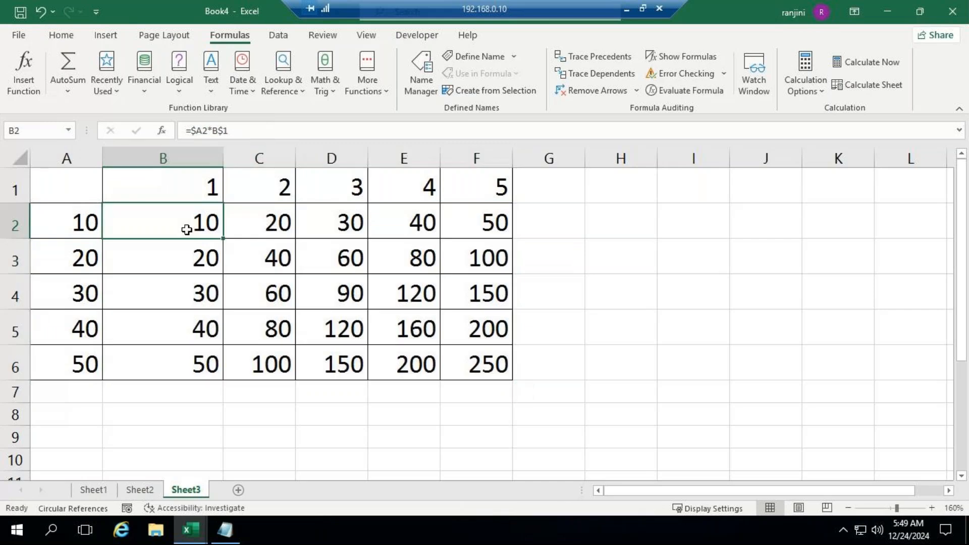
pyautogui.hotkey('ctrl', '`')
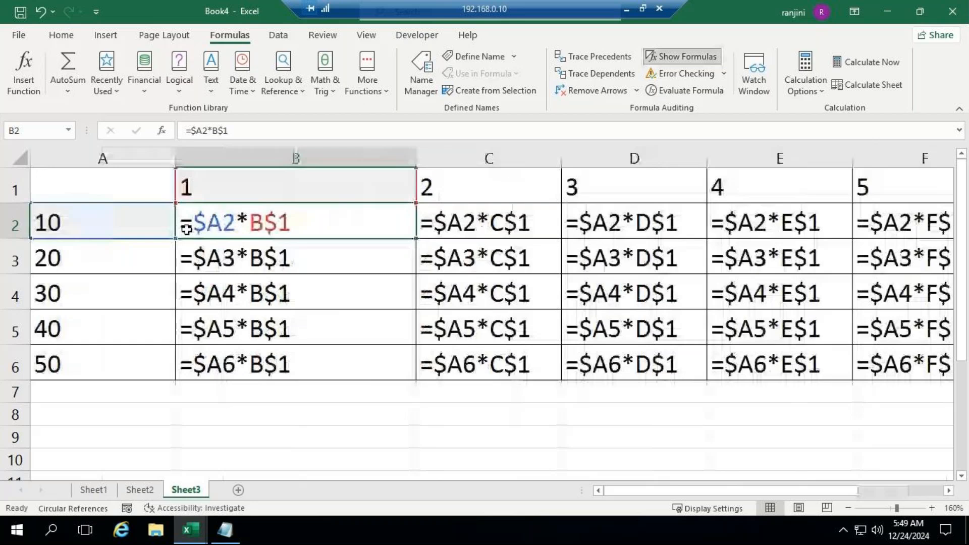
pyautogui.hotkey('ctrl', '`')
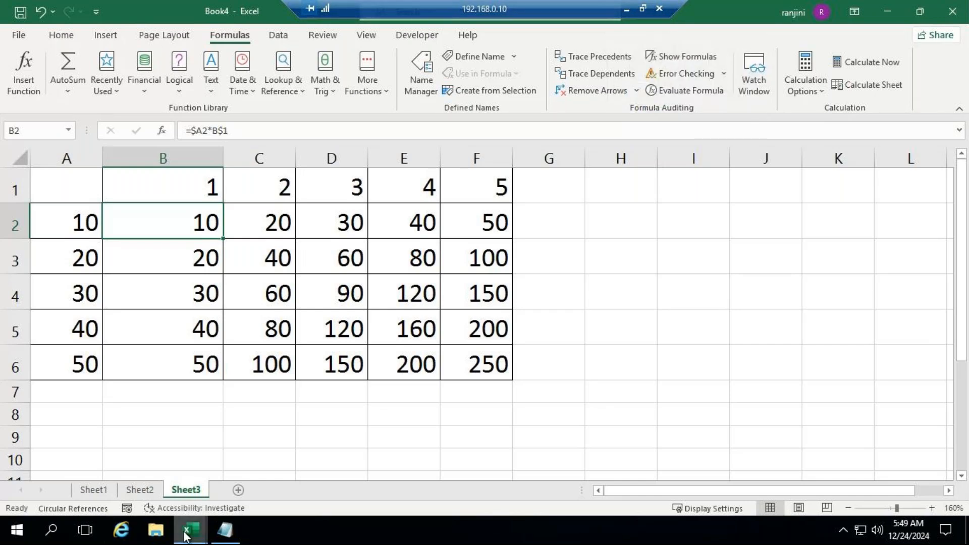
# Switch to the ADVEXL workbook and examine the multiplication table and notes on its Mixed Reference sheet at 136% zoom
pyautogui.moveTo(188, 532)
pyautogui.click(135, 474)
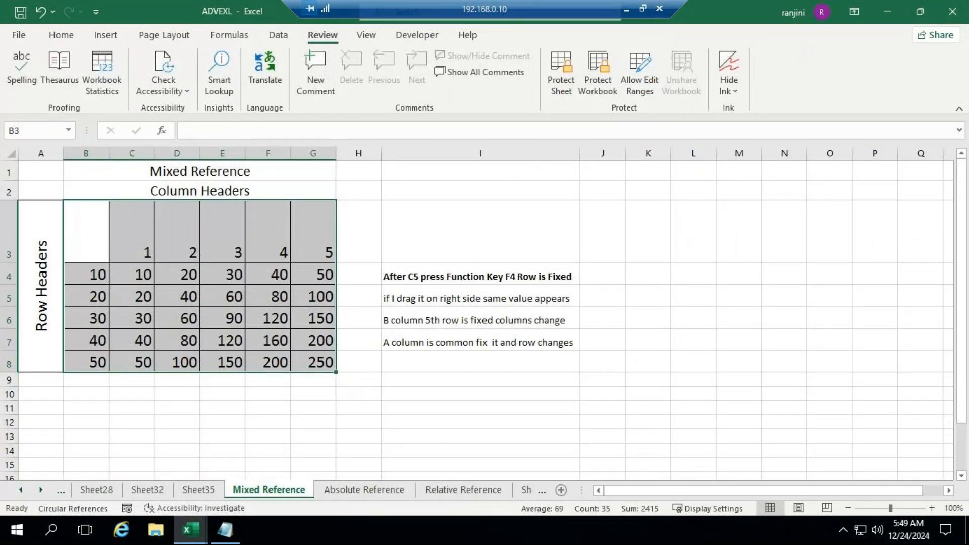
pyautogui.moveTo(890, 509); pyautogui.dragTo(900, 510)
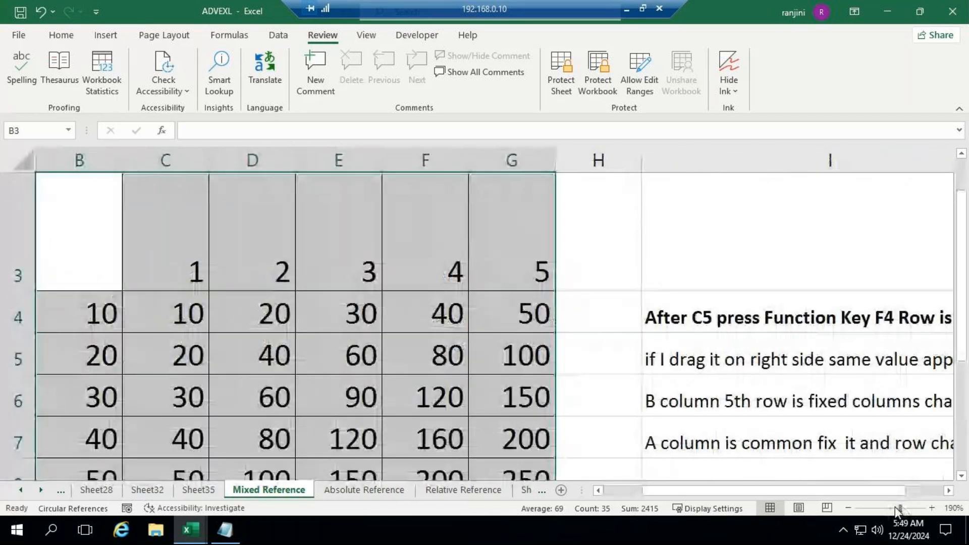
pyautogui.click(896, 506)
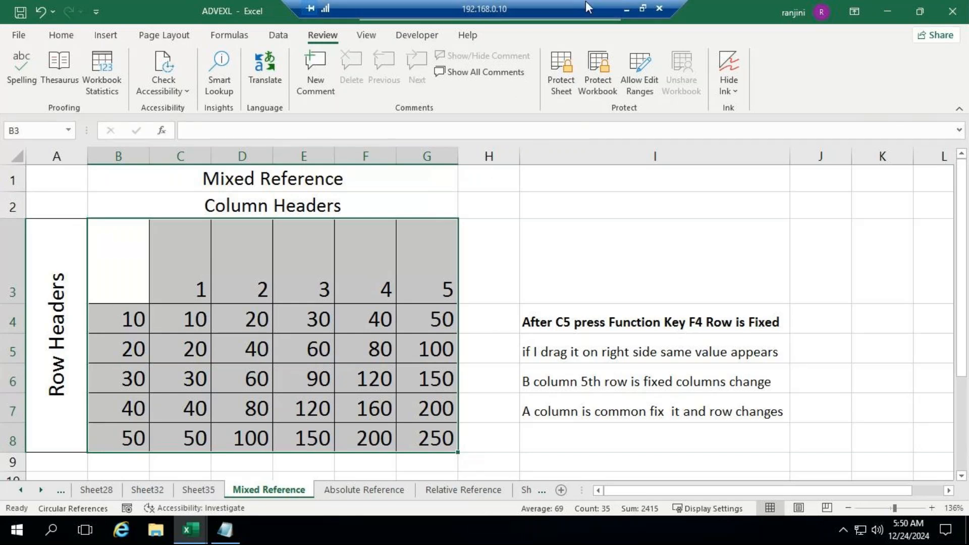
# Check the meeting window, return to the remote desktop, and review the Relative Reference and Absolute Reference sheets in ADVEXL
pyautogui.click(627, 8)
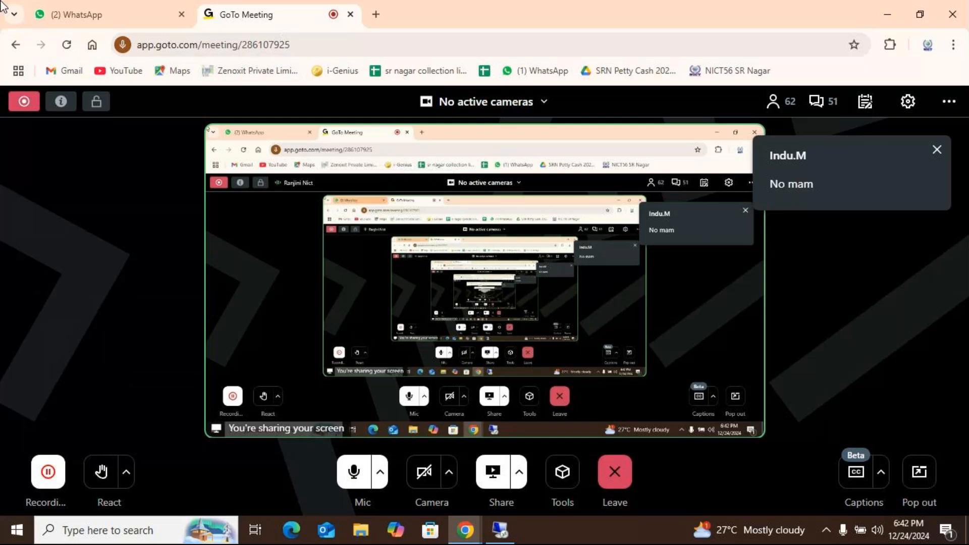
pyautogui.click(492, 527)
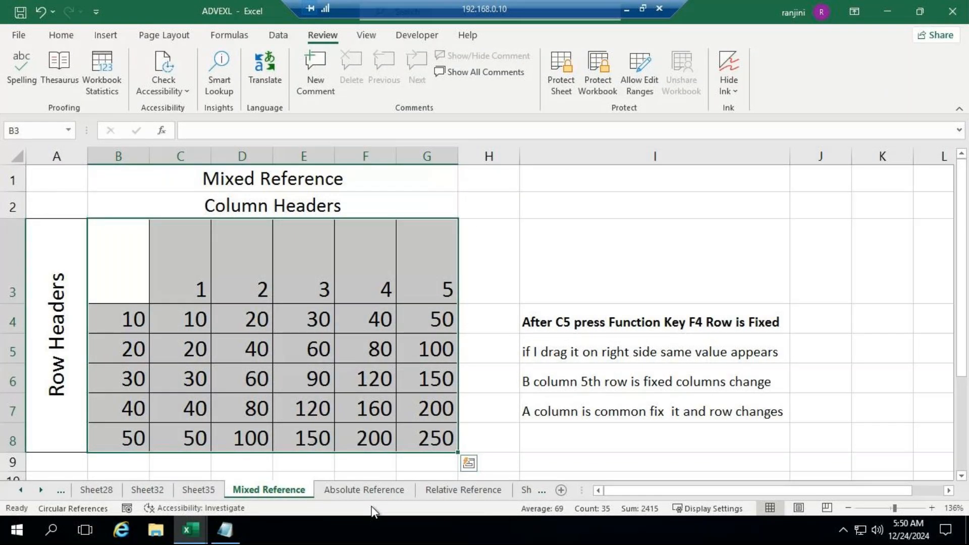
pyautogui.click(463, 489)
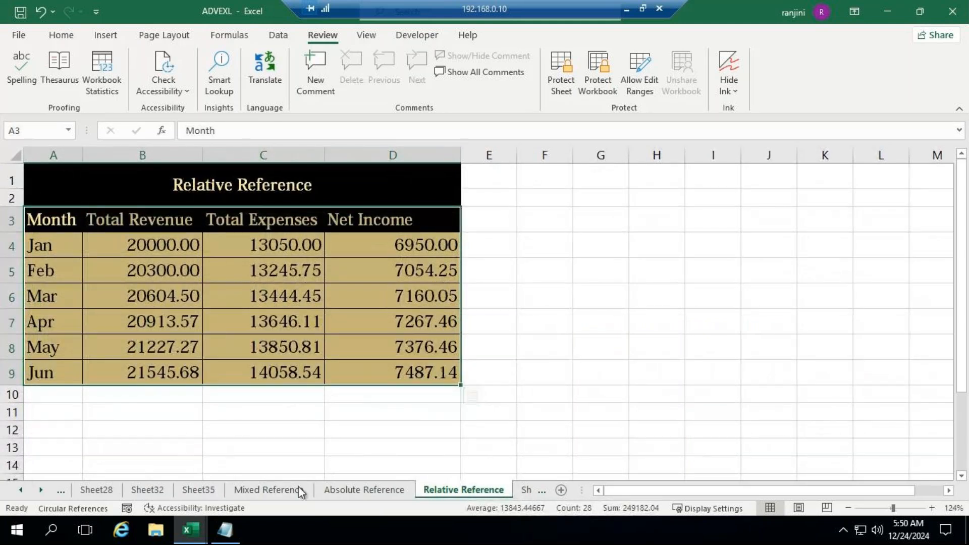
pyautogui.click(345, 492)
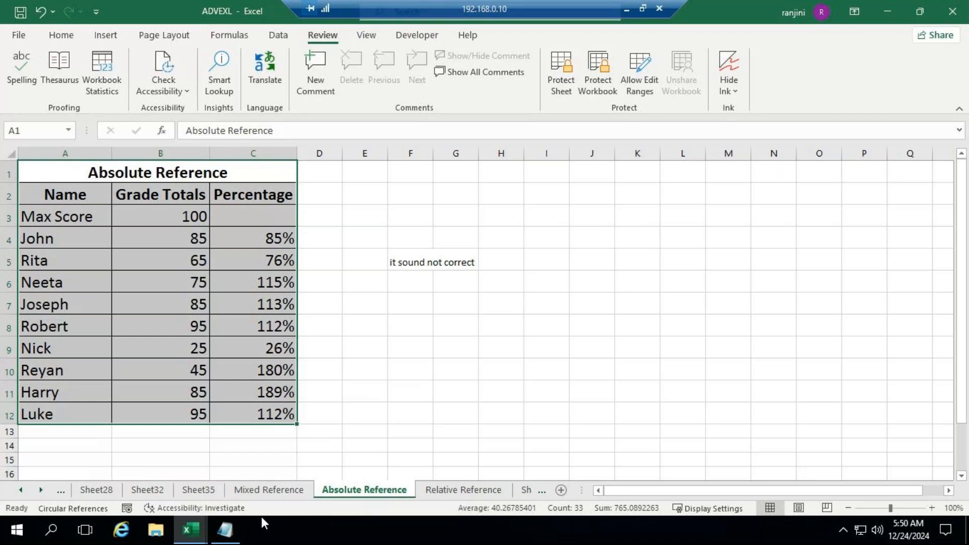
# Switch to Book4 to review its Sheet2 and Sheet3 examples, and bring up the protection notes in Notepad
pyautogui.moveTo(189, 530)
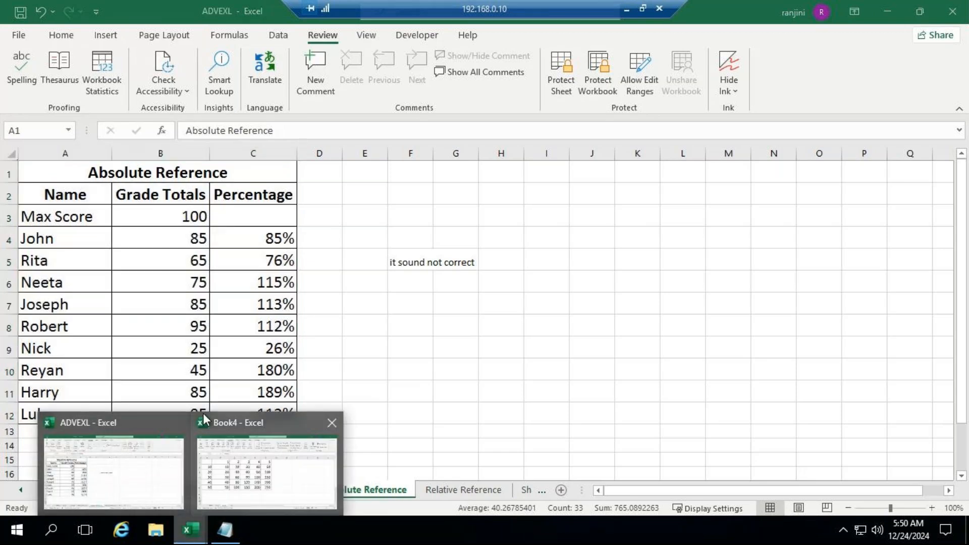
pyautogui.click(207, 414)
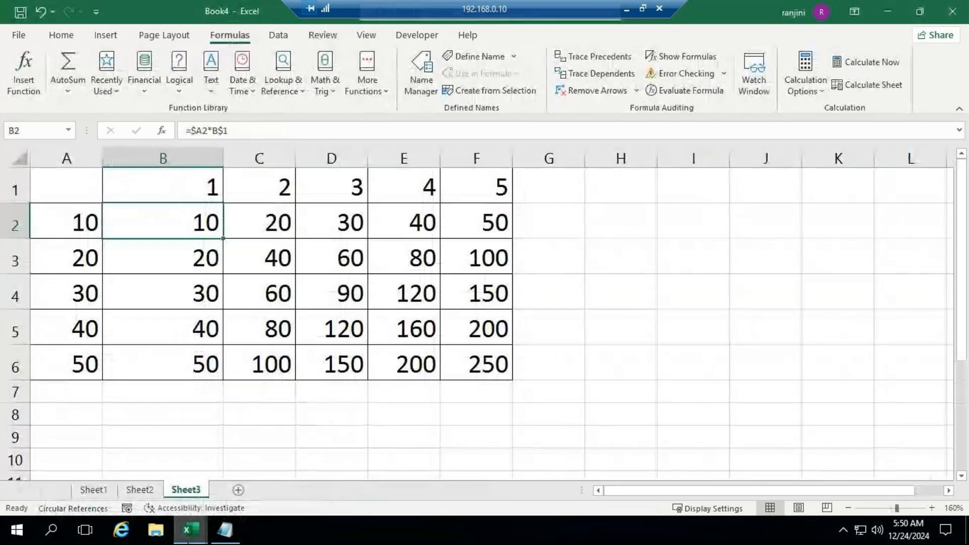
pyautogui.click(150, 491)
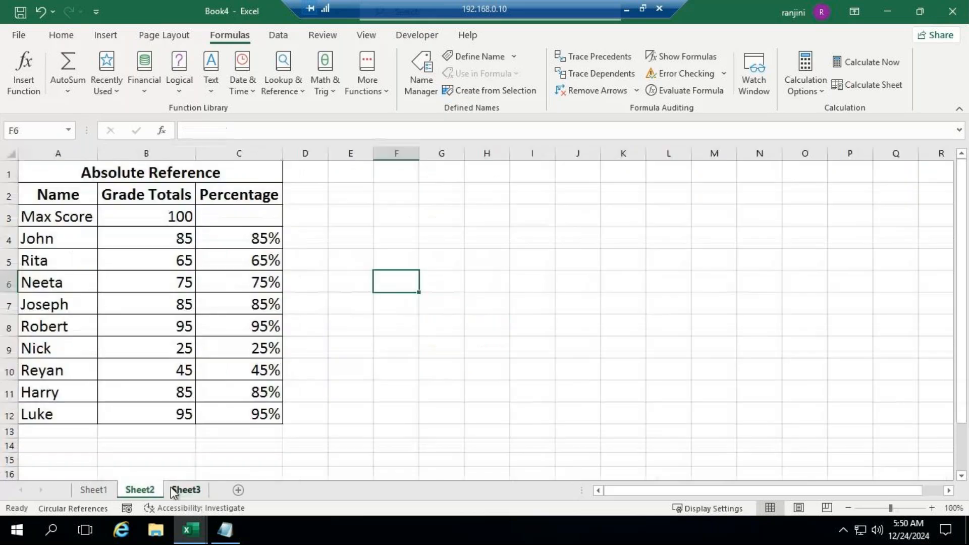
pyautogui.click(183, 494)
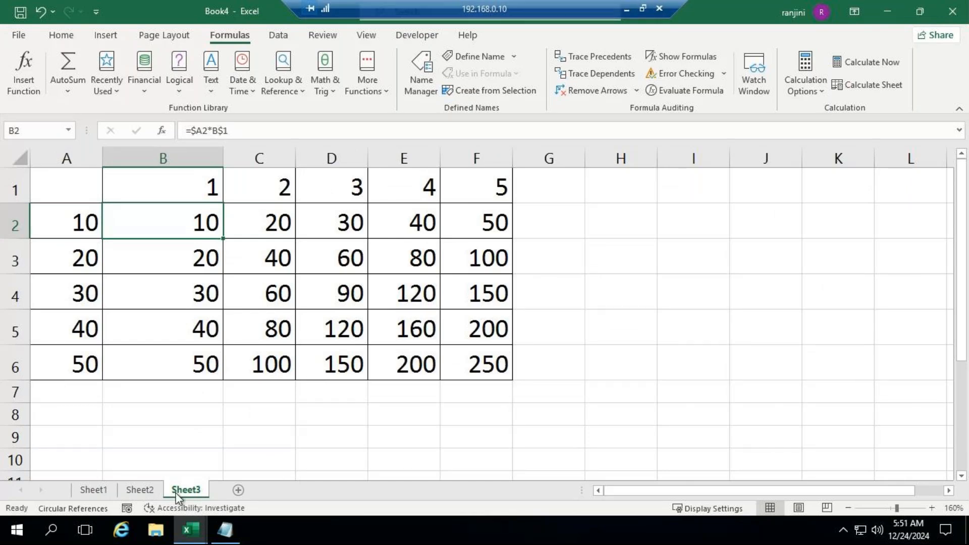
pyautogui.moveTo(228, 538)
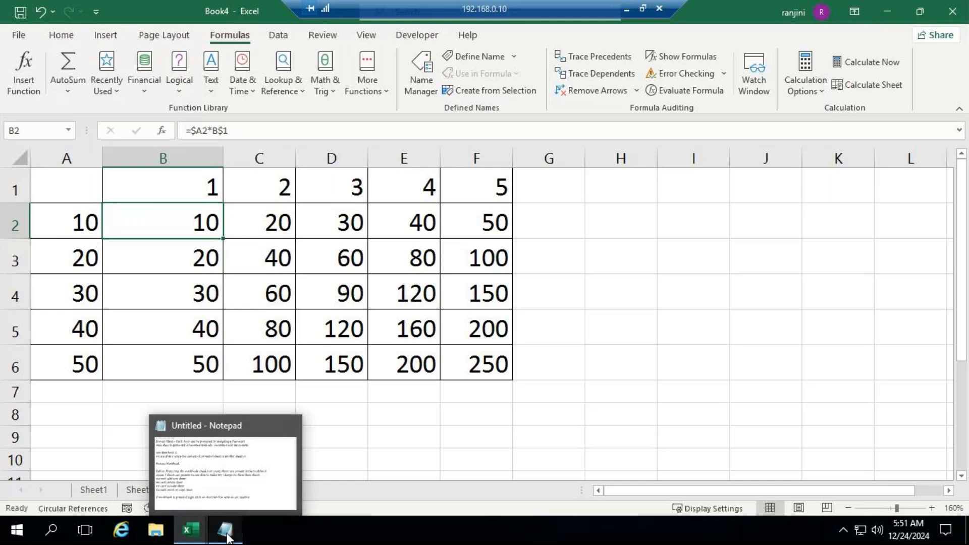
pyautogui.click(228, 538)
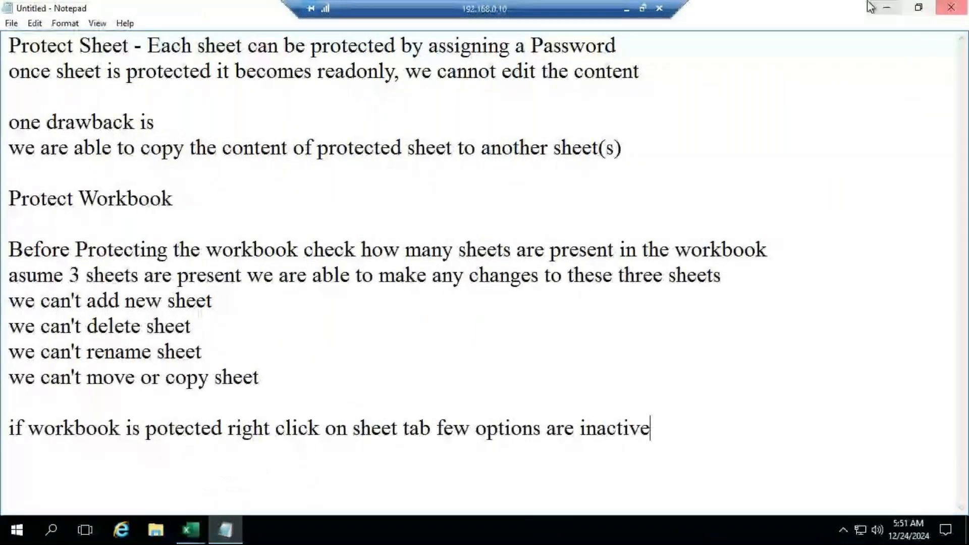
# Switch to the ADVEXL workbook and look through Sheet29, Sheet30, Sheet28 and the Pivot Table sheet for pivot table material
pyautogui.click(208, 535)
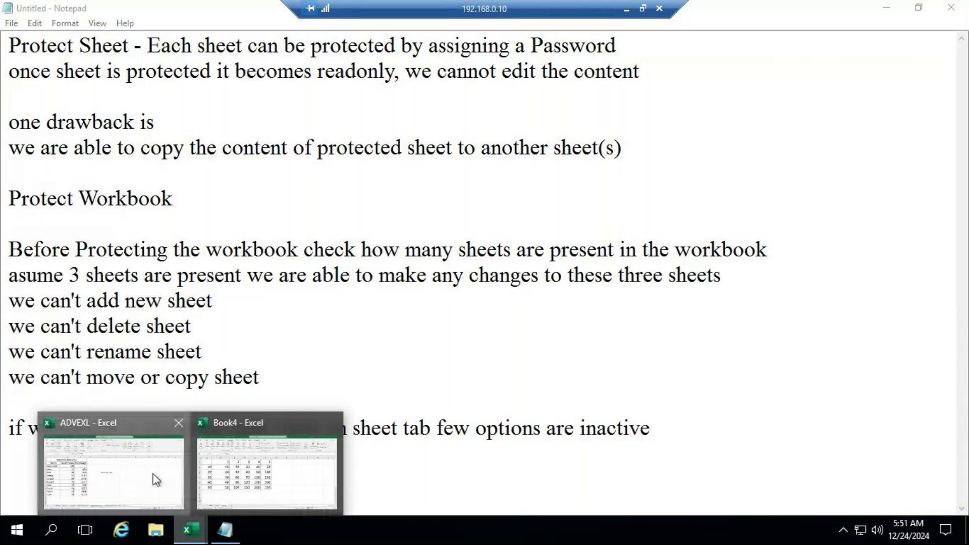
pyautogui.click(156, 480)
pyautogui.hotkey('ctrl', 'a')
pyautogui.click(22, 492)
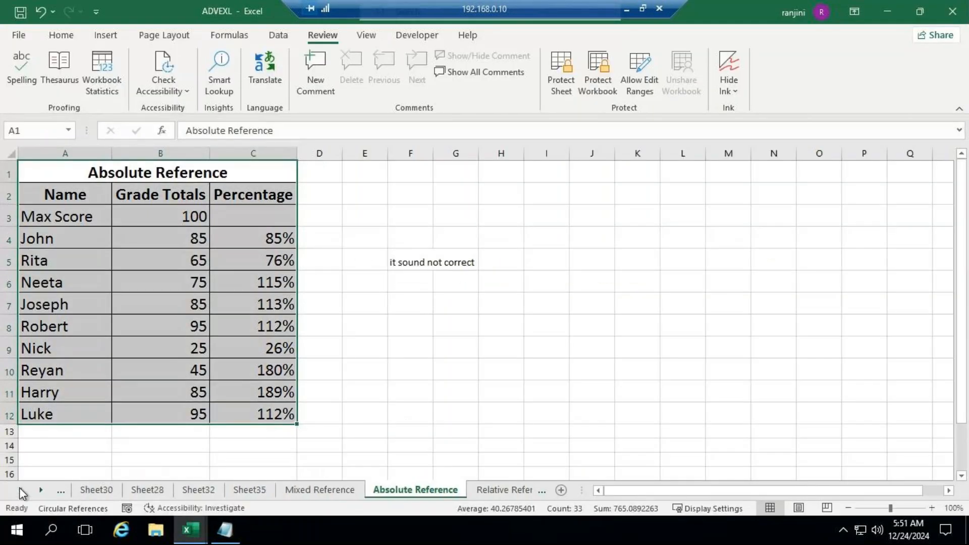
pyautogui.click(21, 492)
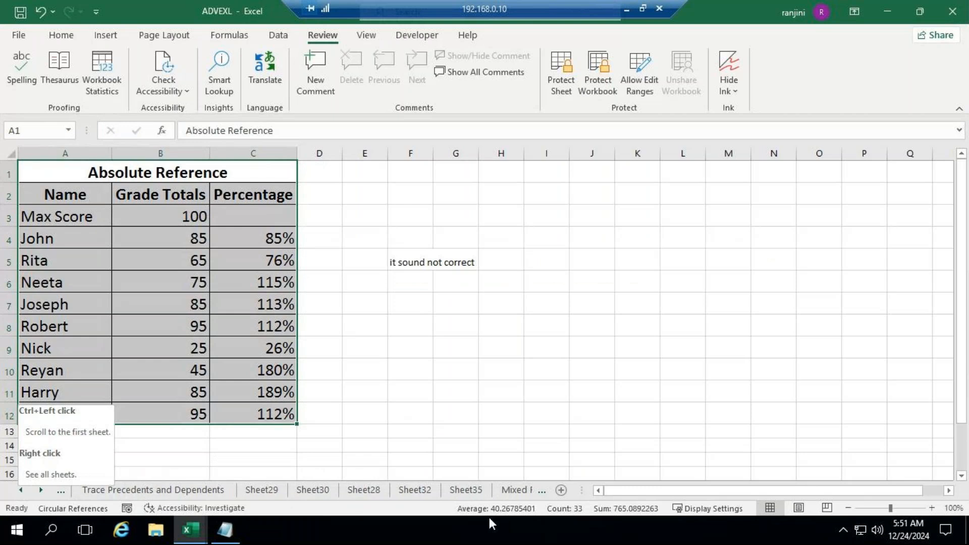
pyautogui.click(261, 490)
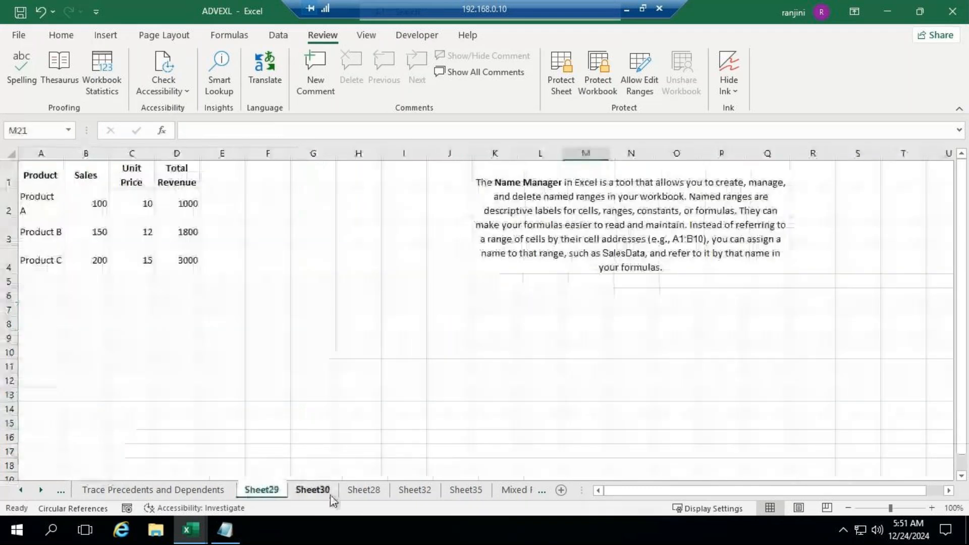
pyautogui.click(327, 490)
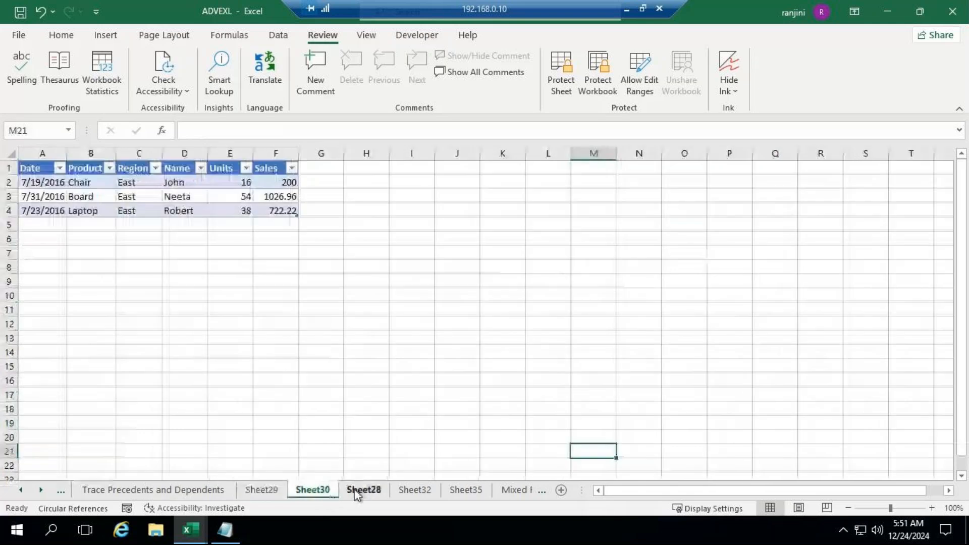
pyautogui.click(359, 490)
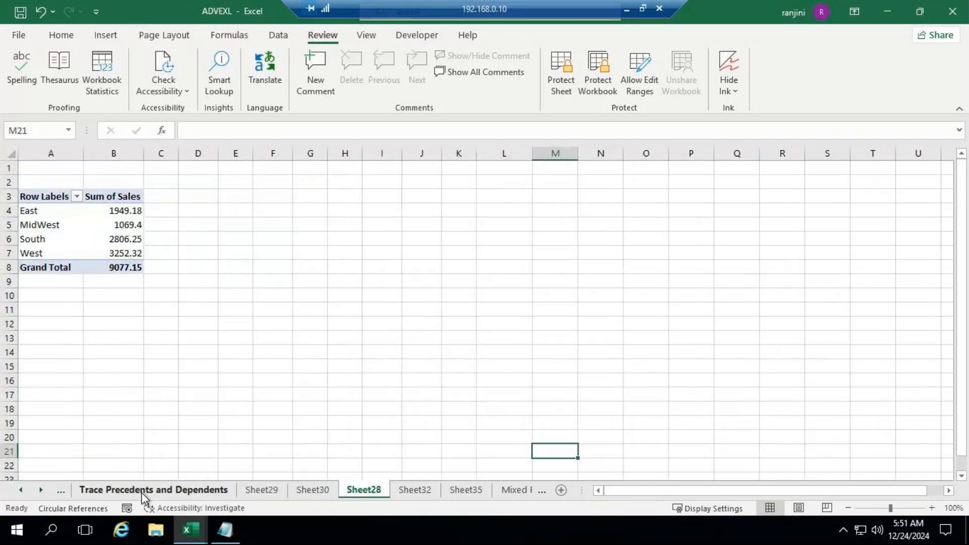
pyautogui.click(20, 490)
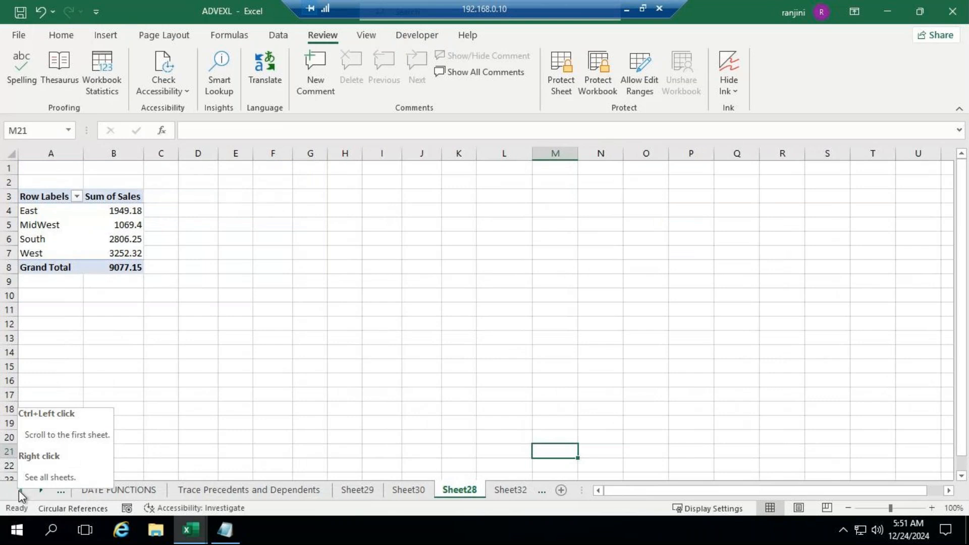
pyautogui.click(20, 491)
pyautogui.click(422, 490)
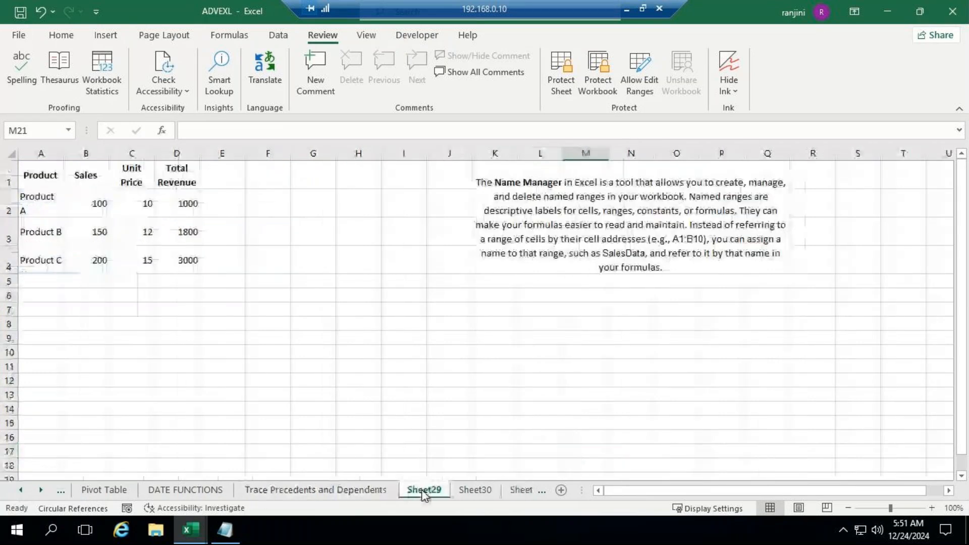
pyautogui.click(135, 493)
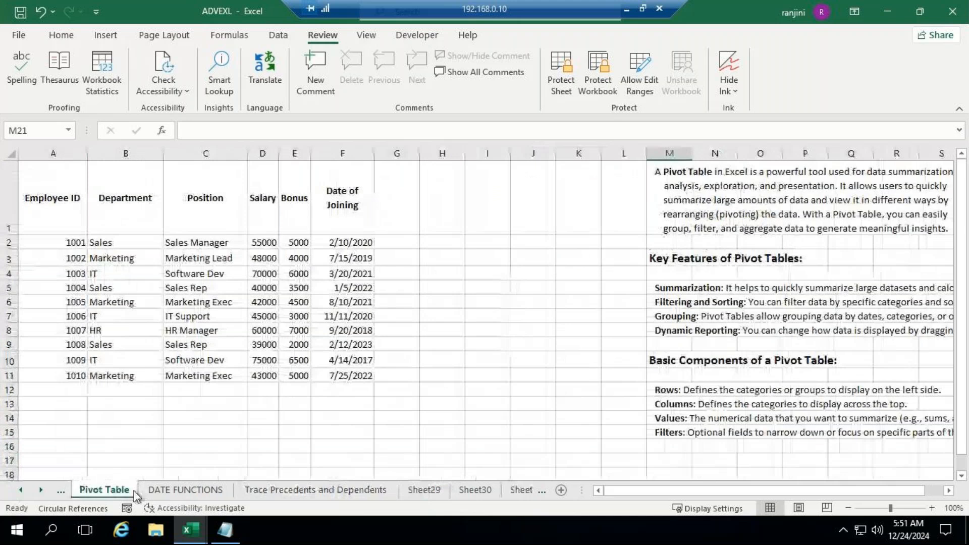
# Examine the sales data and pivot examples on Sheet28, Sheet30, Sheet32 and Sheet35, ending on the Name Manager notes in Sheet29
pyautogui.click(515, 489)
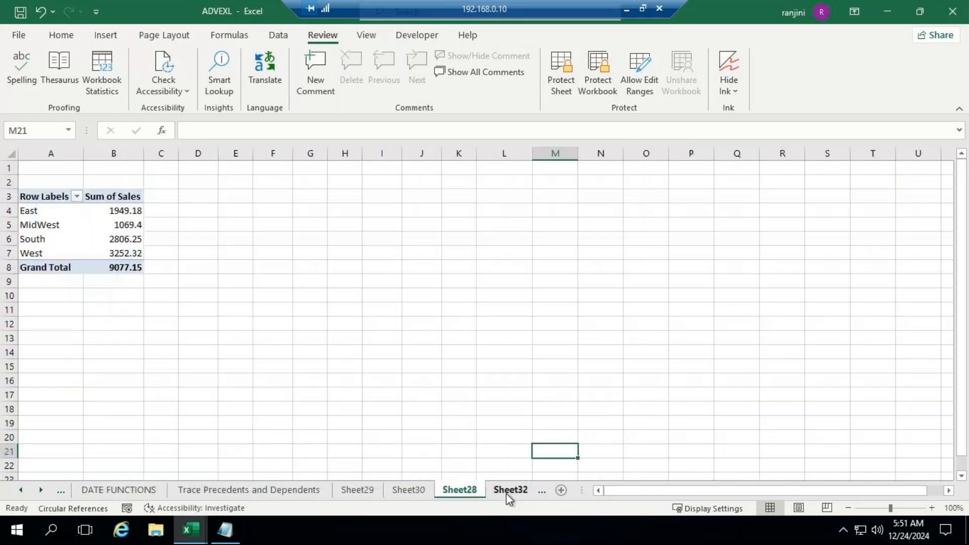
pyautogui.click(400, 490)
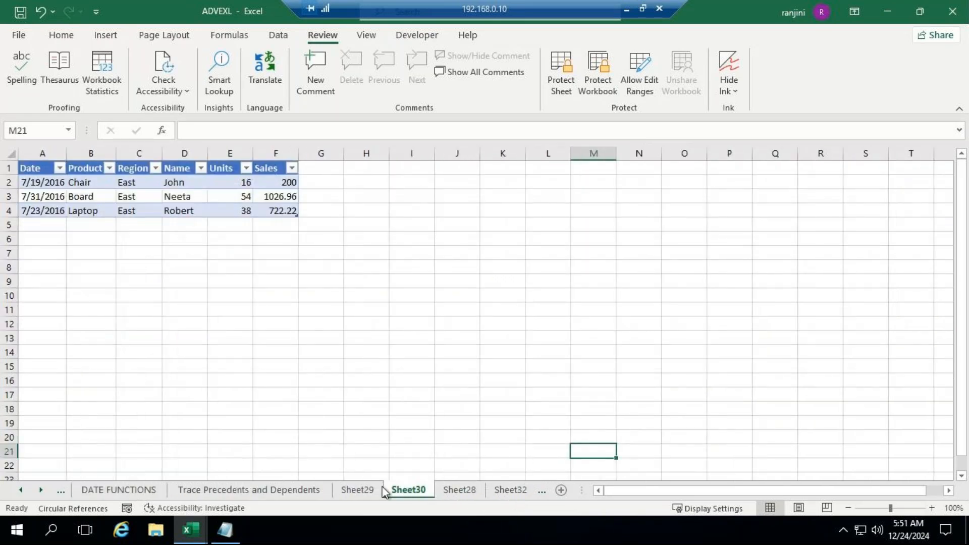
pyautogui.click(359, 490)
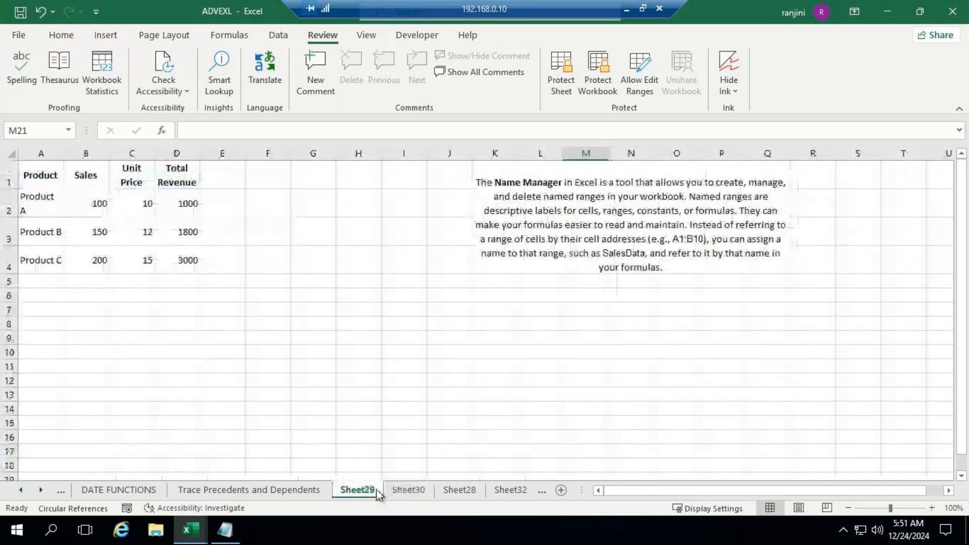
pyautogui.click(528, 492)
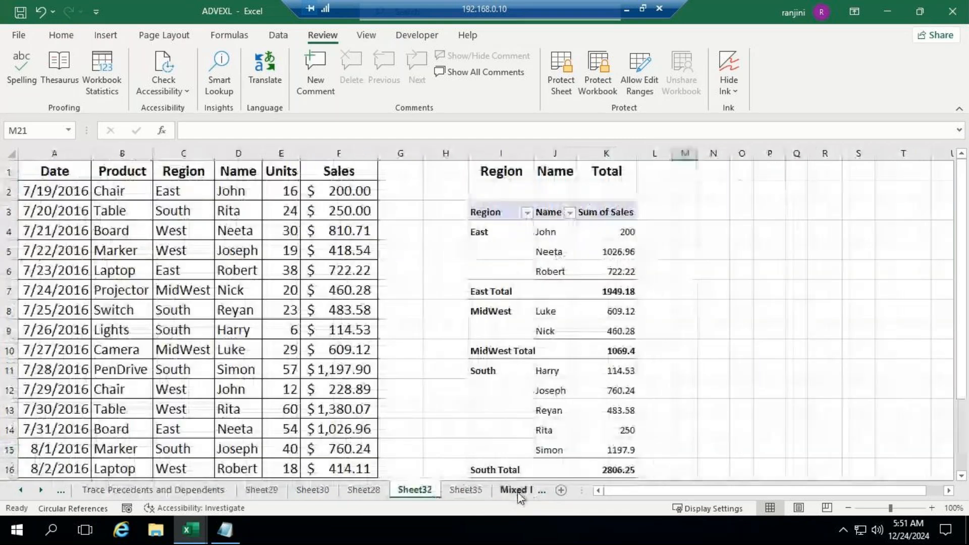
pyautogui.click(515, 490)
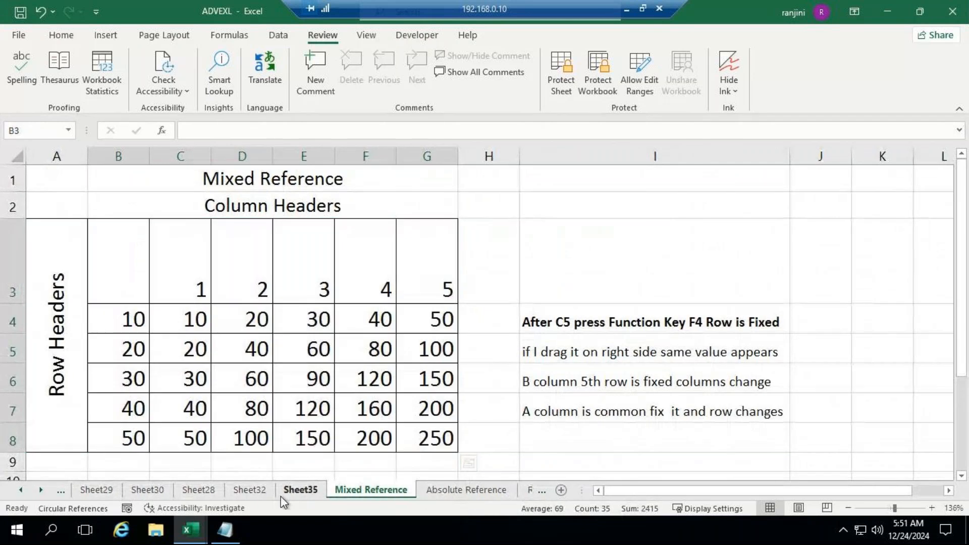
pyautogui.click(282, 494)
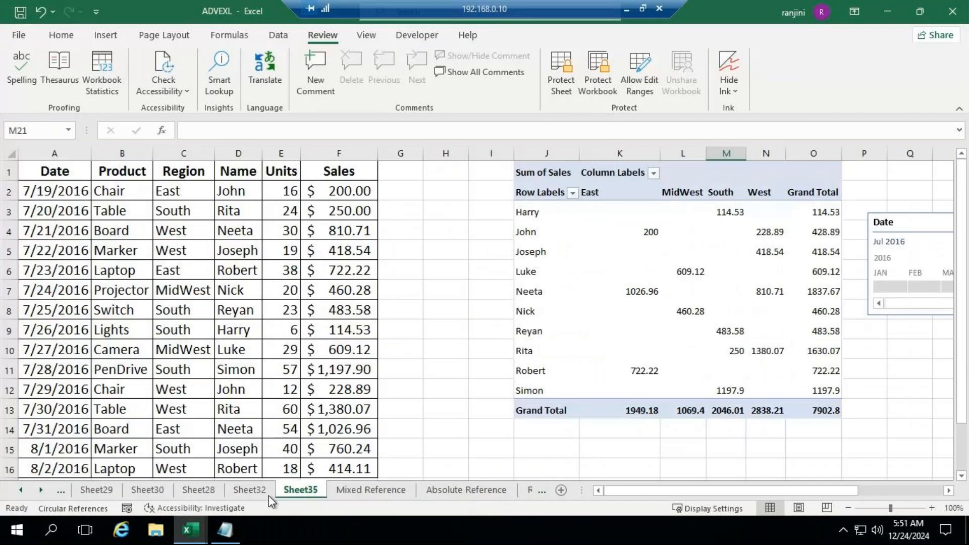
pyautogui.click(260, 495)
pyautogui.click(211, 493)
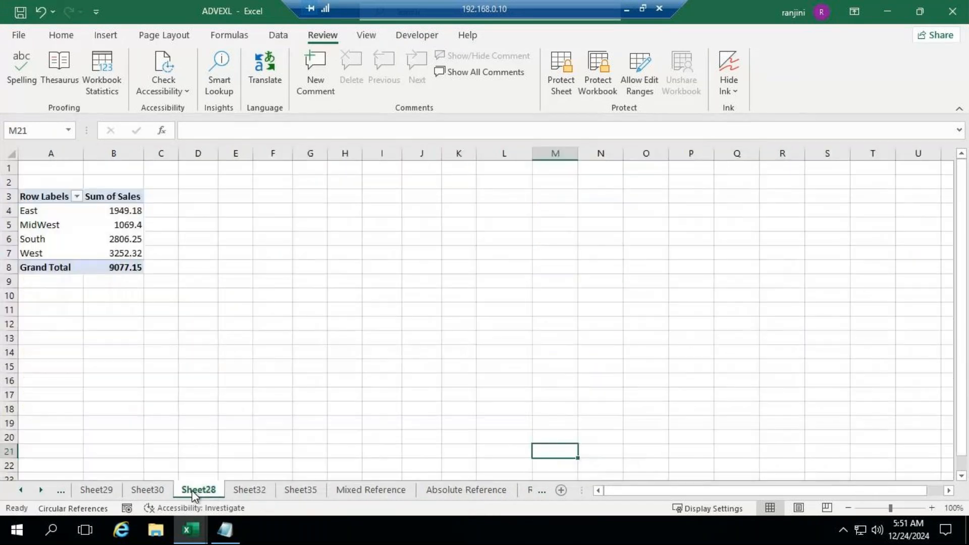
pyautogui.click(166, 490)
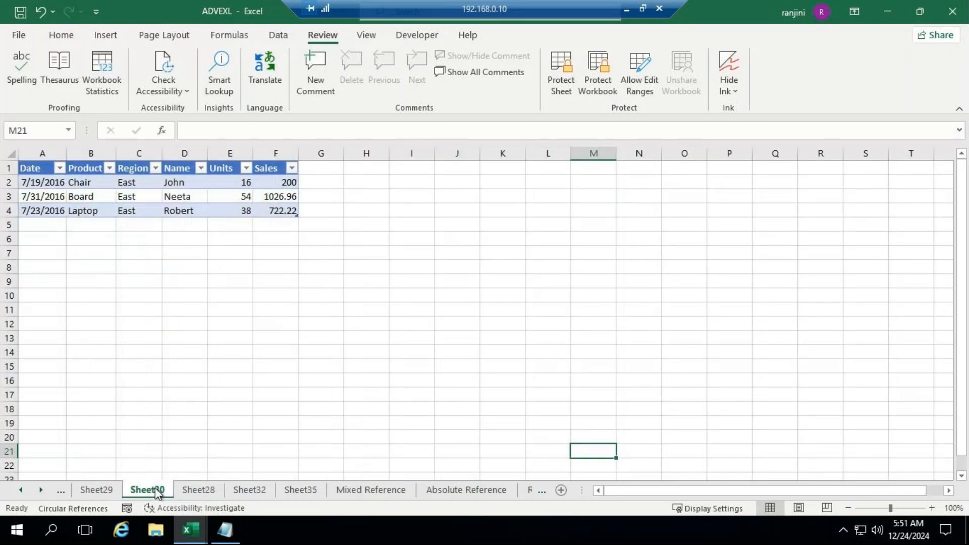
pyautogui.click(112, 494)
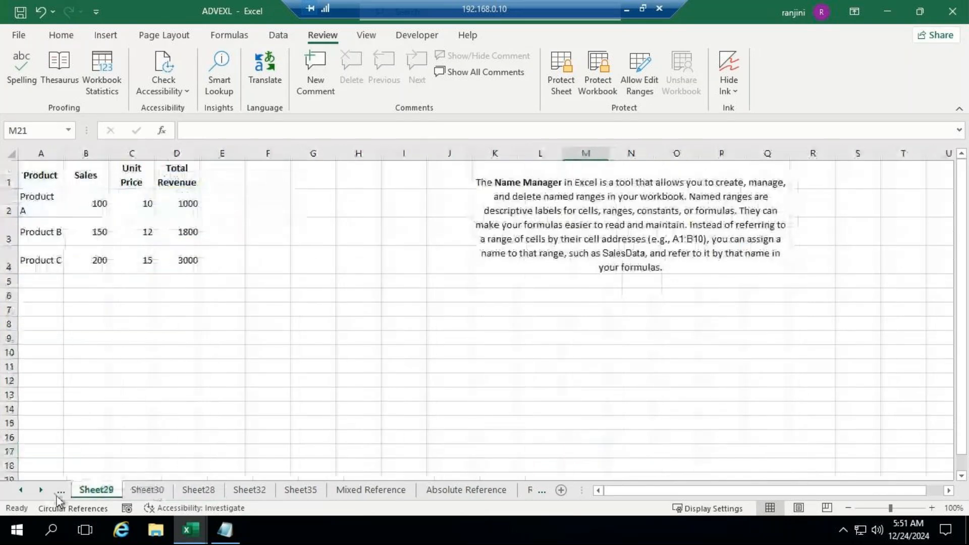
# Browse past the reference sheets, Sheet34 and Sheet31 to the Pivottableex sheet to view its pivot table notes
pyautogui.click(19, 490)
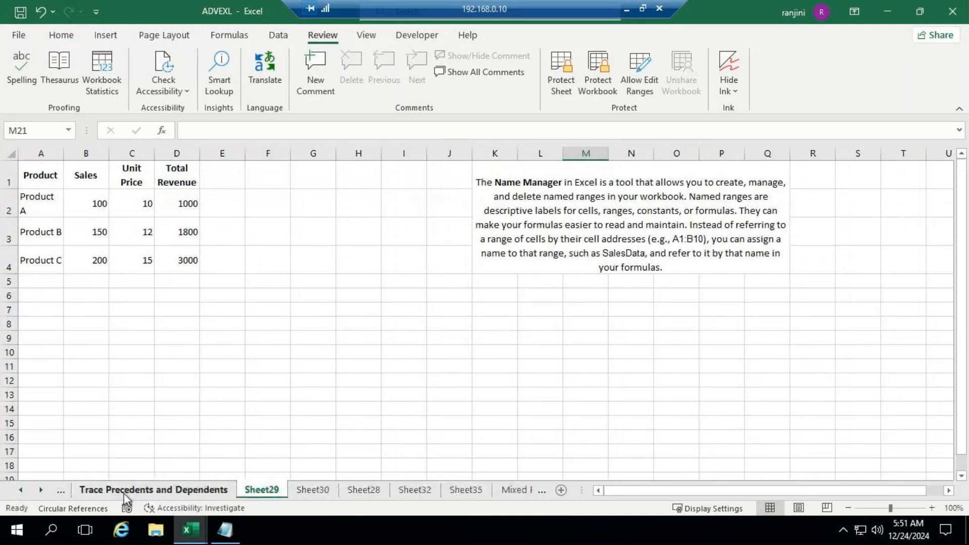
pyautogui.click(518, 490)
pyautogui.click(527, 492)
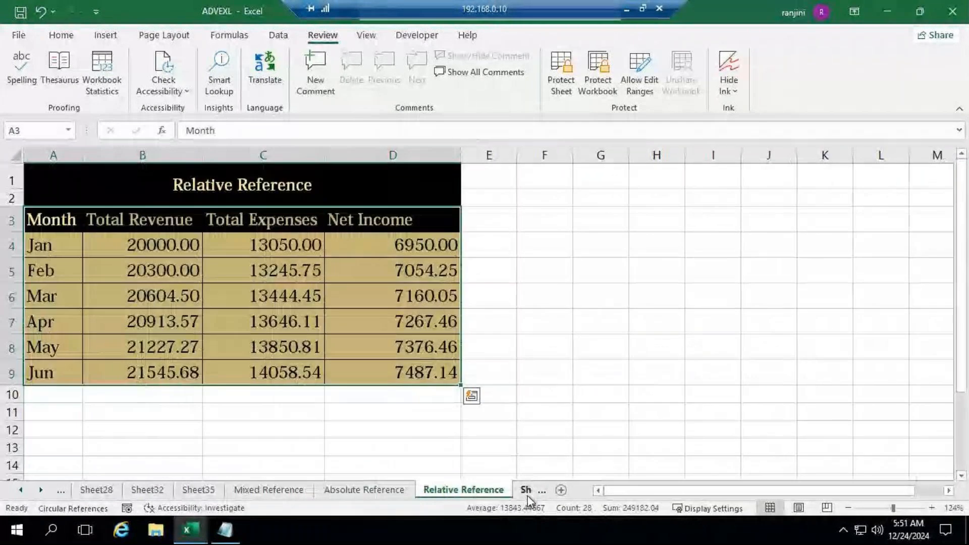
pyautogui.click(528, 493)
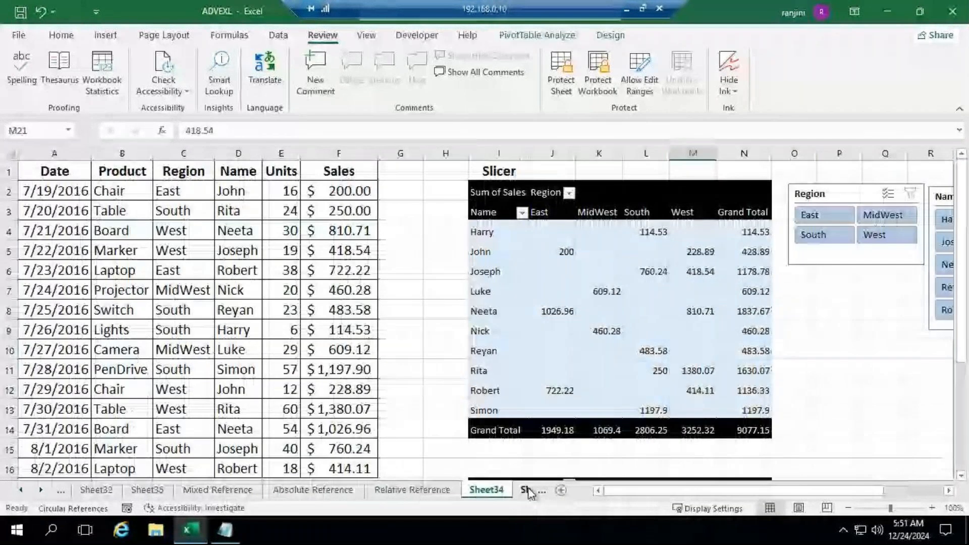
pyautogui.click(525, 491)
pyautogui.click(526, 490)
pyautogui.click(526, 490)
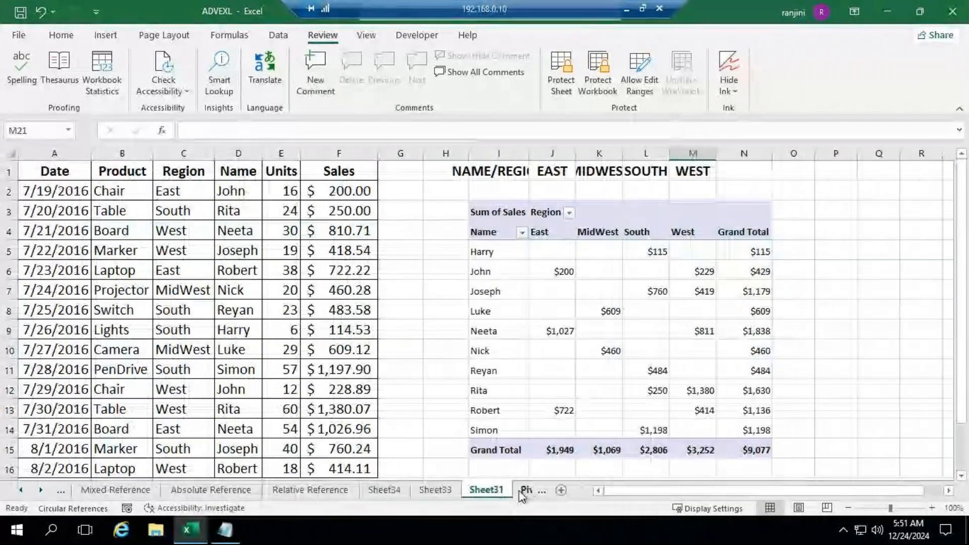
pyautogui.click(525, 494)
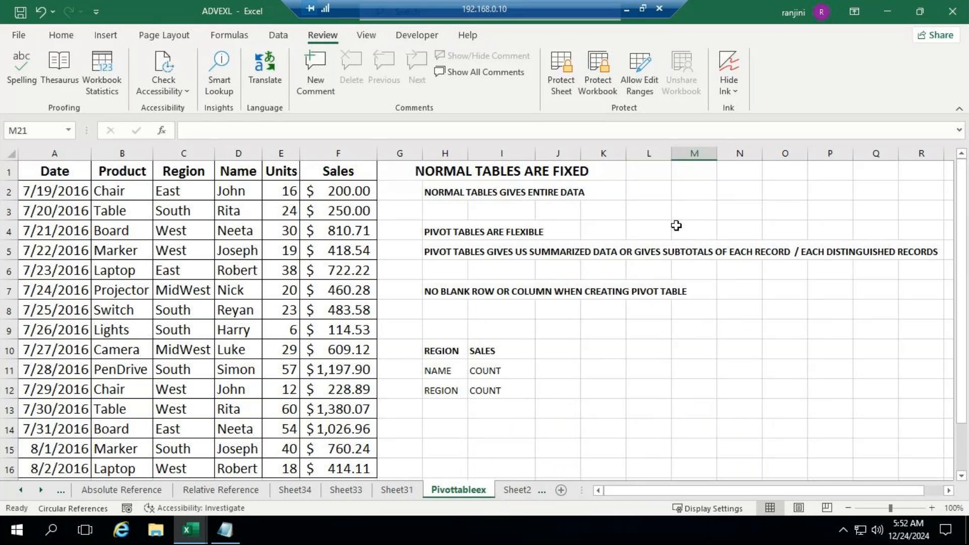
# Copy the table notes in G1:M8 of Pivottableex and paste them over all the existing text in Notepad
pyautogui.click(419, 167)
pyautogui.moveTo(419, 167); pyautogui.dragTo(705, 302)
pyautogui.hotkey('ctrl', 'c')
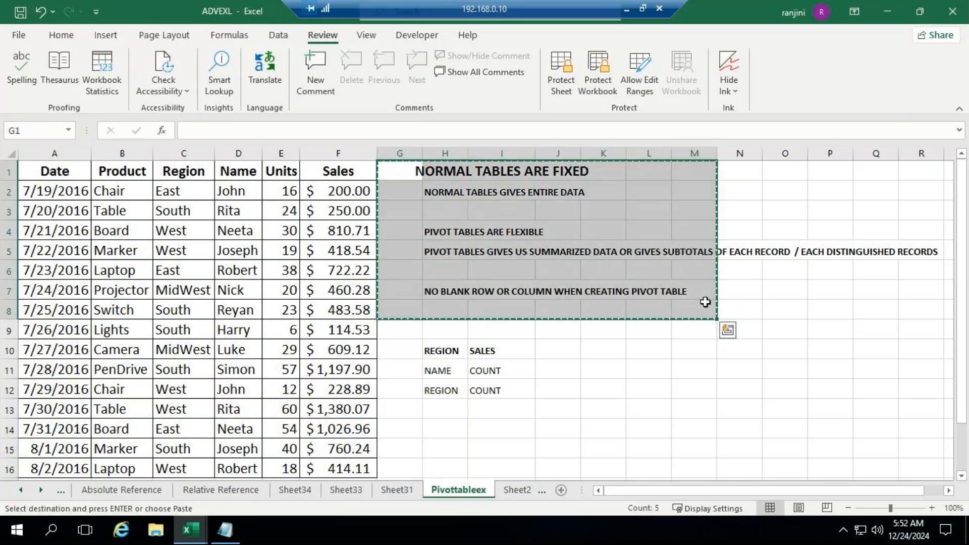
pyautogui.hotkey('alt', 'Tab')
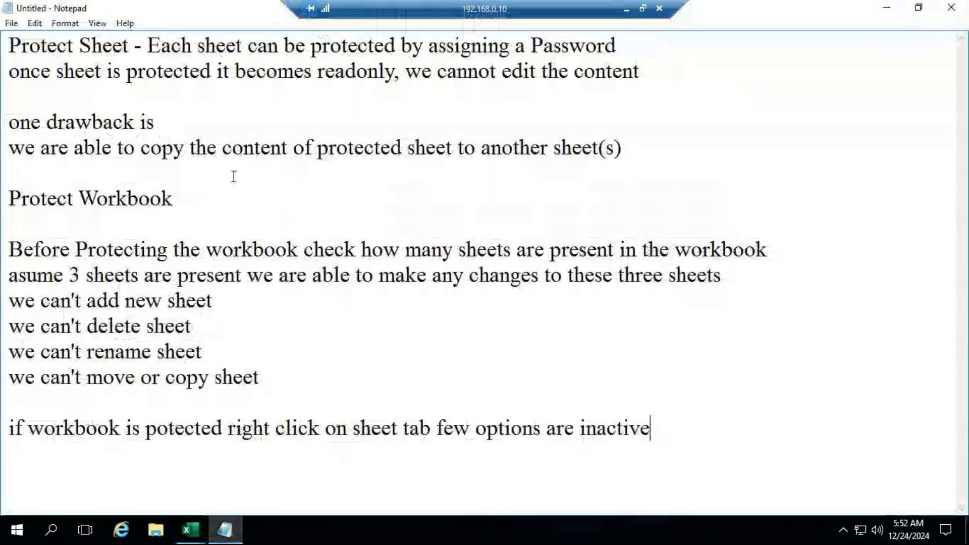
pyautogui.hotkey('ctrl', 'a')
pyautogui.hotkey('ctrl', 'v')
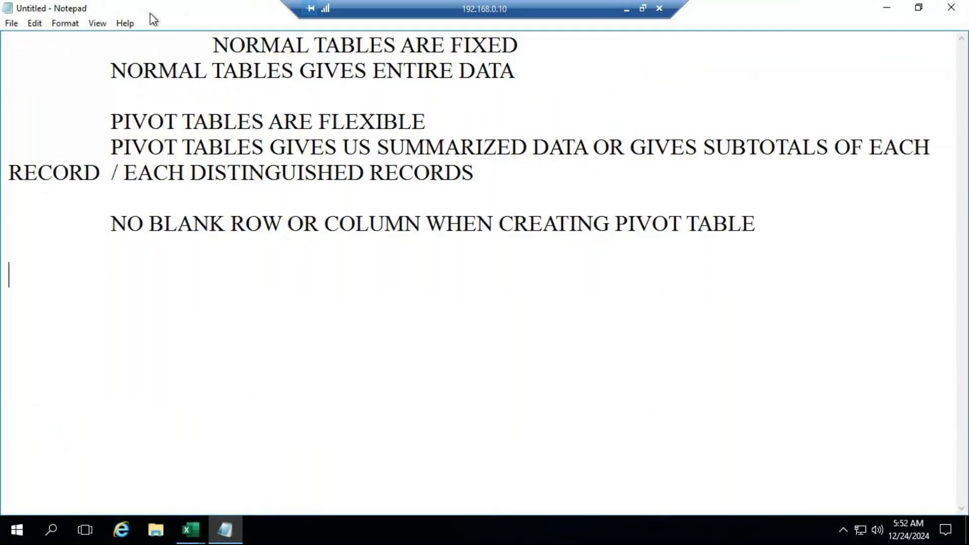
pyautogui.click(70, 23)
pyautogui.click(74, 54)
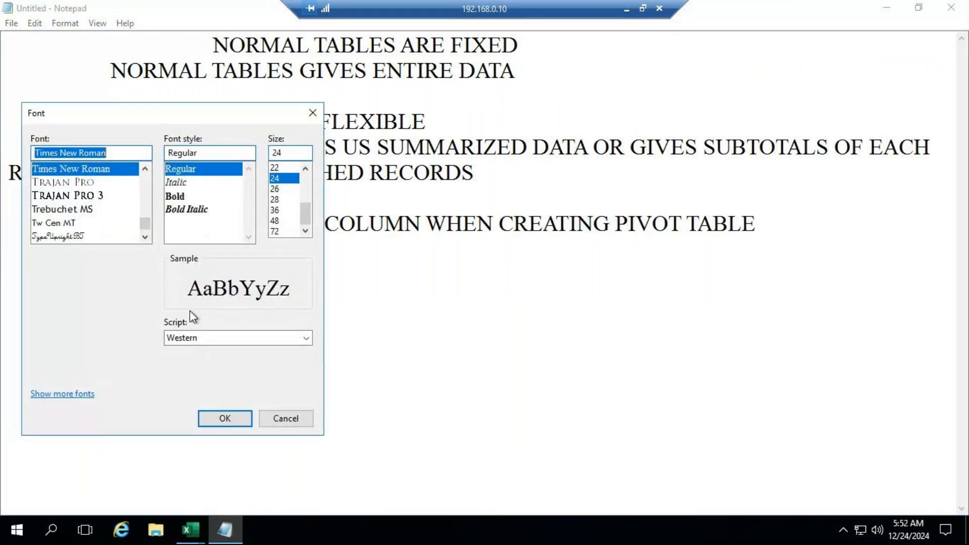
pyautogui.click(313, 112)
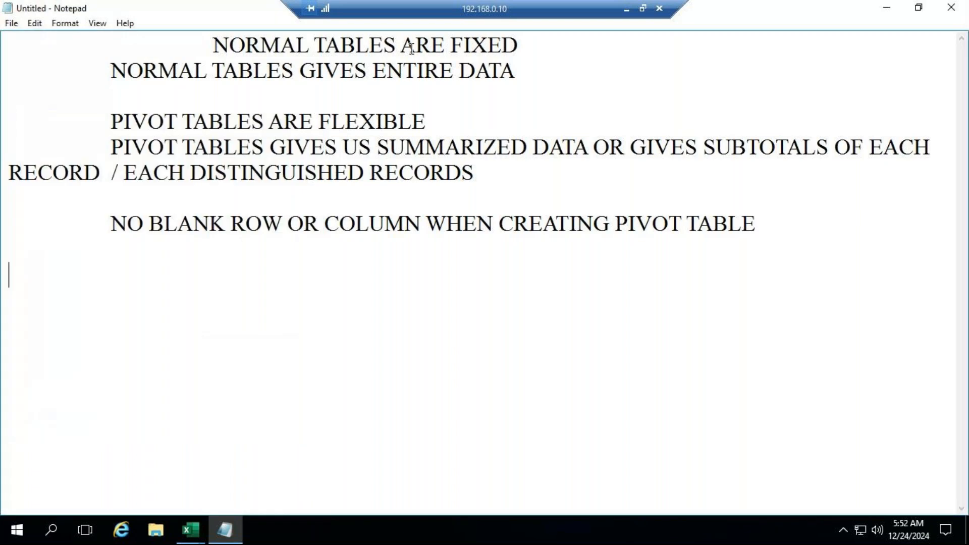
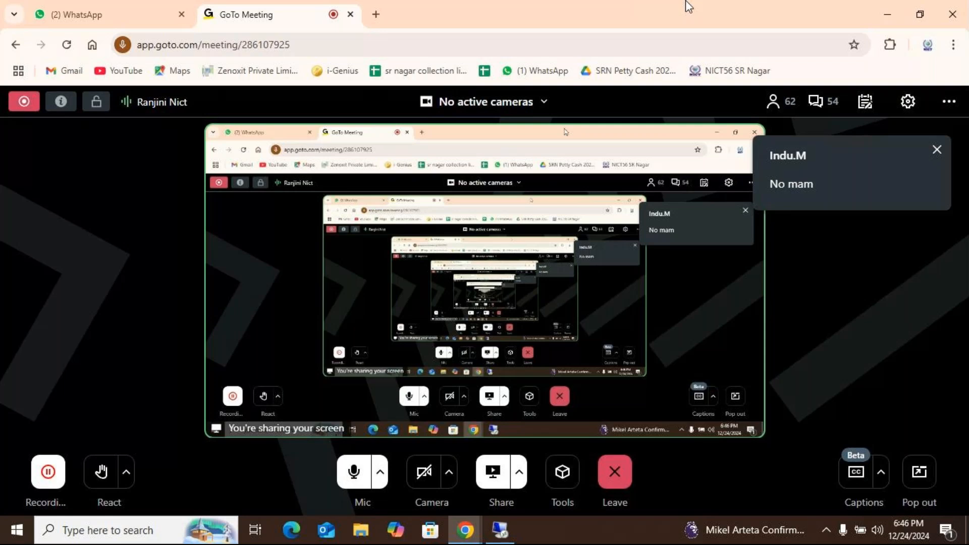
# Return to the remote desktop session and copy the sales table A1:F16 from the Pivottableex sheet of the ADVEXL workbook
pyautogui.click(500, 530)
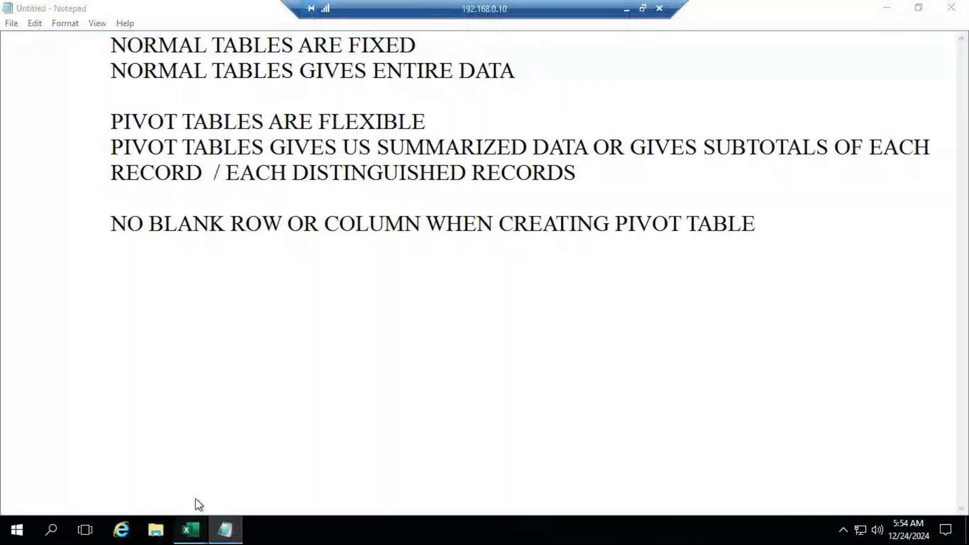
pyautogui.click(190, 530)
pyautogui.click(258, 419)
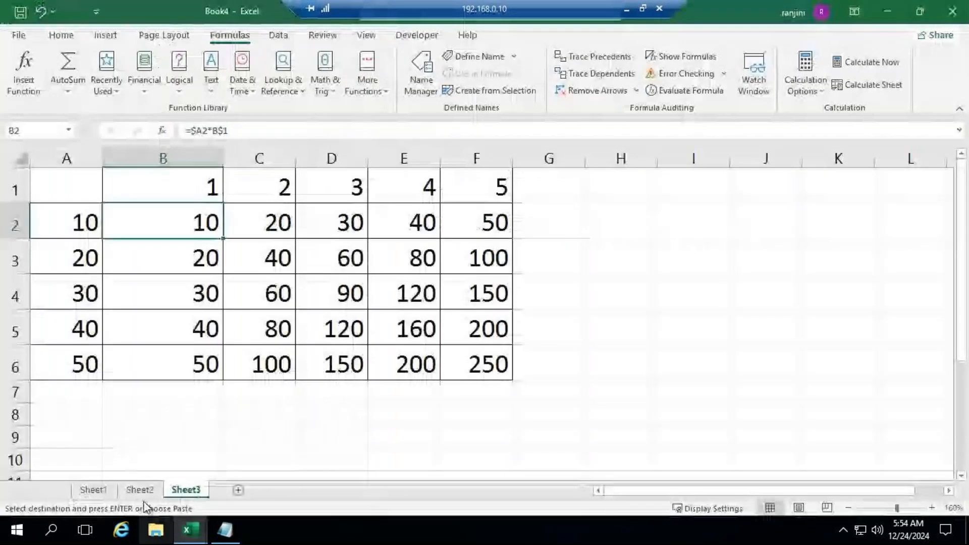
pyautogui.click(190, 530)
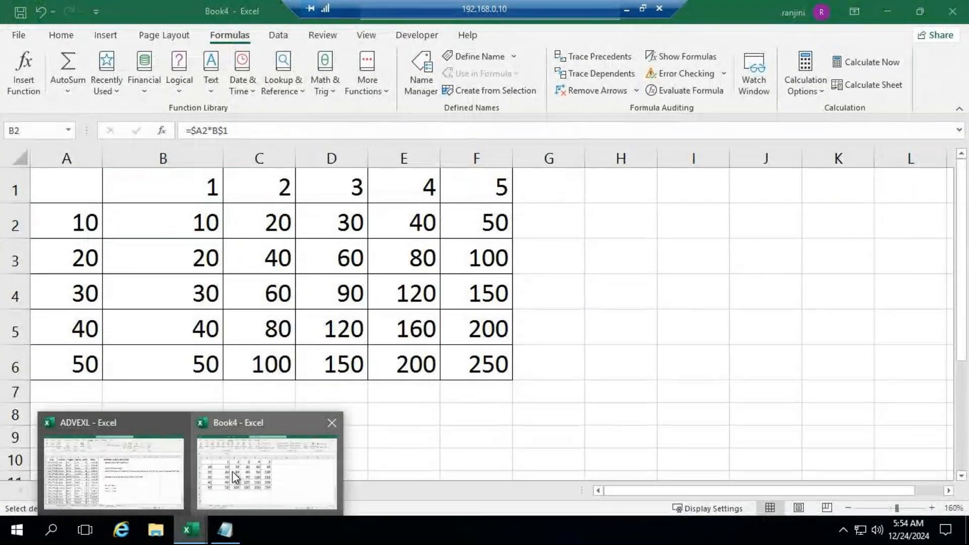
pyautogui.click(157, 480)
pyautogui.moveTo(54, 171); pyautogui.dragTo(349, 423)
pyautogui.hotkey('ctrl', 'c')
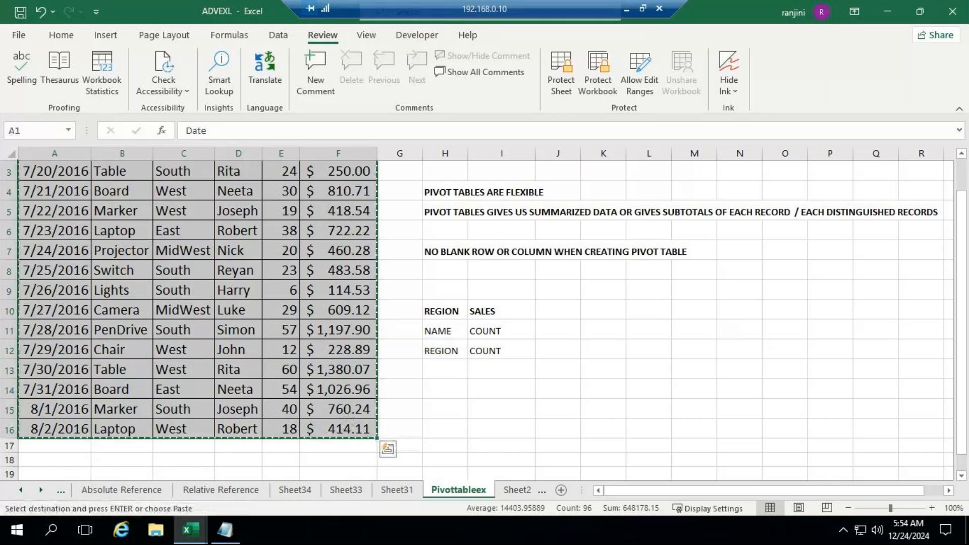
# Paste the sales table at A1 of a new sheet in Book4 and AutoFit its column widths
pyautogui.click(207, 517)
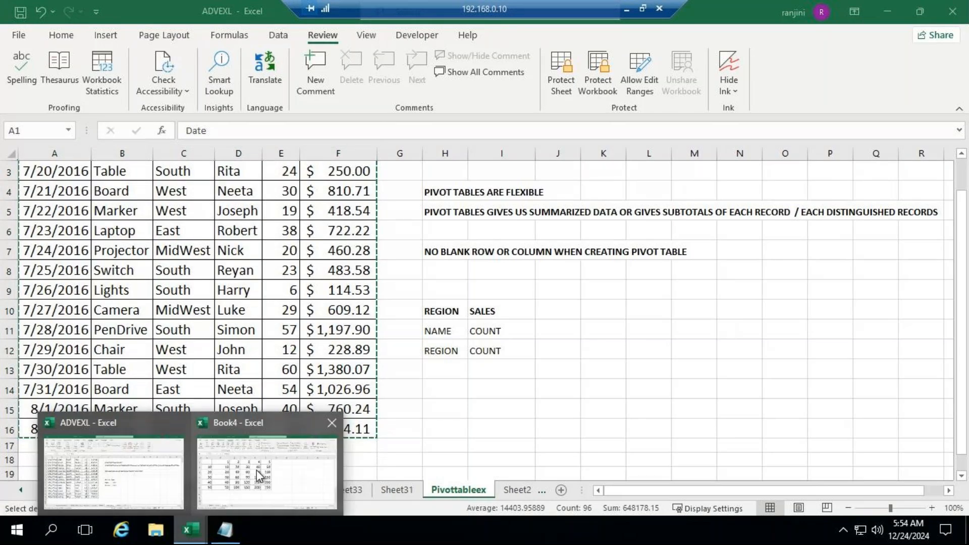
pyautogui.click(253, 474)
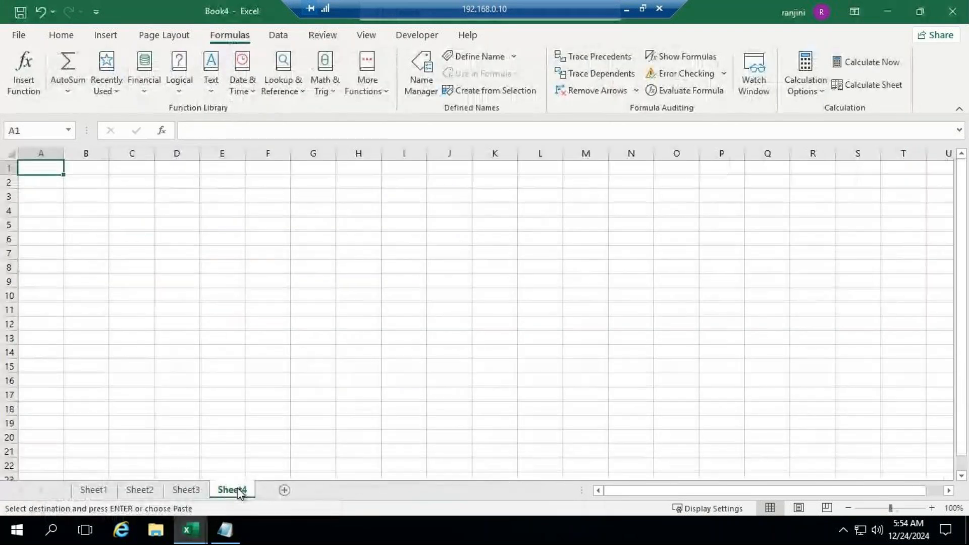
pyautogui.hotkey('ctrl', 'v')
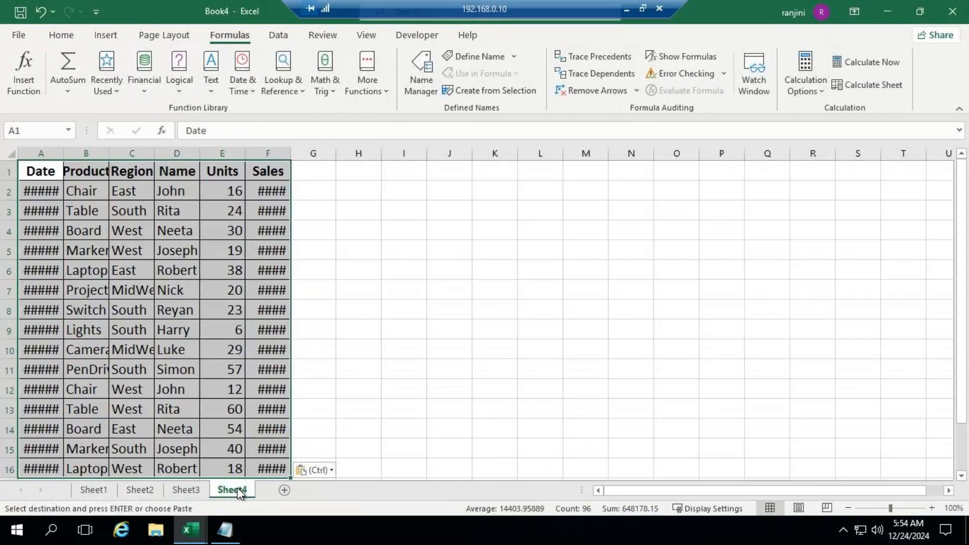
pyautogui.click(61, 37)
pyautogui.click(760, 84)
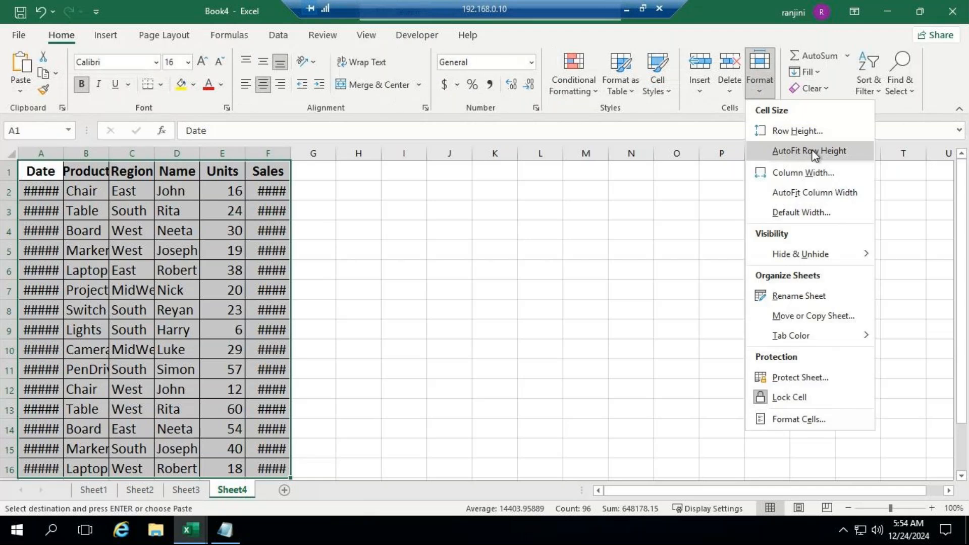
pyautogui.click(815, 192)
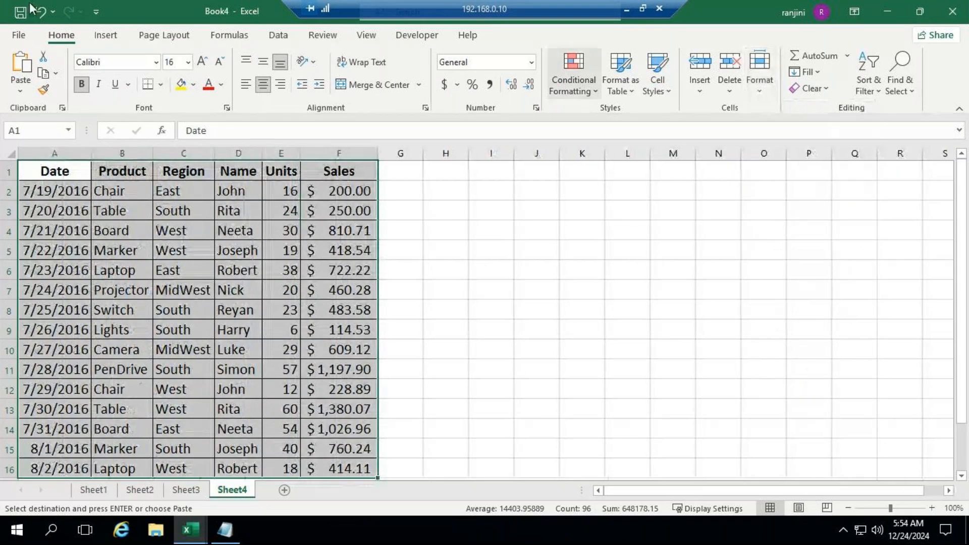
pyautogui.hotkey('ctrl', 'F1')
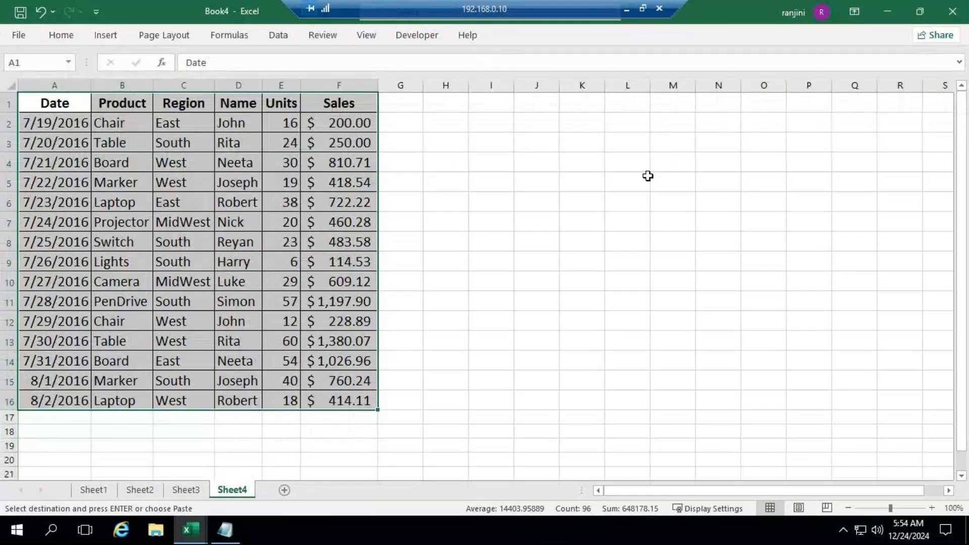
pyautogui.click(578, 197)
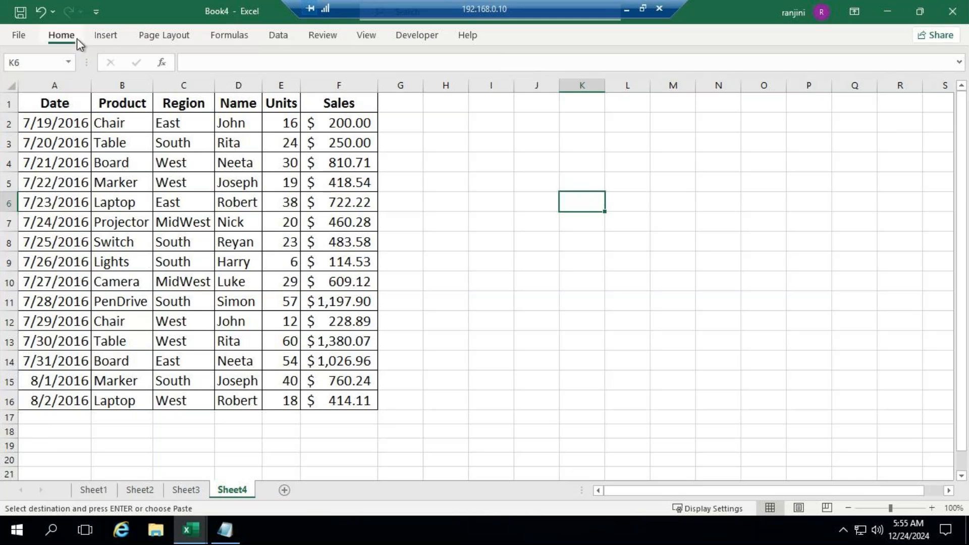
# Select the table A1:F16 on Sheet4 and adjust the Date, Product, Region and Sales column widths to fit their contents
pyautogui.click(61, 35)
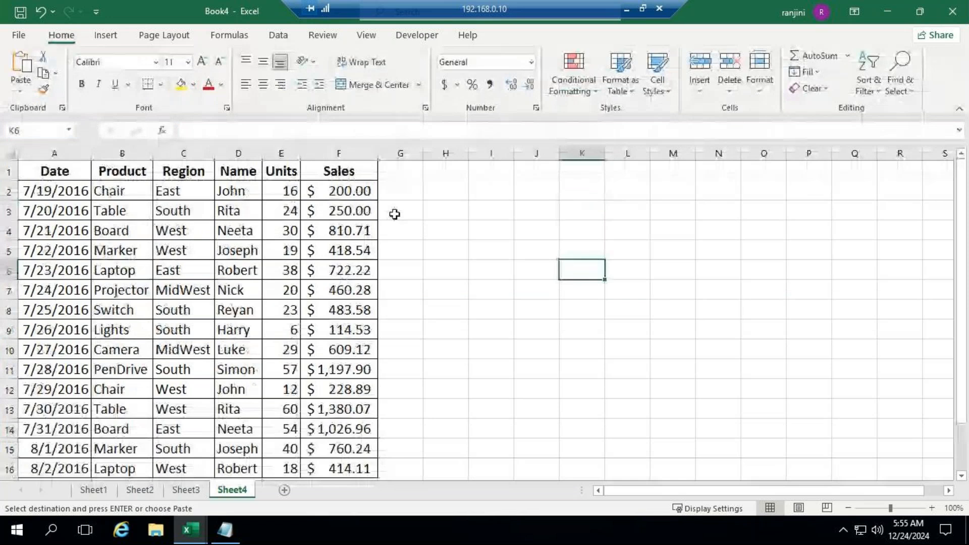
pyautogui.moveTo(51, 171); pyautogui.dragTo(359, 393)
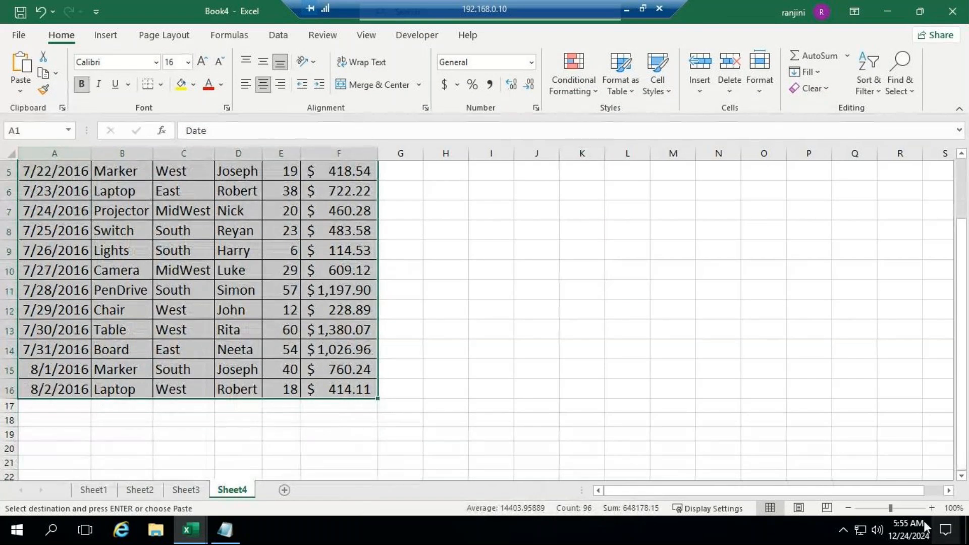
pyautogui.click(885, 505)
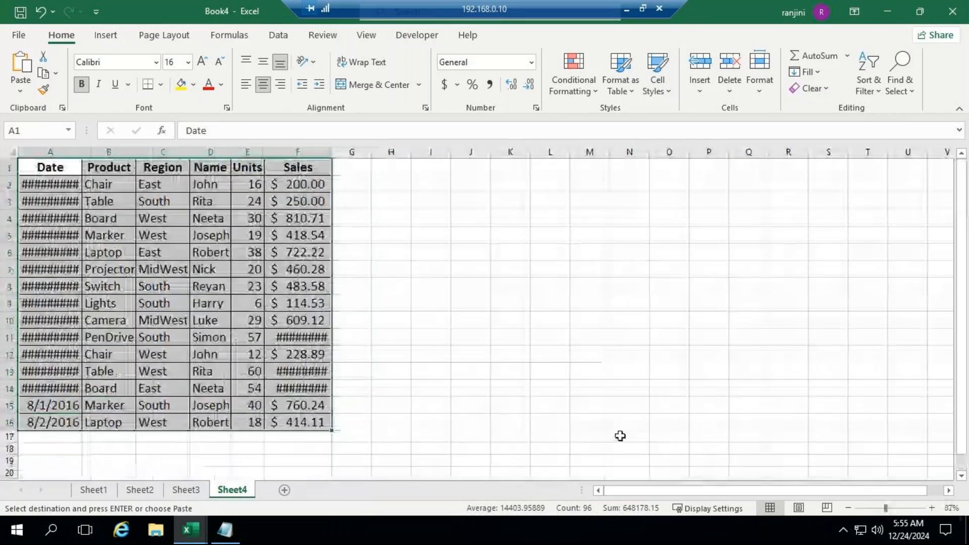
pyautogui.doubleClick(332, 151)
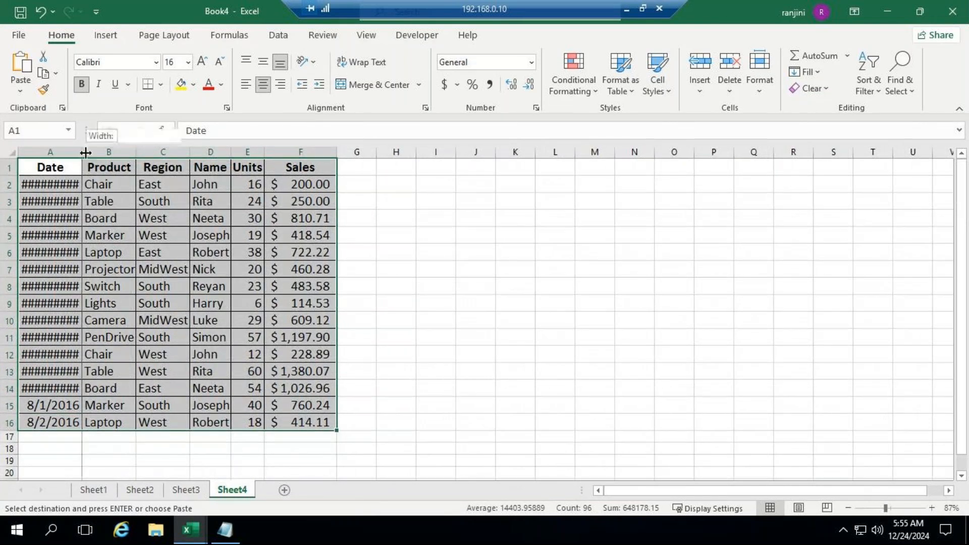
pyautogui.moveTo(82, 154); pyautogui.dragTo(79, 154)
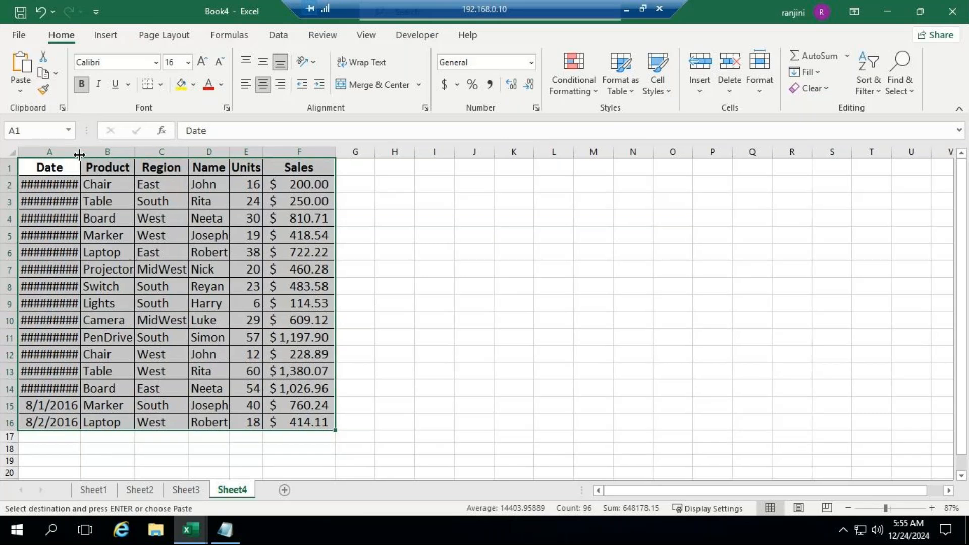
pyautogui.doubleClick(79, 154)
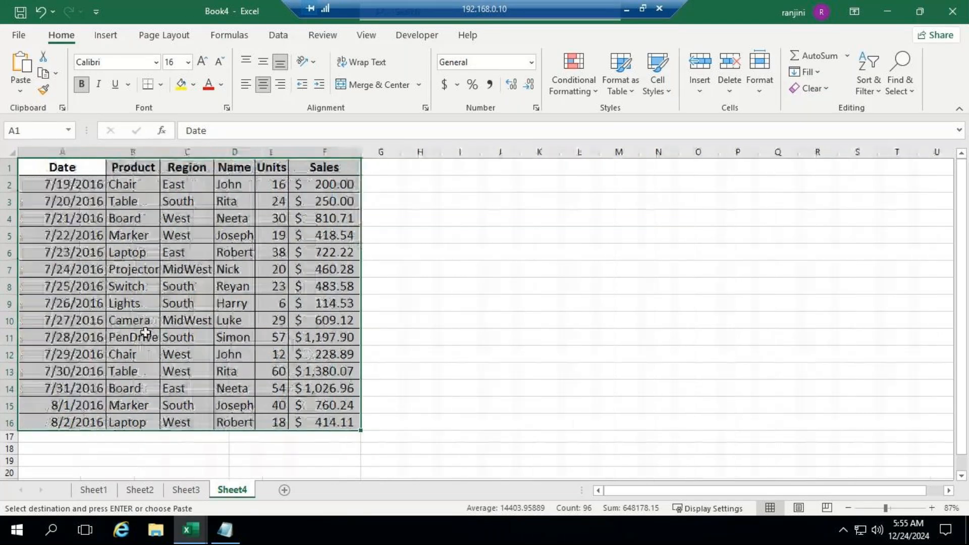
pyautogui.moveTo(160, 151); pyautogui.dragTo(229, 151)
# Create a PivotTable from Sheet4 A1:F16 in the existing worksheet, located at cell I1
pyautogui.click(101, 37)
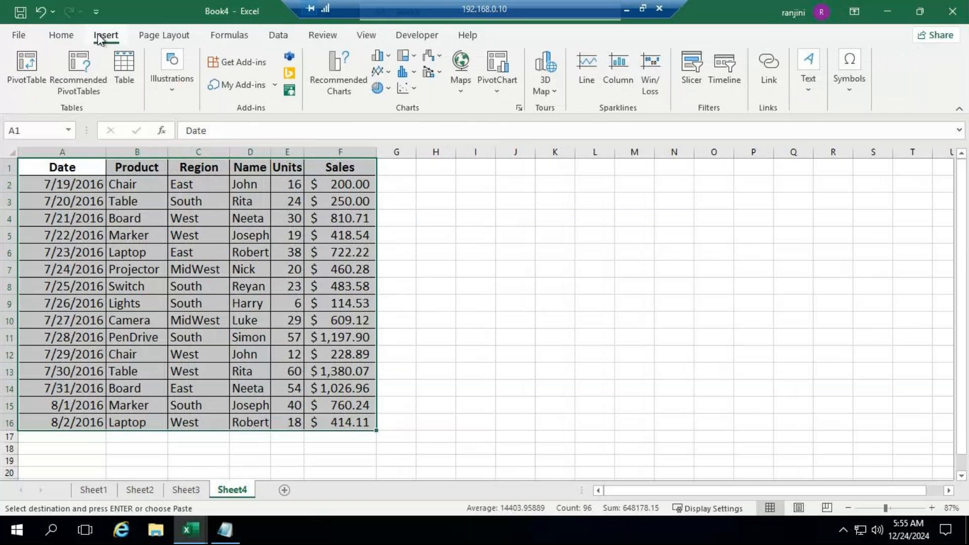
pyautogui.click(27, 78)
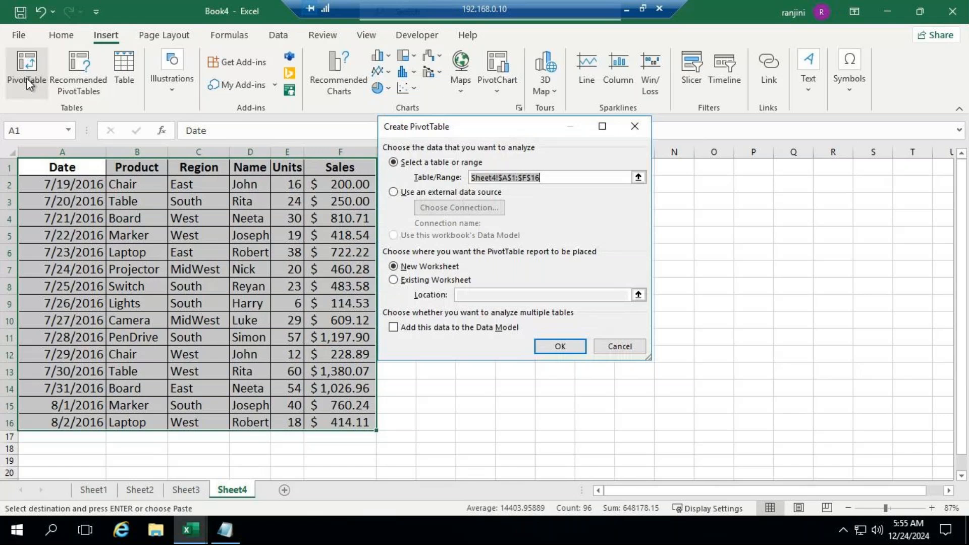
pyautogui.moveTo(470, 131); pyautogui.dragTo(520, 71)
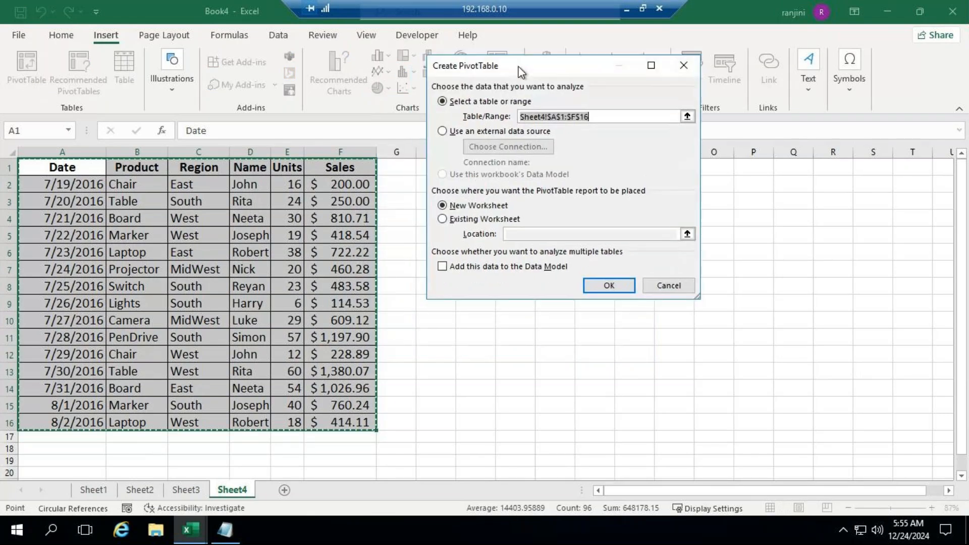
pyautogui.click(457, 223)
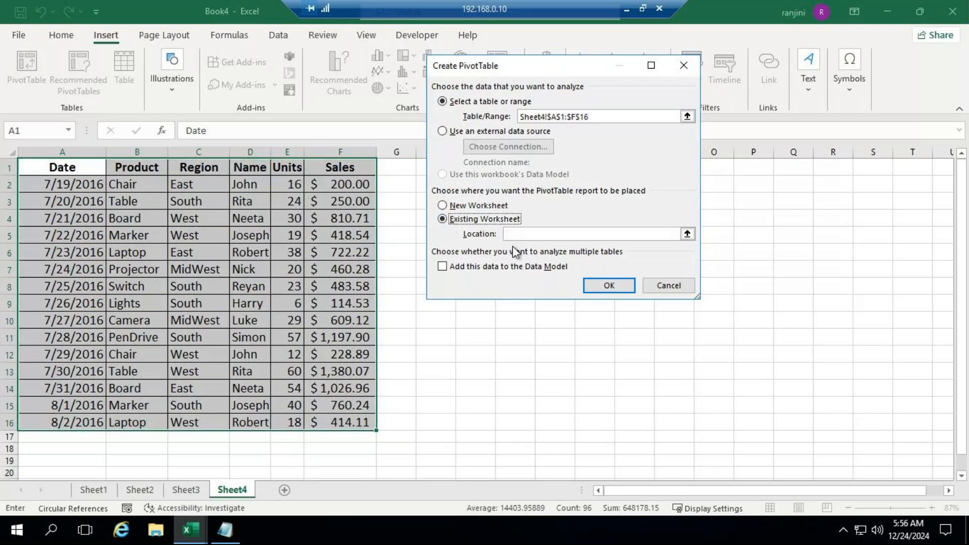
pyautogui.click(525, 233)
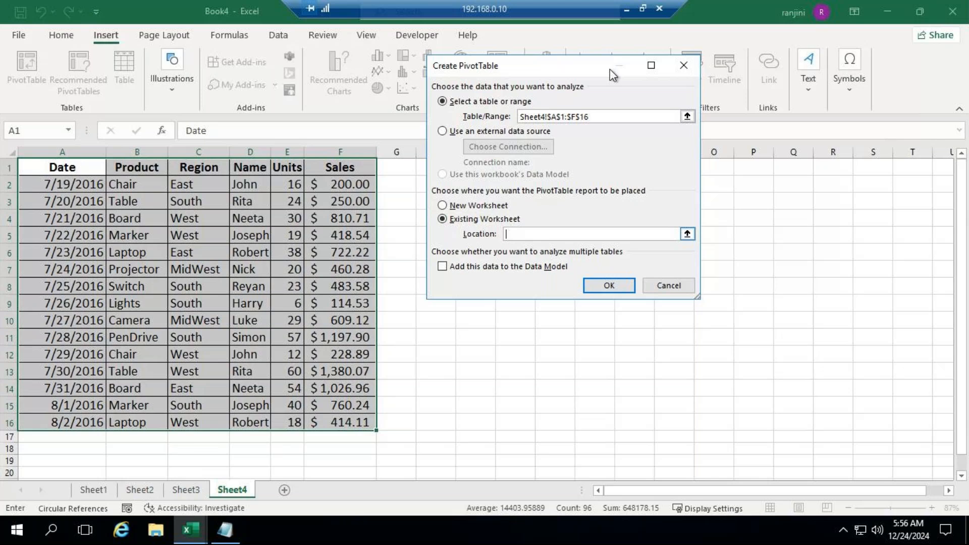
pyautogui.moveTo(494, 66); pyautogui.dragTo(635, 55)
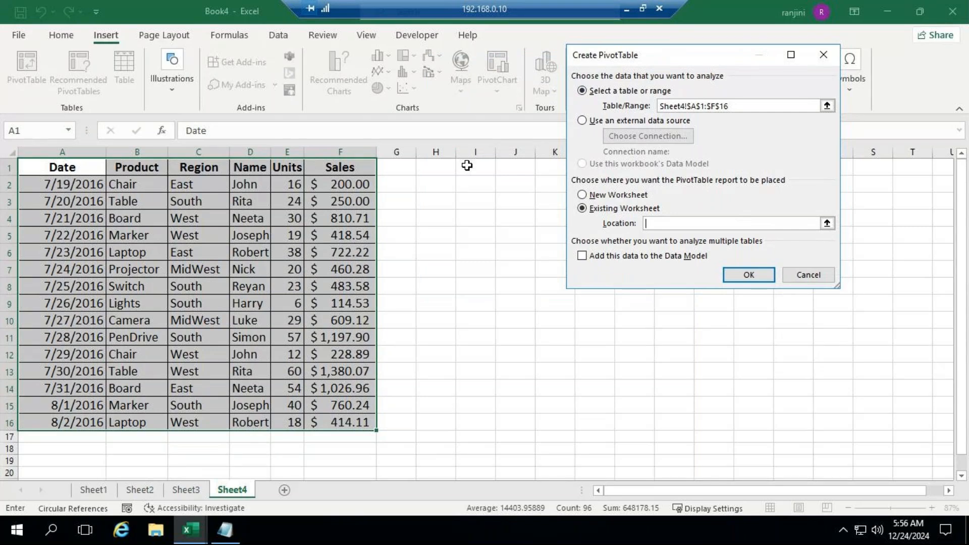
pyautogui.click(467, 166)
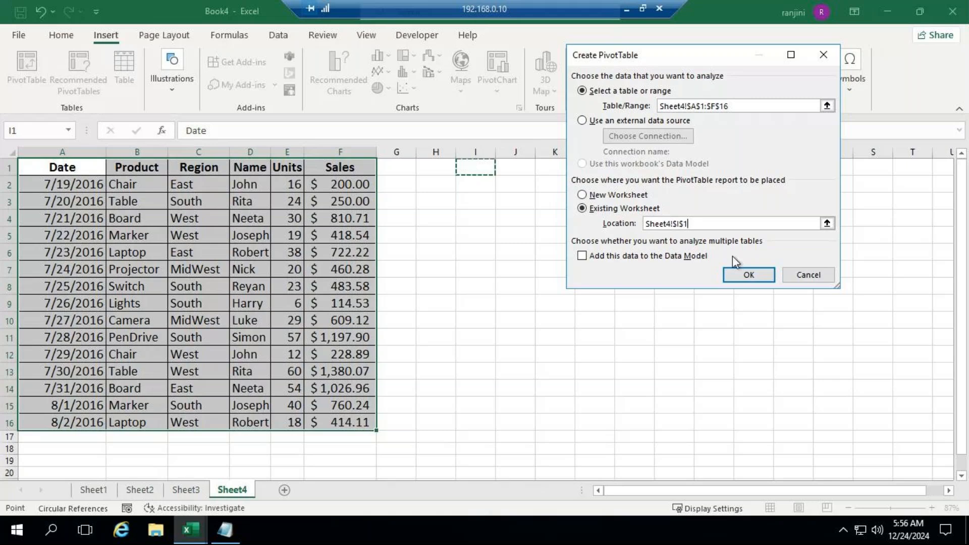
pyautogui.click(740, 274)
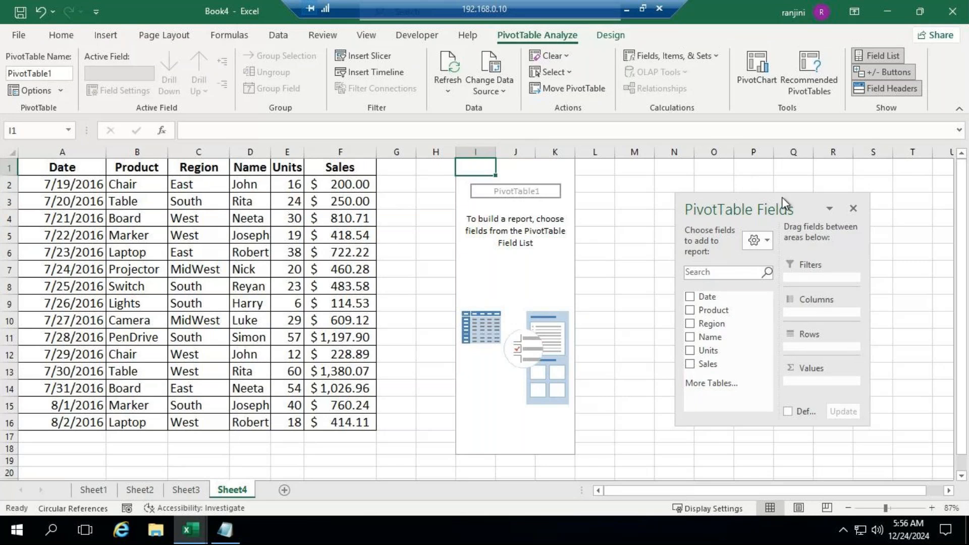
# Add Region to the PivotTable's rows and Sales to its values as a sum
pyautogui.moveTo(783, 197); pyautogui.dragTo(783, 117)
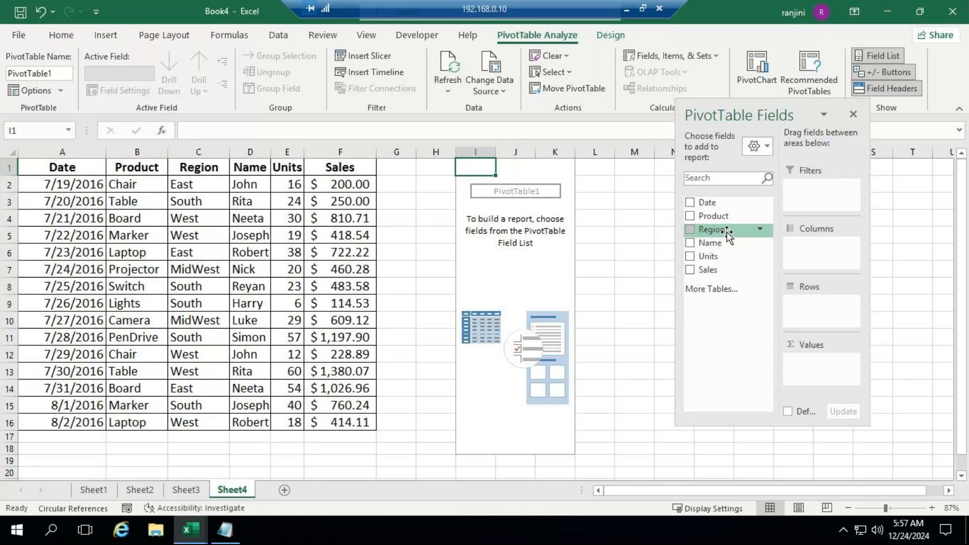
pyautogui.moveTo(727, 233); pyautogui.dragTo(821, 304)
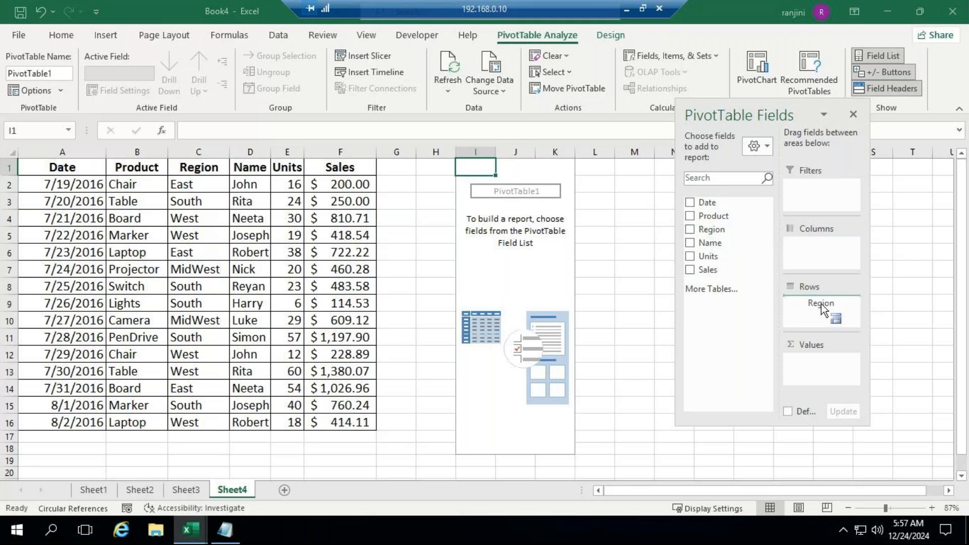
pyautogui.moveTo(822, 305); pyautogui.dragTo(822, 305)
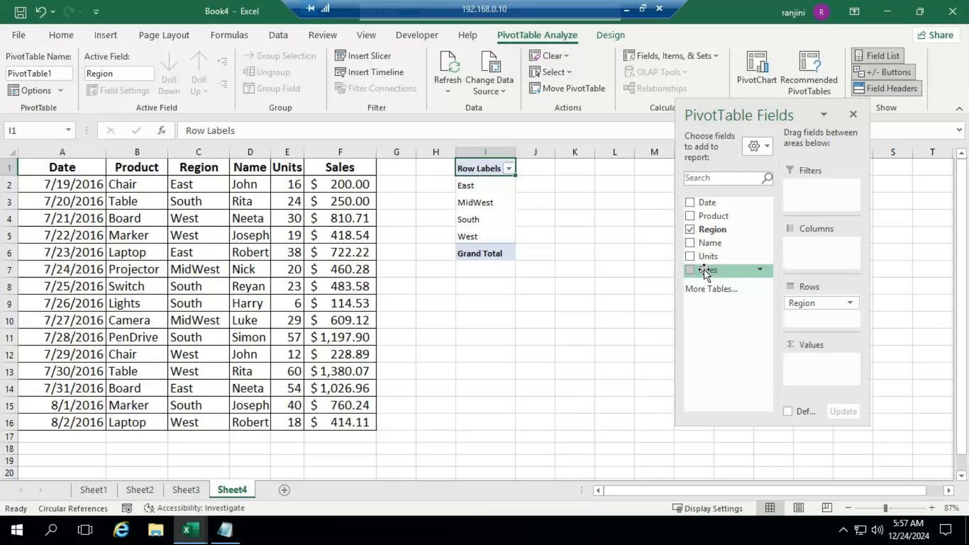
pyautogui.moveTo(707, 276); pyautogui.dragTo(816, 371)
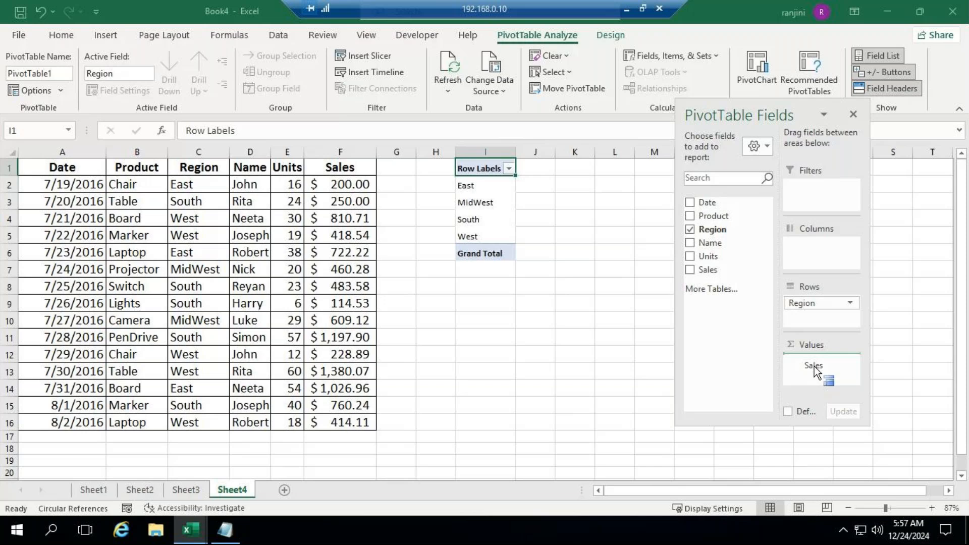
pyautogui.moveTo(815, 369); pyautogui.dragTo(815, 367)
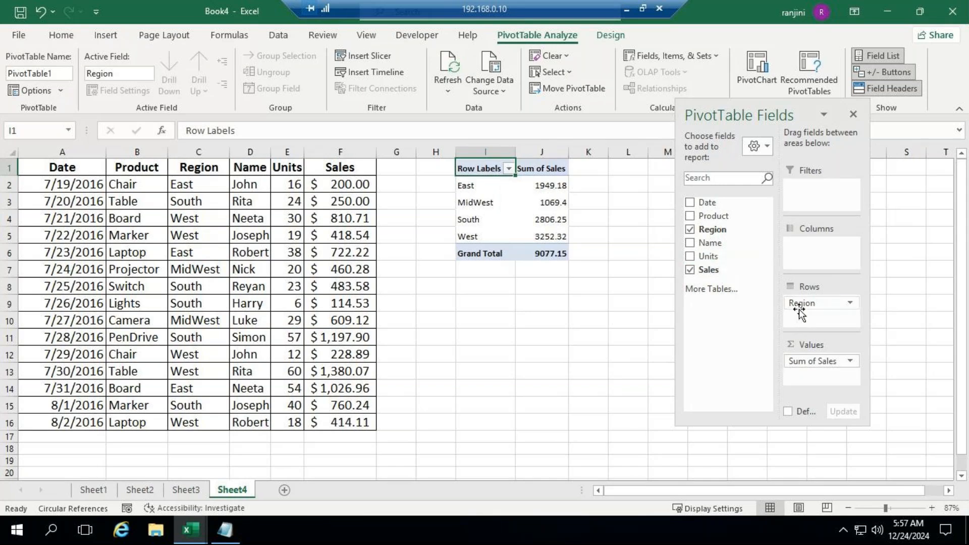
# Move Region from the PivotTable's rows to its columns, then return it to the rows
pyautogui.moveTo(798, 308); pyautogui.dragTo(816, 244)
pyautogui.moveTo(749, 106); pyautogui.dragTo(281, 74)
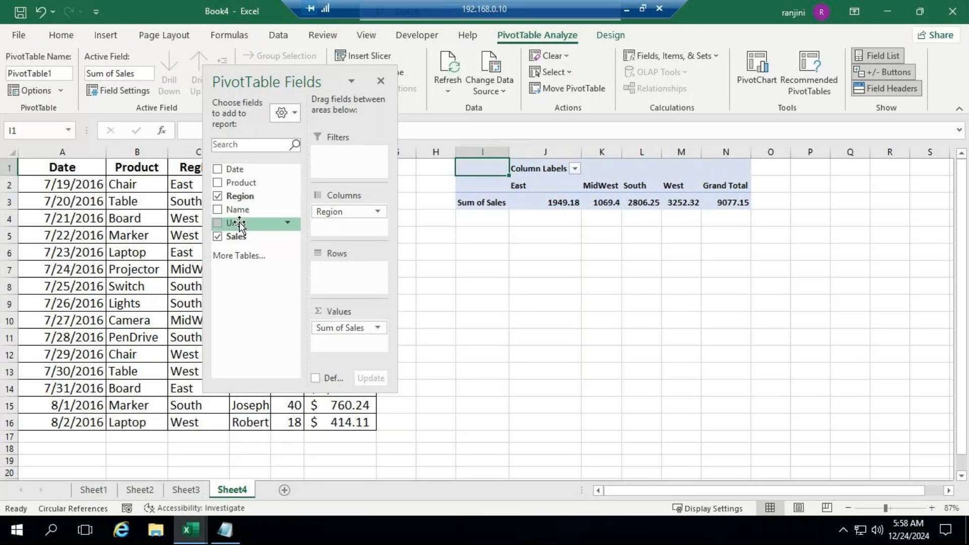
pyautogui.moveTo(332, 214); pyautogui.dragTo(336, 278)
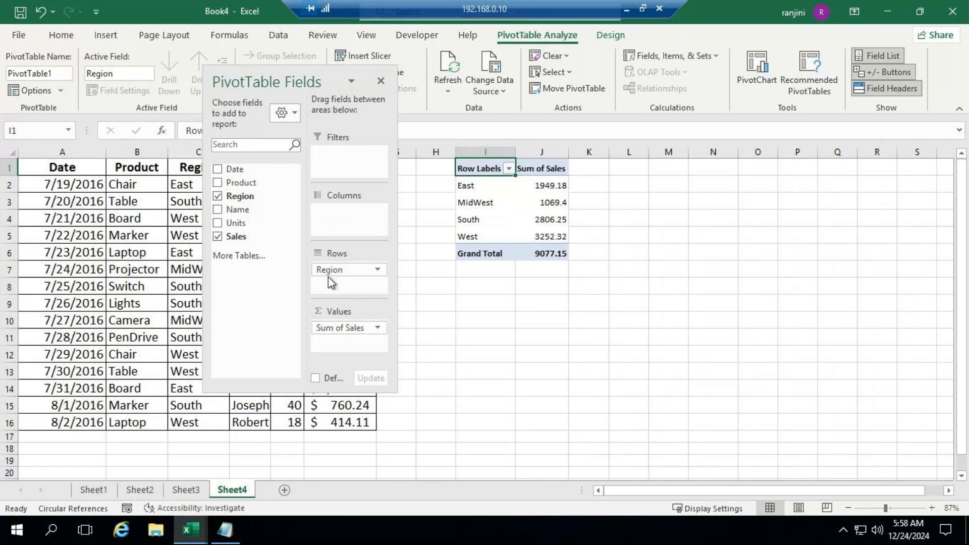
# Move Region to the PivotTable's filters and add Name, placing it first in the columns and then in the rows
pyautogui.moveTo(330, 270); pyautogui.dragTo(353, 158)
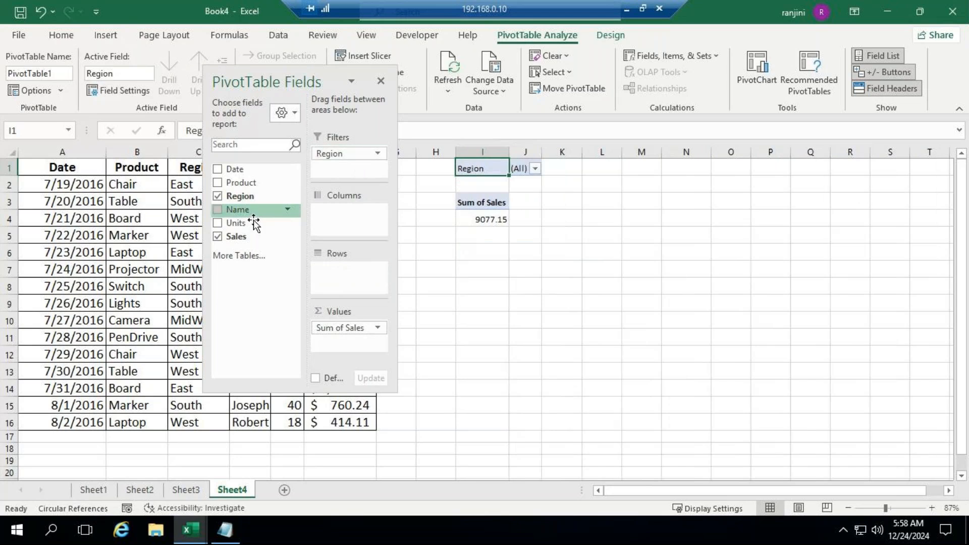
pyautogui.moveTo(246, 220); pyautogui.dragTo(351, 222)
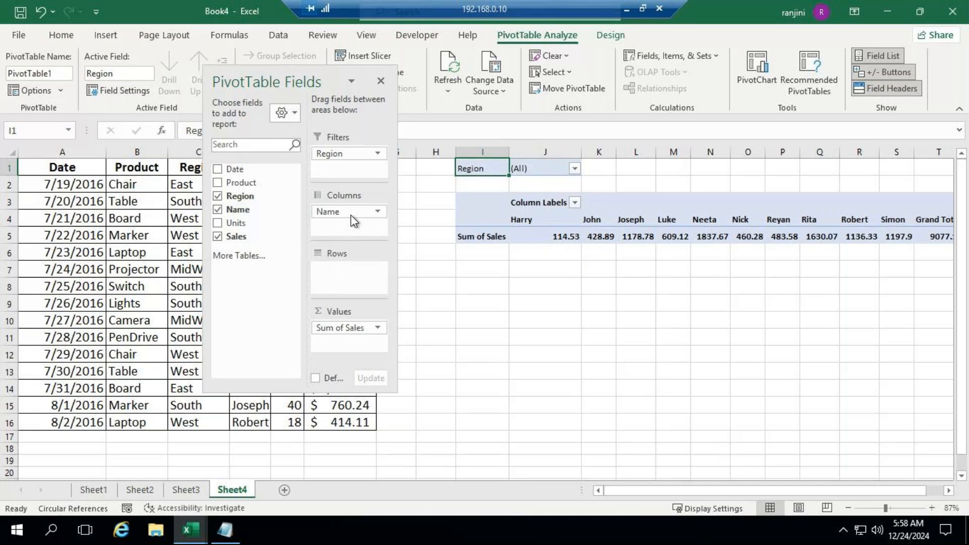
pyautogui.moveTo(349, 211); pyautogui.dragTo(346, 275)
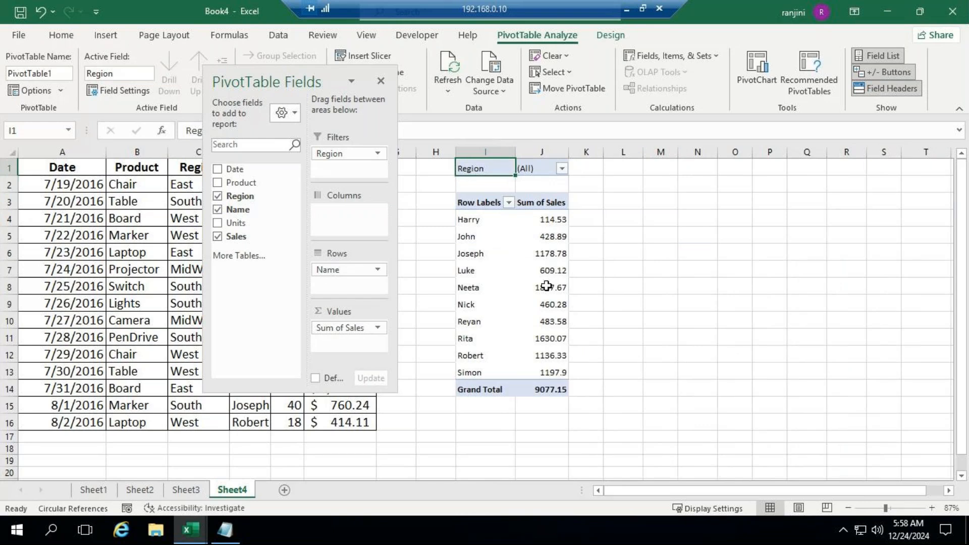
# Filter the PivotTable's Region field to East, and restore it to all regions
pyautogui.moveTo(547, 358)
pyautogui.click(562, 169)
pyautogui.click(426, 216)
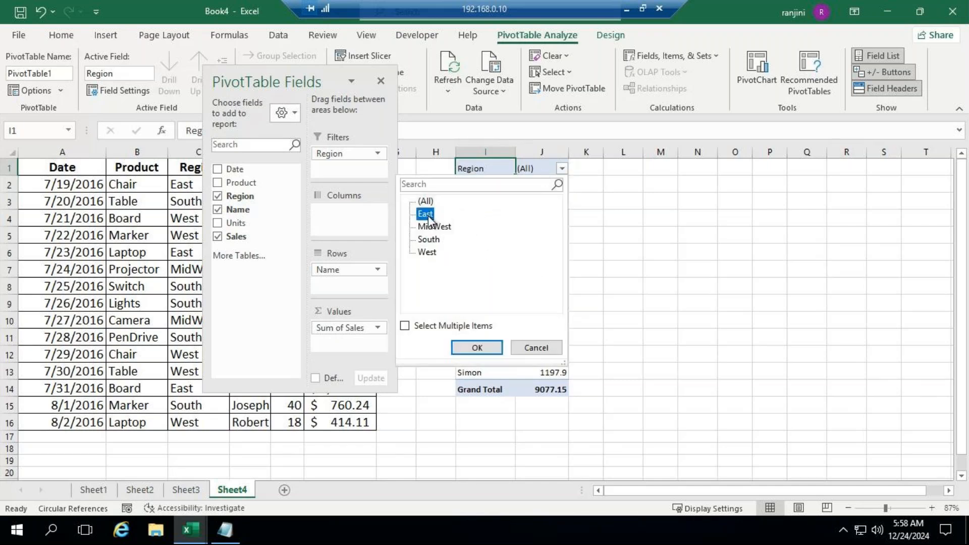
pyautogui.click(489, 347)
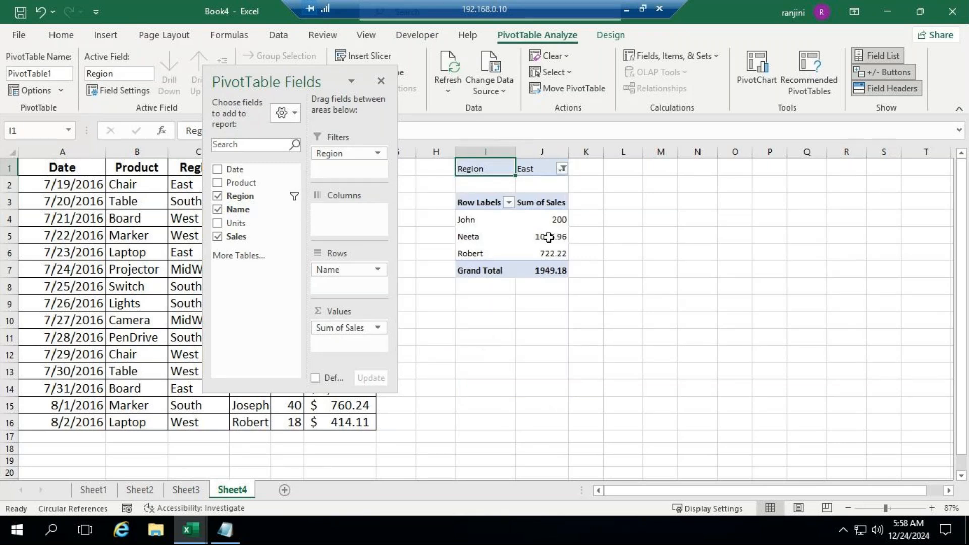
pyautogui.click(562, 170)
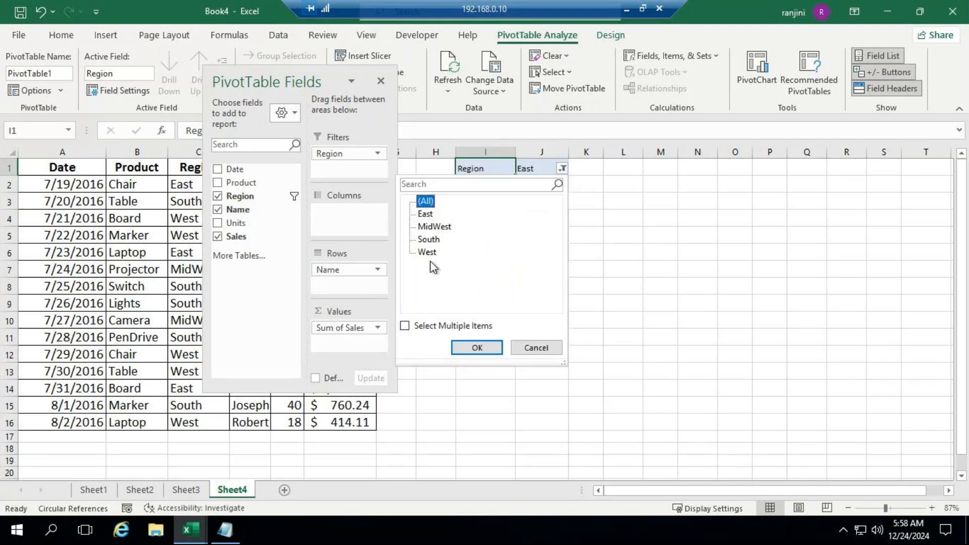
pyautogui.click(476, 347)
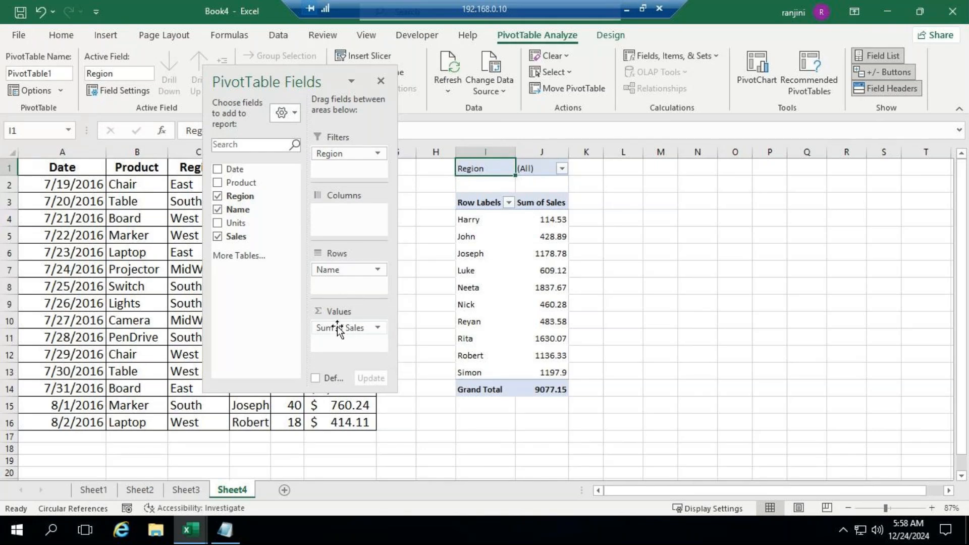
# Remove Sales, Name and Region from the PivotTable's areas and close the field list
pyautogui.moveTo(337, 327); pyautogui.dragTo(318, 314)
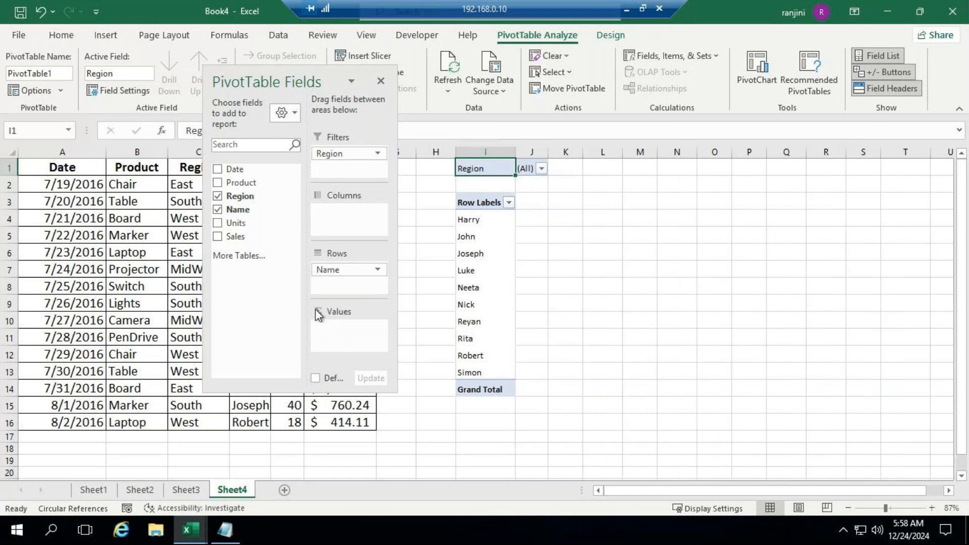
pyautogui.moveTo(268, 187); pyautogui.dragTo(268, 187)
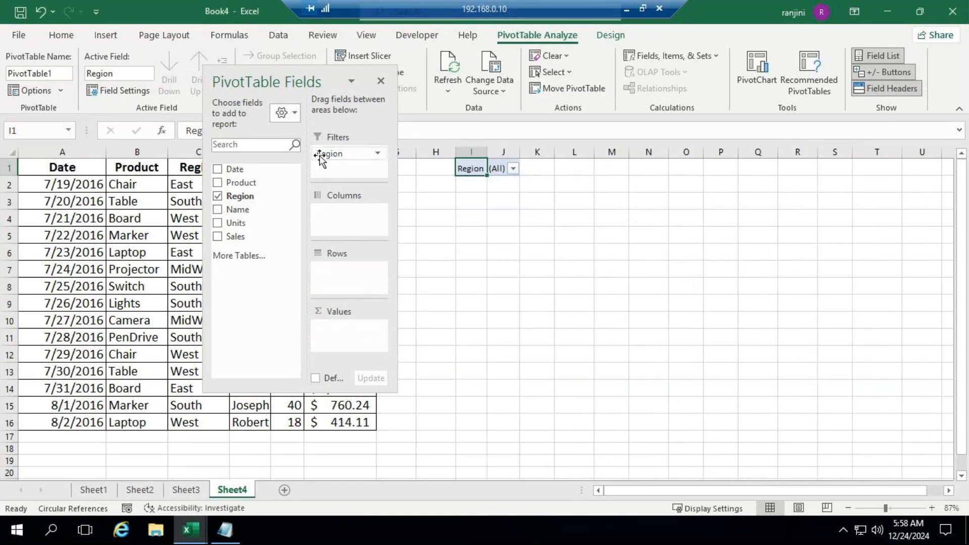
pyautogui.moveTo(328, 157); pyautogui.dragTo(244, 221)
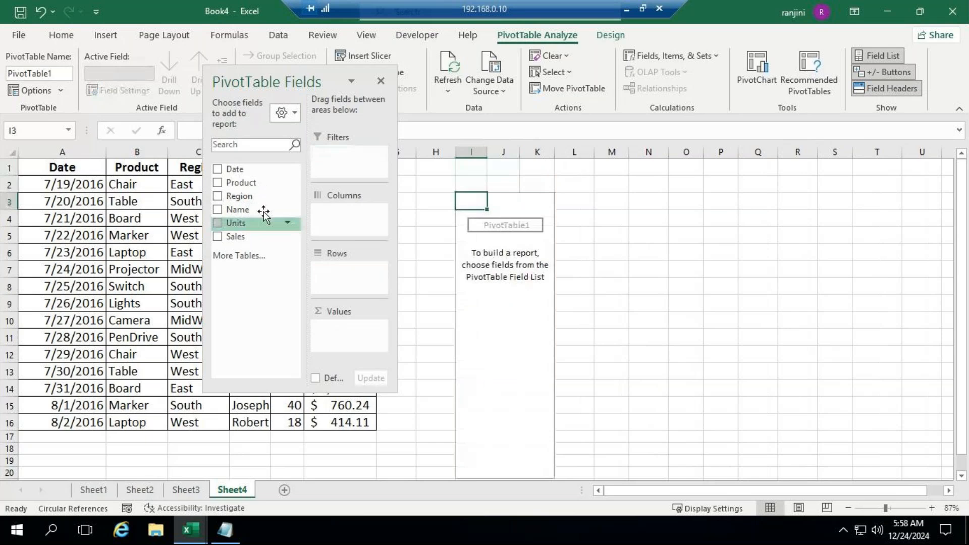
pyautogui.click(381, 81)
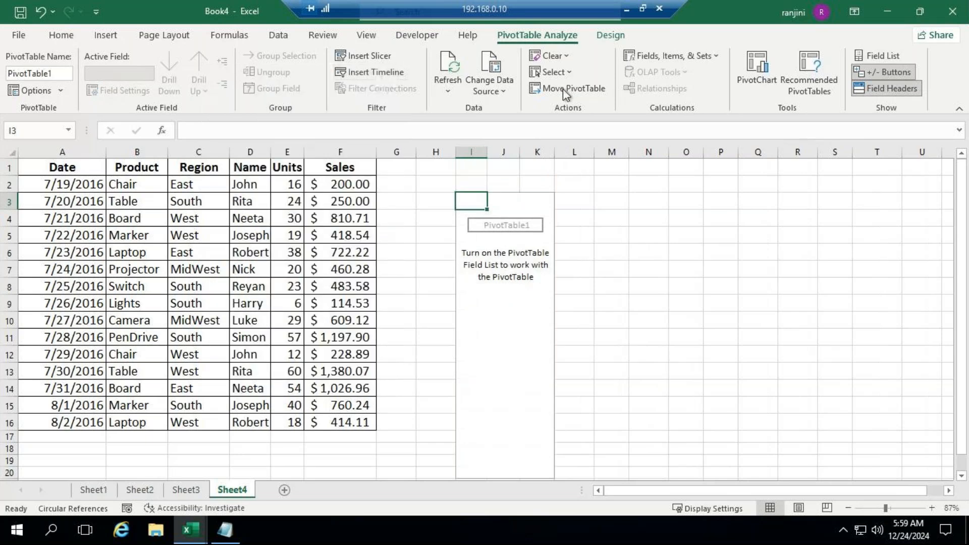
pyautogui.click(626, 9)
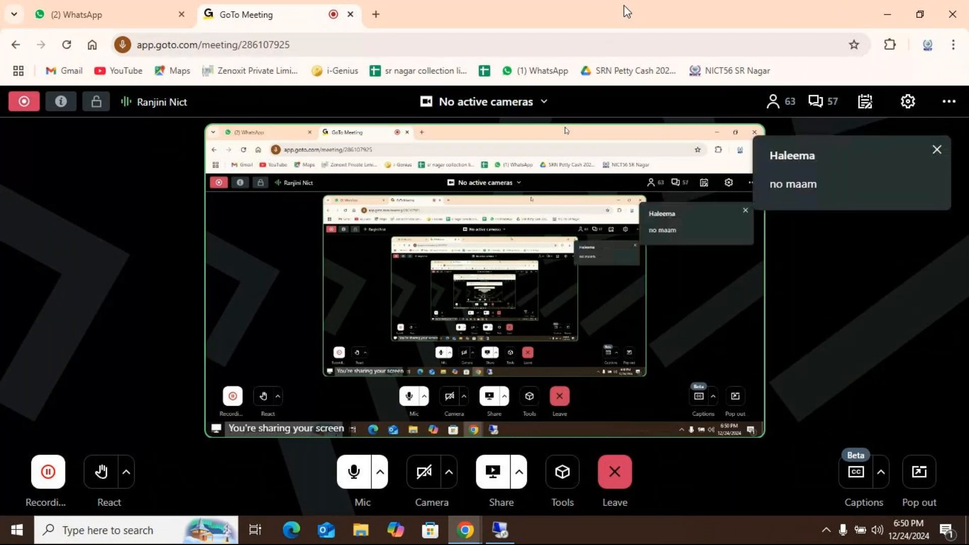
pyautogui.click(500, 529)
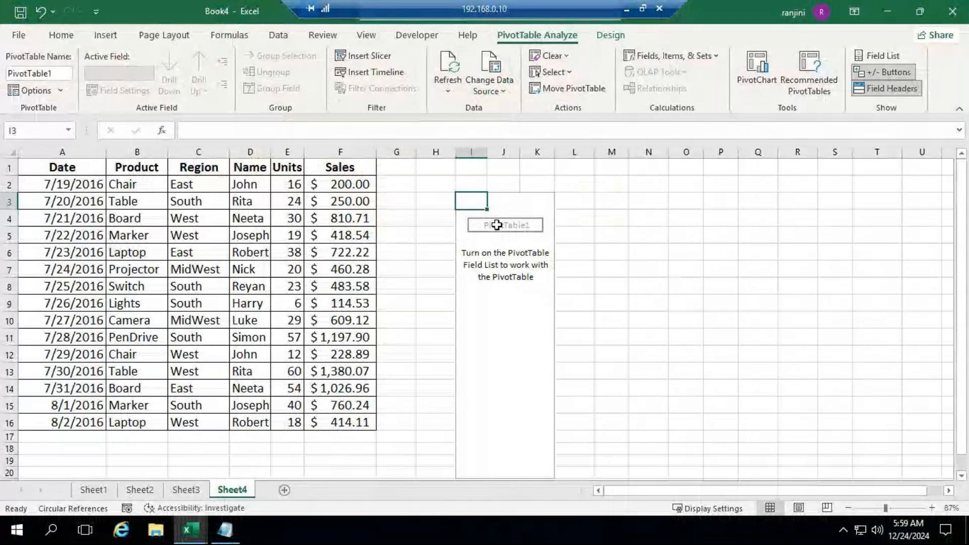
# Create a PivotTable from Sheet4 A1:F16 on a new worksheet
pyautogui.click(580, 199)
pyautogui.moveTo(63, 166); pyautogui.dragTo(366, 421)
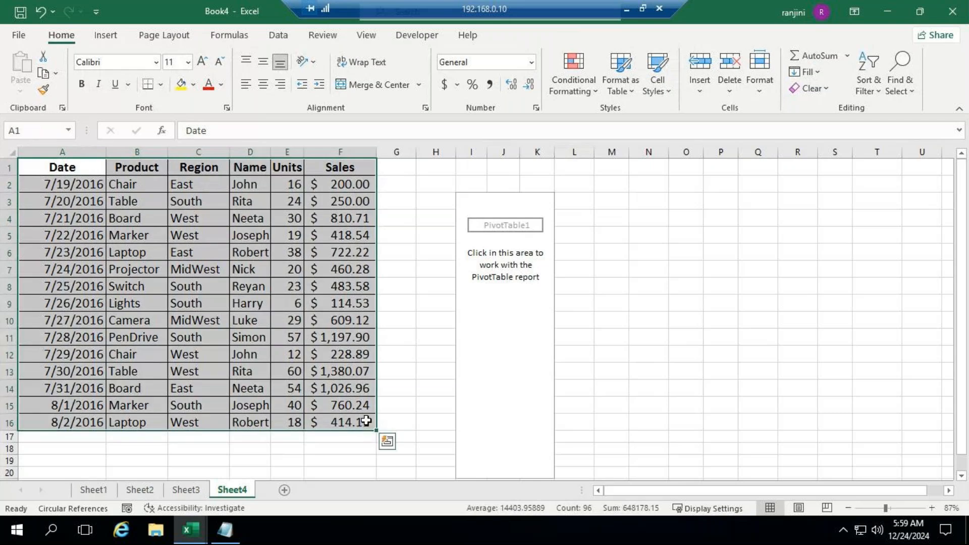
pyautogui.click(116, 36)
pyautogui.click(41, 90)
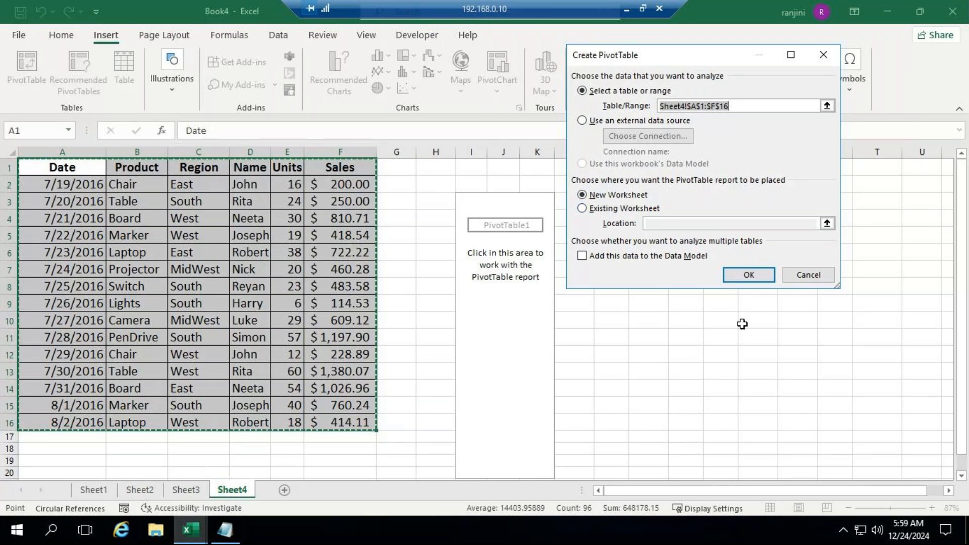
pyautogui.click(748, 275)
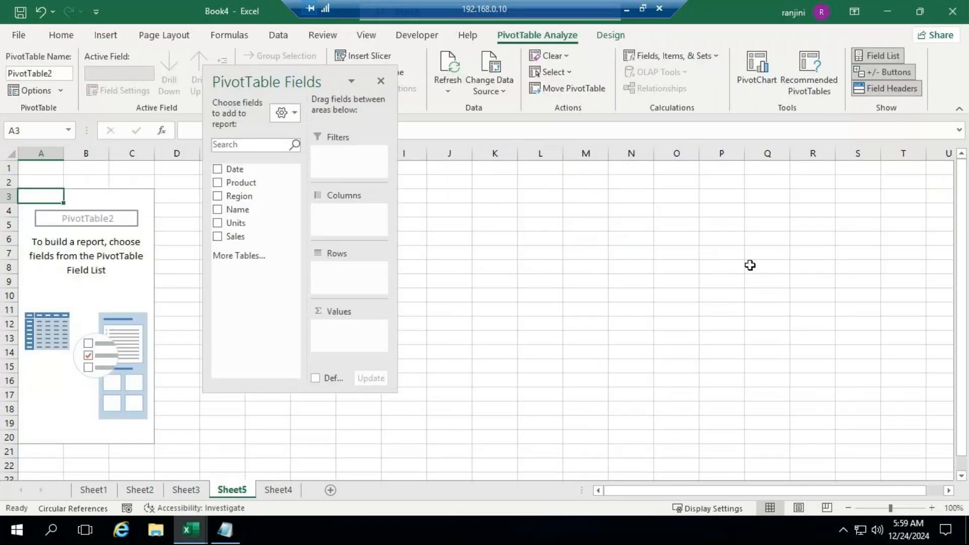
# Add Region to the new PivotTable's rows and Sales to its values as a sum
pyautogui.moveTo(313, 74); pyautogui.dragTo(698, 104)
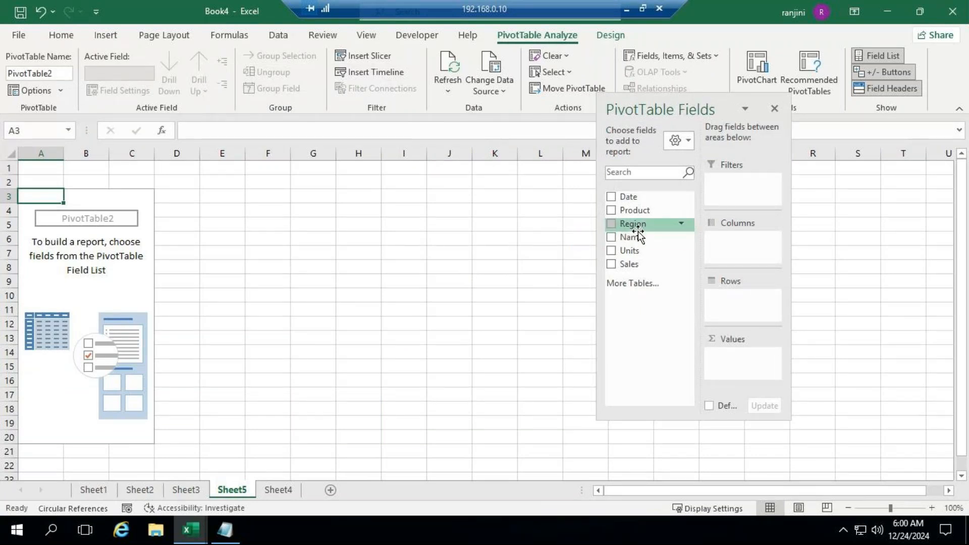
pyautogui.moveTo(638, 228); pyautogui.dragTo(756, 292)
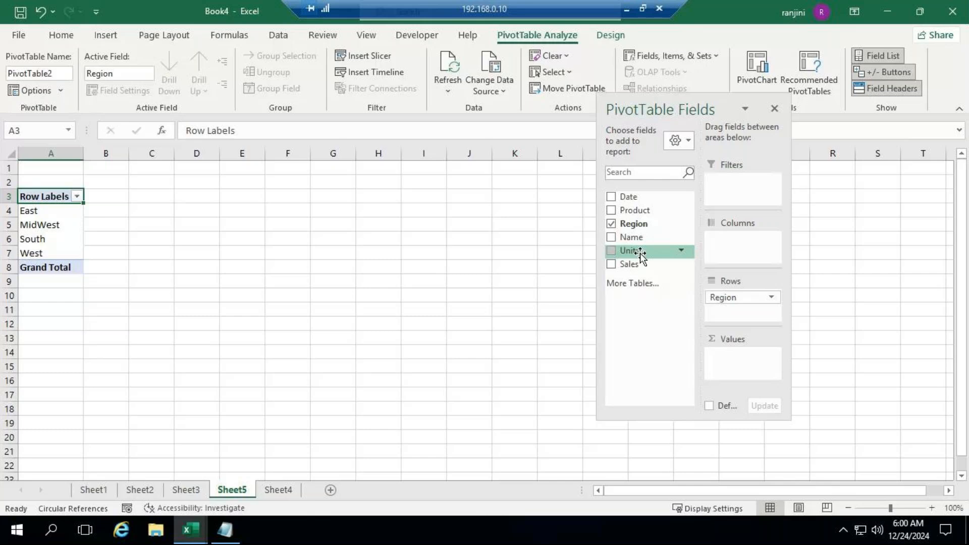
pyautogui.moveTo(635, 273); pyautogui.dragTo(736, 365)
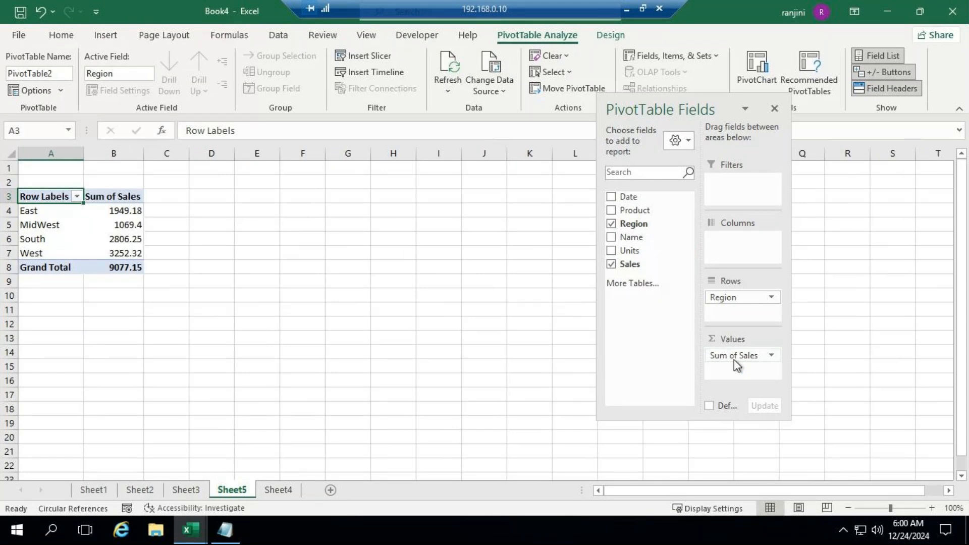
pyautogui.moveTo(660, 107); pyautogui.dragTo(511, 148)
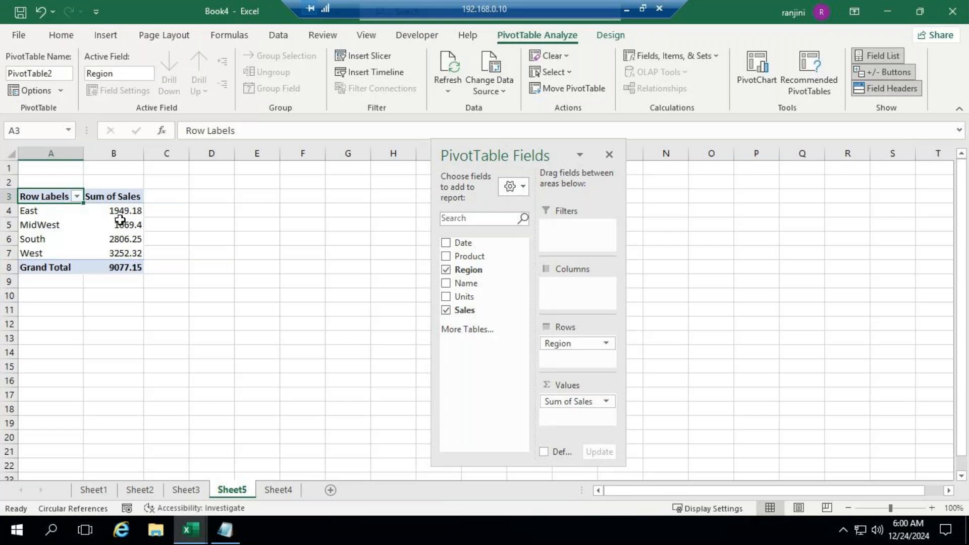
pyautogui.moveTo(512, 150); pyautogui.dragTo(634, 124)
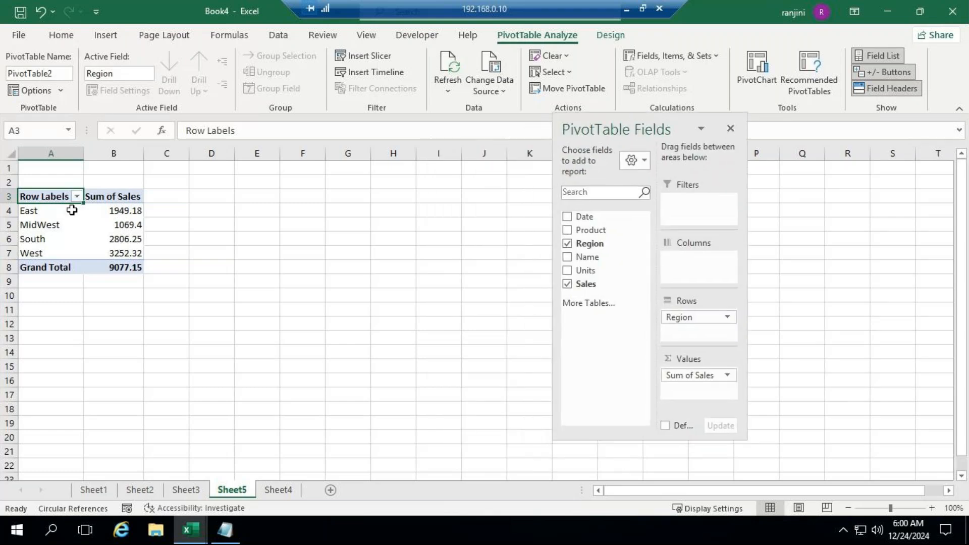
# Extract the detail records behind the East sales total to a new sheet and fit the Date column to its contents
pyautogui.moveTo(121, 202)
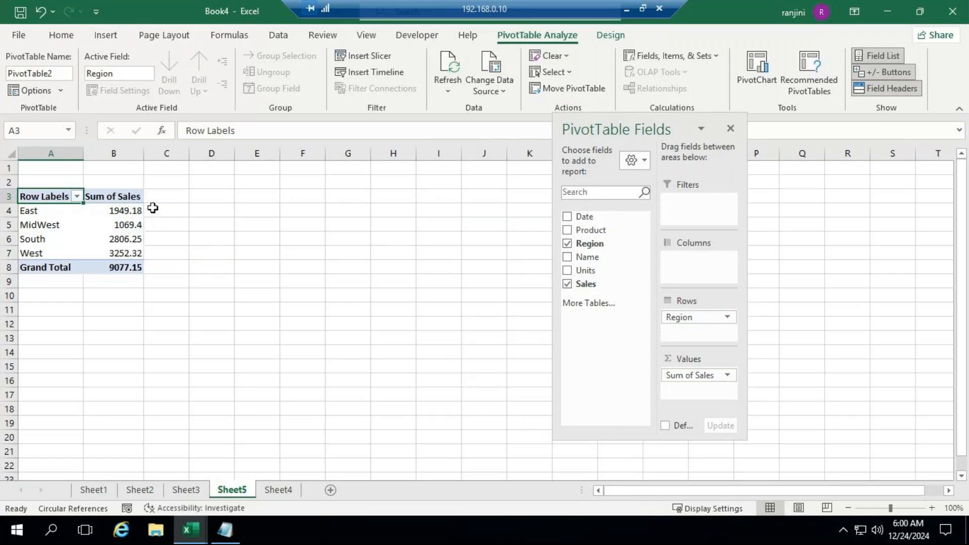
pyautogui.doubleClick(110, 209)
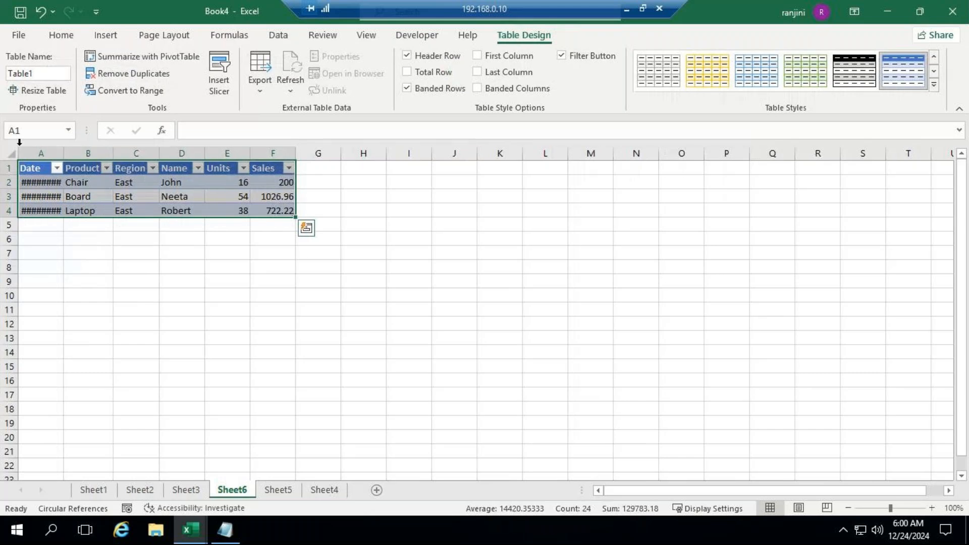
pyautogui.moveTo(65, 155); pyautogui.dragTo(66, 155)
pyautogui.doubleClick(66, 155)
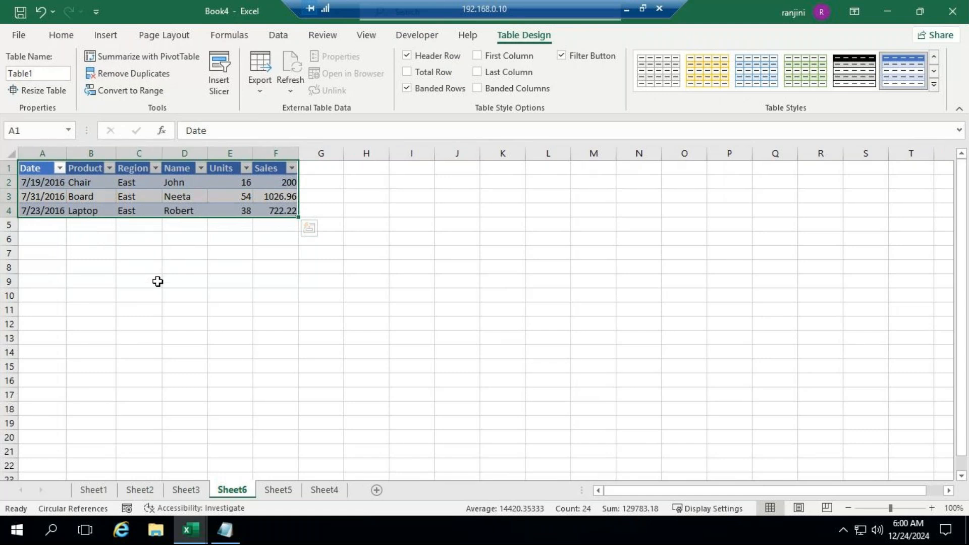
# Extract the records behind Sheet5's MidWest sales total to a new sheet, fit its Date column, and return to Sheet5
pyautogui.click(279, 489)
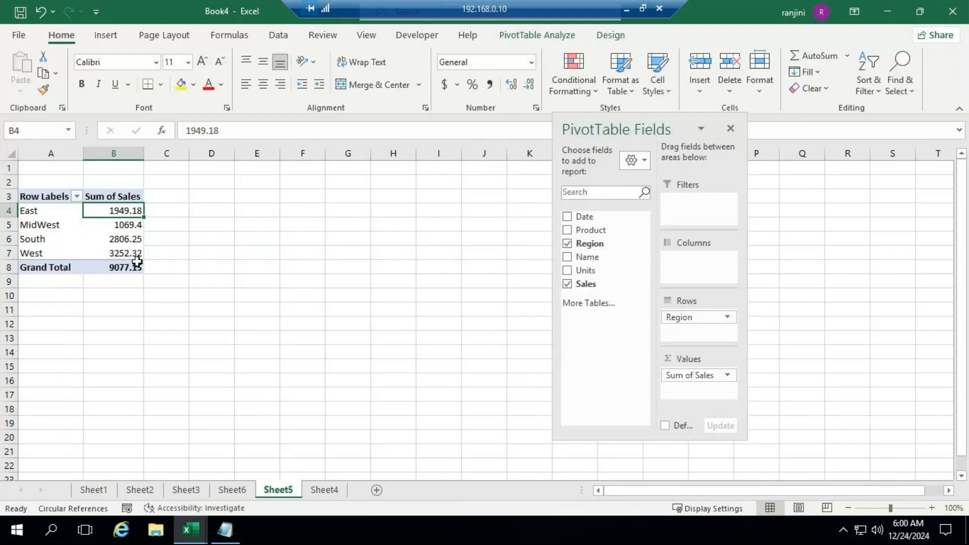
pyautogui.doubleClick(124, 224)
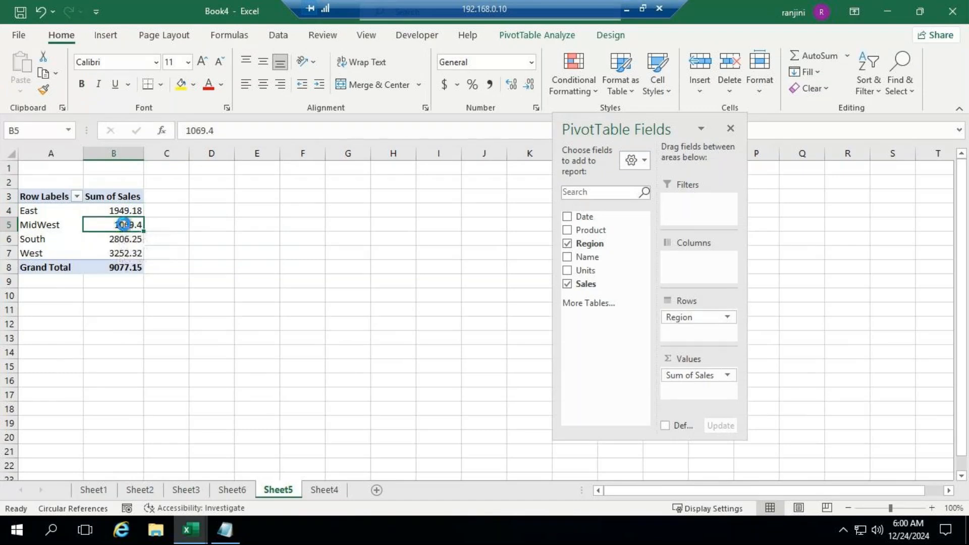
pyautogui.doubleClick(63, 153)
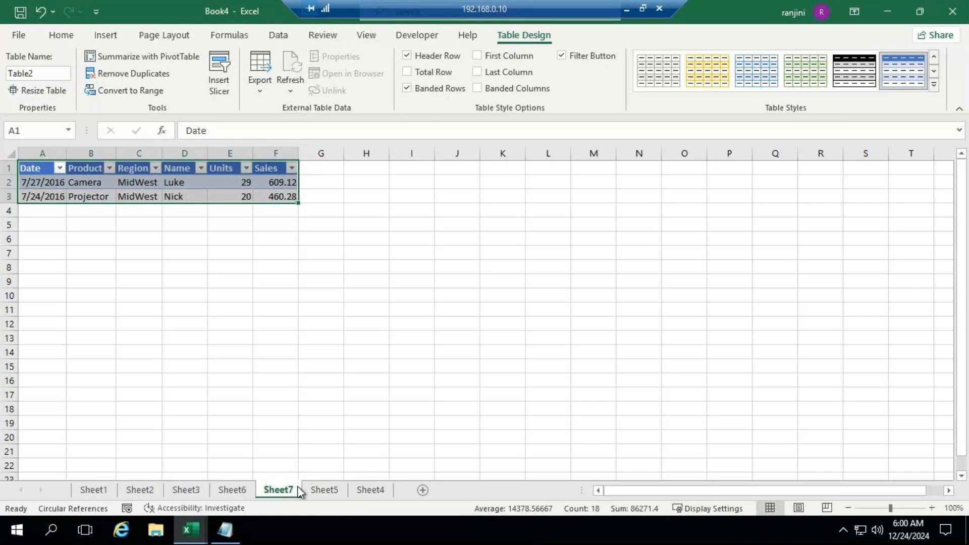
pyautogui.click(334, 491)
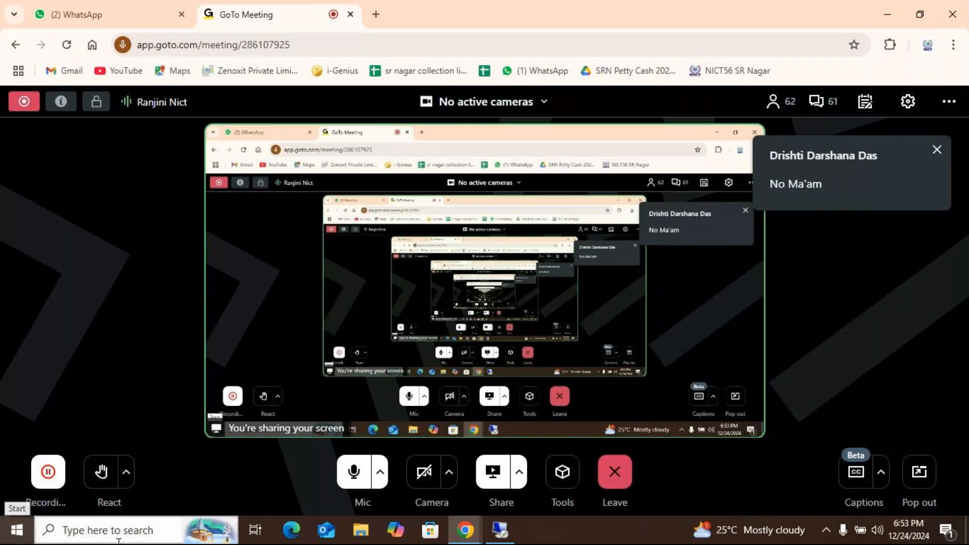
# Return to Sheet4 in the remote desktop session and close the field list of its empty PivotTable
pyautogui.click(501, 530)
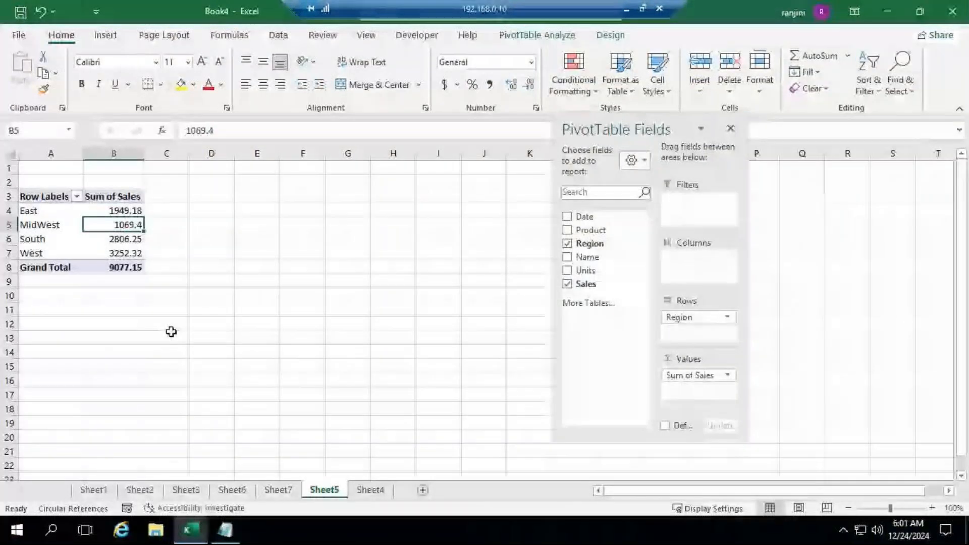
pyautogui.click(379, 490)
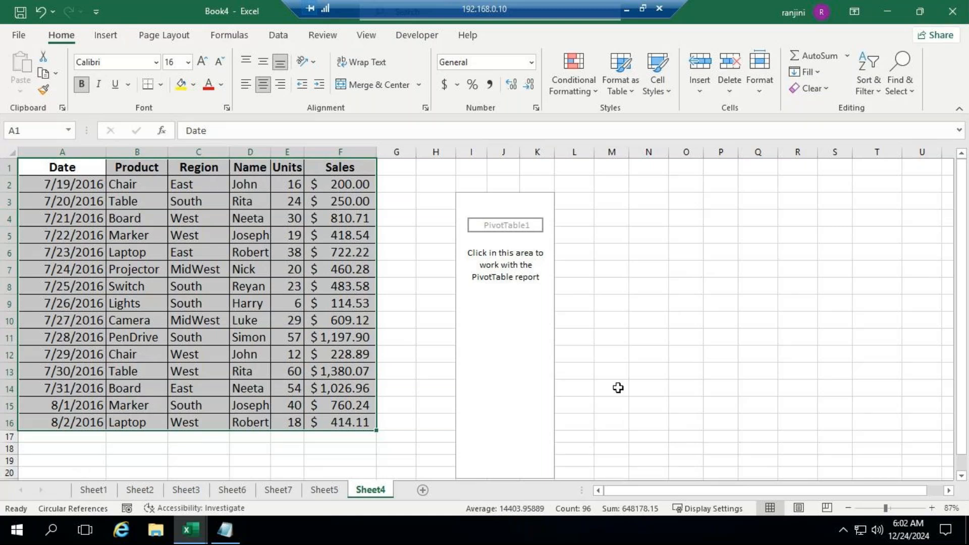
pyautogui.click(527, 204)
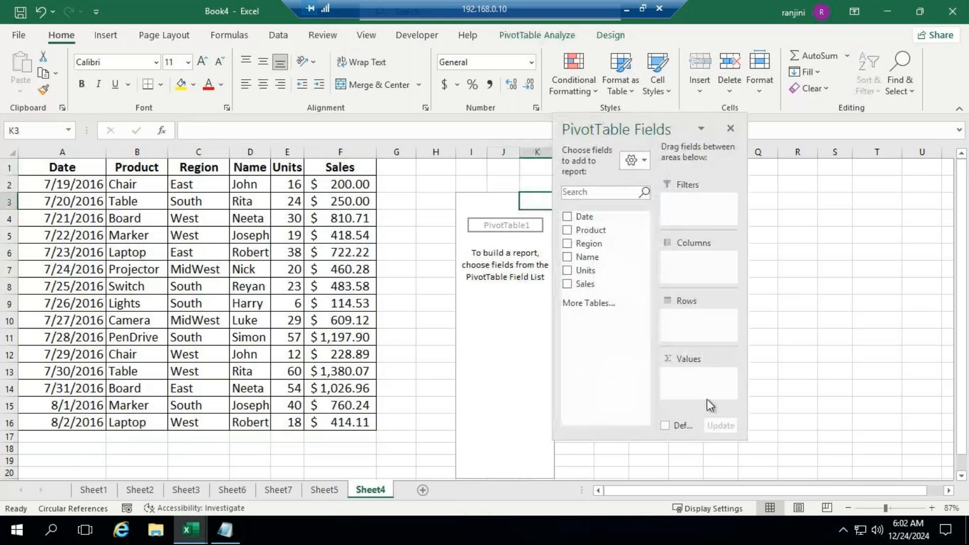
pyautogui.click(731, 127)
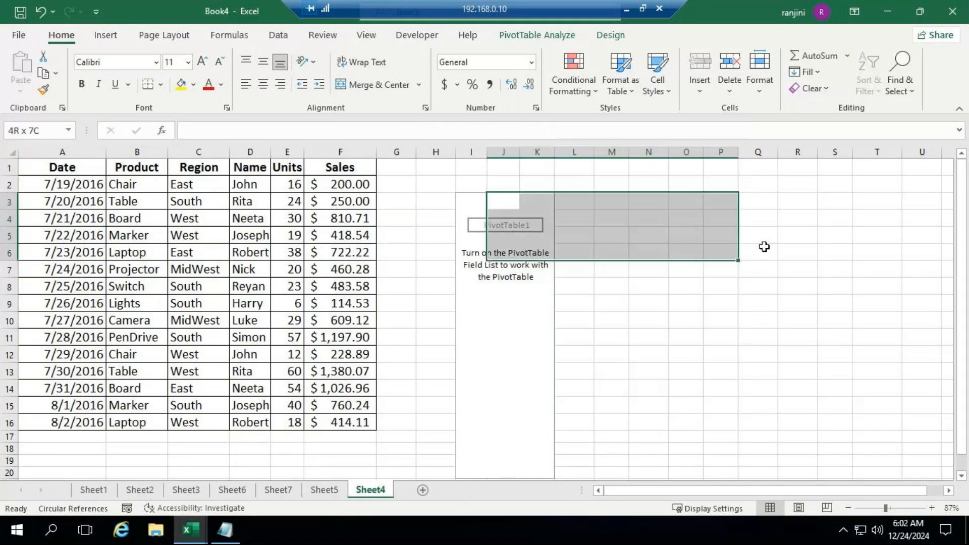
# Copy the sales data in Sheet4 A1:F16 to cell A1 of a new worksheet
pyautogui.click(55, 166)
pyautogui.moveTo(56, 164); pyautogui.dragTo(371, 432)
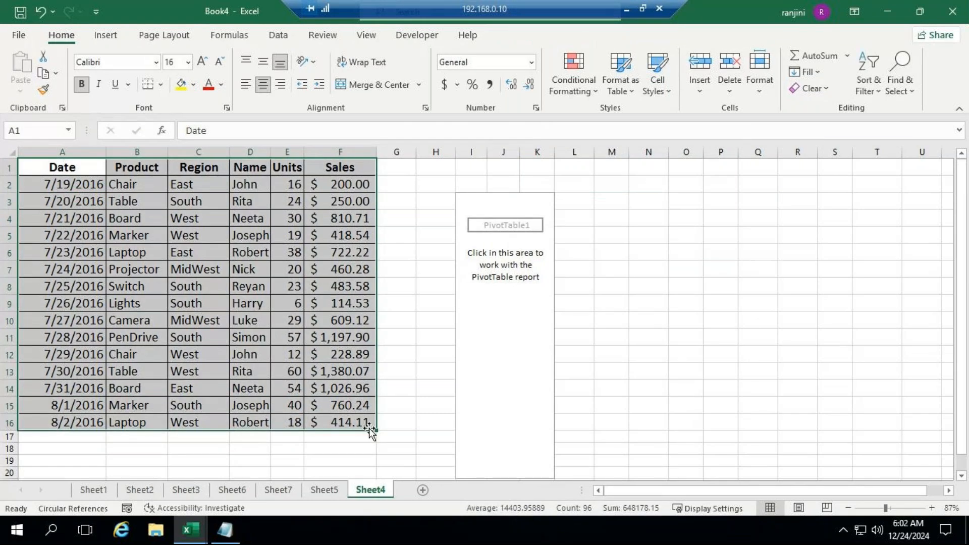
pyautogui.hotkey('ctrl', 'c')
pyautogui.click(423, 490)
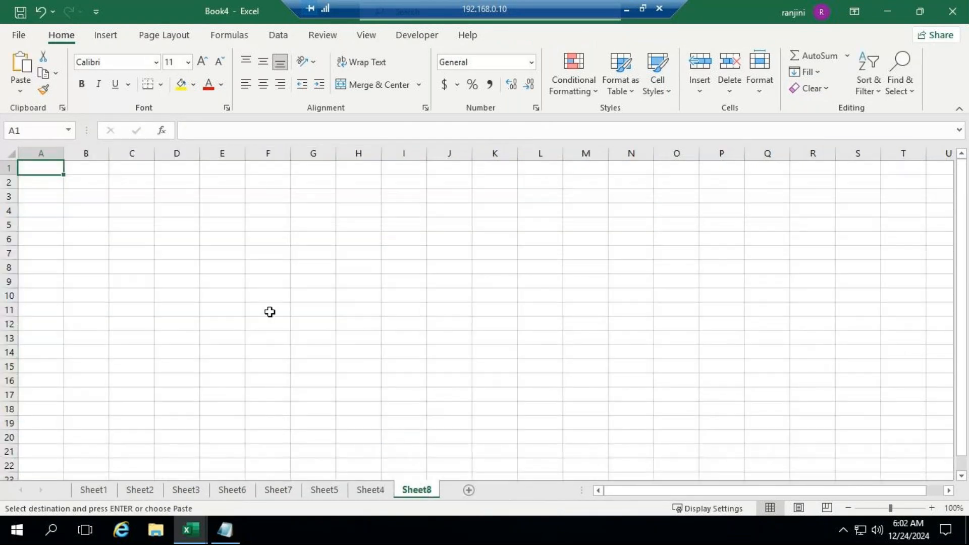
pyautogui.hotkey('ctrl', 'v')
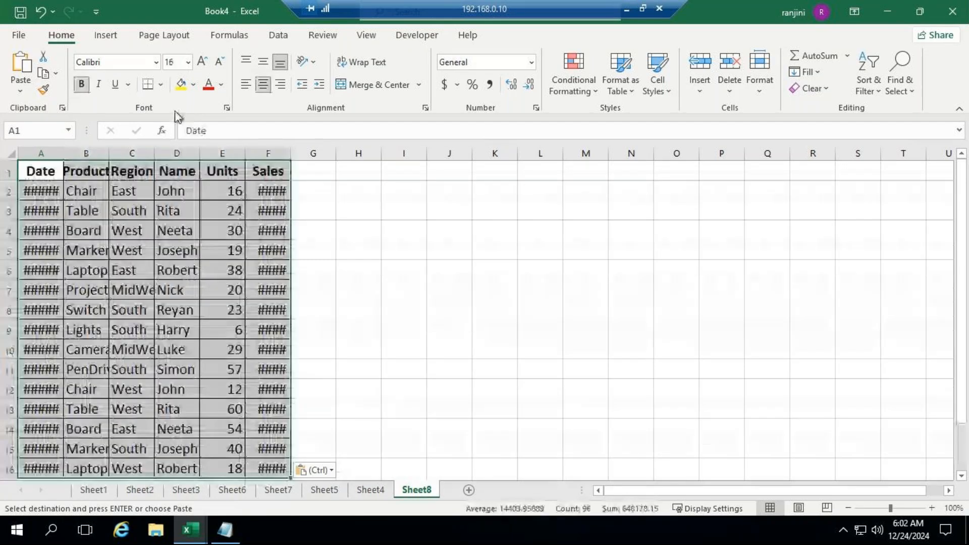
# AutoFit the column widths of the pasted sales table and select cell I1
pyautogui.click(752, 90)
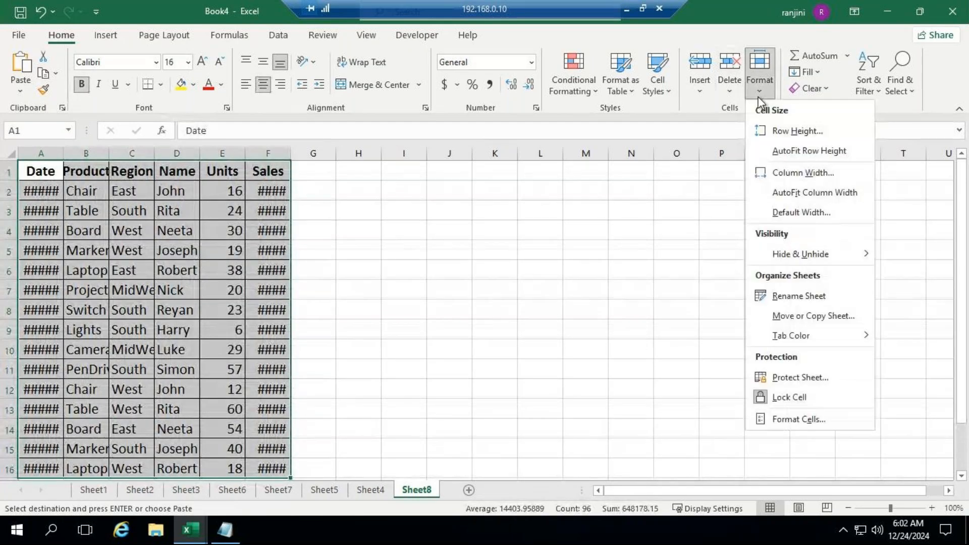
pyautogui.click(820, 197)
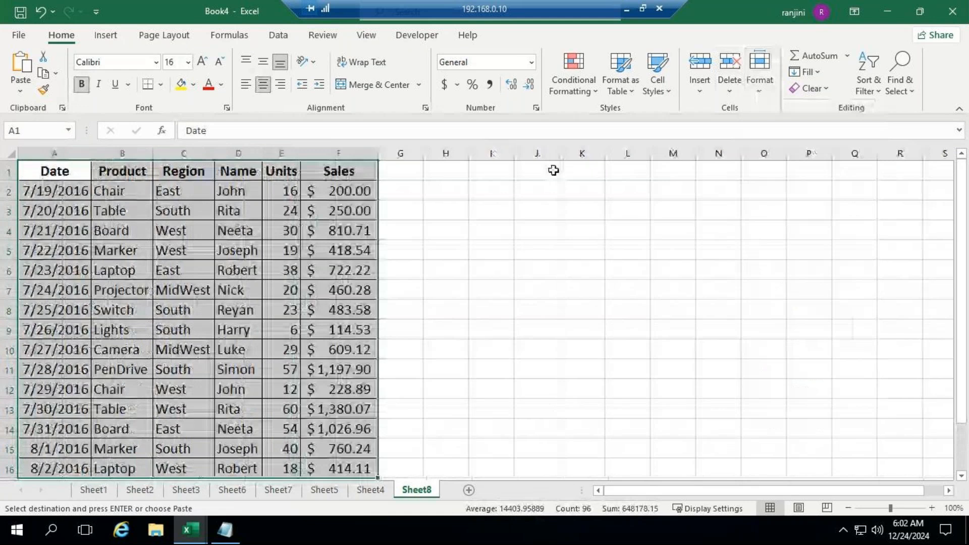
pyautogui.click(494, 170)
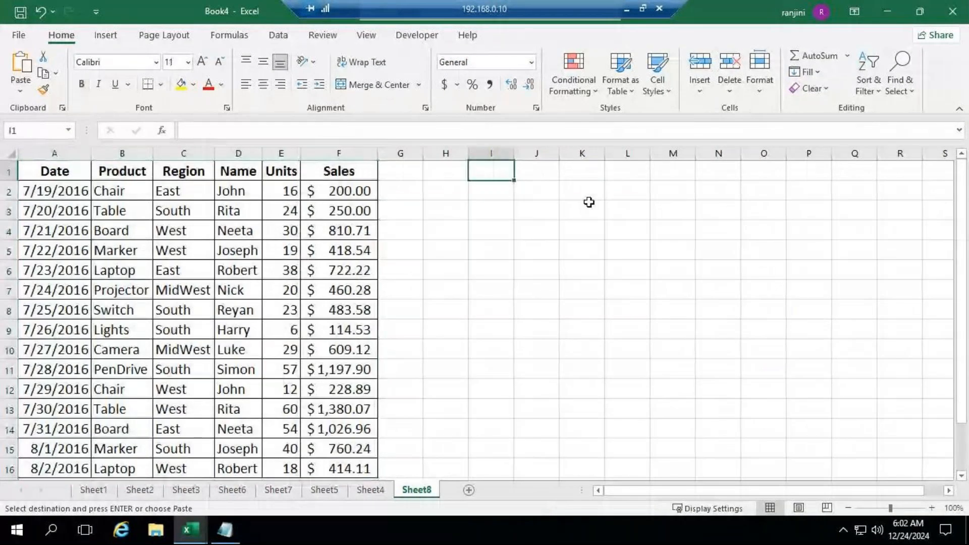
# Enter the header Name/Region in cell I1 and East in cell J1 of Sheet8
pyautogui.write('Name')
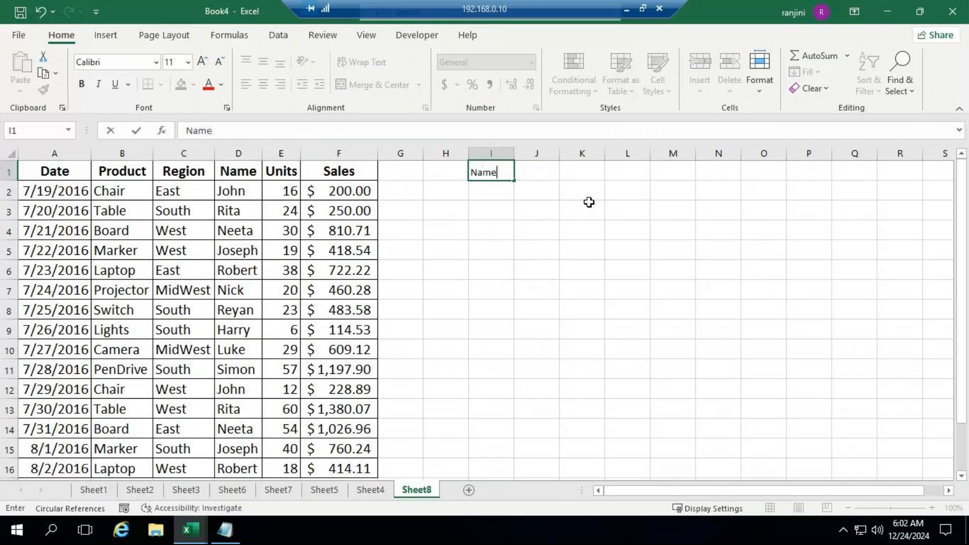
pyautogui.write('/Region')
pyautogui.press('Tab')
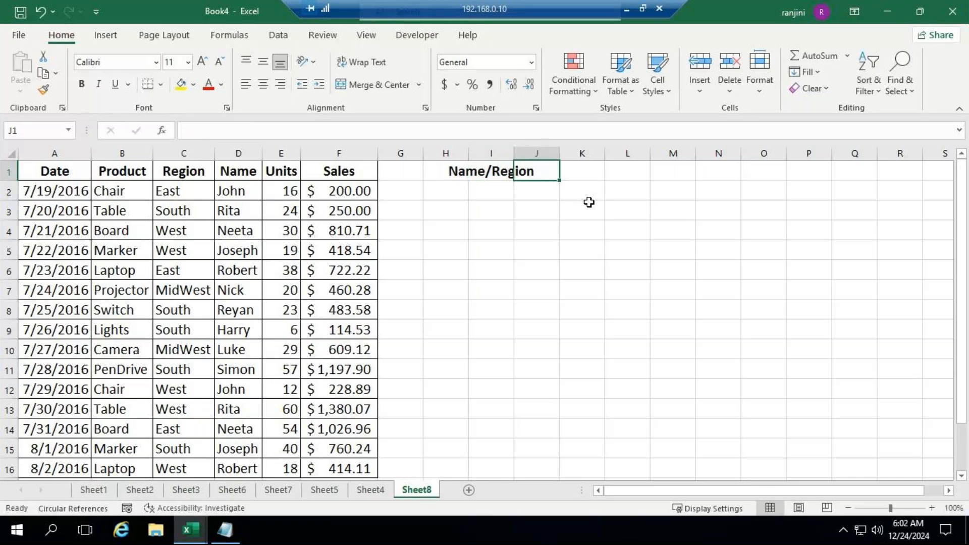
pyautogui.press('F2')
pyautogui.write('East')
pyautogui.press('Tab')
# Complete the header row with MidWest in K1, South in L1 and West in M1
pyautogui.write('M')
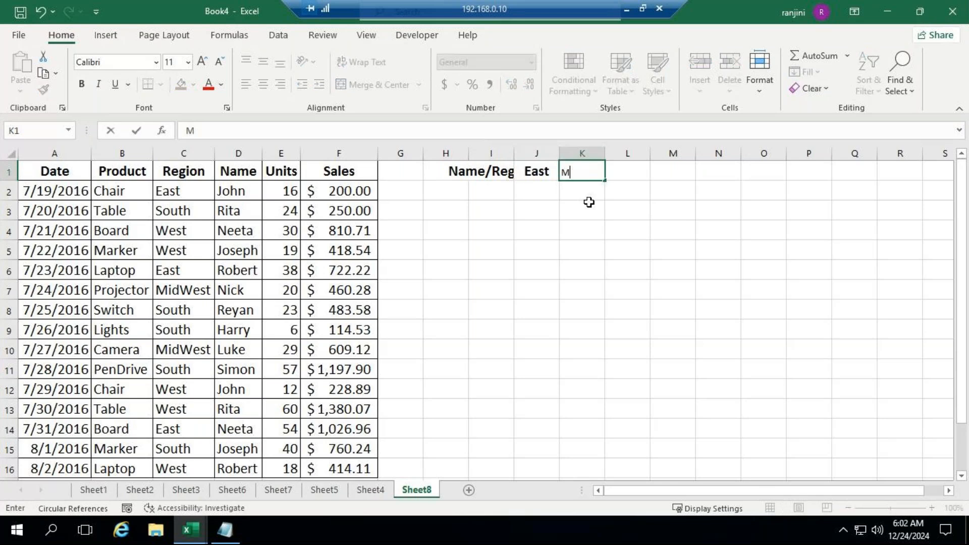
pyautogui.write('idWest')
pyautogui.press('Tab')
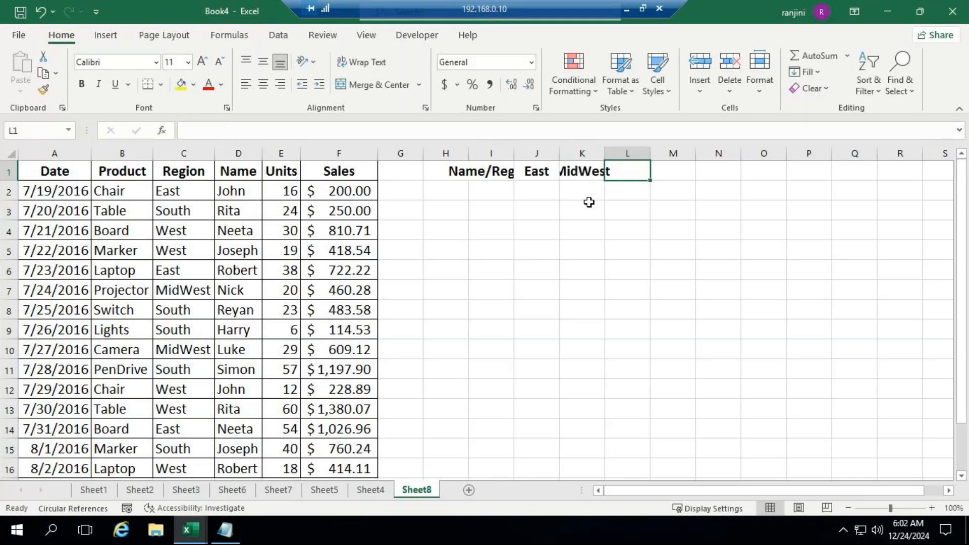
pyautogui.write('South')
pyautogui.hotkey('ctrl', 'Return')
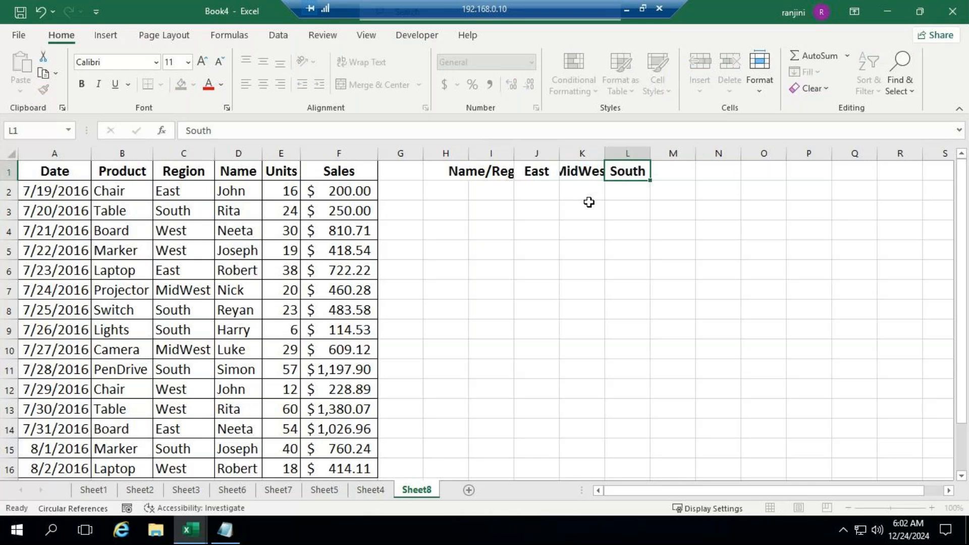
pyautogui.press('Tab')
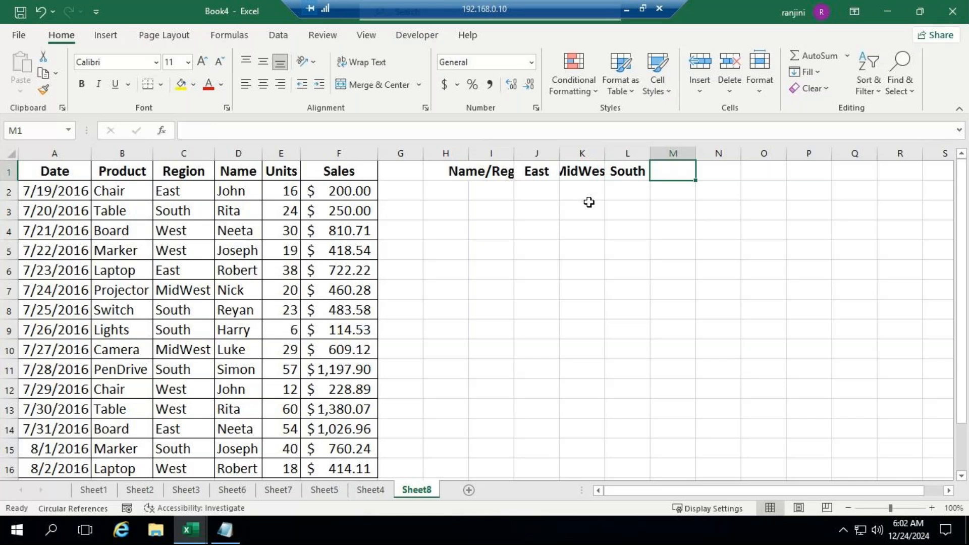
pyautogui.write('West')
pyautogui.press('Return')
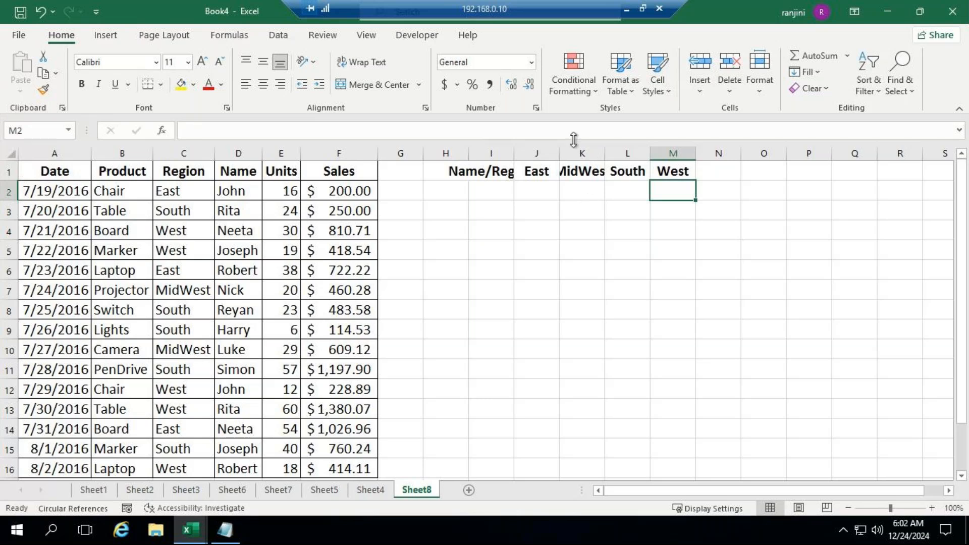
# AutoFit the Name/Region, East and MidWest columns to their headers
pyautogui.doubleClick(514, 153)
pyautogui.moveTo(608, 152); pyautogui.dragTo(606, 152)
pyautogui.click(650, 152)
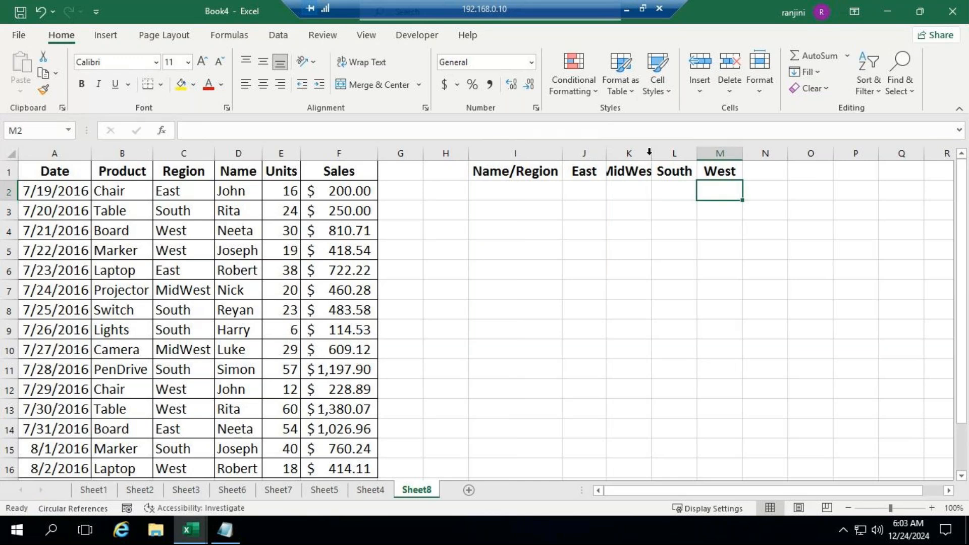
pyautogui.doubleClick(651, 153)
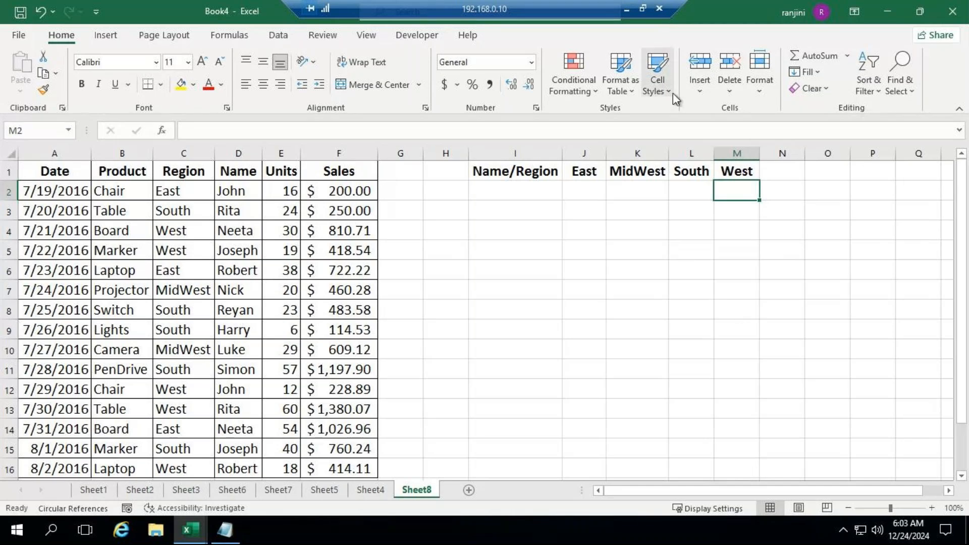
# Check the GoTo Meeting window and return to the Excel workbook in the remote desktop session
pyautogui.click(629, 9)
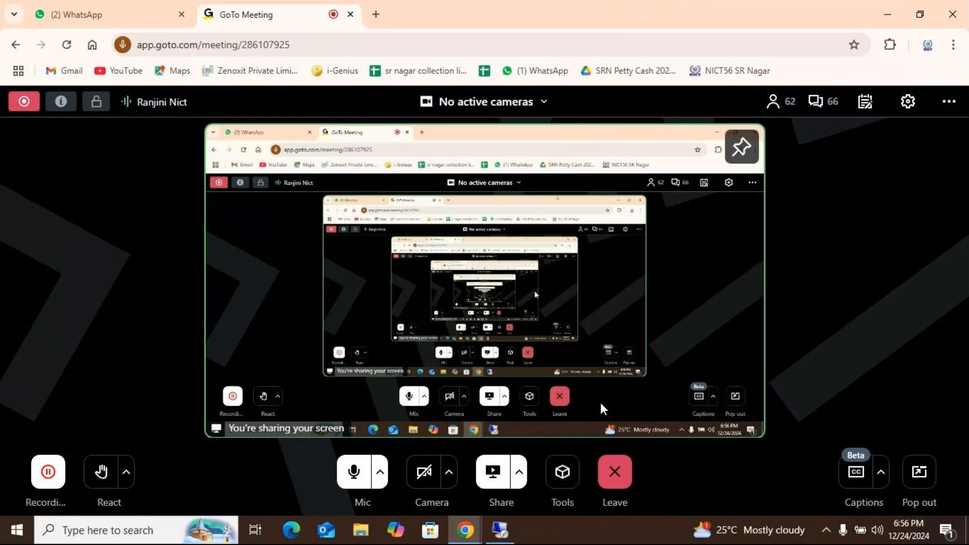
pyautogui.click(514, 531)
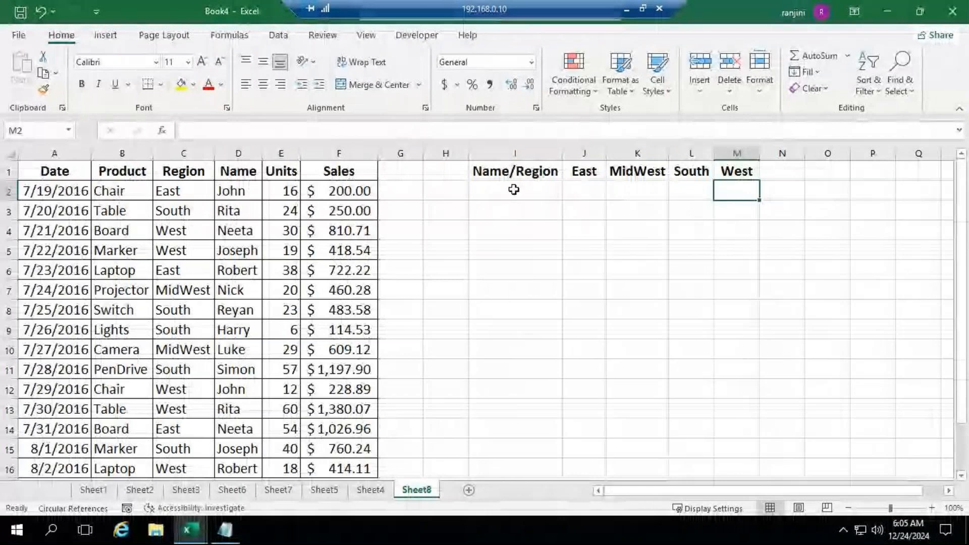
# Create a PivotTable from Sheet8 A1:F16 and place it on the existing worksheet at cell I3
pyautogui.moveTo(55, 172); pyautogui.dragTo(359, 388)
pyautogui.scroll(2, 513, 331)
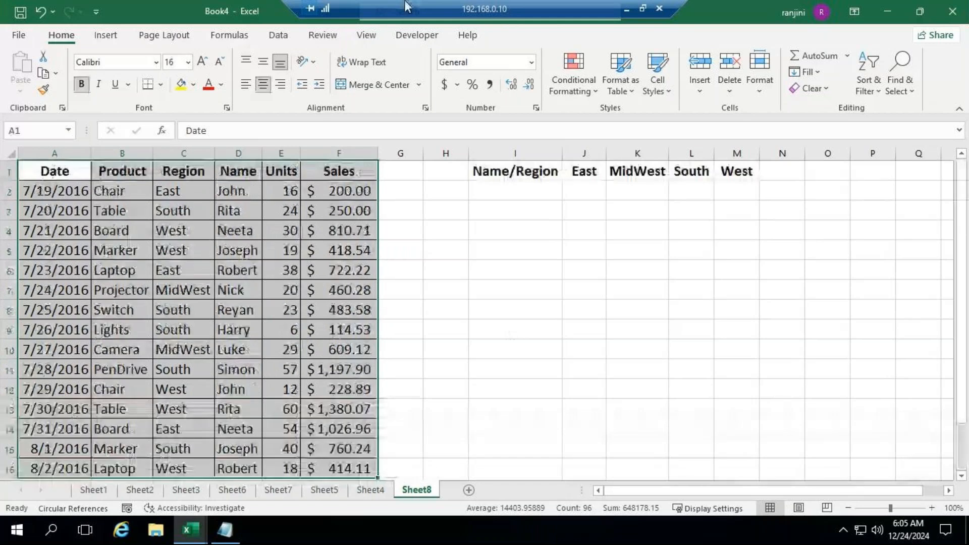
pyautogui.click(106, 35)
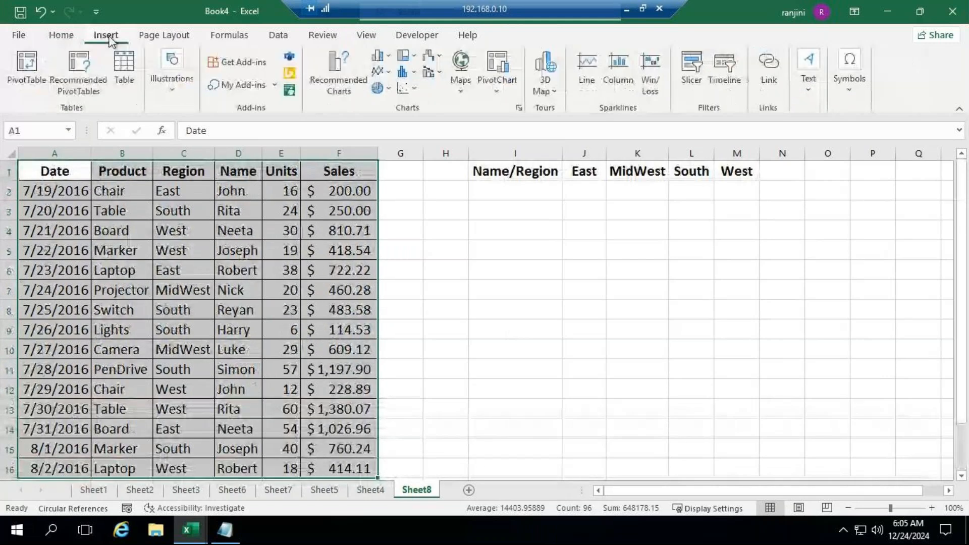
pyautogui.click(26, 71)
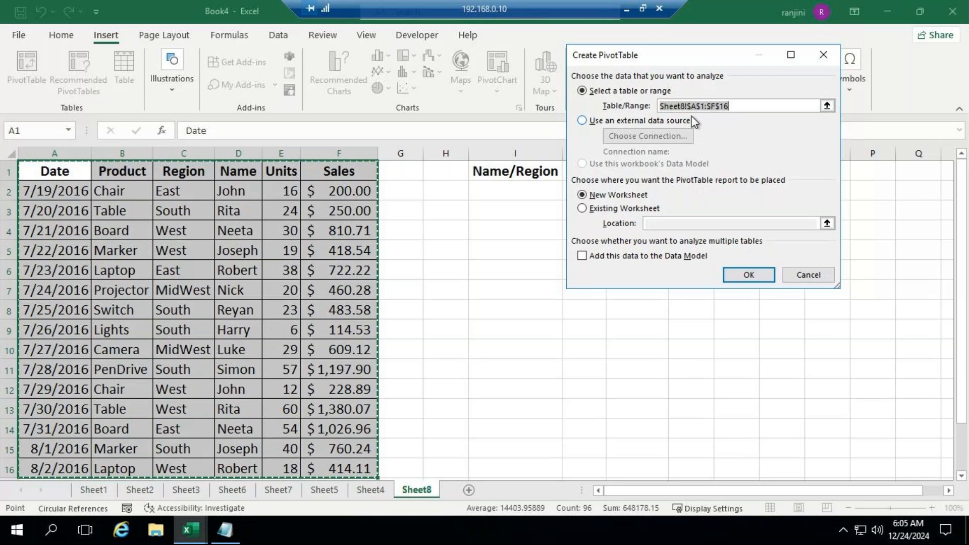
pyautogui.click(613, 208)
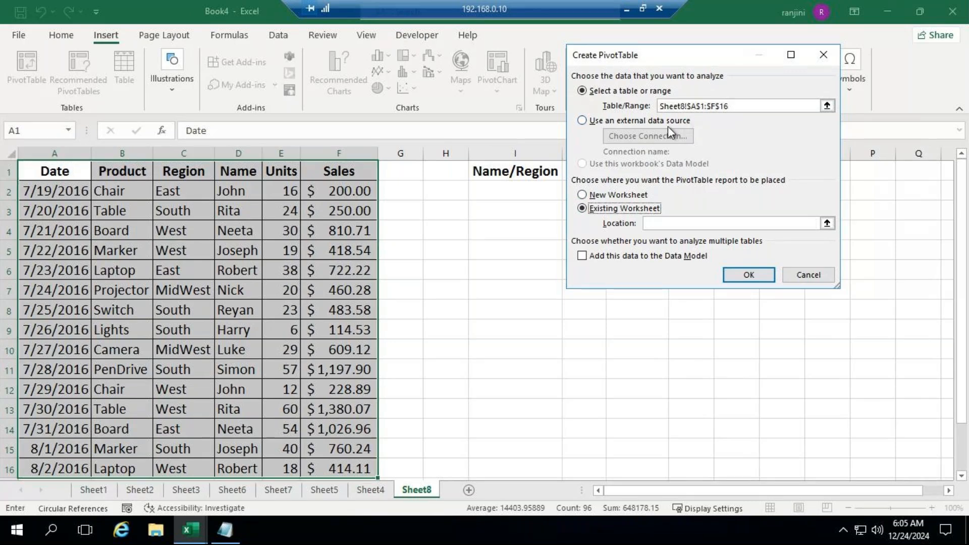
pyautogui.moveTo(680, 61); pyautogui.dragTo(299, 52)
pyautogui.click(523, 210)
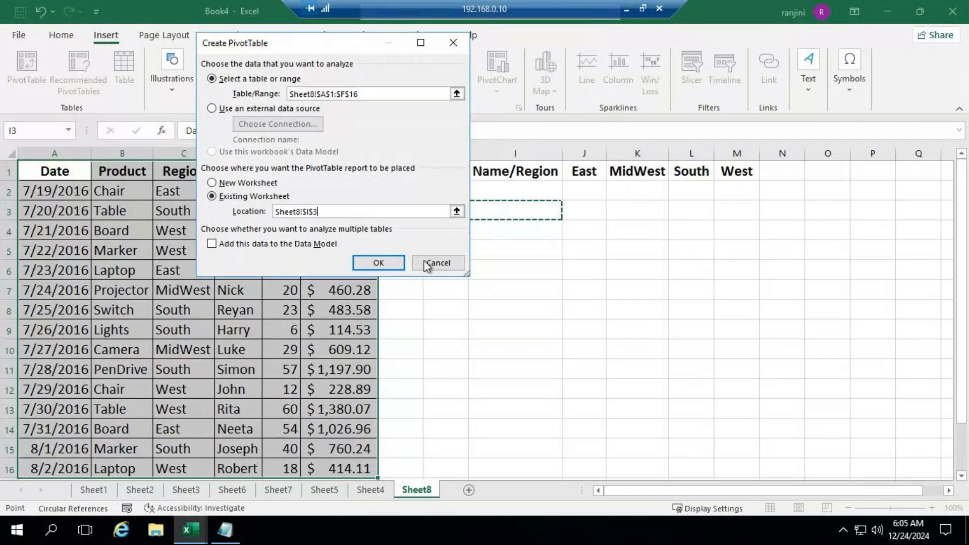
pyautogui.click(388, 264)
# Place Region in the PivotTable's Columns area and Sales in its Values area, keeping the field list clear of the report
pyautogui.moveTo(609, 121); pyautogui.dragTo(281, 109)
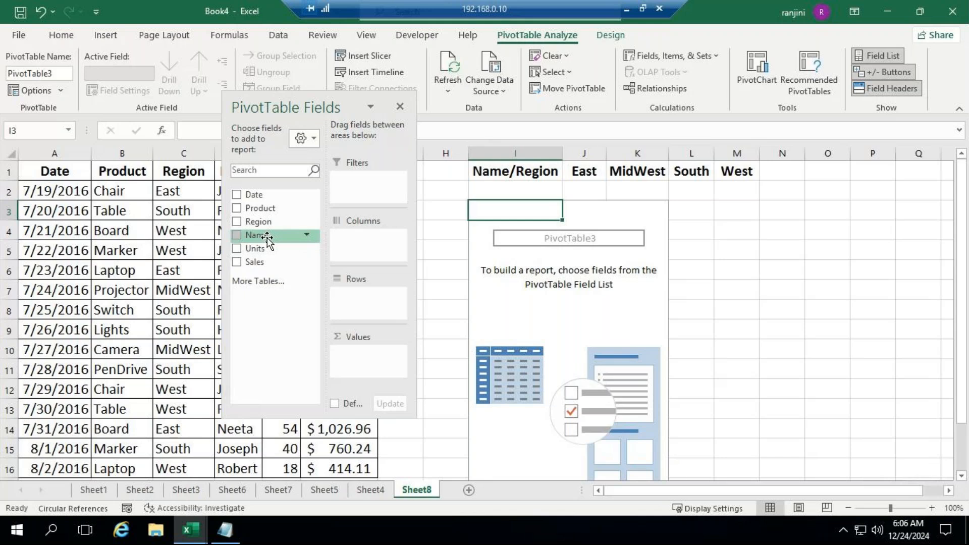
pyautogui.moveTo(267, 227); pyautogui.dragTo(389, 238)
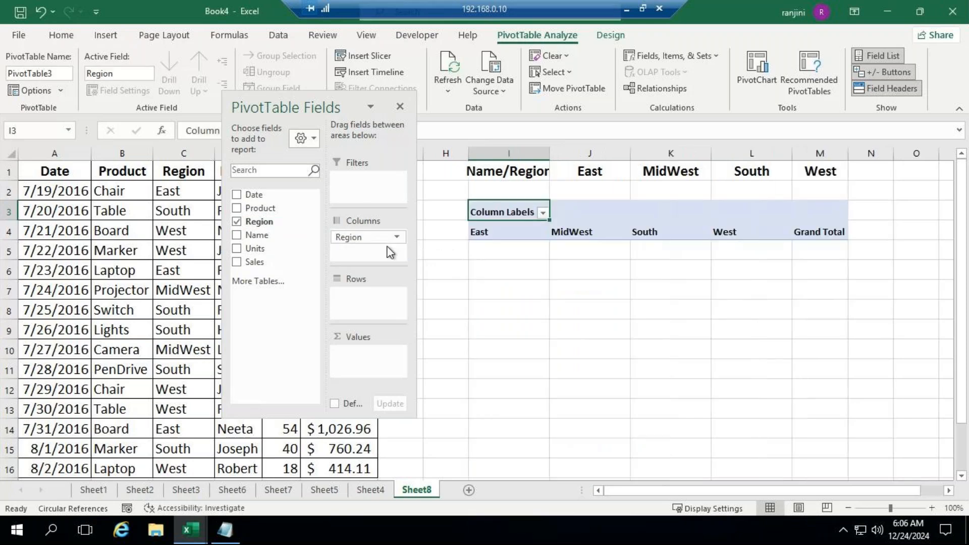
pyautogui.moveTo(329, 112); pyautogui.dragTo(323, 168)
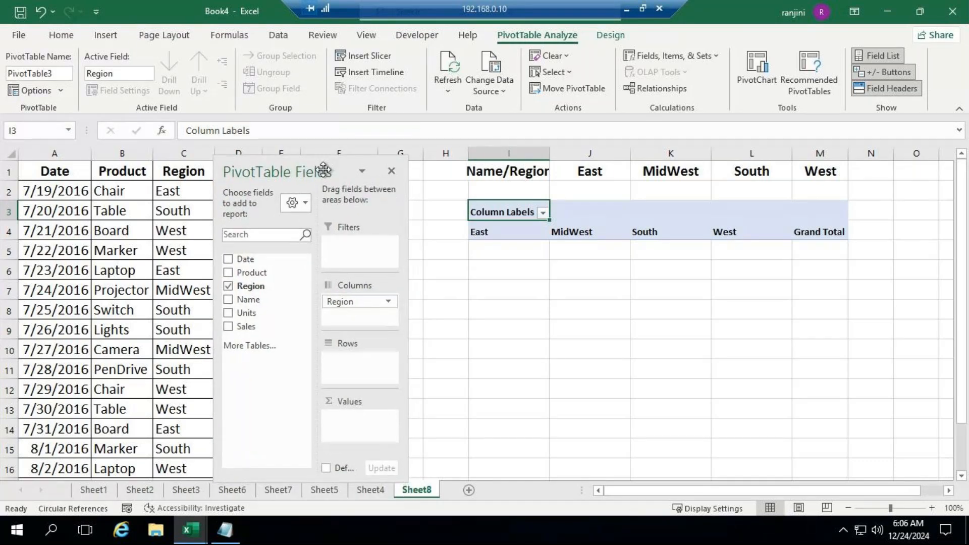
pyautogui.moveTo(324, 168); pyautogui.dragTo(346, 121)
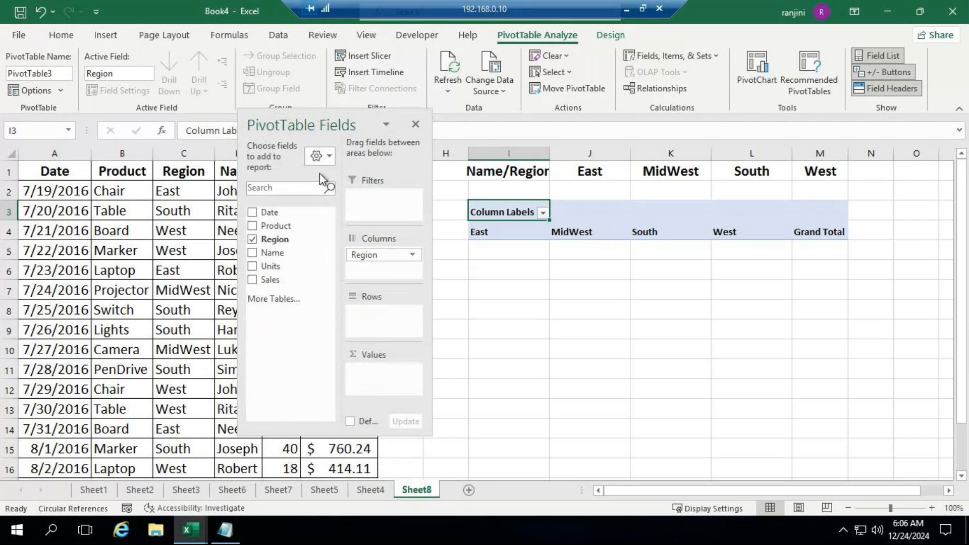
pyautogui.moveTo(270, 279); pyautogui.dragTo(376, 377)
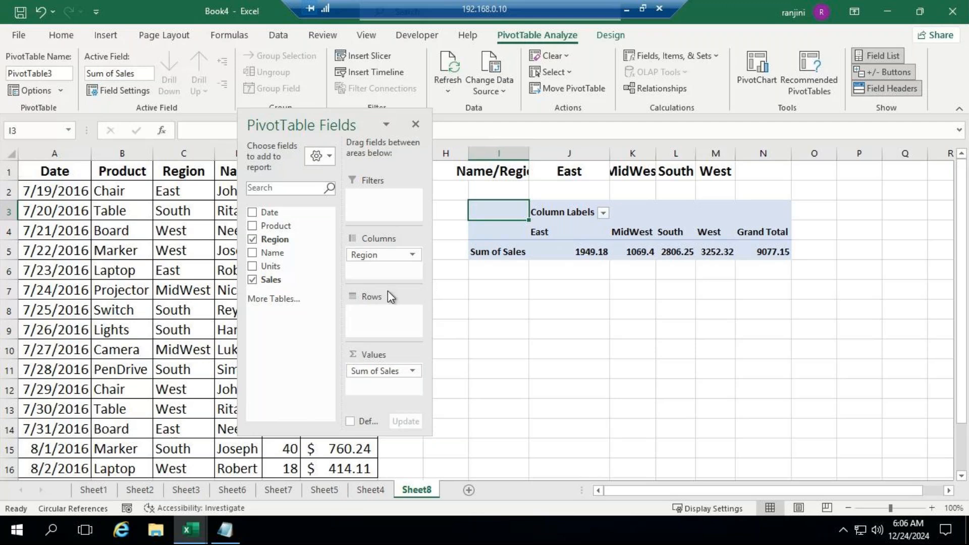
# Move Region from the Columns area to Rows and back to Columns to compare both arrangements
pyautogui.moveTo(384, 254); pyautogui.dragTo(389, 321)
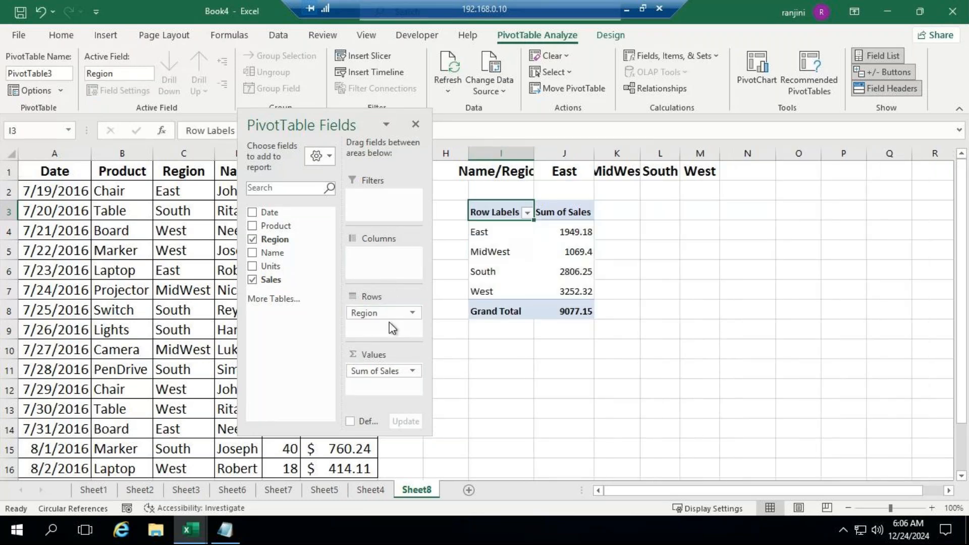
pyautogui.moveTo(383, 314); pyautogui.dragTo(405, 259)
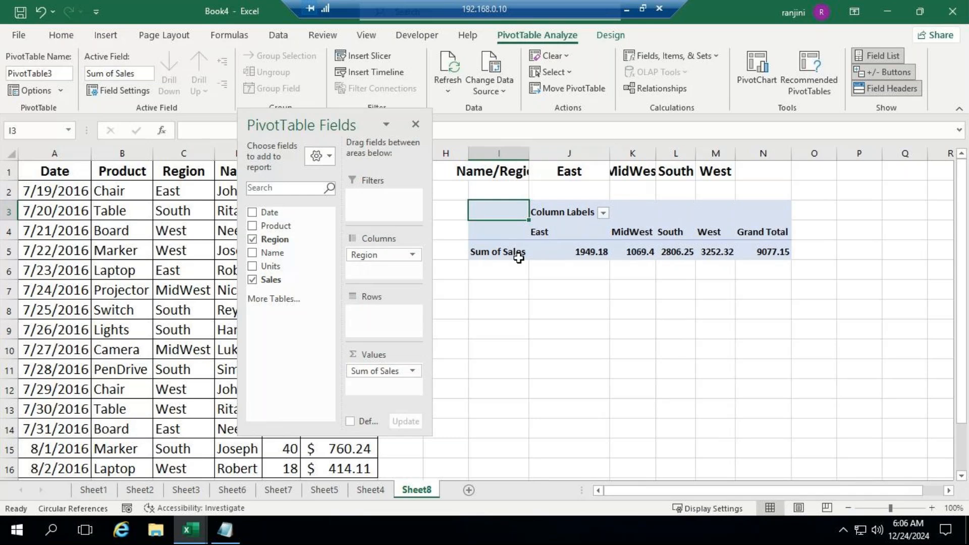
# Compare the PivotTable's Tabular Form and Compact Form report layouts by alternating between them, ending in Compact Form
pyautogui.moveTo(538, 256)
pyautogui.click(622, 35)
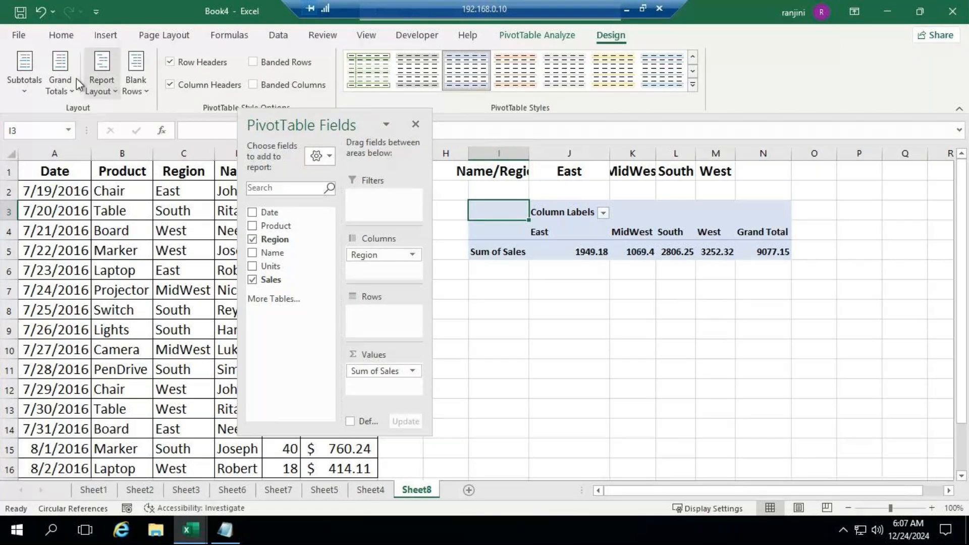
pyautogui.click(108, 92)
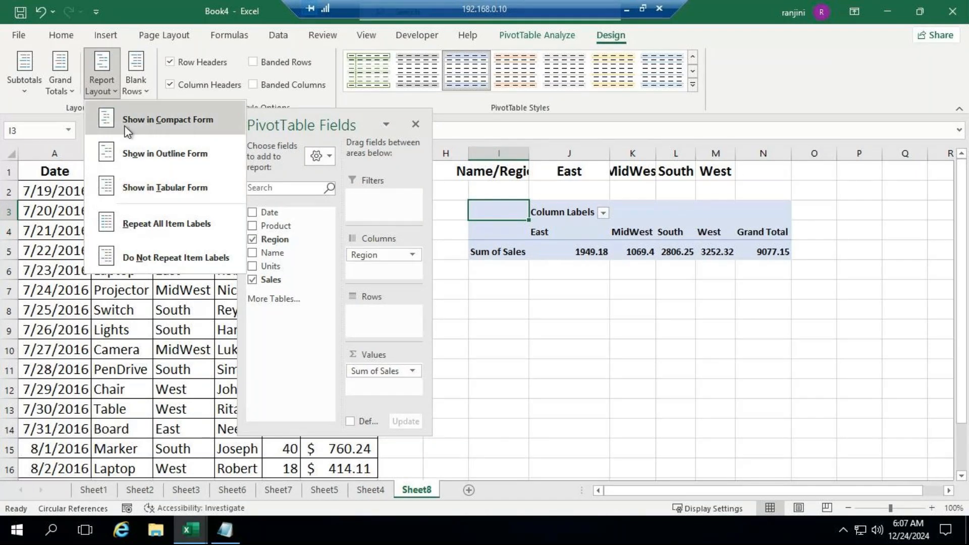
pyautogui.click(125, 186)
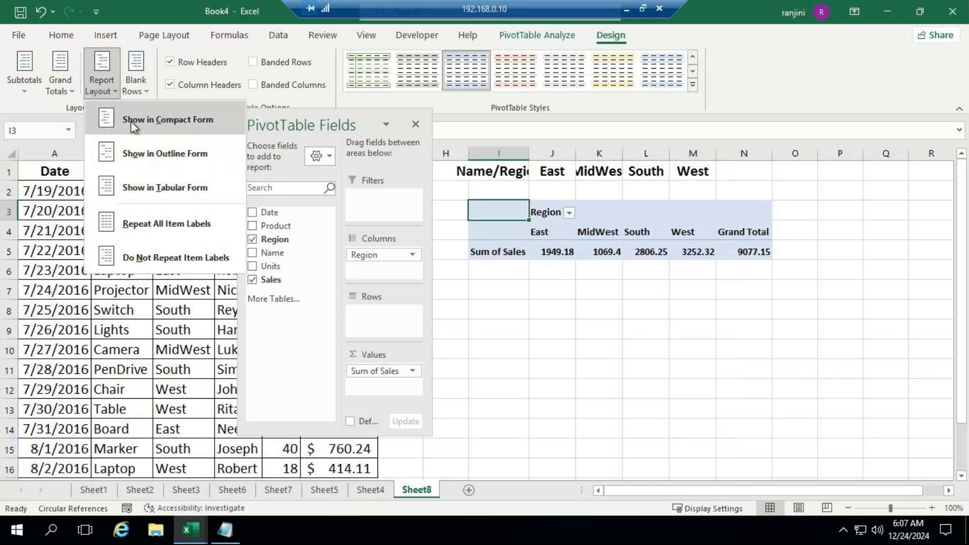
pyautogui.click(131, 120)
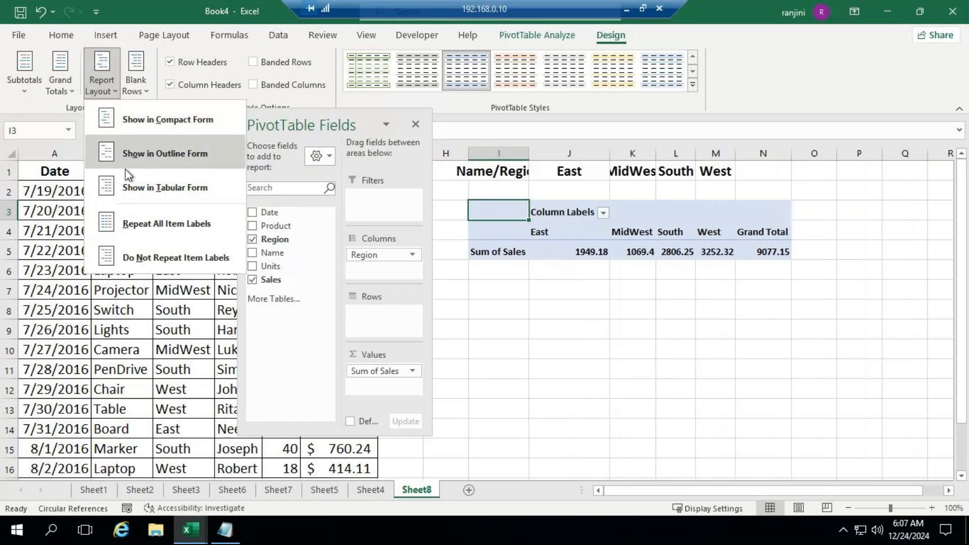
pyautogui.click(120, 189)
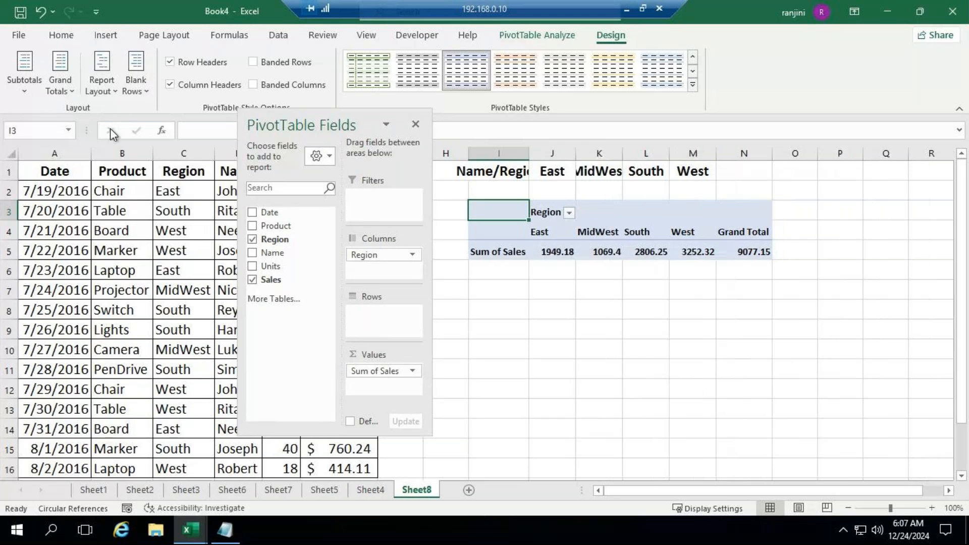
pyautogui.click(113, 87)
pyautogui.click(123, 114)
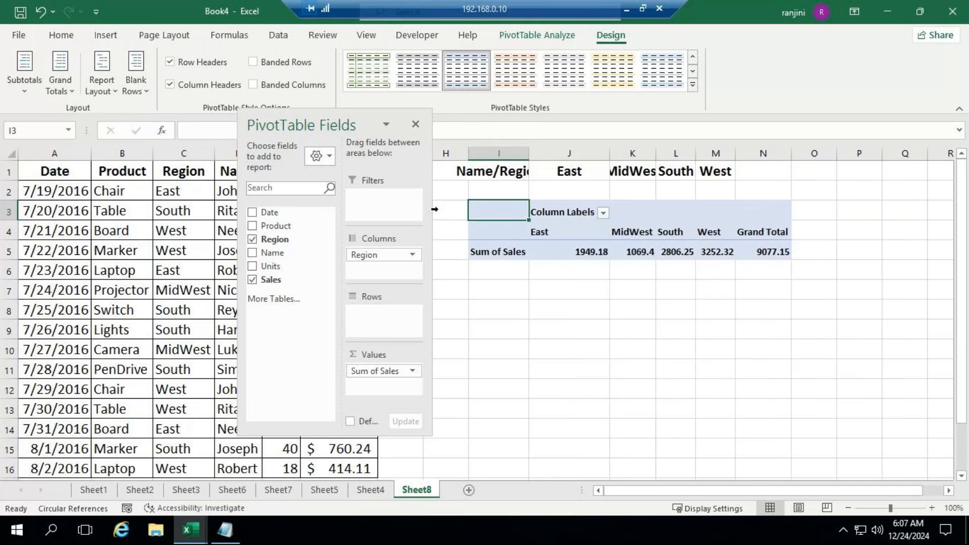
# Show the PivotTable in Tabular Form and add the Name field to the Rows area
pyautogui.click(97, 78)
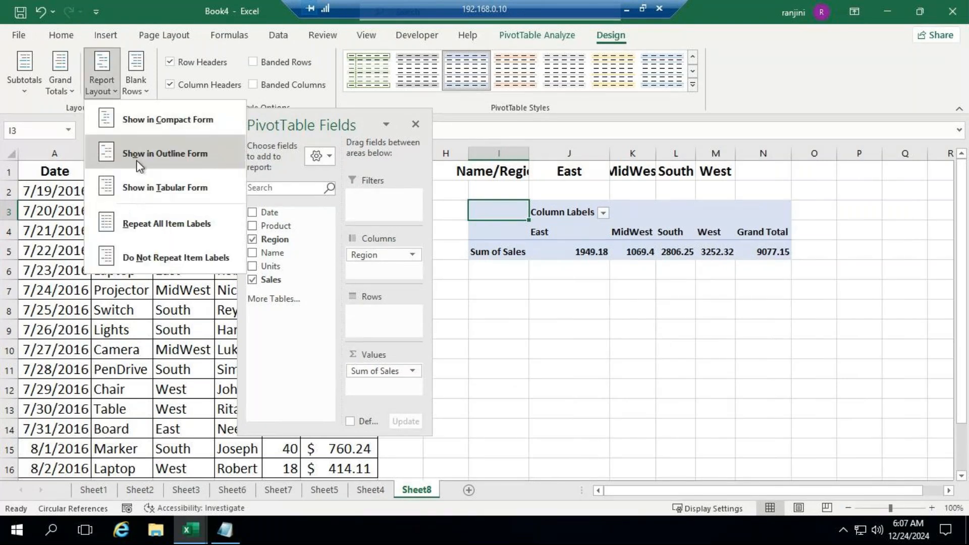
pyautogui.click(137, 192)
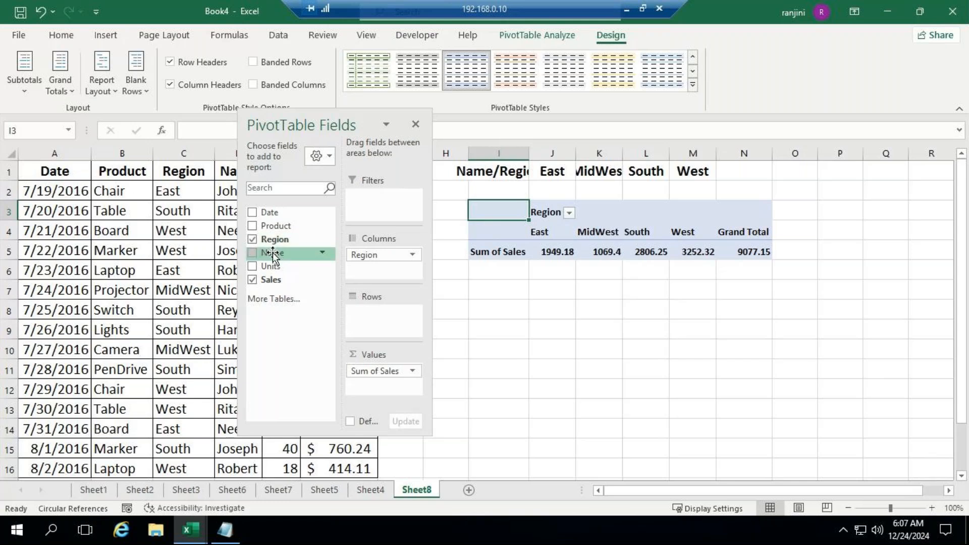
pyautogui.moveTo(272, 255); pyautogui.dragTo(380, 316)
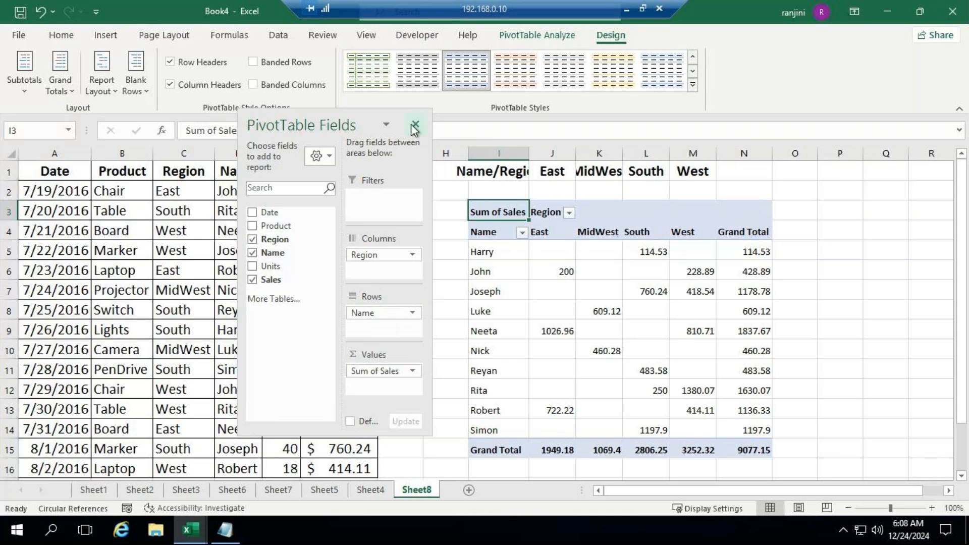
# AutoFit column I beside the field list and remove Sum of Sales from the PivotTable's Values area
pyautogui.moveTo(362, 129); pyautogui.dragTo(349, 70)
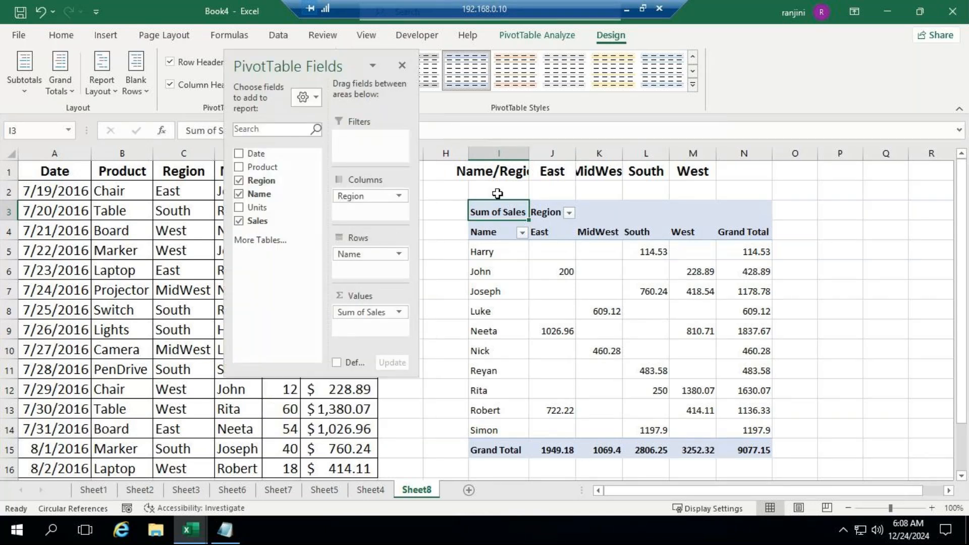
pyautogui.doubleClick(528, 151)
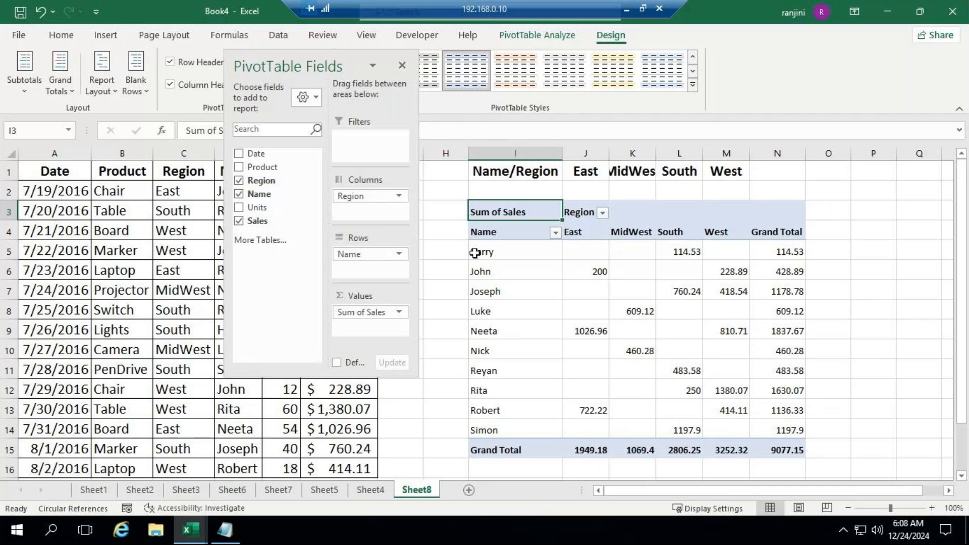
pyautogui.moveTo(371, 314); pyautogui.dragTo(301, 214)
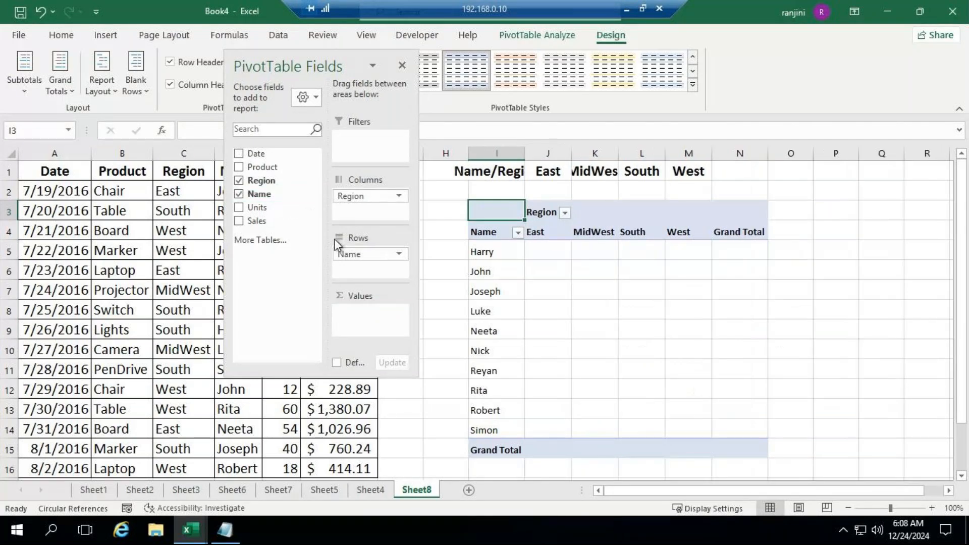
# Remove Name and Region from the PivotTable and close the field list
pyautogui.moveTo(358, 252); pyautogui.dragTo(282, 217)
pyautogui.moveTo(361, 196); pyautogui.dragTo(267, 182)
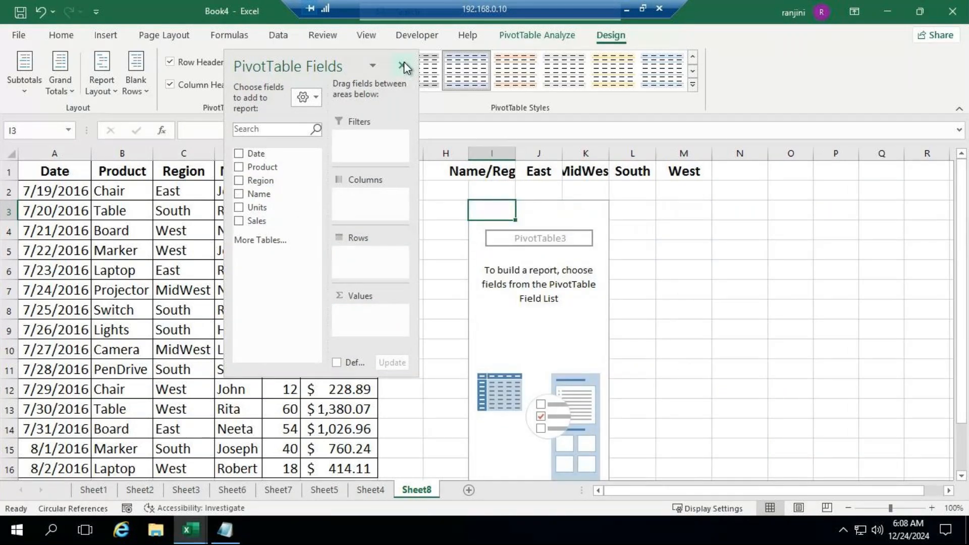
pyautogui.click(402, 65)
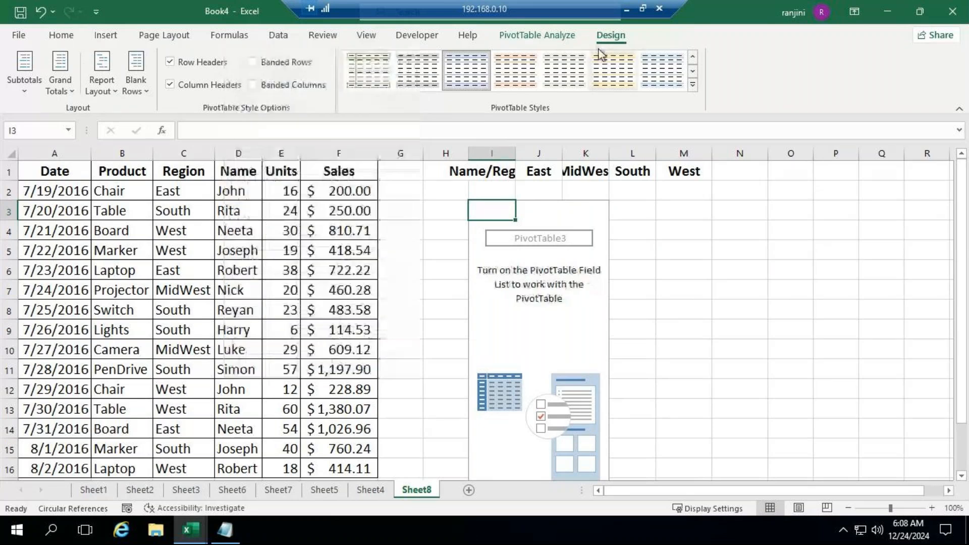
# Reopen the PivotTable field list and move it off the source data to the far side of the report
pyautogui.click(555, 38)
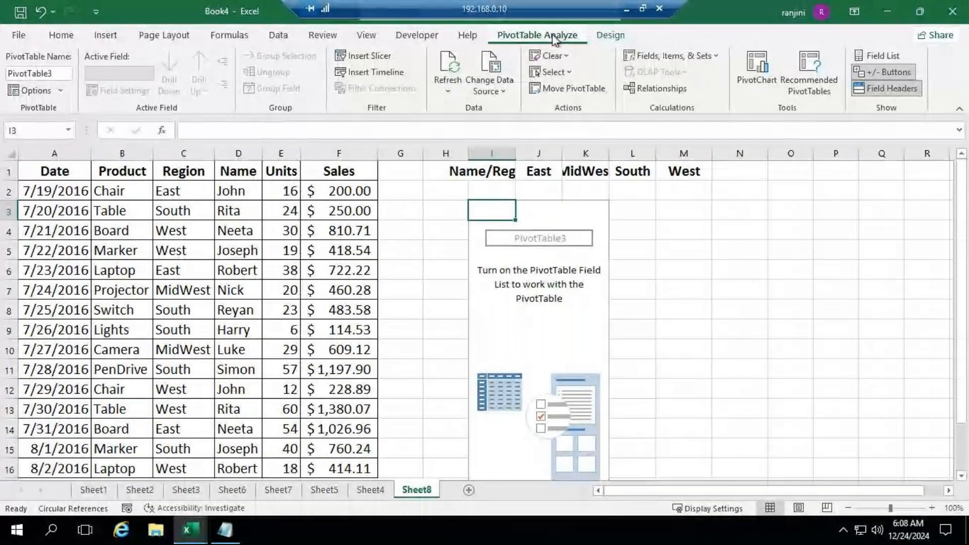
pyautogui.click(608, 35)
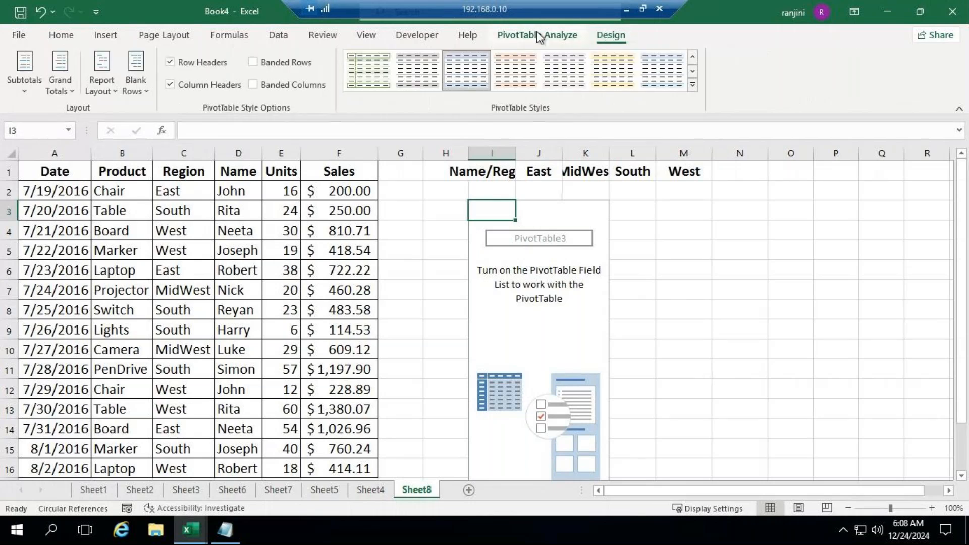
pyautogui.click(537, 34)
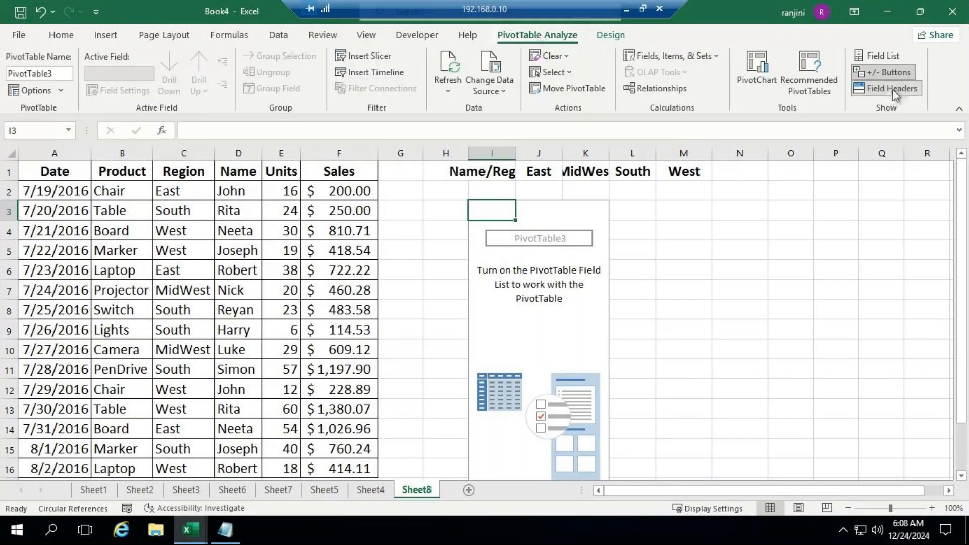
pyautogui.click(888, 57)
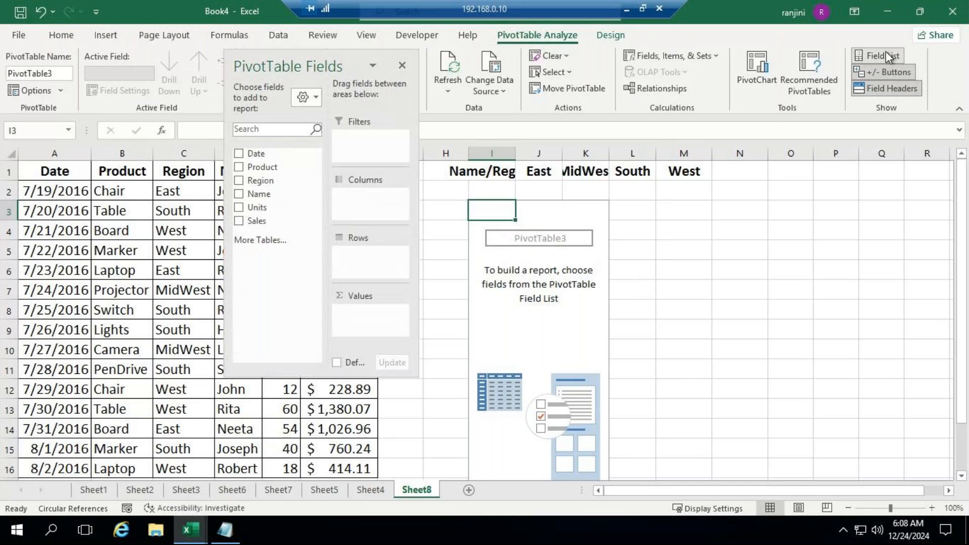
pyautogui.moveTo(350, 61); pyautogui.dragTo(793, 126)
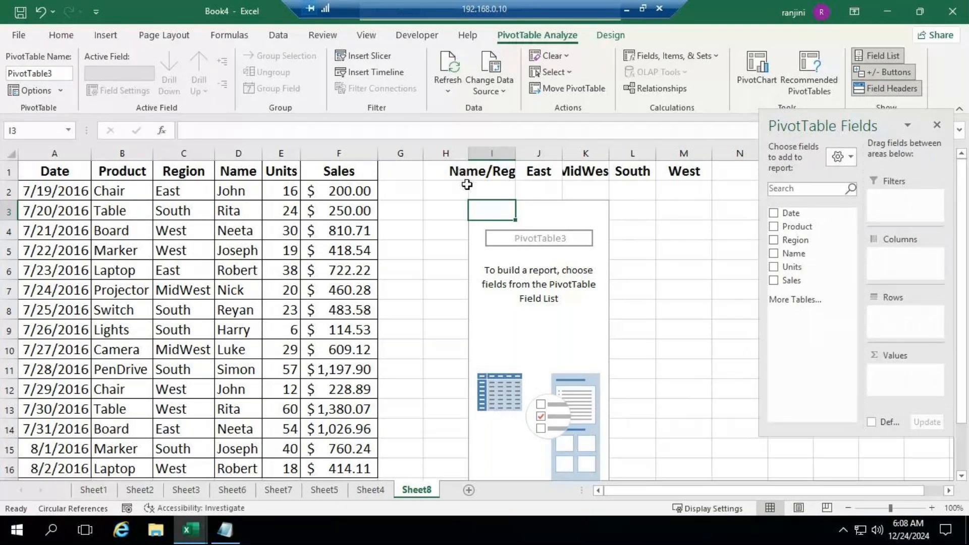
# Add Name to Rows, Region to Columns and Sales to Values, with the field list moved clear of the report
pyautogui.moveTo(794, 253); pyautogui.dragTo(881, 326)
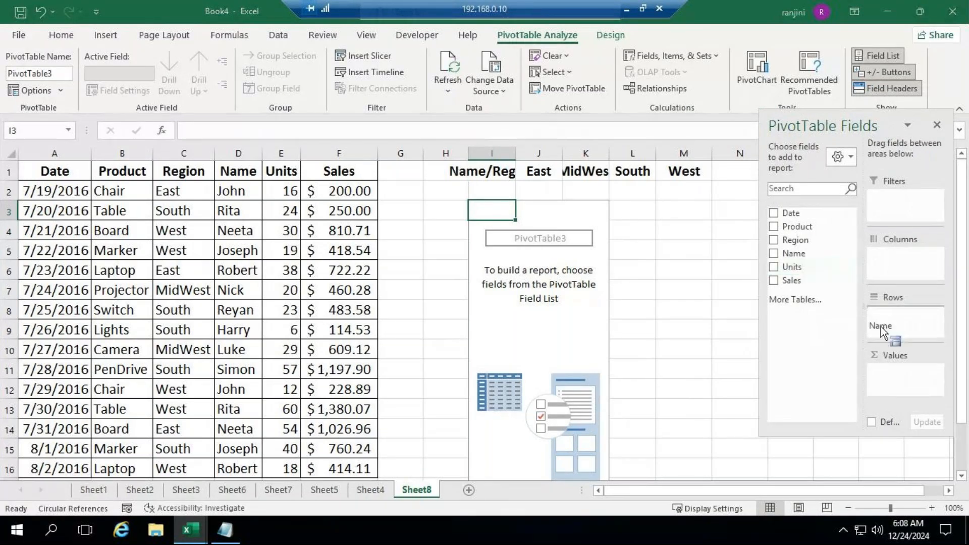
pyautogui.moveTo(888, 320); pyautogui.dragTo(889, 320)
pyautogui.moveTo(795, 240); pyautogui.dragTo(909, 265)
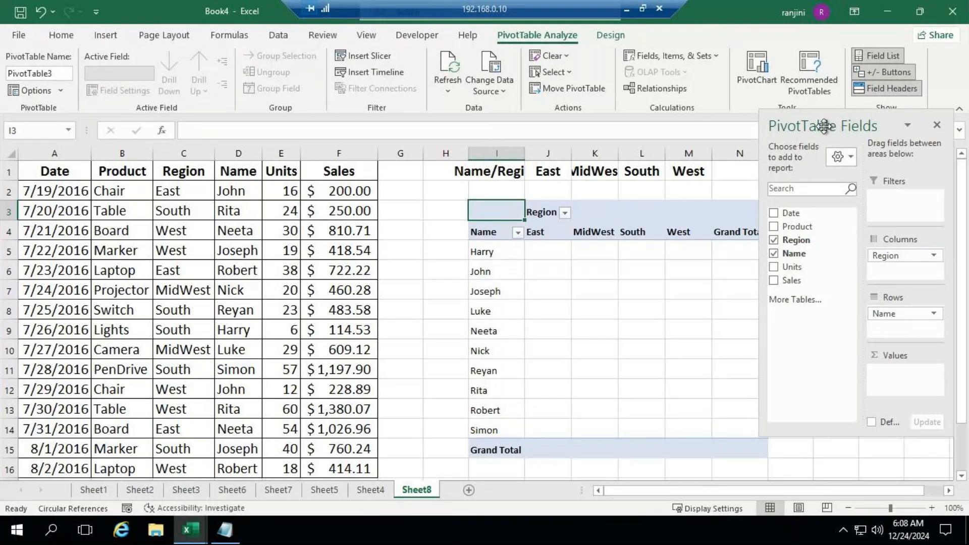
pyautogui.moveTo(791, 280); pyautogui.dragTo(919, 378)
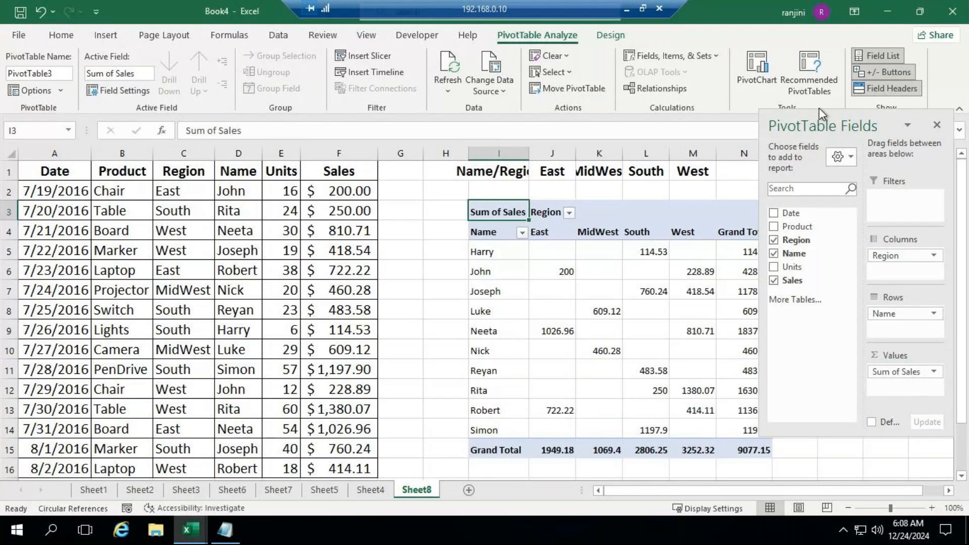
pyautogui.moveTo(805, 128); pyautogui.dragTo(263, 97)
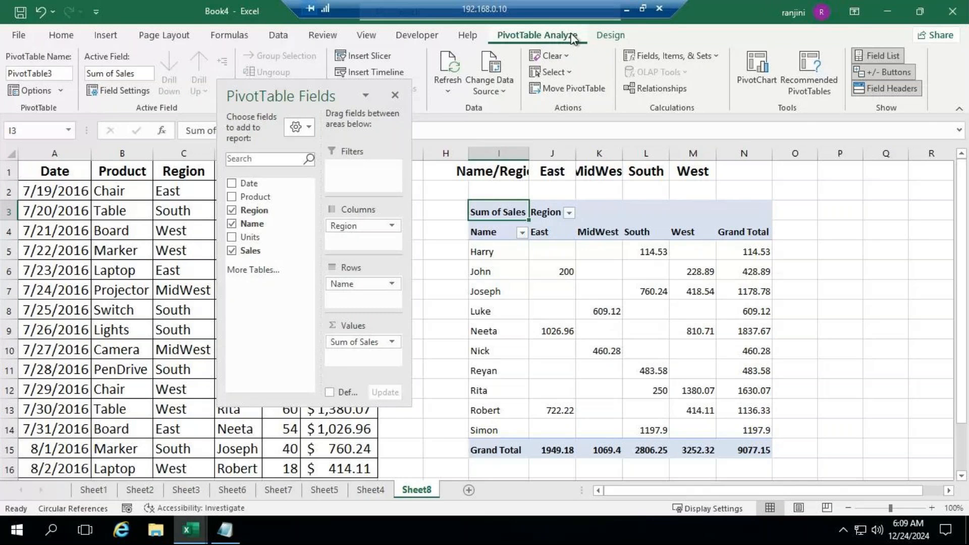
# Switch the PivotTable's report layout to Compact Form and back to Tabular Form to compare the headings
pyautogui.click(611, 35)
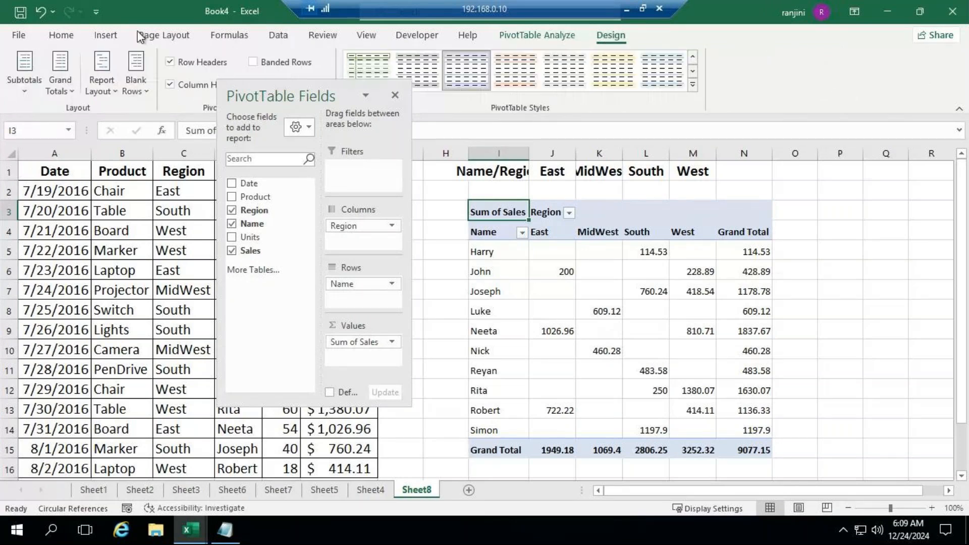
pyautogui.click(98, 83)
pyautogui.click(134, 130)
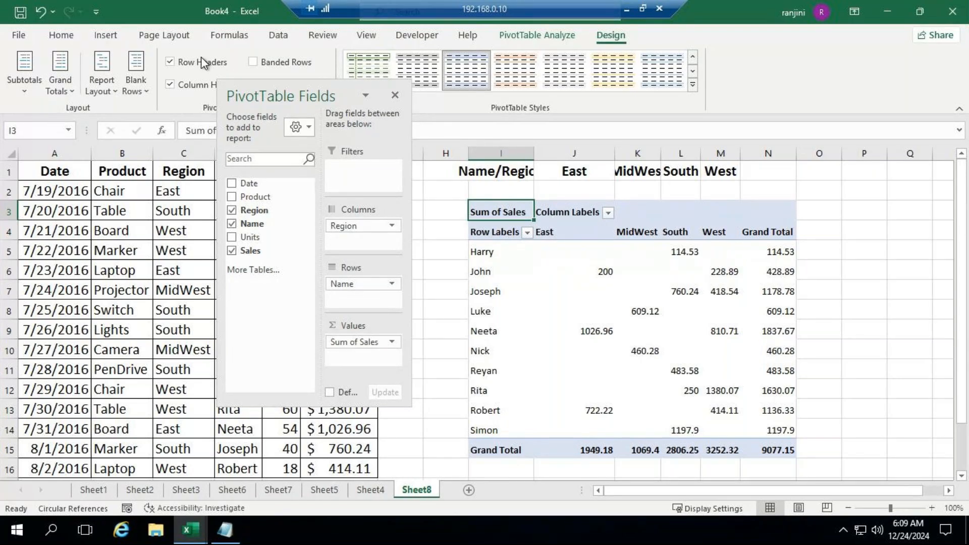
pyautogui.click(101, 85)
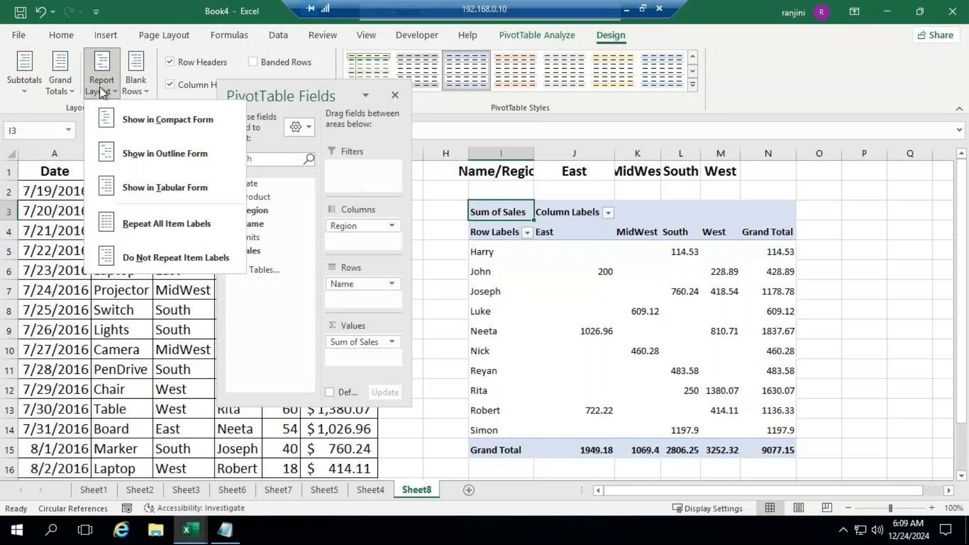
pyautogui.click(144, 197)
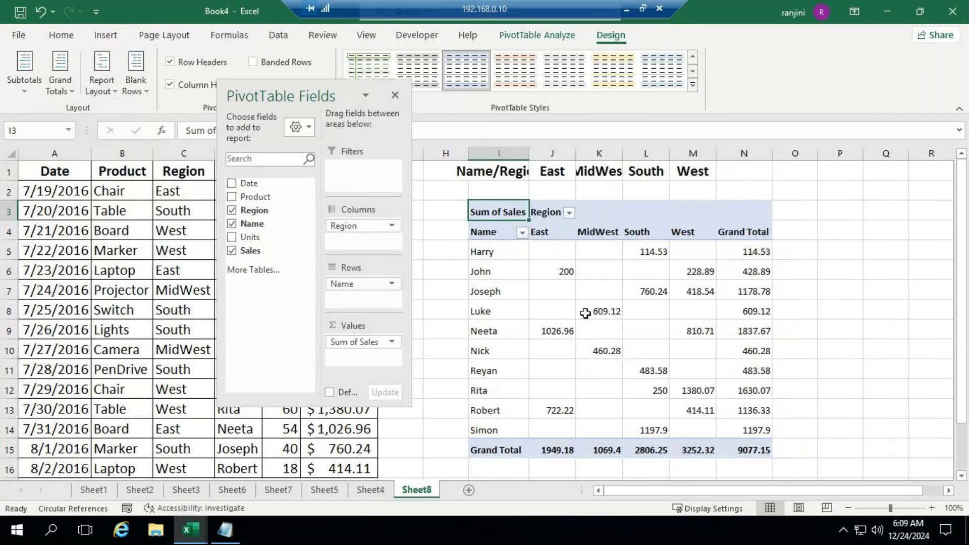
# Apply the Medium PivotTable style with light blue body and black header and total rows
pyautogui.moveTo(585, 313)
pyautogui.click(692, 84)
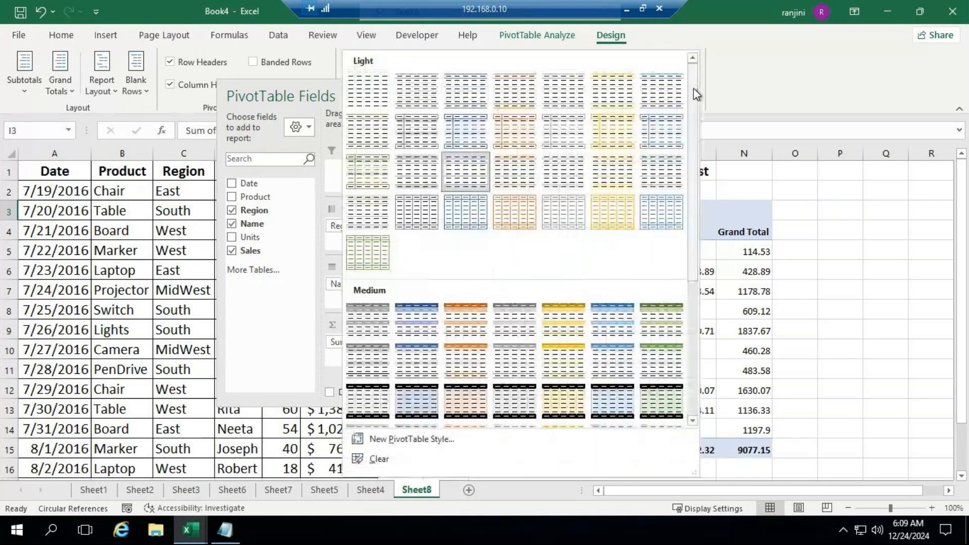
pyautogui.click(628, 397)
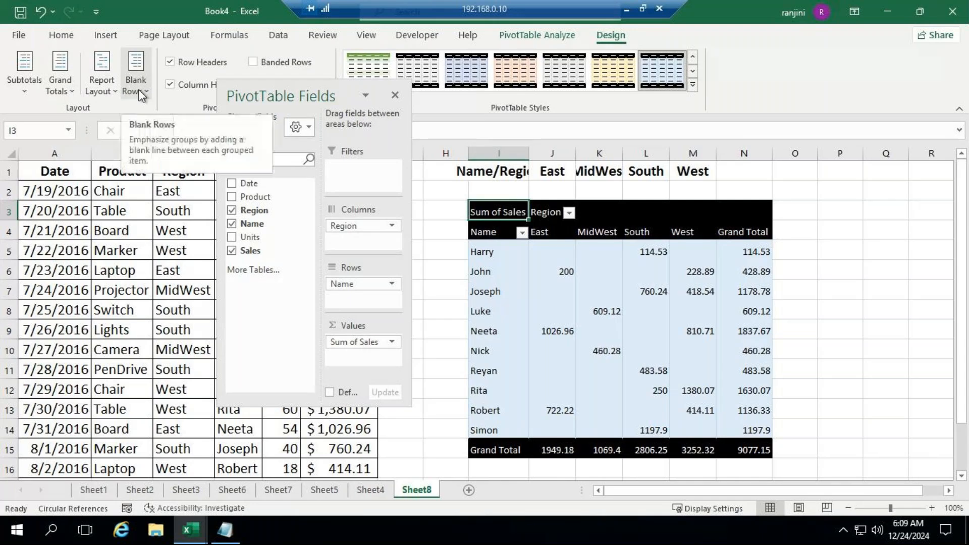
# Dock the PivotTable field list beside the worksheet
pyautogui.click(536, 34)
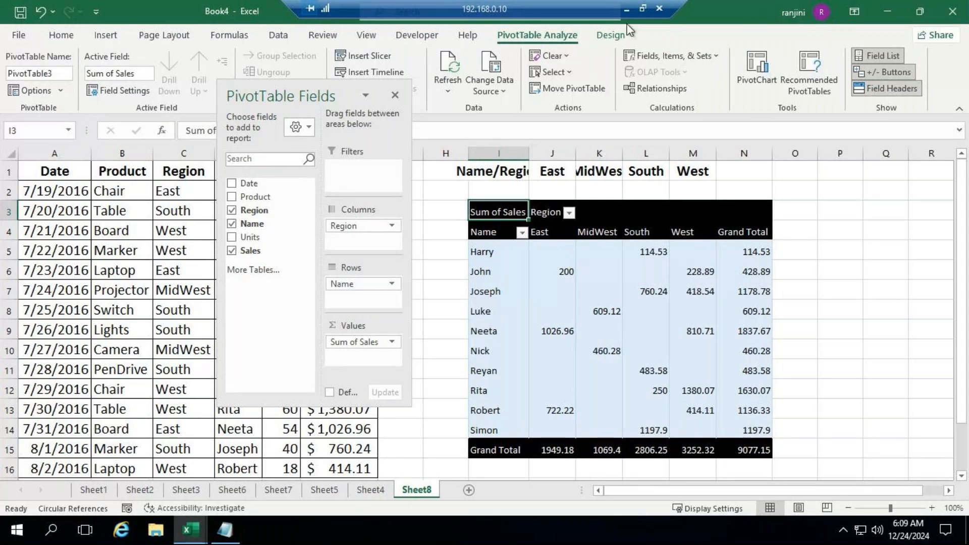
pyautogui.click(614, 35)
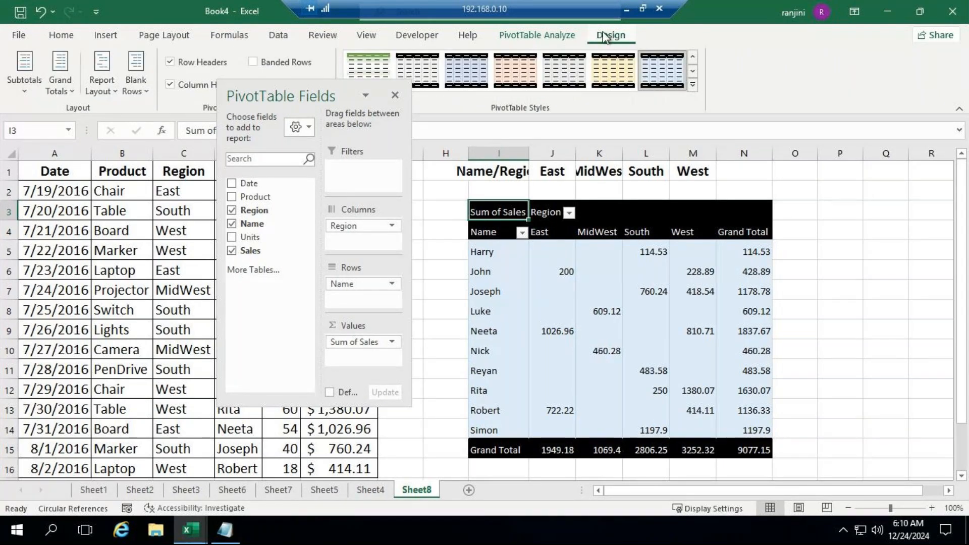
pyautogui.moveTo(366, 97); pyautogui.dragTo(966, 131)
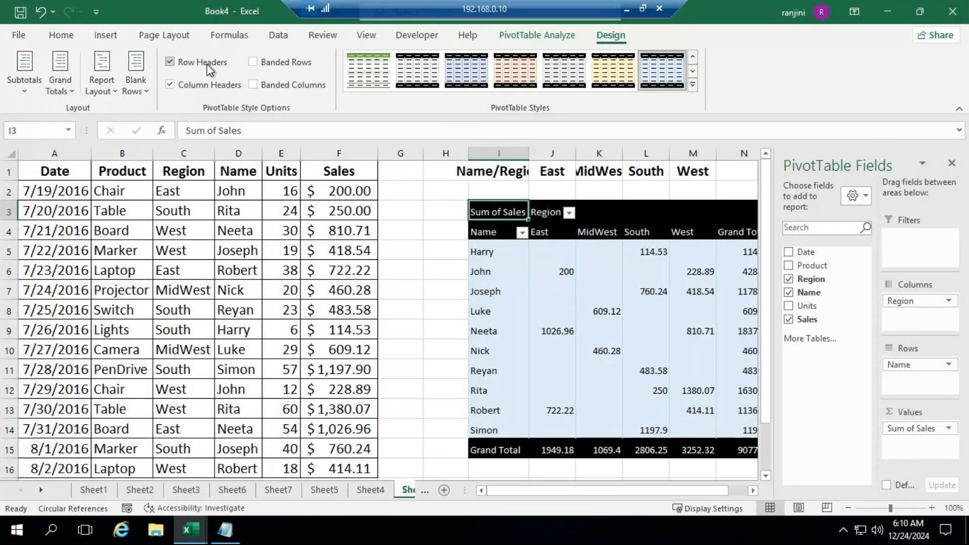
# Toggle Row Headers, Column Headers, Banded Rows and Banded Columns to compare their effects, leaving only the two header options on
pyautogui.click(170, 61)
pyautogui.click(171, 63)
pyautogui.click(176, 90)
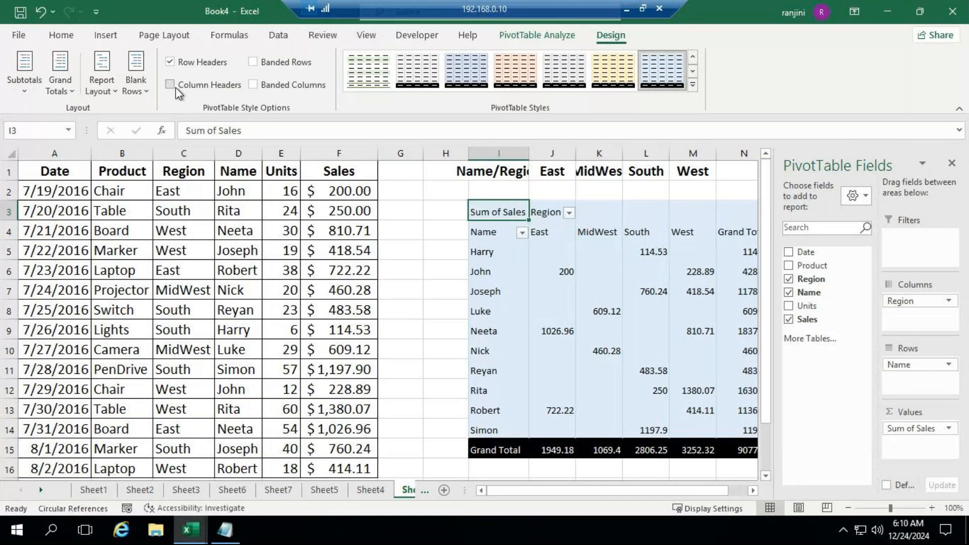
pyautogui.click(172, 84)
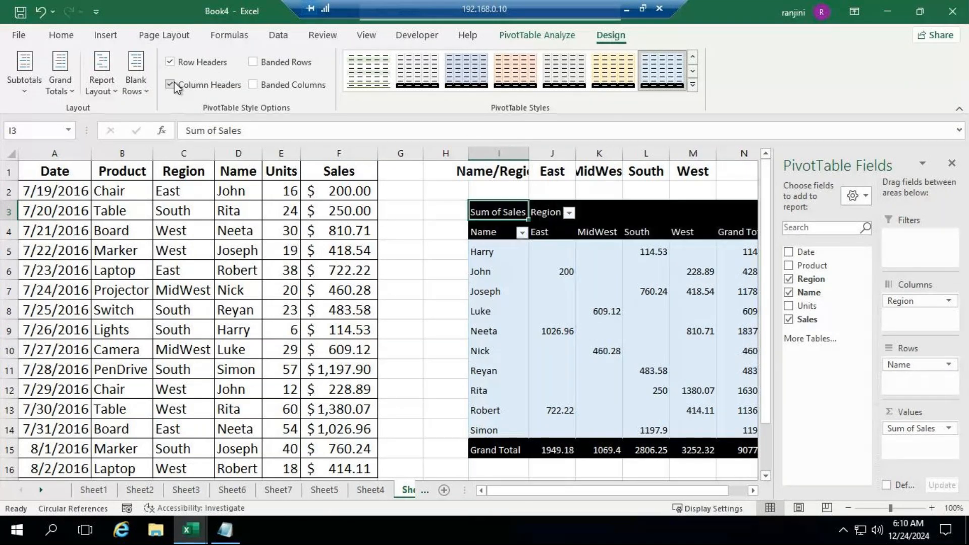
pyautogui.click(253, 63)
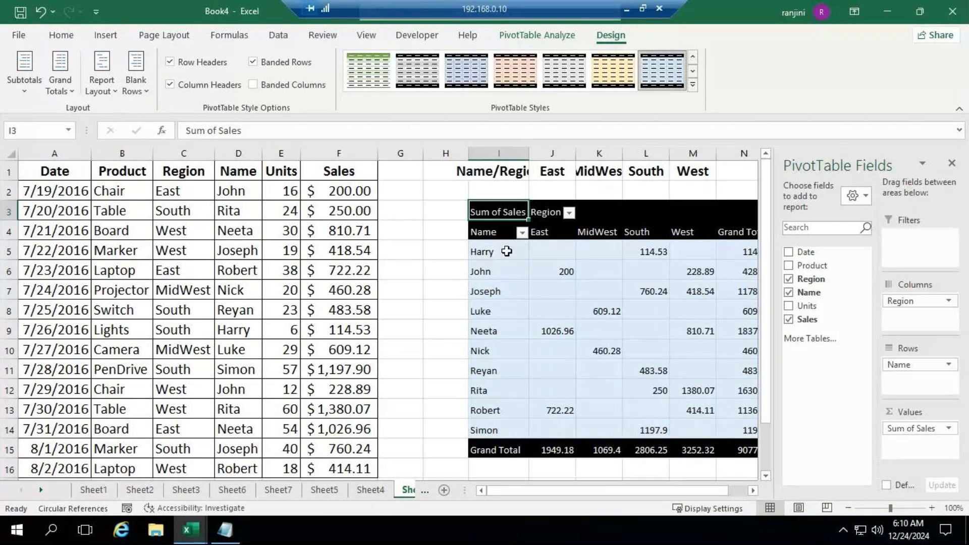
pyautogui.click(281, 63)
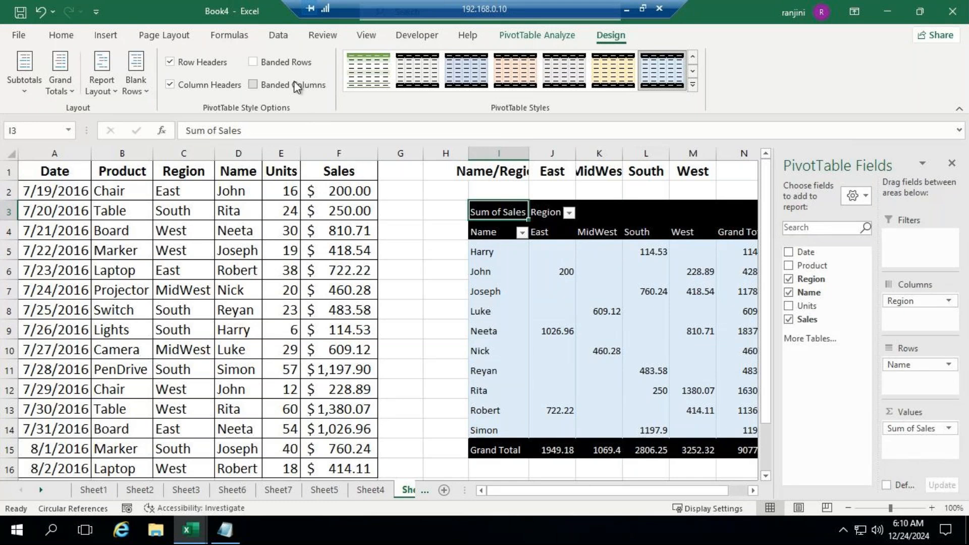
pyautogui.click(275, 90)
# Float the field list over the source data and compare the grand total options, ending with On for Rows and Columns
pyautogui.moveTo(833, 166); pyautogui.dragTo(250, 141)
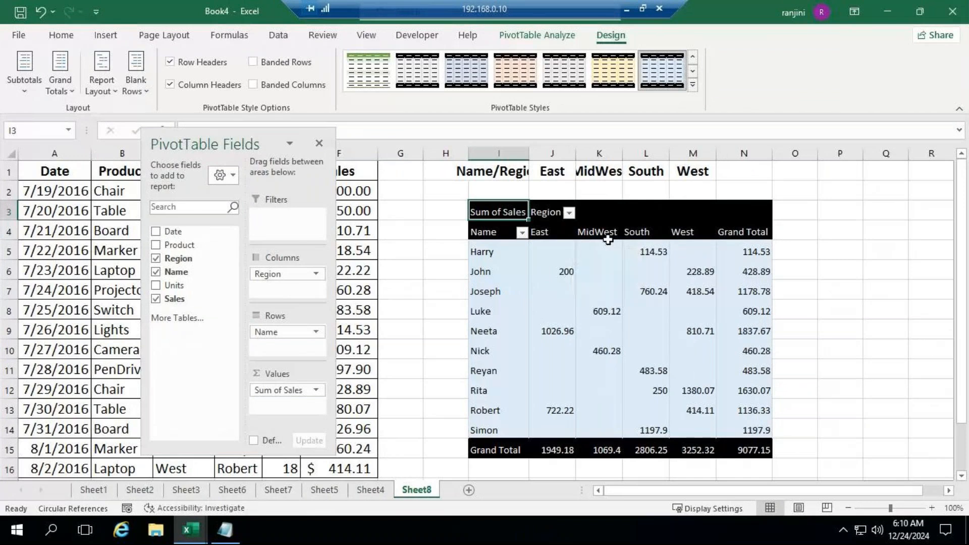
pyautogui.click(69, 89)
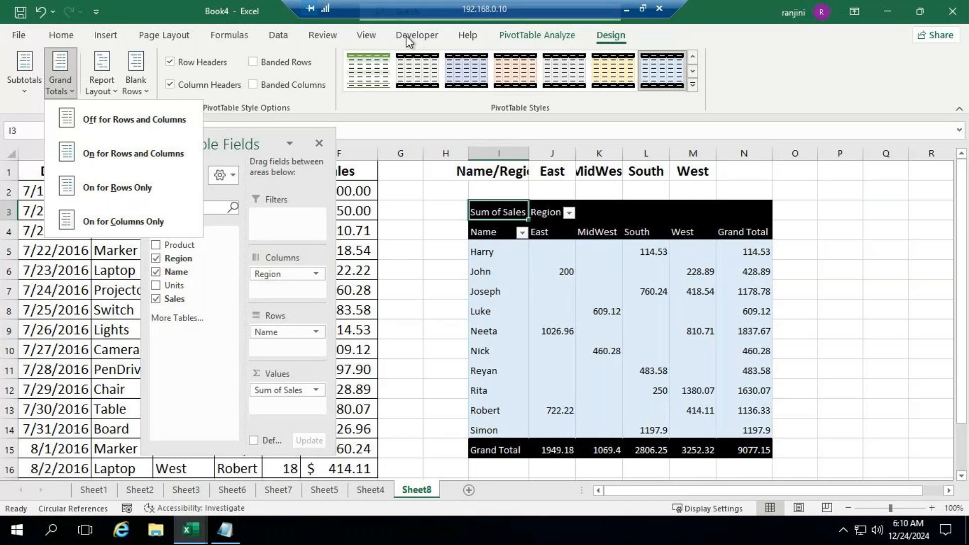
pyautogui.click(123, 118)
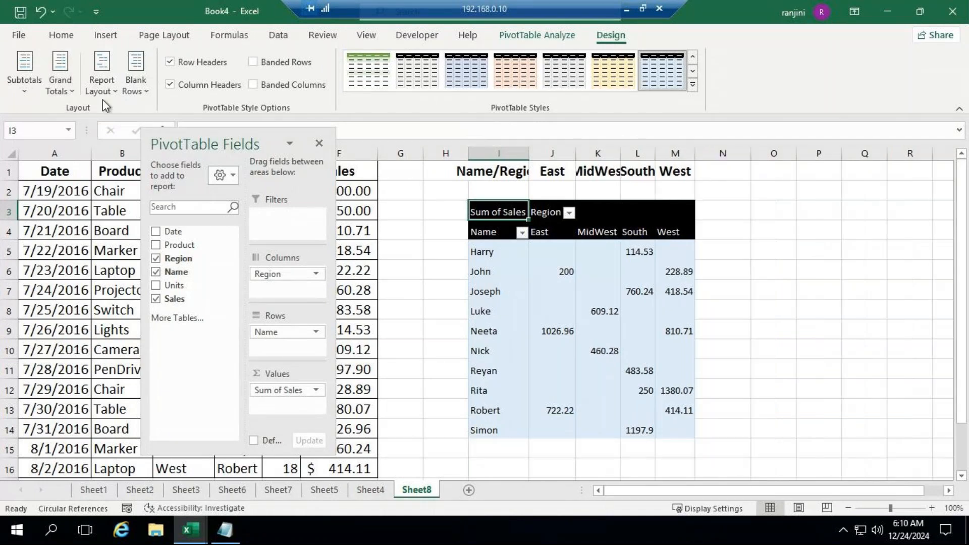
pyautogui.click(73, 95)
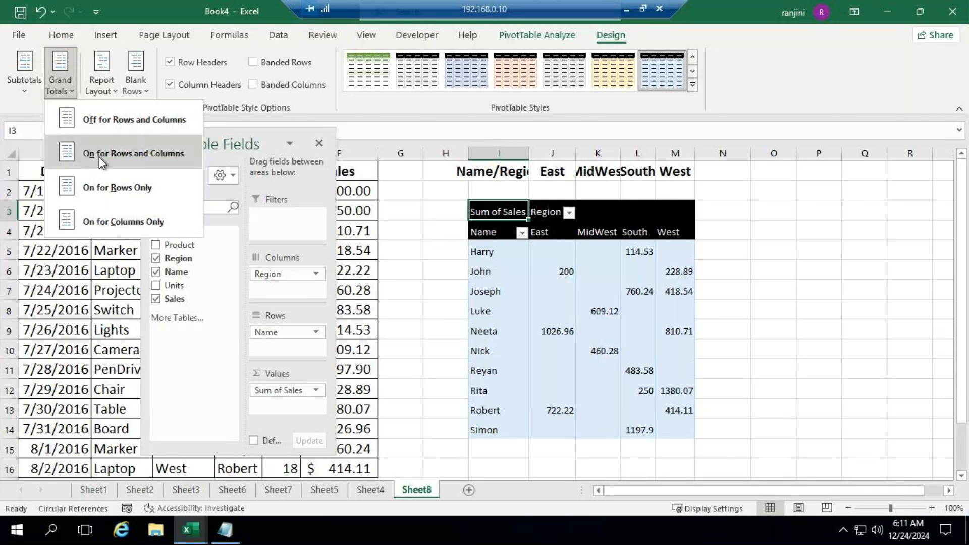
pyautogui.click(106, 194)
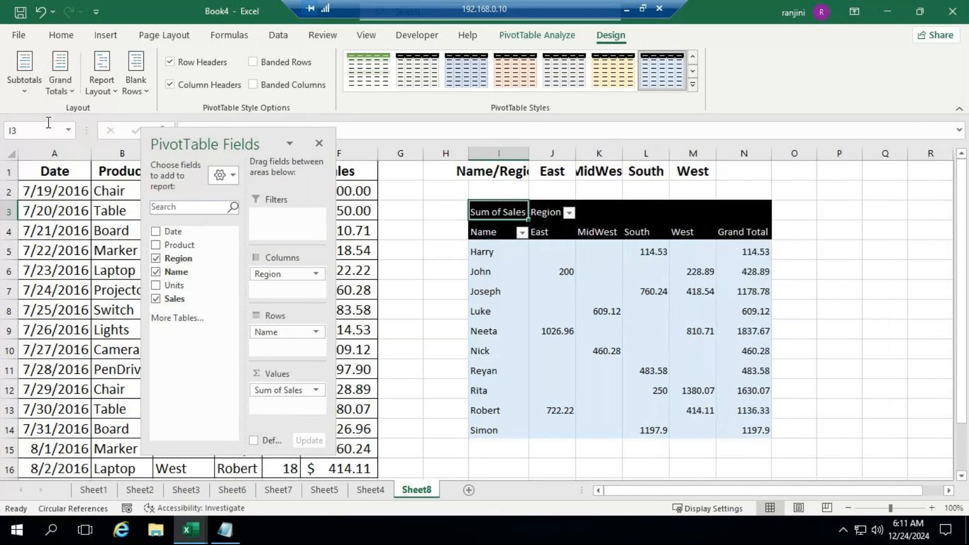
pyautogui.click(60, 83)
pyautogui.click(103, 203)
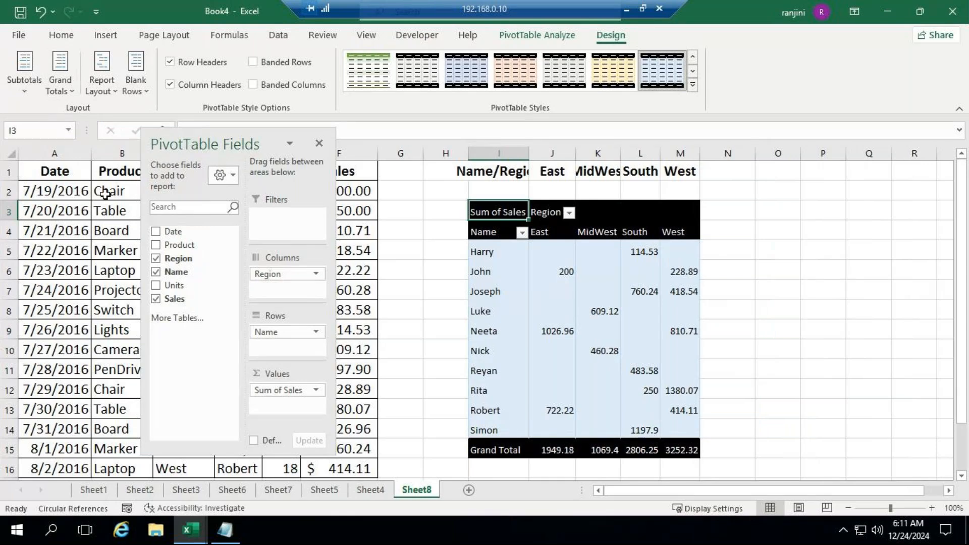
pyautogui.click(60, 86)
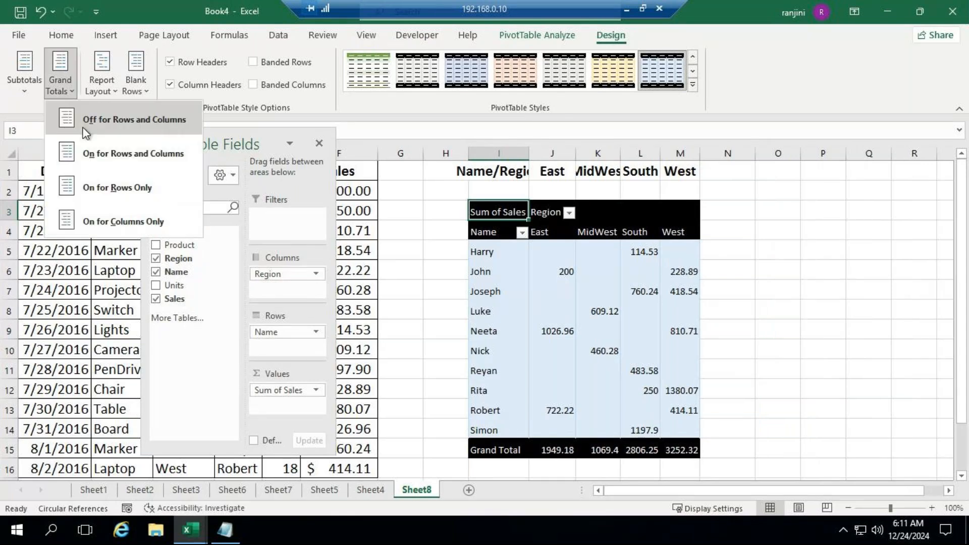
pyautogui.click(112, 165)
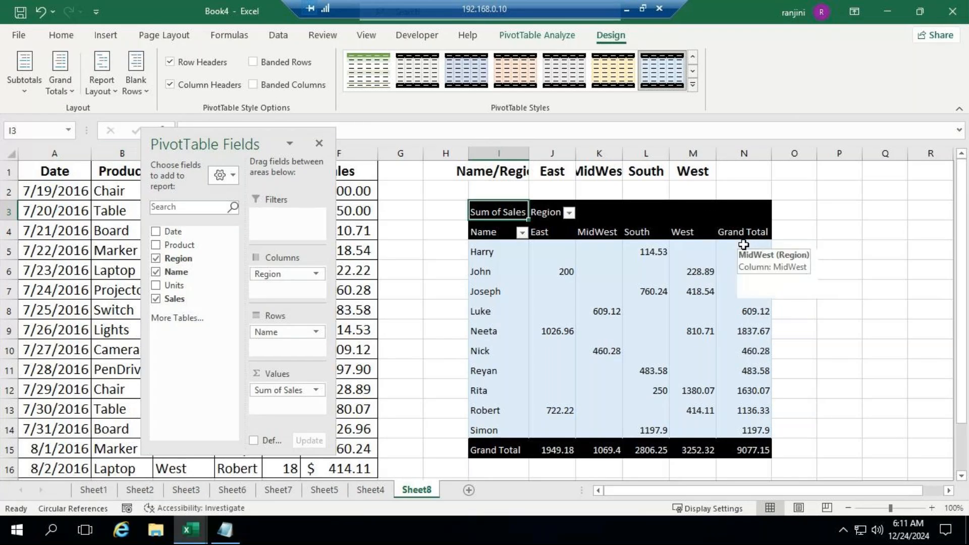
pyautogui.click(102, 95)
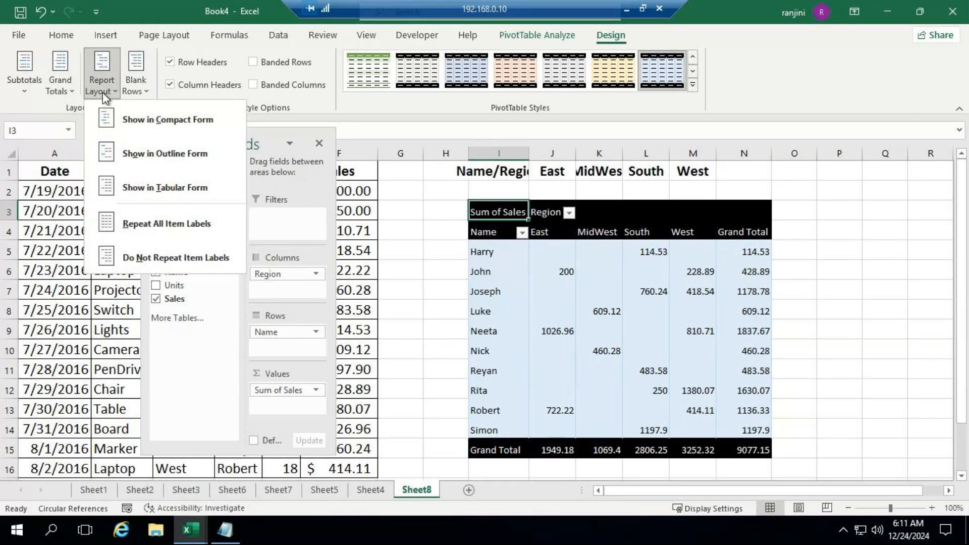
pyautogui.click(60, 92)
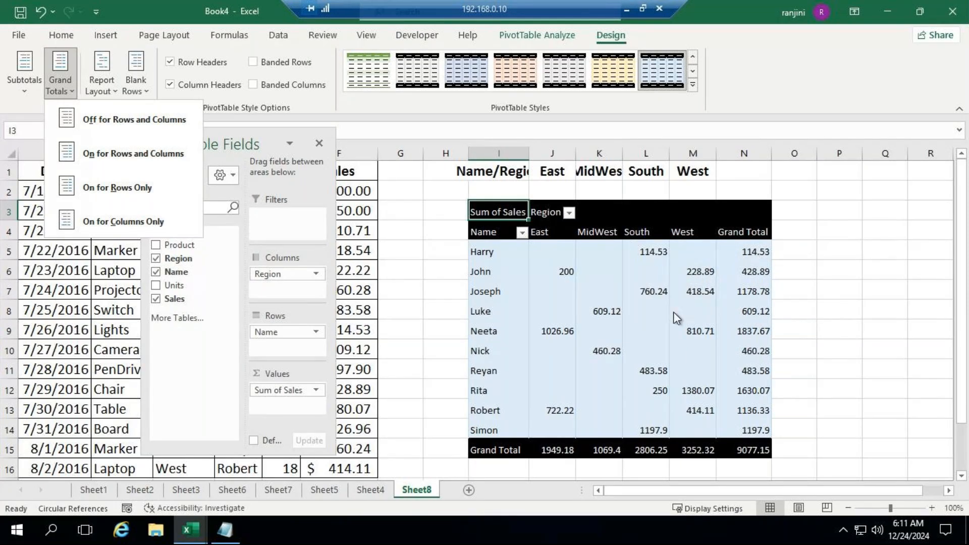
pyautogui.click(239, 129)
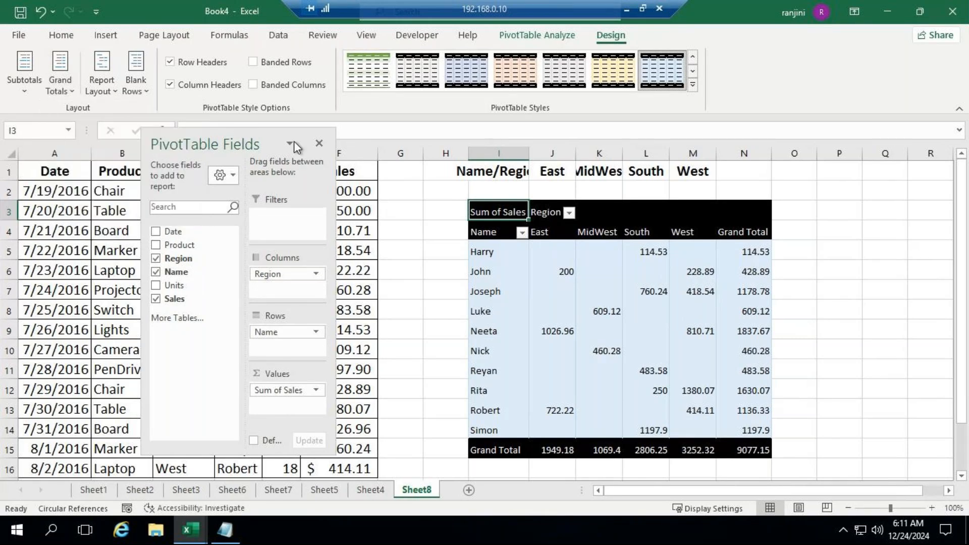
# Format the pivot table's Sum of Sales values as Currency with the $ symbol and 0 decimal places
pyautogui.moveTo(217, 143); pyautogui.dragTo(388, 84)
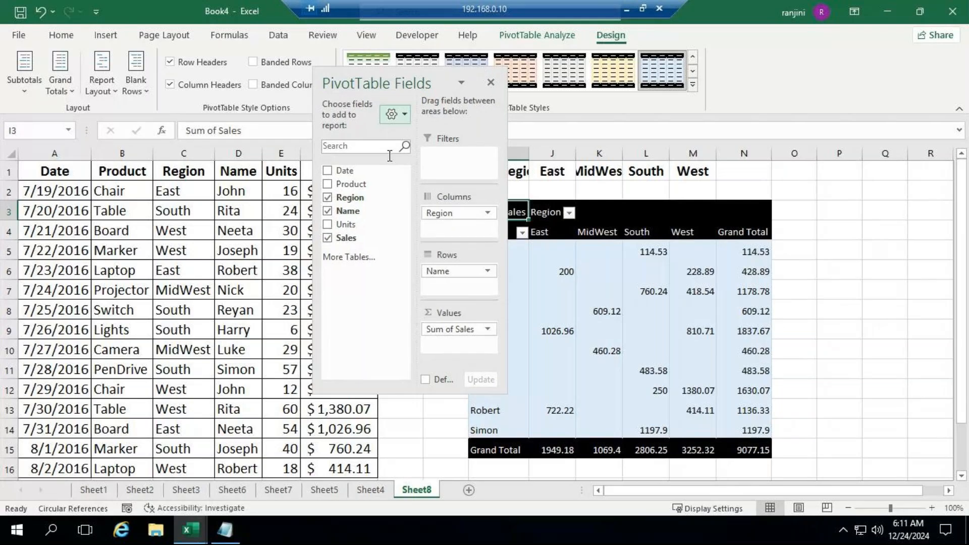
pyautogui.click(488, 329)
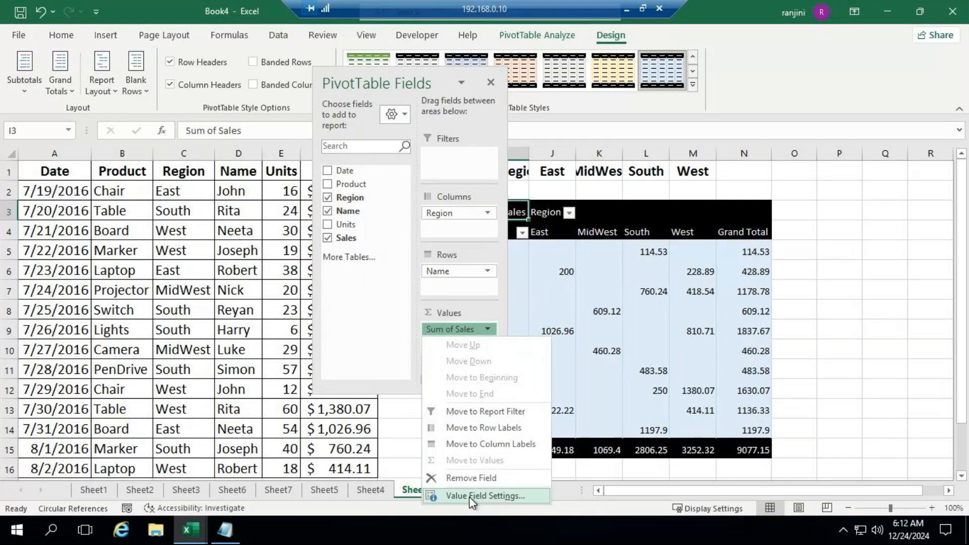
pyautogui.click(503, 496)
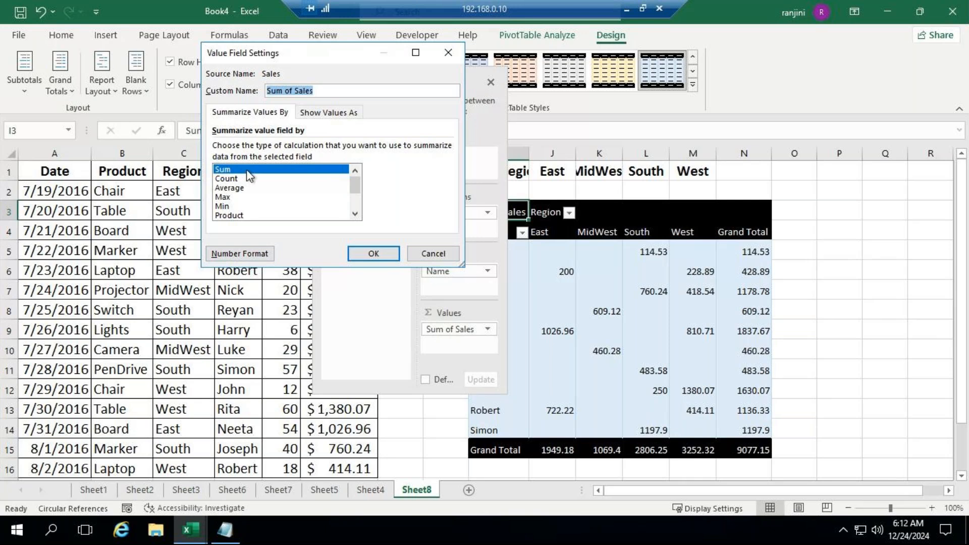
pyautogui.click(234, 255)
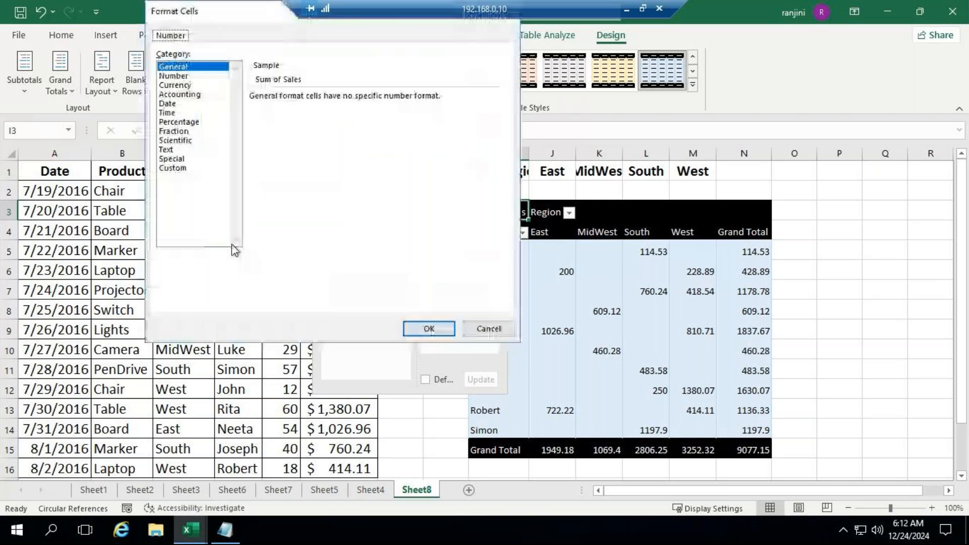
pyautogui.click(183, 85)
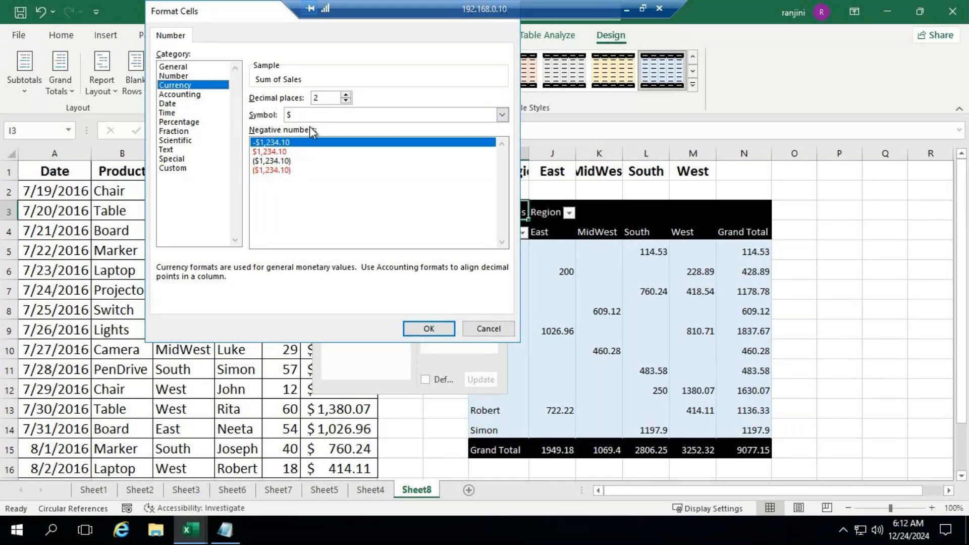
pyautogui.click(346, 100)
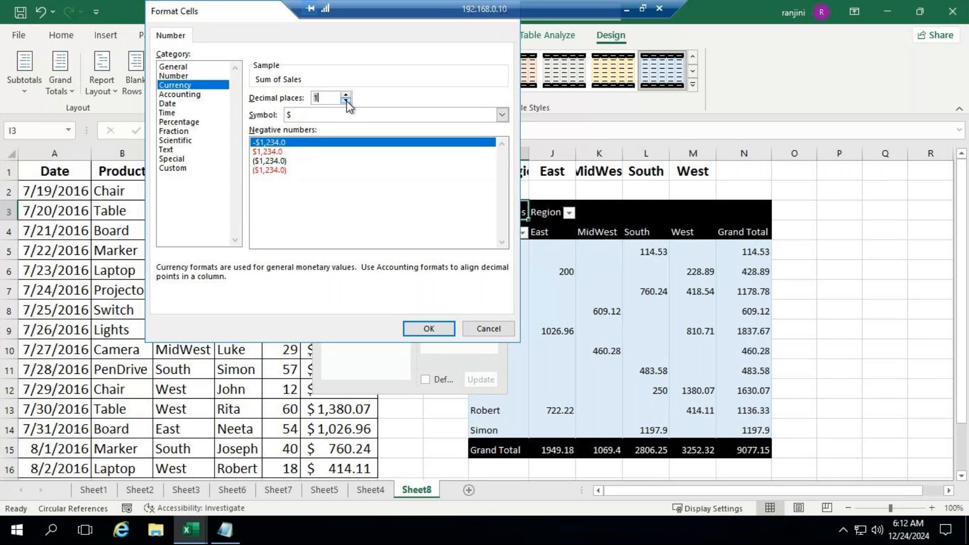
pyautogui.click(346, 101)
pyautogui.click(443, 329)
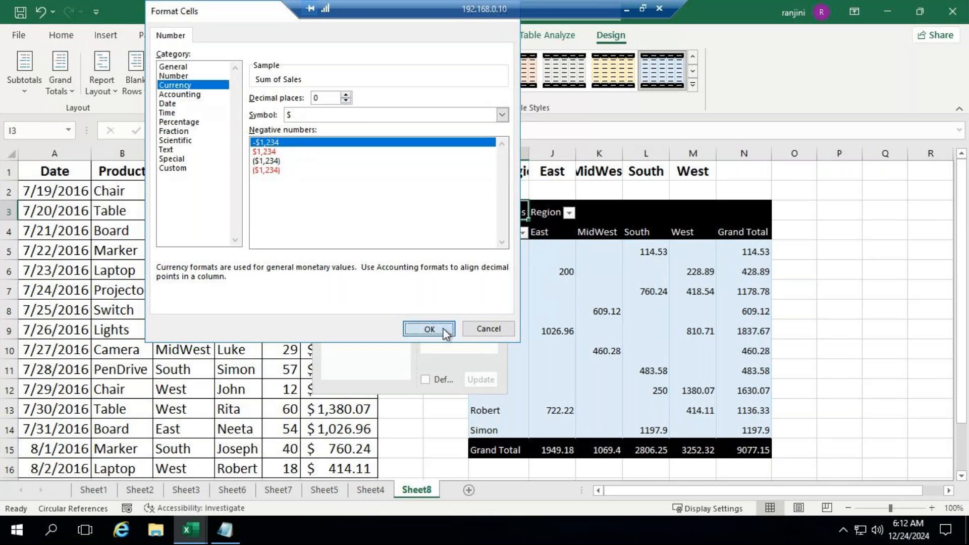
pyautogui.click(389, 255)
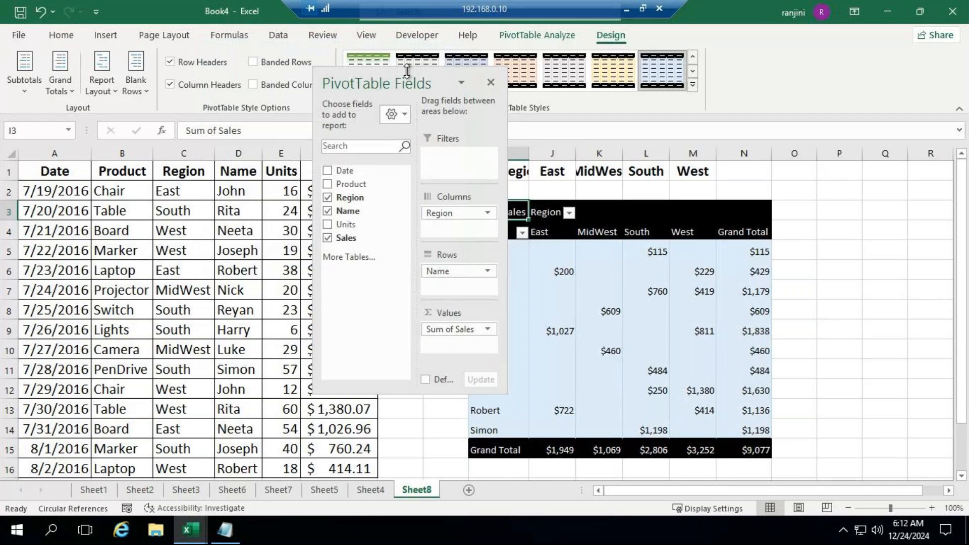
# Move the field list over the source data, return from GoTo Meeting to the remote Excel session, and close the field list
pyautogui.moveTo(392, 75); pyautogui.dragTo(281, 158)
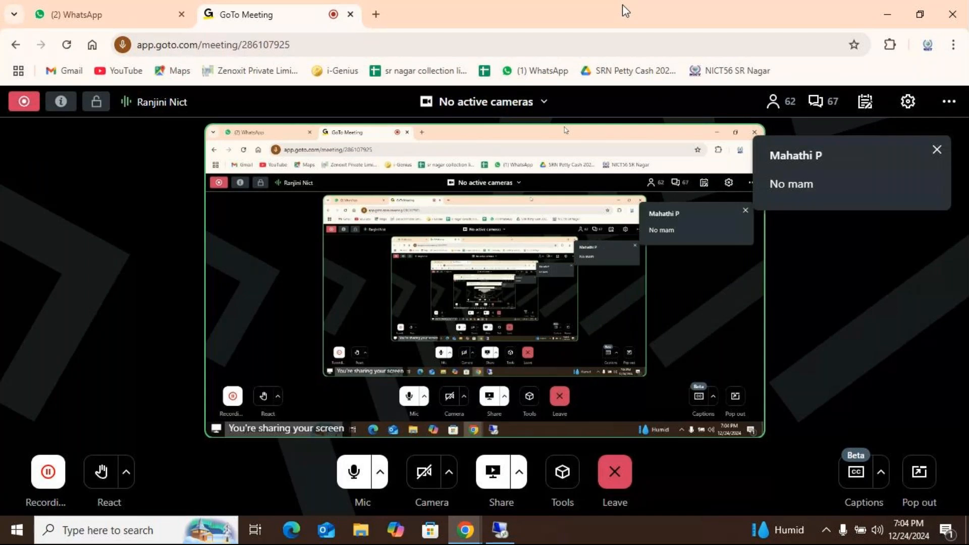
pyautogui.click(498, 530)
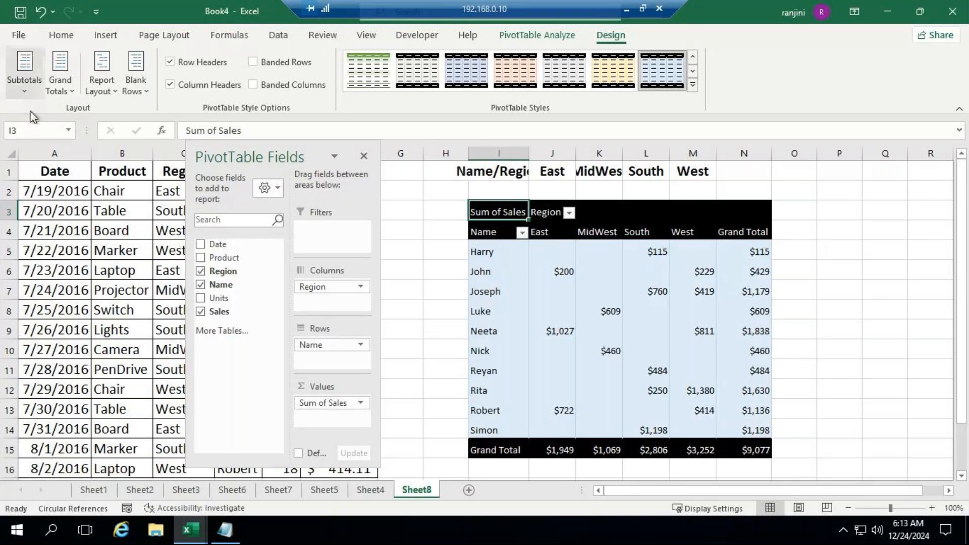
pyautogui.click(364, 156)
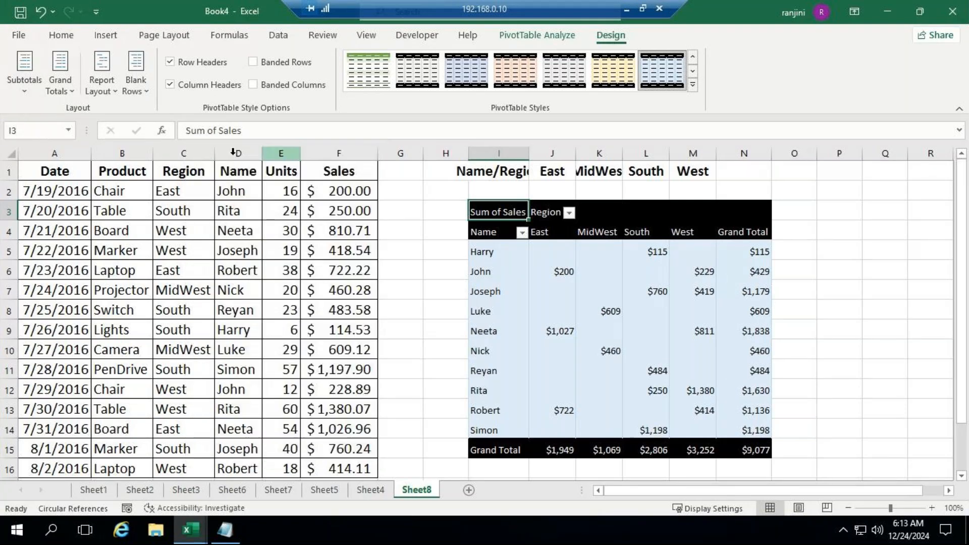
# Copy the sales data in A1:F16 of Sheet8 and paste it at A1 of a new worksheet
pyautogui.click(71, 170)
pyautogui.moveTo(142, 211); pyautogui.dragTo(331, 475)
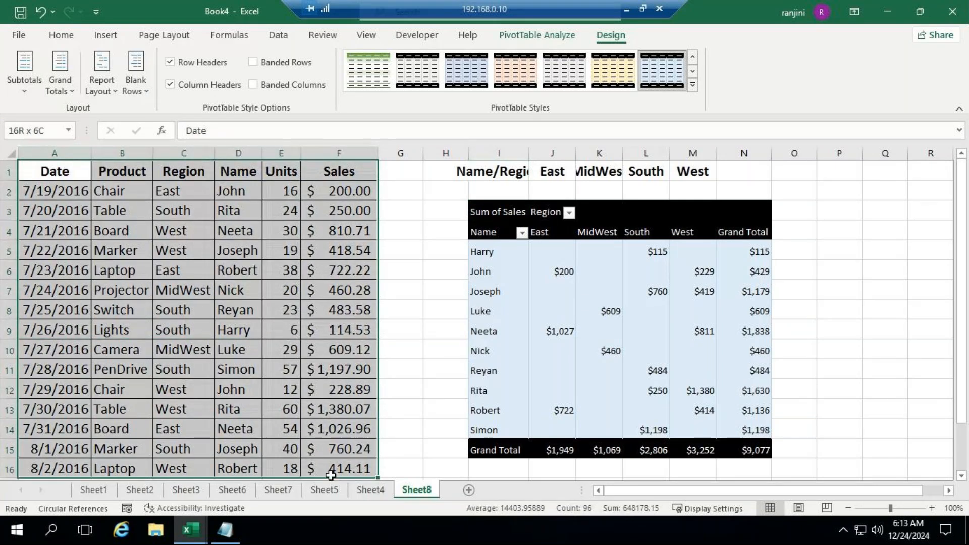
pyautogui.scroll(-1, 333, 469)
pyautogui.hotkey('ctrl', 'c')
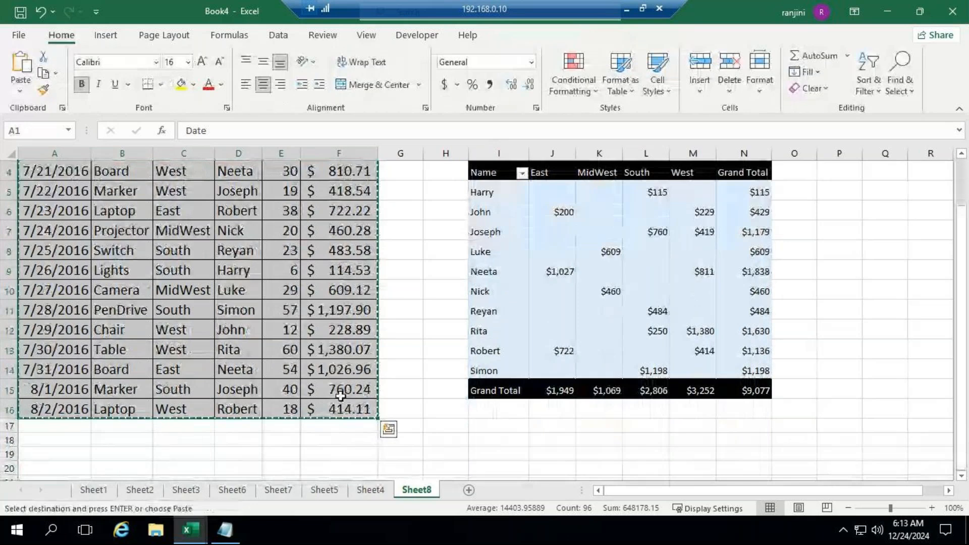
pyautogui.click(470, 490)
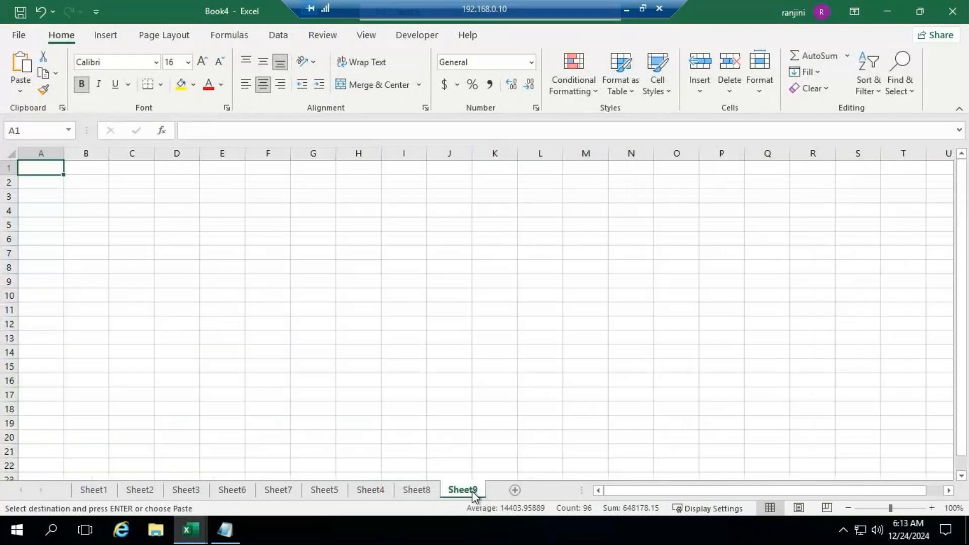
pyautogui.hotkey('ctrl', 'v')
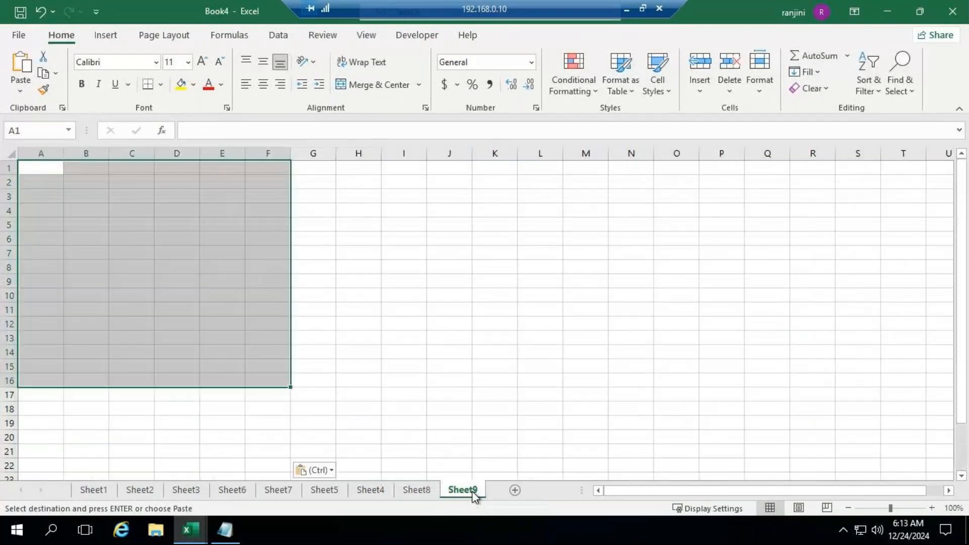
# Autofit the Date, Product, Region and Sales columns to their contents in the pasted table
pyautogui.doubleClick(291, 153)
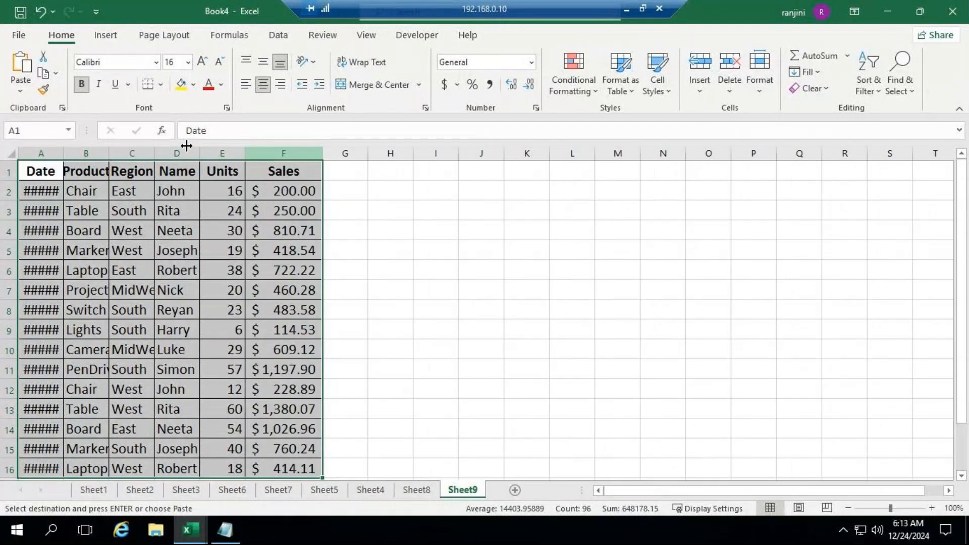
pyautogui.doubleClick(64, 154)
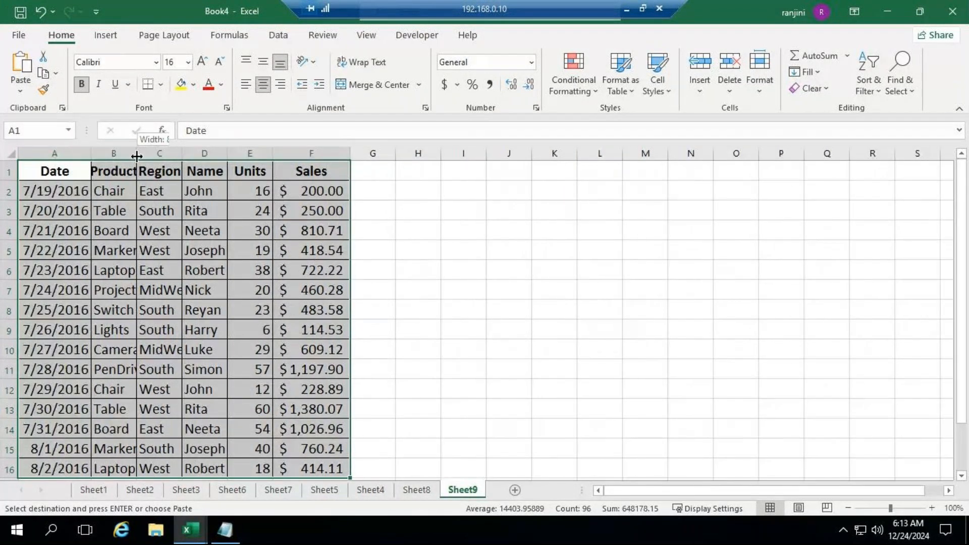
pyautogui.doubleClick(137, 154)
pyautogui.doubleClick(198, 154)
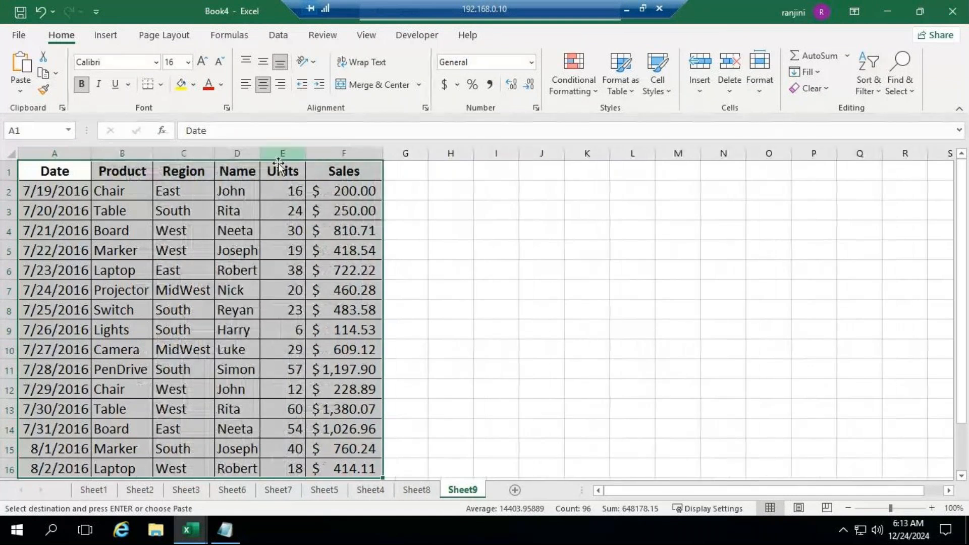
# Review the pivot work on Sheet4, Sheet5 and Sheet8, and return to the pasted data on Sheet9
pyautogui.click(382, 492)
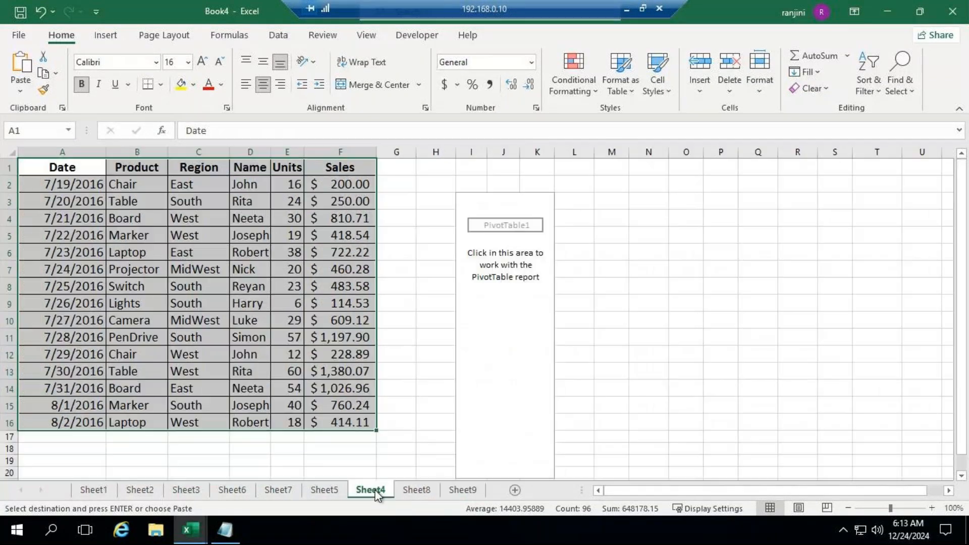
pyautogui.click(341, 486)
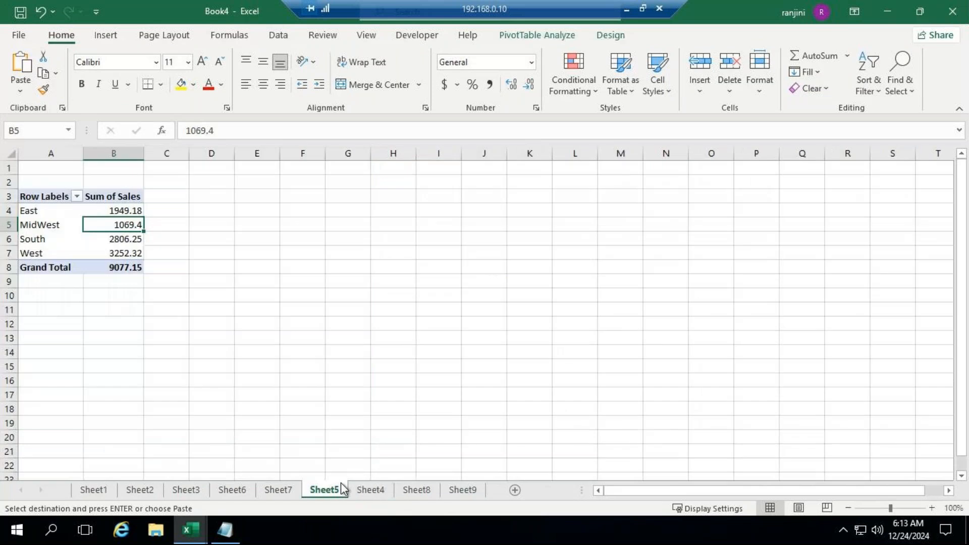
pyautogui.click(401, 491)
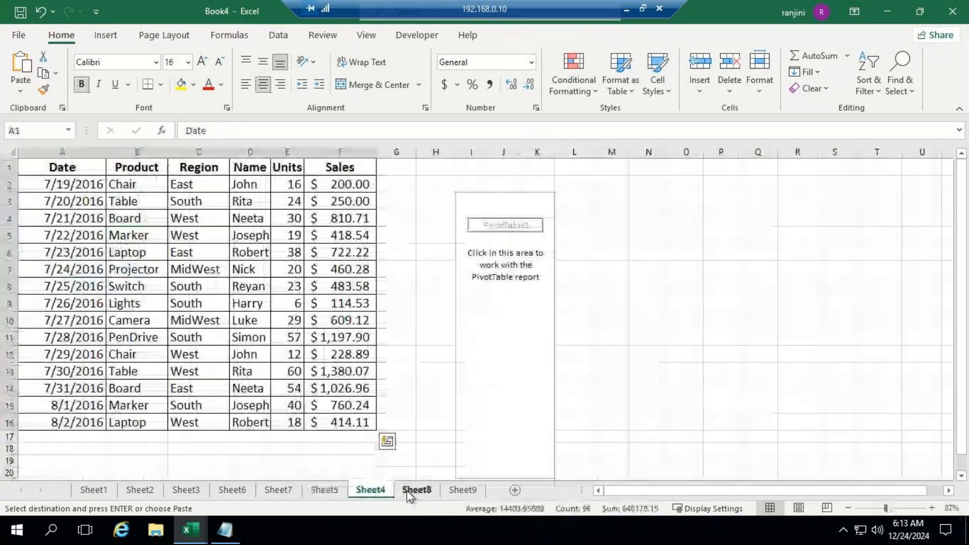
pyautogui.click(406, 489)
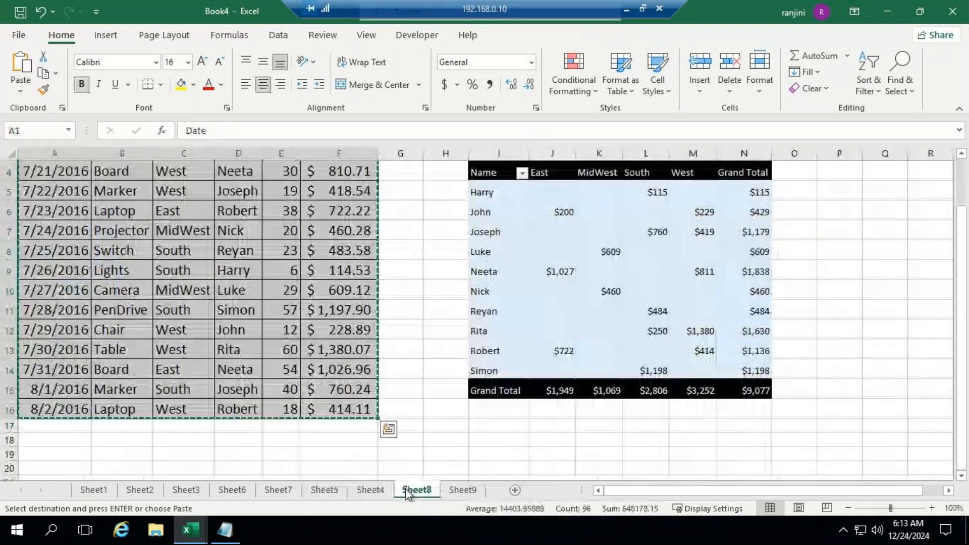
pyautogui.click(468, 491)
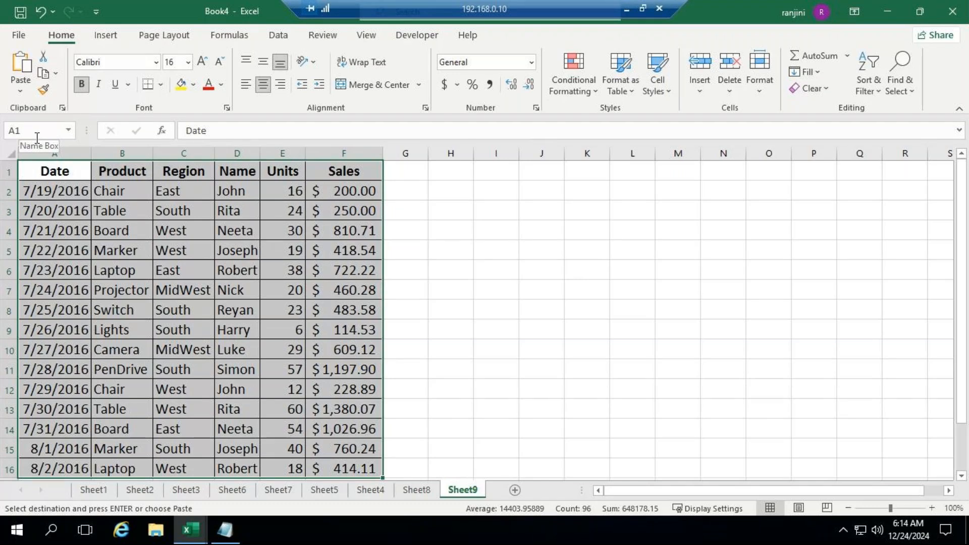
# Switch to the GoTo Meeting session and mute the microphone
pyautogui.click(634, 9)
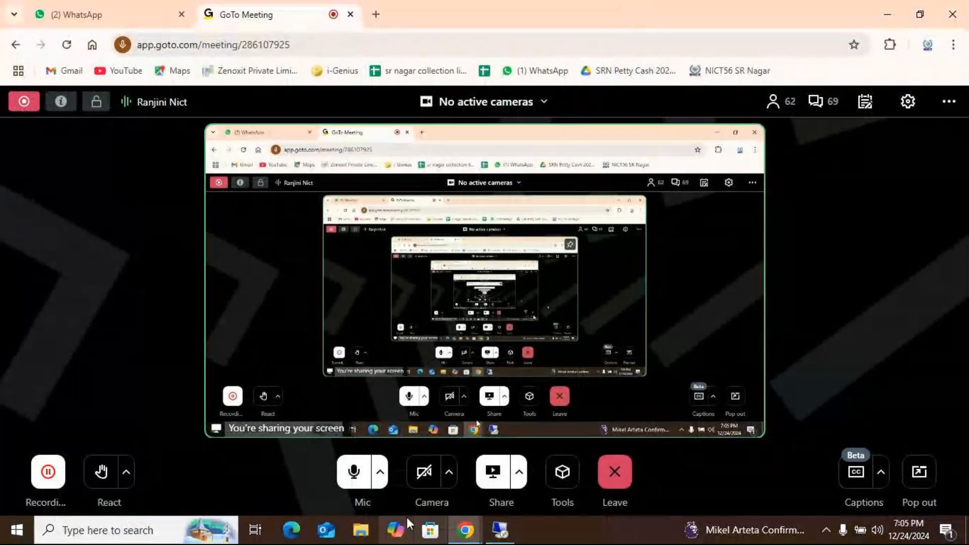
pyautogui.click(354, 473)
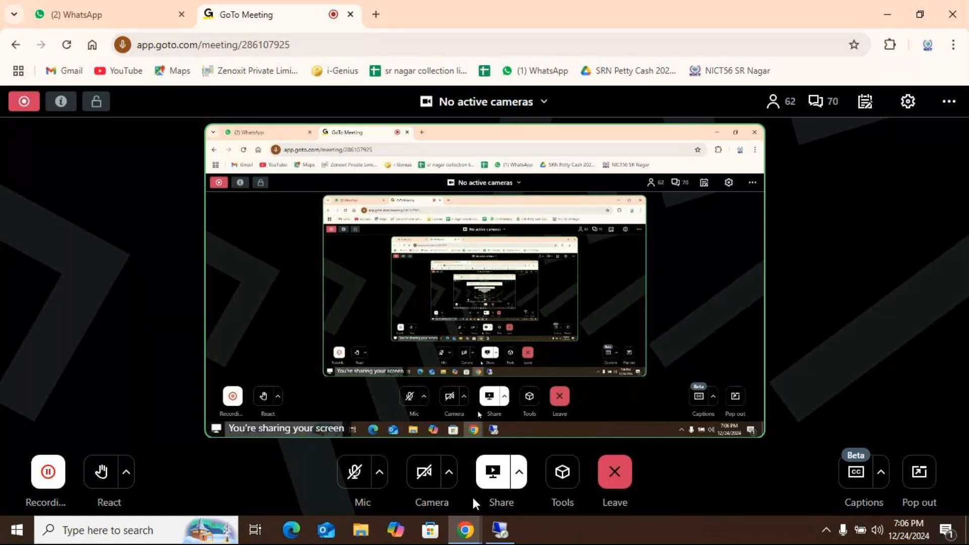
# Show the meeting's participant list and examine the attendees through to its end
pyautogui.click(774, 105)
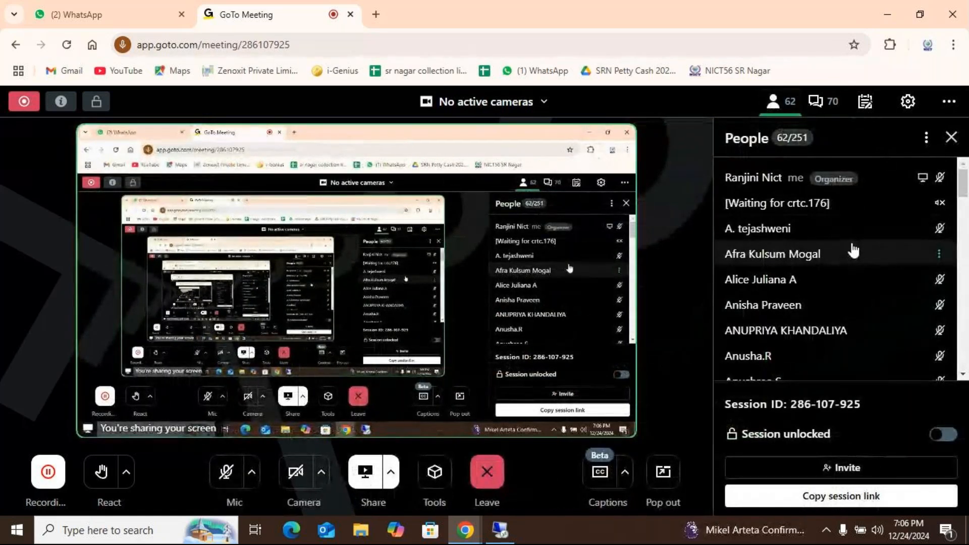
pyautogui.scroll(-3, 807, 233)
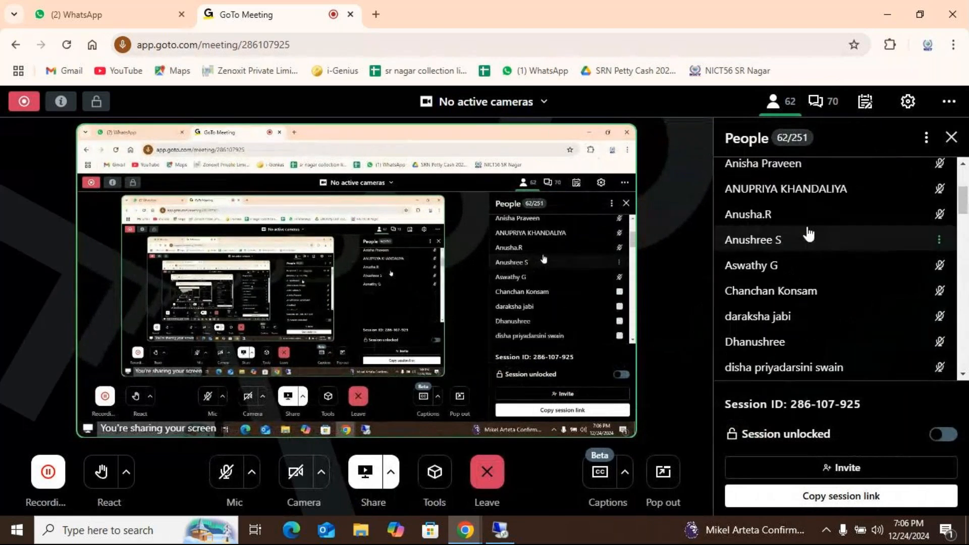
pyautogui.scroll(-5, 808, 234)
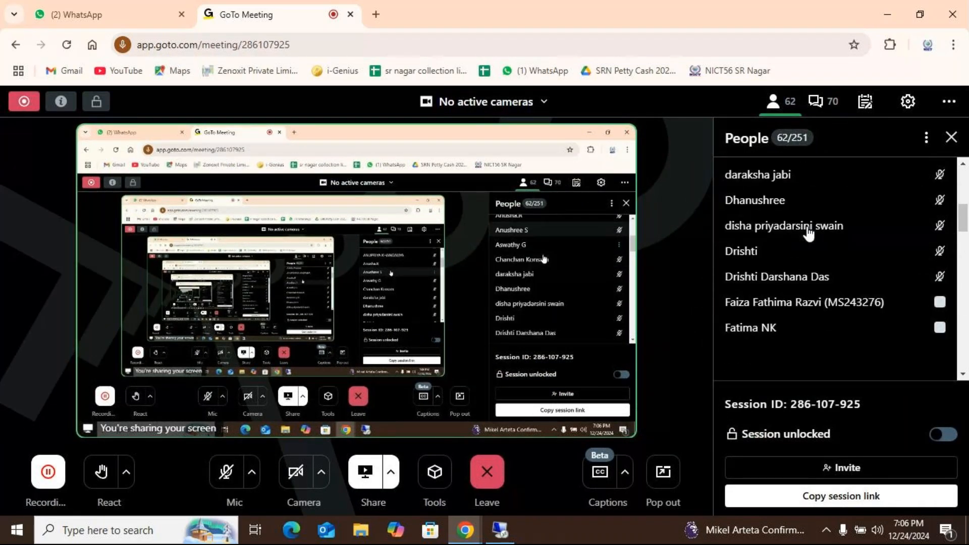
pyautogui.scroll(-3, 808, 233)
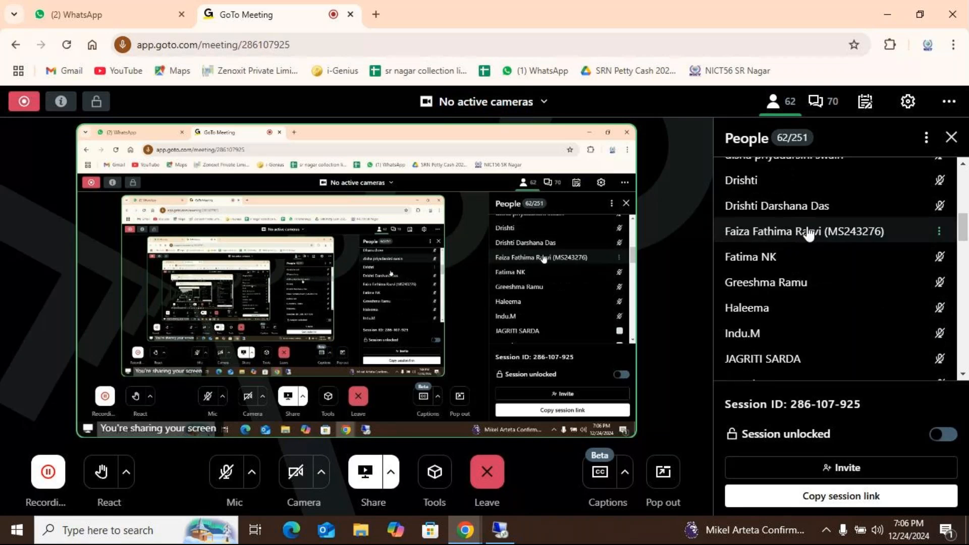
pyautogui.scroll(-5, 809, 234)
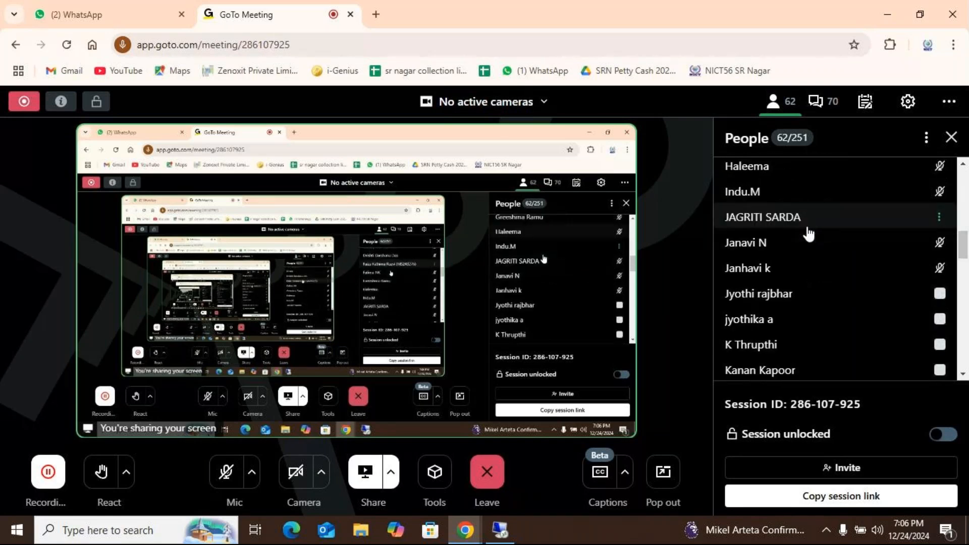
pyautogui.scroll(-6, 808, 234)
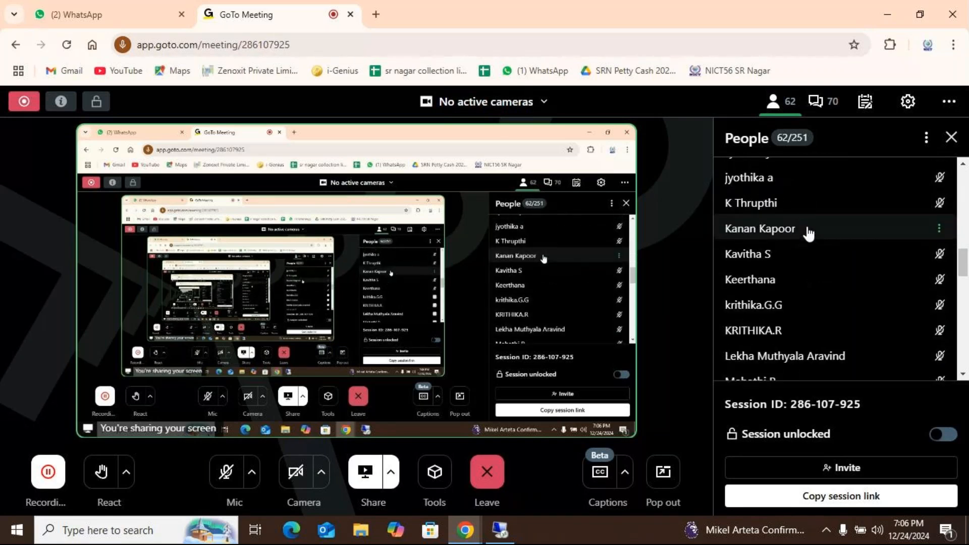
pyautogui.scroll(-11, 808, 233)
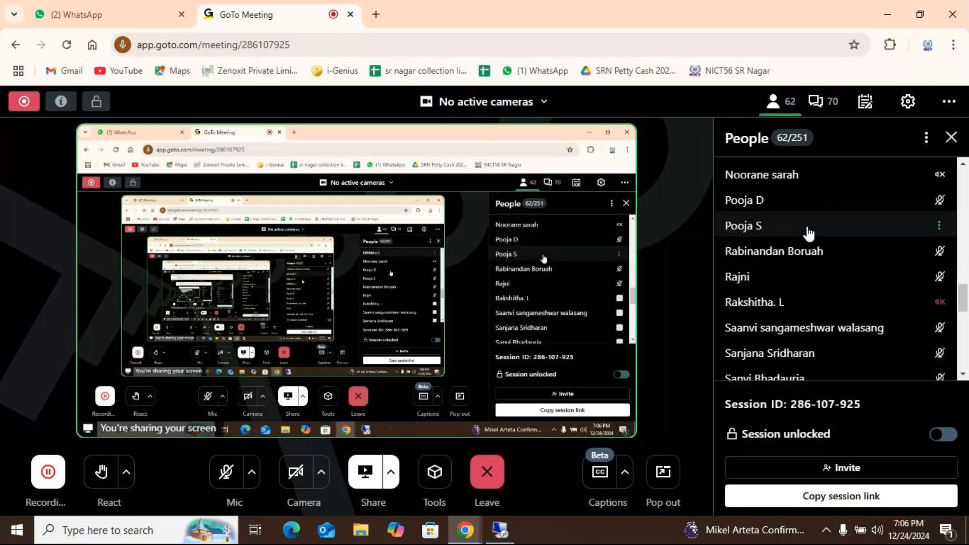
pyautogui.scroll(-3, 808, 233)
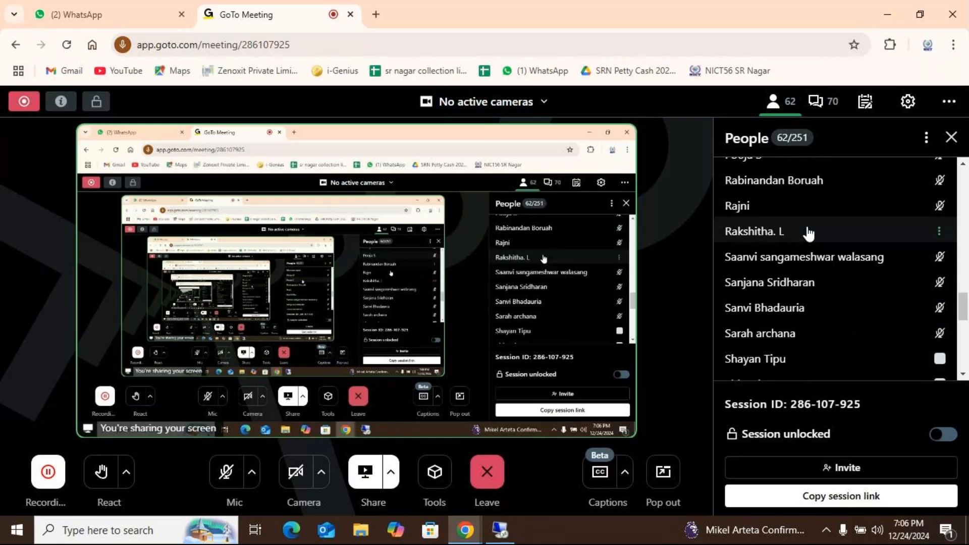
pyautogui.scroll(-11, 808, 233)
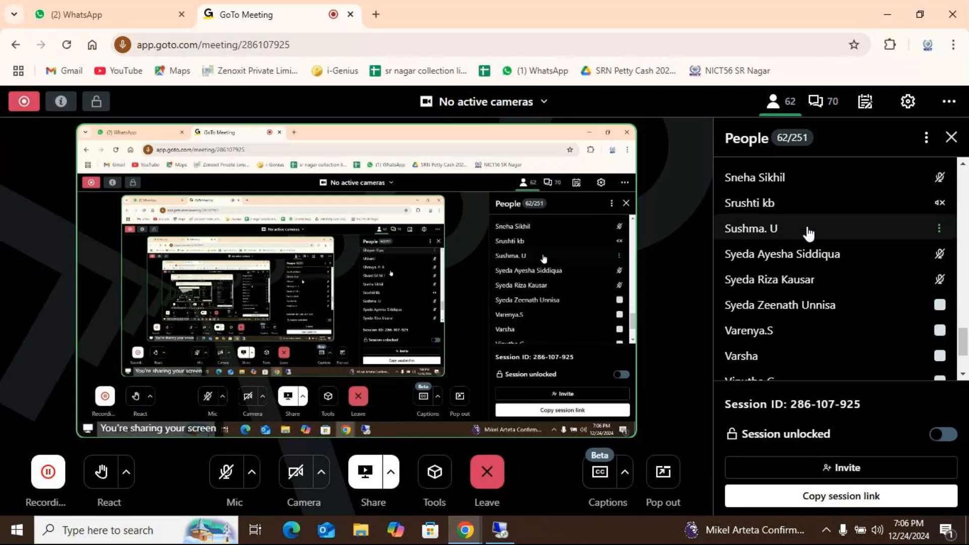
pyautogui.scroll(-3, 808, 233)
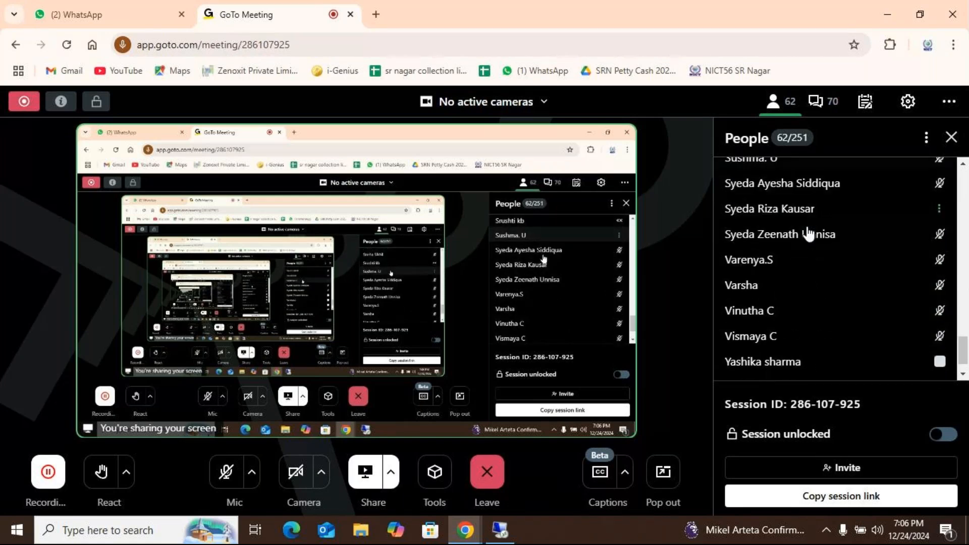
# Finish checking the meeting's participant list and switch back to the pasted sales data on Sheet9 in Excel
pyautogui.scroll(-1, 808, 233)
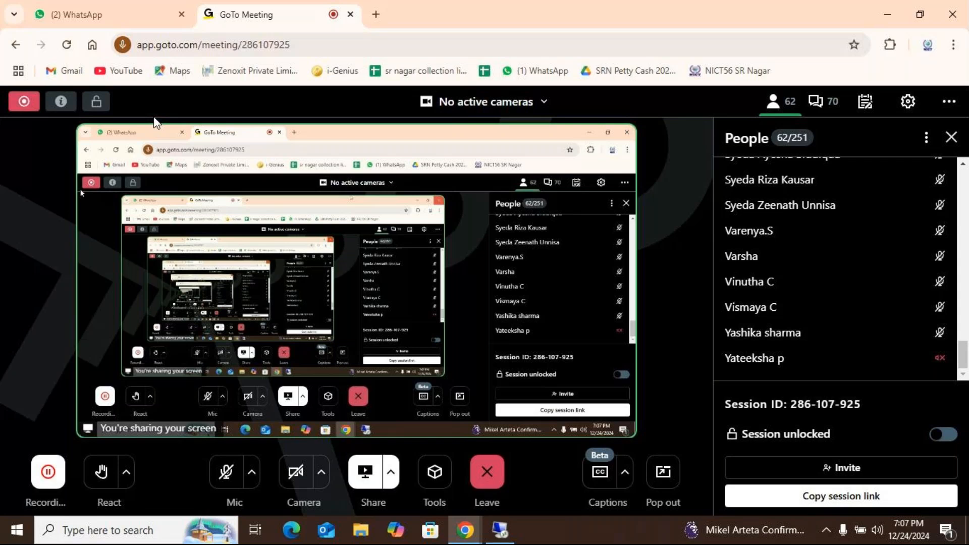
pyautogui.click(504, 532)
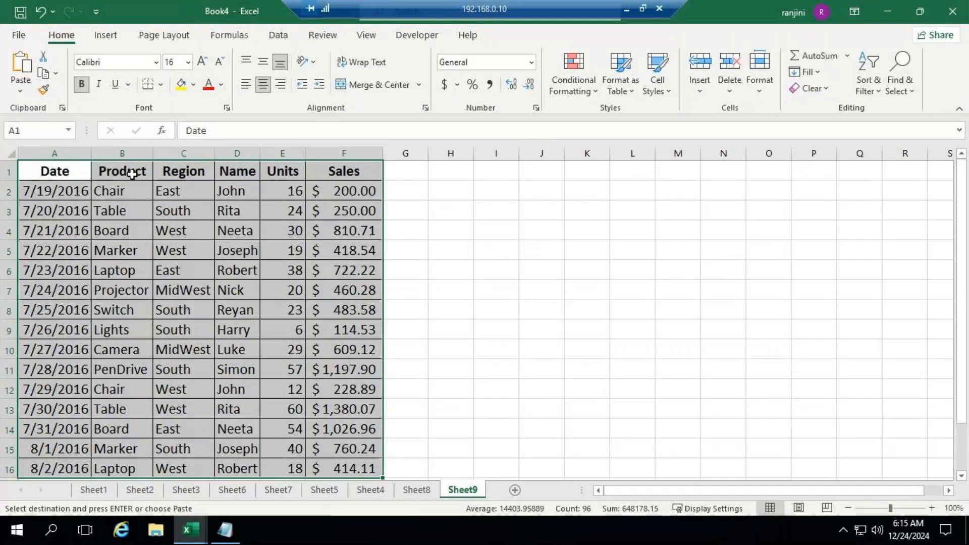
pyautogui.scroll(-1, 191, 241)
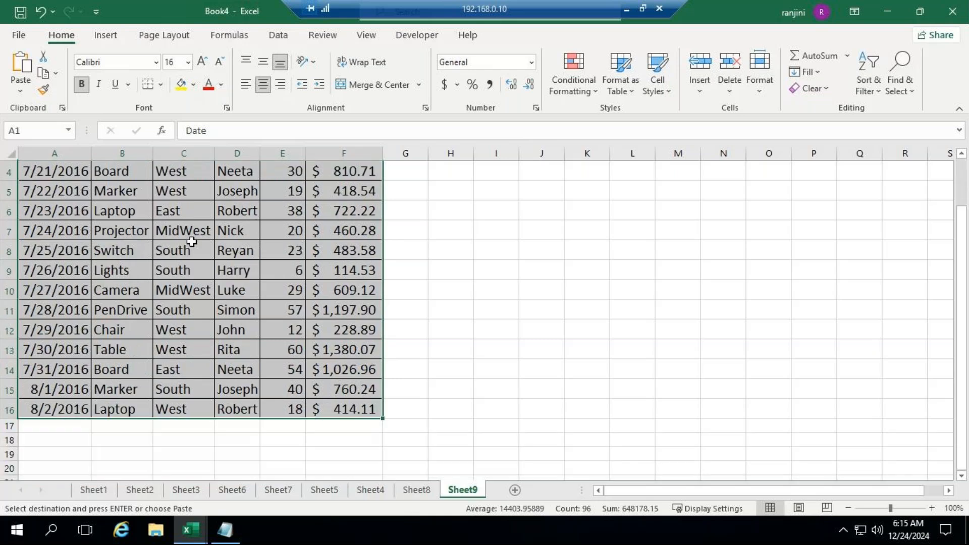
pyautogui.scroll(1, 194, 236)
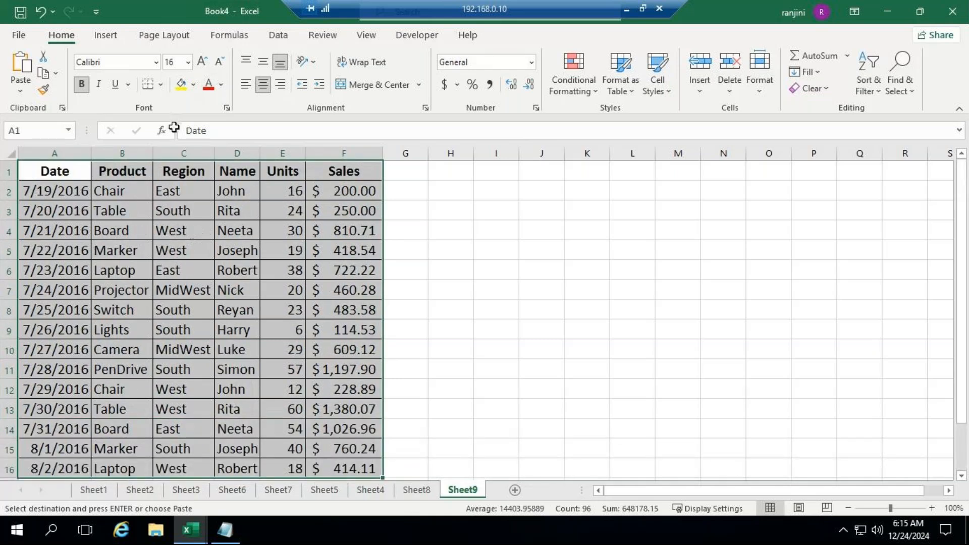
pyautogui.click(626, 10)
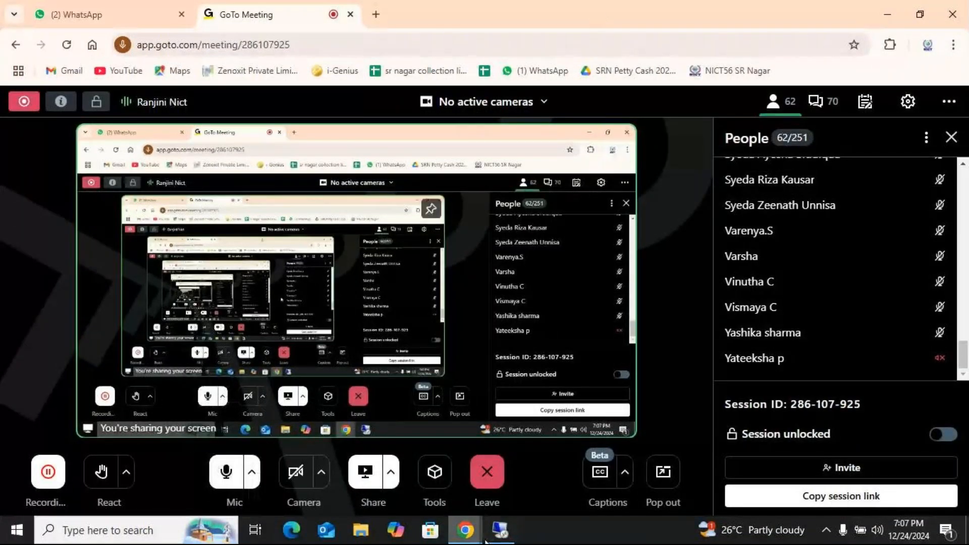
pyautogui.click(499, 530)
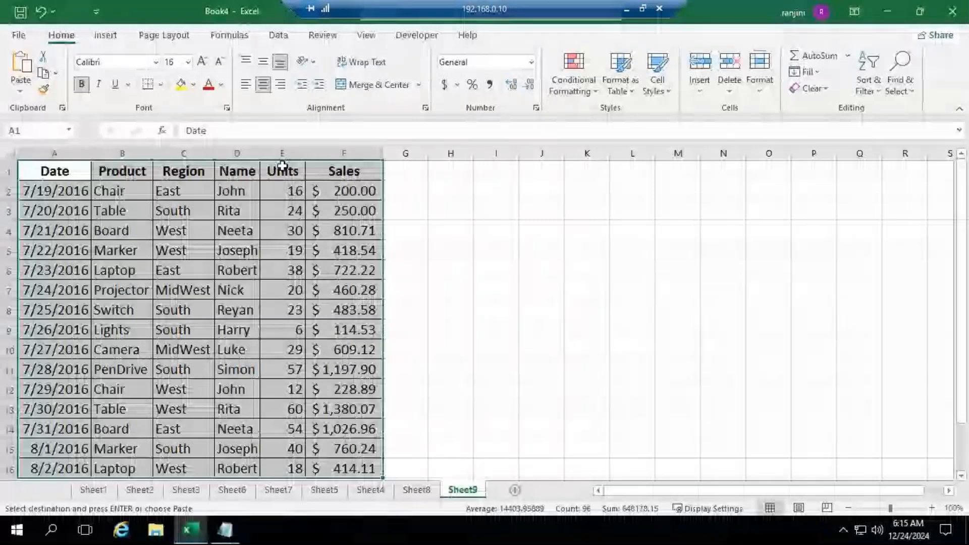
# Create a pivot table from Sheet9 range A1:F16, placed in the existing worksheet at cell H1
pyautogui.click(100, 38)
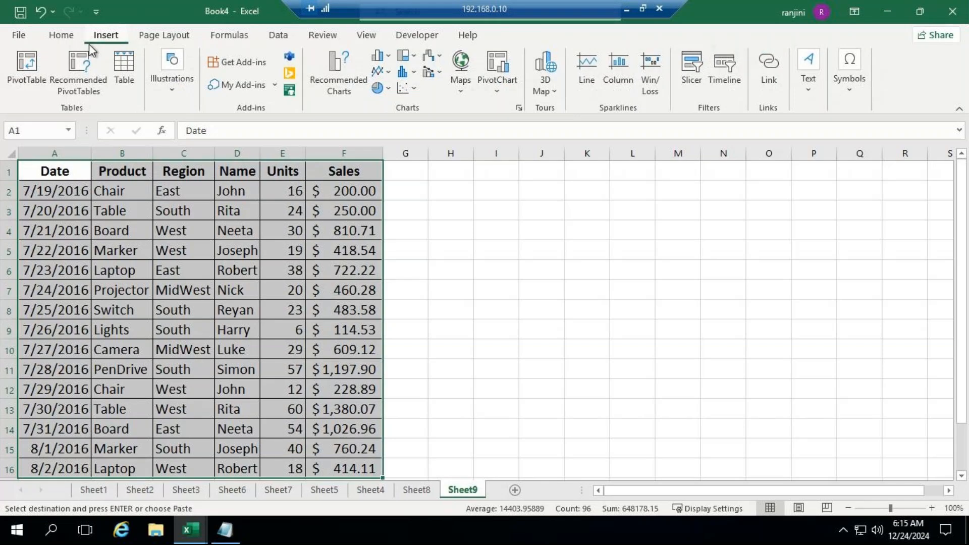
pyautogui.click(29, 71)
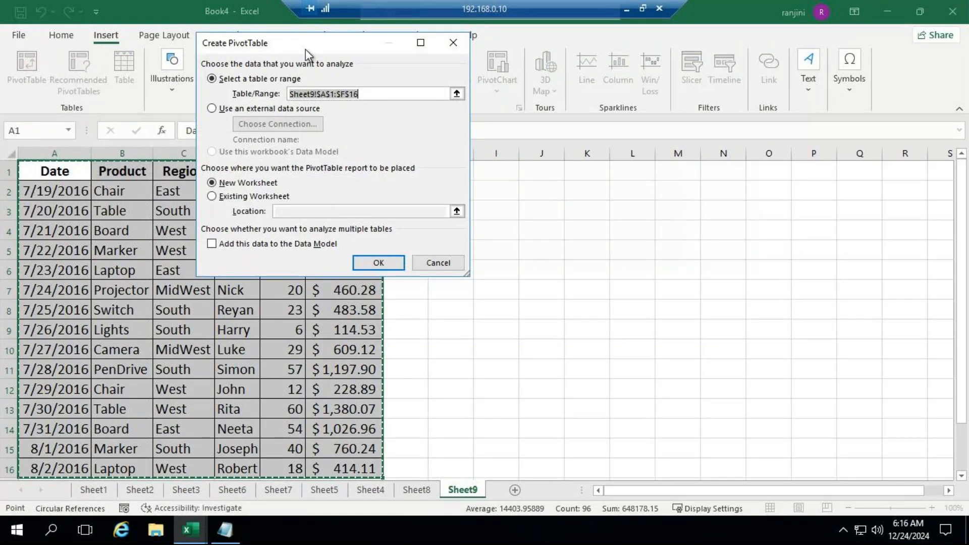
pyautogui.moveTo(320, 50); pyautogui.dragTo(654, 49)
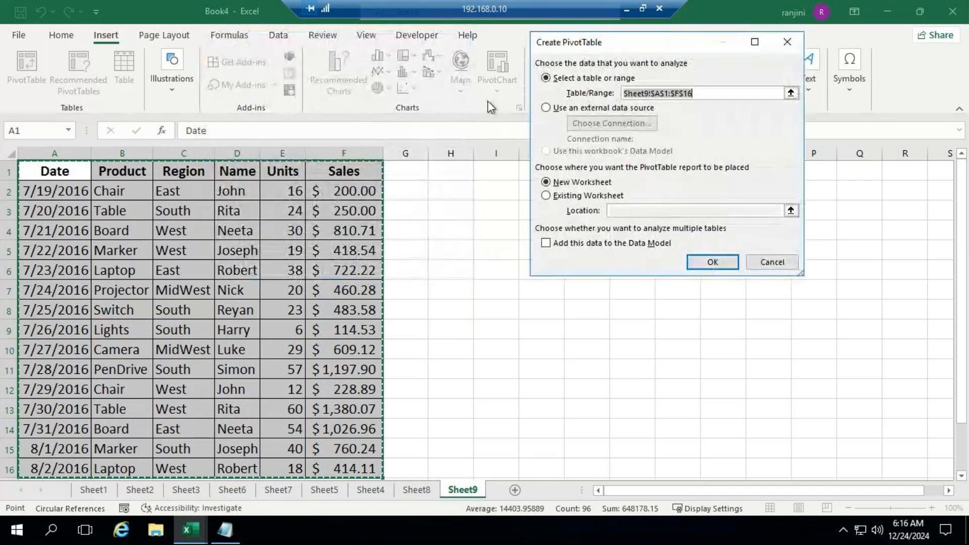
pyautogui.click(569, 197)
pyautogui.click(635, 213)
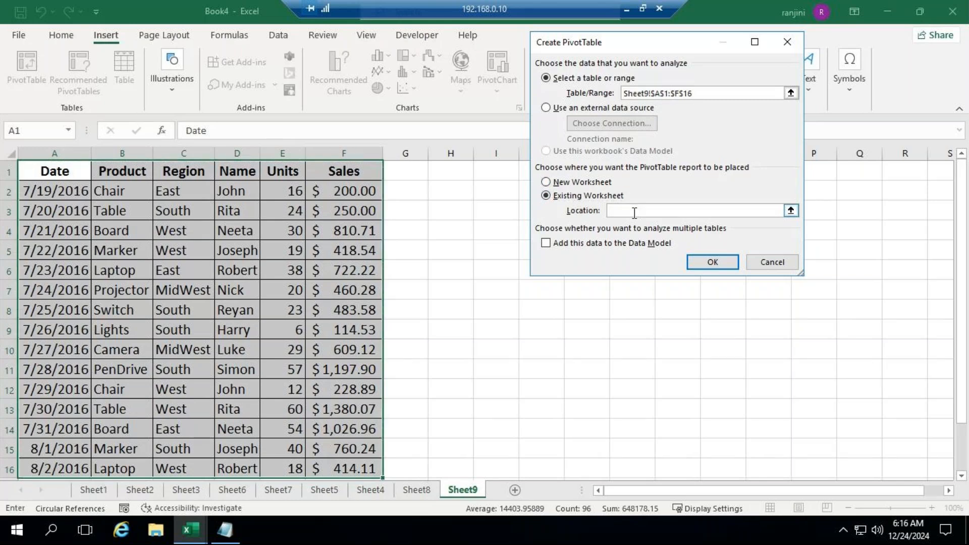
pyautogui.moveTo(635, 49); pyautogui.dragTo(234, 31)
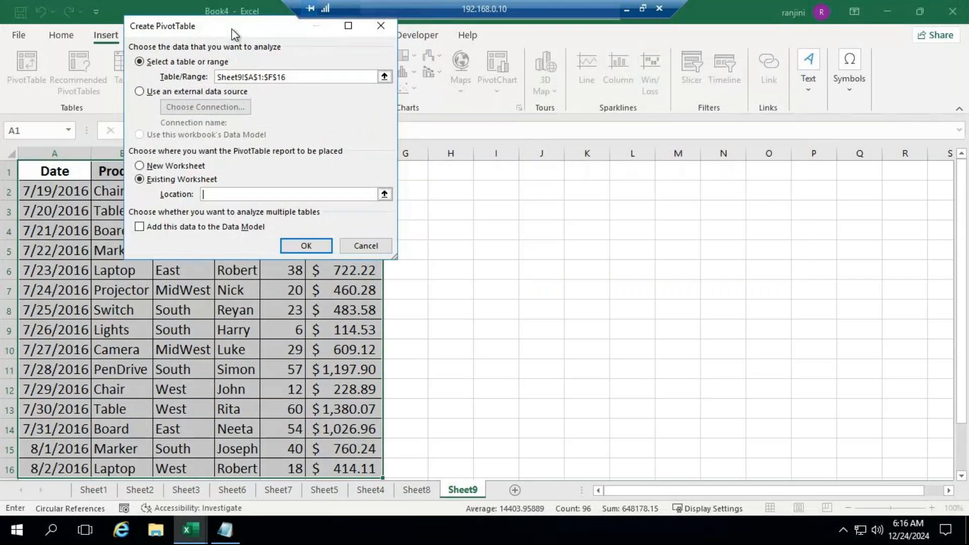
pyautogui.click(447, 172)
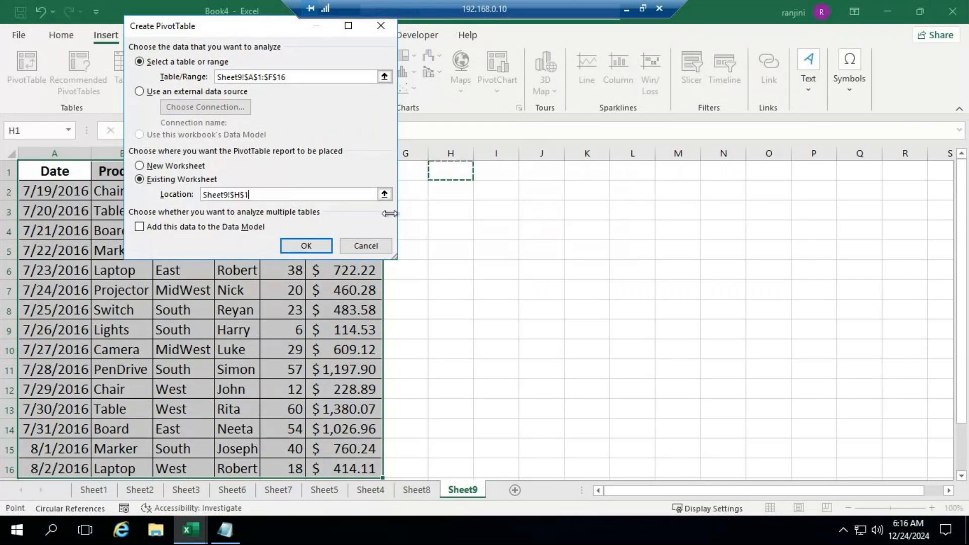
pyautogui.click(326, 250)
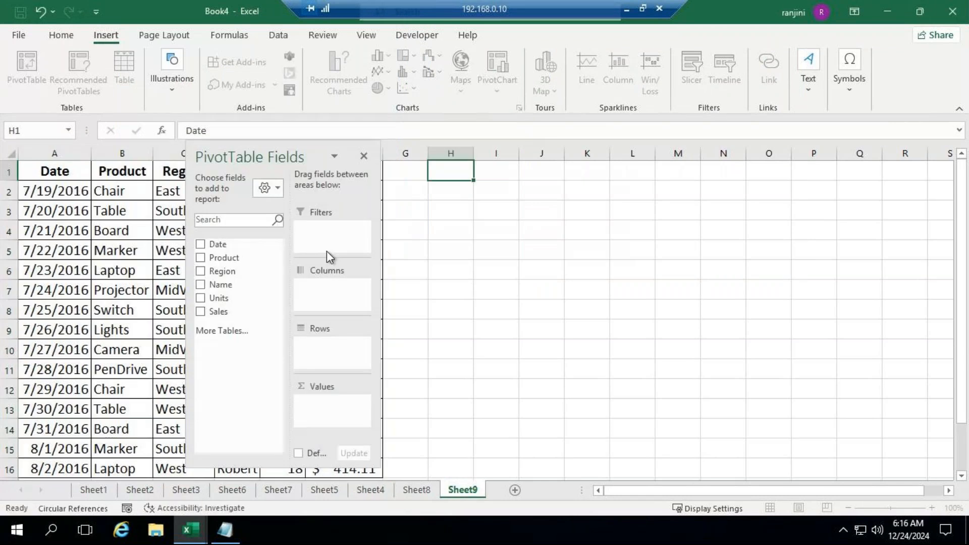
# Move the pivot table field list clear of the data, hide it and show it again
pyautogui.moveTo(361, 165); pyautogui.dragTo(854, 142)
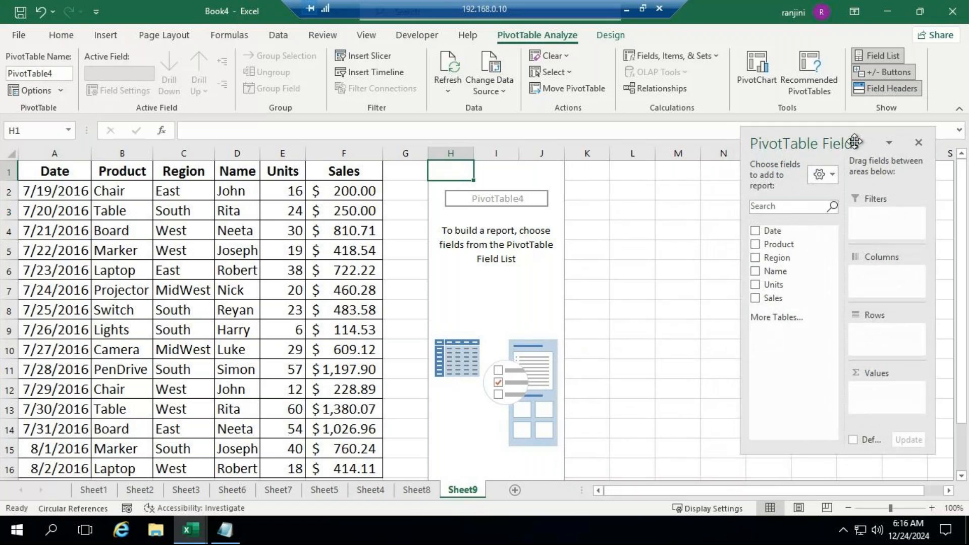
pyautogui.click(880, 57)
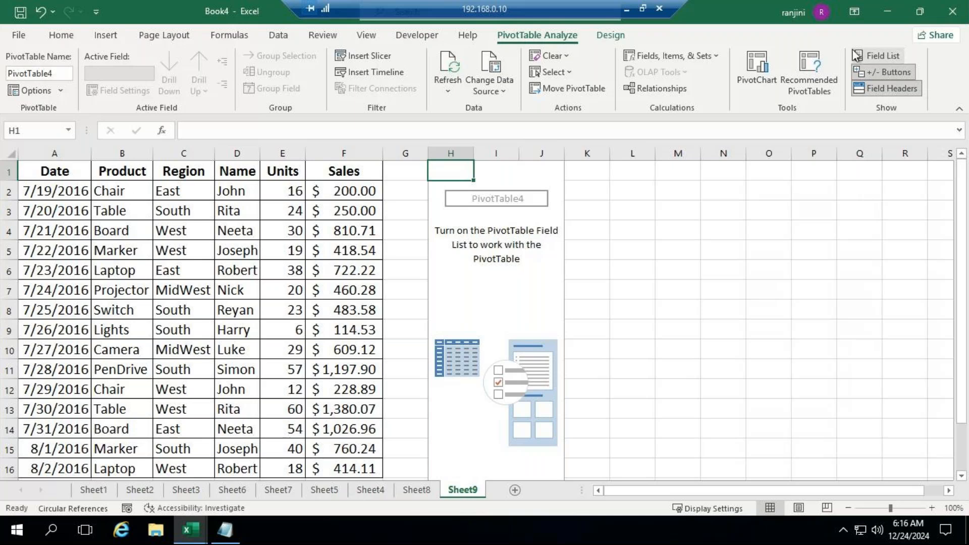
pyautogui.click(879, 57)
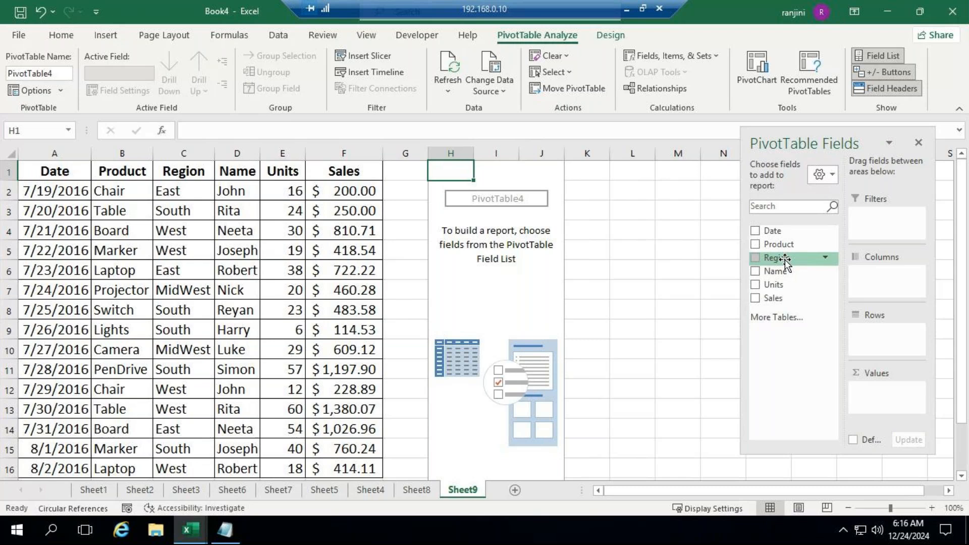
# Add Region and Name as row fields and Sales as the summed value, and review the pivot table down to its Grand Total
pyautogui.moveTo(785, 260); pyautogui.dragTo(883, 334)
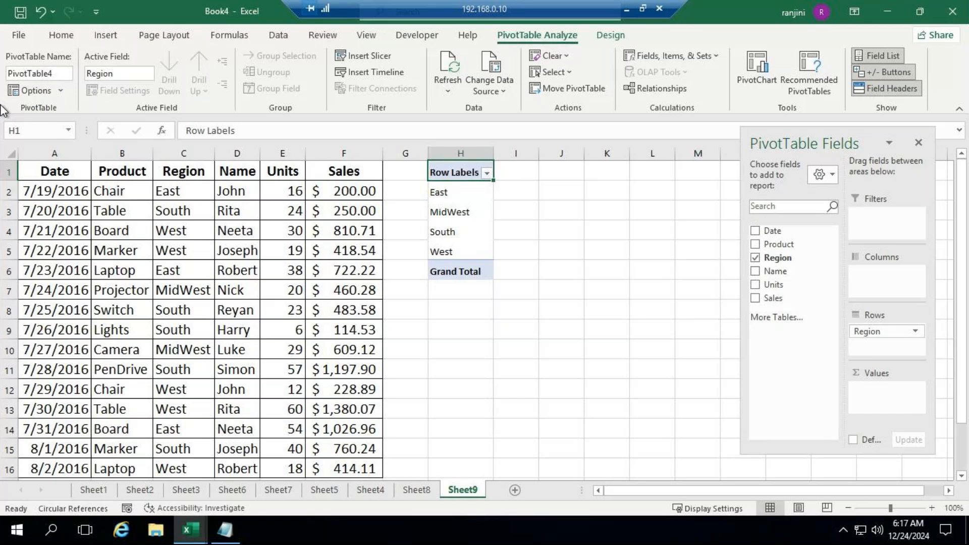
pyautogui.moveTo(776, 271); pyautogui.dragTo(879, 346)
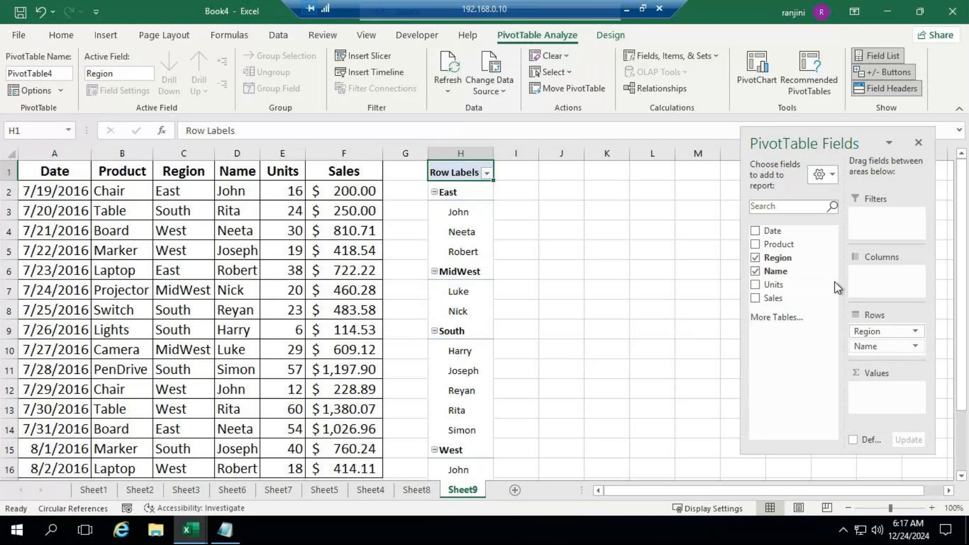
pyautogui.moveTo(785, 298); pyautogui.dragTo(887, 378)
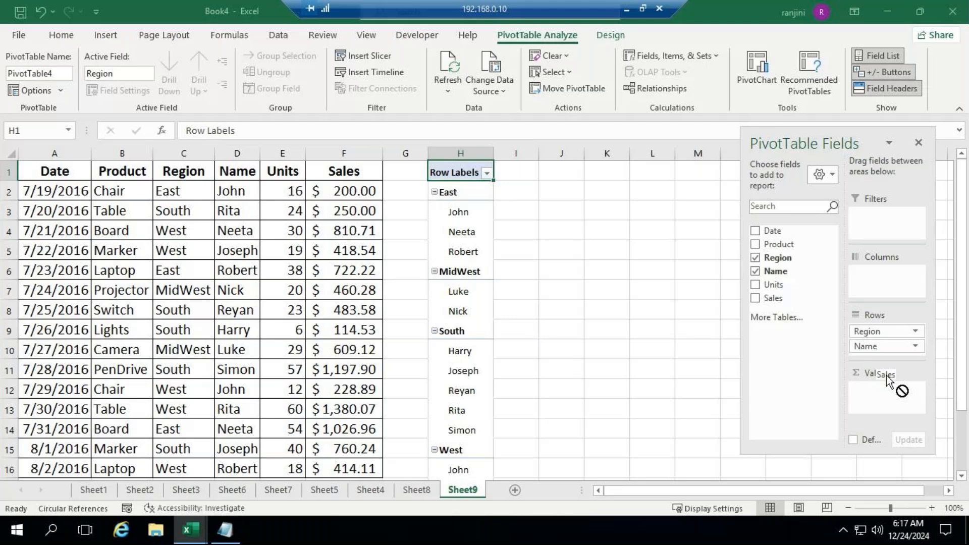
pyautogui.moveTo(888, 380); pyautogui.dragTo(894, 404)
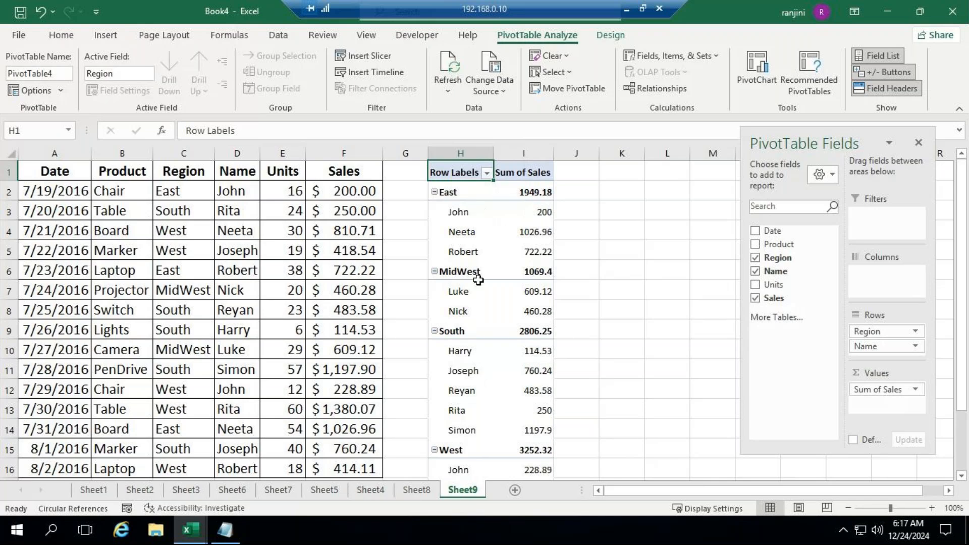
pyautogui.scroll(-1, 622, 313)
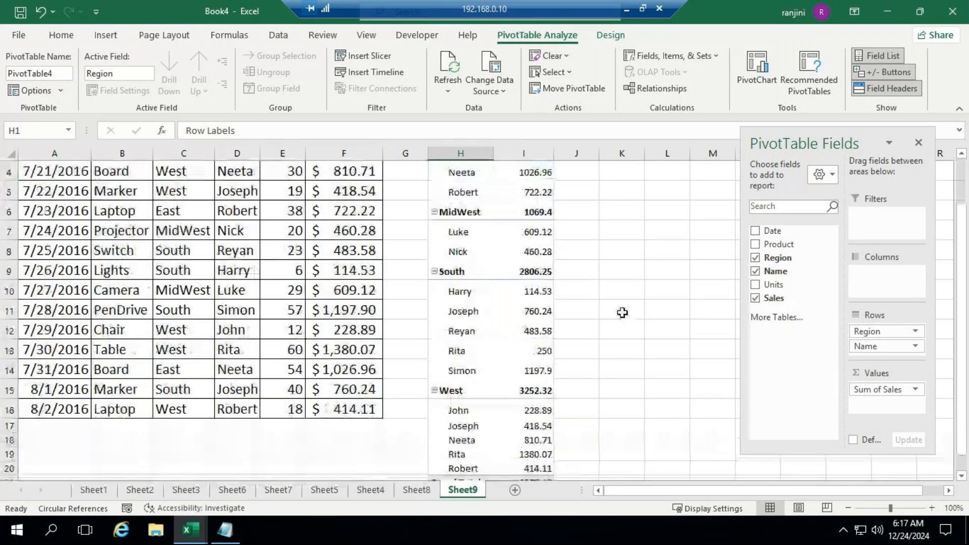
pyautogui.scroll(-1, 622, 313)
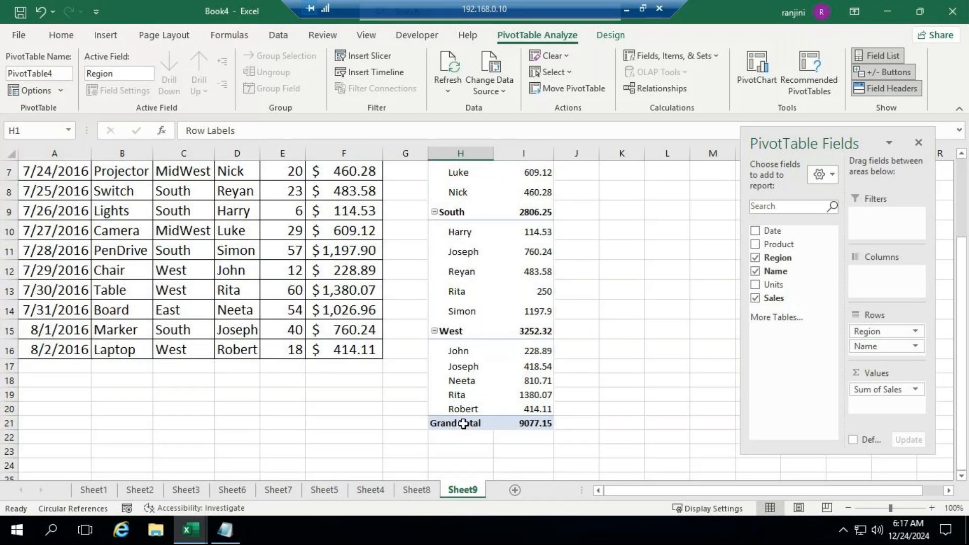
pyautogui.scroll(2, 623, 320)
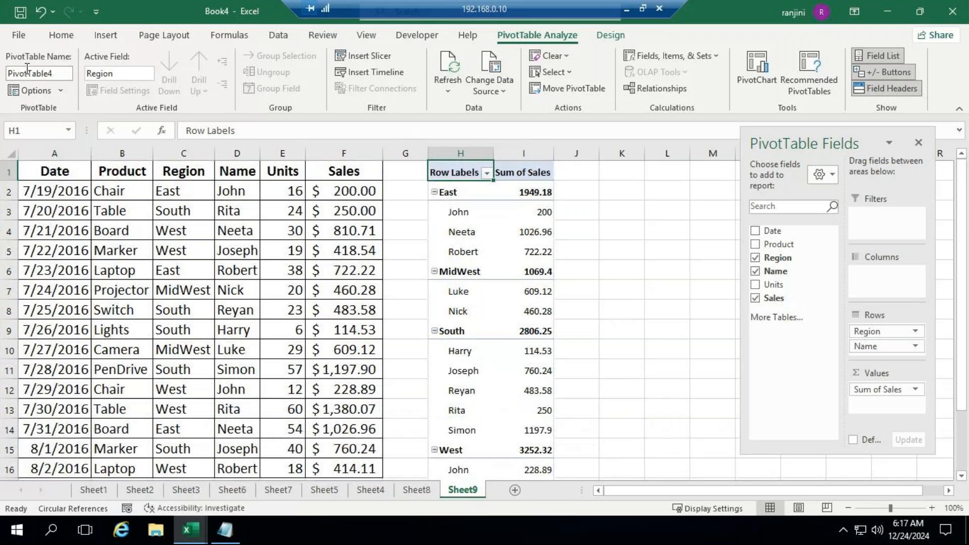
# Change the pivot table's report layout to tabular form
pyautogui.click(606, 42)
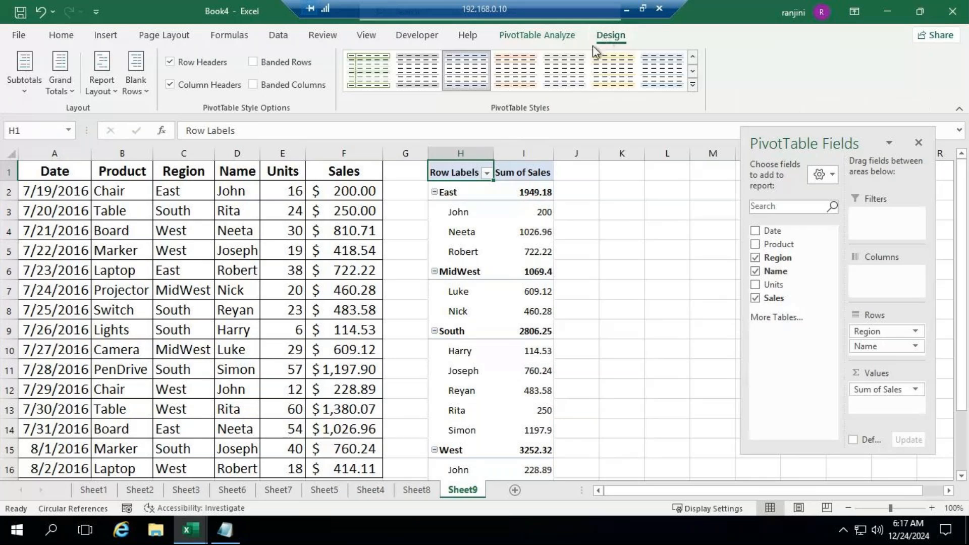
pyautogui.click(68, 88)
pyautogui.click(110, 93)
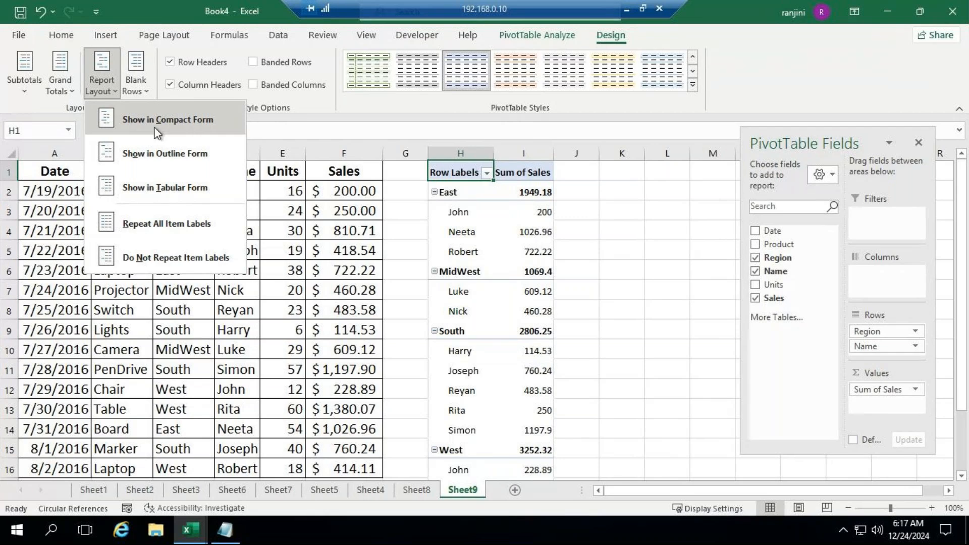
pyautogui.click(159, 187)
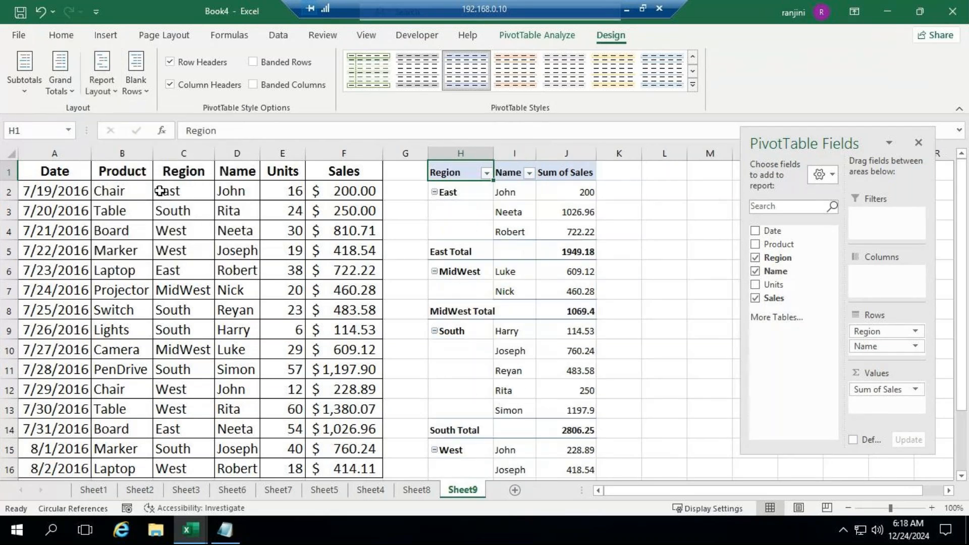
# Show the pivot table in outline form and hide its expand/collapse buttons
pyautogui.click(102, 83)
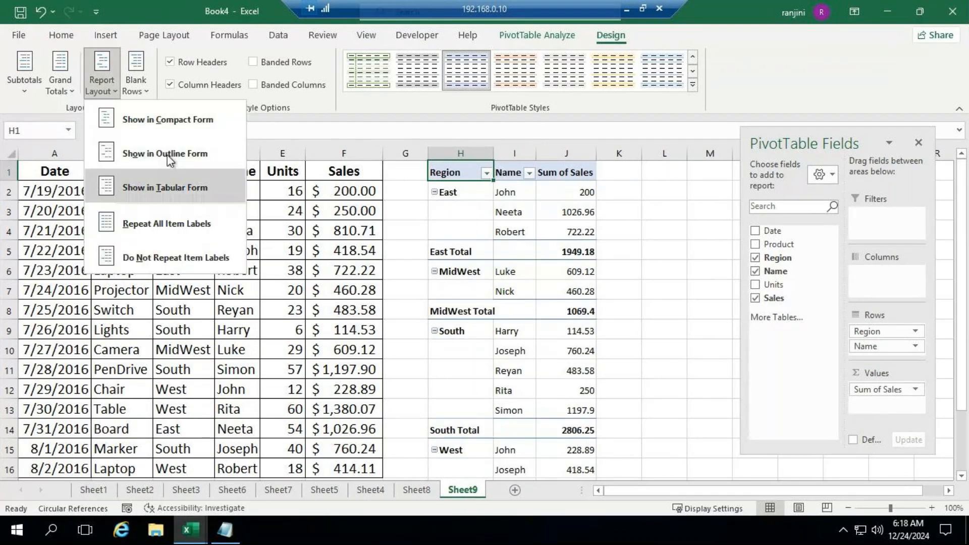
pyautogui.click(168, 149)
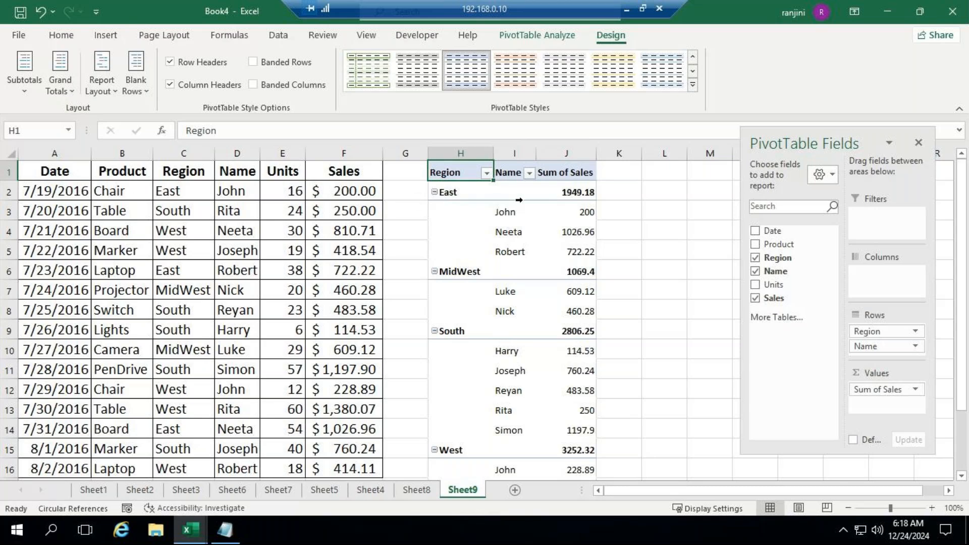
pyautogui.click(550, 36)
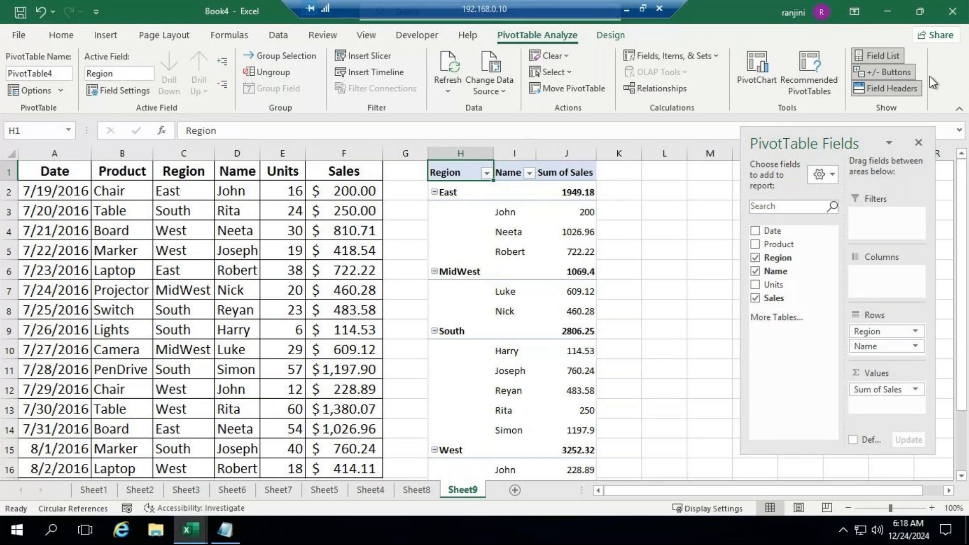
pyautogui.click(870, 72)
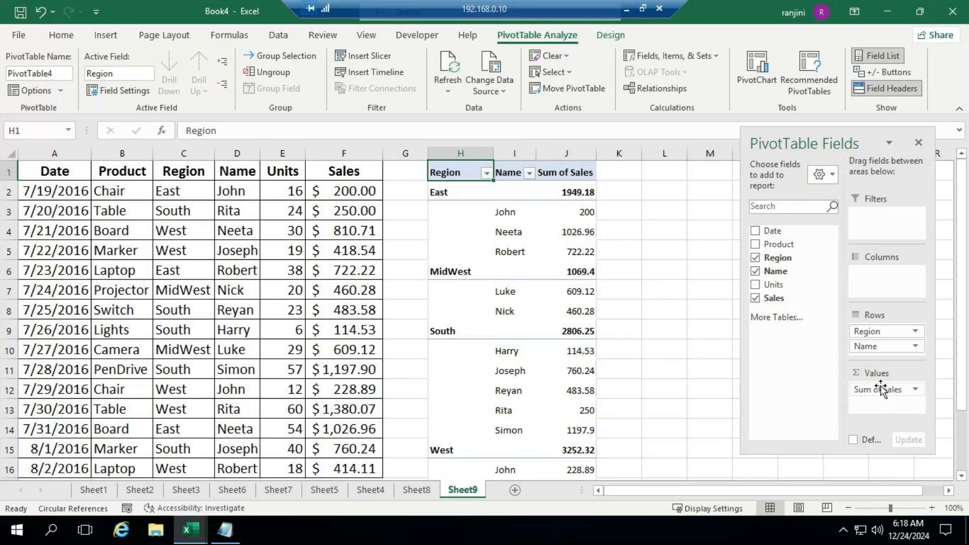
# Format the pivot table's Sum of Sales values as Currency with the $ symbol and 0 decimal places
pyautogui.click(915, 390)
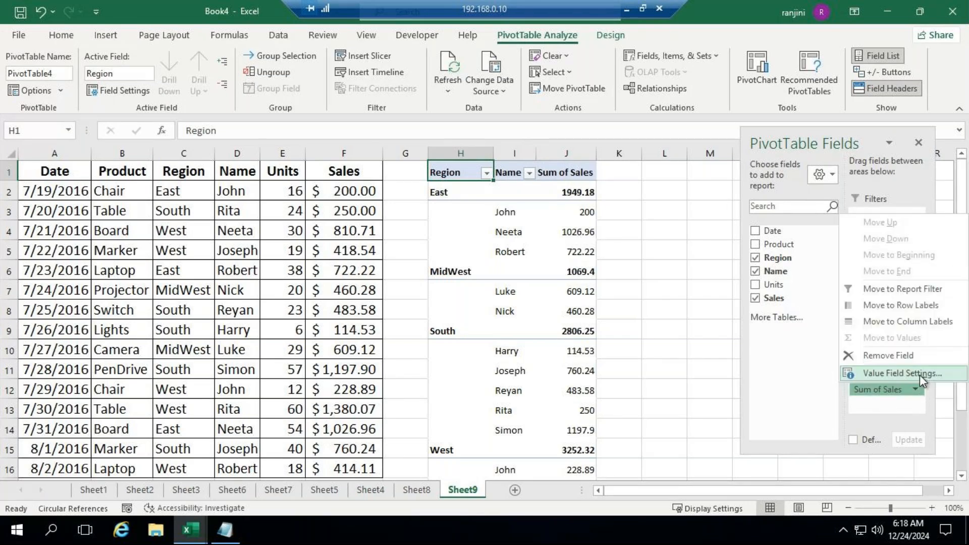
pyautogui.click(920, 374)
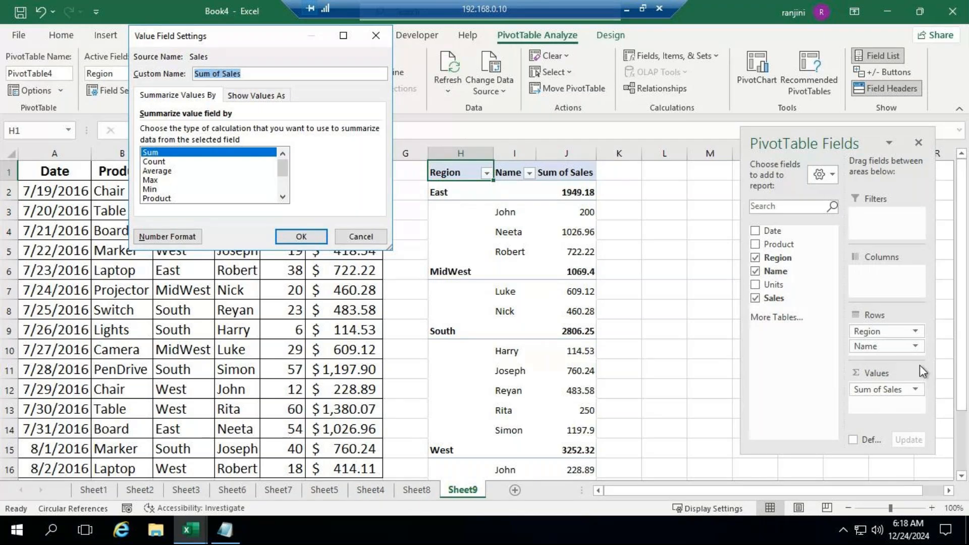
pyautogui.click(168, 237)
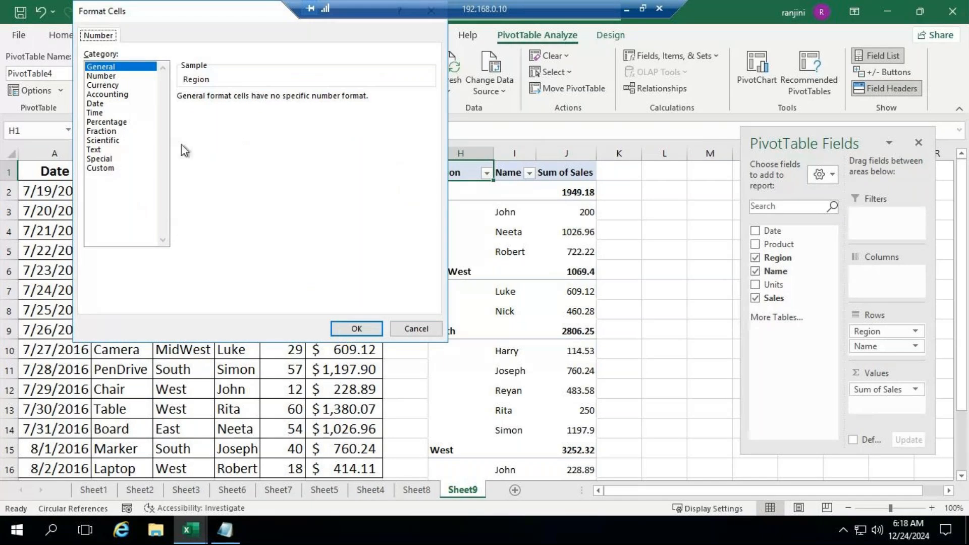
pyautogui.click(96, 87)
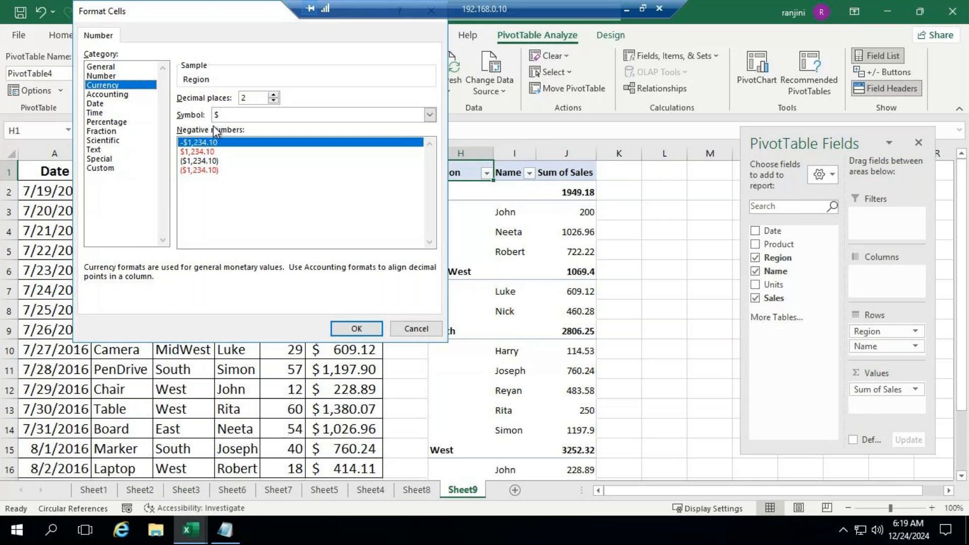
pyautogui.click(274, 101)
pyautogui.click(274, 101)
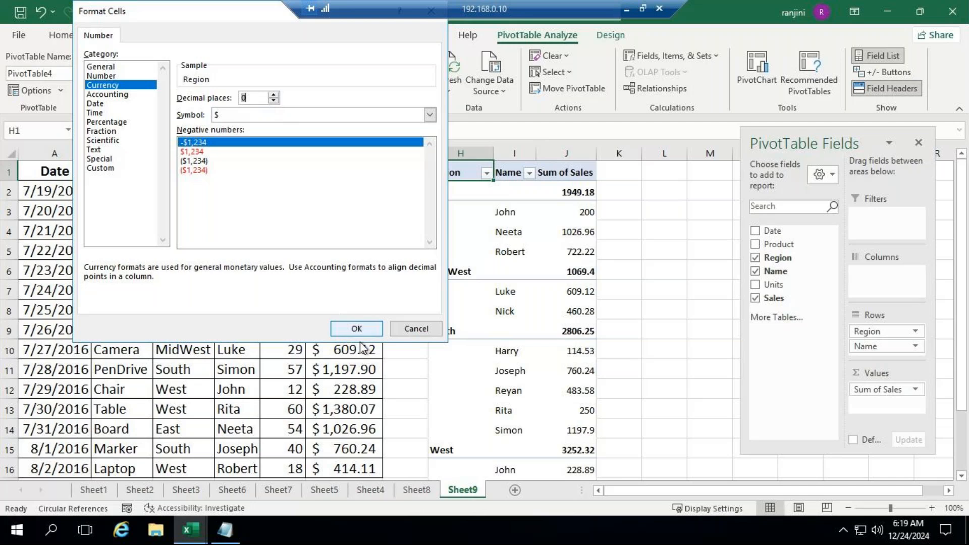
pyautogui.click(371, 331)
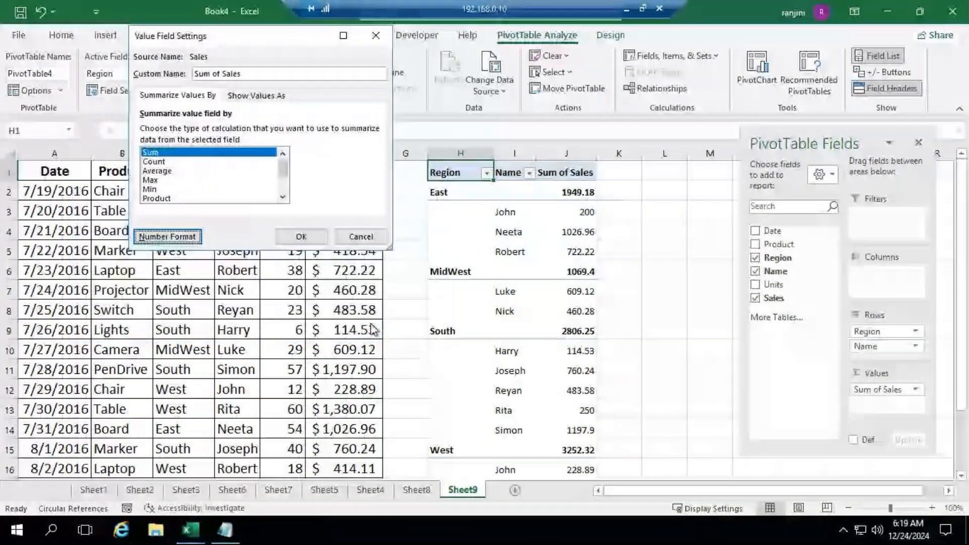
pyautogui.click(297, 237)
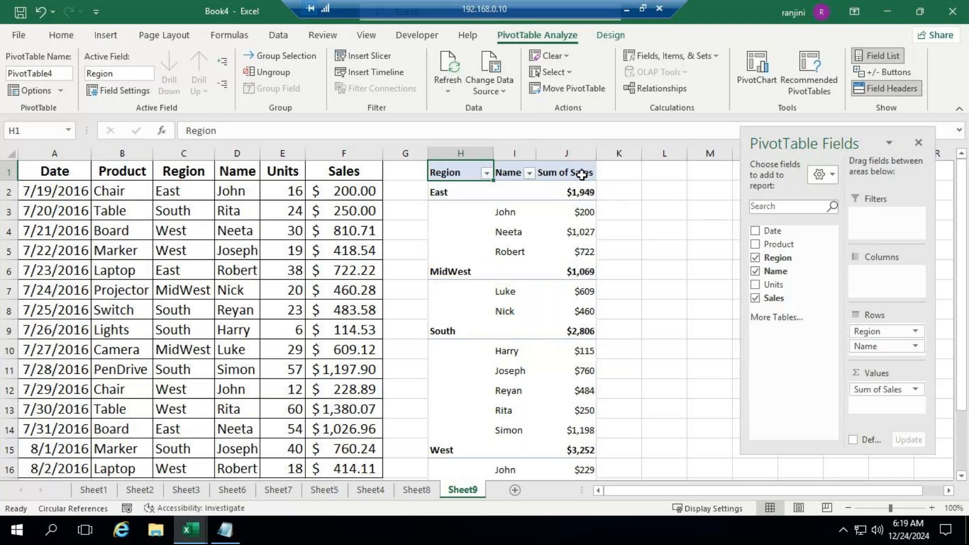
# Rename the pivot table's Sum of Sales value field as Total
pyautogui.click(914, 389)
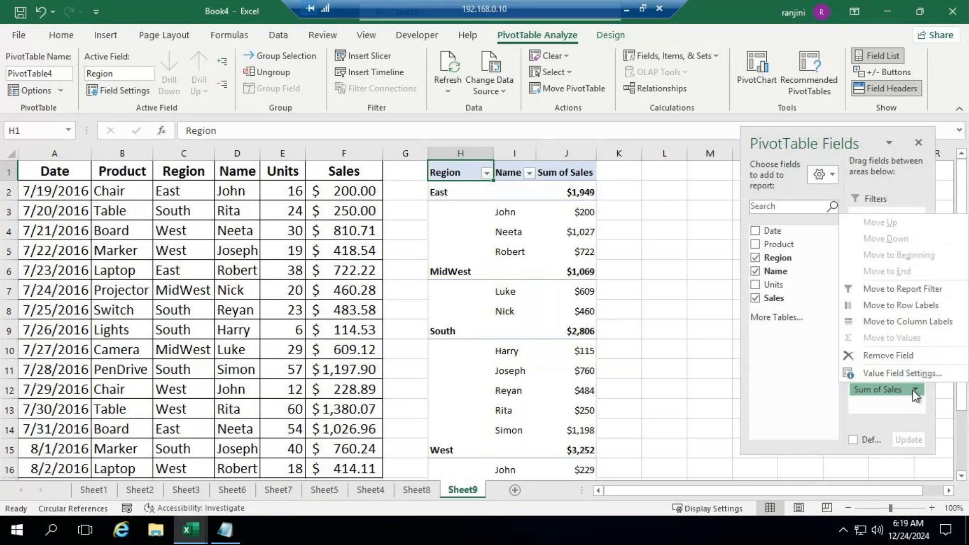
pyautogui.click(907, 373)
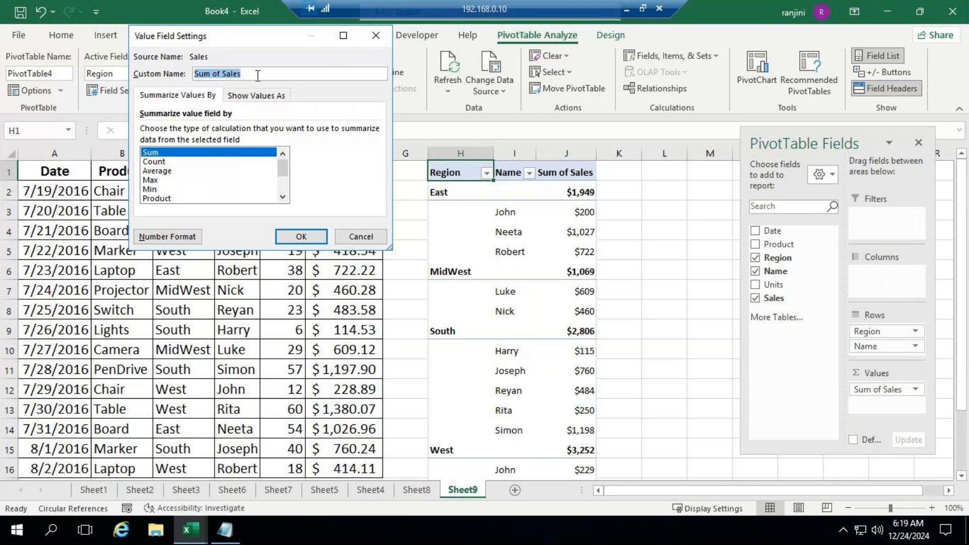
pyautogui.write('To')
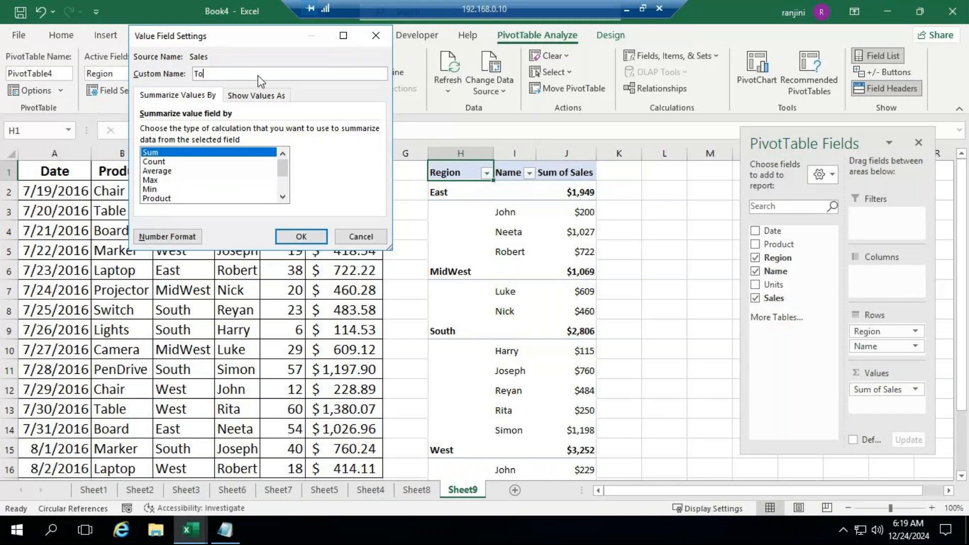
pyautogui.write('tal')
pyautogui.click(292, 237)
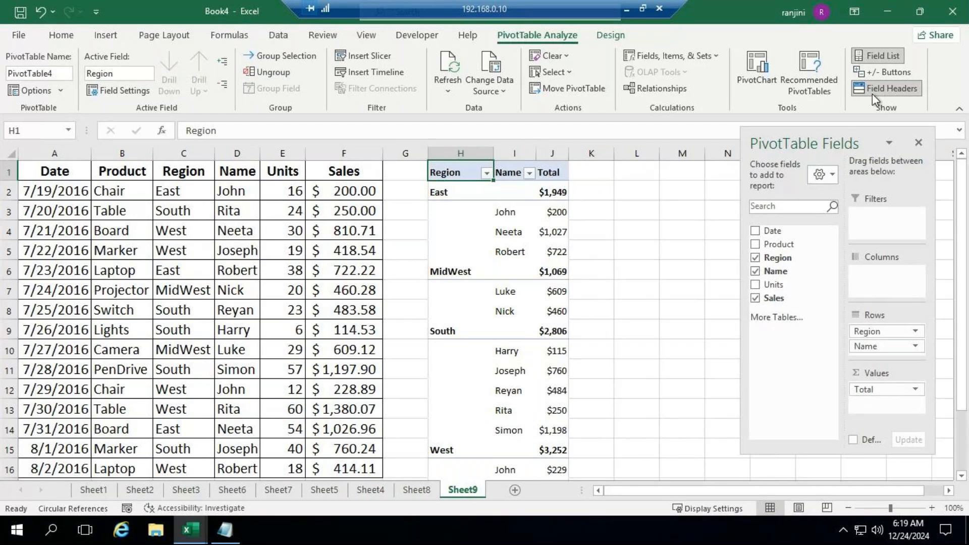
# Show and re-hide the pivot table's expand/collapse buttons, and turn its field headers off and back on
pyautogui.click(874, 70)
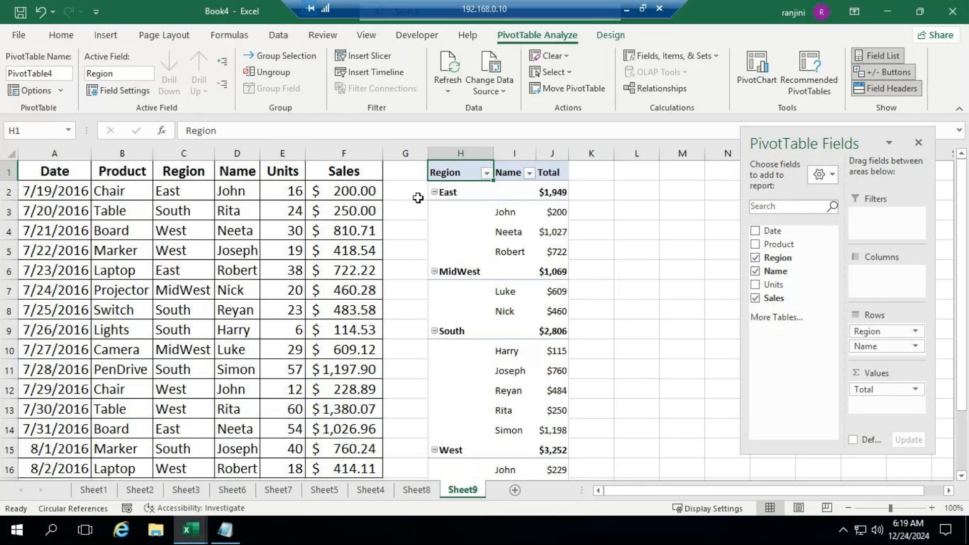
pyautogui.click(888, 73)
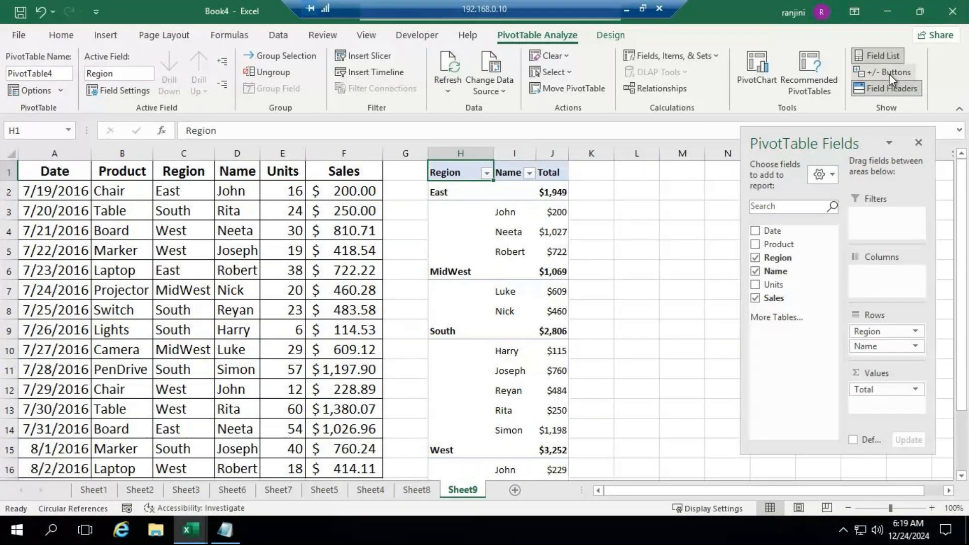
pyautogui.click(891, 85)
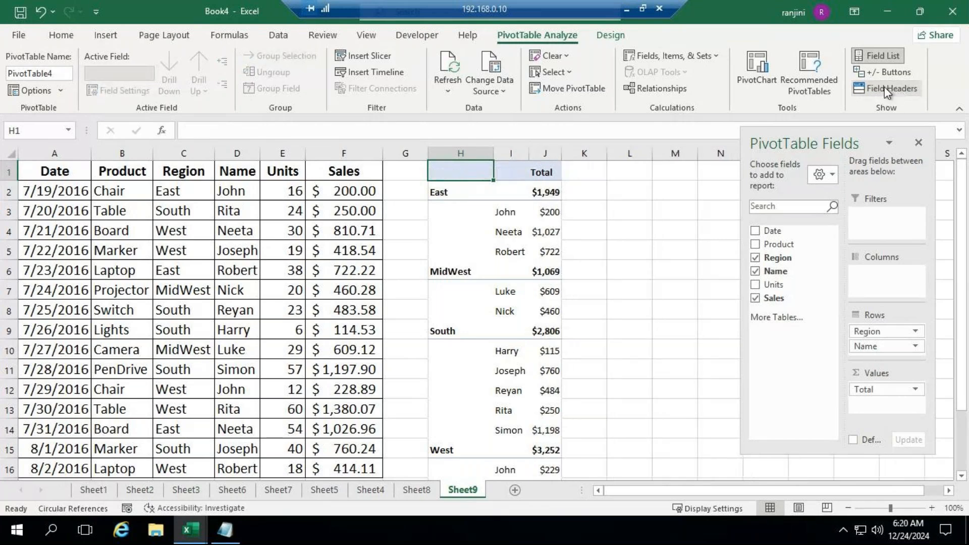
pyautogui.click(884, 91)
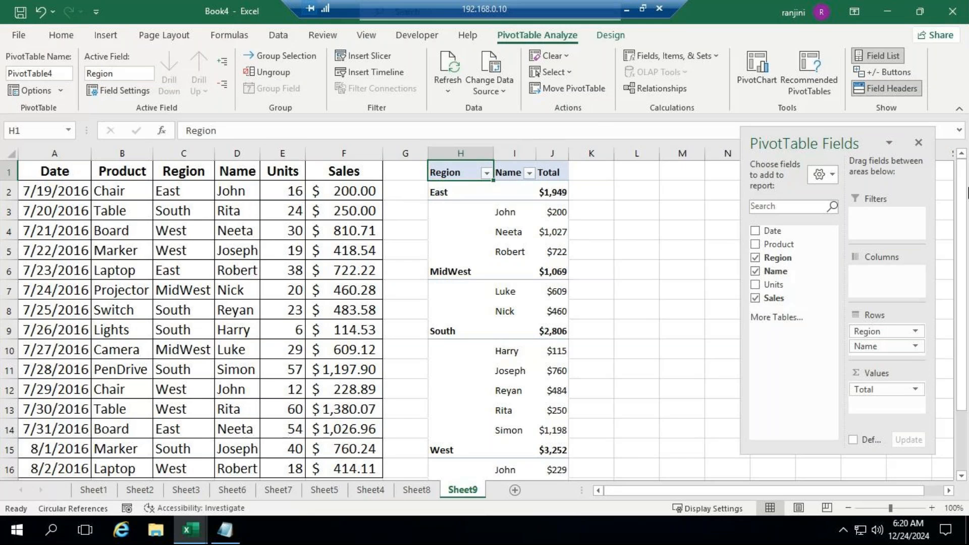
# Apply the gray Medium pivot table style with a black header row
pyautogui.click(610, 35)
pyautogui.click(483, 78)
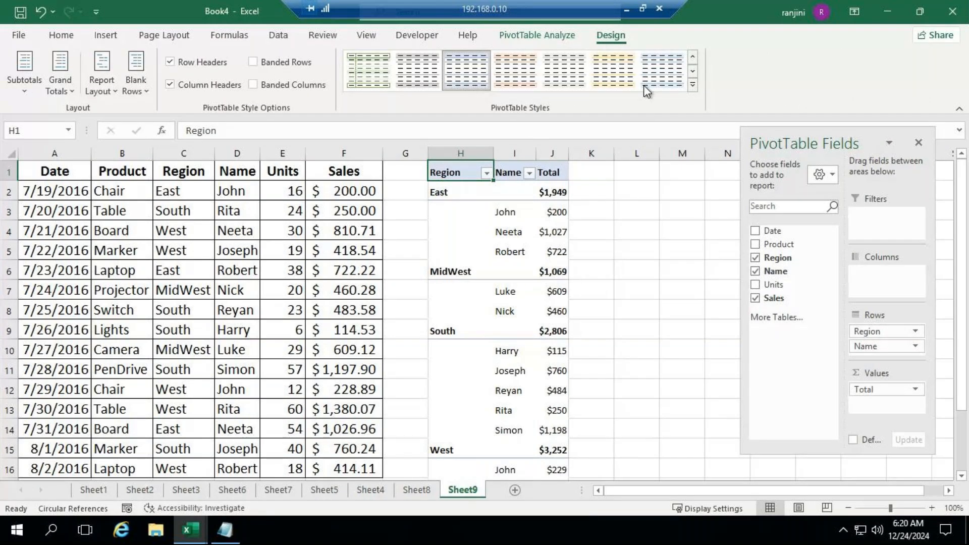
pyautogui.click(693, 87)
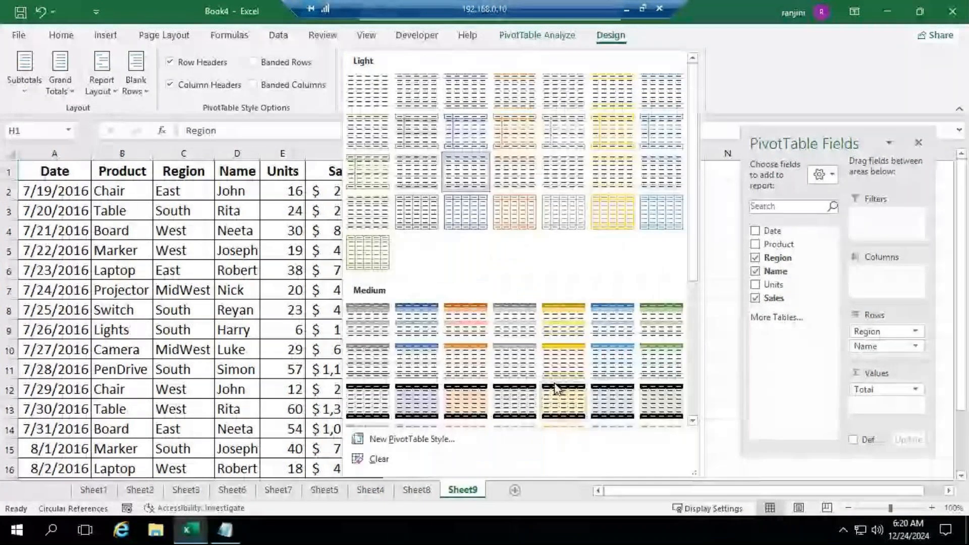
pyautogui.click(514, 402)
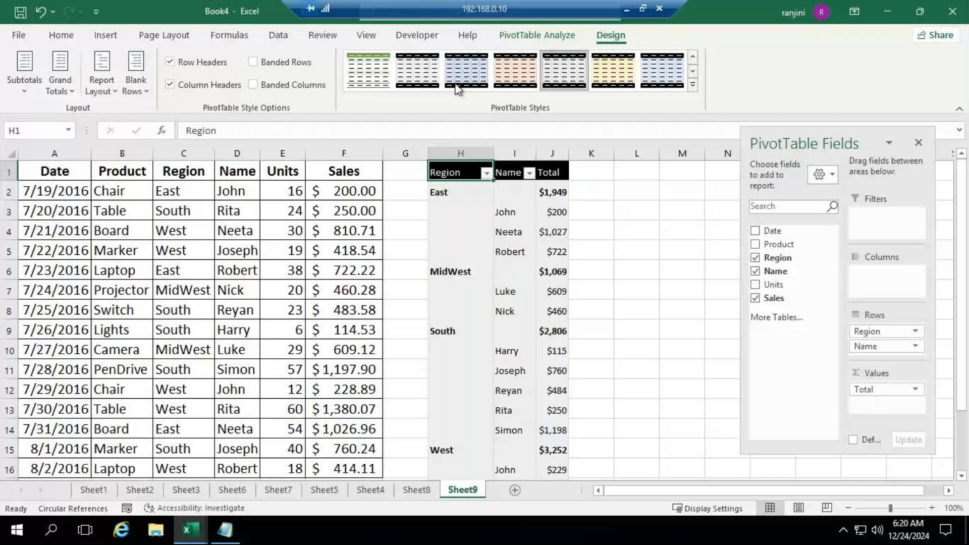
# Set the pivot table's report layout to tabular form and minimize the remote desktop session to return to GoTo Meeting
pyautogui.click(102, 81)
pyautogui.click(148, 118)
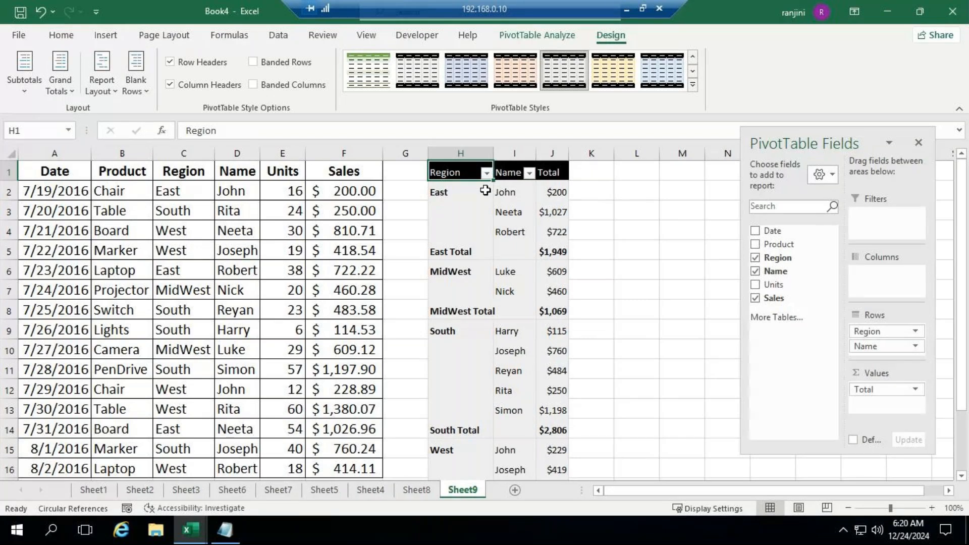
pyautogui.moveTo(556, 252)
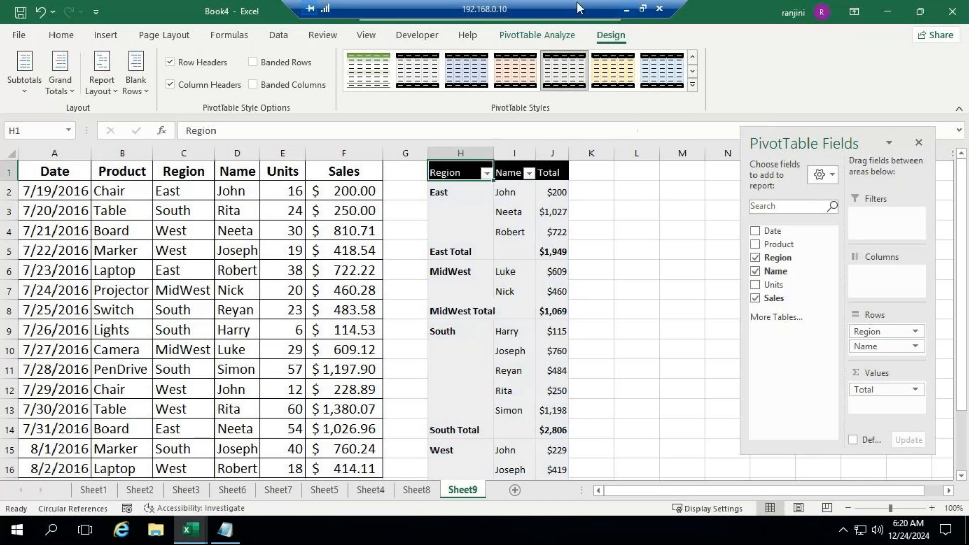
pyautogui.click(626, 9)
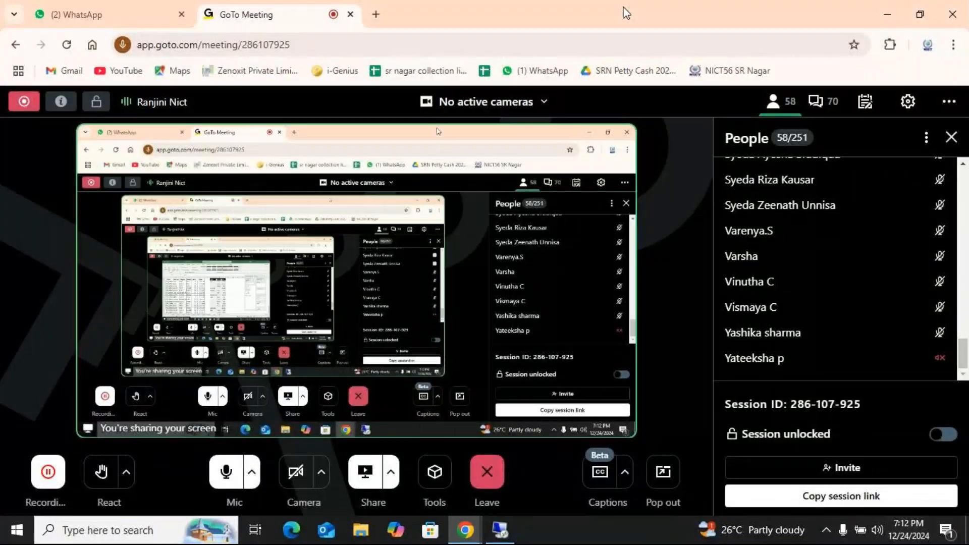
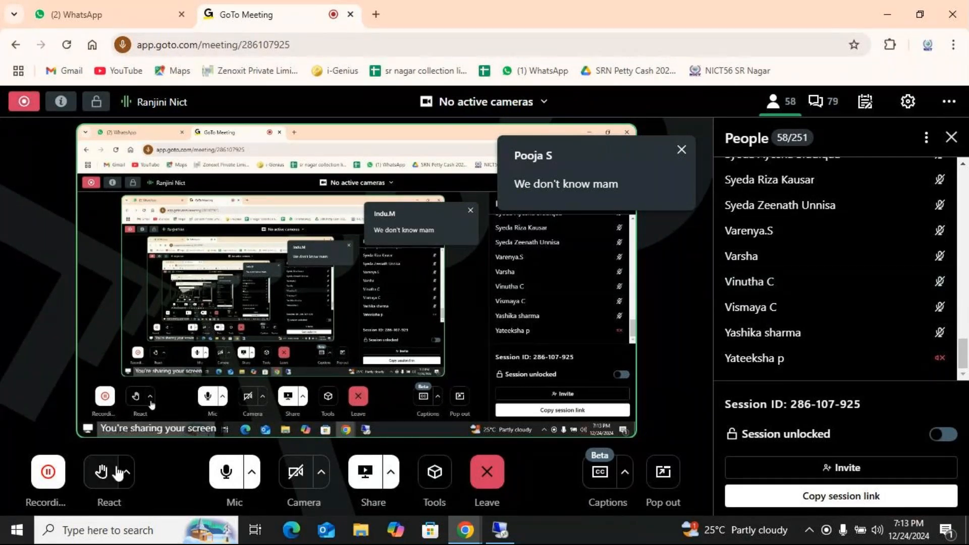
# Switch back to the remote Excel session and copy the sales table A1:F16 on Sheet9
pyautogui.moveTo(500, 536)
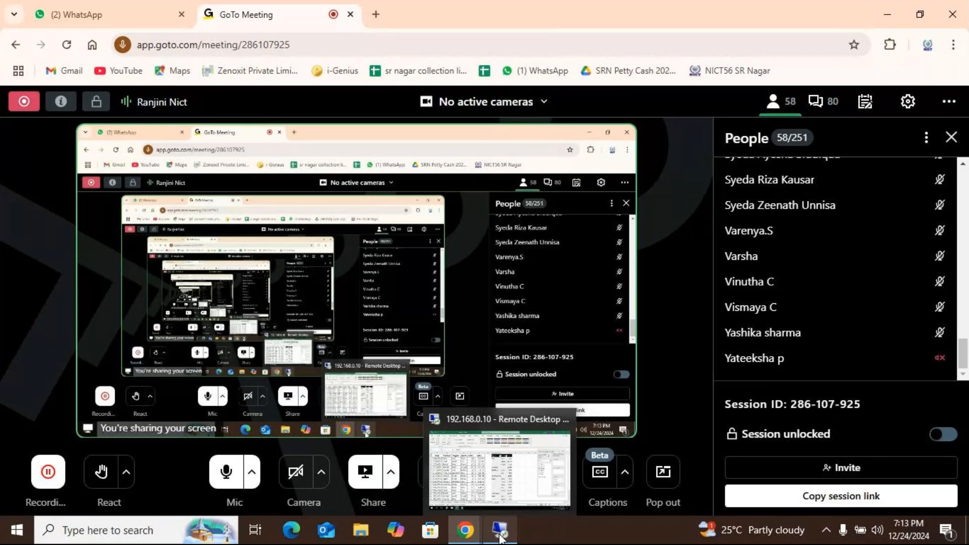
pyautogui.click(542, 509)
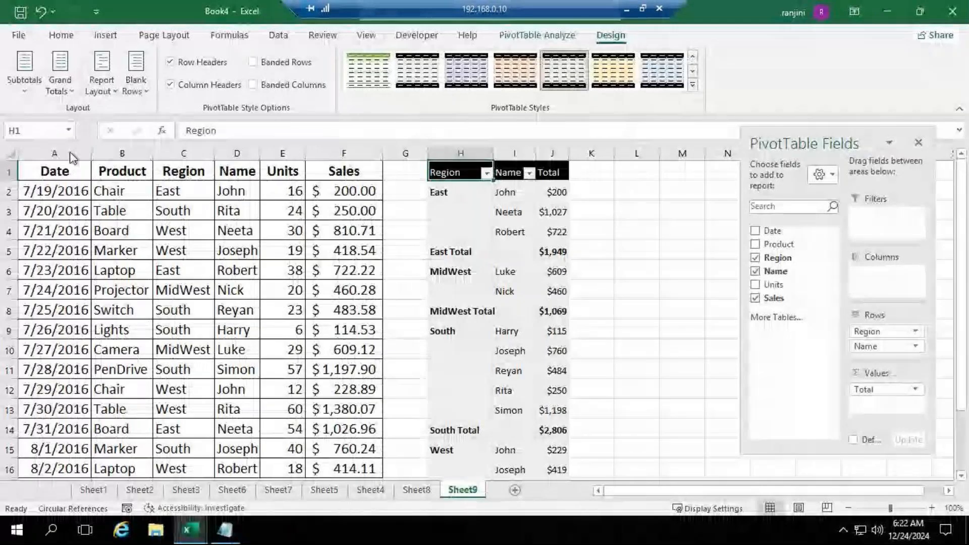
pyautogui.click(71, 167)
pyautogui.moveTo(54, 171); pyautogui.dragTo(368, 404)
pyautogui.hotkey('ctrl', 'c')
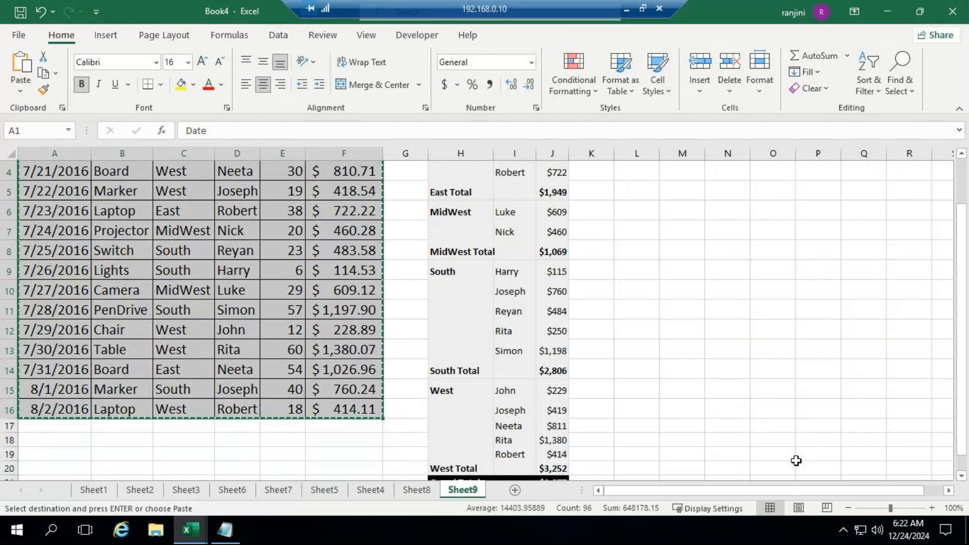
# Paste the copied sales table into a new worksheet and autofit its column widths
pyautogui.click(514, 490)
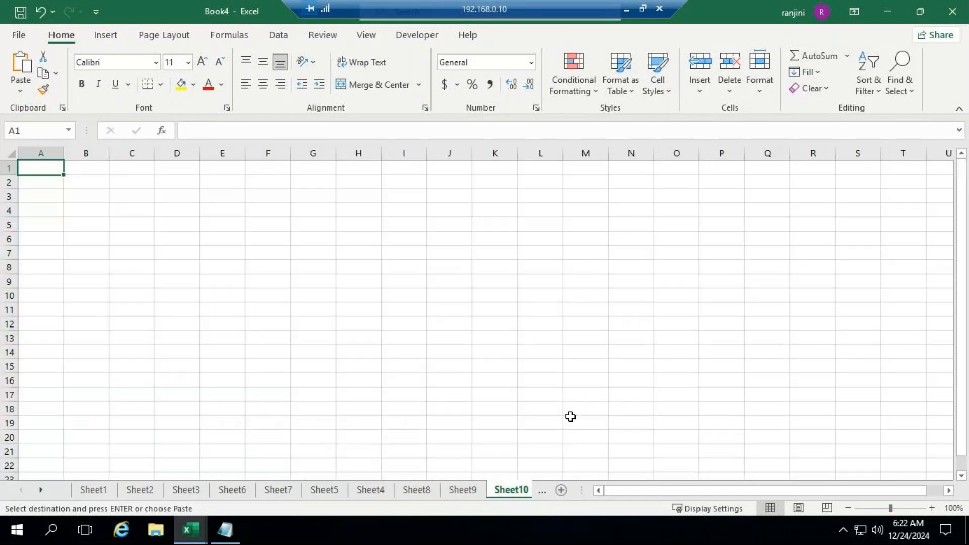
pyautogui.hotkey('ctrl', 'v')
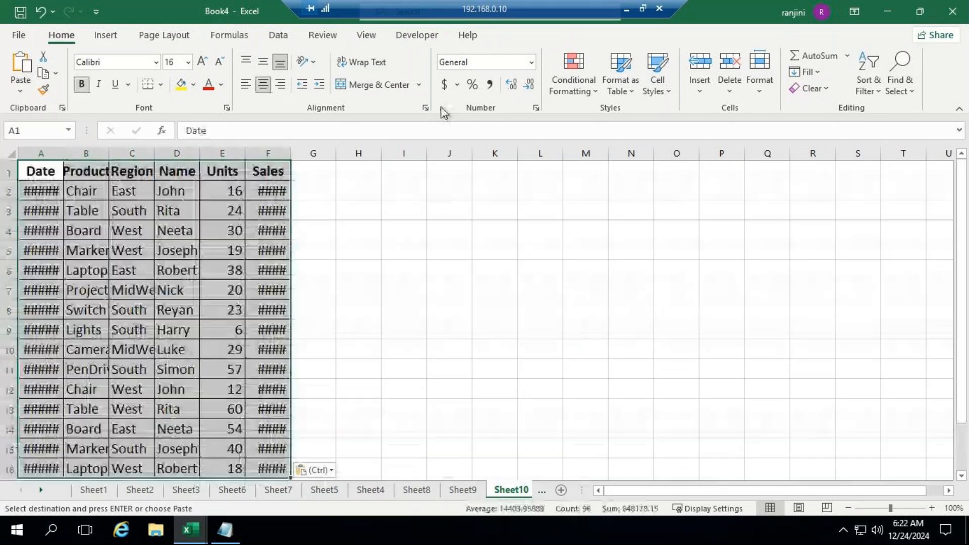
pyautogui.click(760, 84)
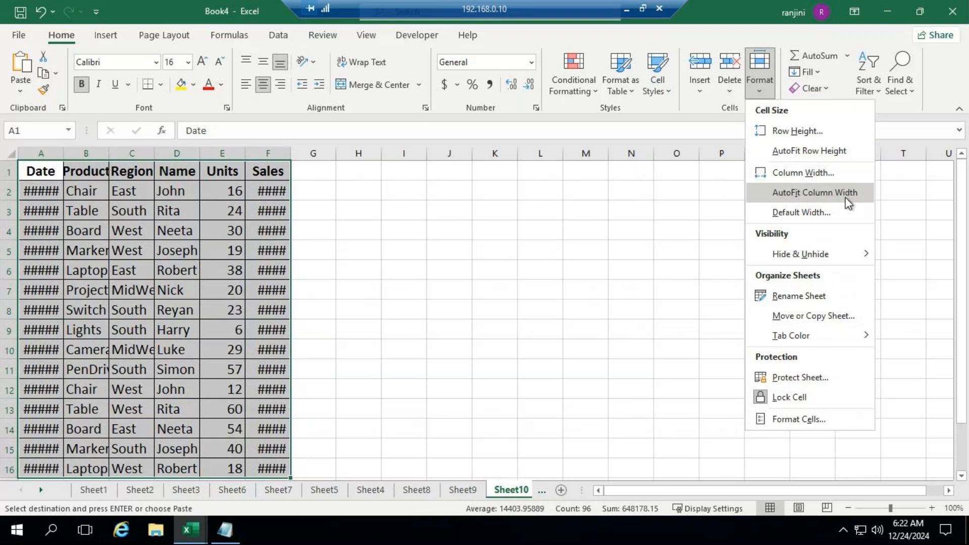
pyautogui.click(848, 202)
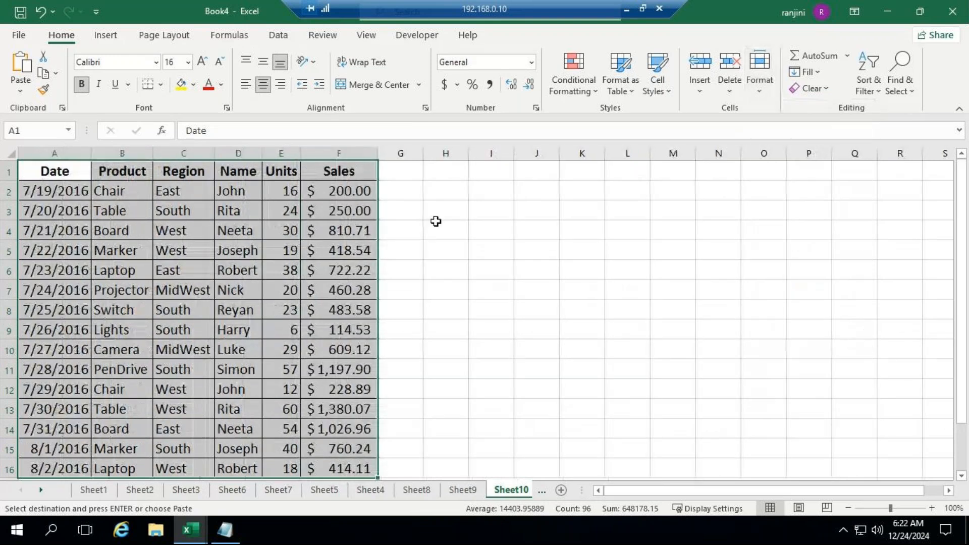
# Enter the heading Row Labels in I1 and East in I2, and autofit column I
pyautogui.click(479, 175)
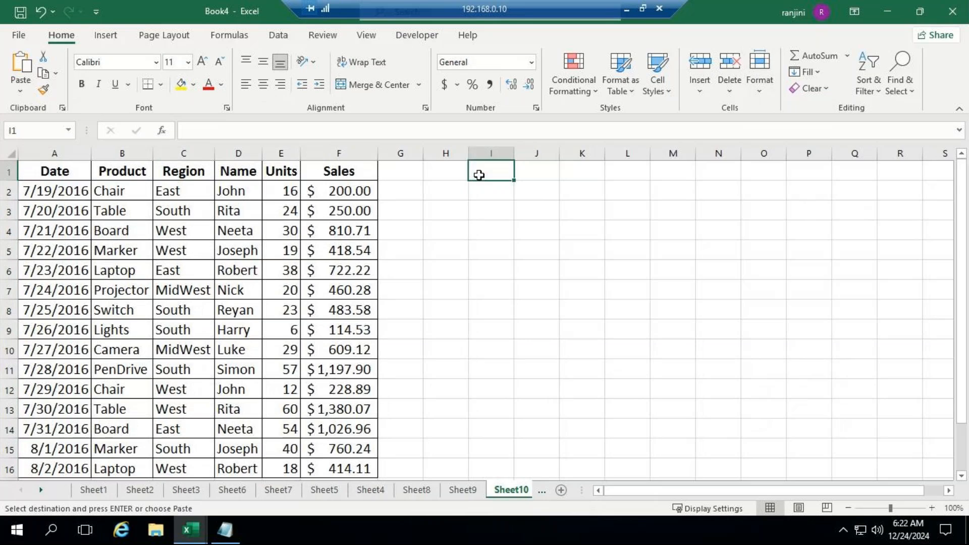
pyautogui.doubleClick(479, 174)
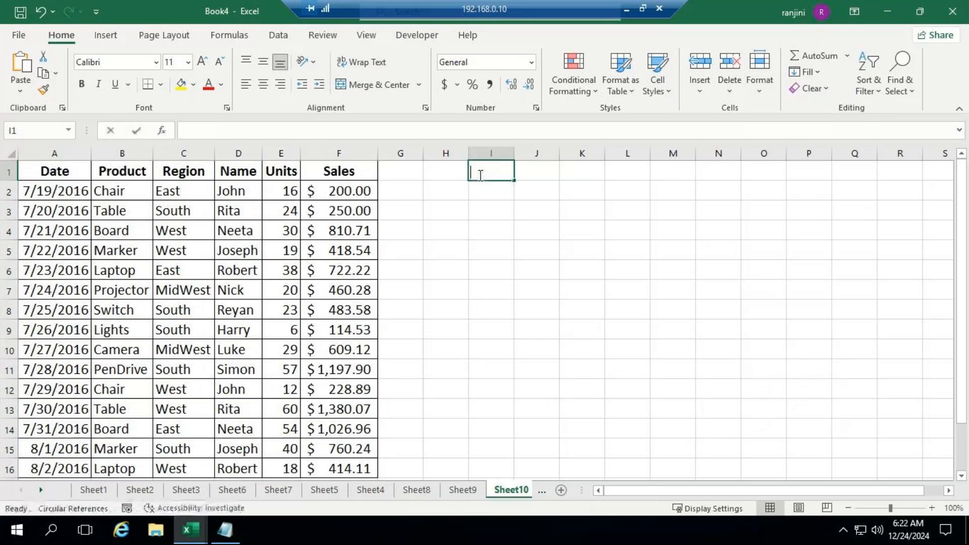
pyautogui.write('Row')
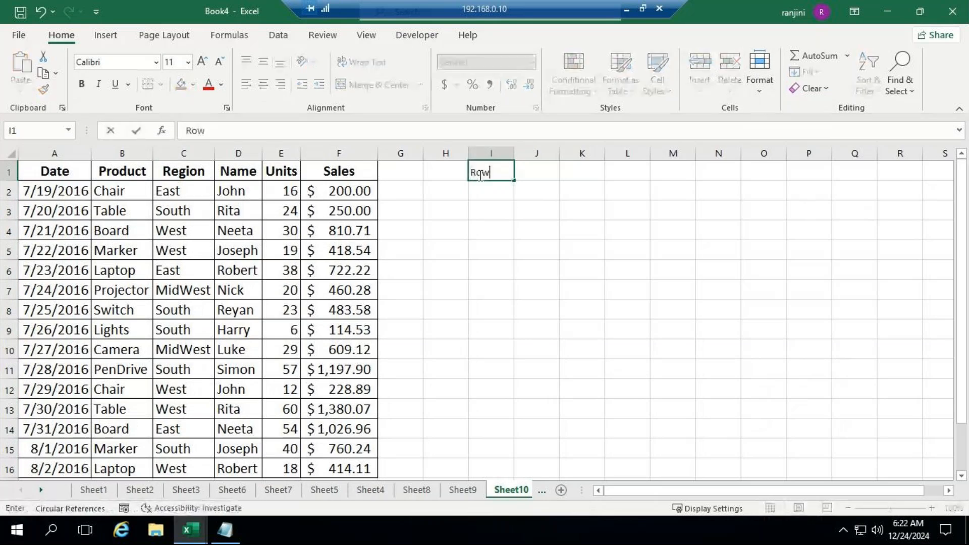
pyautogui.write(' Labels')
pyautogui.hotkey('ctrl', 'Return')
pyautogui.press('Return')
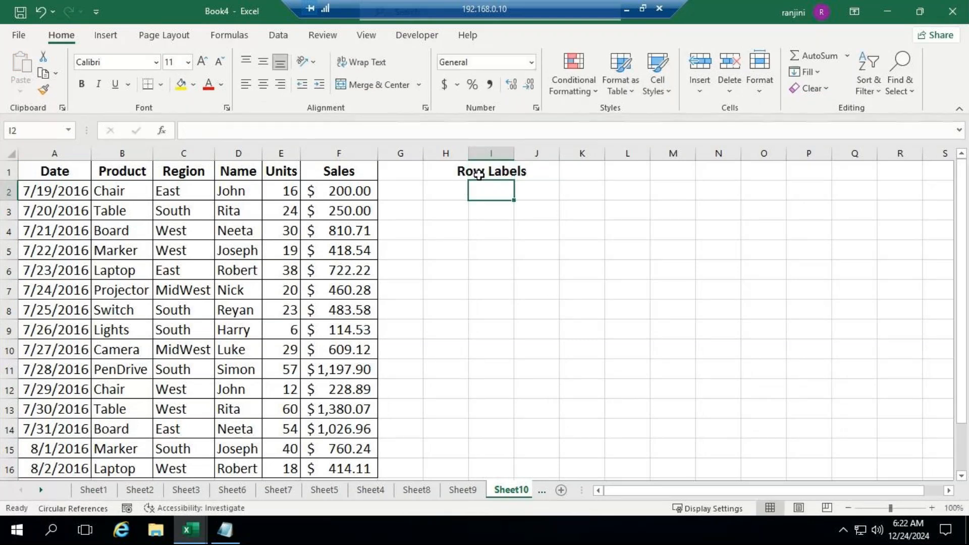
pyautogui.write('Esa')
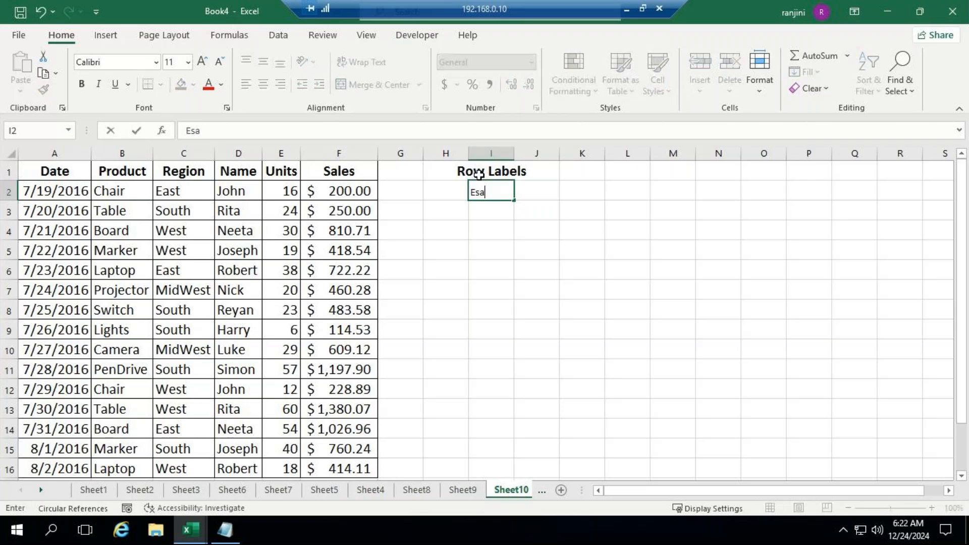
pyautogui.press('BackSpace')
pyautogui.press('BackSpace')
pyautogui.write('ast')
pyautogui.doubleClick(516, 153)
# Enter the headings Count, Max, Min and Average in cells J1 to M1
pyautogui.click(569, 171)
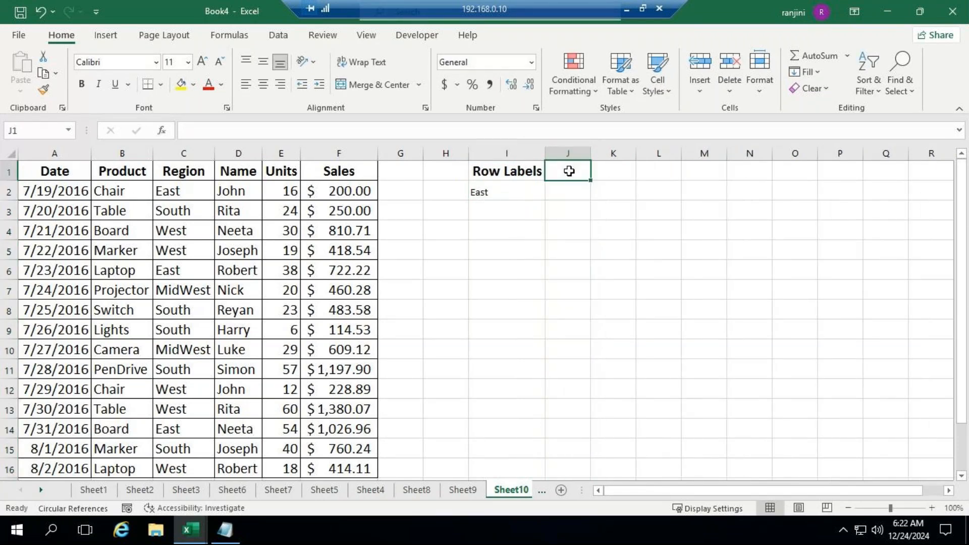
pyautogui.write('Count')
pyautogui.press('Tab')
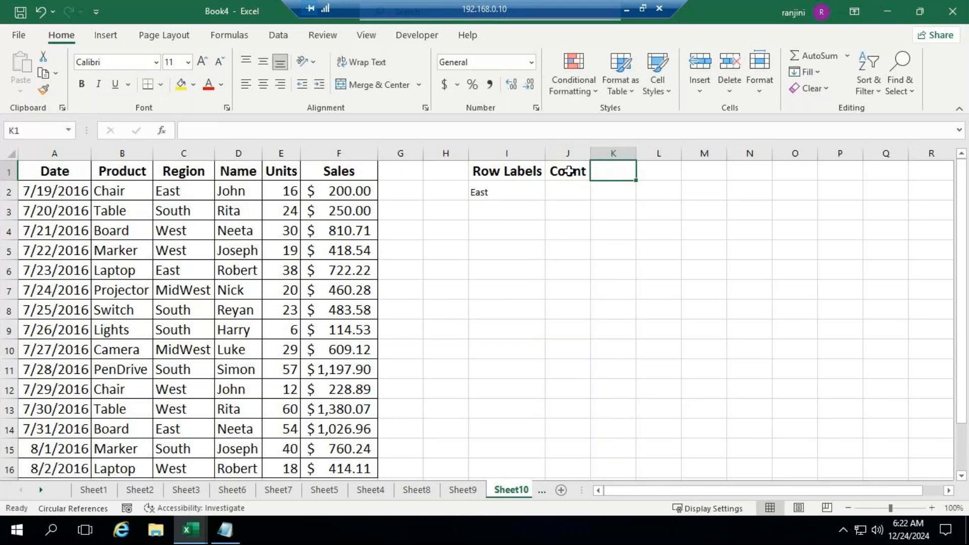
pyautogui.write('Max')
pyautogui.press('Tab')
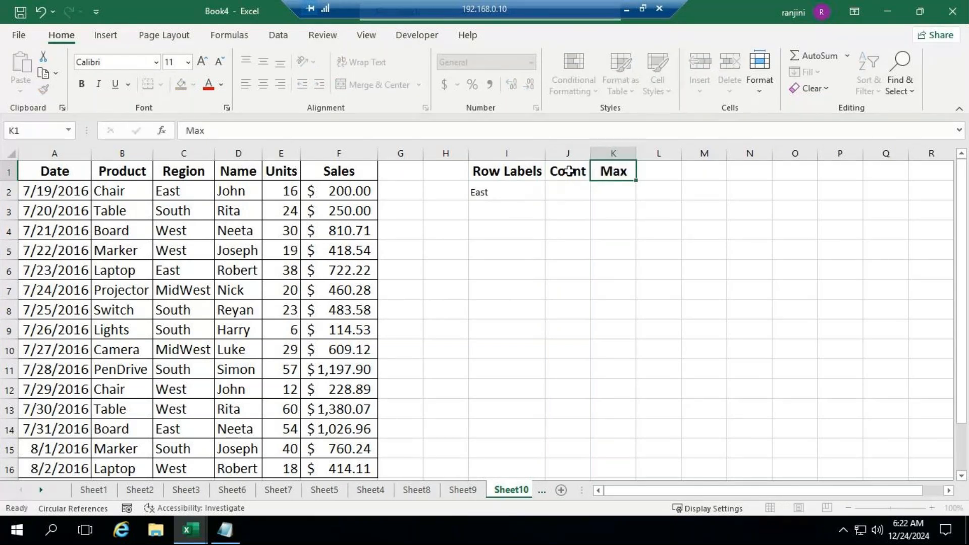
pyautogui.write('Min')
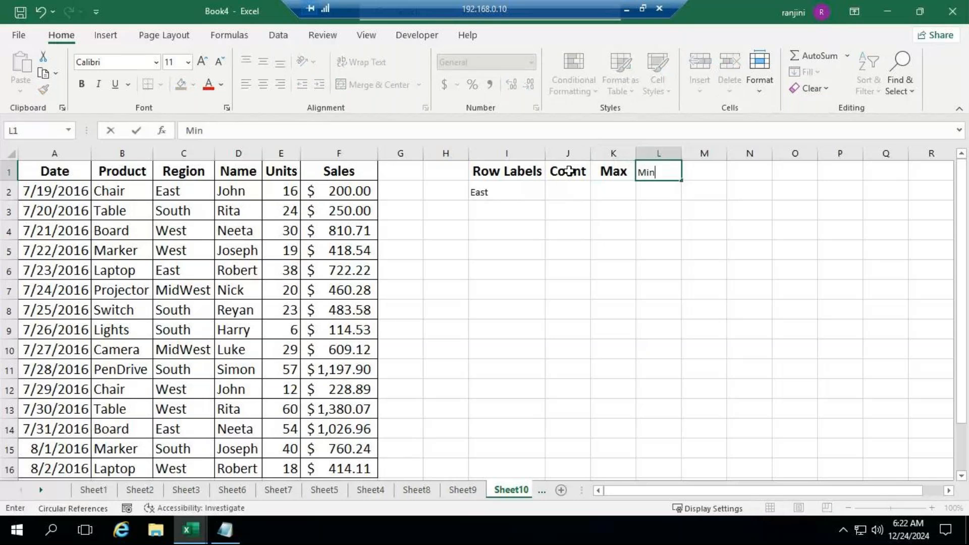
pyautogui.press('Tab')
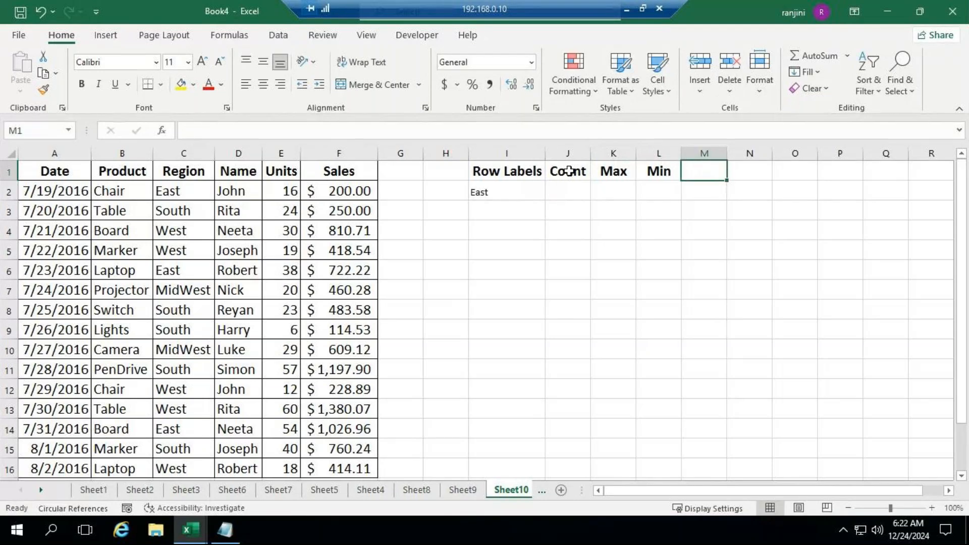
pyautogui.write('Average')
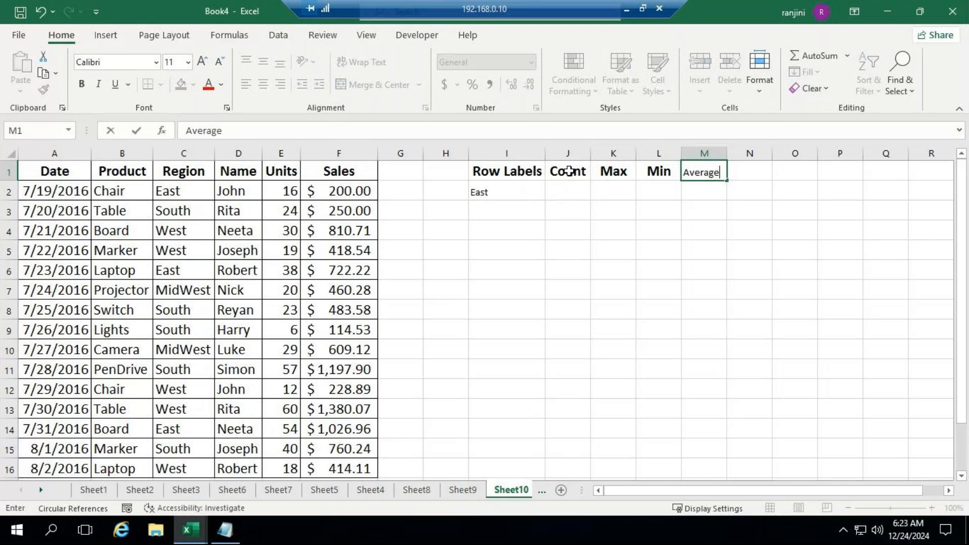
# Autofit the Min column and widen the Average column to fit its heading
pyautogui.click(569, 211)
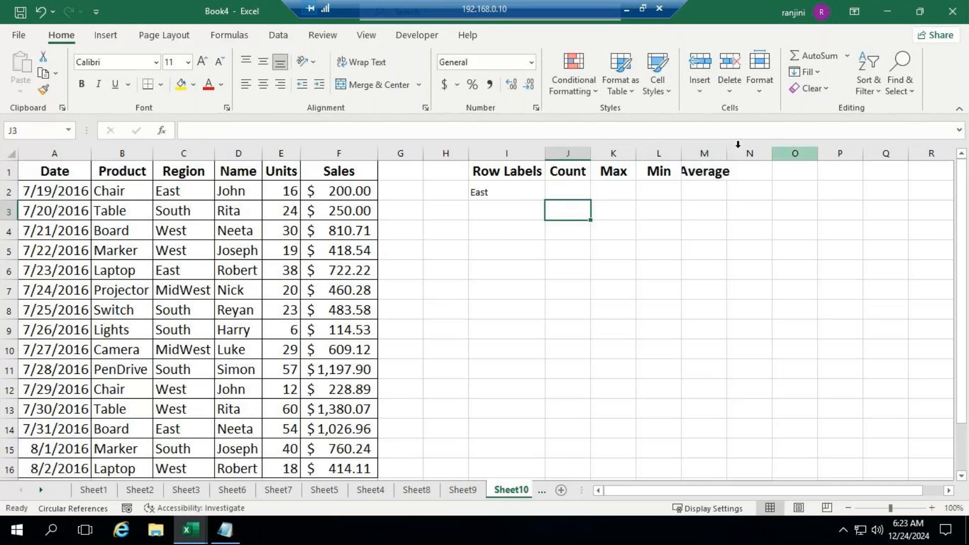
pyautogui.doubleClick(680, 152)
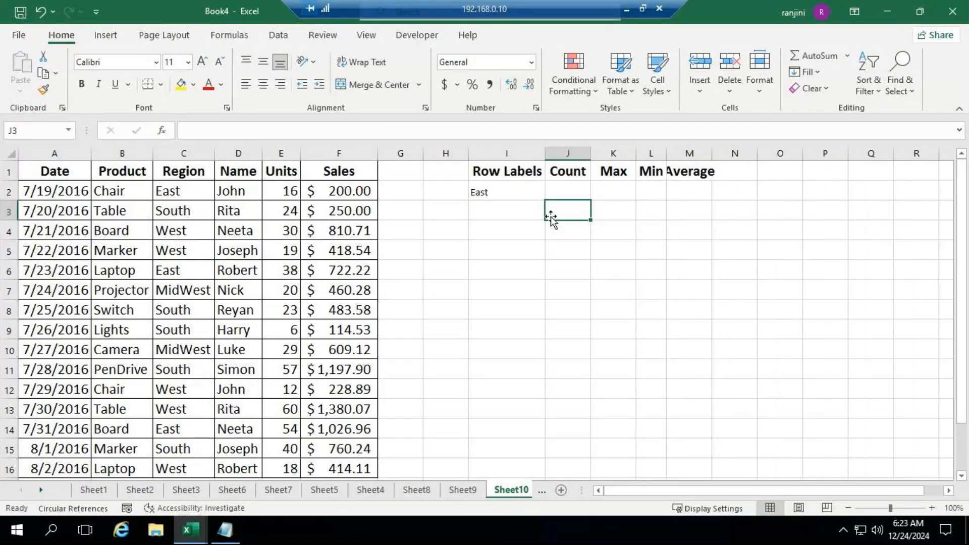
pyautogui.moveTo(710, 150); pyautogui.dragTo(724, 150)
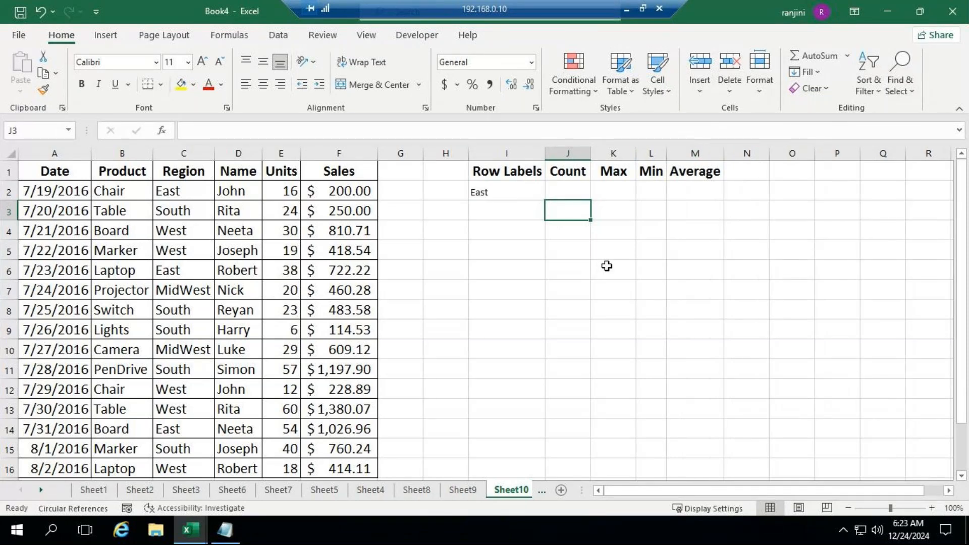
# Insert a pivot table from the sales data A1:F16, placed on the existing worksheet at cell I4
pyautogui.click(59, 171)
pyautogui.moveTo(59, 171); pyautogui.dragTo(285, 389)
pyautogui.click(444, 370)
pyautogui.moveTo(58, 172); pyautogui.dragTo(355, 419)
pyautogui.scroll(1, 577, 362)
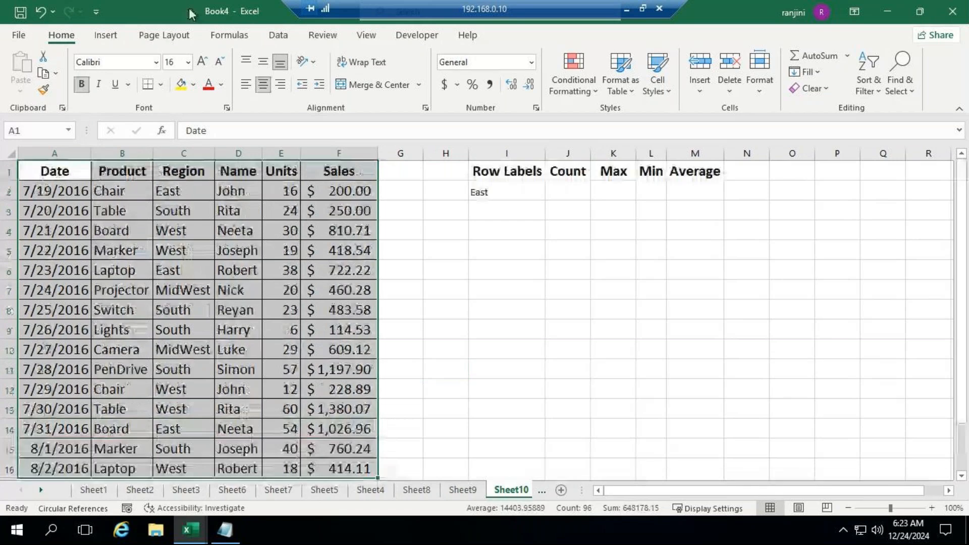
pyautogui.click(116, 41)
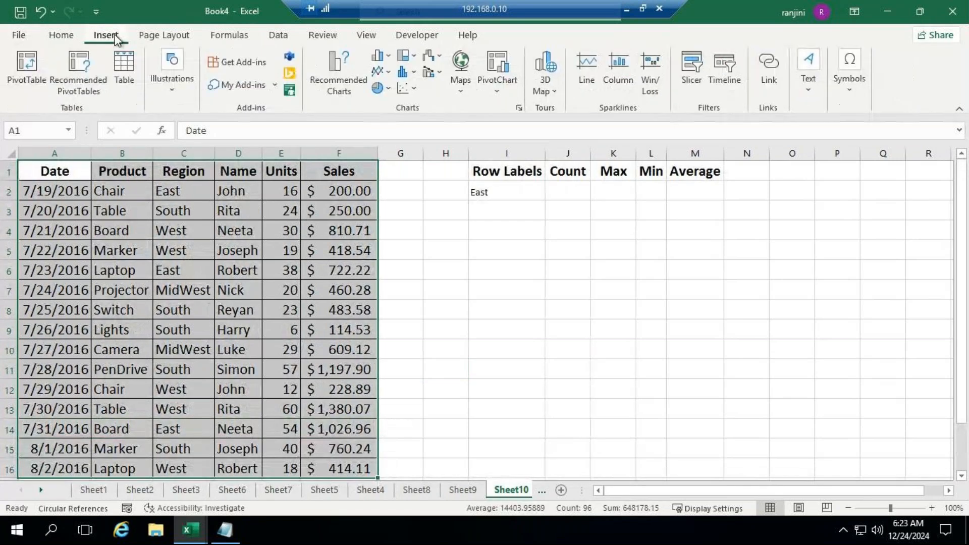
pyautogui.click(41, 80)
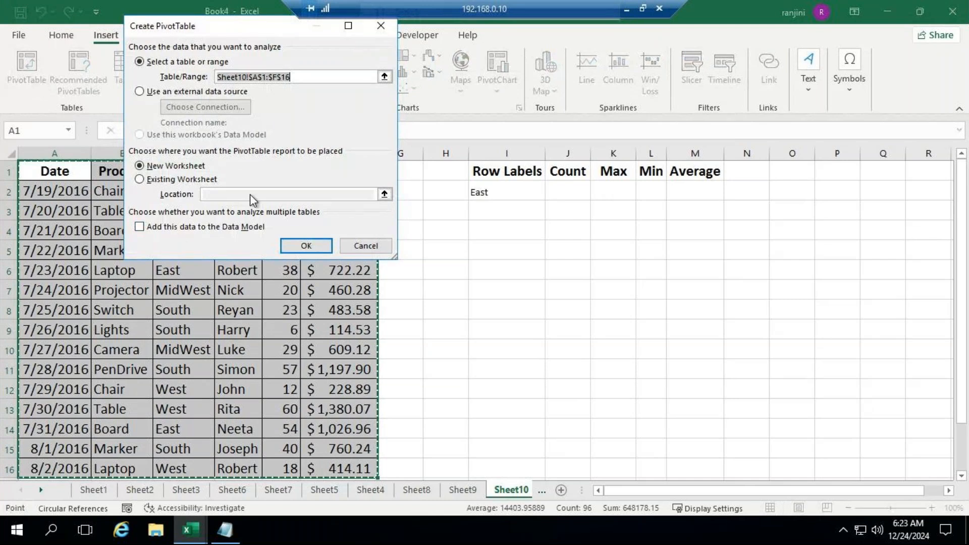
pyautogui.click(162, 179)
pyautogui.click(201, 196)
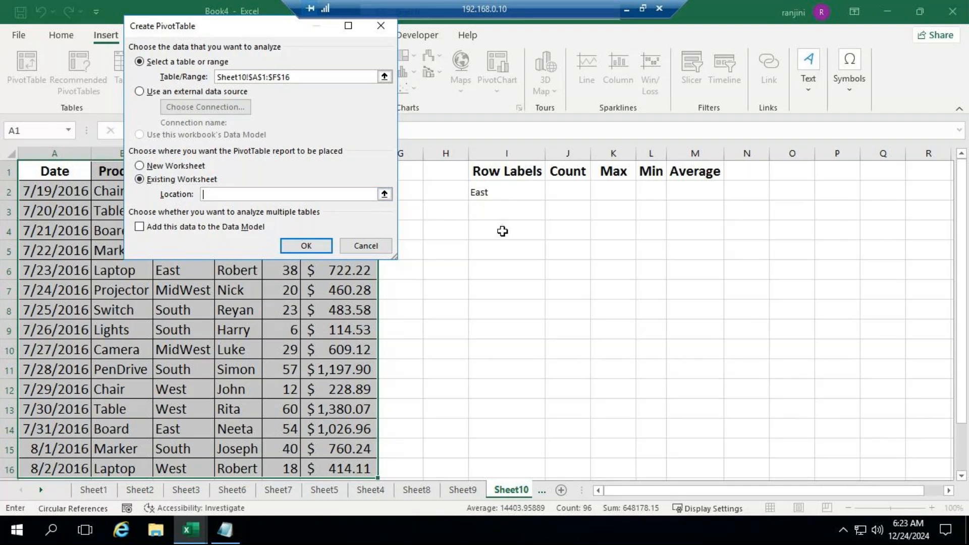
pyautogui.click(503, 232)
pyautogui.click(320, 248)
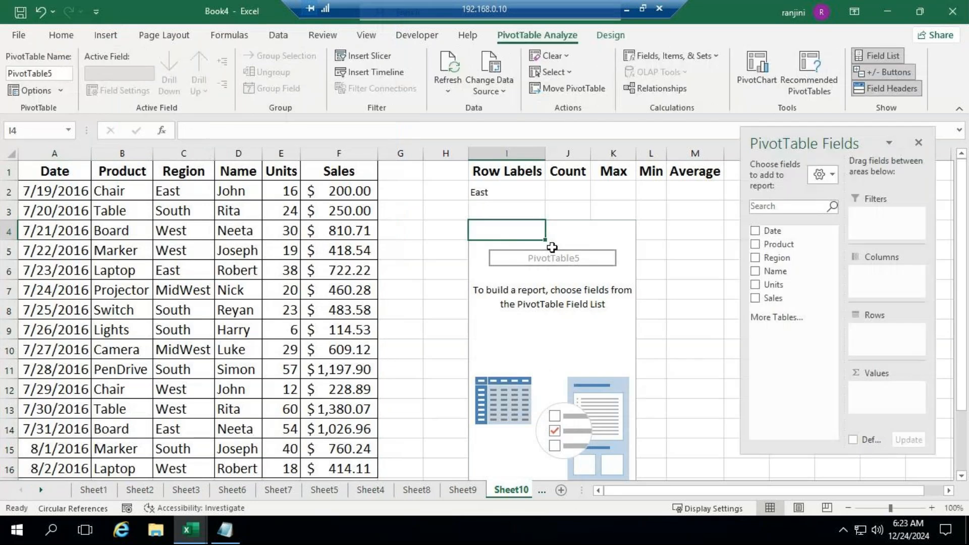
# Add Region to the pivot table's rows and Sales to its values
pyautogui.moveTo(829, 142)
pyautogui.mouseDown()
pyautogui.moveTo(878, 127)
pyautogui.moveTo(818, 126)
pyautogui.moveTo(828, 144)
pyautogui.mouseUp()
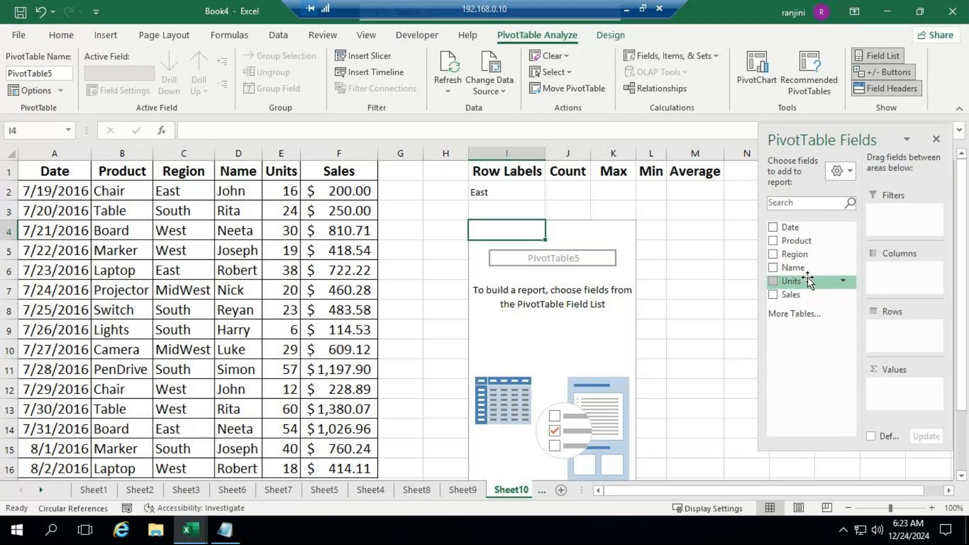
pyautogui.moveTo(808, 280); pyautogui.dragTo(896, 337)
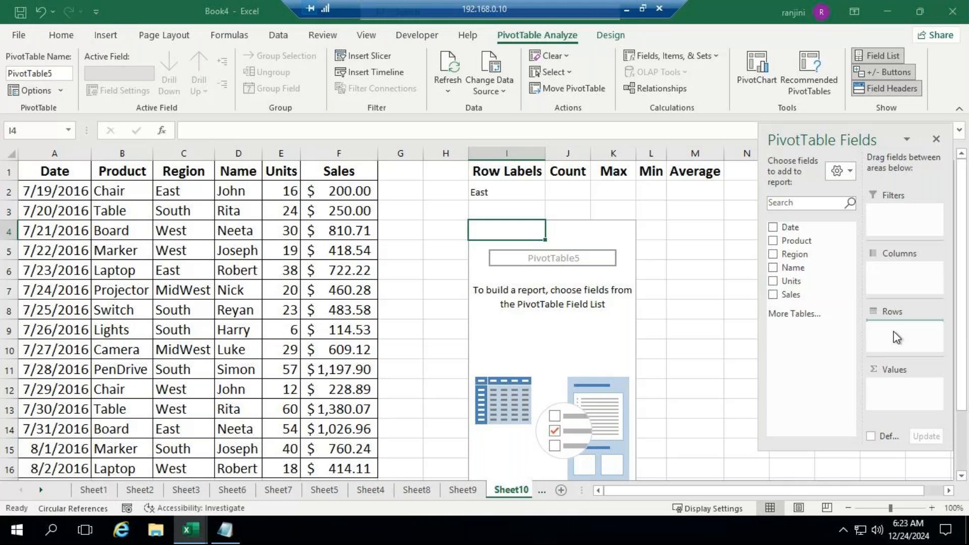
pyautogui.moveTo(896, 337); pyautogui.dragTo(897, 337)
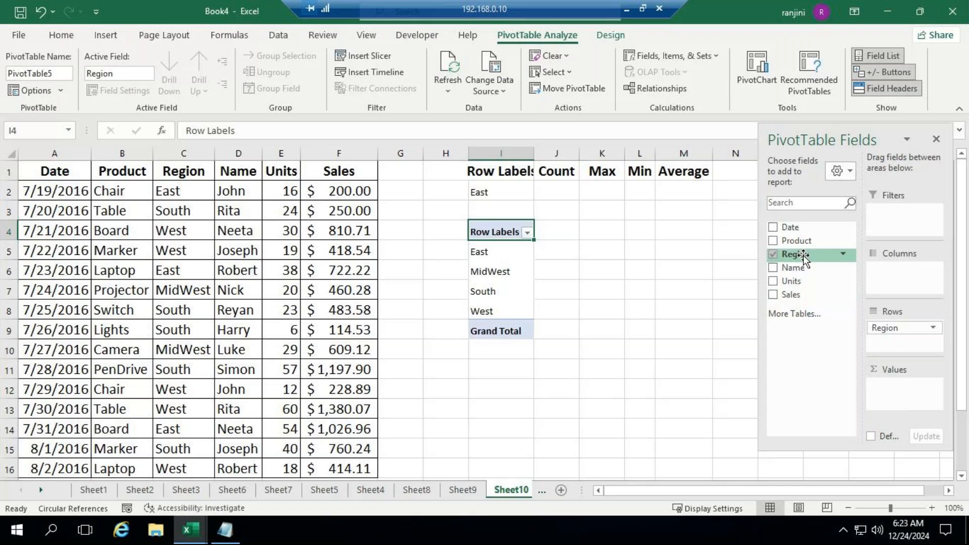
pyautogui.moveTo(791, 296); pyautogui.dragTo(897, 397)
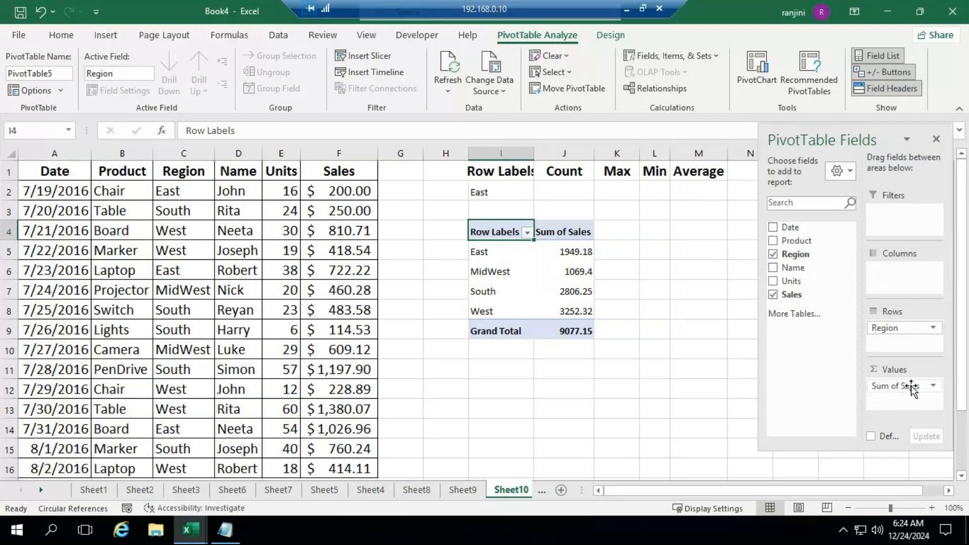
# Summarize the pivot table's Sales value field by Count
pyautogui.click(933, 387)
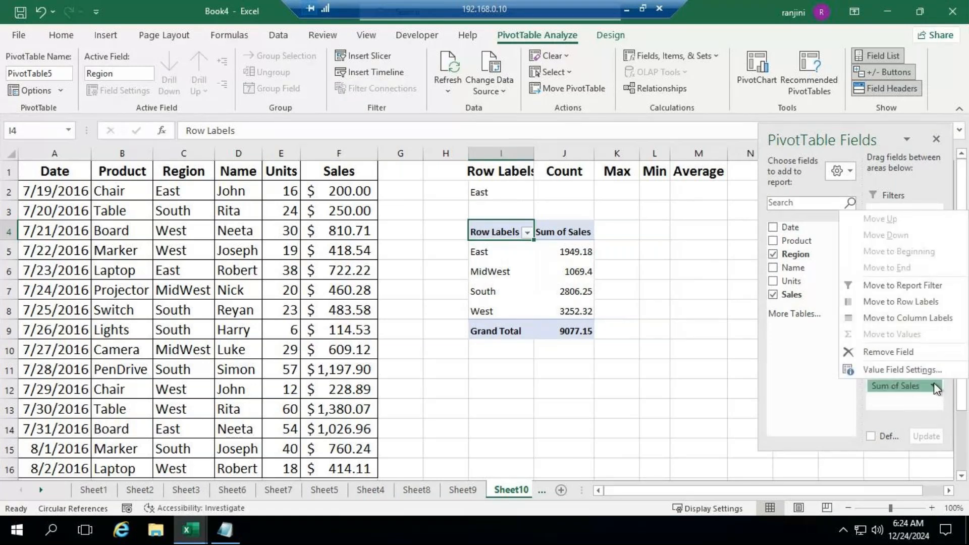
pyautogui.click(874, 368)
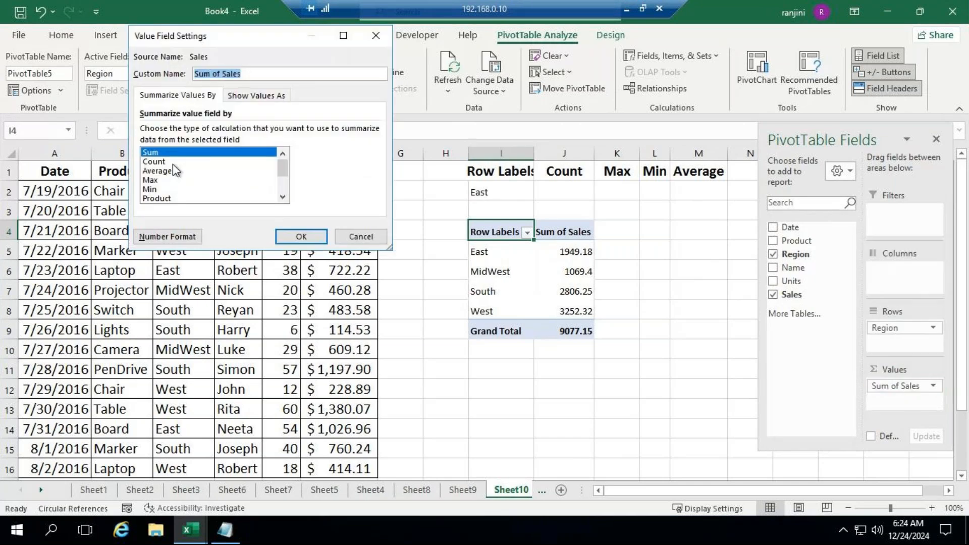
pyautogui.click(172, 163)
pyautogui.click(299, 236)
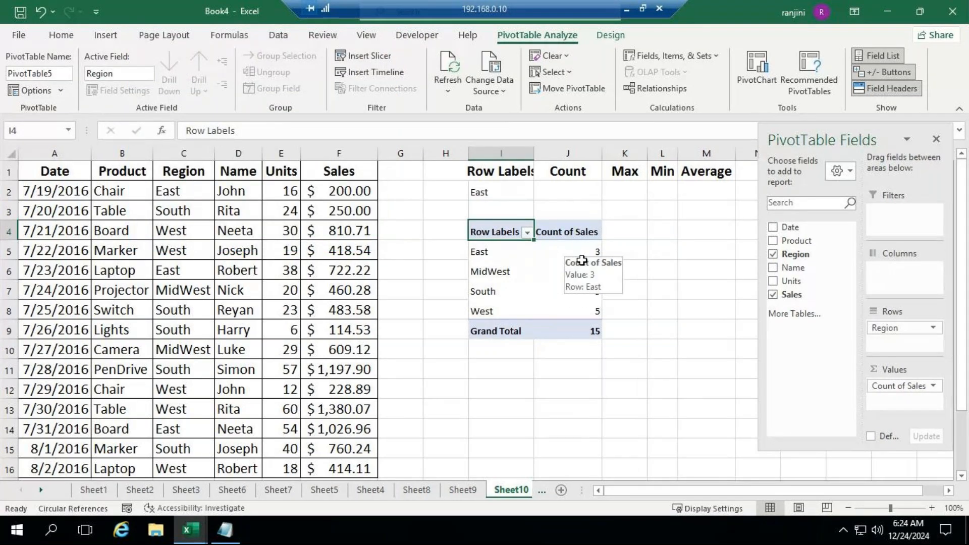
# Add Sales to the pivot table's values a second time and summarize that value field by Max
pyautogui.moveTo(803, 294); pyautogui.dragTo(793, 300)
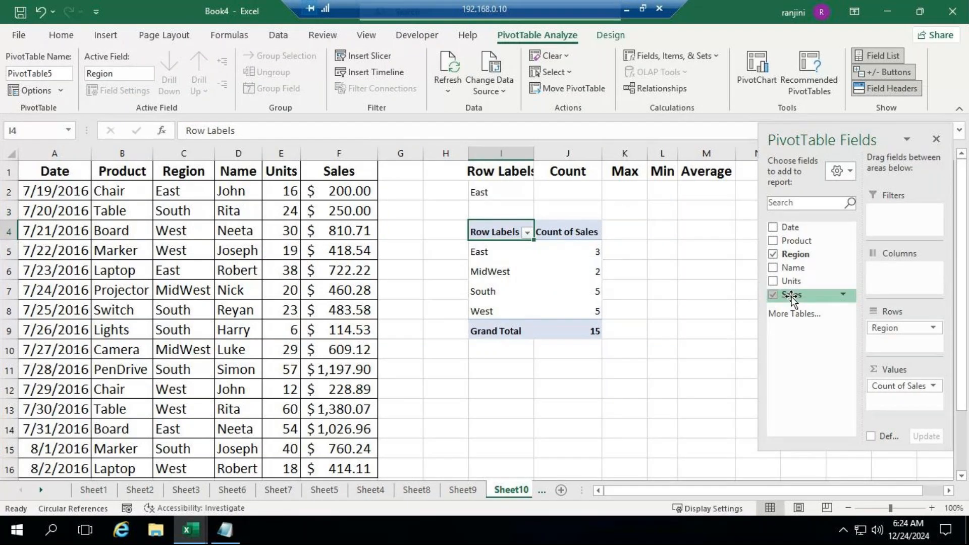
pyautogui.moveTo(798, 301); pyautogui.dragTo(895, 402)
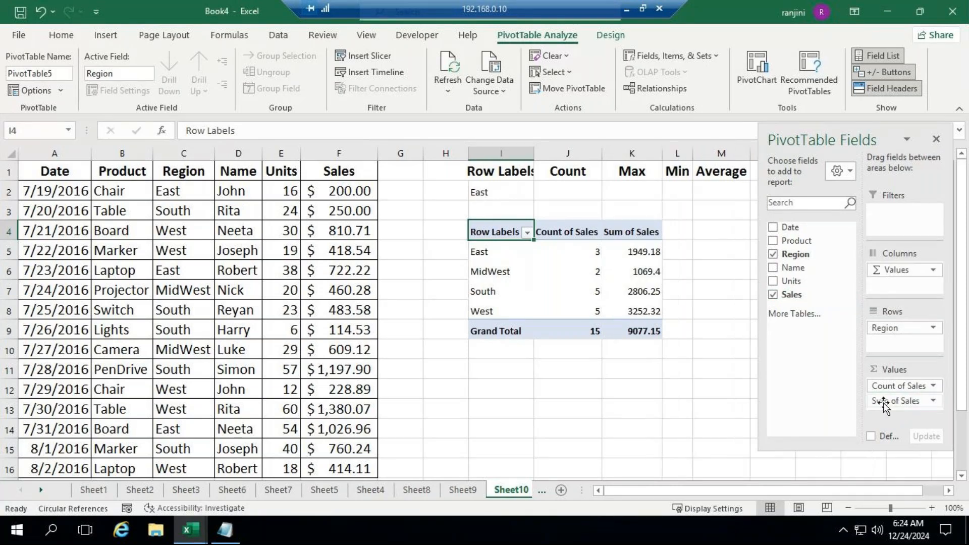
pyautogui.click(932, 401)
pyautogui.click(914, 386)
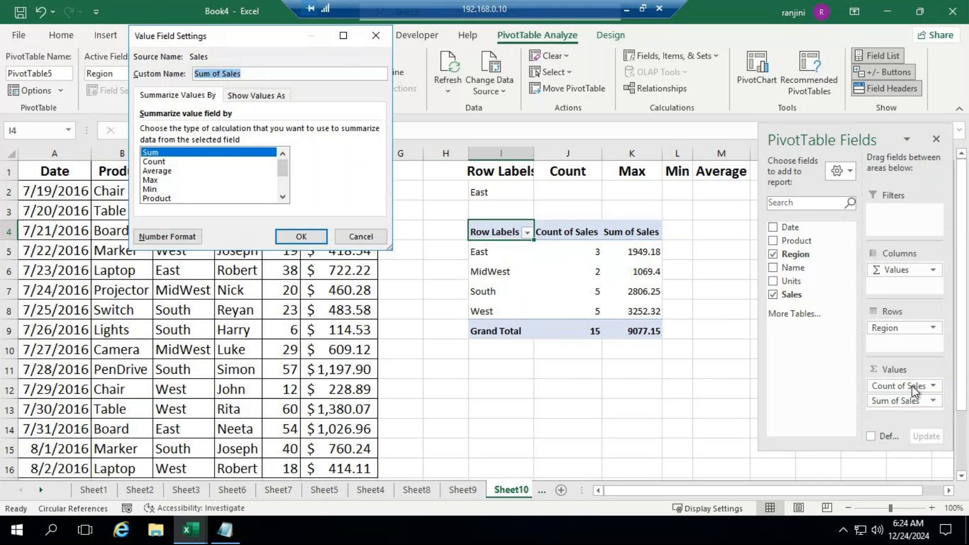
pyautogui.click(202, 180)
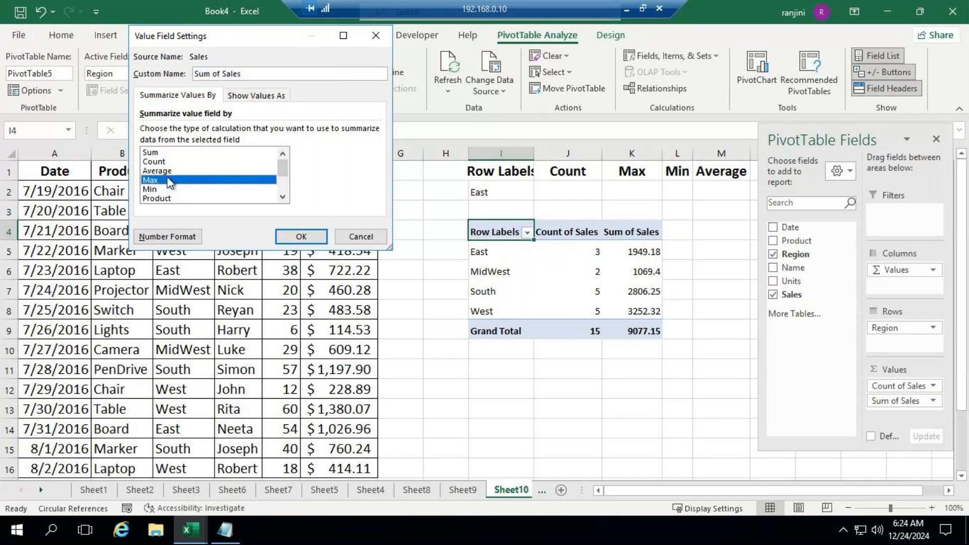
pyautogui.click(307, 236)
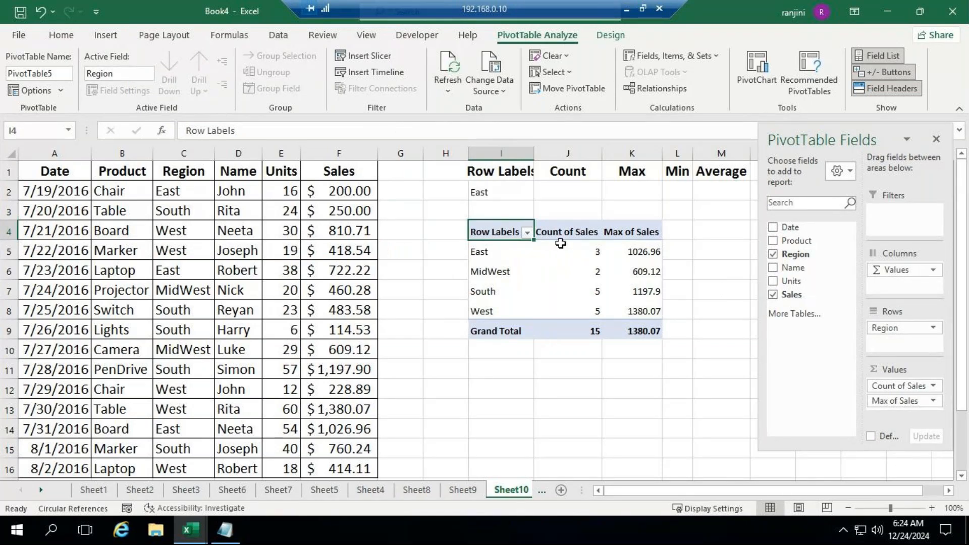
# Add a third Sales value field to the pivot table and summarize it by Min
pyautogui.moveTo(566, 256)
pyautogui.moveTo(790, 294); pyautogui.dragTo(907, 403)
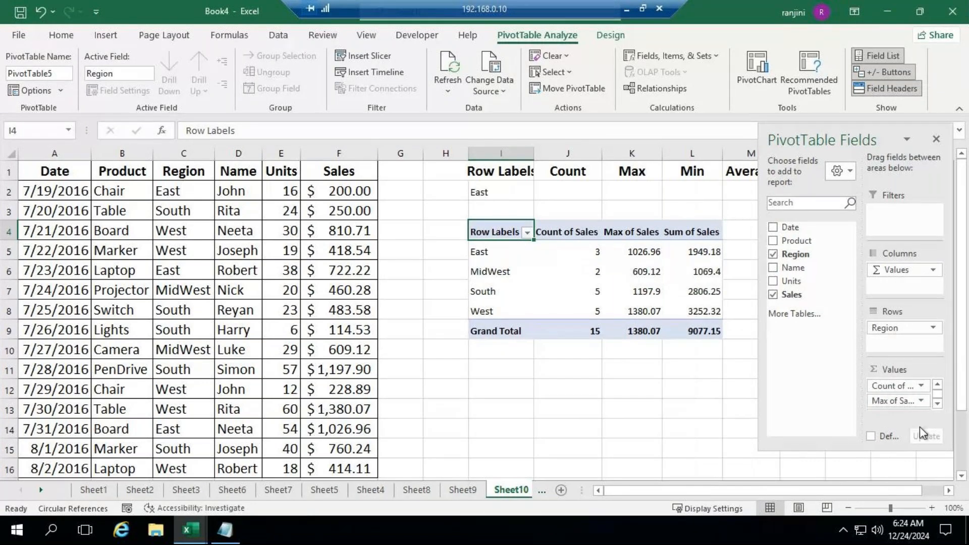
pyautogui.moveTo(891, 450); pyautogui.dragTo(891, 487)
pyautogui.click(922, 443)
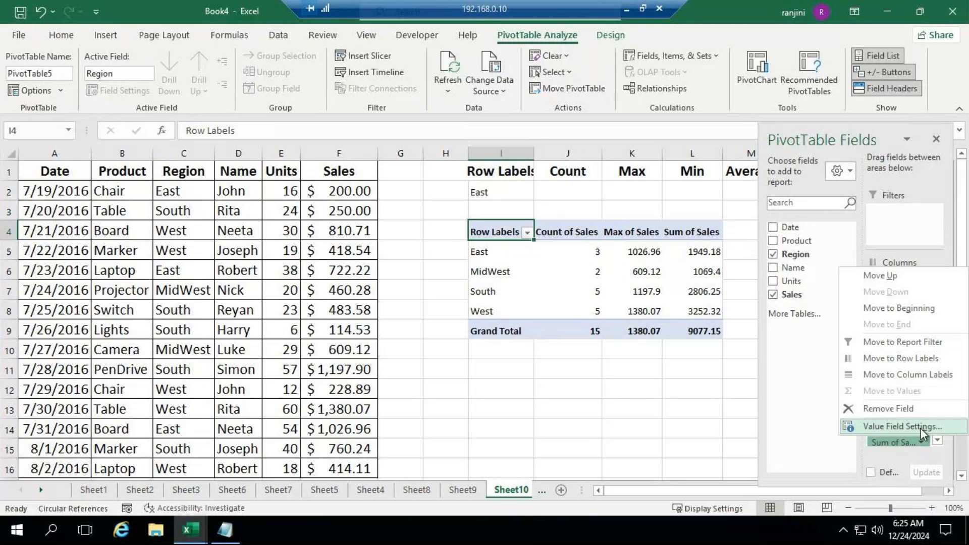
pyautogui.click(919, 428)
pyautogui.click(152, 189)
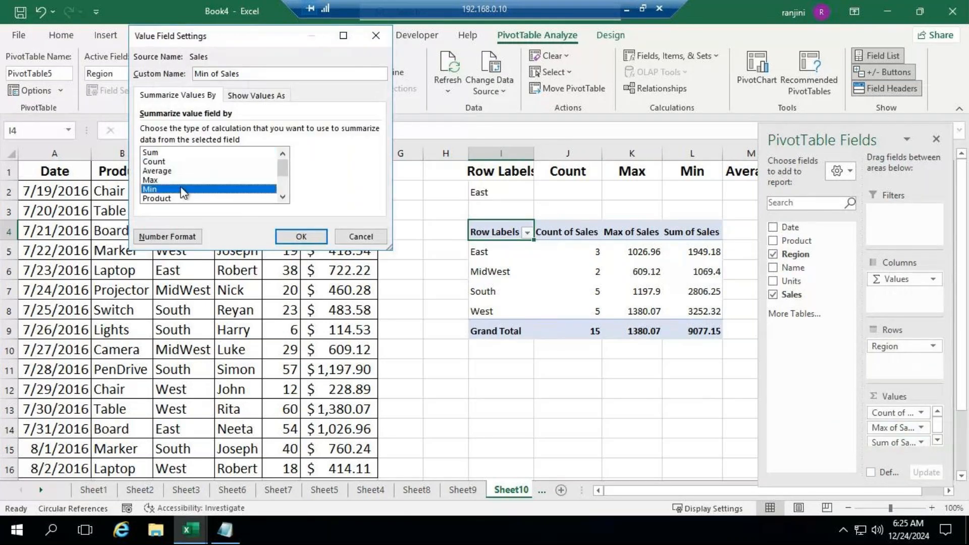
pyautogui.click(301, 238)
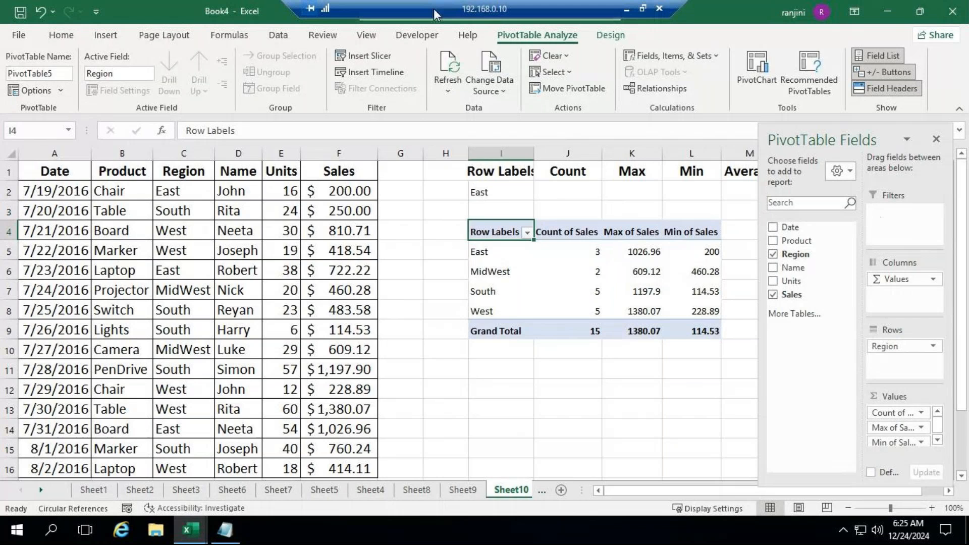
# Add a fourth Sales value field to the pivot table and summarize it by Average
pyautogui.moveTo(816, 298); pyautogui.dragTo(911, 443)
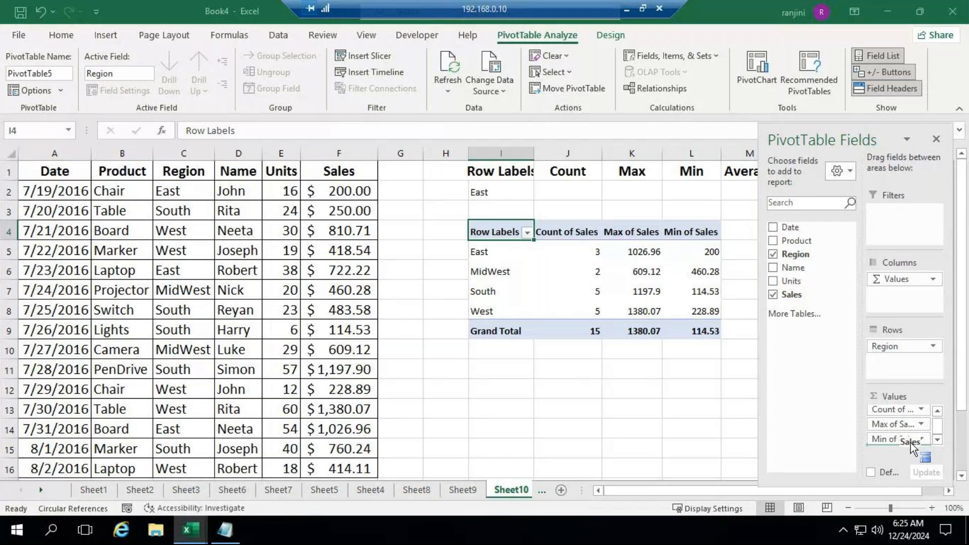
pyautogui.moveTo(822, 136); pyautogui.dragTo(415, 112)
pyautogui.moveTo(490, 462); pyautogui.dragTo(492, 498)
pyautogui.moveTo(429, 117); pyautogui.dragTo(428, 48)
pyautogui.moveTo(498, 422); pyautogui.dragTo(501, 459)
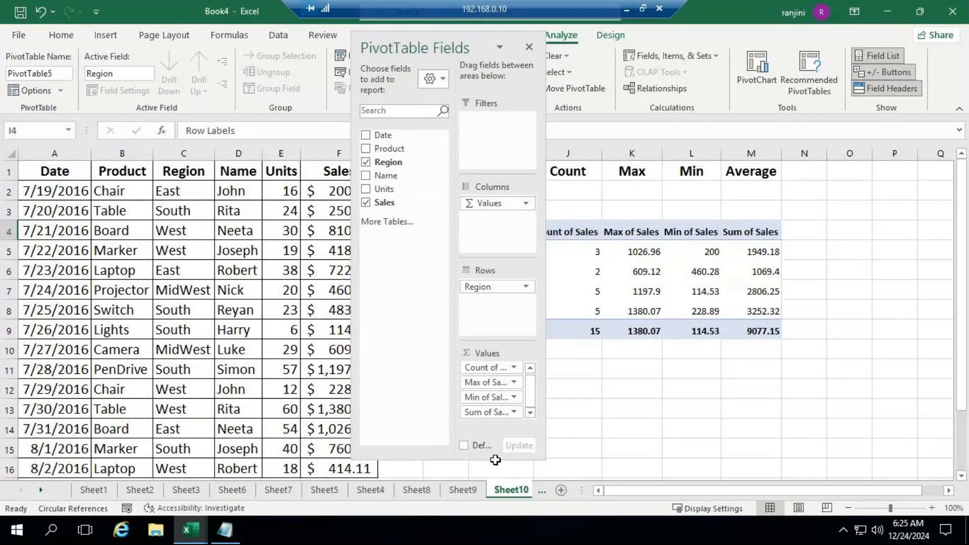
pyautogui.moveTo(495, 459); pyautogui.dragTo(504, 486)
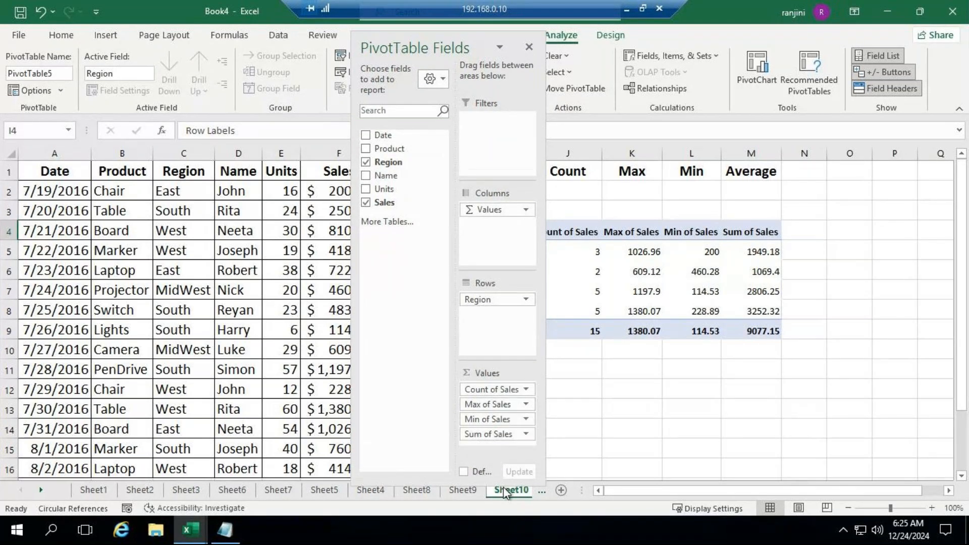
pyautogui.click(526, 434)
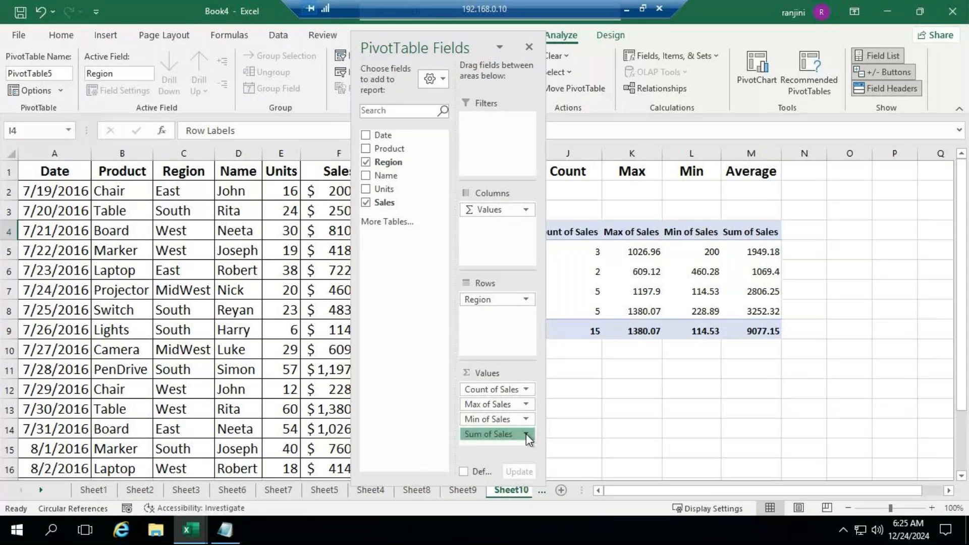
pyautogui.click(526, 417)
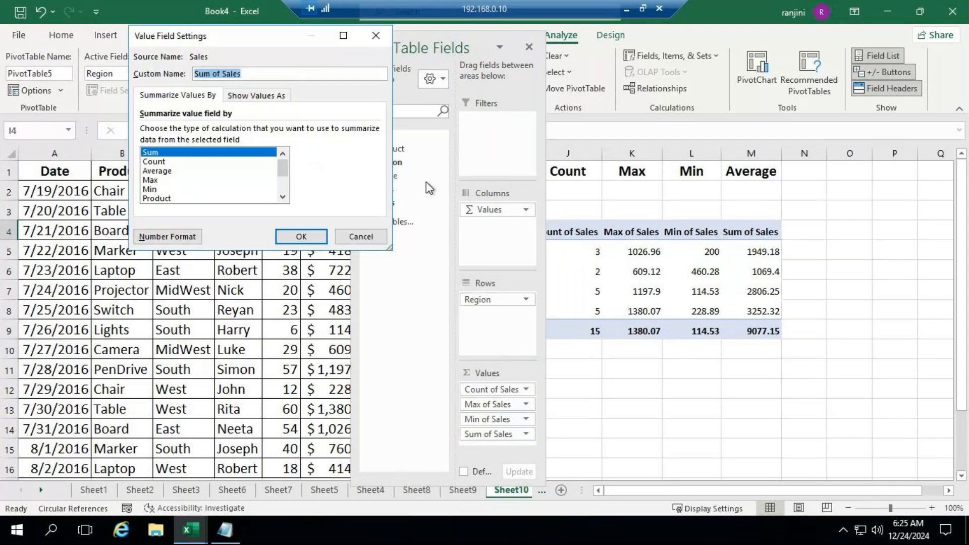
pyautogui.click(179, 171)
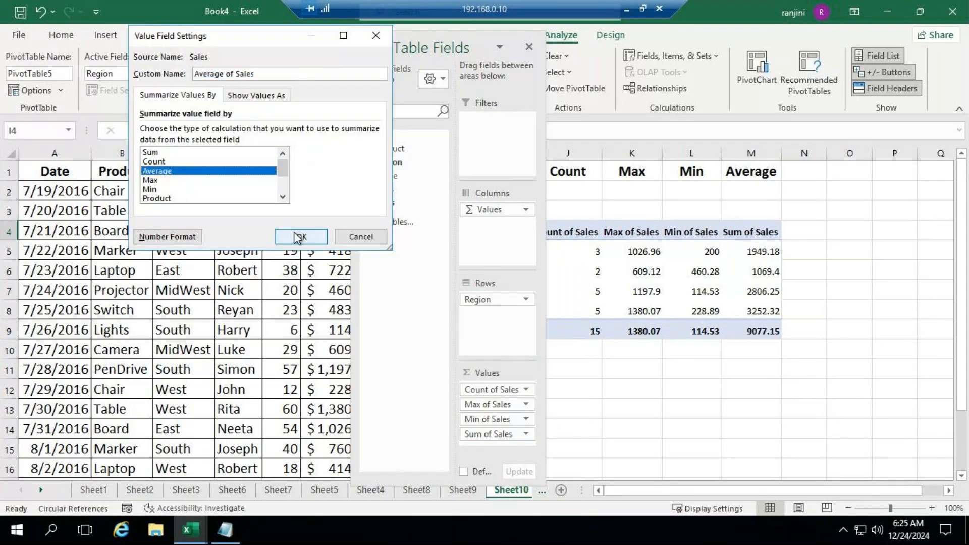
pyautogui.click(317, 238)
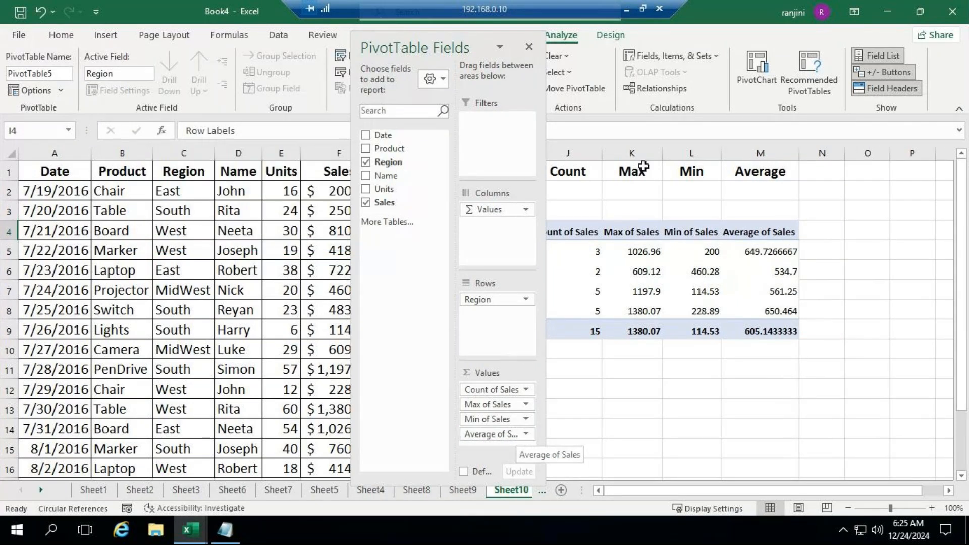
# Rename the pivot table's first two value fields, Count of Sales and Max of Sales, as Count and Max
pyautogui.moveTo(487, 44); pyautogui.dragTo(337, 5)
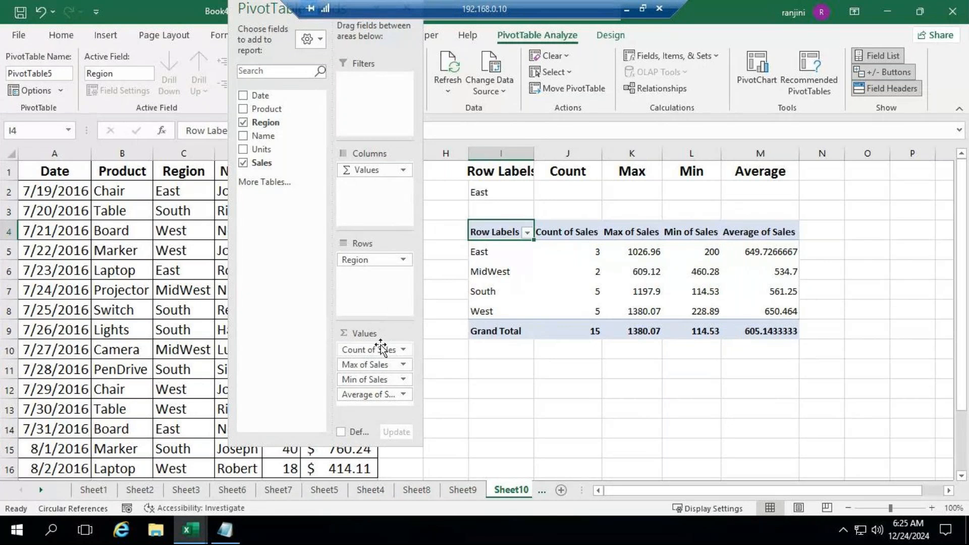
pyautogui.doubleClick(556, 230)
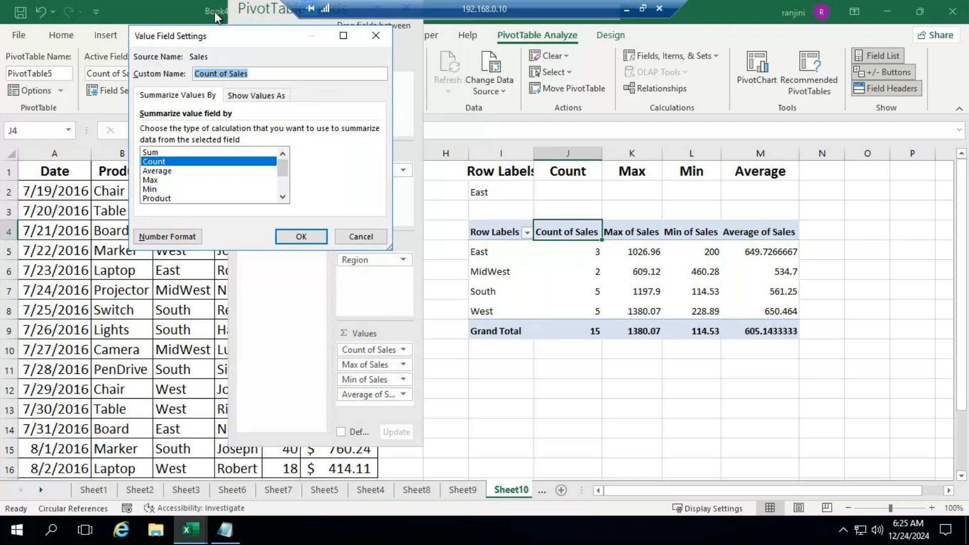
pyautogui.write('Count')
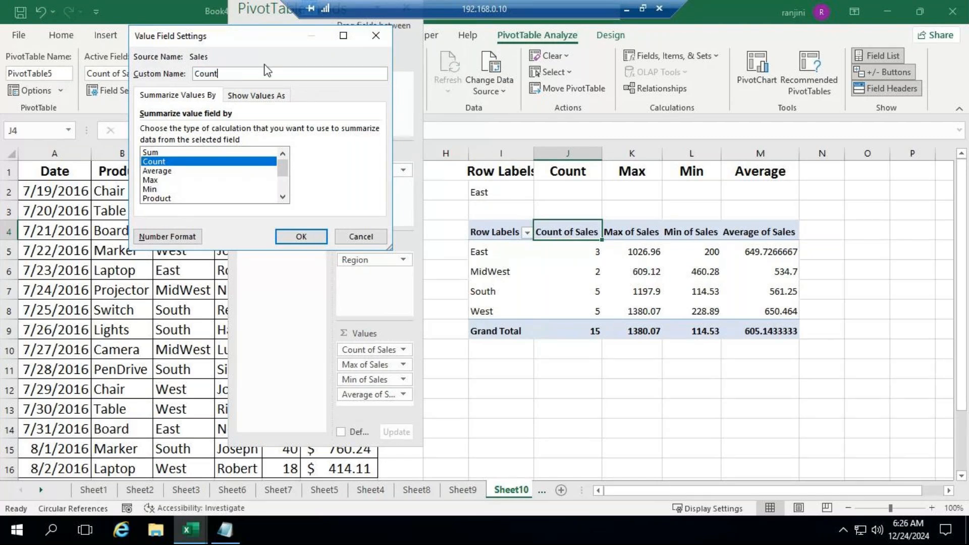
pyautogui.click(301, 236)
pyautogui.doubleClick(594, 231)
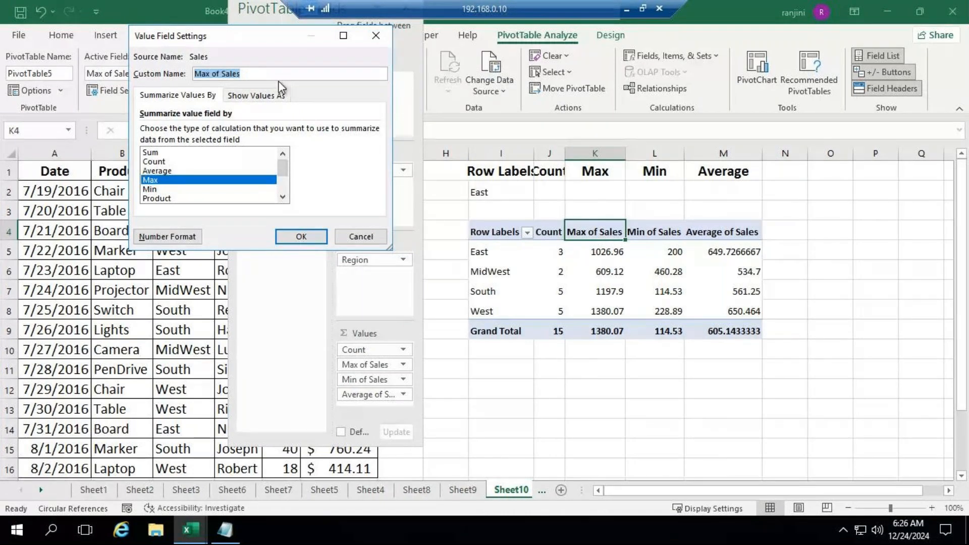
pyautogui.write('Max')
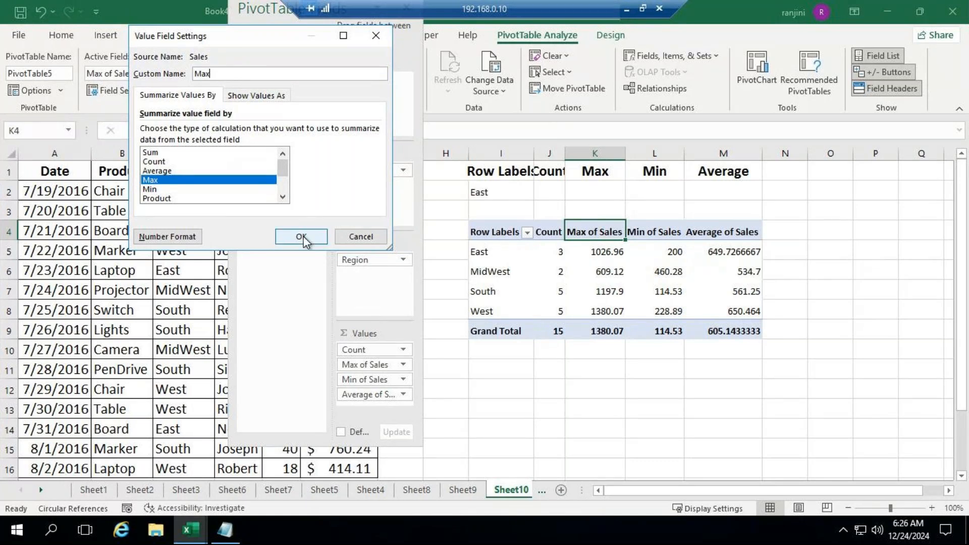
pyautogui.click(302, 235)
# Shorten the custom name of the Min of Sales value field to Min
pyautogui.click(633, 236)
pyautogui.click(263, 71)
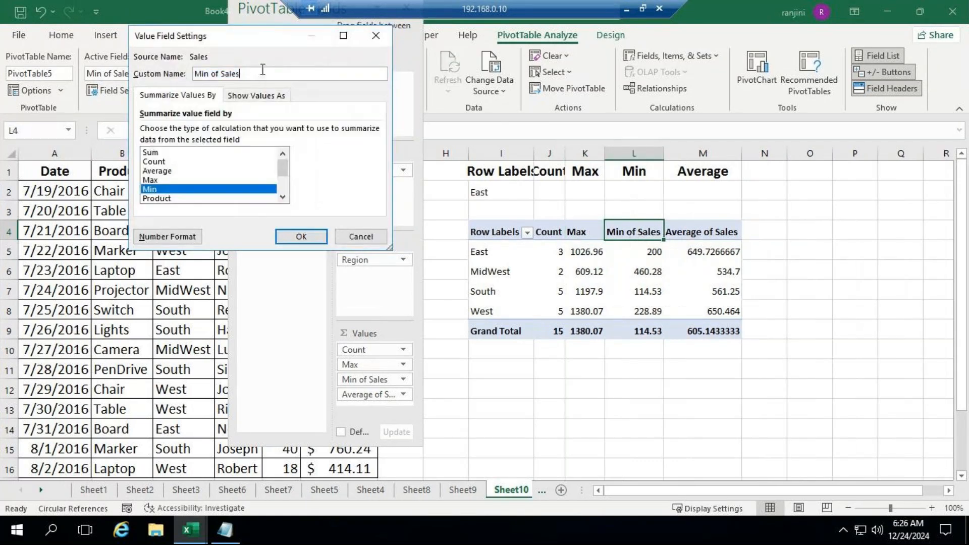
pyautogui.press('BackSpace')
pyautogui.press('BackSpace')
pyautogui.press('BackSpace')
pyautogui.press('BackSpace')
pyautogui.press('BackSpace')
pyautogui.press('BackSpace')
pyautogui.press('BackSpace')
pyautogui.press('BackSpace')
pyautogui.press('BackSpace')
pyautogui.press('Return')
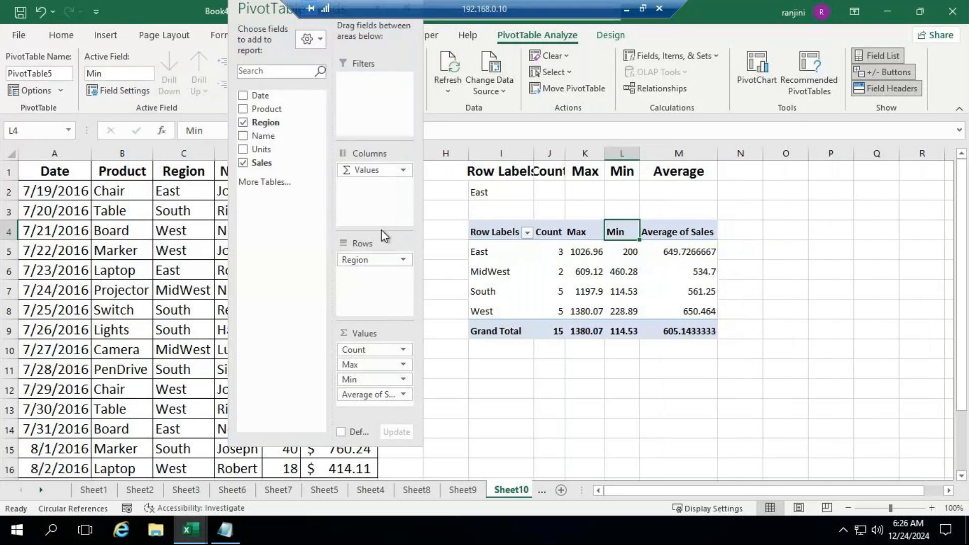
# Shorten the custom name of the Average of Sales value field to Average
pyautogui.doubleClick(678, 231)
pyautogui.click(267, 74)
pyautogui.press('BackSpace')
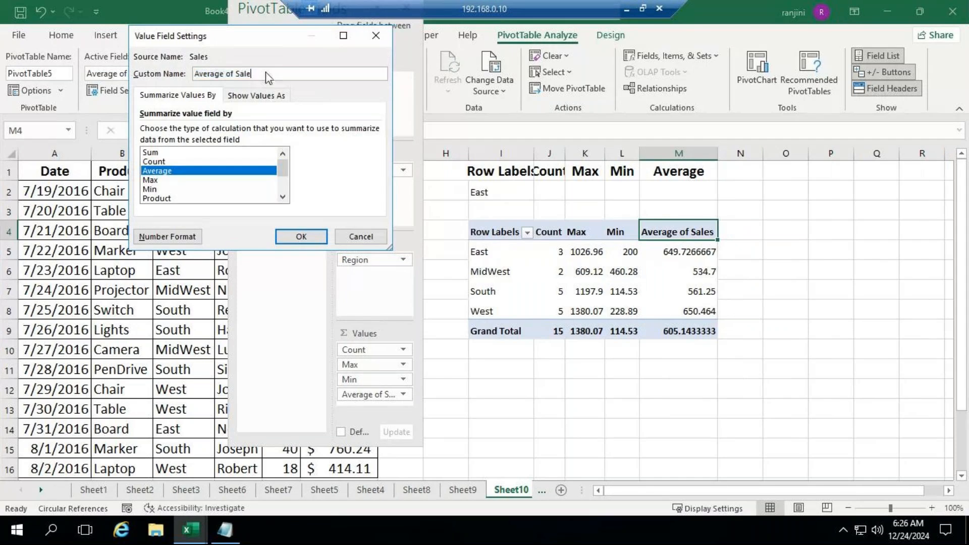
pyautogui.press('BackSpace')
pyautogui.press('BackSpace')
pyautogui.click(310, 236)
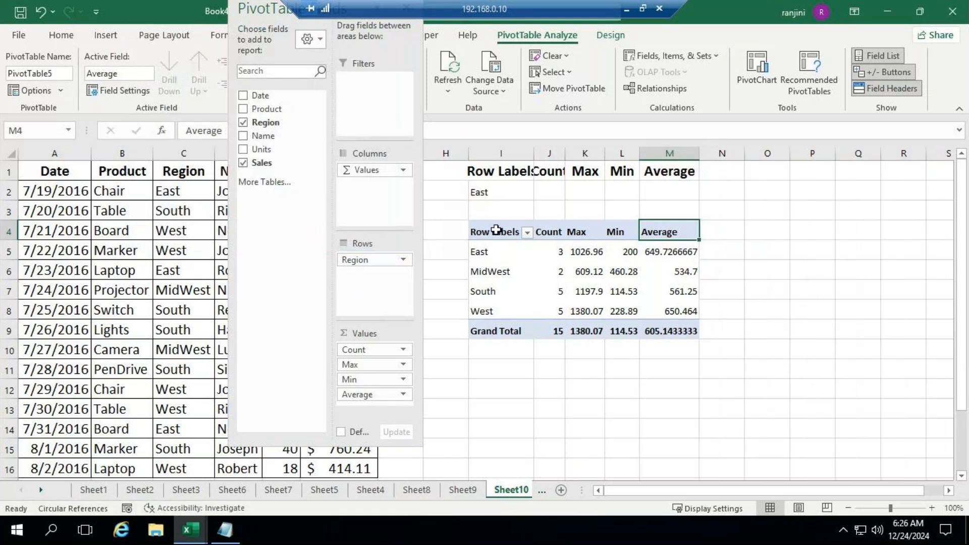
# Move the field list clear of the pivot table and show the report in tabular form
pyautogui.moveTo(284, 13); pyautogui.dragTo(886, 103)
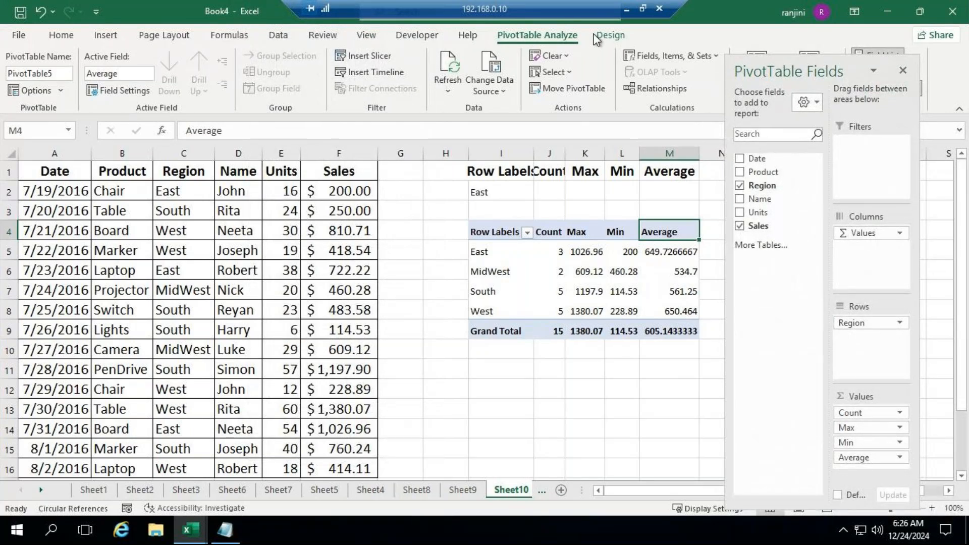
pyautogui.click(603, 35)
pyautogui.click(106, 88)
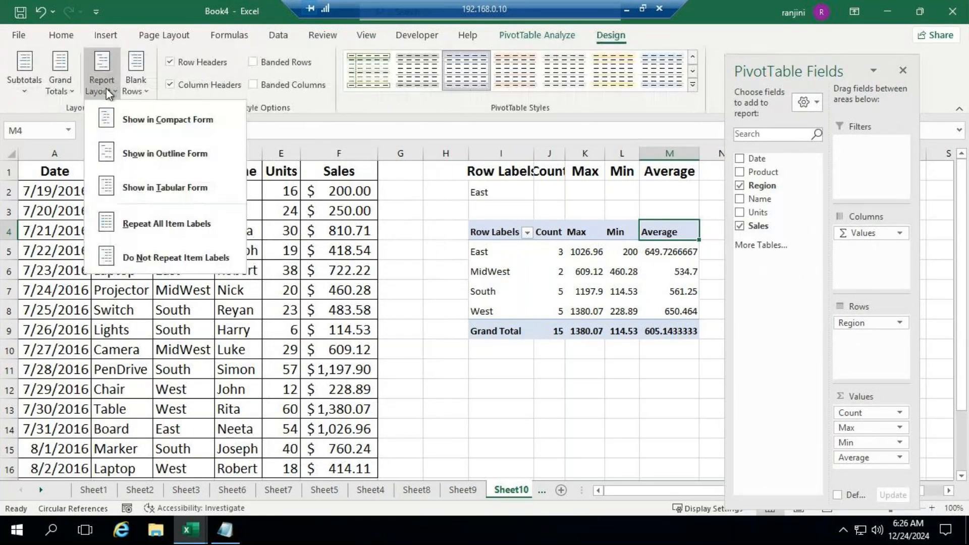
pyautogui.click(147, 187)
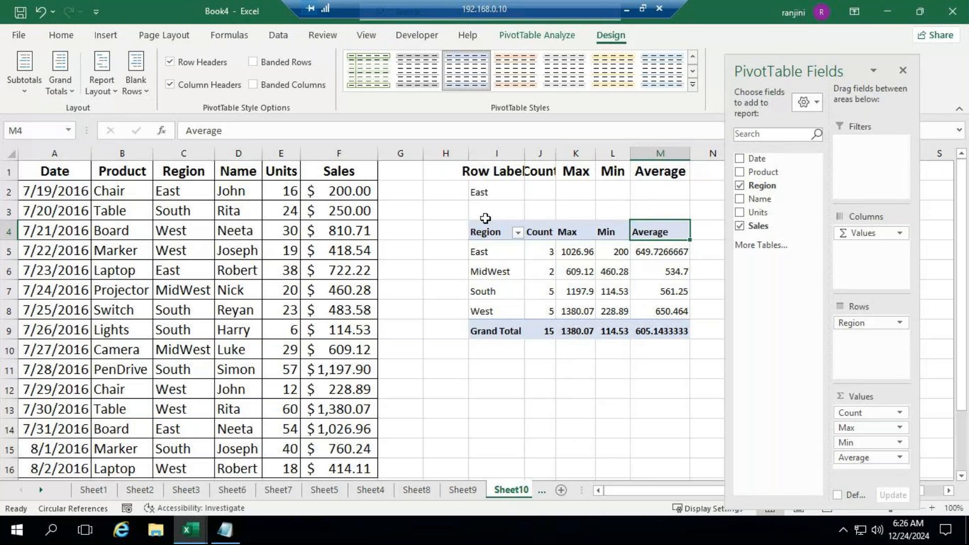
# Switch the pivot table's report layout to compact form and back to tabular form
pyautogui.click(99, 75)
pyautogui.click(159, 106)
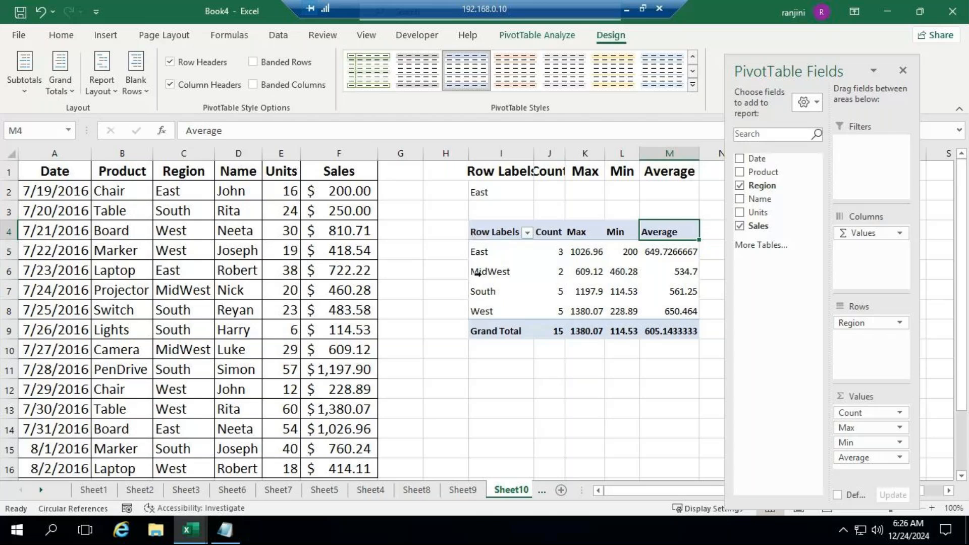
pyautogui.click(111, 77)
pyautogui.click(150, 186)
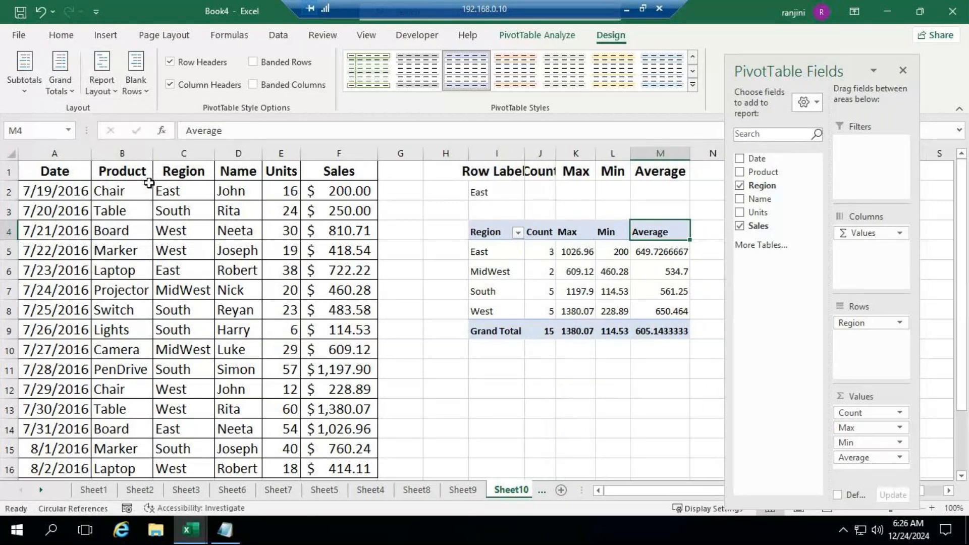
# Apply the Medium pivot table style with a black header, black total row and light orange body
pyautogui.click(692, 85)
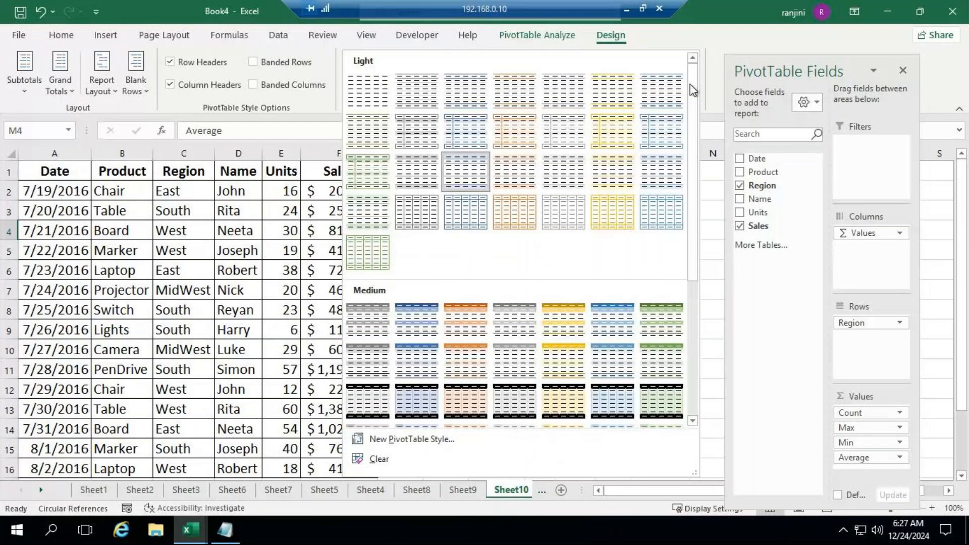
pyautogui.click(450, 400)
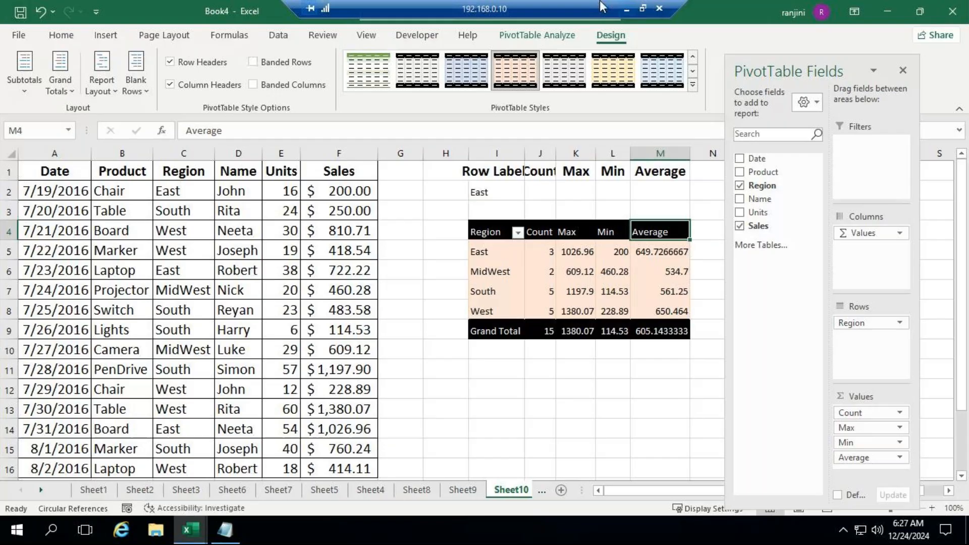
pyautogui.click(627, 8)
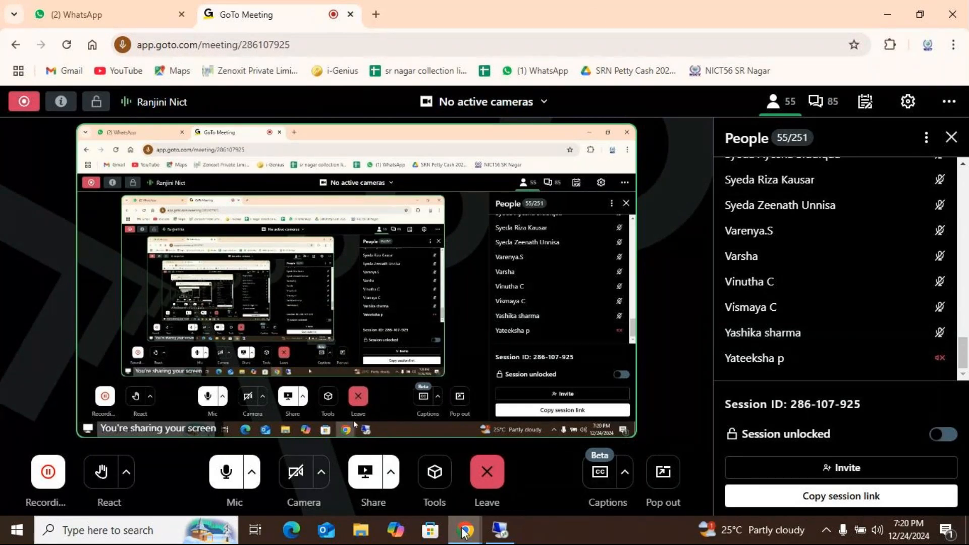
pyautogui.click(504, 530)
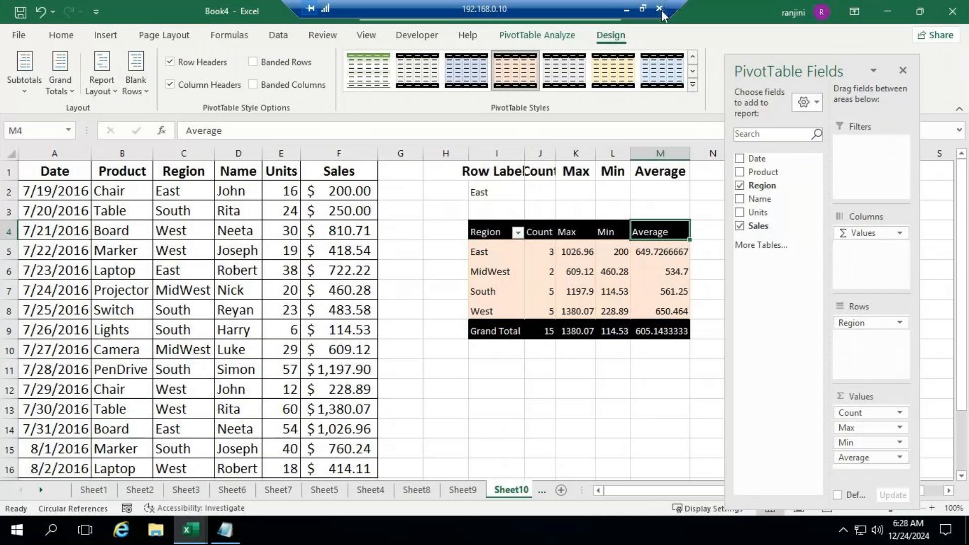
# Switch to the GoTo meeting, turn off the microphone and leave the session
pyautogui.click(627, 10)
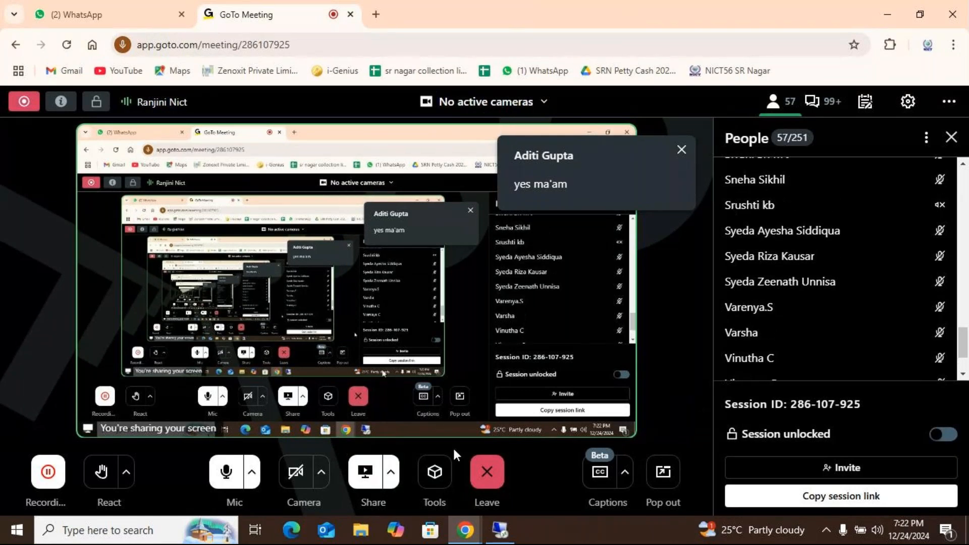
pyautogui.click(488, 477)
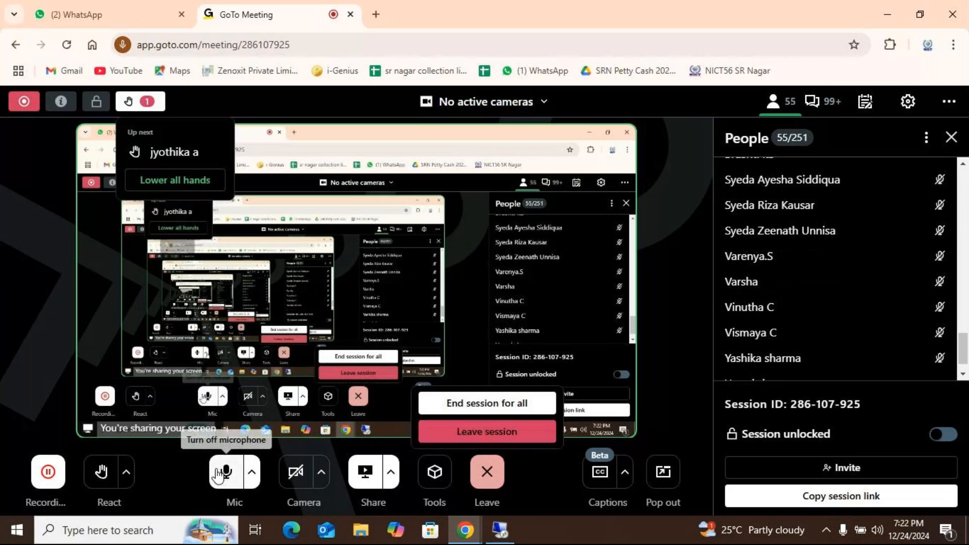
pyautogui.click(226, 475)
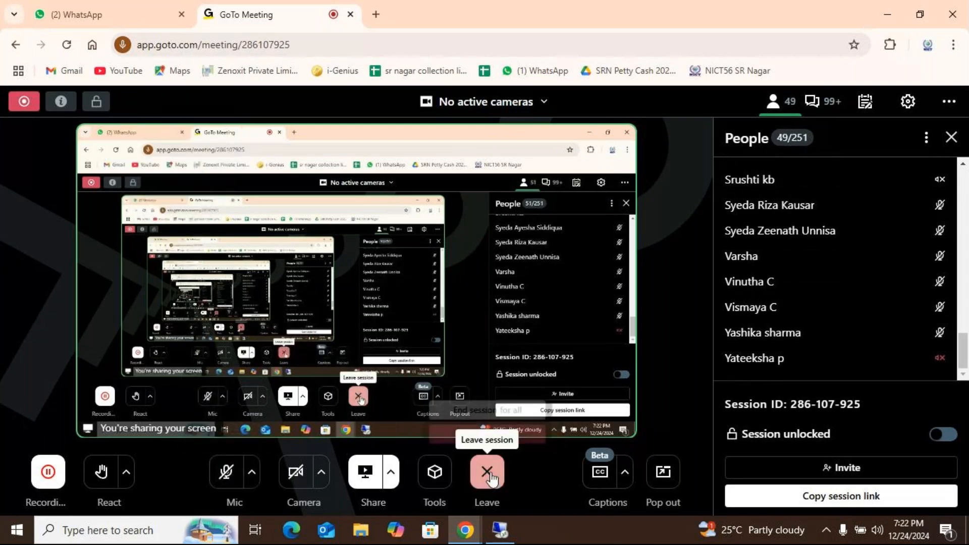
pyautogui.click(487, 475)
pyautogui.click(487, 432)
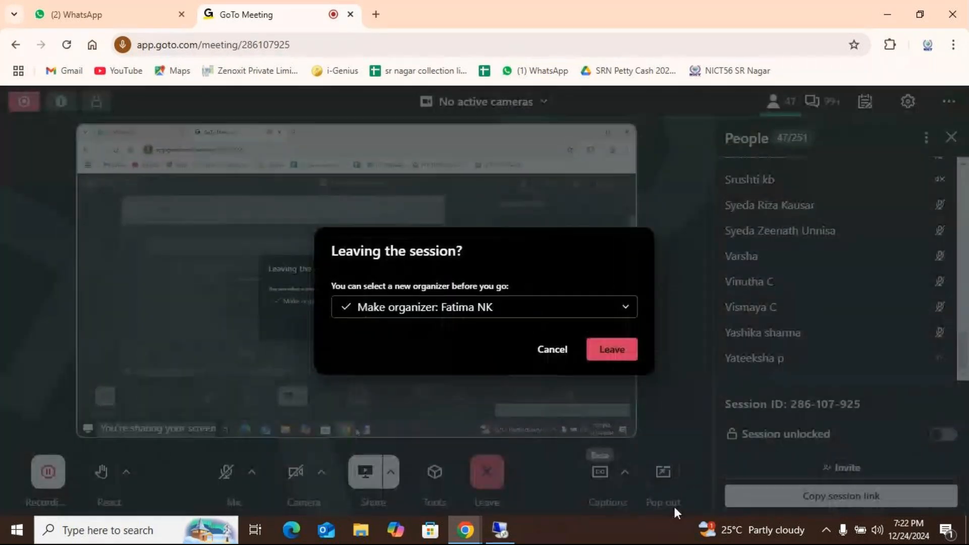
pyautogui.click(621, 359)
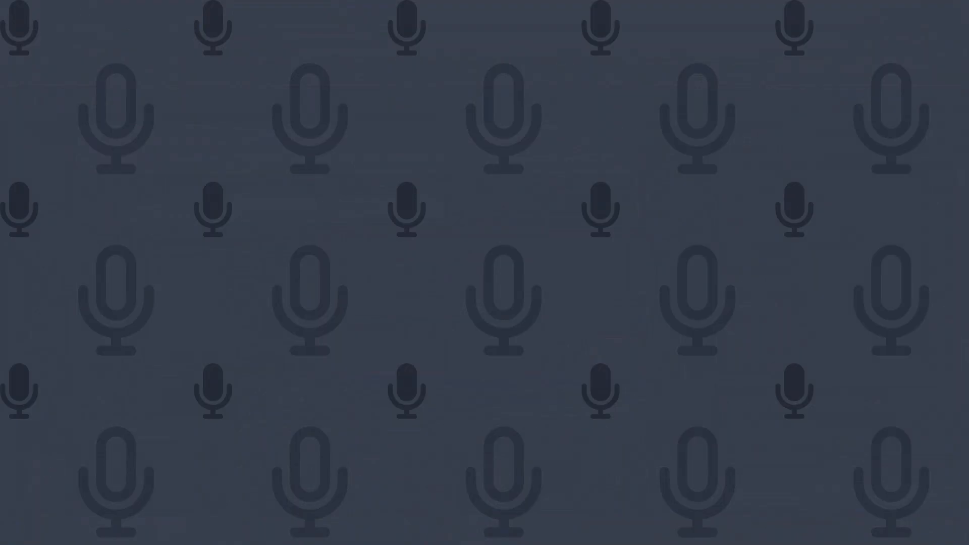